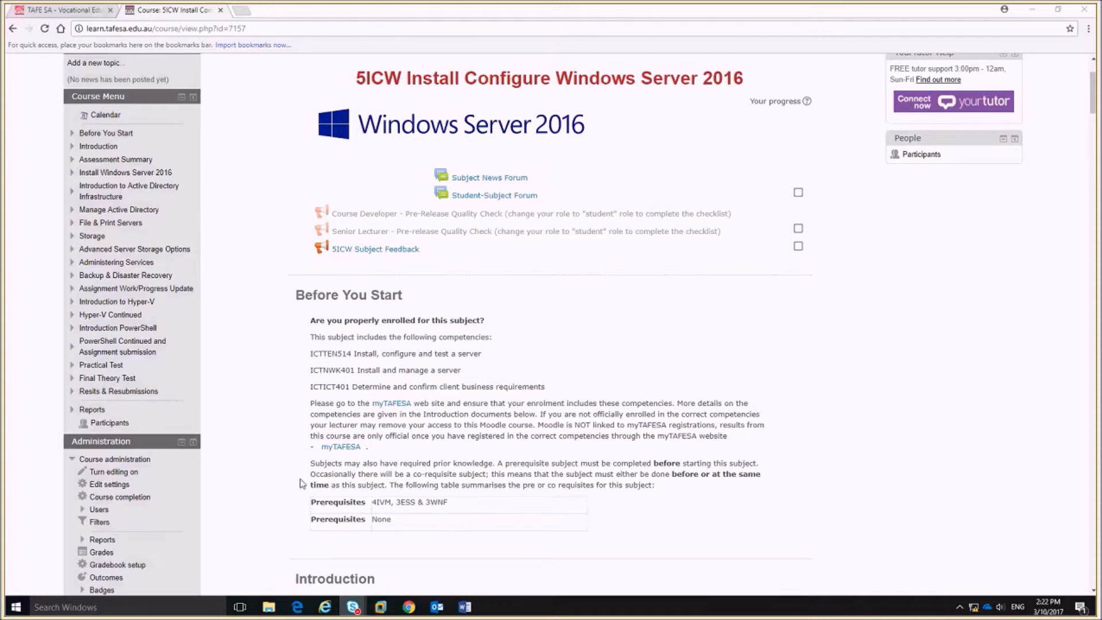
Expand the PowerShell Continued topic in the Course Menu and go to its Assignment submission section.
scroll(304, 483, "up", 2)
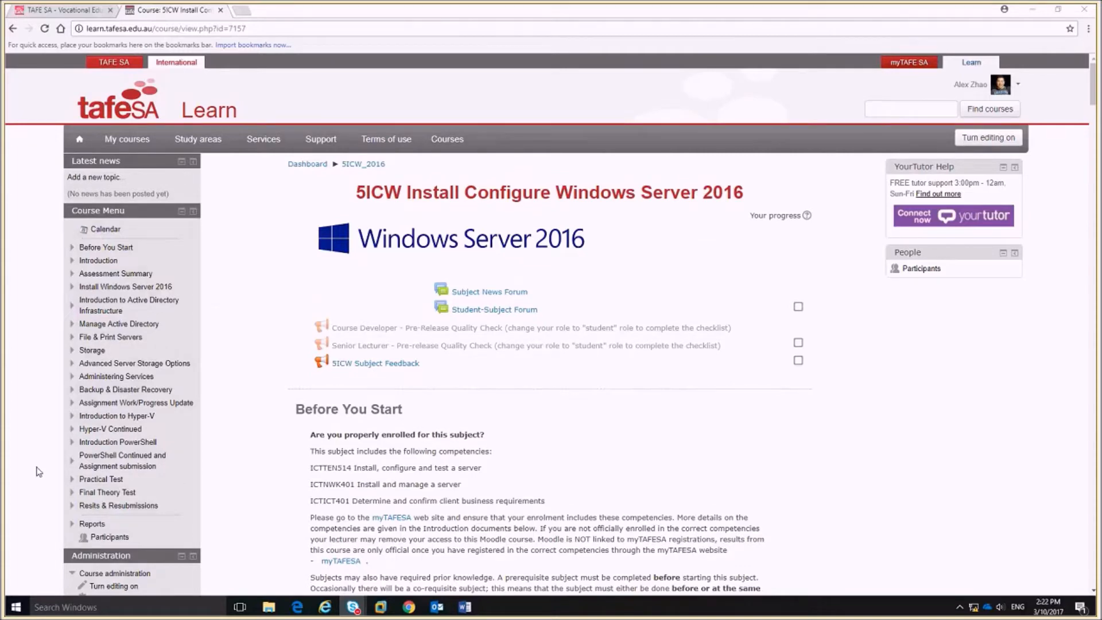
left_click(71, 462)
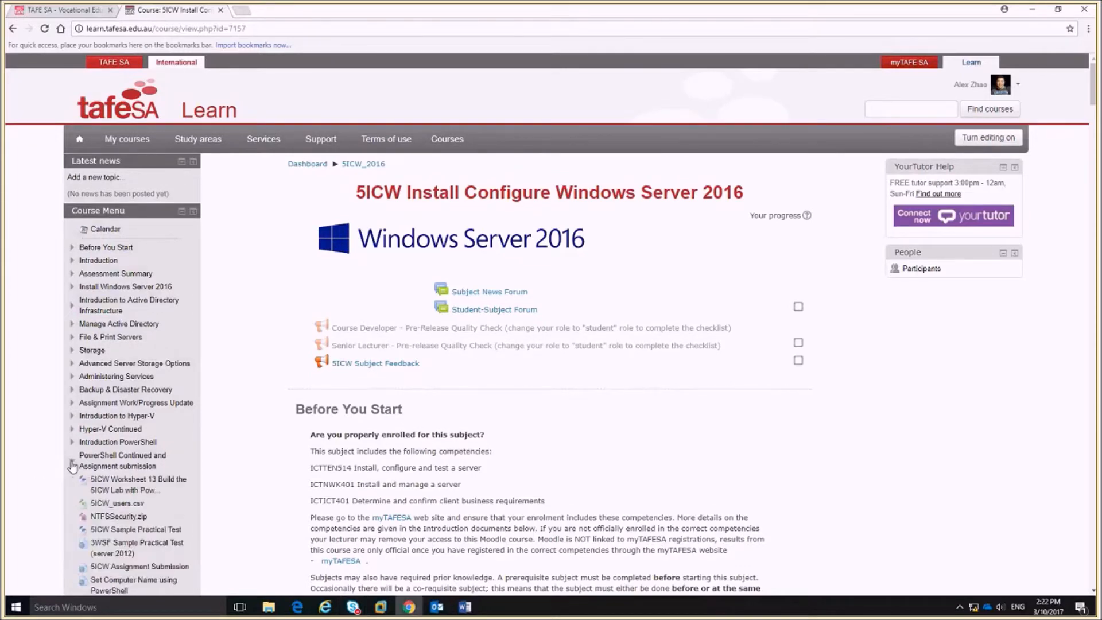
left_click(132, 460)
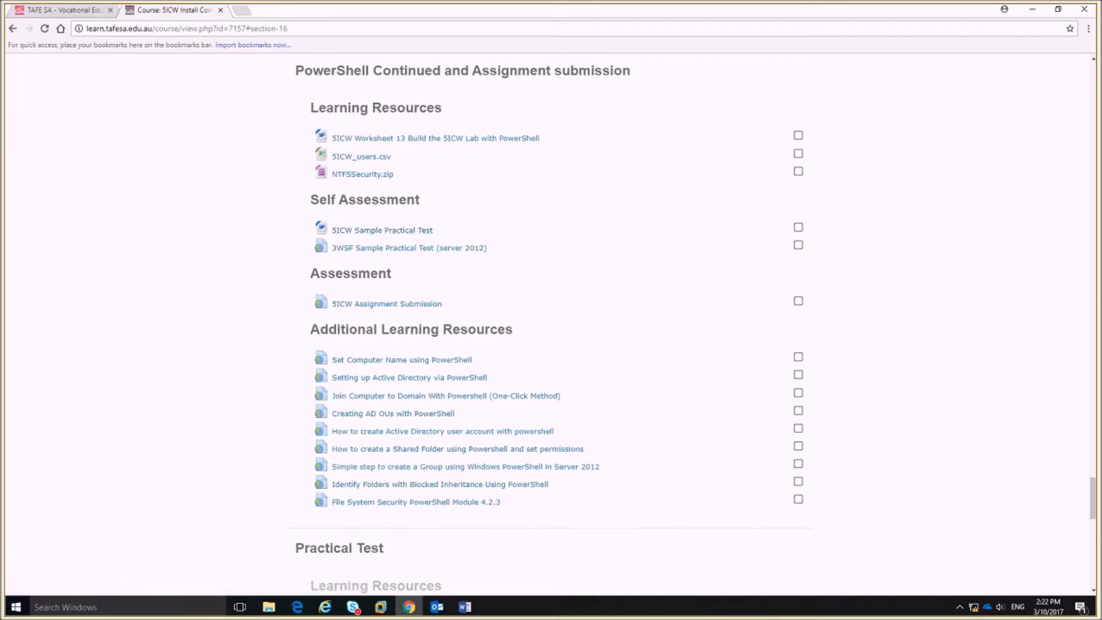
Scroll the 5ICW Sample Practical Test in Word to page 4's Active Directory section, then open a file browser.
left_click(463, 607)
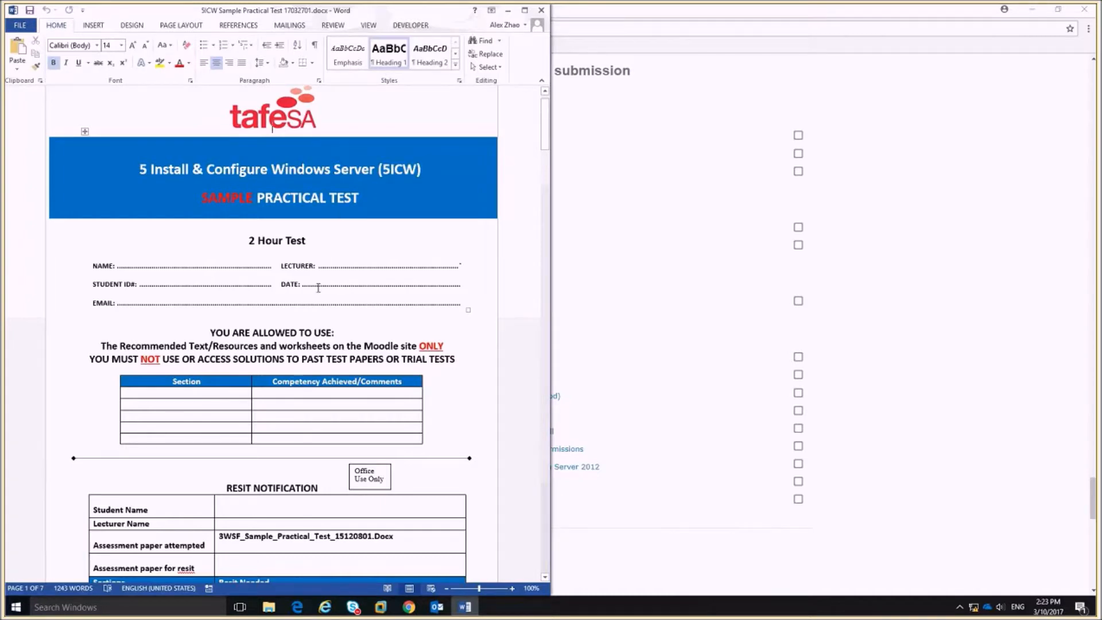
scroll(318, 287, "down", 3)
scroll(326, 311, "down", 10)
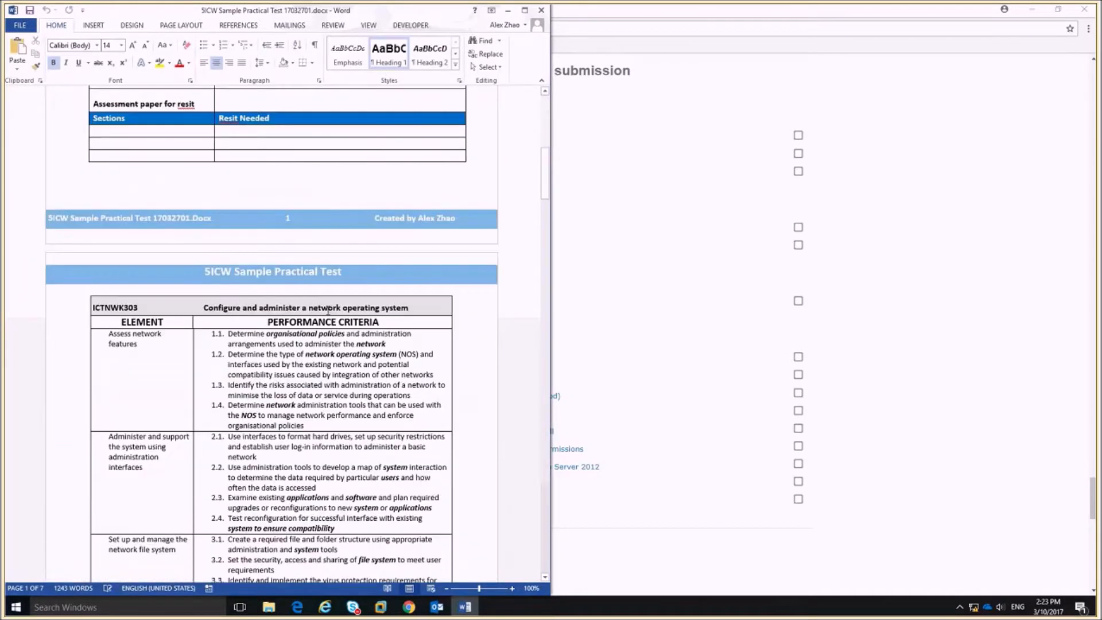
scroll(328, 311, "down", 3)
scroll(328, 311, "up", 5)
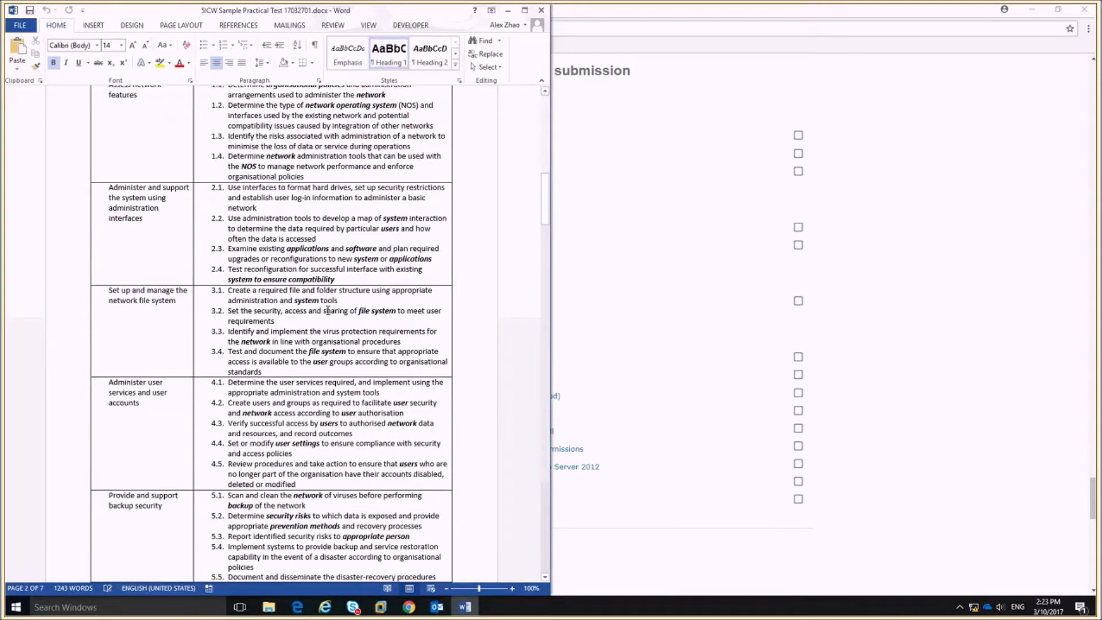
scroll(328, 310, "down", 12)
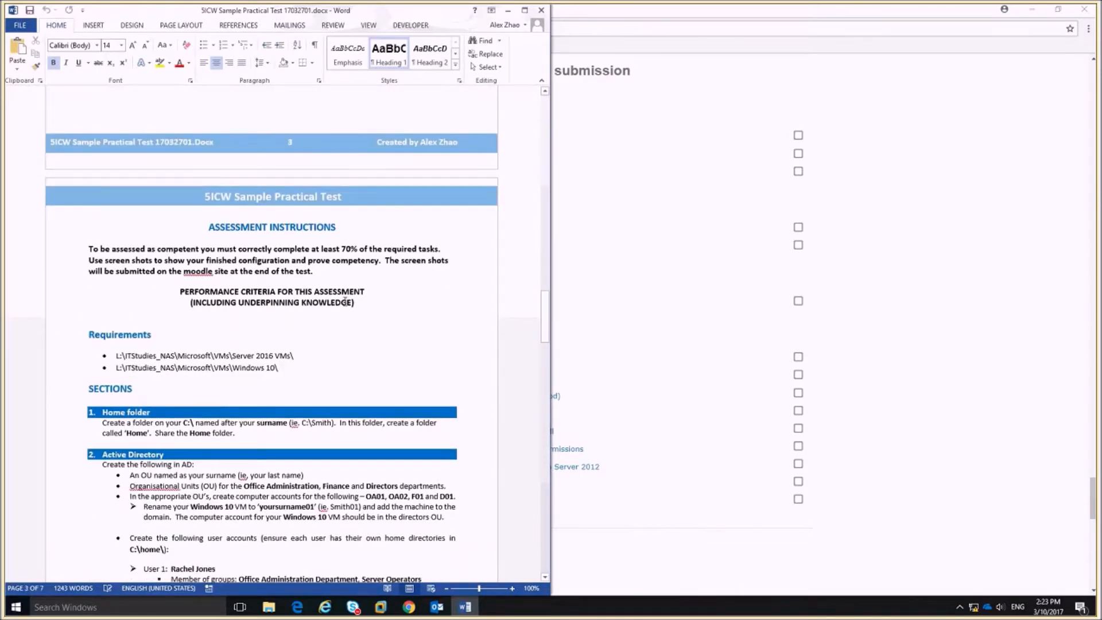
scroll(345, 302, "down", 3)
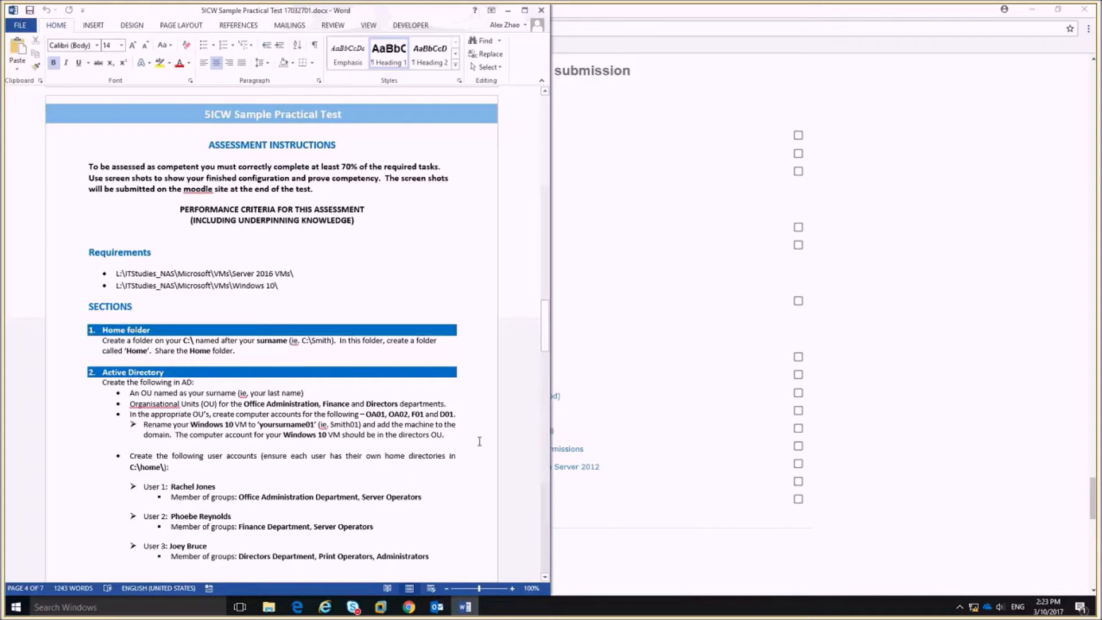
left_click(279, 612)
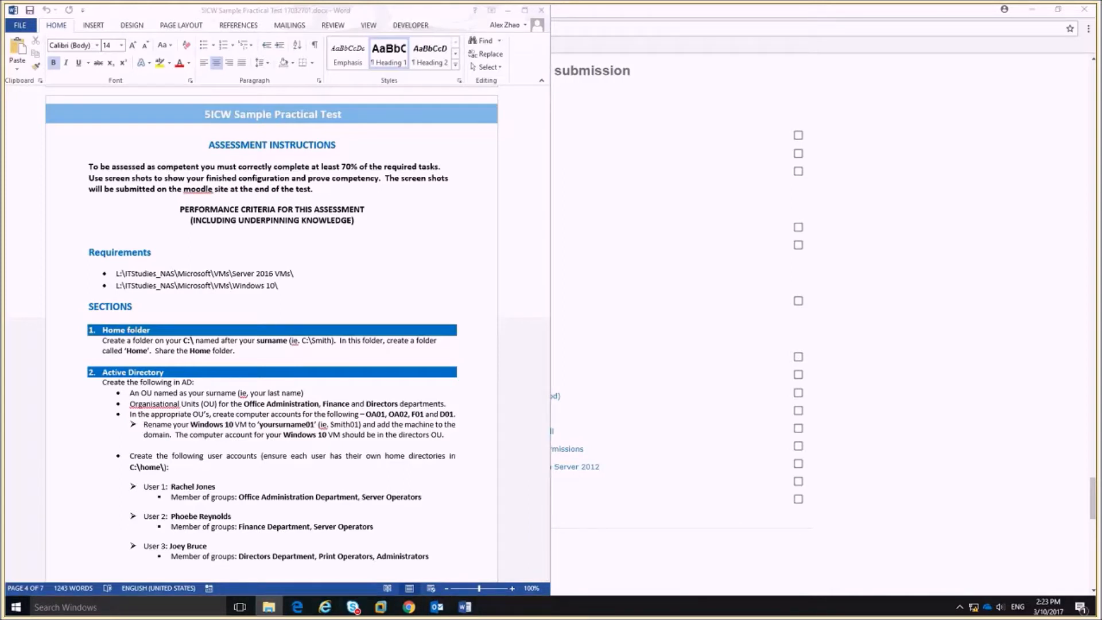
left_click_drag(1101, 70, 900, 78)
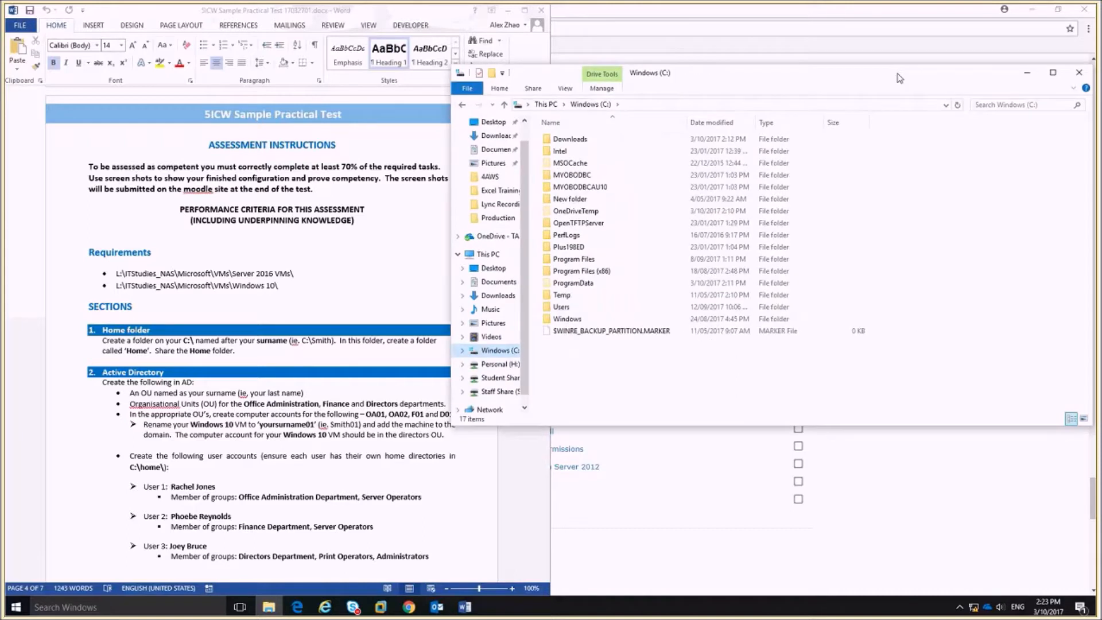
double_click(574, 140)
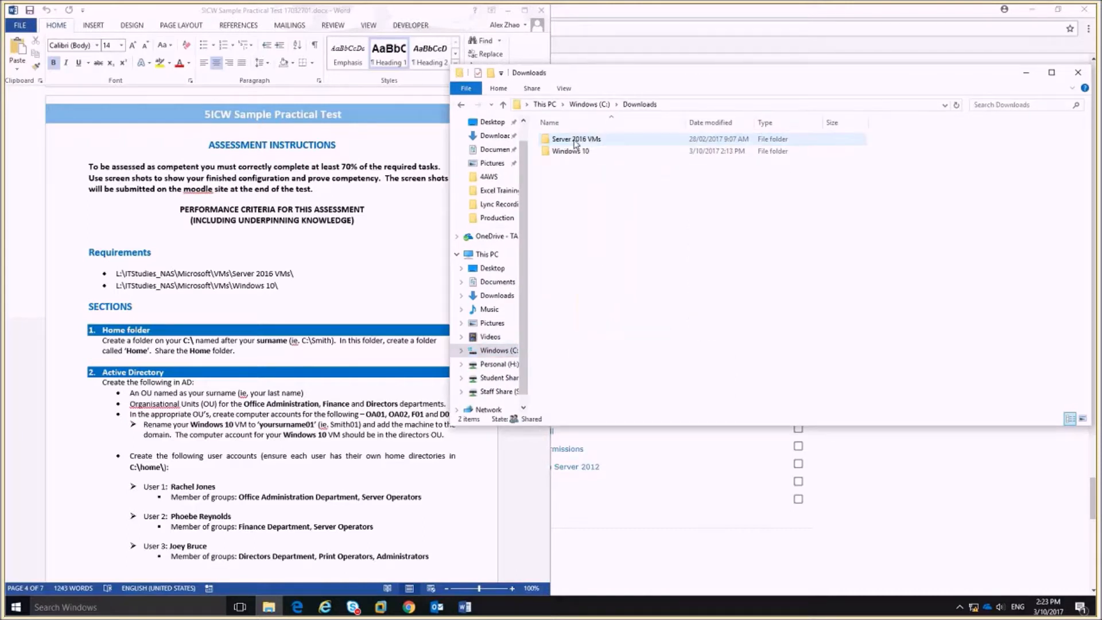
left_click(573, 152)
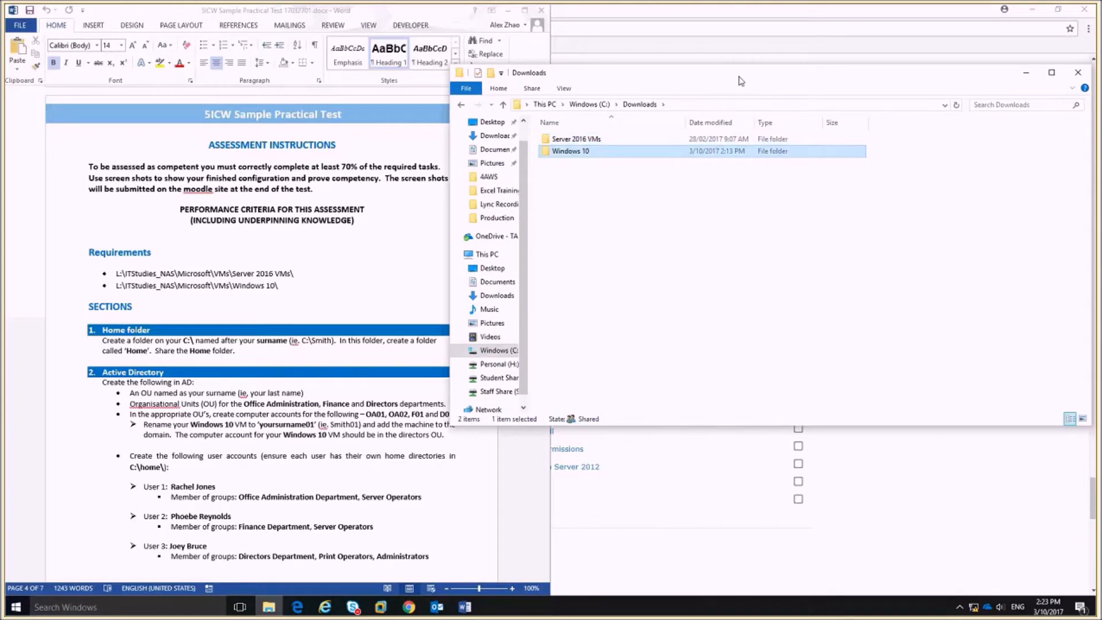
left_click(1026, 73)
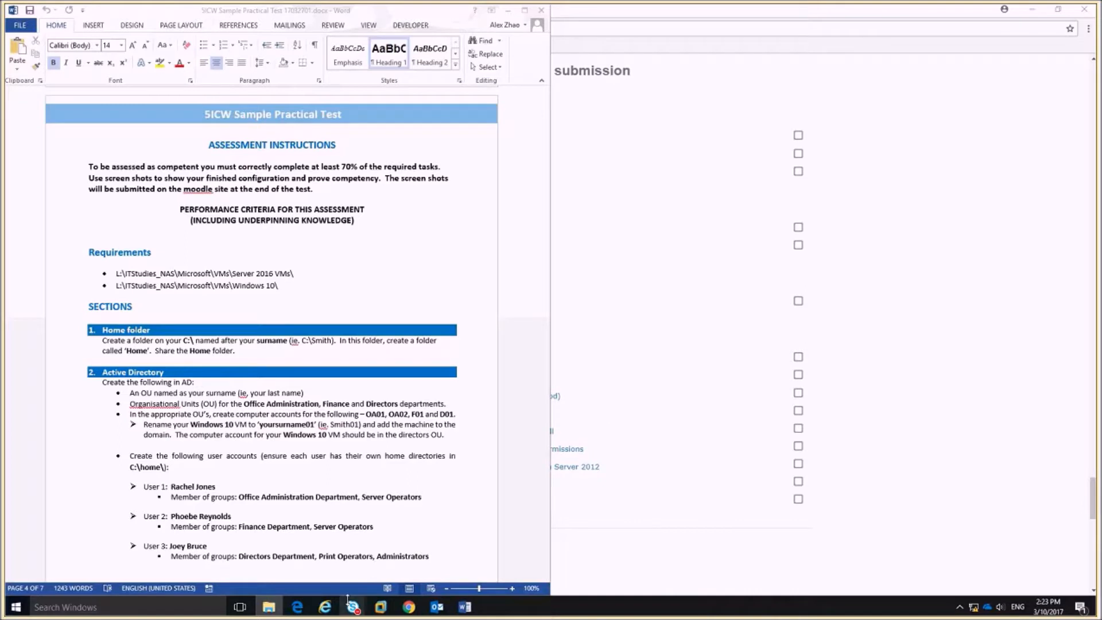
left_click(380, 606)
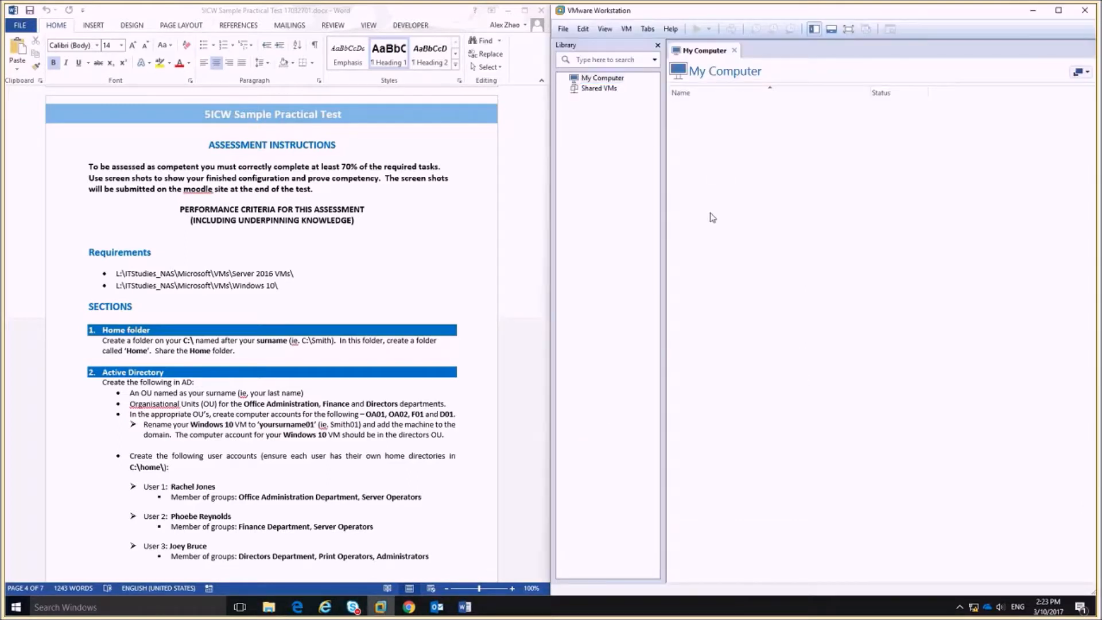
Highlight and deselect the Home folder task paragraph in Word, then return focus to VMware.
left_click(109, 344)
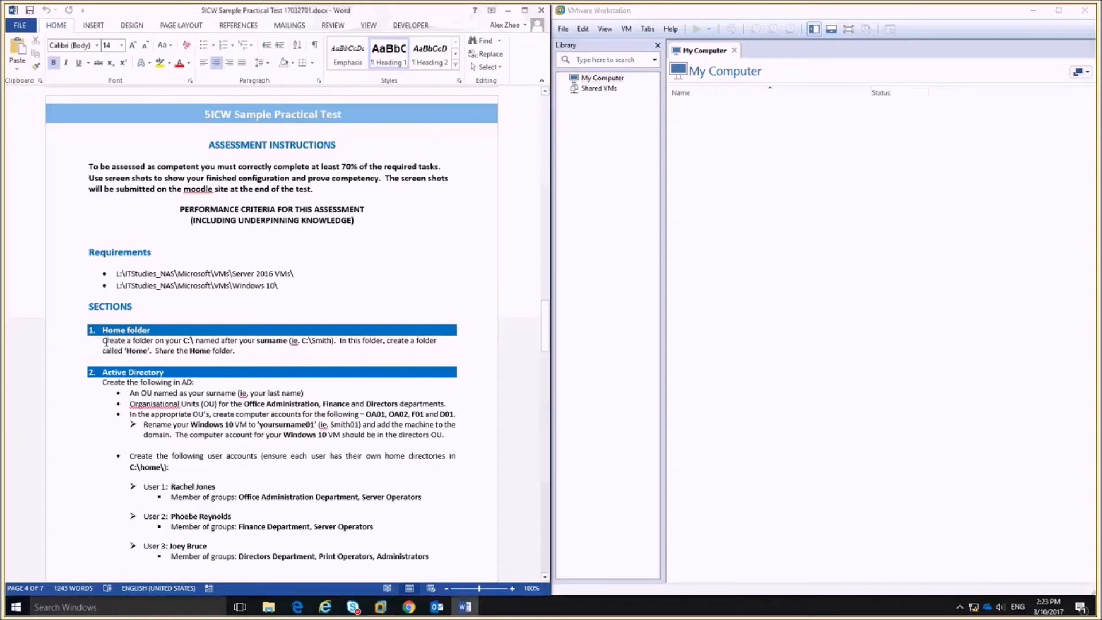
left_click_drag(104, 340, 247, 356)
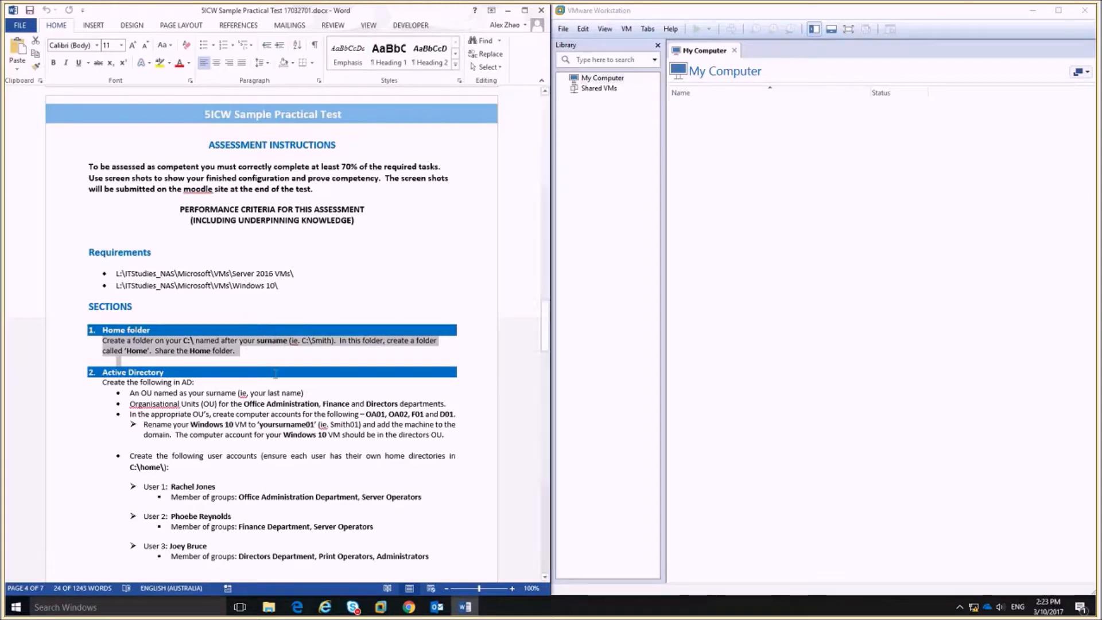
left_click(229, 341)
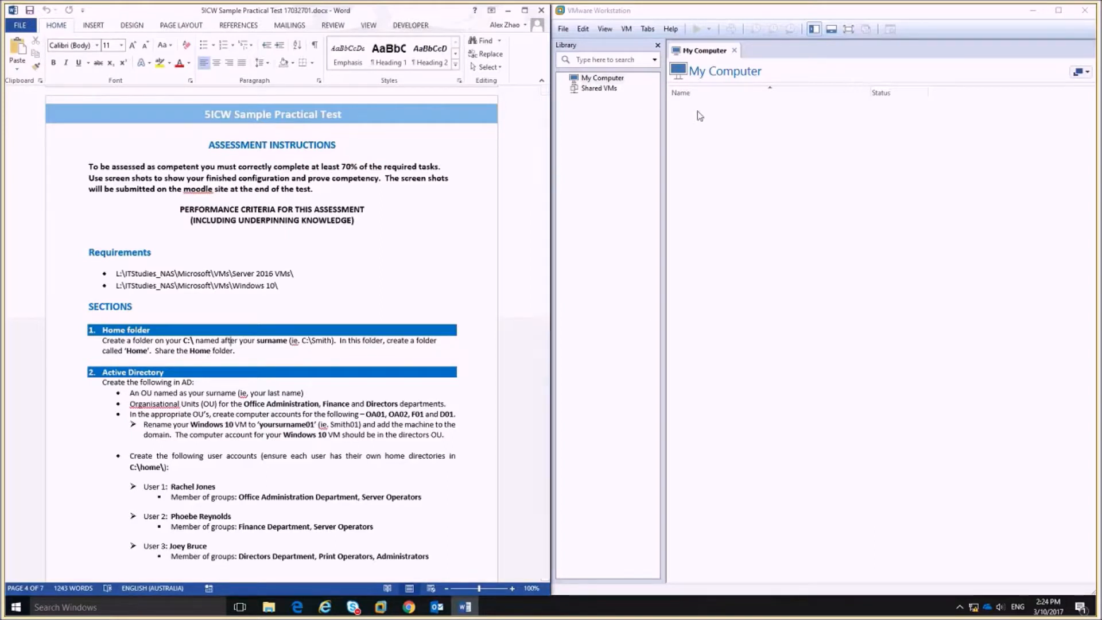
left_click(744, 169)
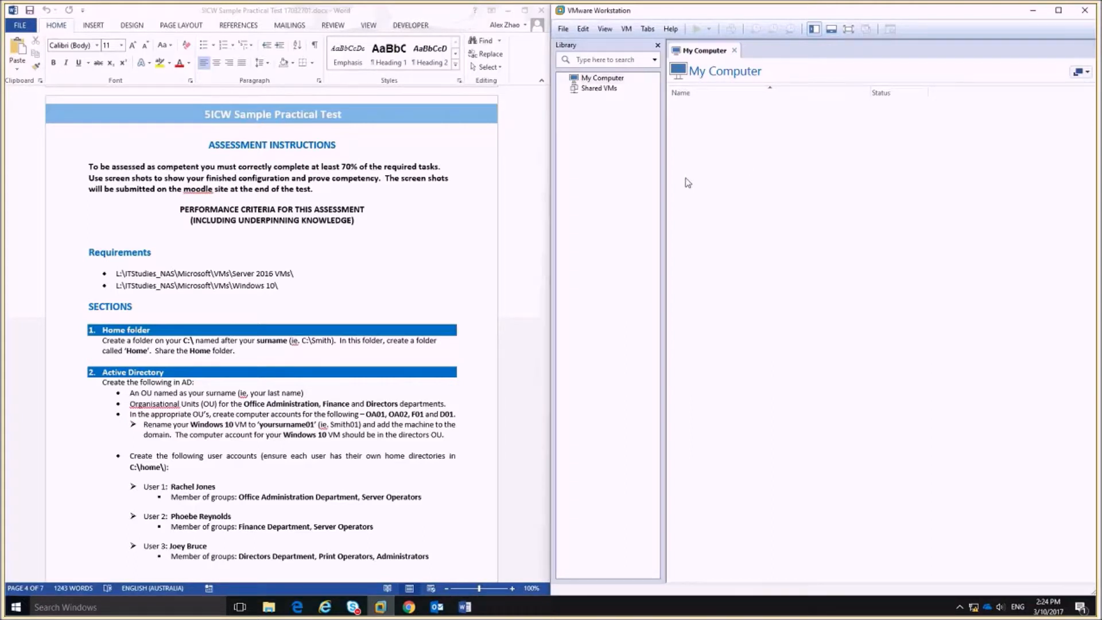
Open the W2K16-Server1\W2k16-Sever1.vmx virtual machine in VMware Workstation.
key("ctrl+o")
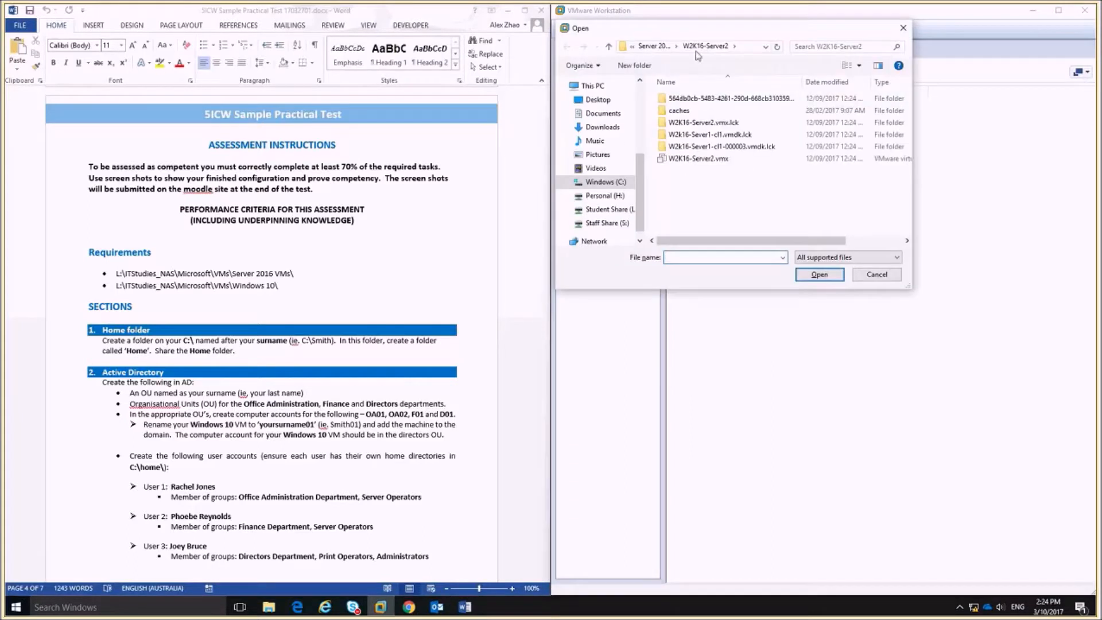
left_click(655, 47)
double_click(707, 101)
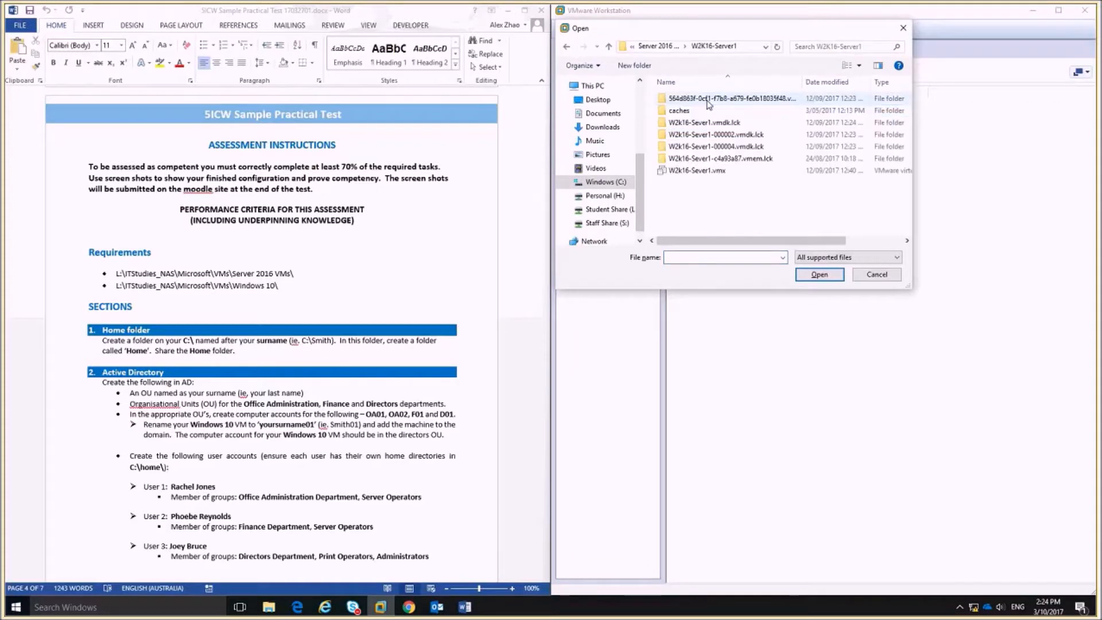
left_click(709, 172)
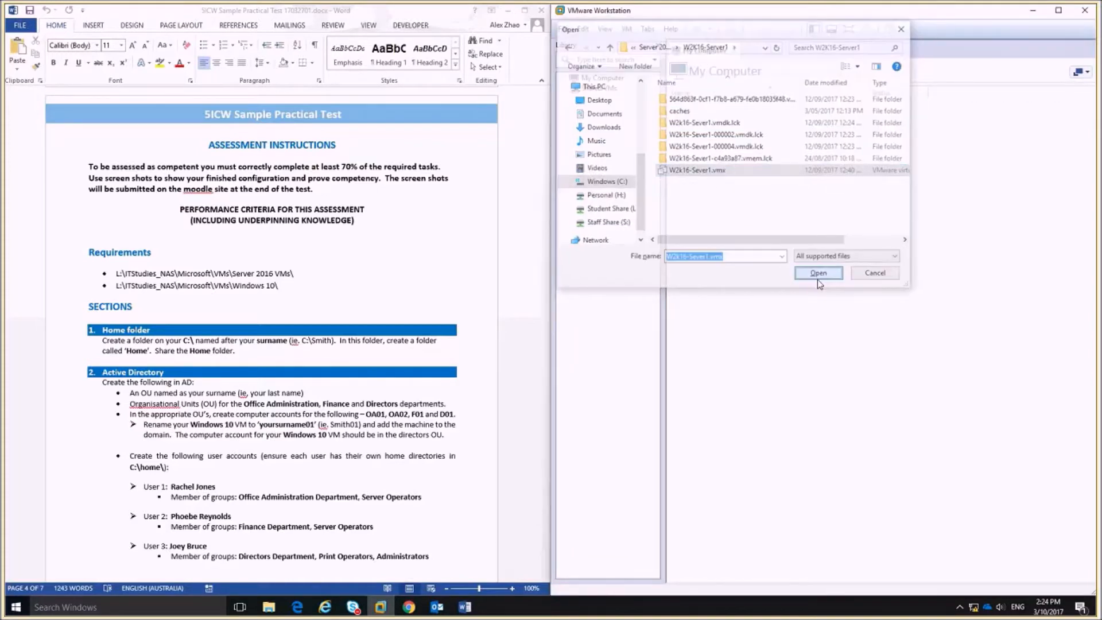
left_click(819, 274)
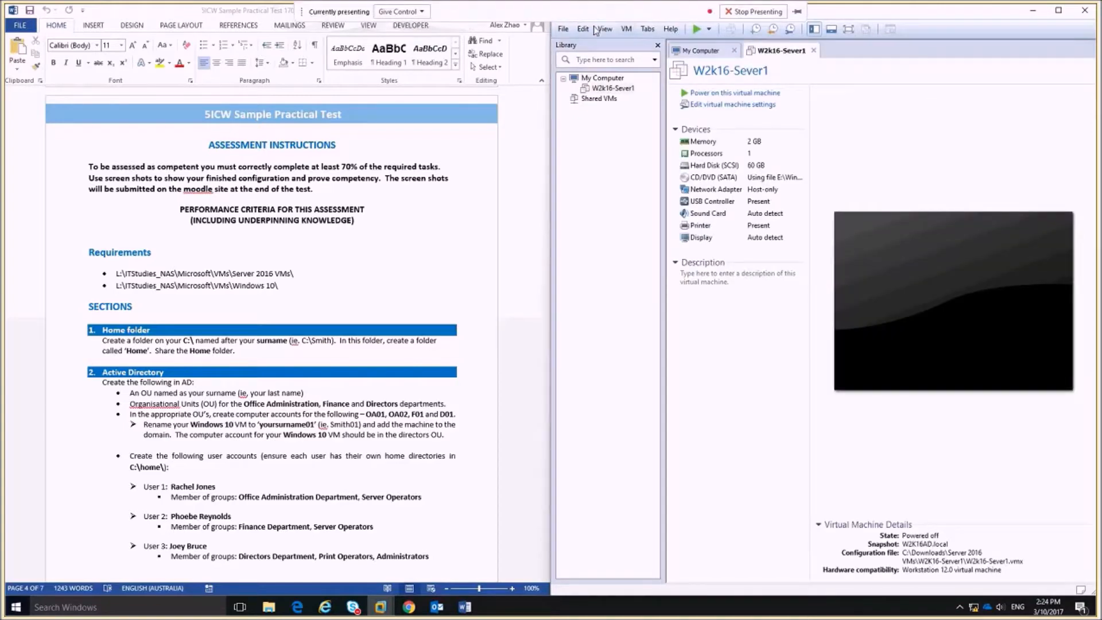
Revert W2k16-Sever1 to its W2K16AD.local snapshot through the Snapshot Manager.
left_click(627, 29)
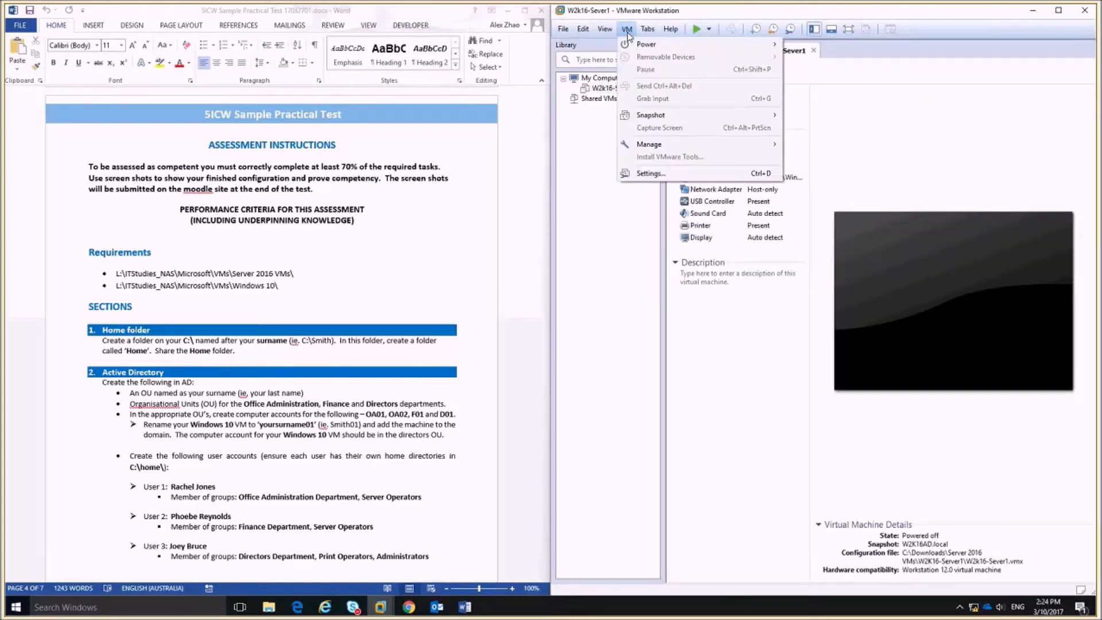
mouse_move(699, 119)
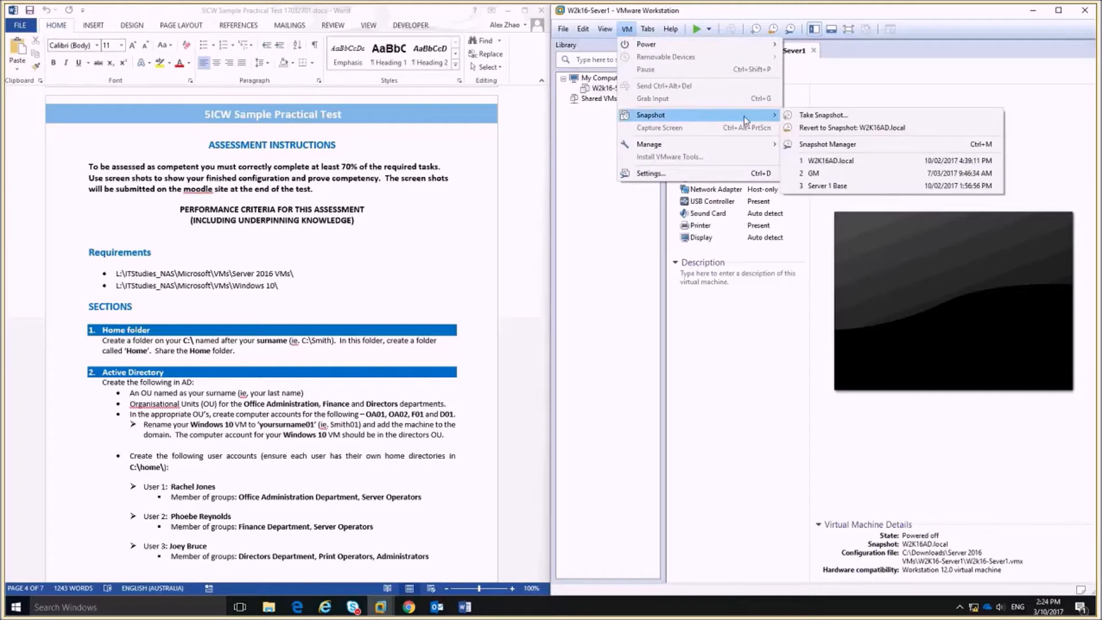
left_click(832, 142)
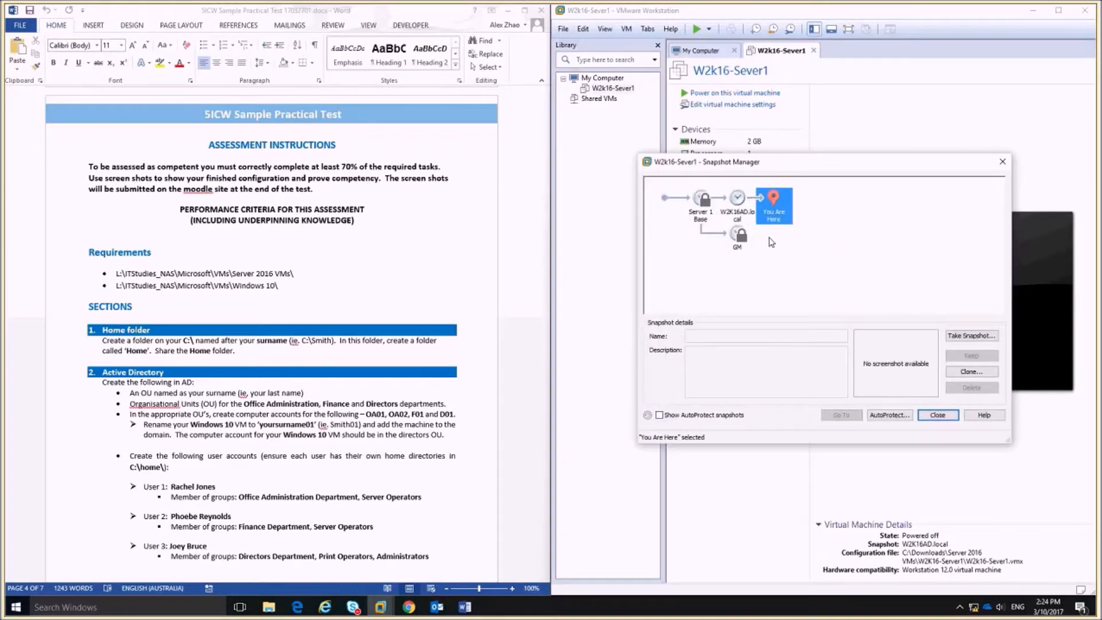
left_click(738, 202)
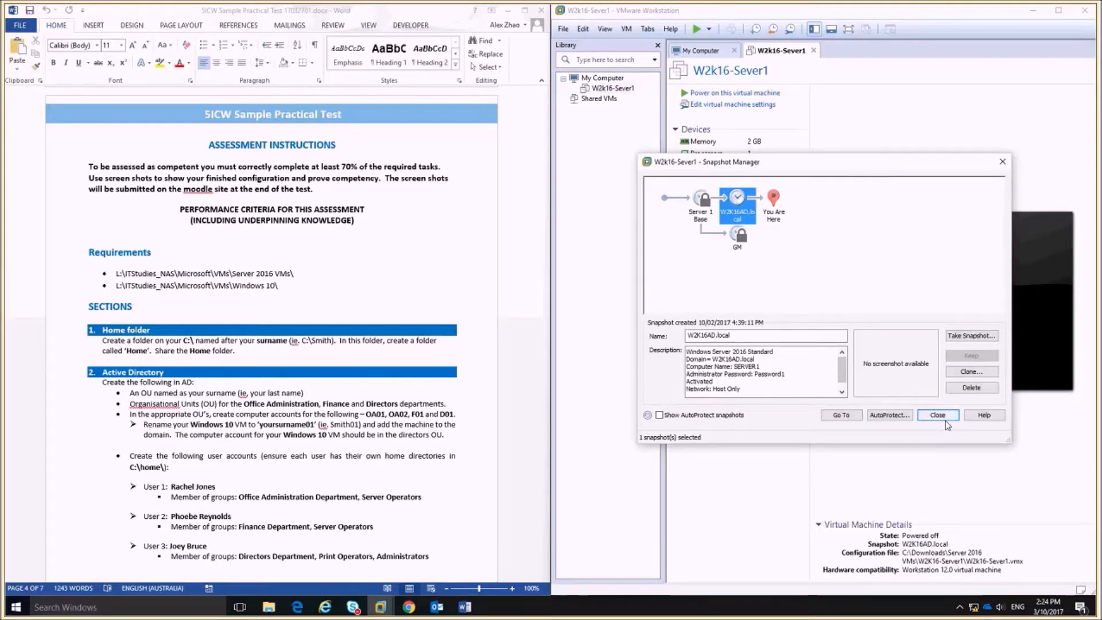
left_click(841, 415)
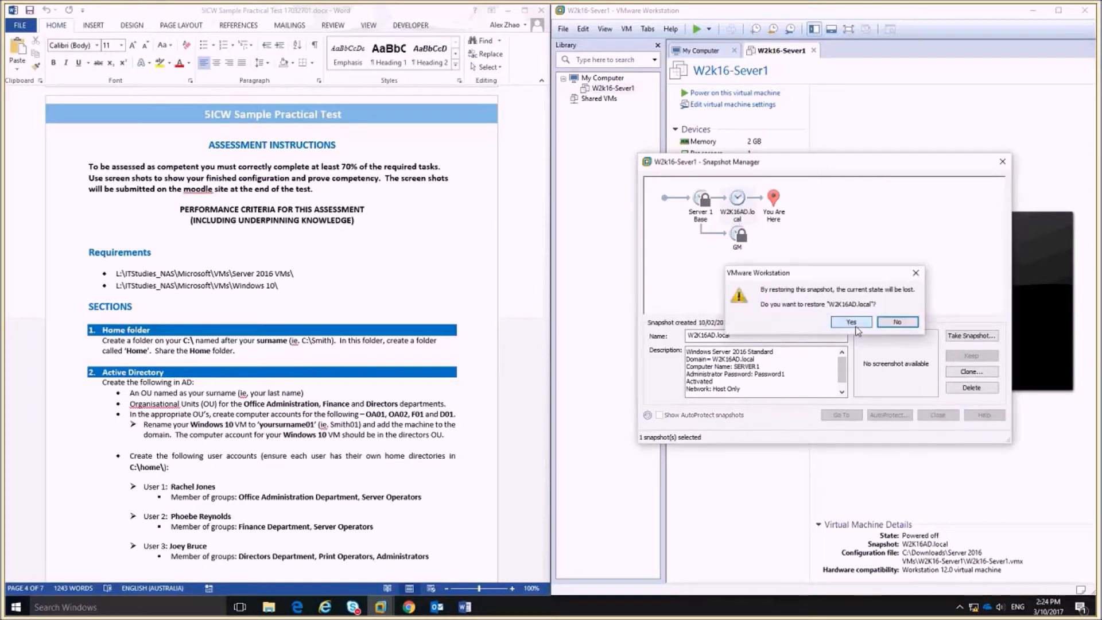
left_click(857, 330)
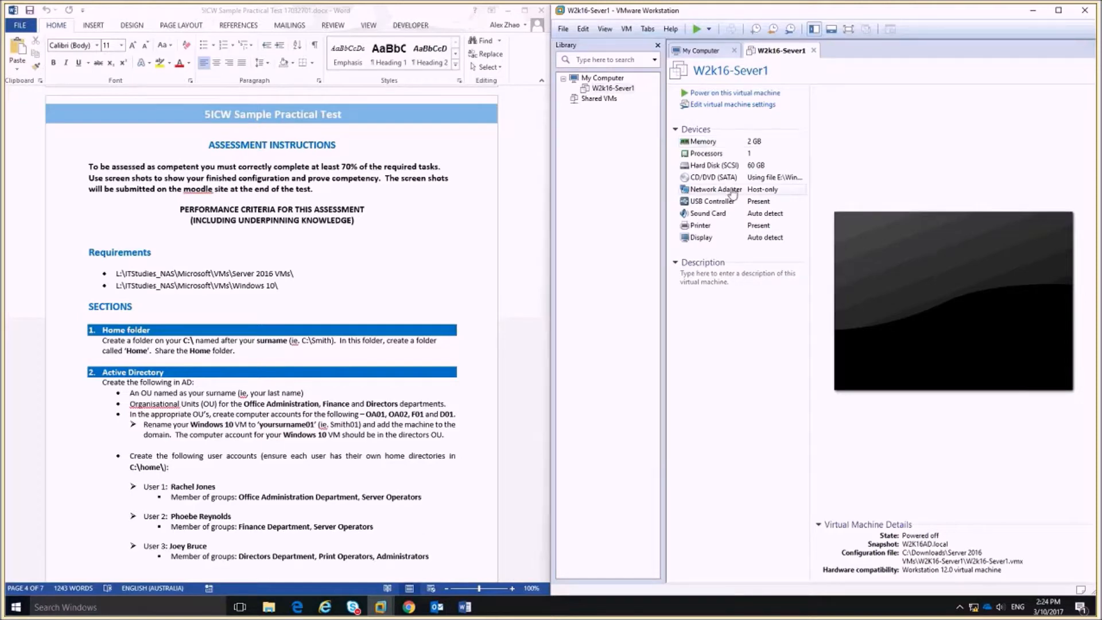
Open the Windows 10\Windows 10.vmx virtual machine from the Downloads folder.
key("ctrl+o")
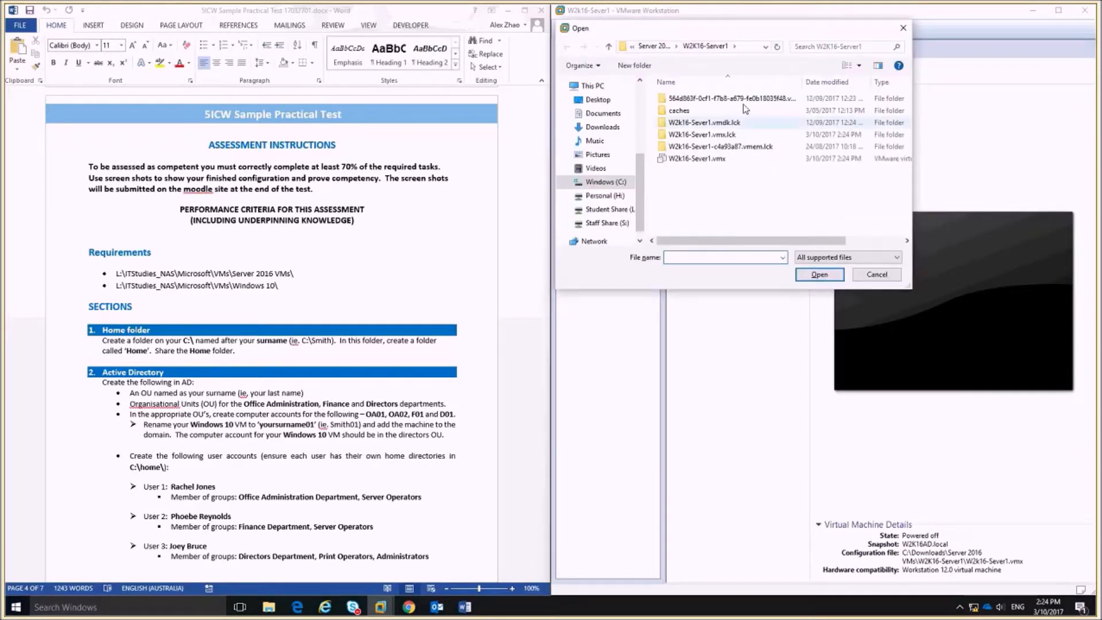
left_click(649, 47)
left_click(649, 47)
double_click(688, 112)
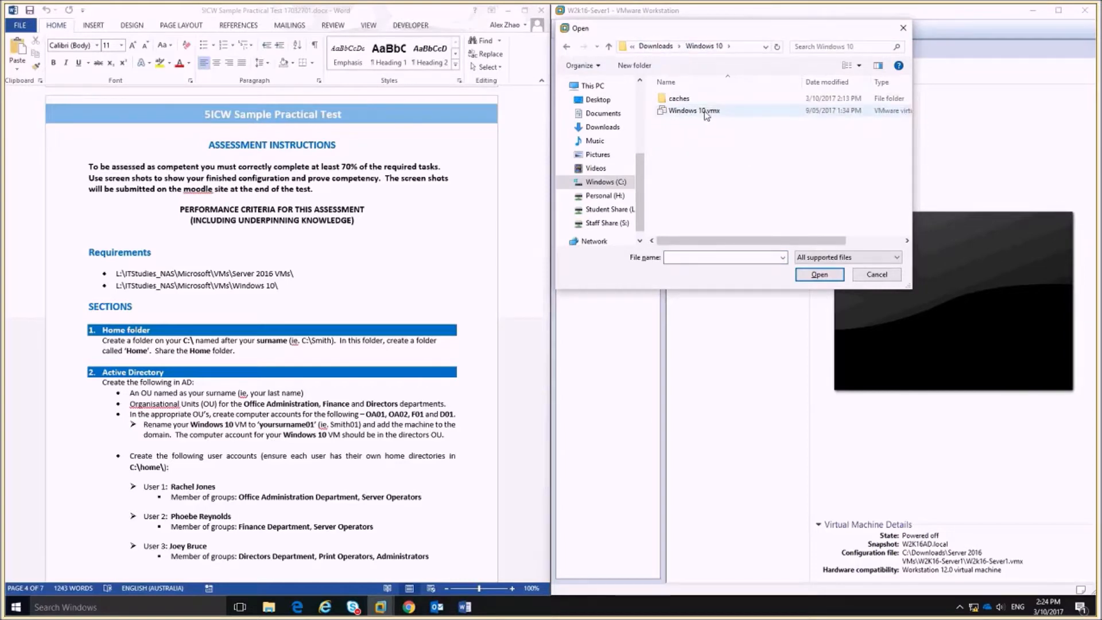
double_click(706, 112)
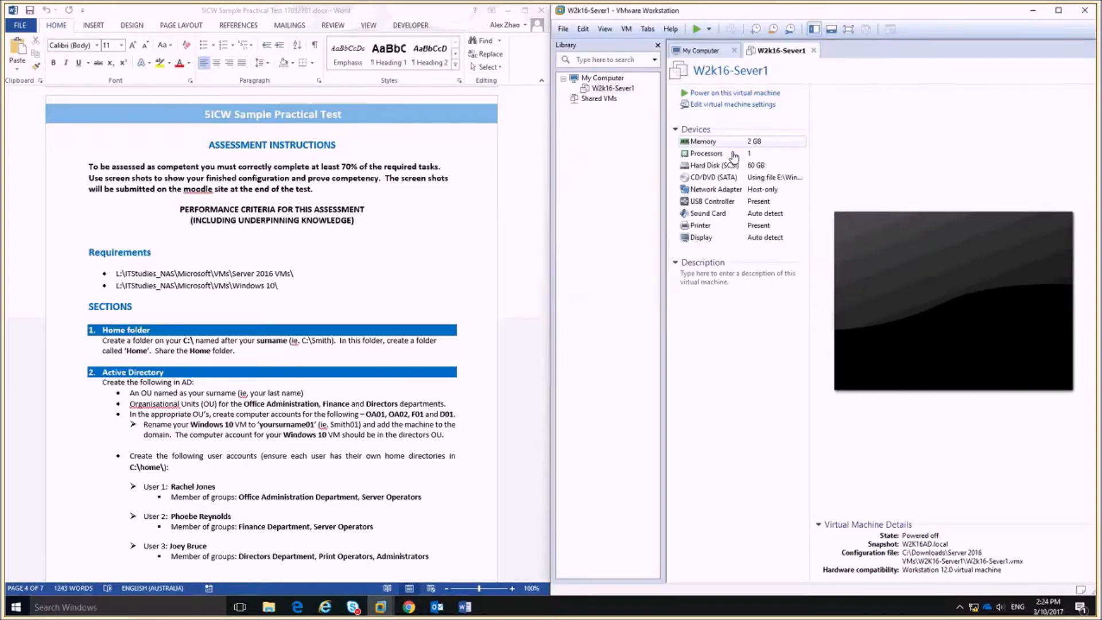
Revert the Windows 10 VM to its W10Client1 snapshot, then return to the W2k16-Sever1 tab.
left_click(627, 29)
mouse_move(764, 115)
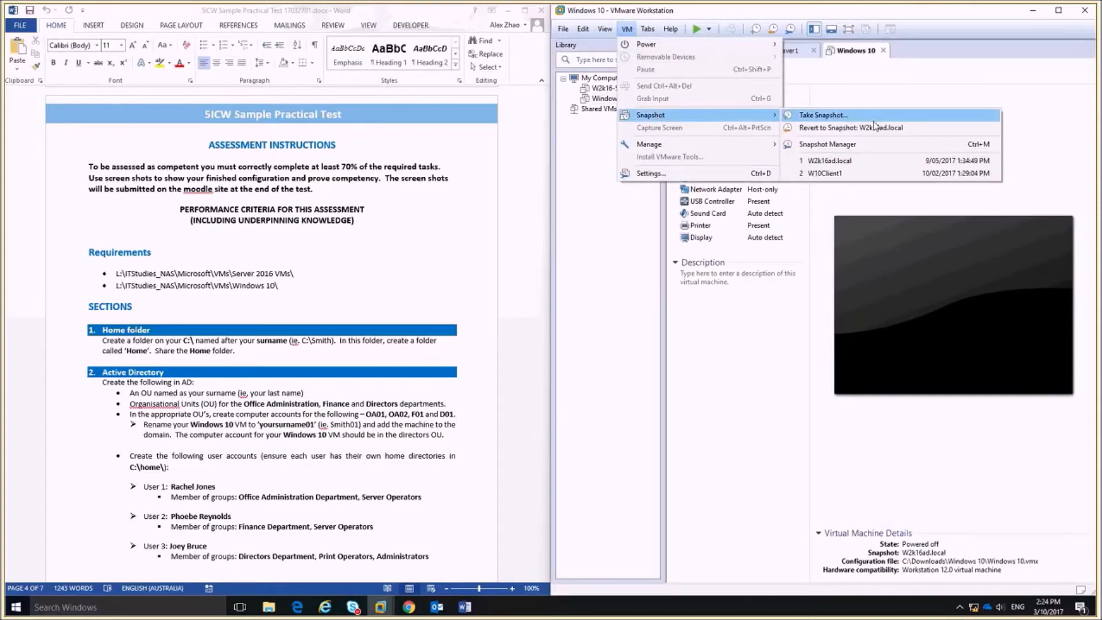
left_click(843, 175)
left_click(840, 322)
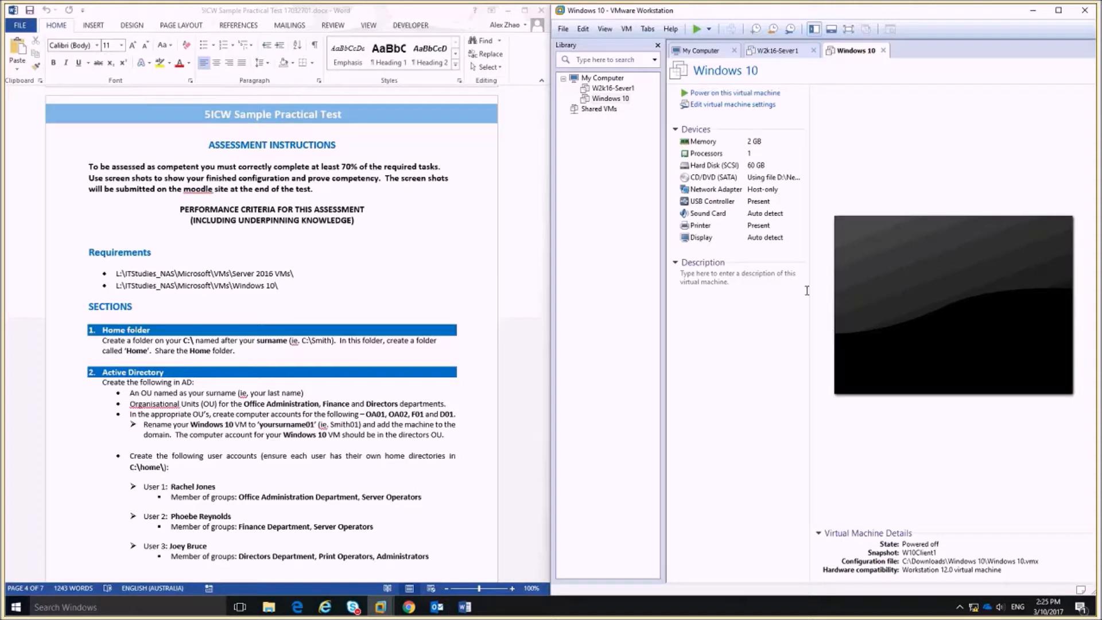
left_click(794, 50)
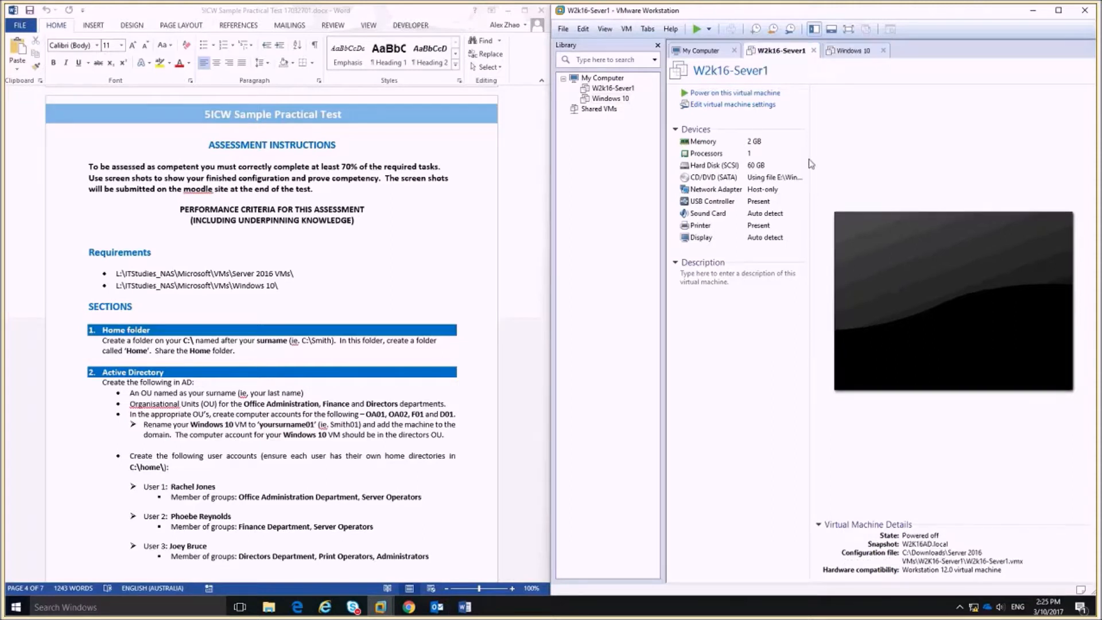
Power on W2k16-Sever1, widen the VMware window, dismiss the notification, and show the Windows 10 machine.
left_click(707, 93)
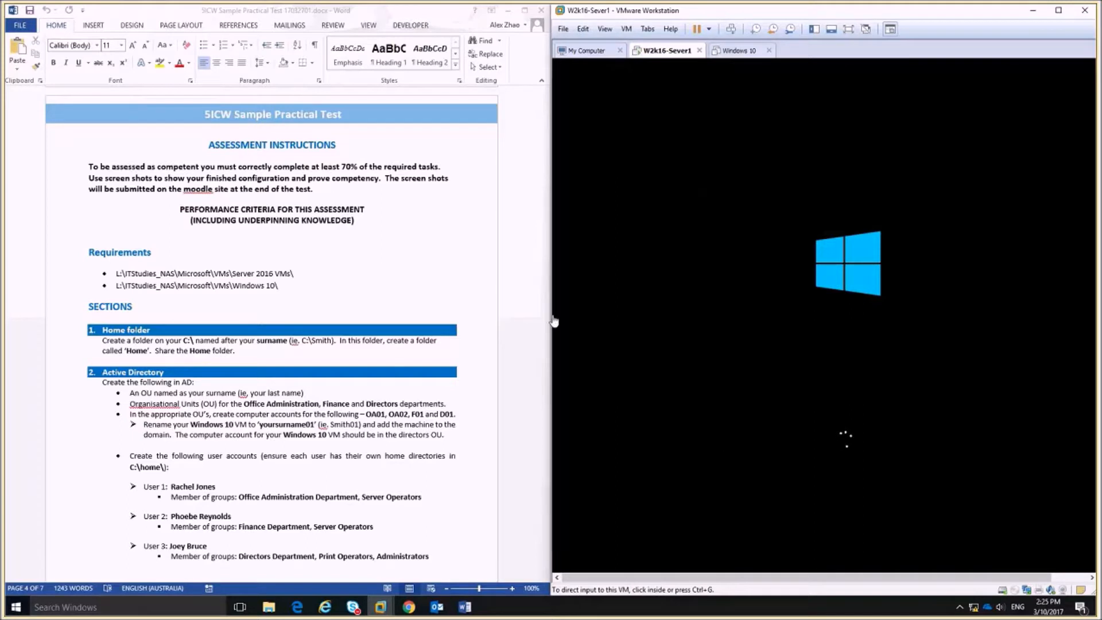
mouse_move(549, 310)
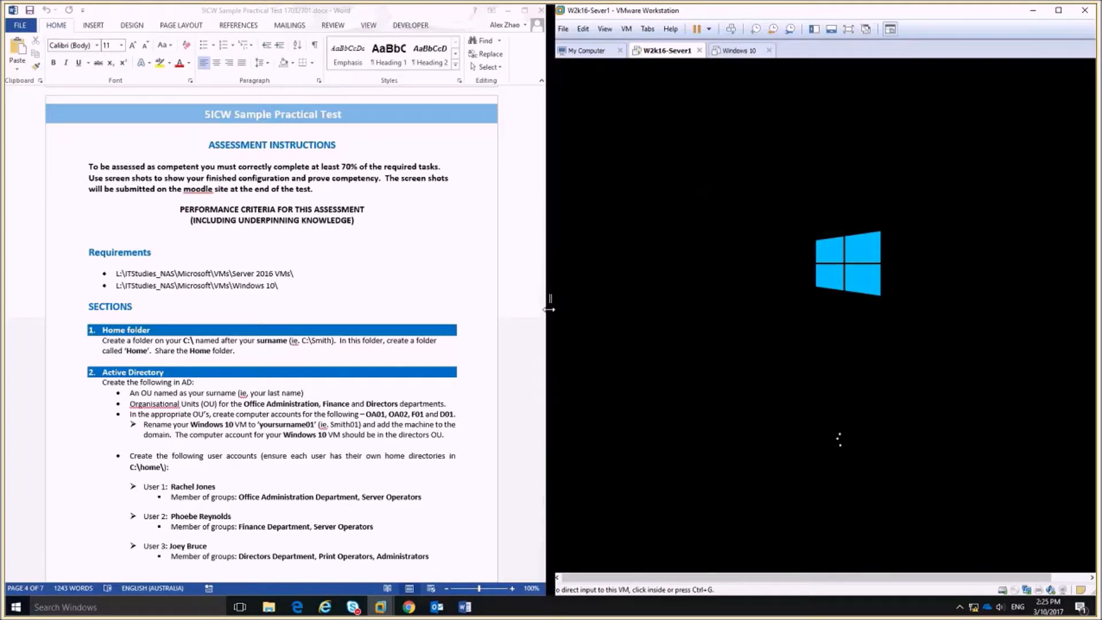
left_click_drag(548, 309, 500, 303)
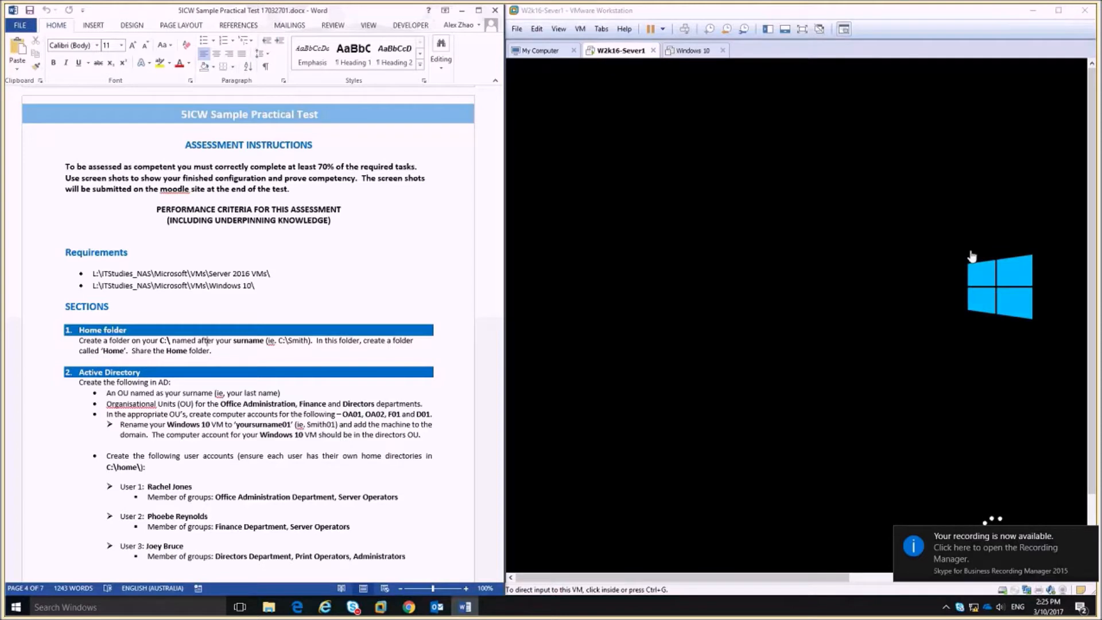
left_click(1091, 537)
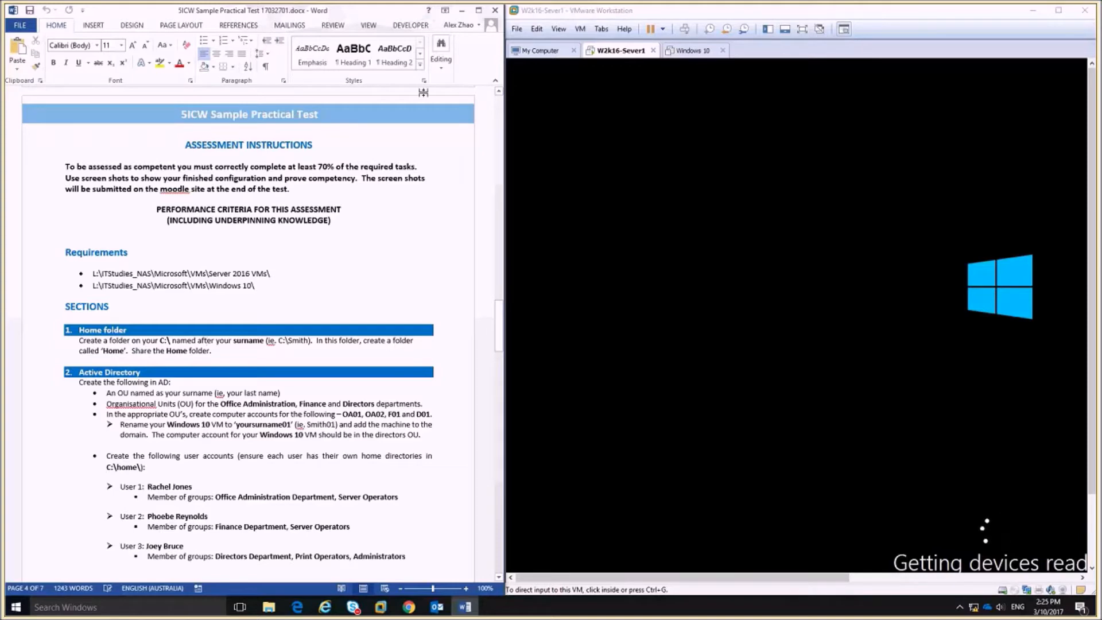
left_click(692, 51)
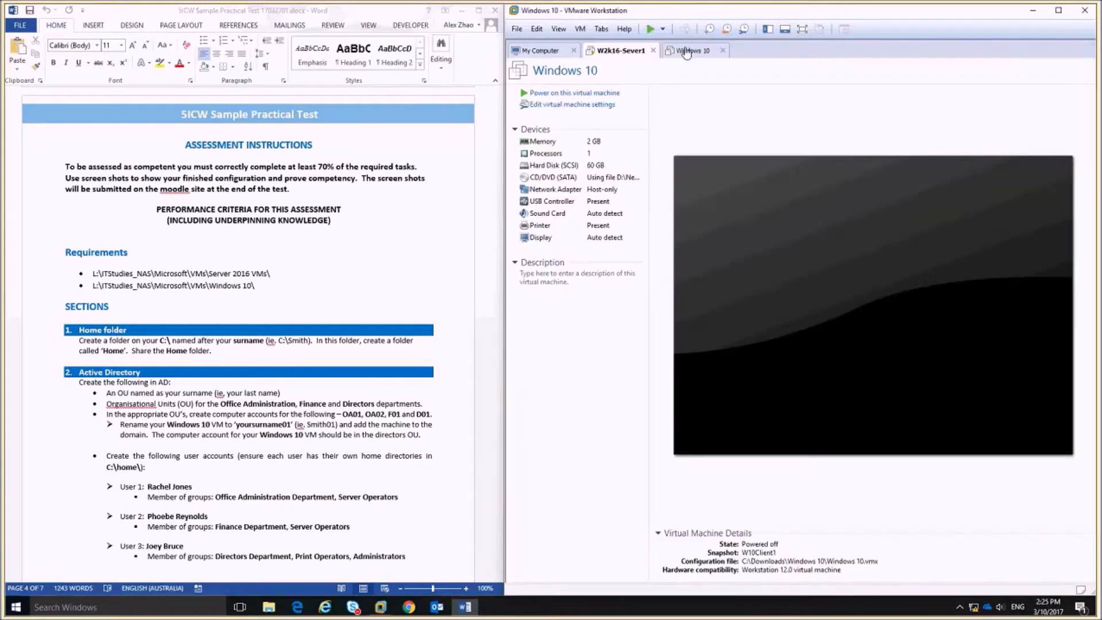
Power on the Windows 10 VM, answering 'I Copied It', then switch to the server.
left_click(650, 31)
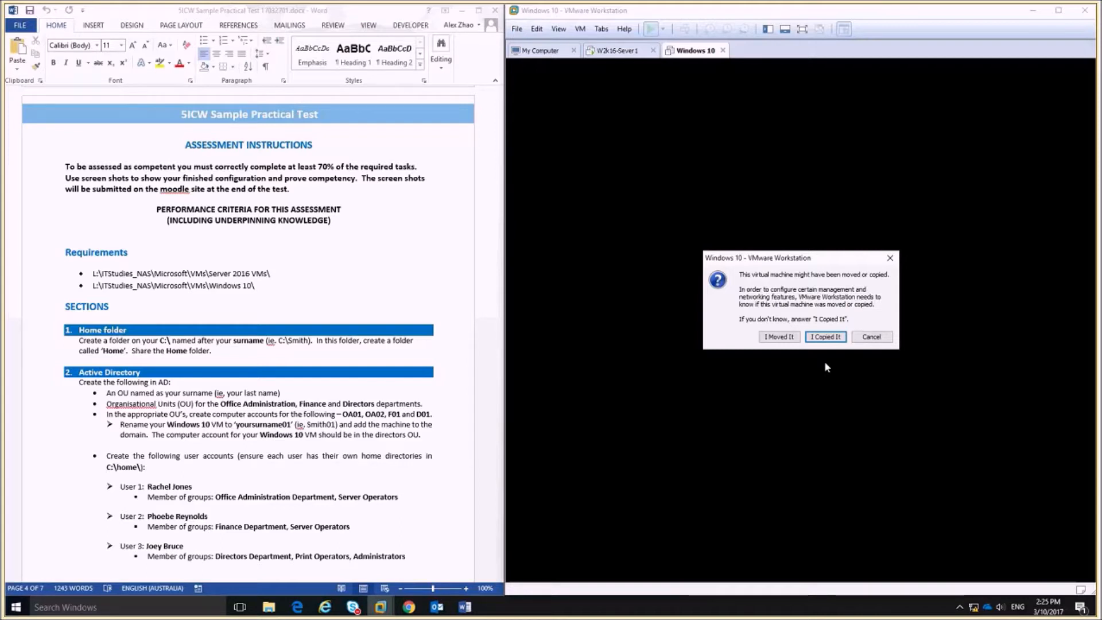
left_click(812, 337)
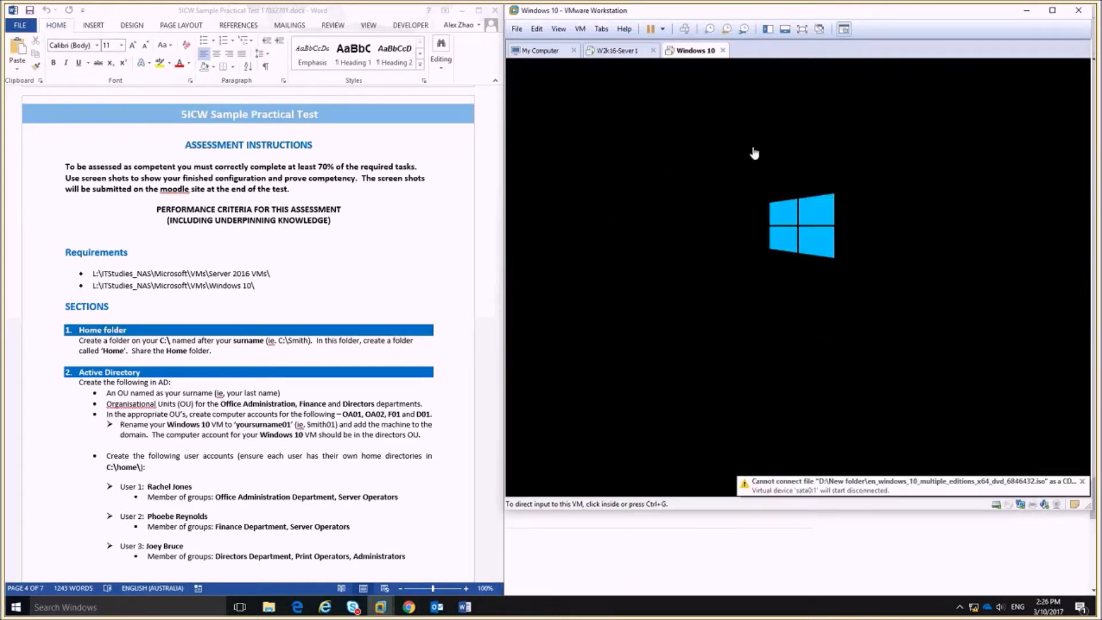
left_click(618, 50)
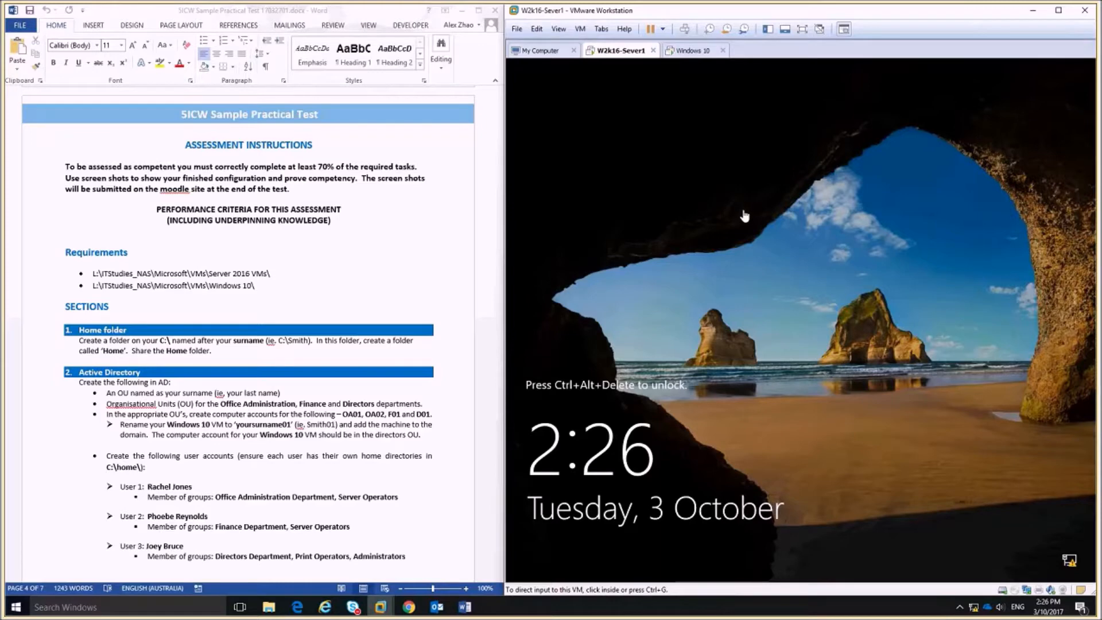
Sign in to the server as domain Administrator with its password, setting a new password when prompted.
left_click(762, 228)
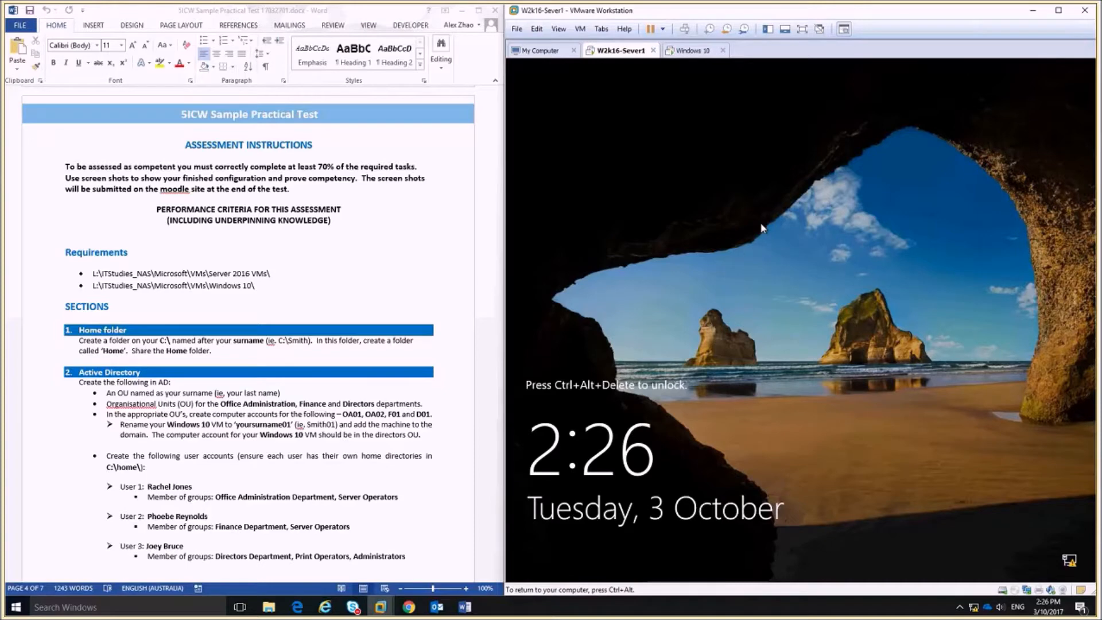
key("ctrl+alt+Insert")
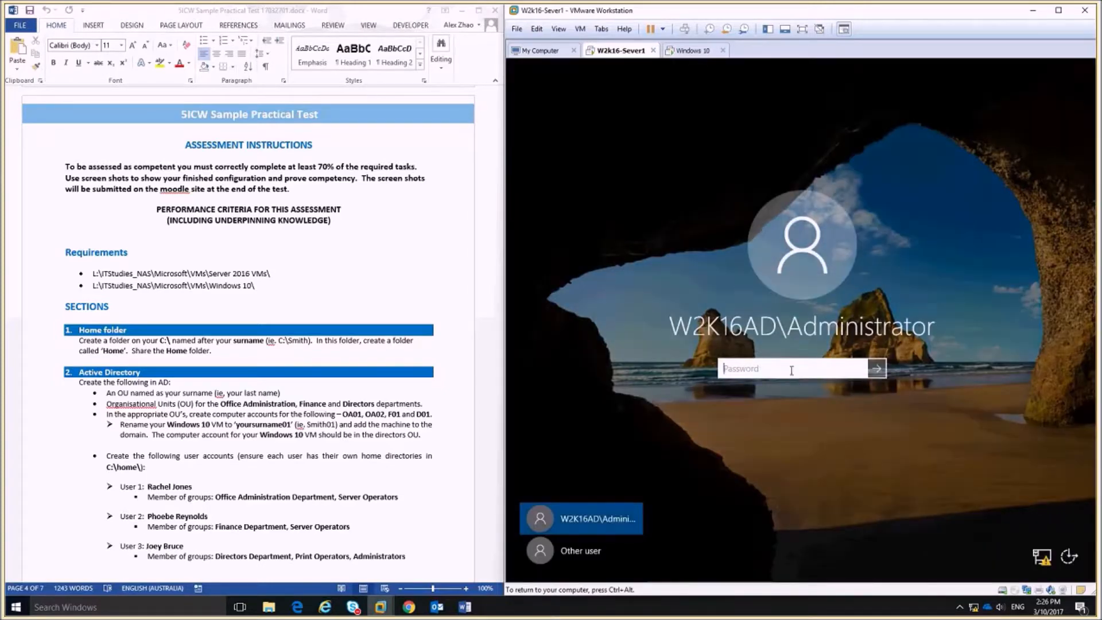
type("Pa$$w0rd")
key("Return")
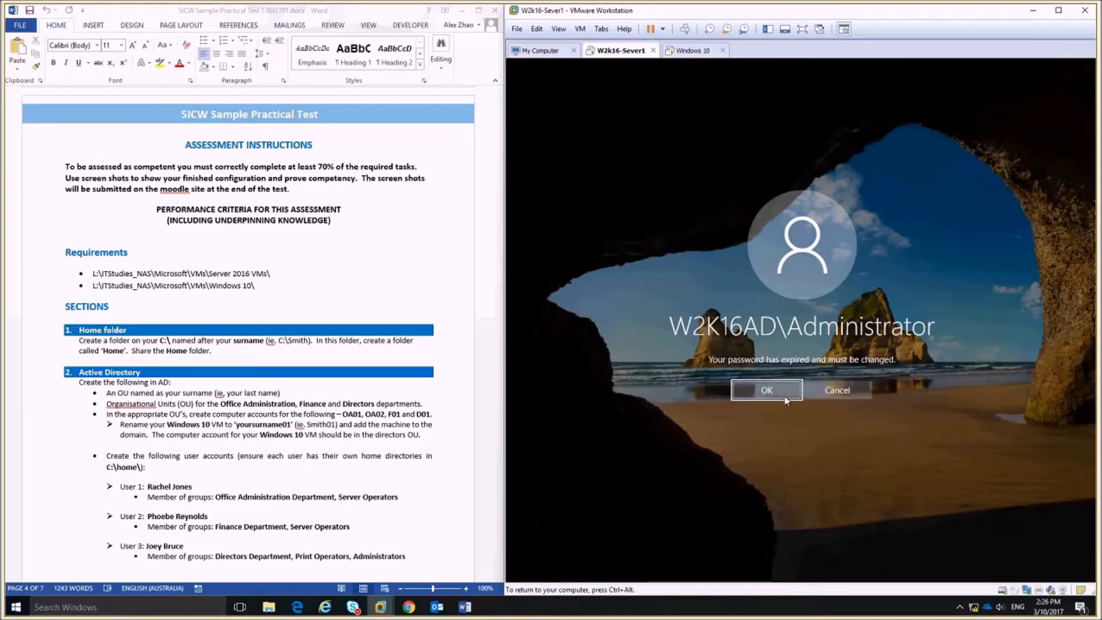
left_click(767, 391)
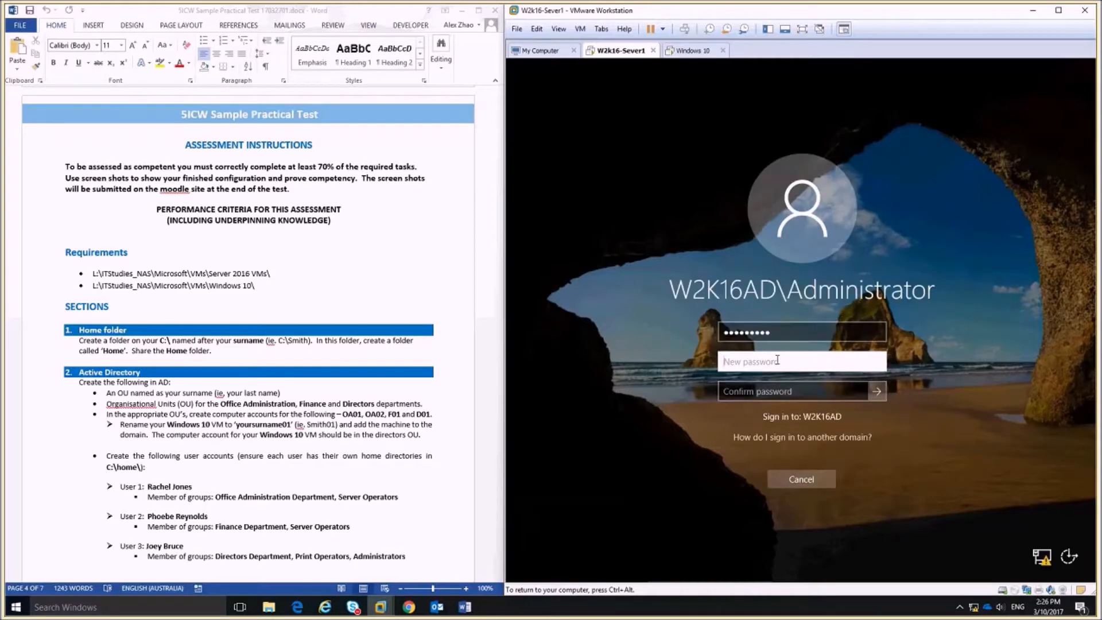
type("•••••••••")
key("Tab")
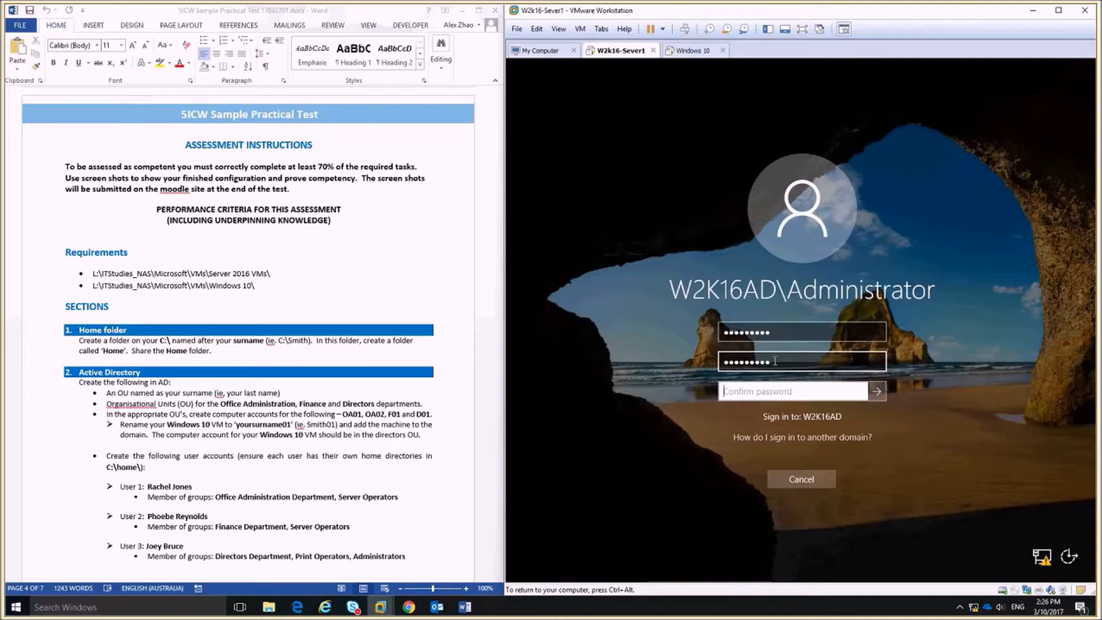
type("•••••••••")
key("Return")
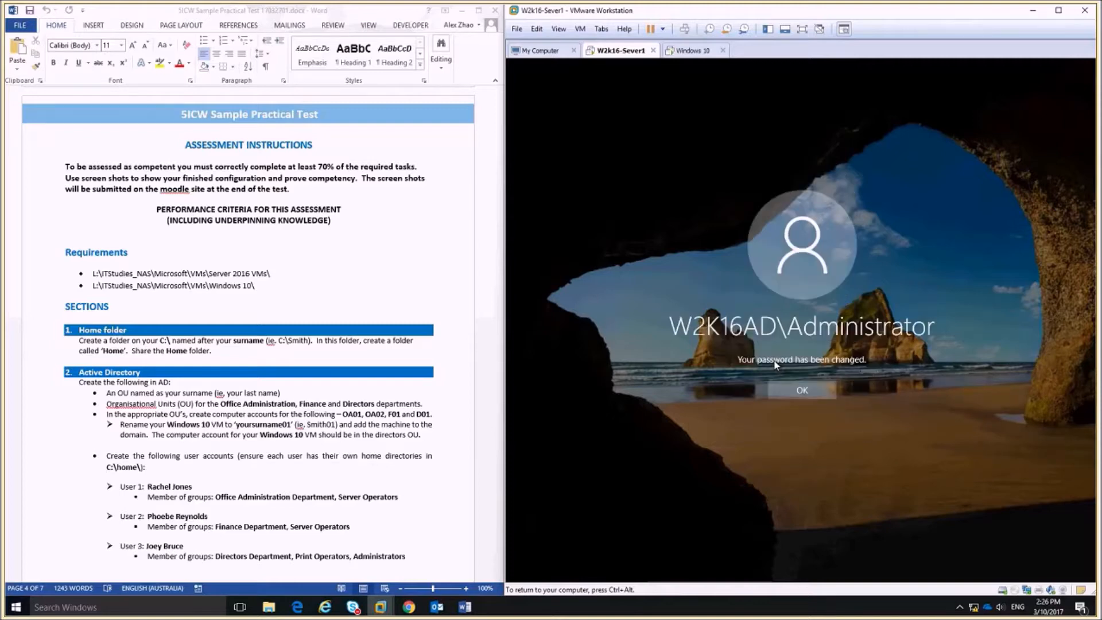
left_click(807, 389)
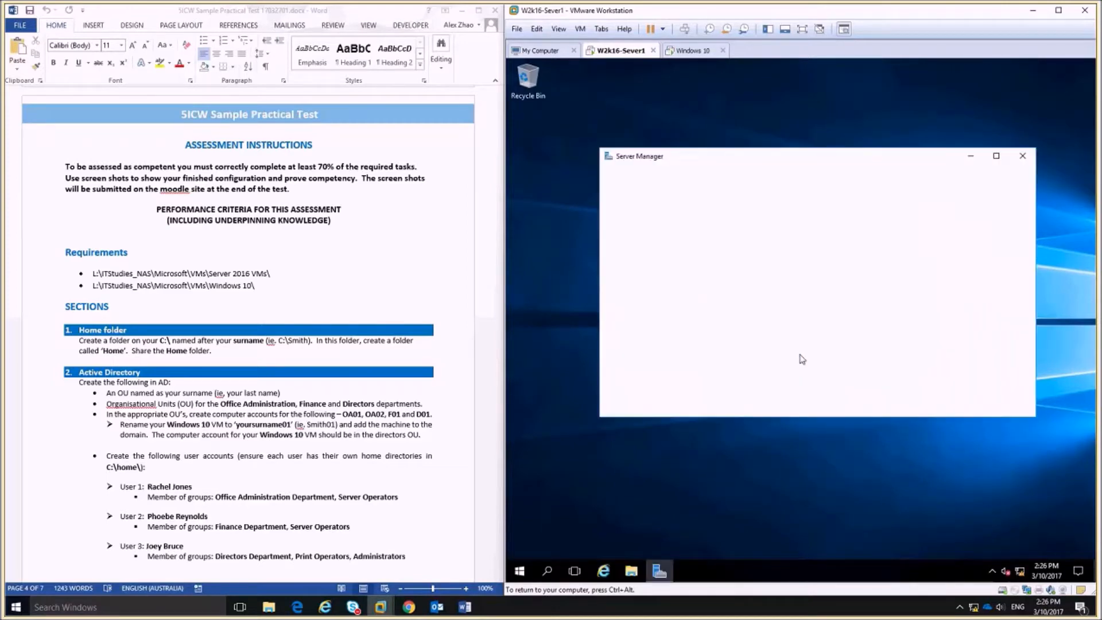
Release input, highlight the home-folder instruction in Word, and launch File Explorer on the server.
key("ctrl+alt")
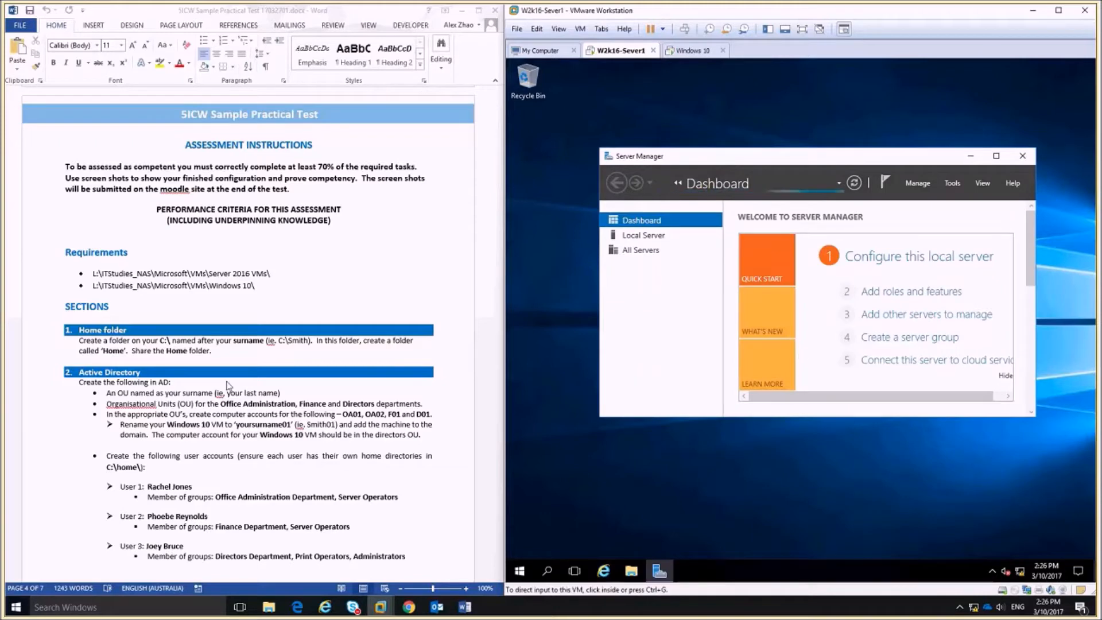
left_click(79, 341)
left_click_drag(78, 341, 171, 340)
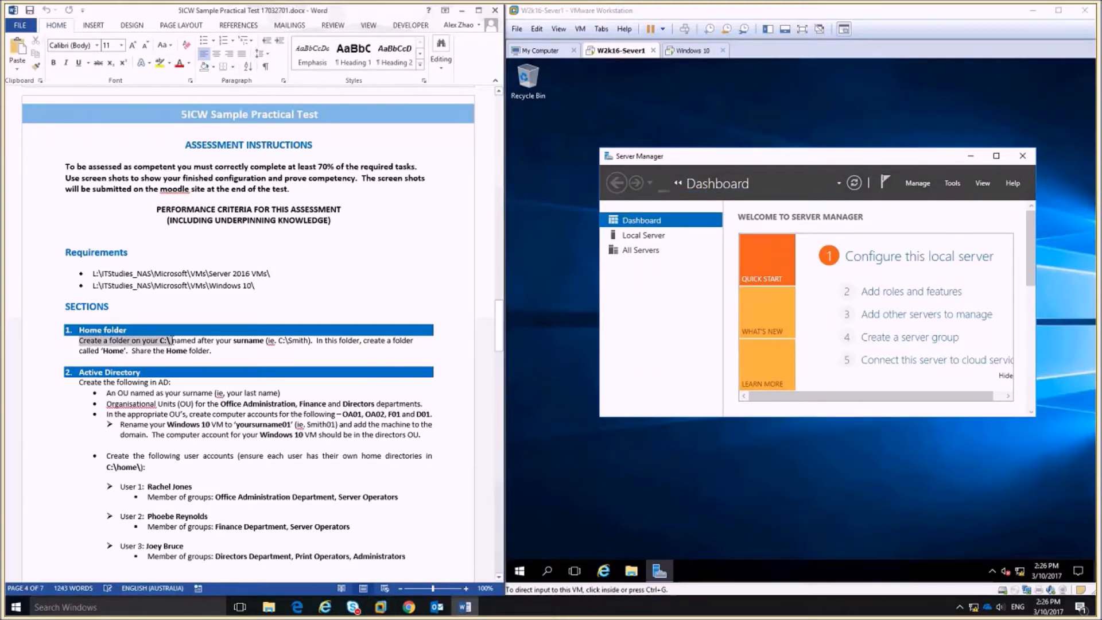
left_click(632, 574)
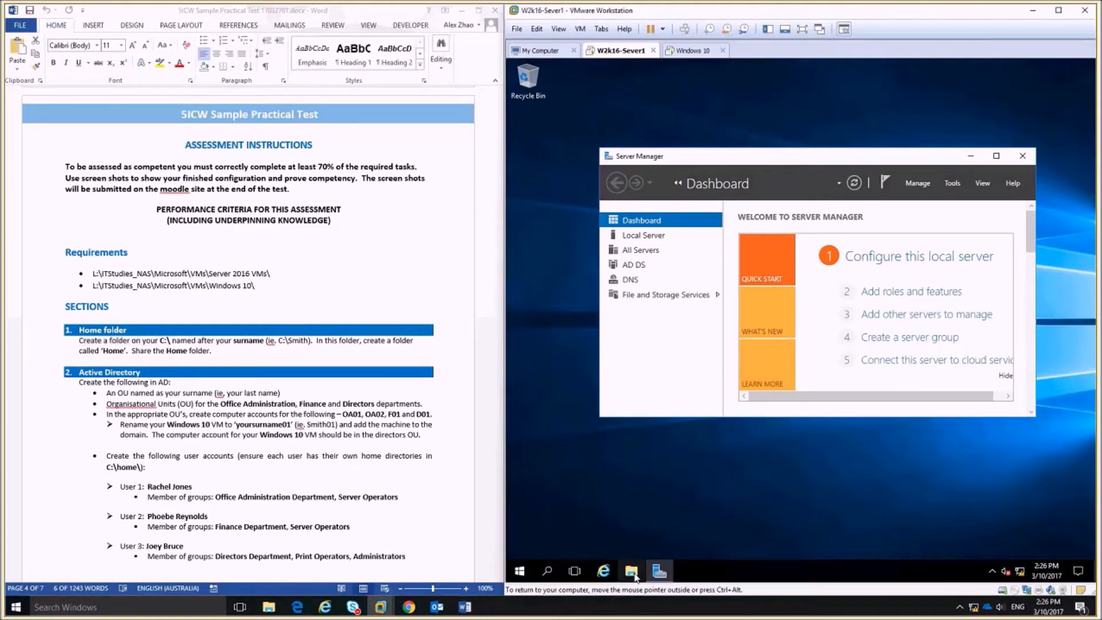
left_click(633, 576)
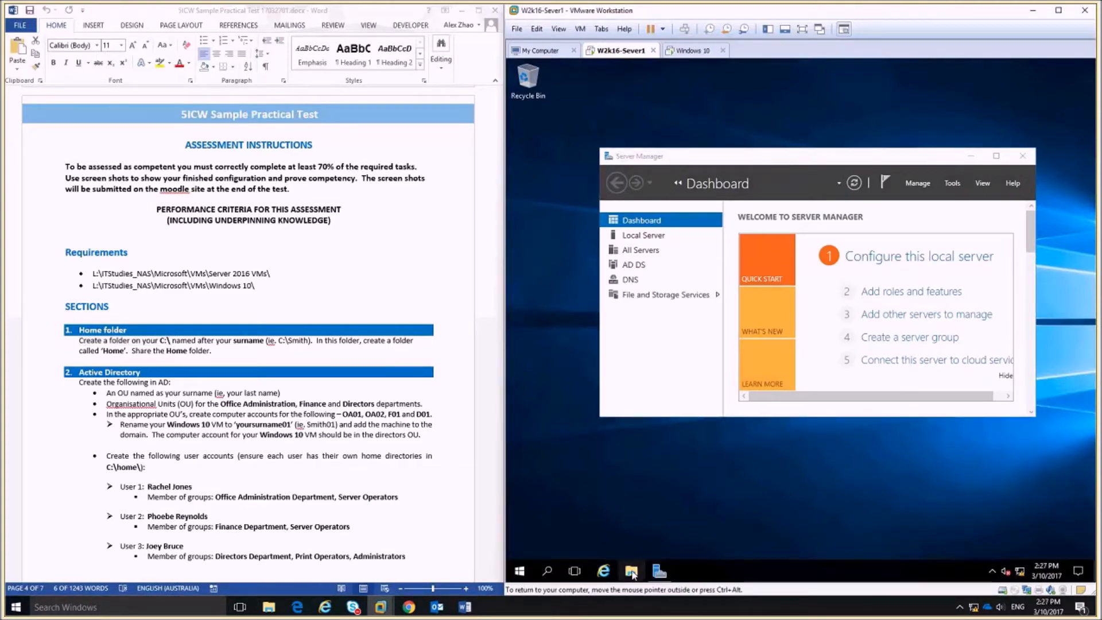
Create a folder named Zhao on the server's Local Disk (C:).
left_click(634, 379)
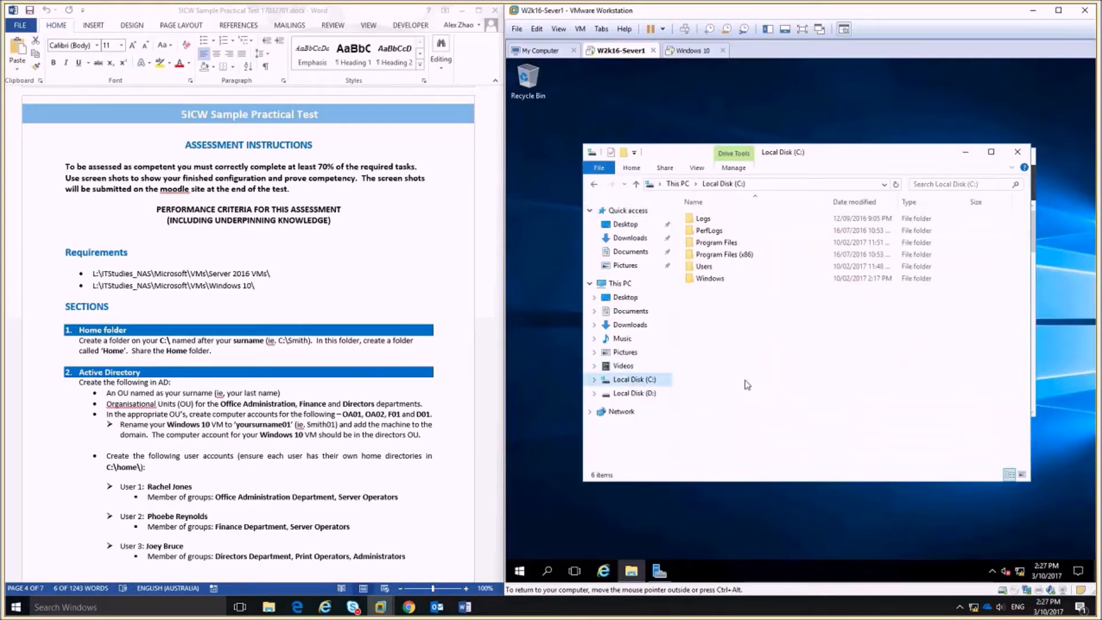
right_click(710, 316)
mouse_move(797, 431)
left_click(835, 431)
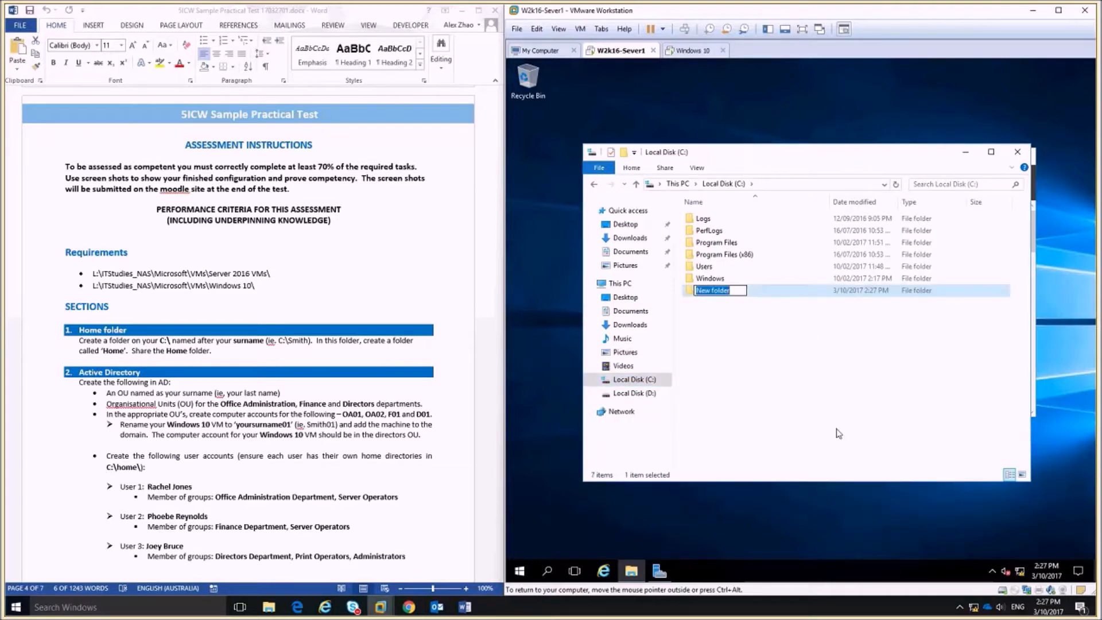
type("Zhao")
left_click(838, 434)
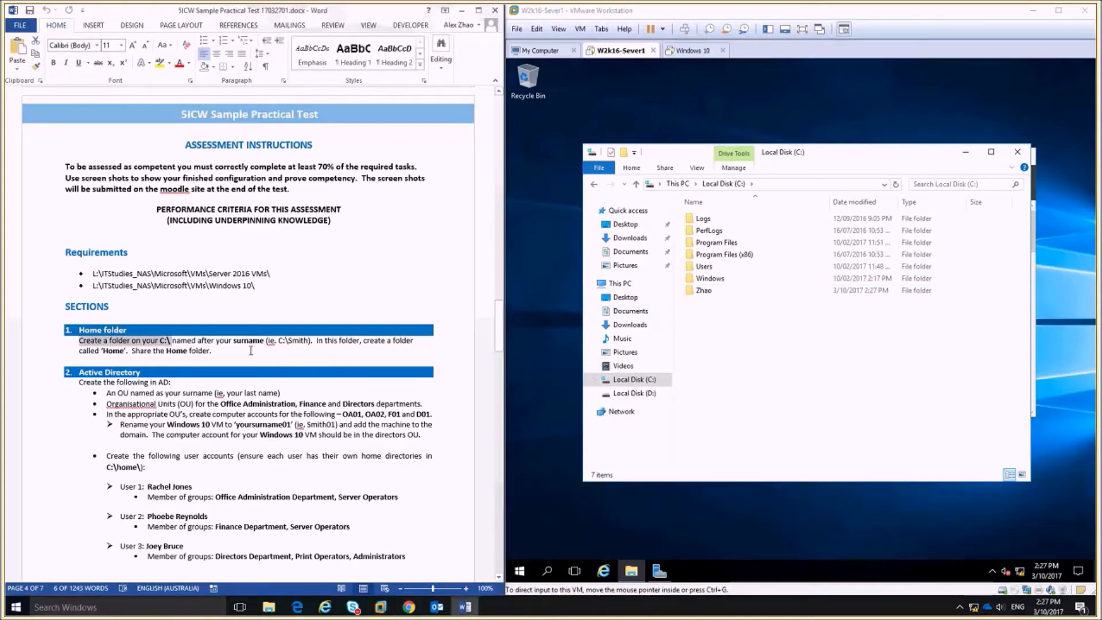
Create a Home folder inside C:\Zhao.
left_click_drag(315, 340, 331, 355)
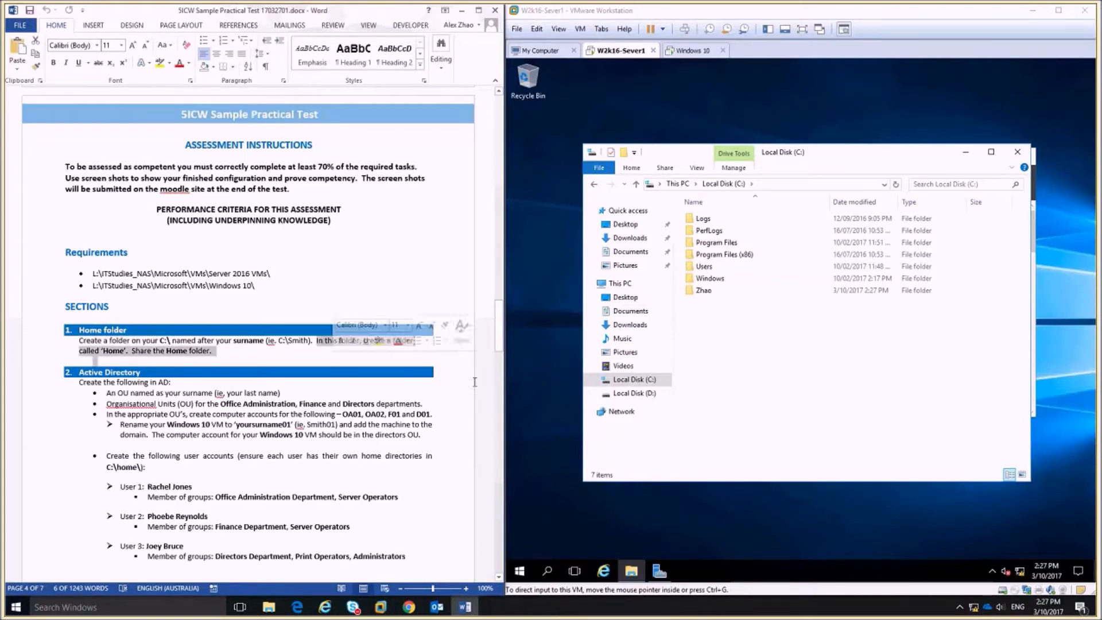
double_click(712, 295)
right_click(718, 280)
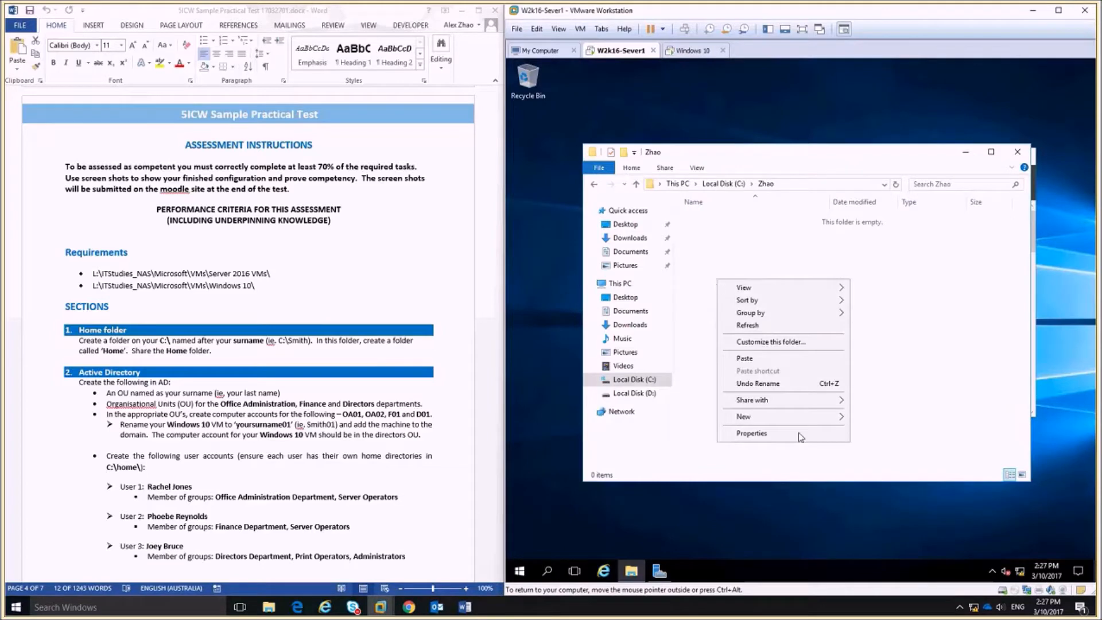
mouse_move(815, 417)
left_click(892, 417)
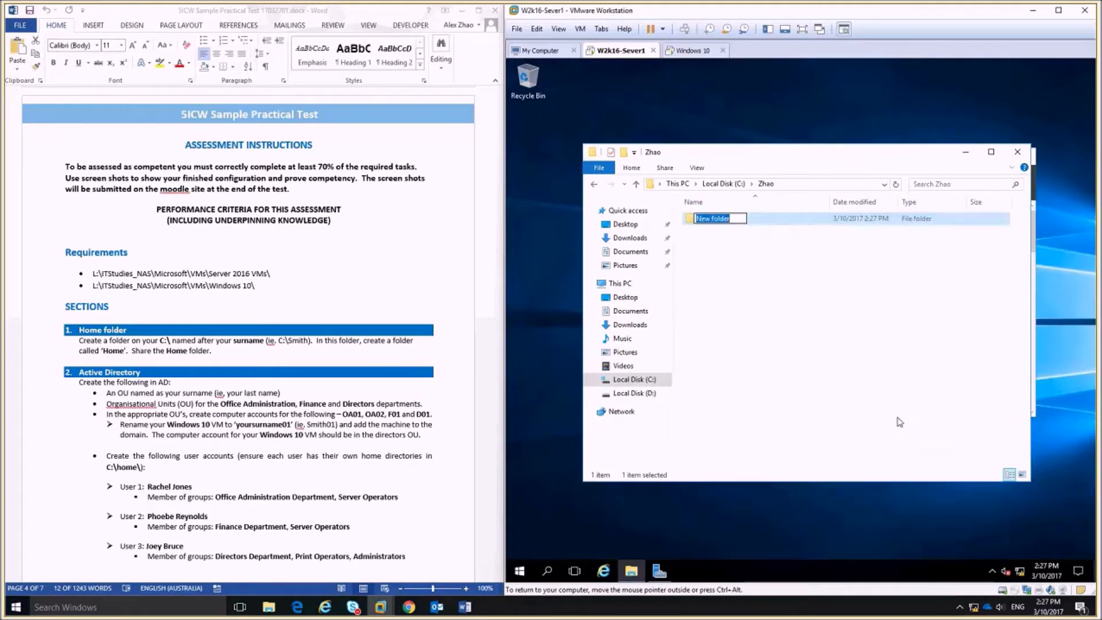
type("Home")
left_click(900, 422)
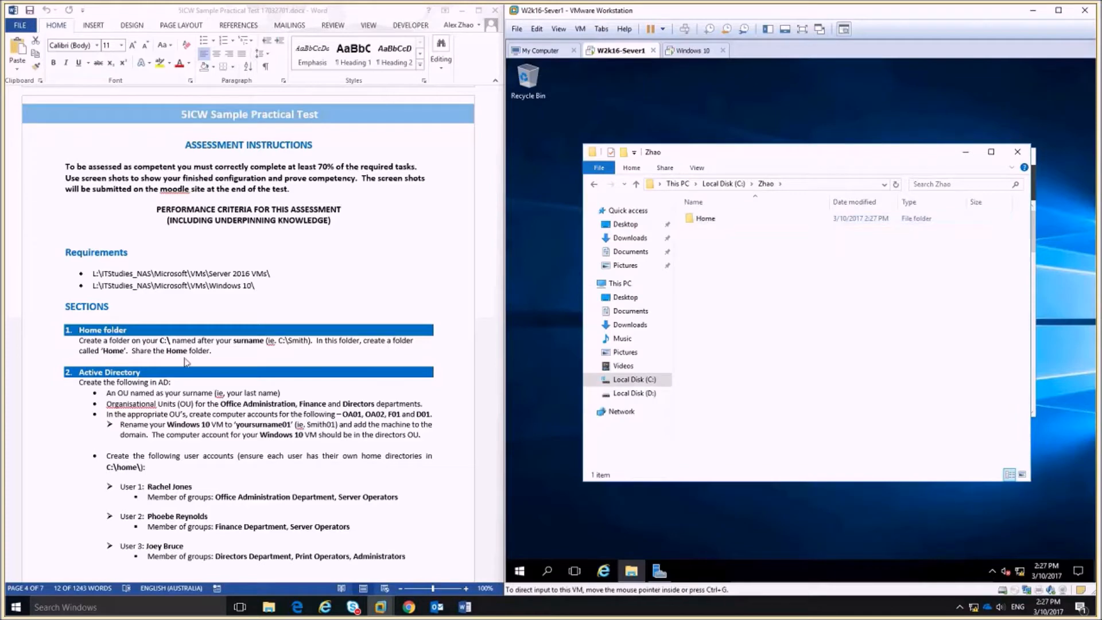
Scroll the assignment document to the Active Directory task list, then return to the server.
left_click(336, 458)
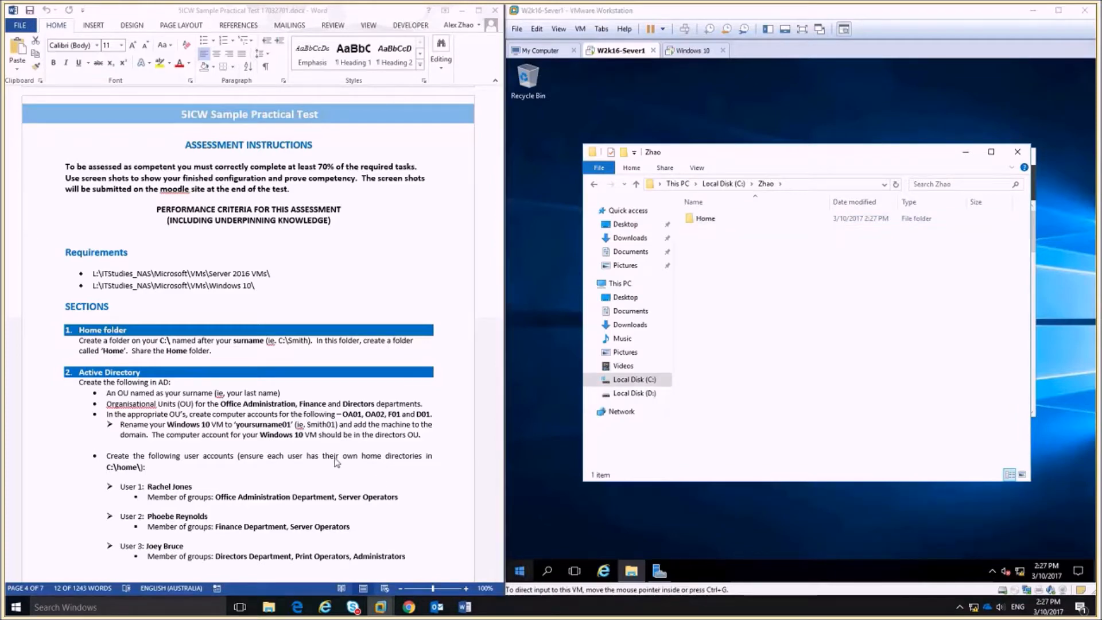
scroll(336, 458, "down", 6)
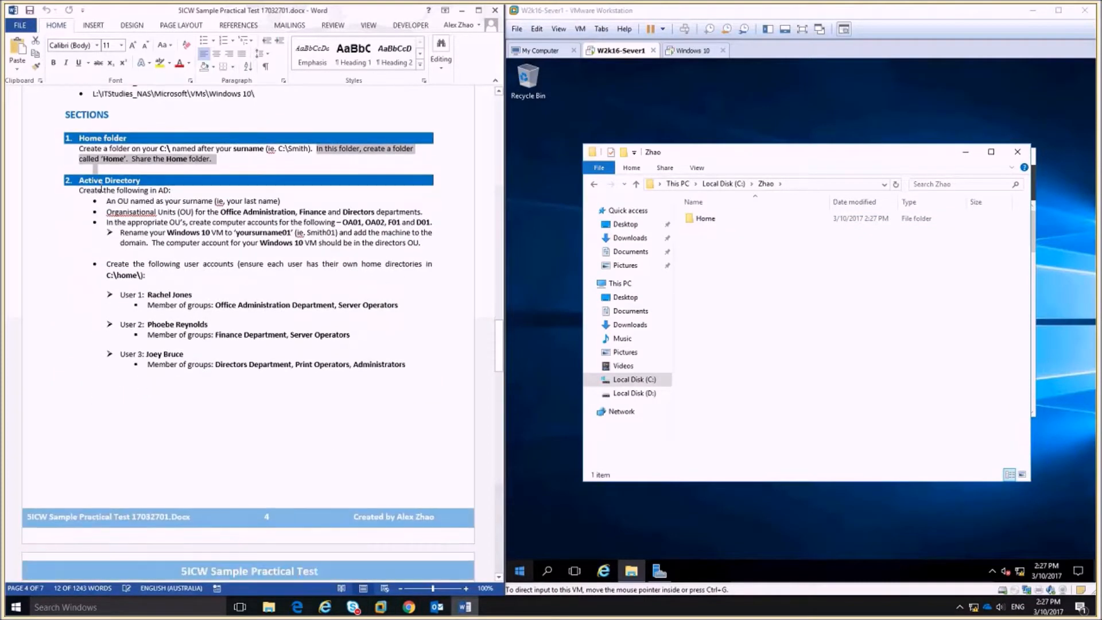
left_click(107, 200)
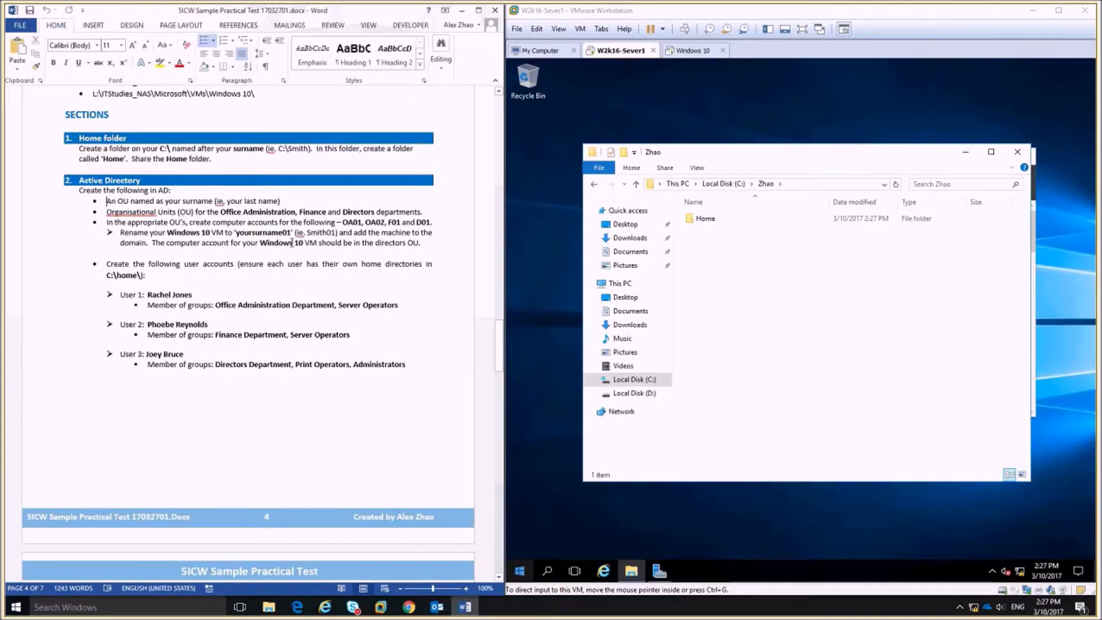
left_click(577, 413)
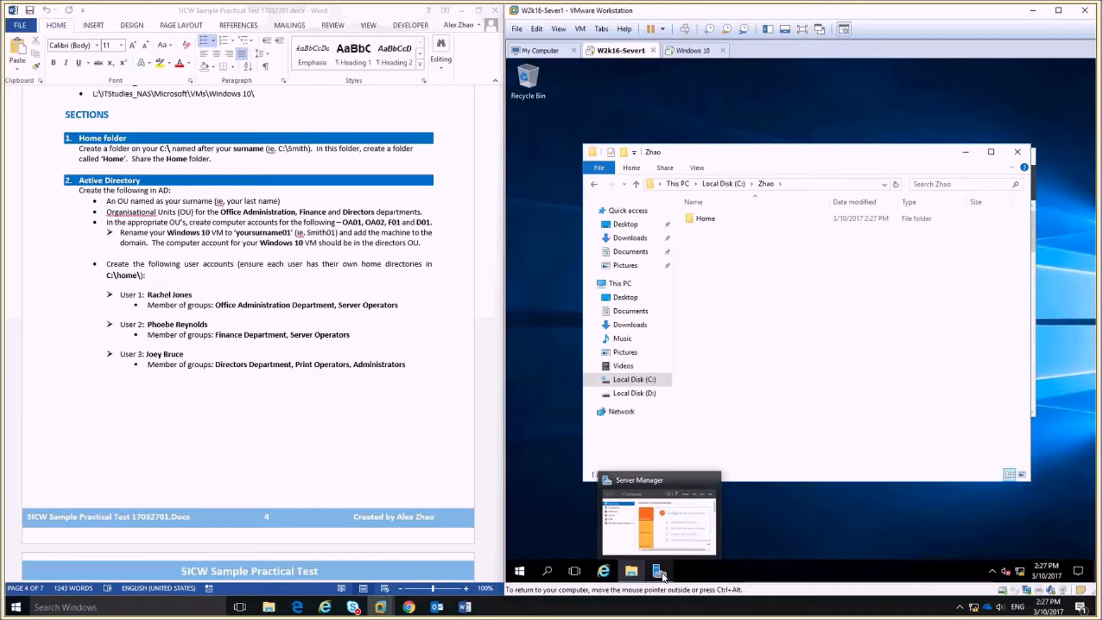
Launch Active Directory Users and Computers from Server Manager's Tools and select the W2K16AD.local domain.
left_click(660, 572)
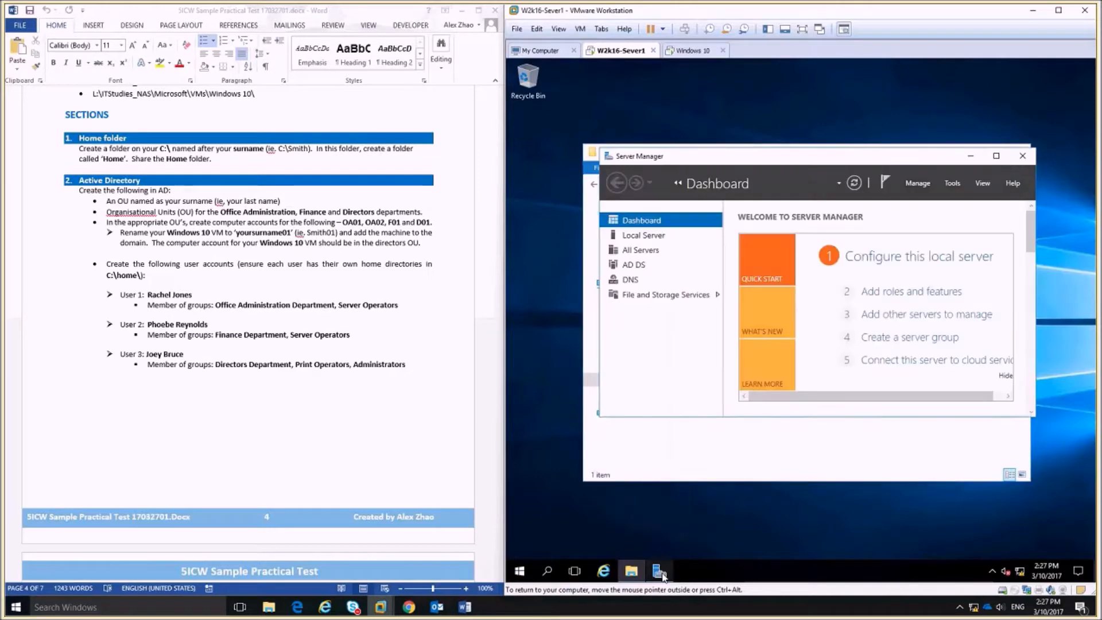
left_click(954, 184)
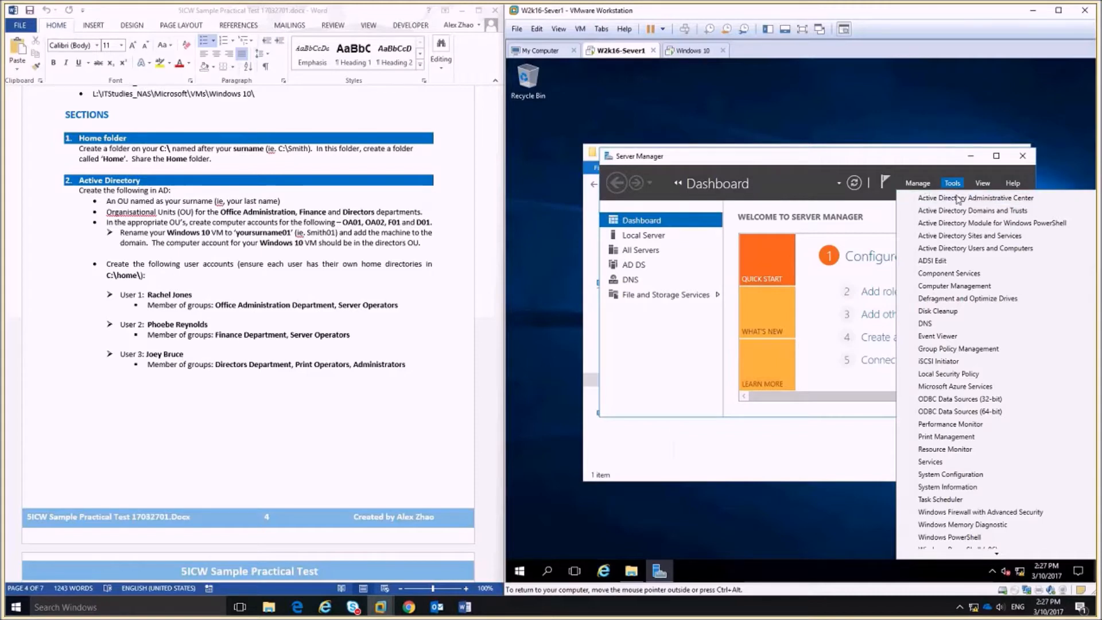
left_click(985, 250)
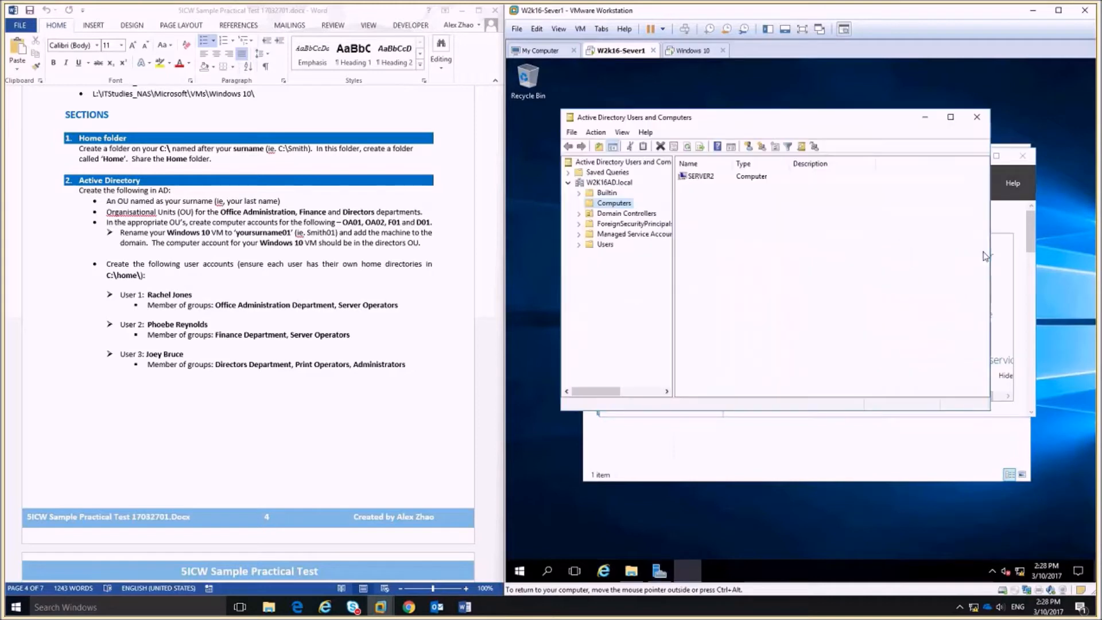
left_click(610, 183)
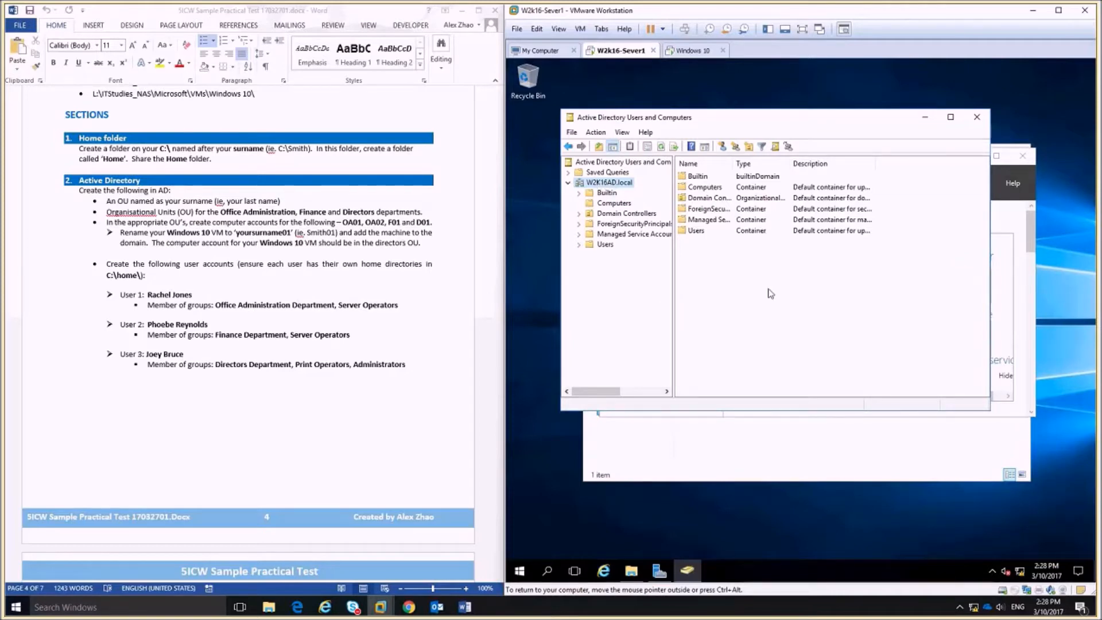
right_click(719, 265)
mouse_move(832, 349)
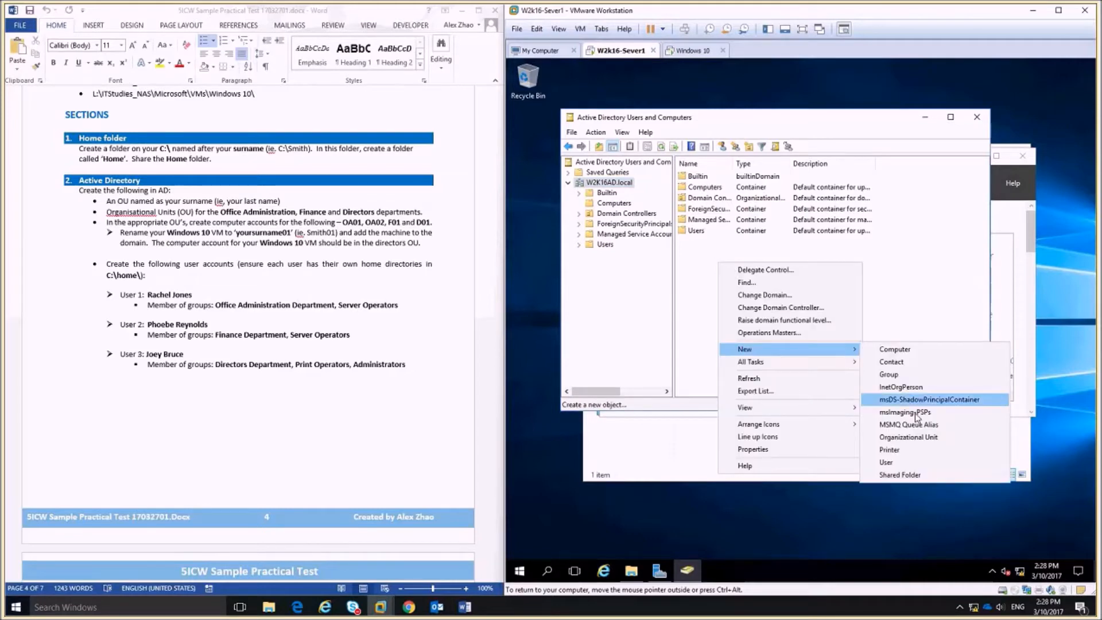
left_click(900, 252)
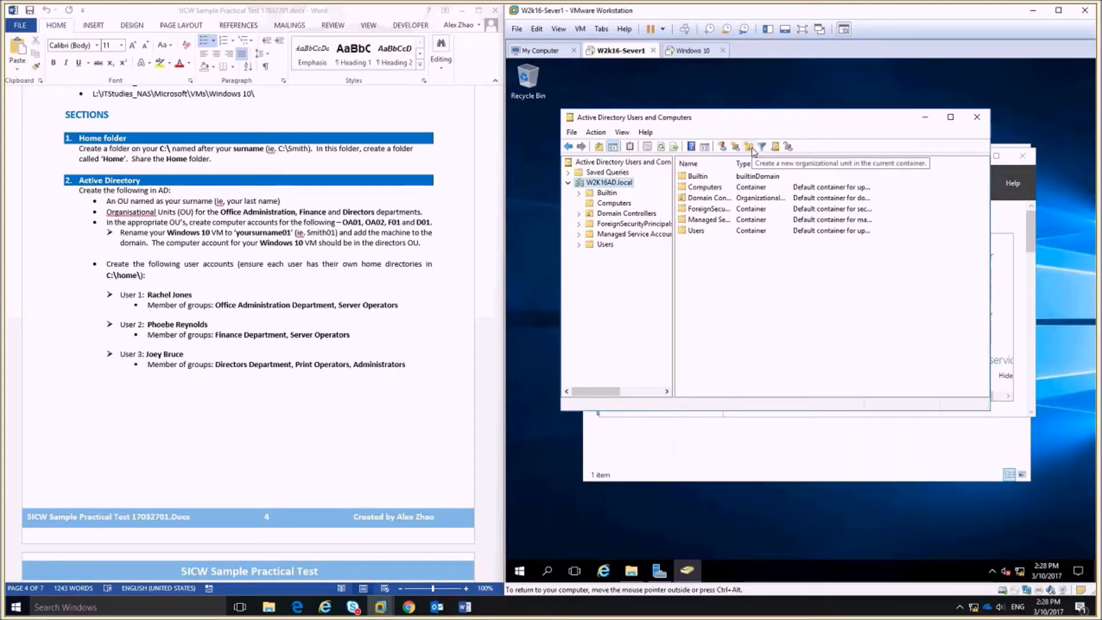
right_click(610, 183)
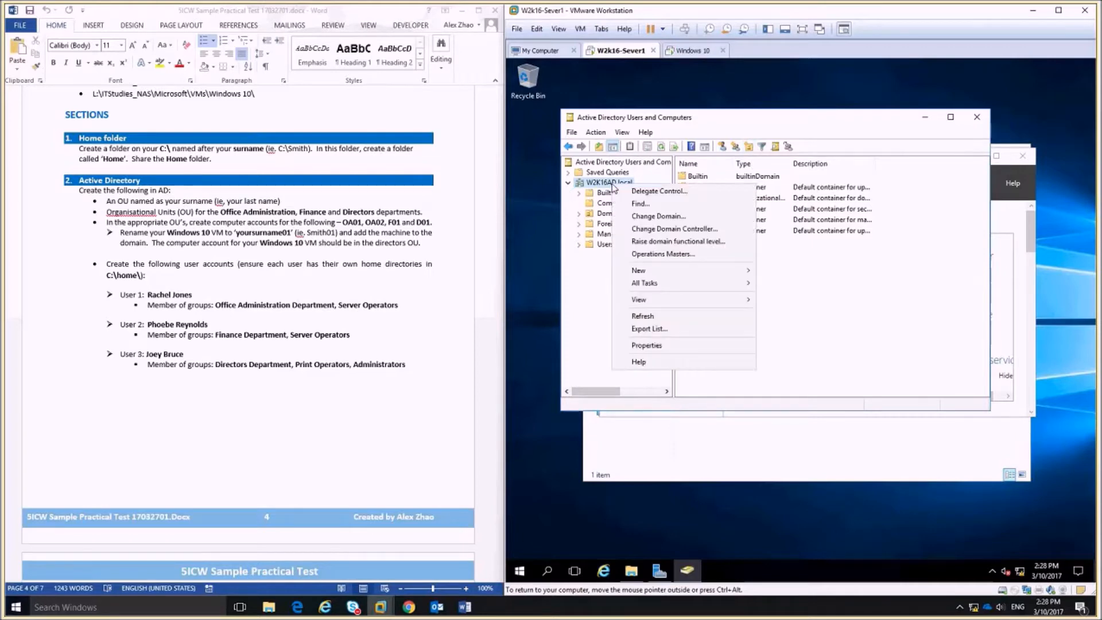
Create the Zhao organizational unit at the domain root with deletion protection turned off.
mouse_move(638, 271)
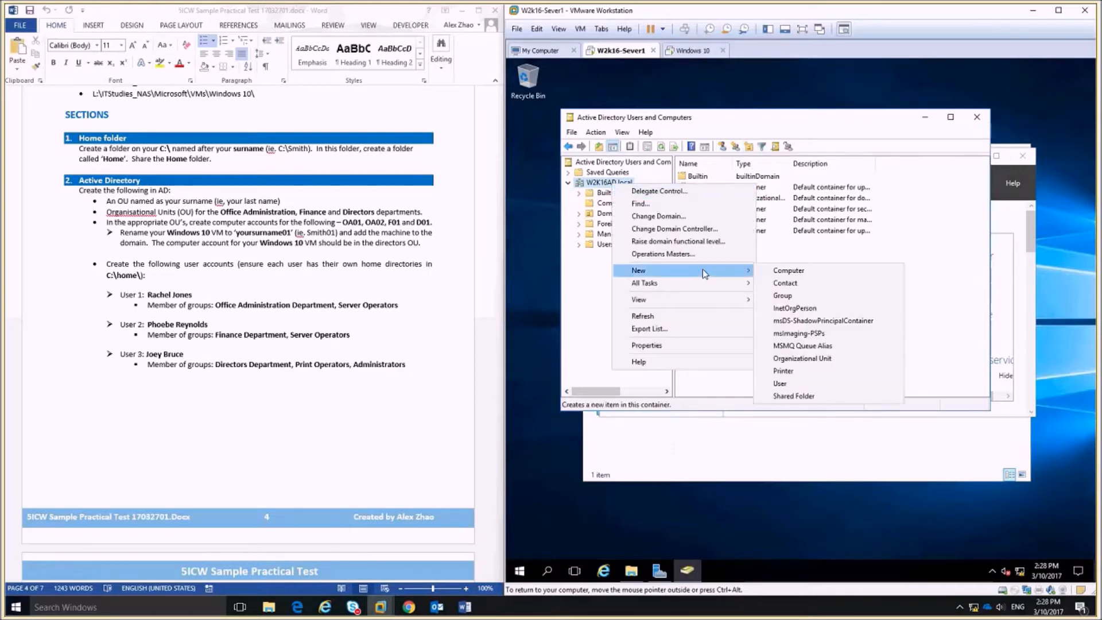
left_click(801, 358)
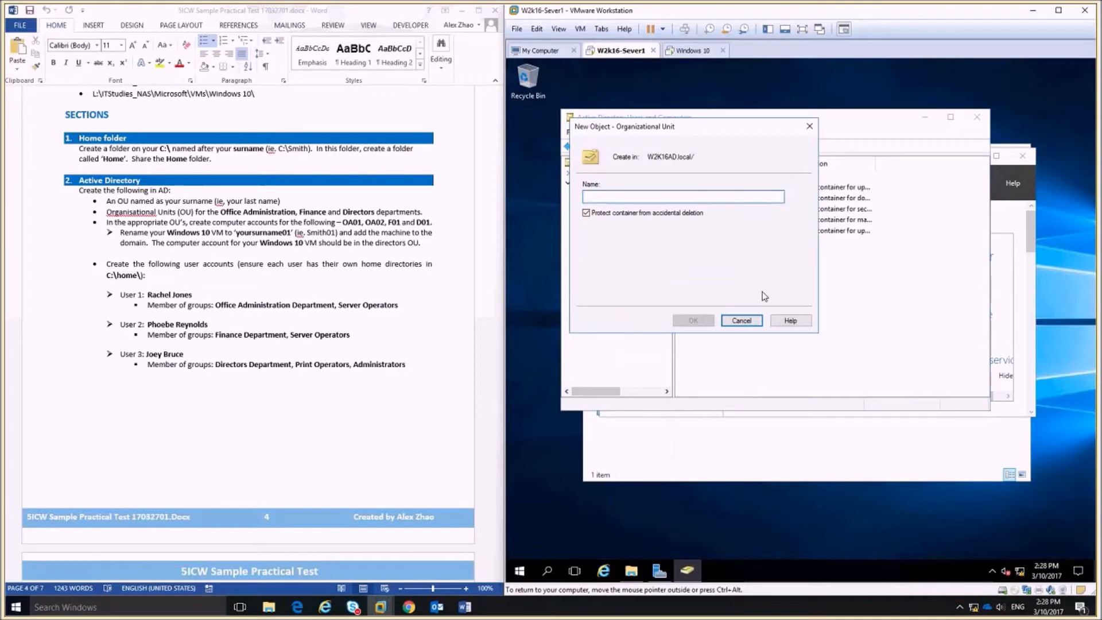
left_click_drag(684, 128, 774, 193)
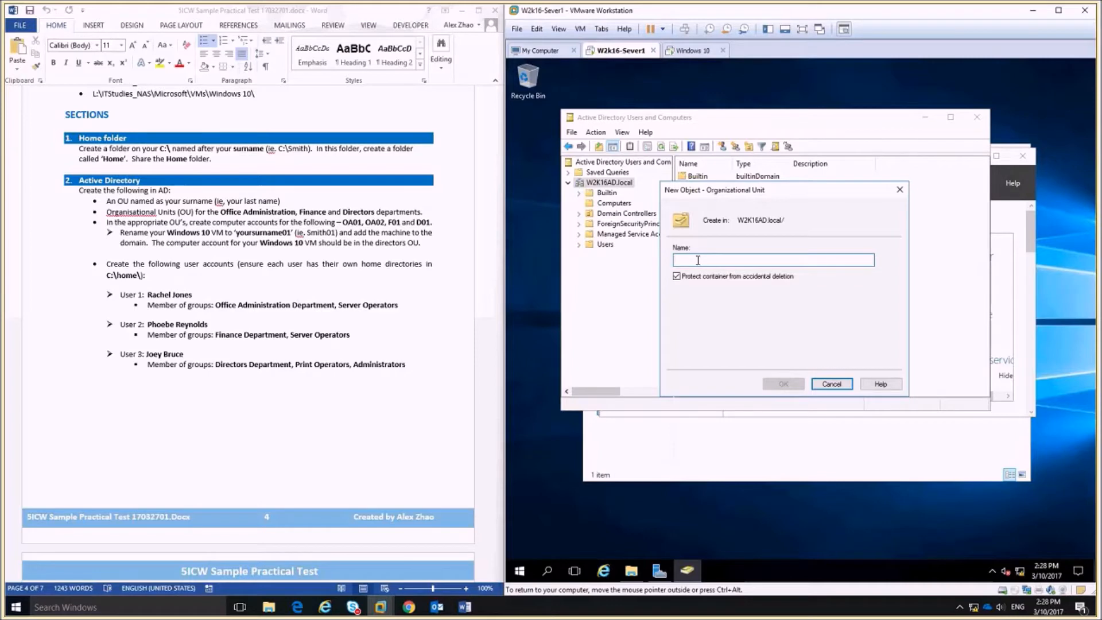
type("Zhao")
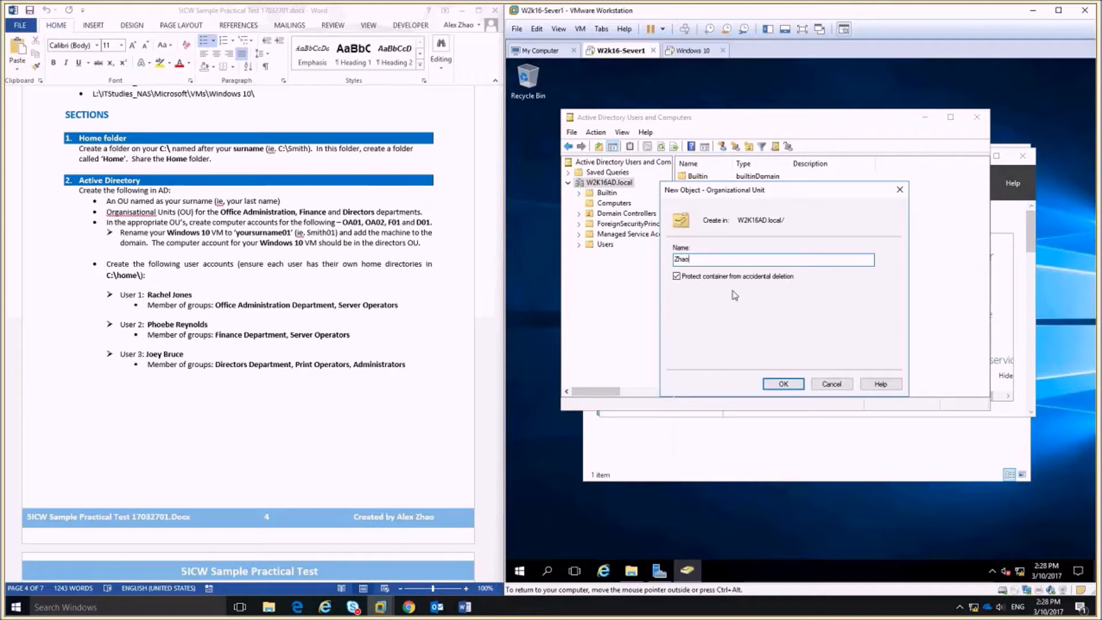
left_click(678, 277)
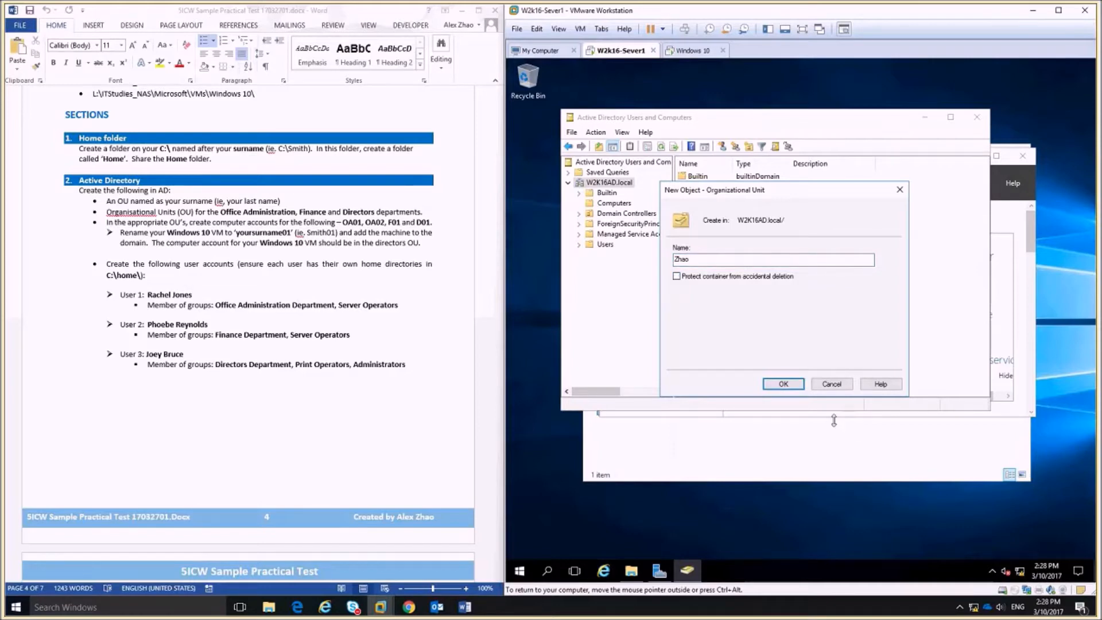
left_click(792, 387)
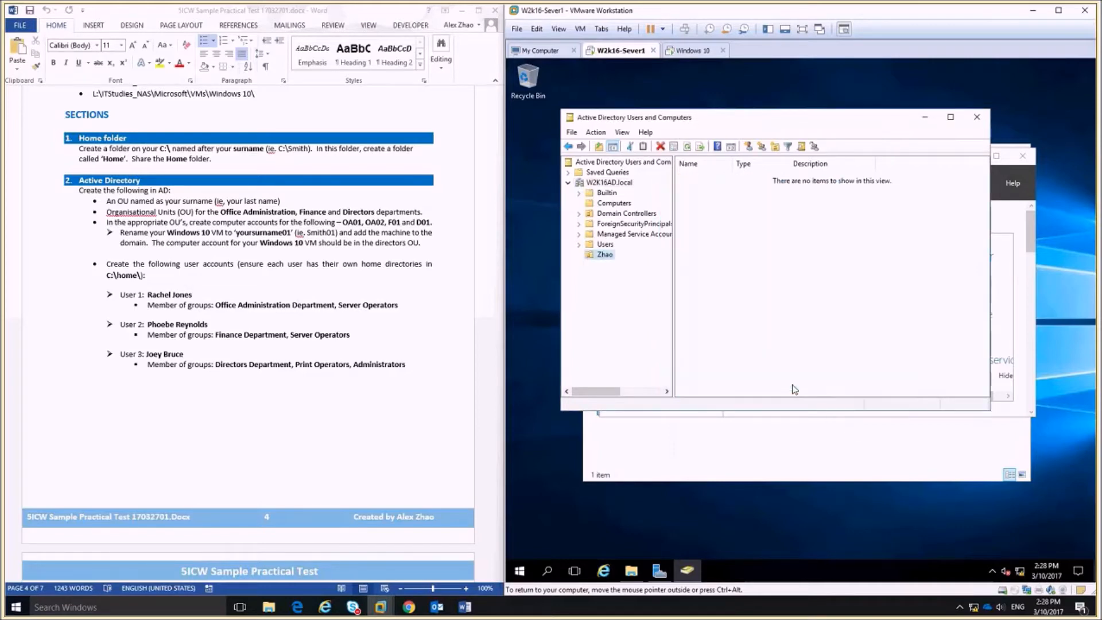
Turn the completed Home folder and OU instructions red in Word.
left_click(120, 202)
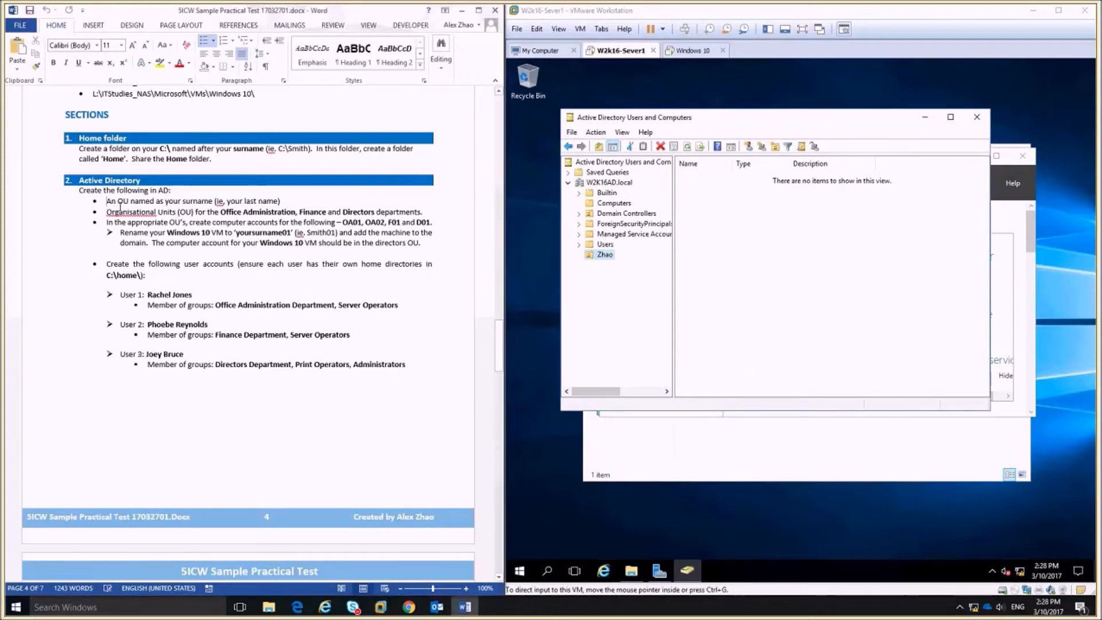
left_click_drag(292, 202, 79, 148)
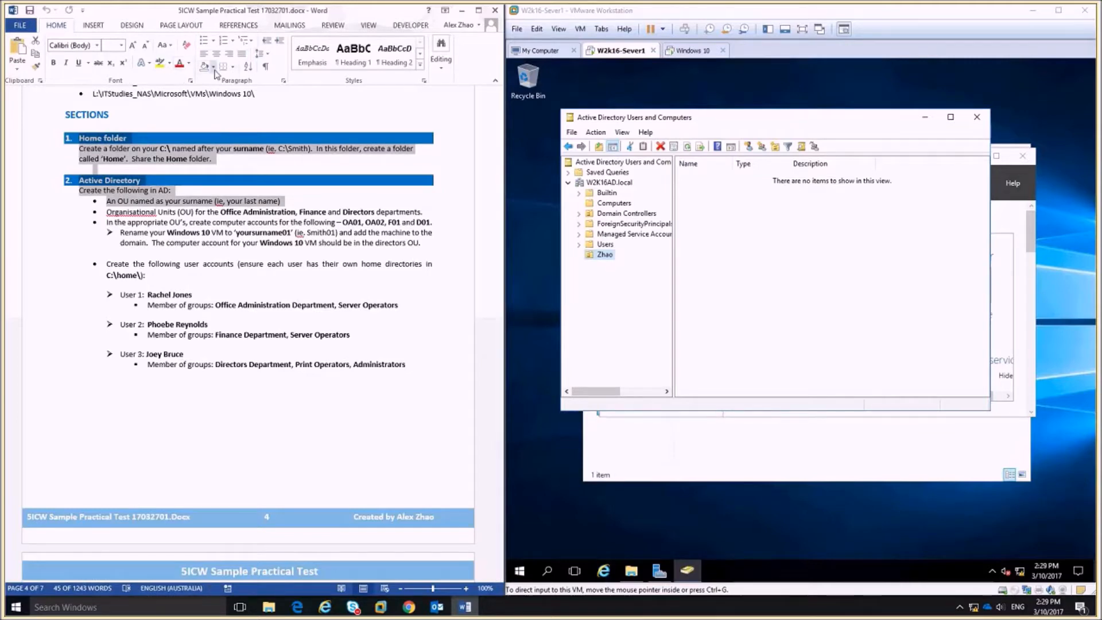
left_click(180, 63)
left_click(310, 333)
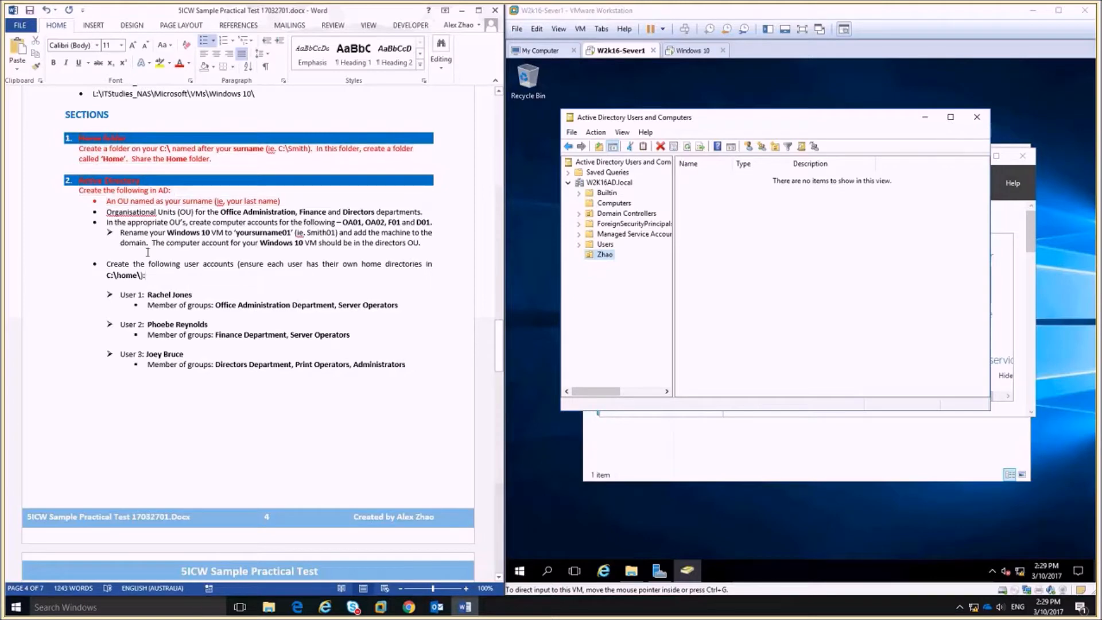
left_click(107, 212)
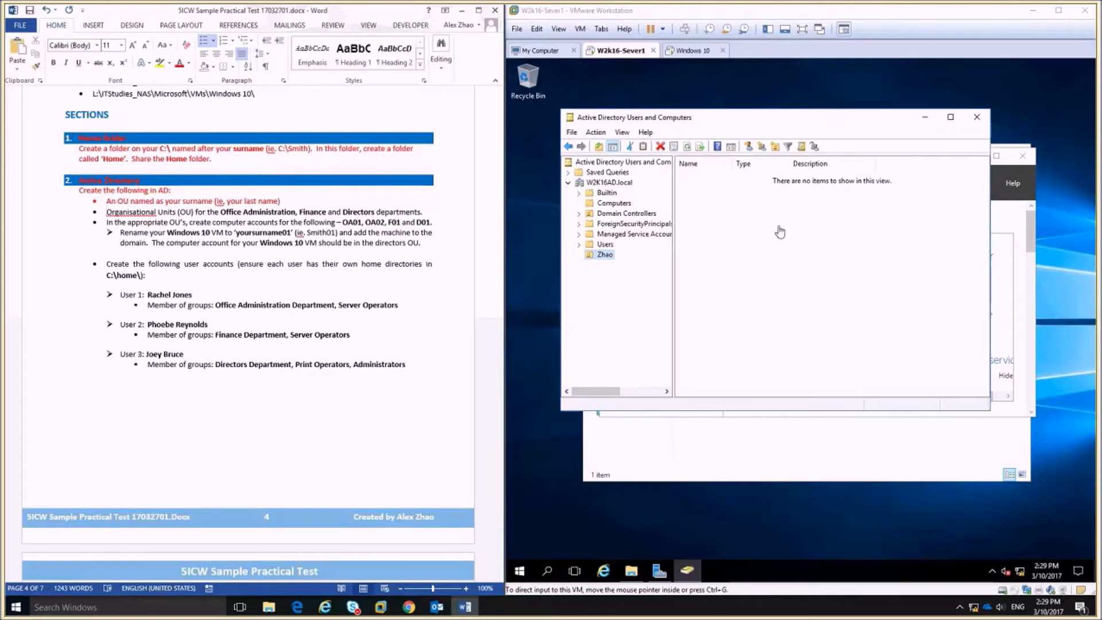
Create an unprotected Office_Admin OU inside Zhao.
left_click(779, 288)
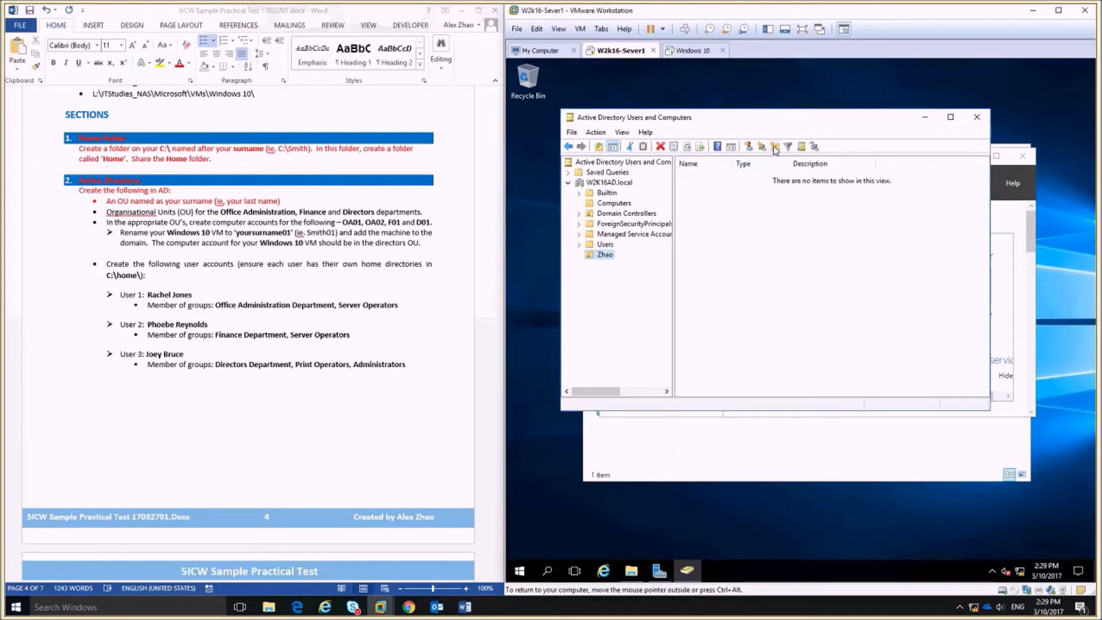
left_click(775, 148)
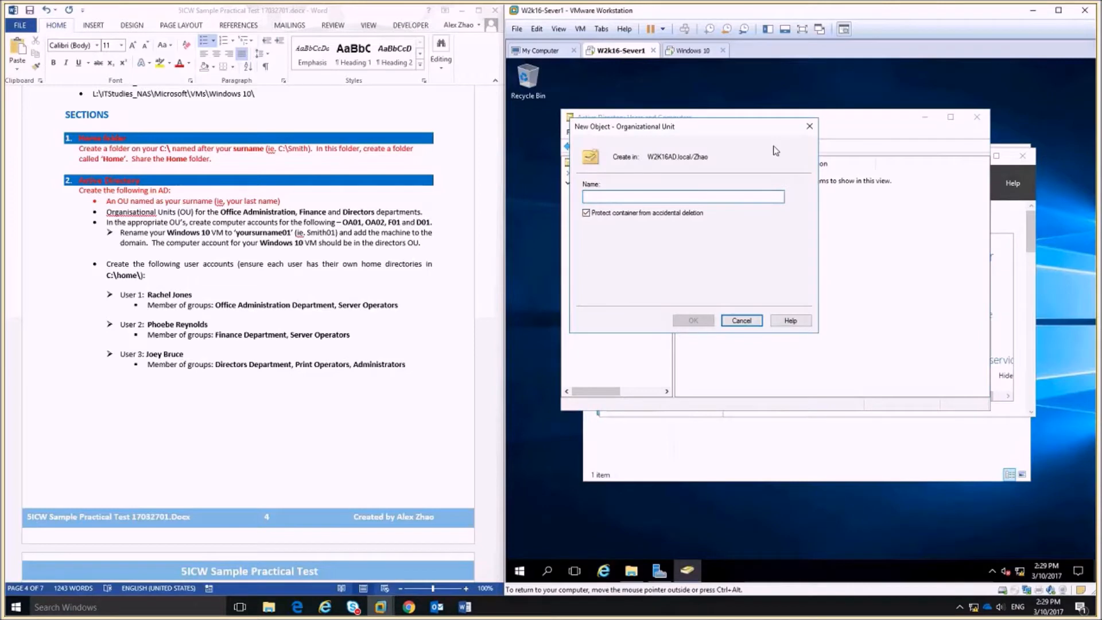
type("Office ")
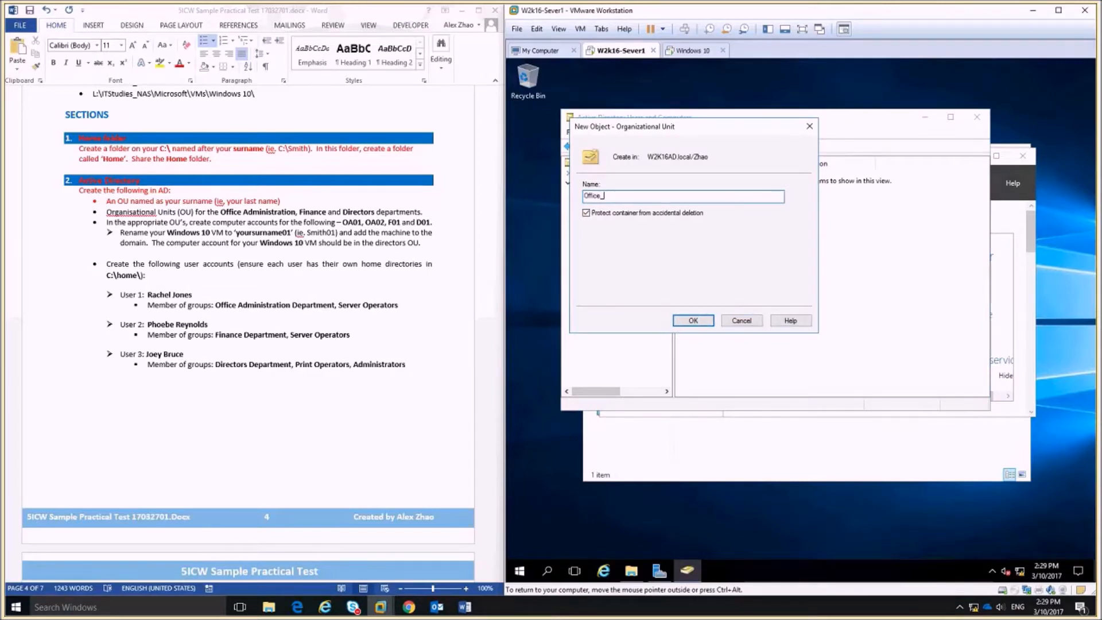
type("Admin")
left_click(597, 219)
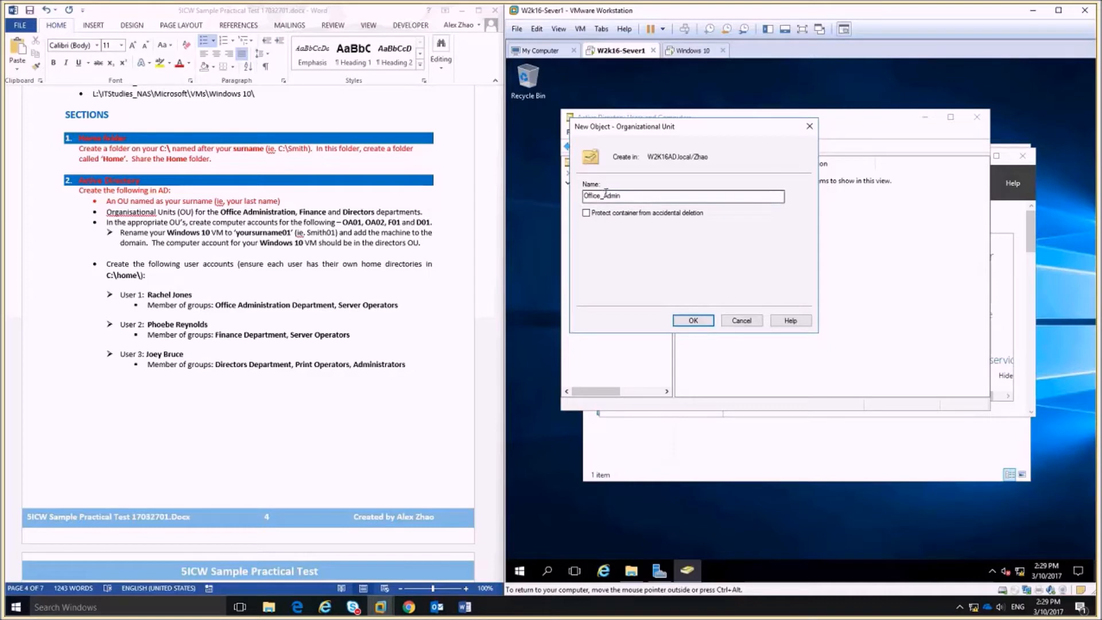
left_click_drag(605, 194, 601, 194)
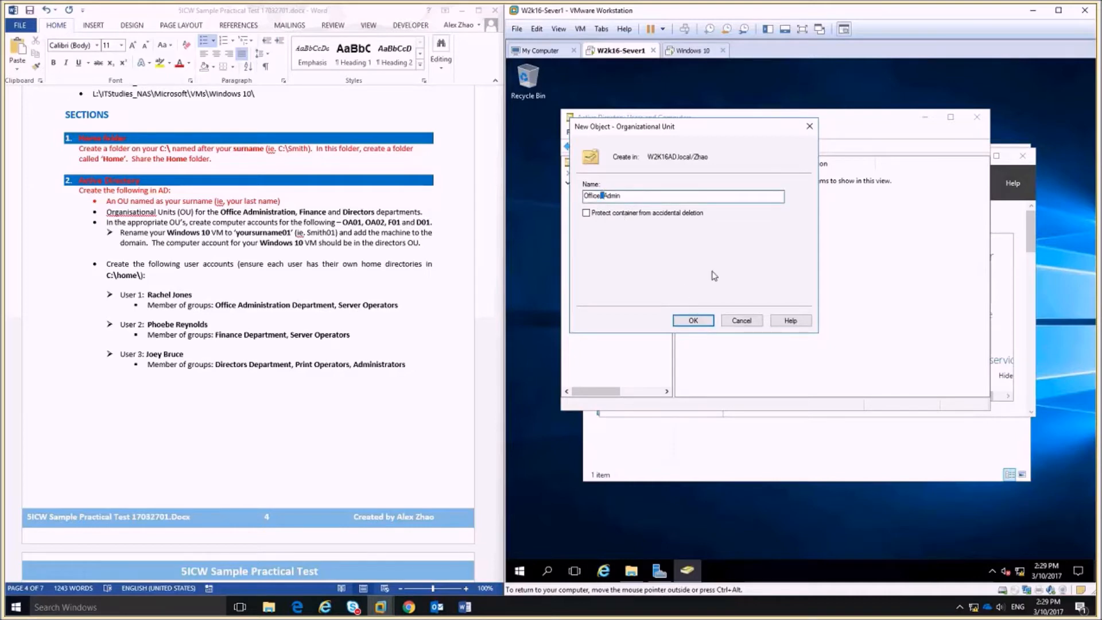
left_click(593, 196)
left_click(693, 321)
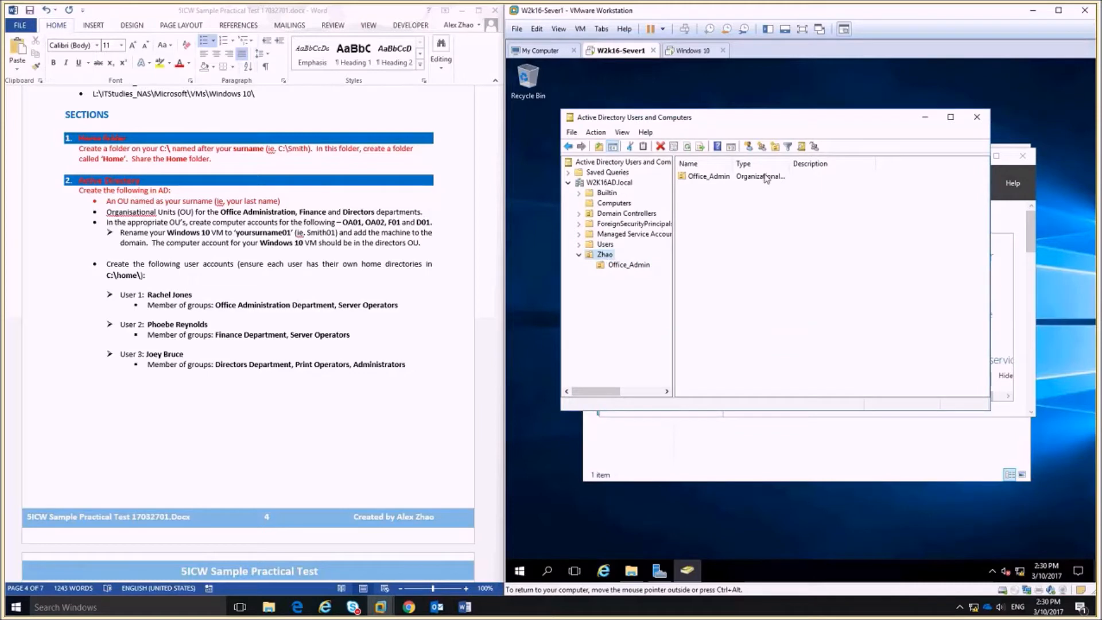
Add unprotected Finance and Directors OUs inside Zhao and list the three new units.
left_click(774, 147)
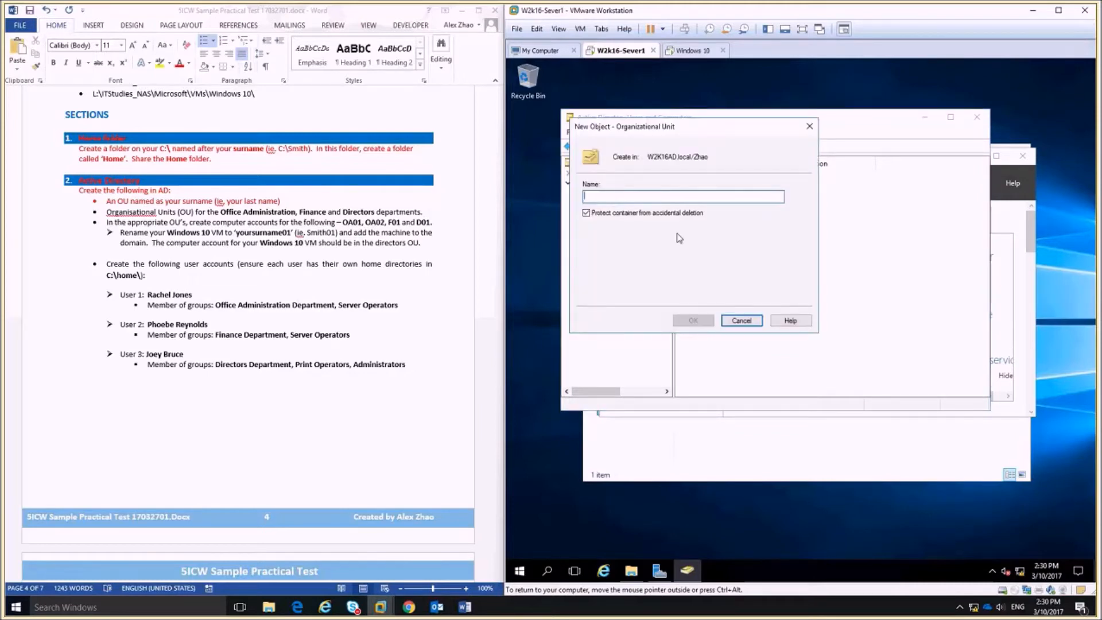
type("Finance")
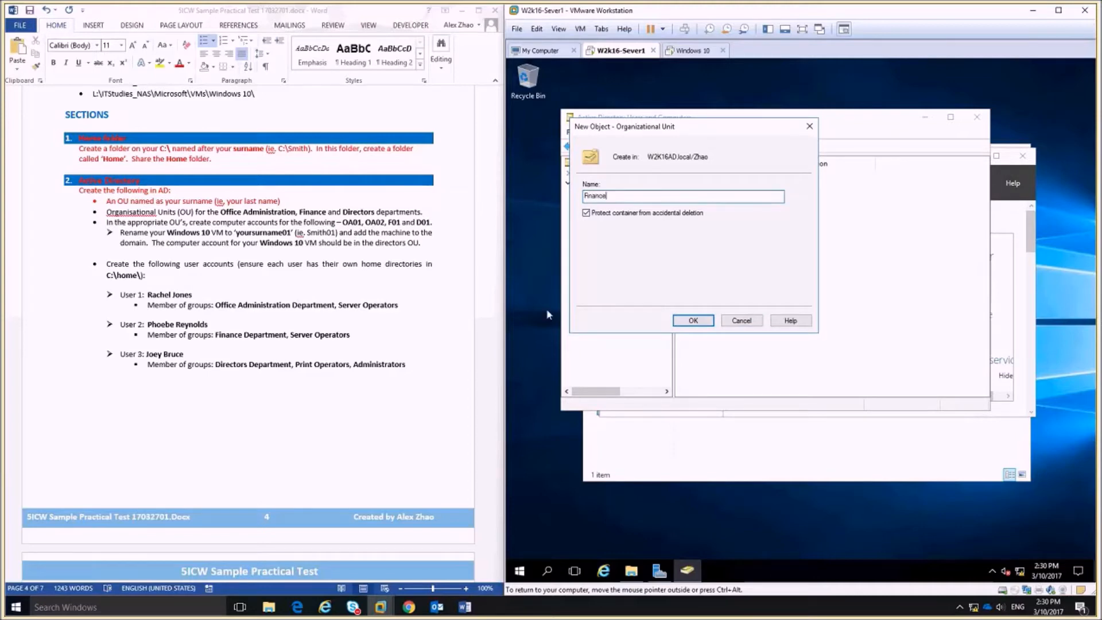
left_click(594, 213)
left_click(705, 319)
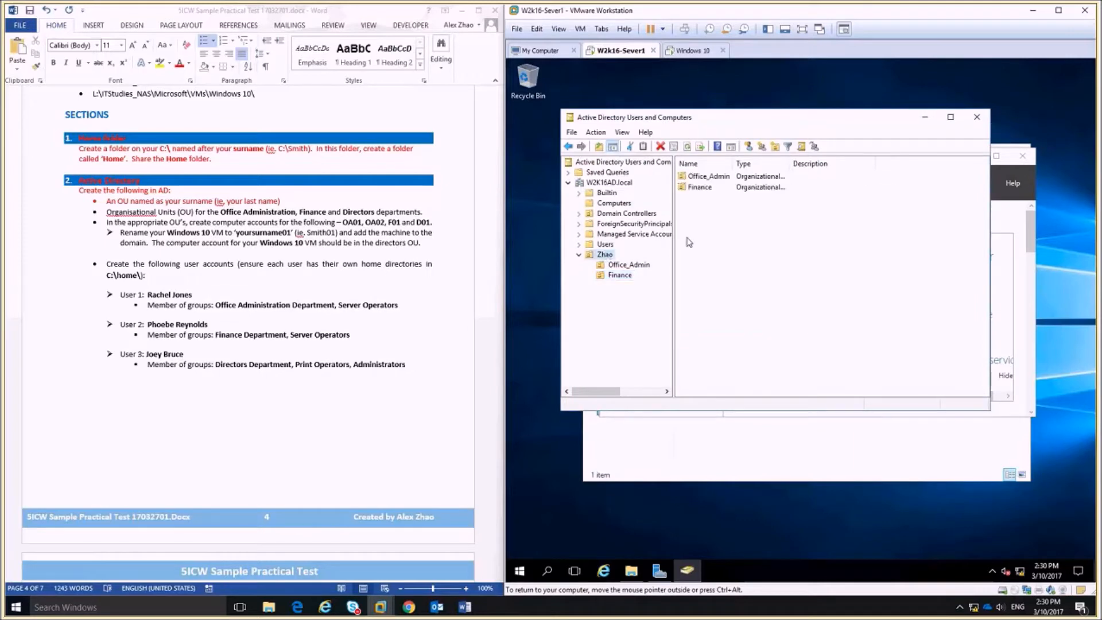
left_click(775, 147)
type("Directors")
left_click(586, 213)
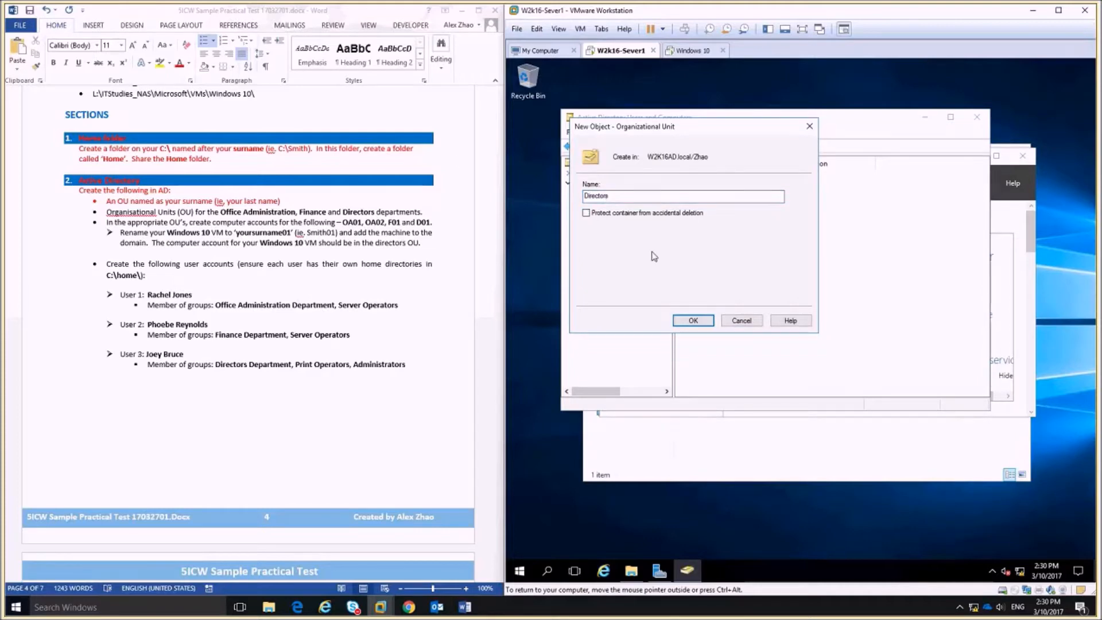
left_click(693, 320)
left_click(631, 284)
left_click(606, 255)
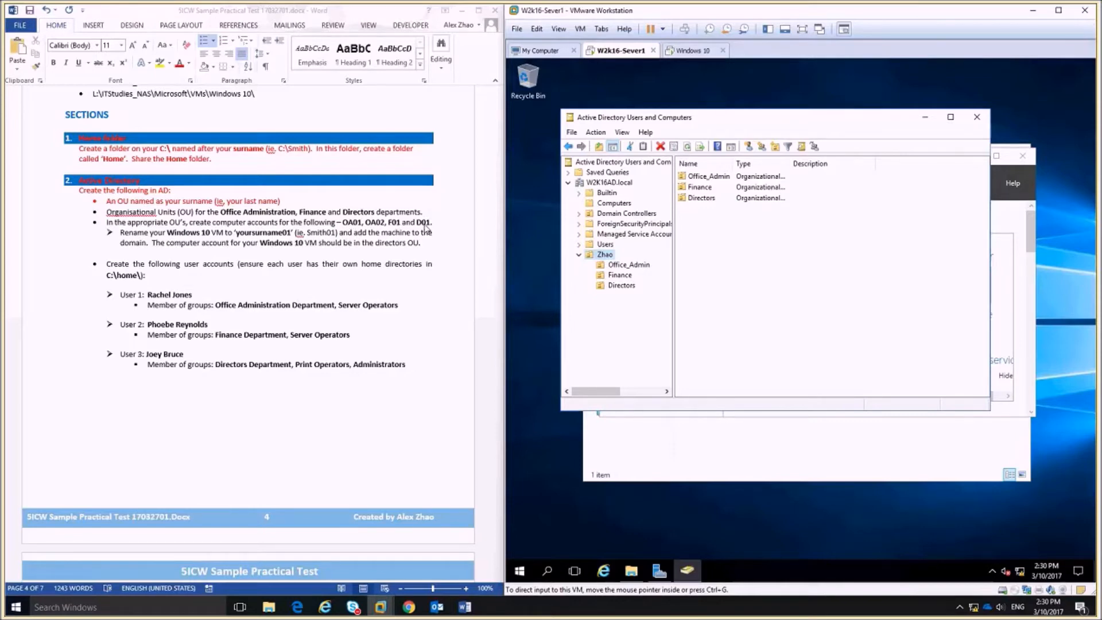
Create computer accounts OA01 and OA02 in the Office_Admin OU.
left_click(635, 267)
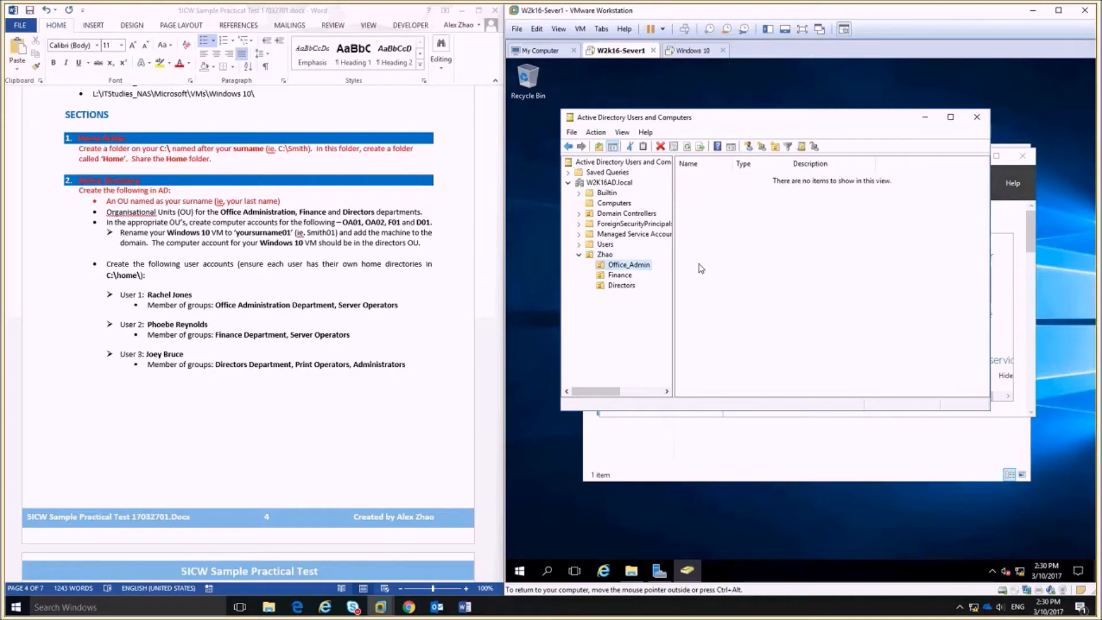
key("F2")
left_click(731, 289)
right_click(743, 249)
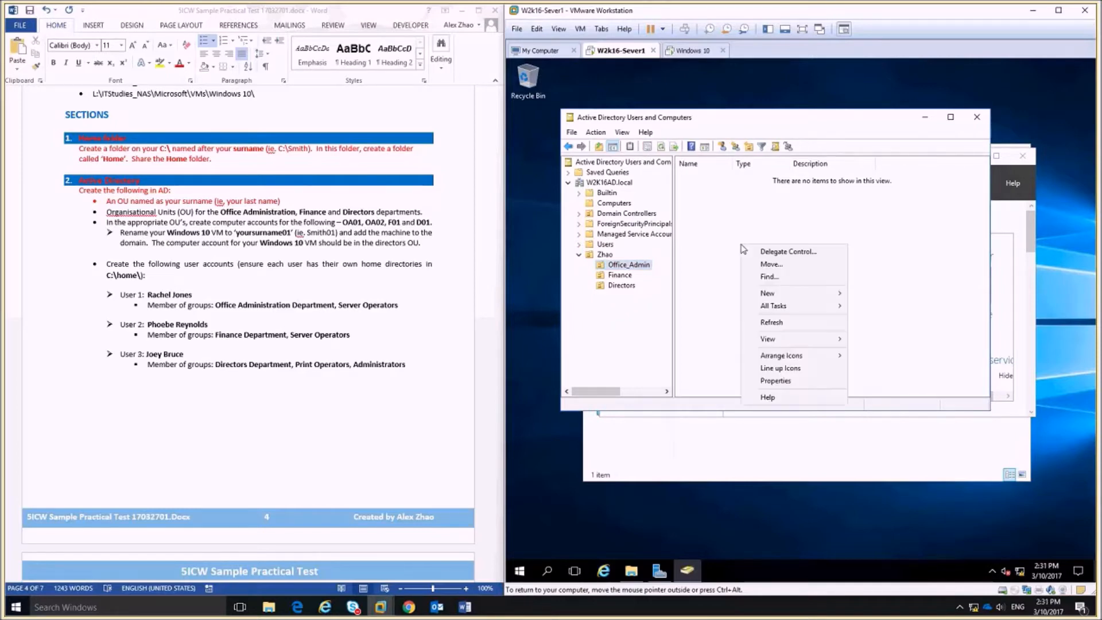
mouse_move(834, 295)
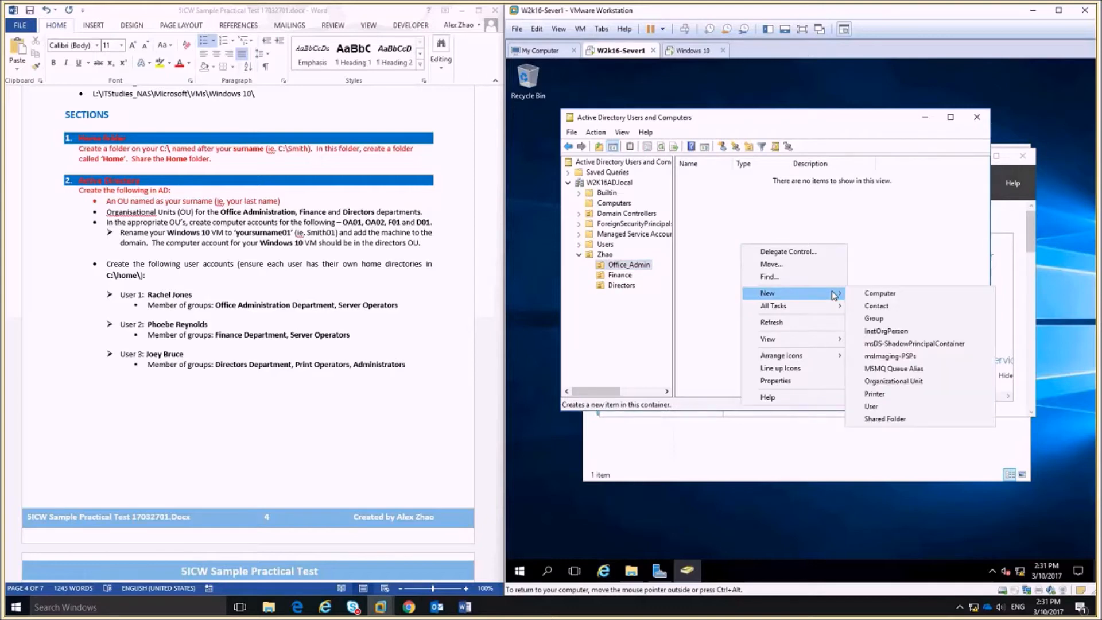
left_click(879, 295)
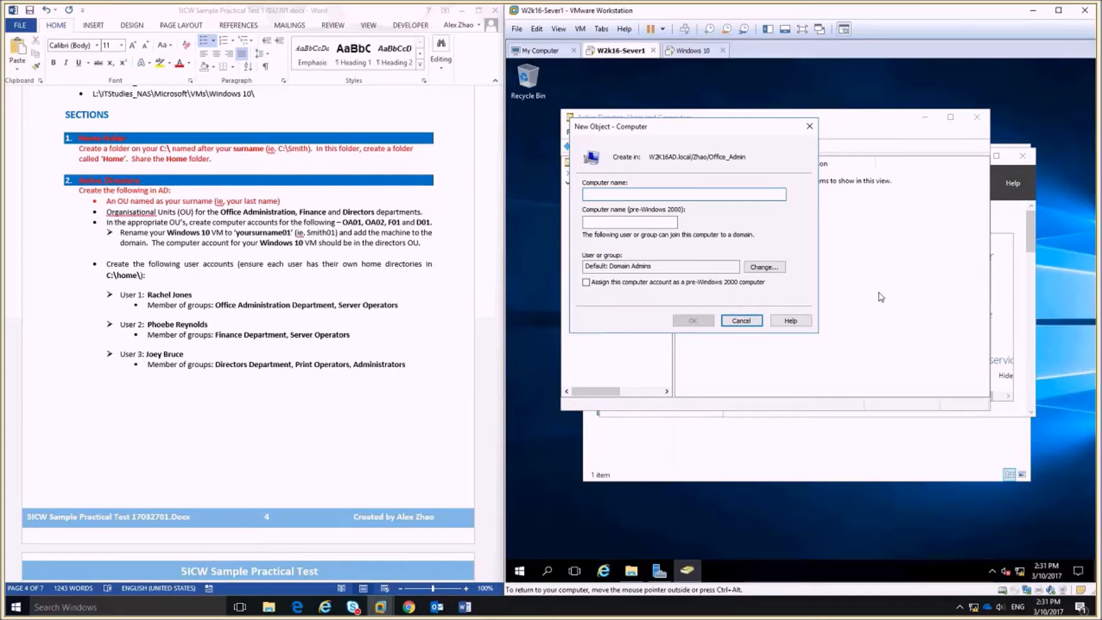
type("O")
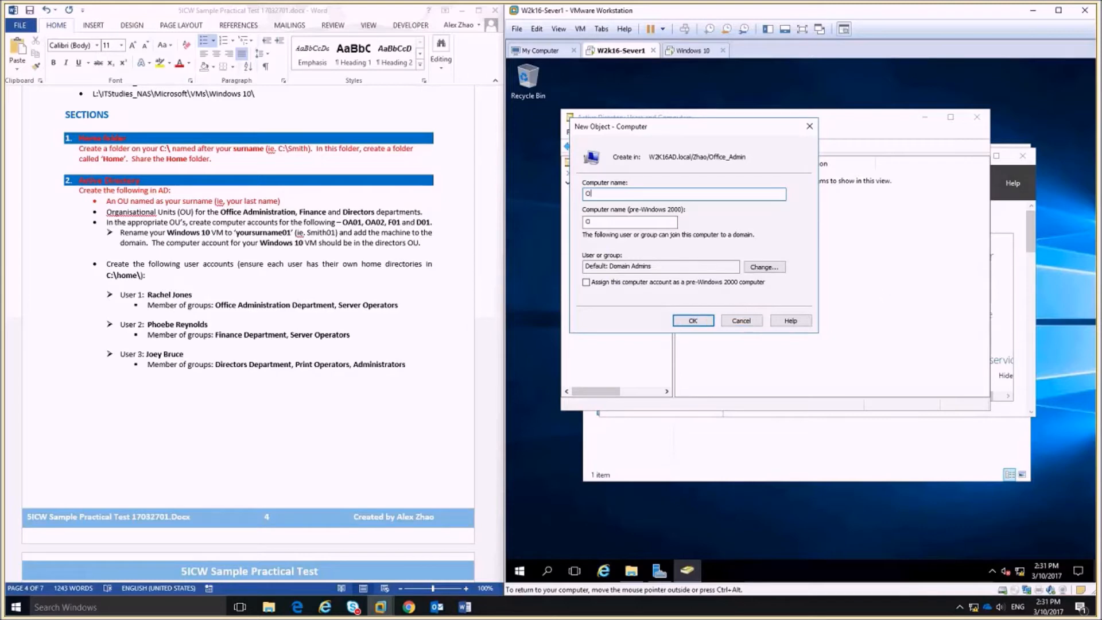
type("A01")
left_click(693, 321)
right_click(713, 227)
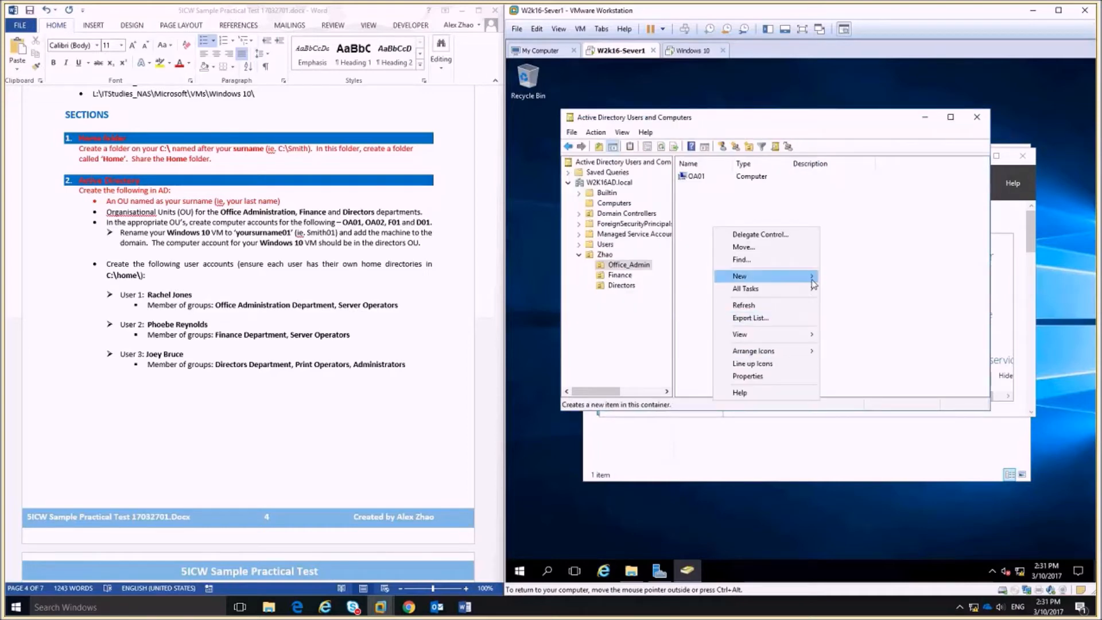
mouse_move(813, 283)
left_click(852, 277)
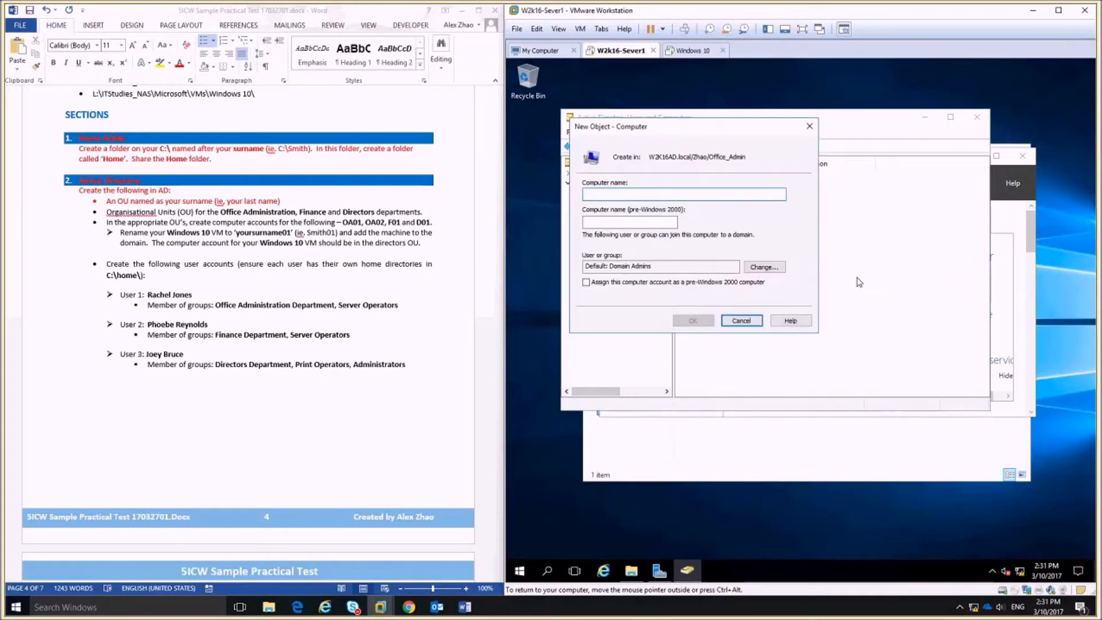
type("OA02")
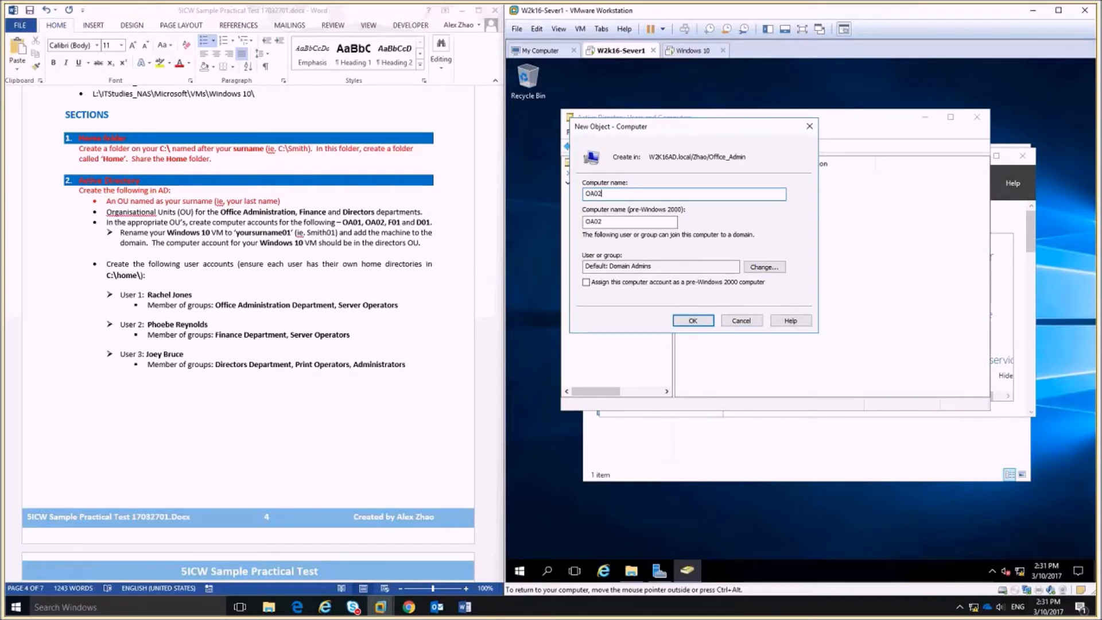
left_click(692, 320)
Create computer account F01 in the Finance OU and D01 in the Directors OU.
left_click(625, 276)
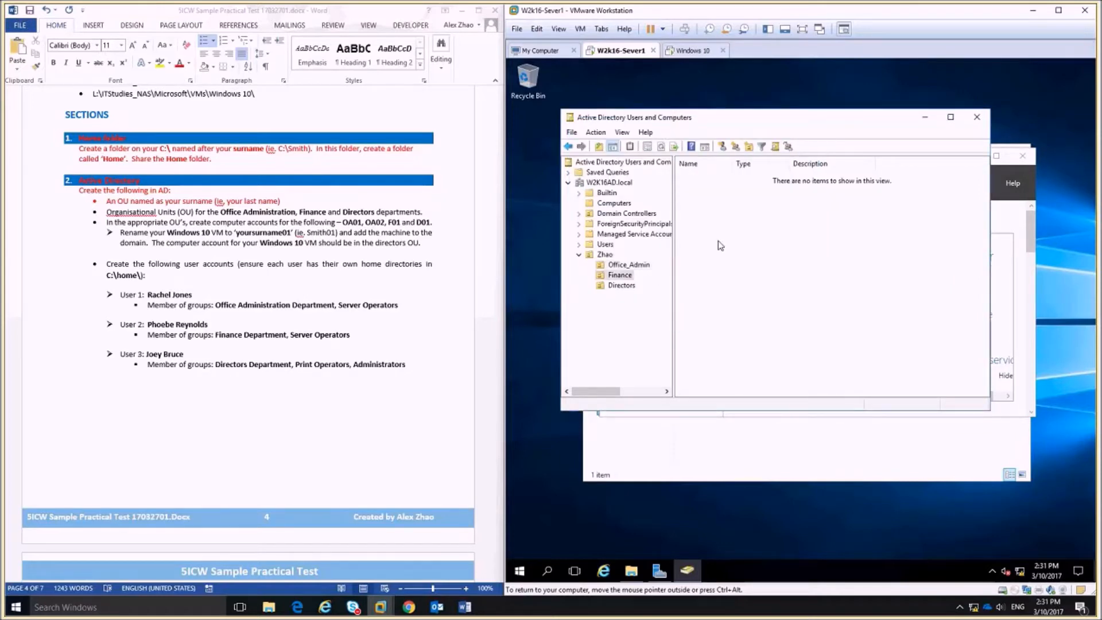
right_click(721, 239)
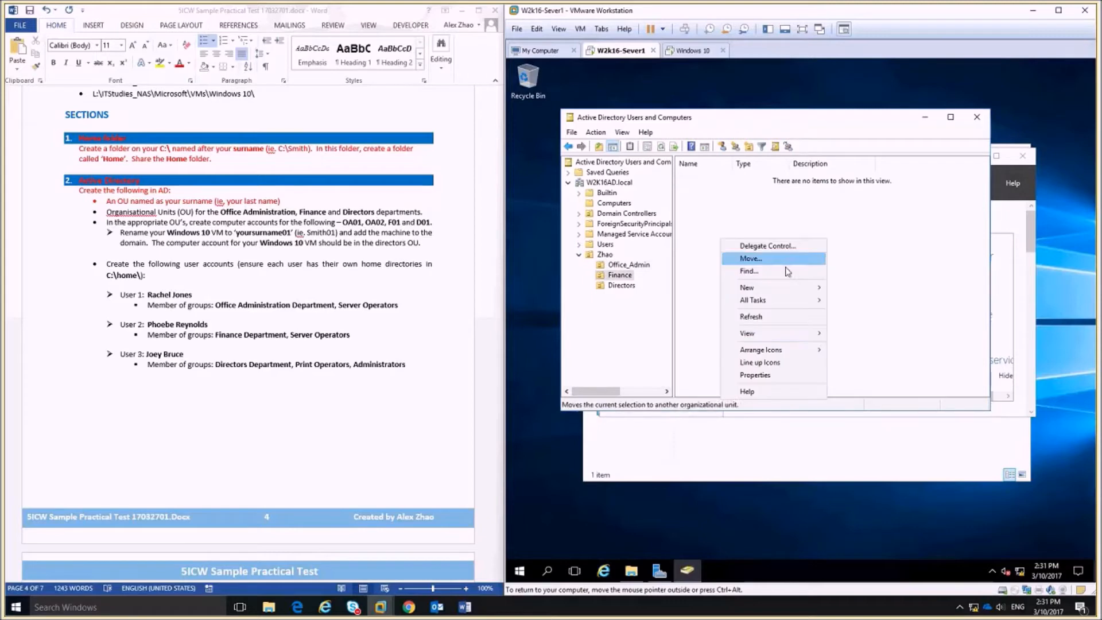
left_click(822, 287)
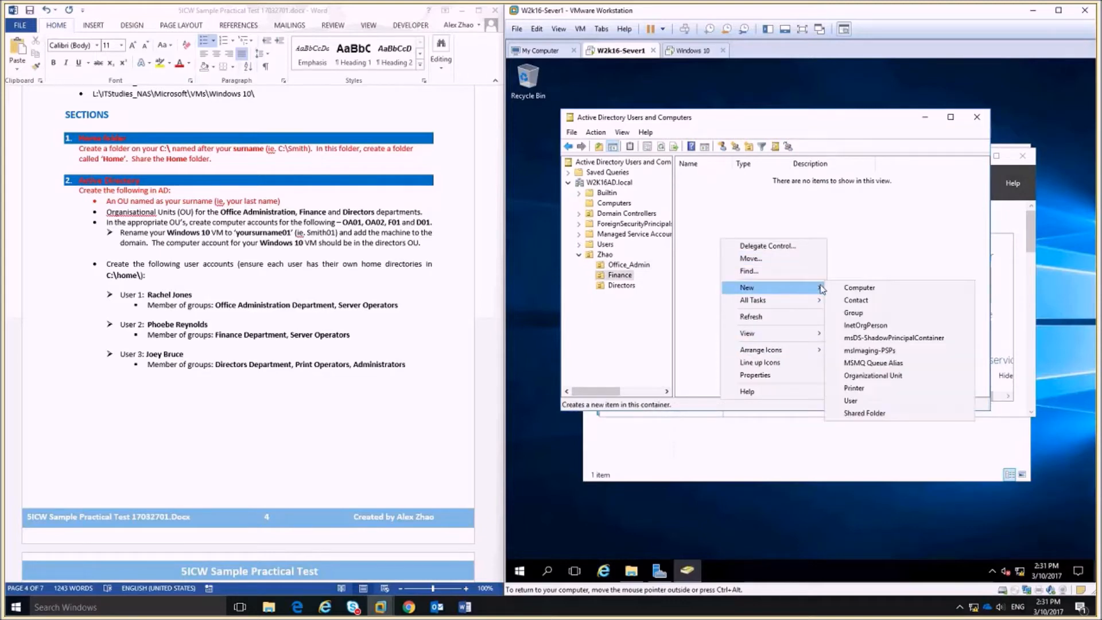
left_click(859, 288)
type("F01")
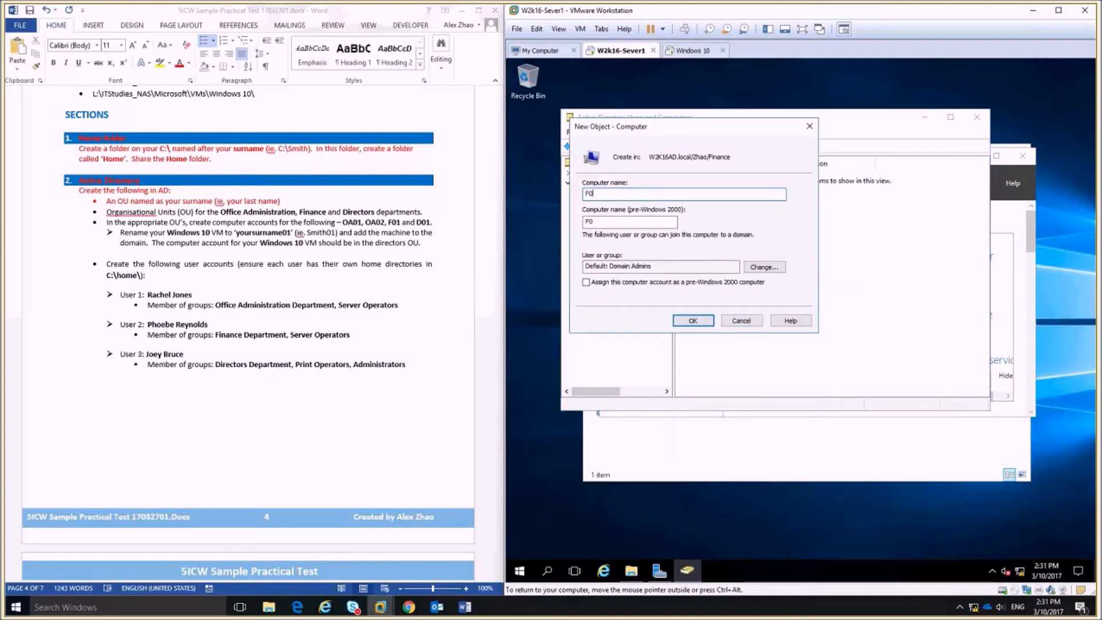
left_click(705, 314)
left_click(630, 287)
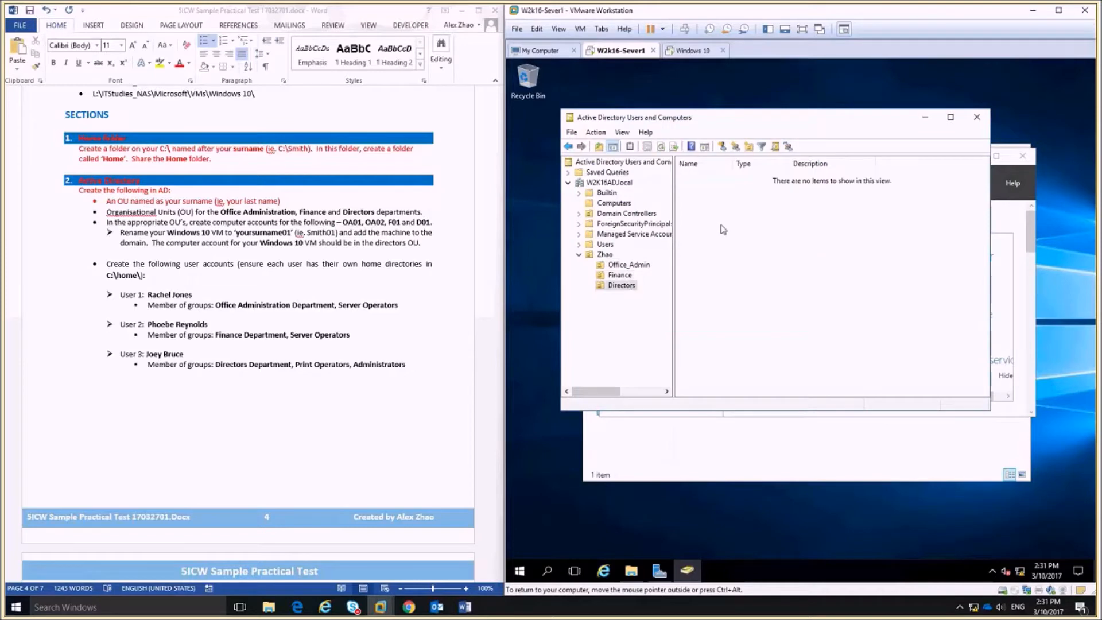
right_click(729, 217)
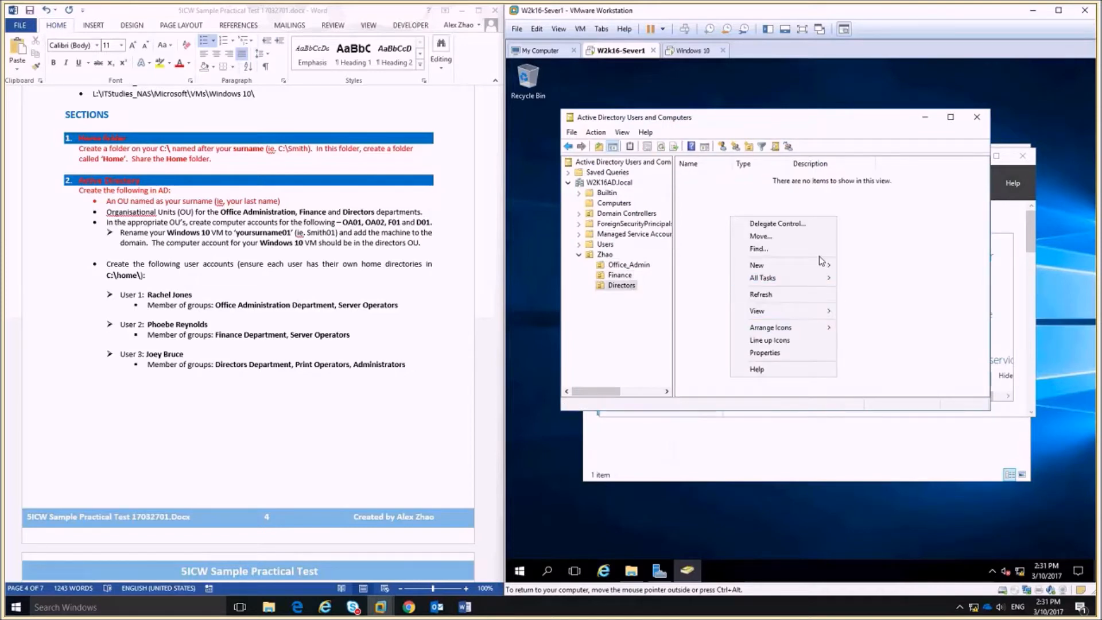
mouse_move(818, 256)
left_click(870, 264)
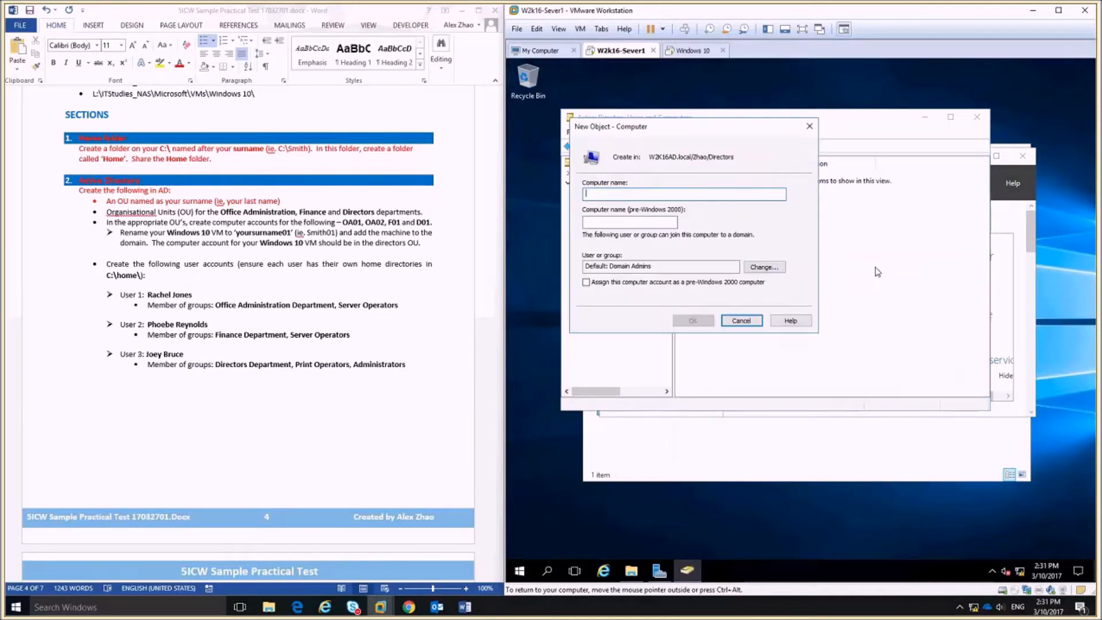
type("D01")
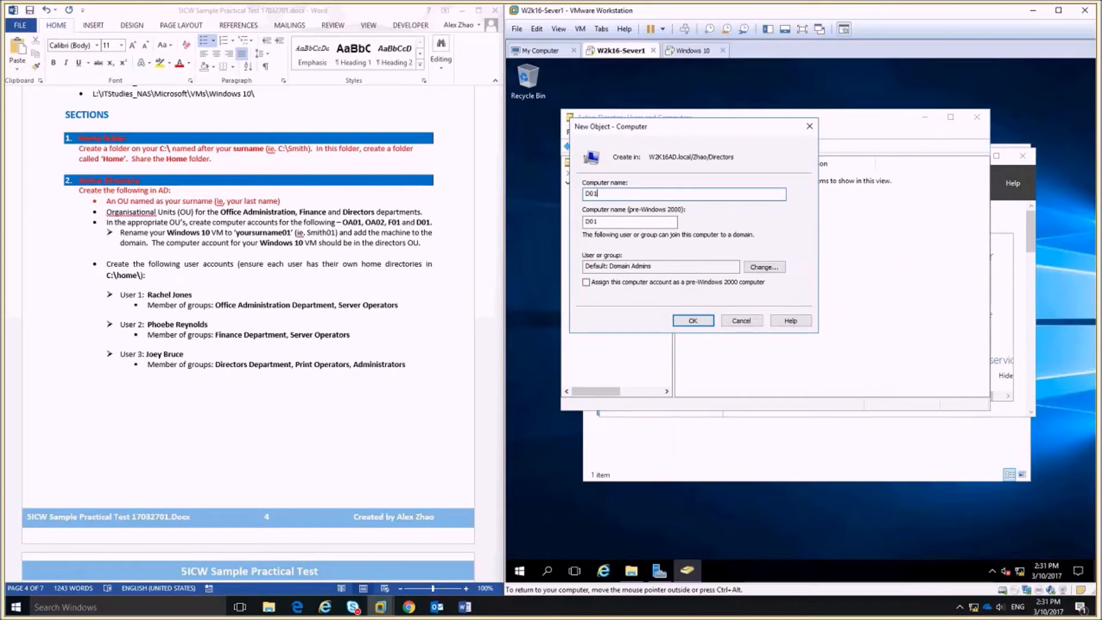
left_click(706, 321)
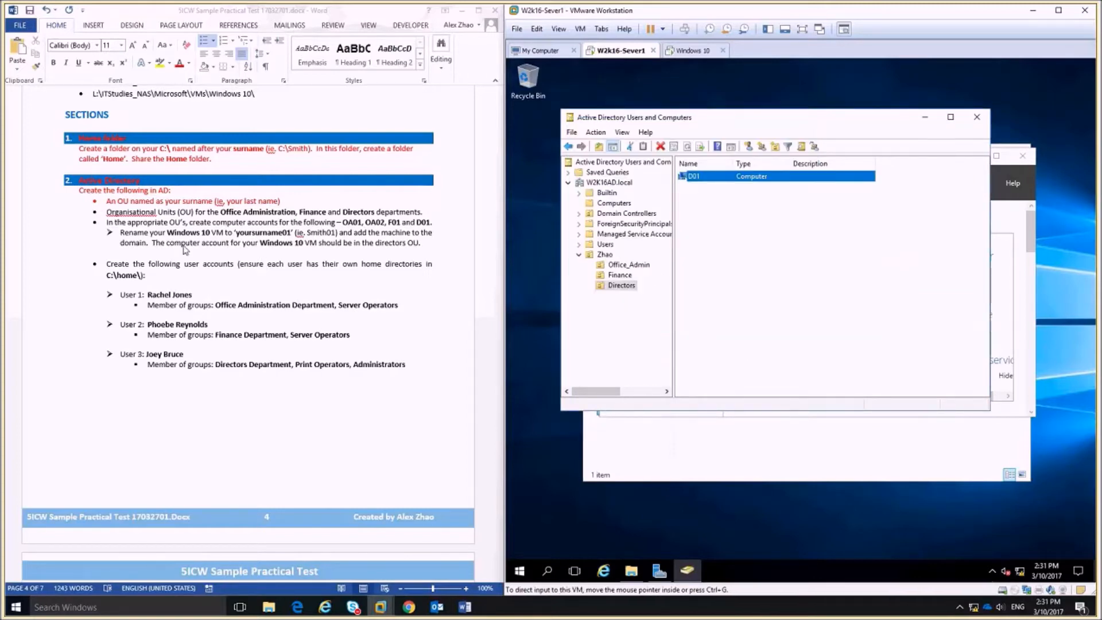
left_click(122, 232)
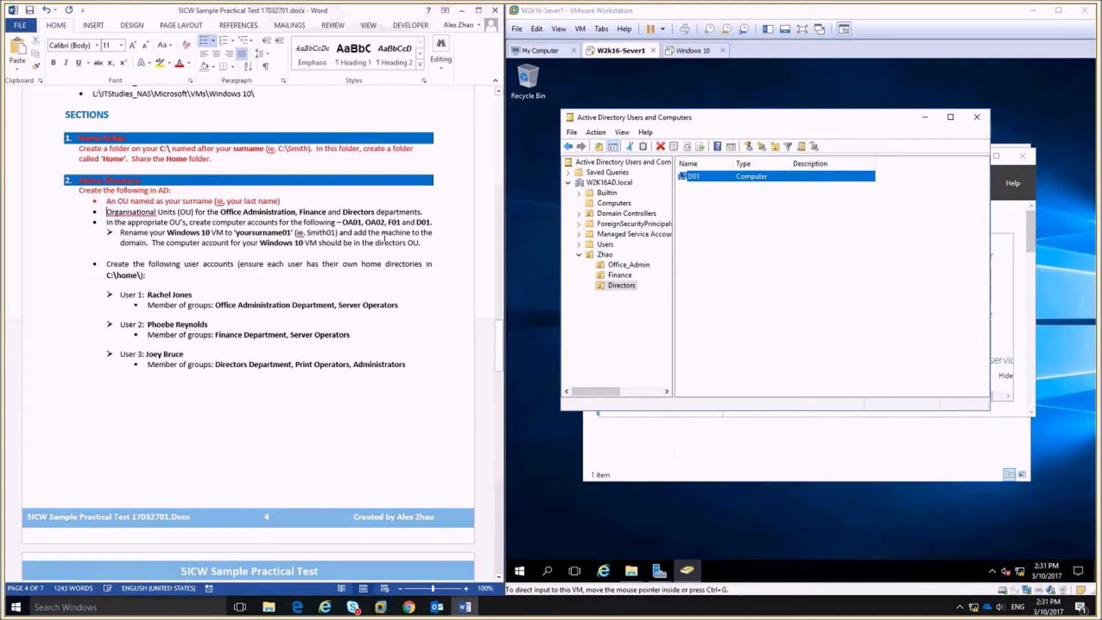
Colour the Organisational Units and computer-account bullet lines red in Word.
left_click(433, 222, "shift")
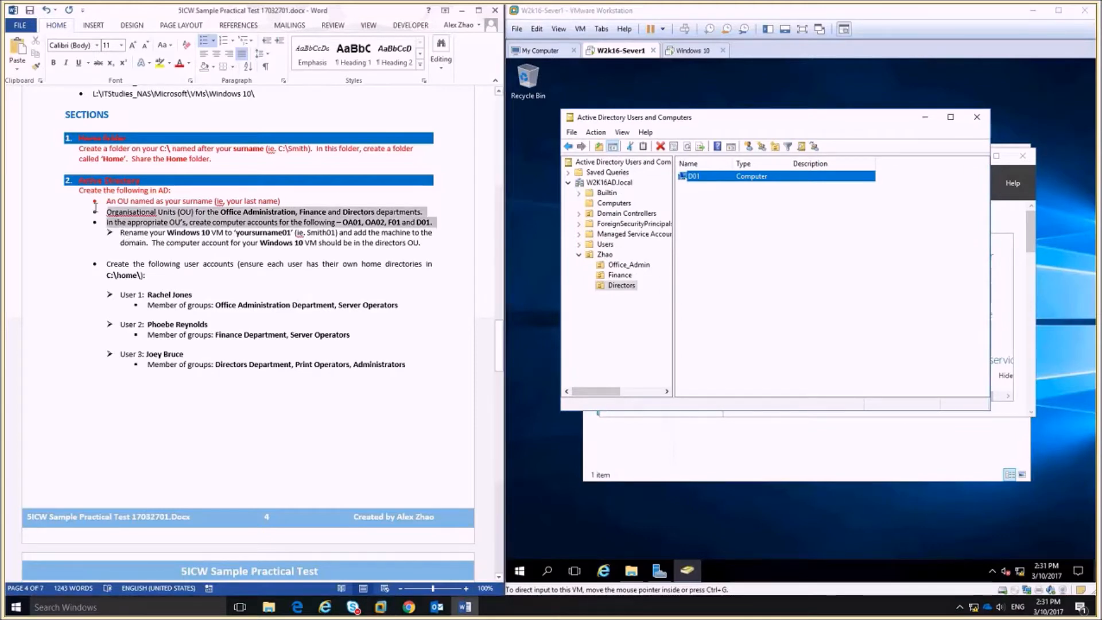
left_click(180, 63)
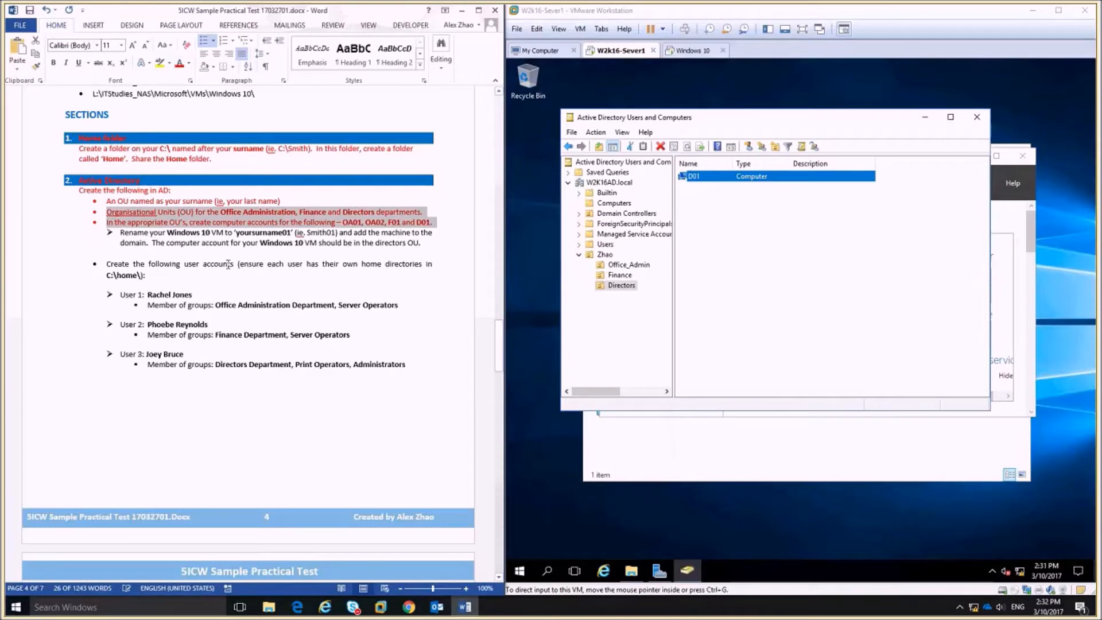
left_click_drag(120, 233, 124, 232)
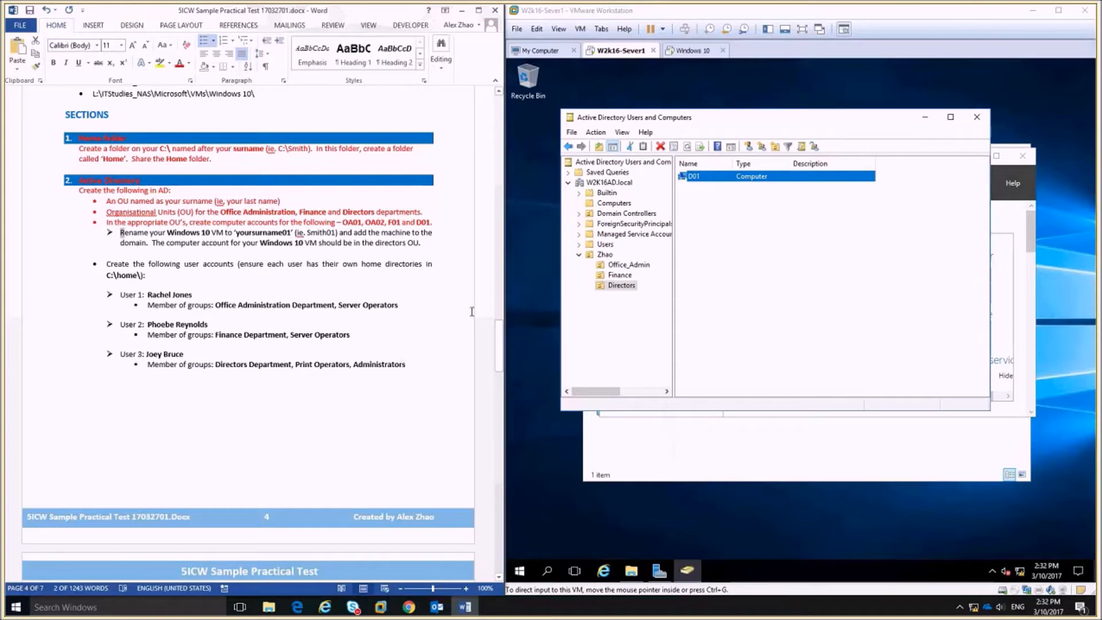
left_click(692, 51)
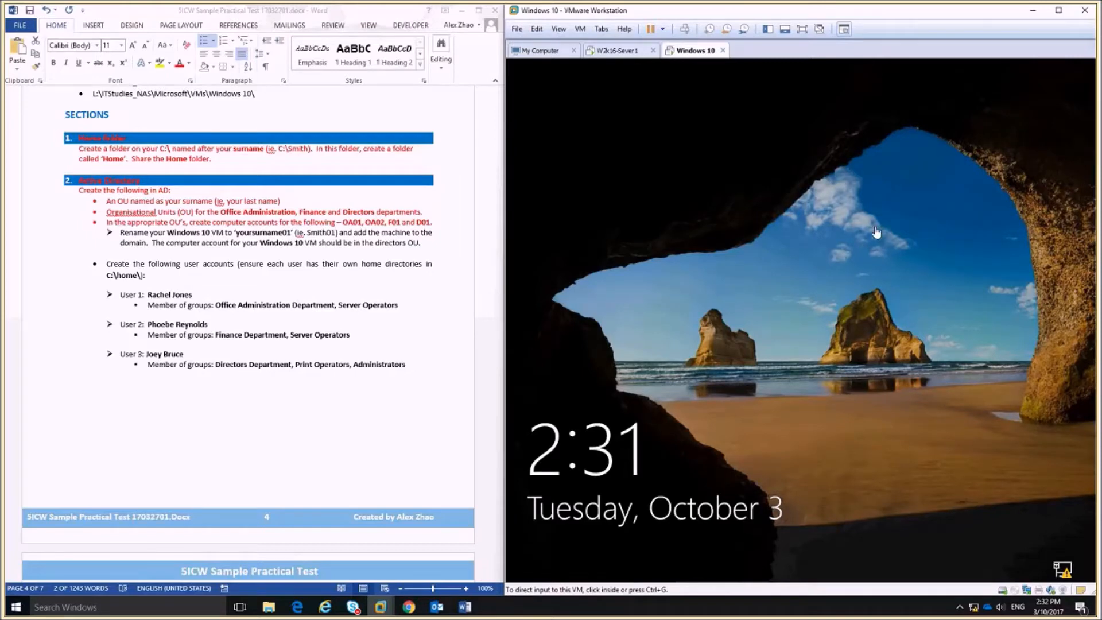
Unlock the Windows 10 VM and sign in with the user's password.
left_click(846, 310)
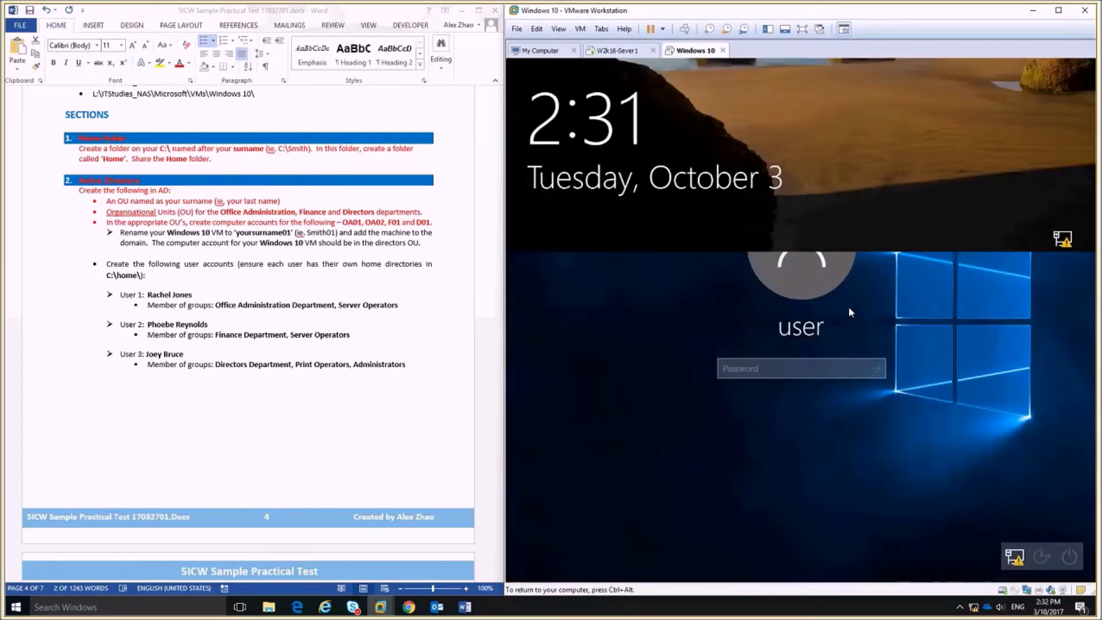
type("P")
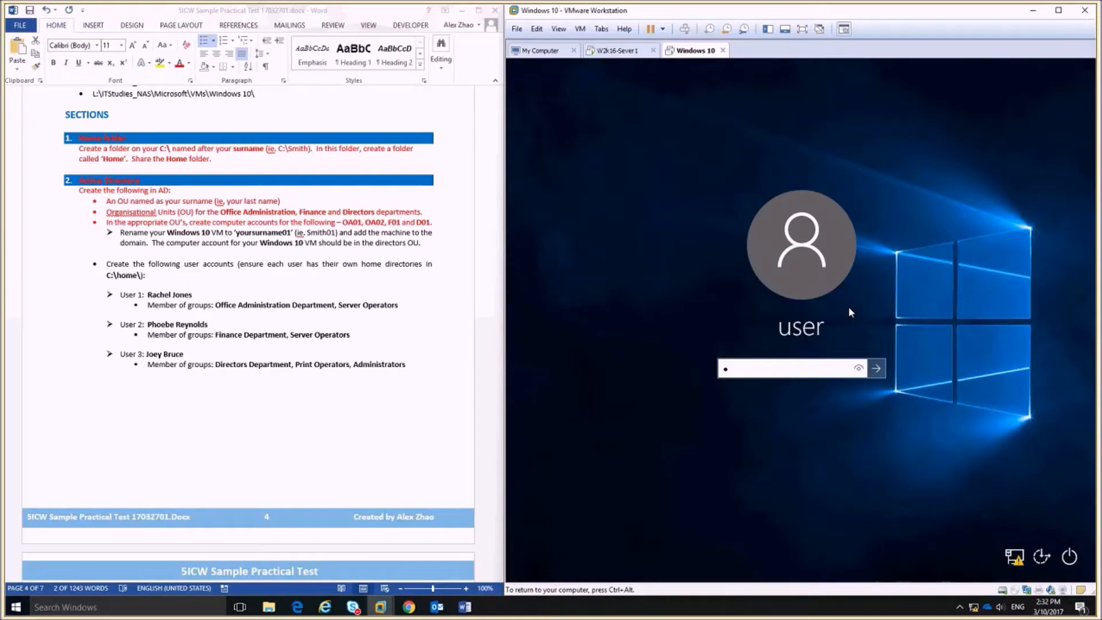
type("assword1")
key("Return")
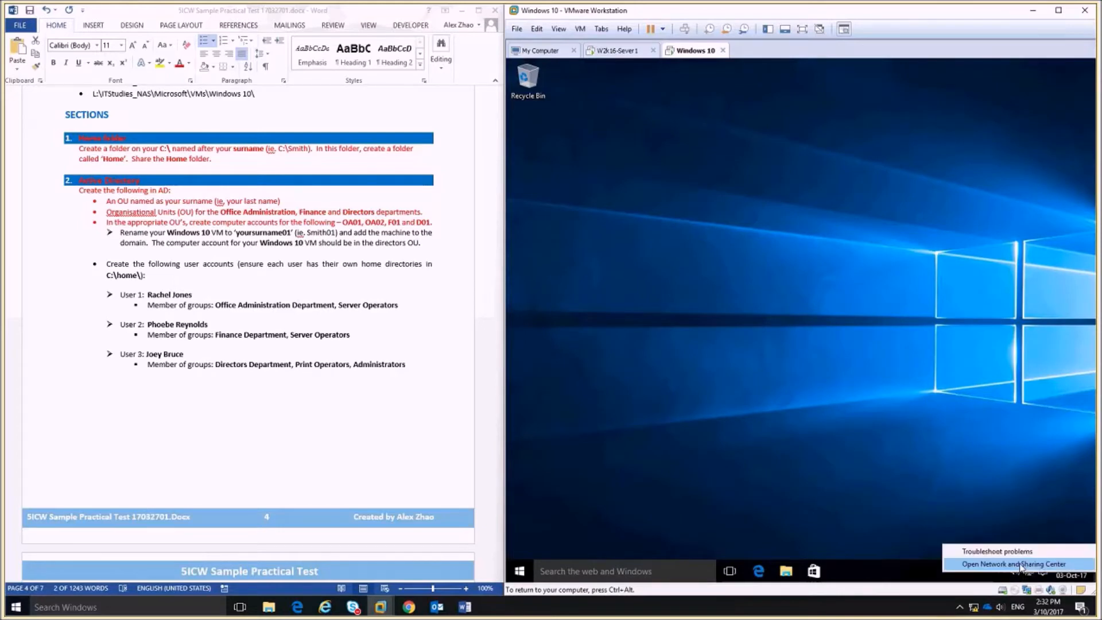
Check the Ethernet0 connection details to see whether DHCP is enabled.
left_click(1007, 564)
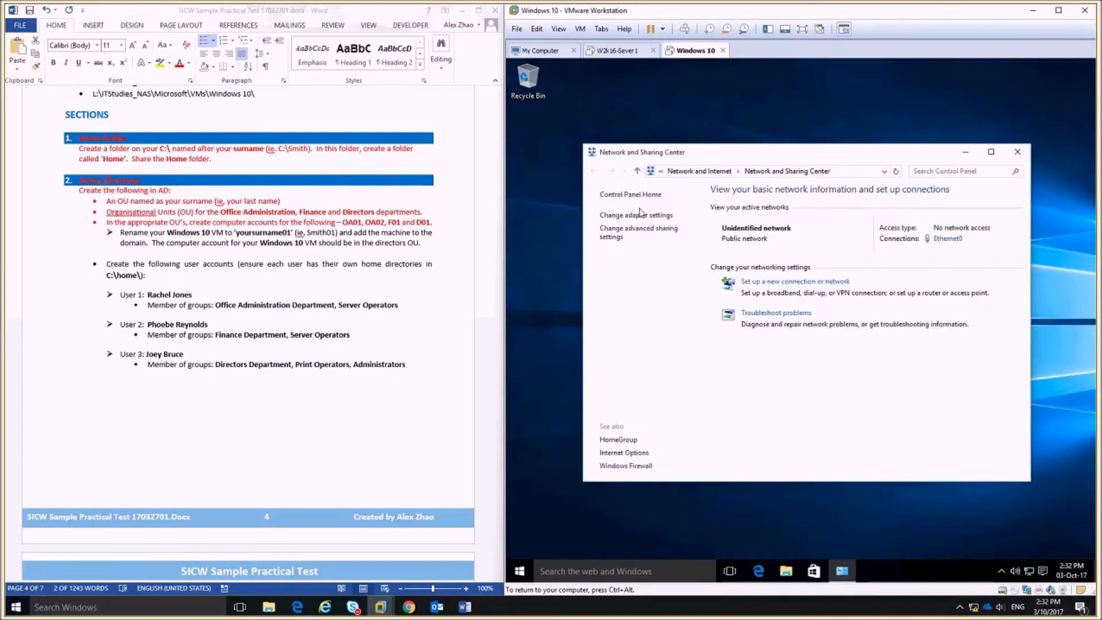
left_click(641, 214)
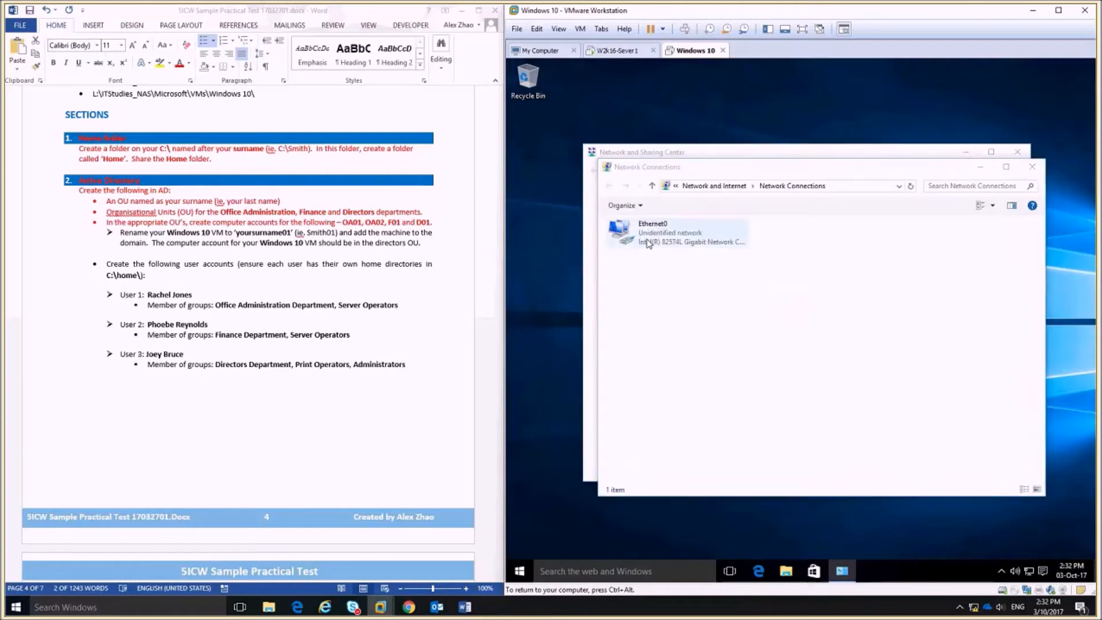
left_click(648, 241)
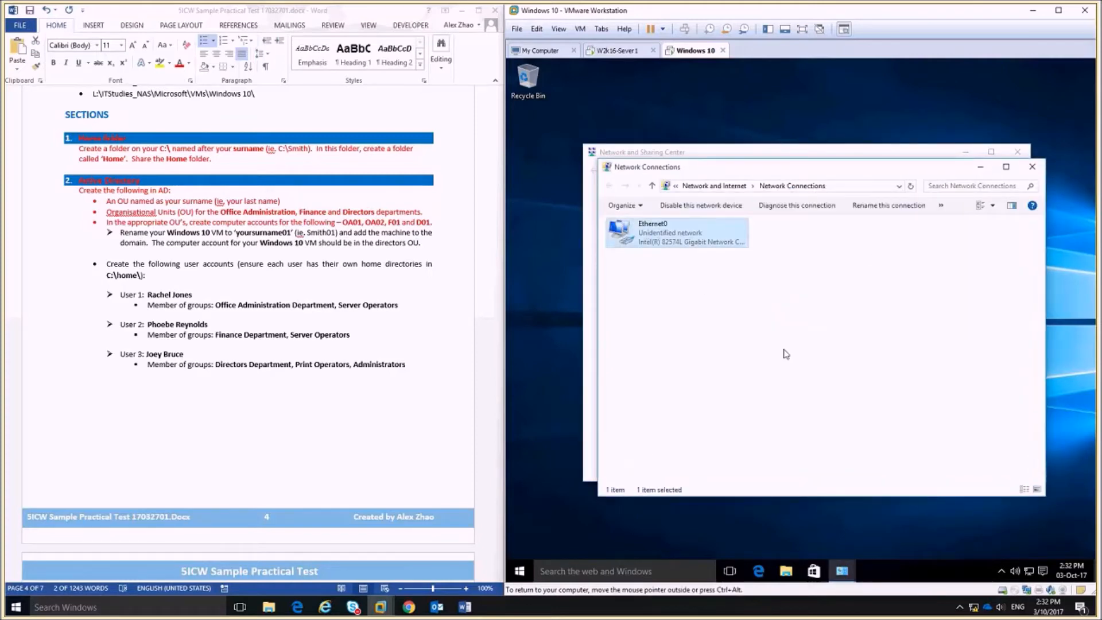
double_click(675, 244)
left_click(732, 377)
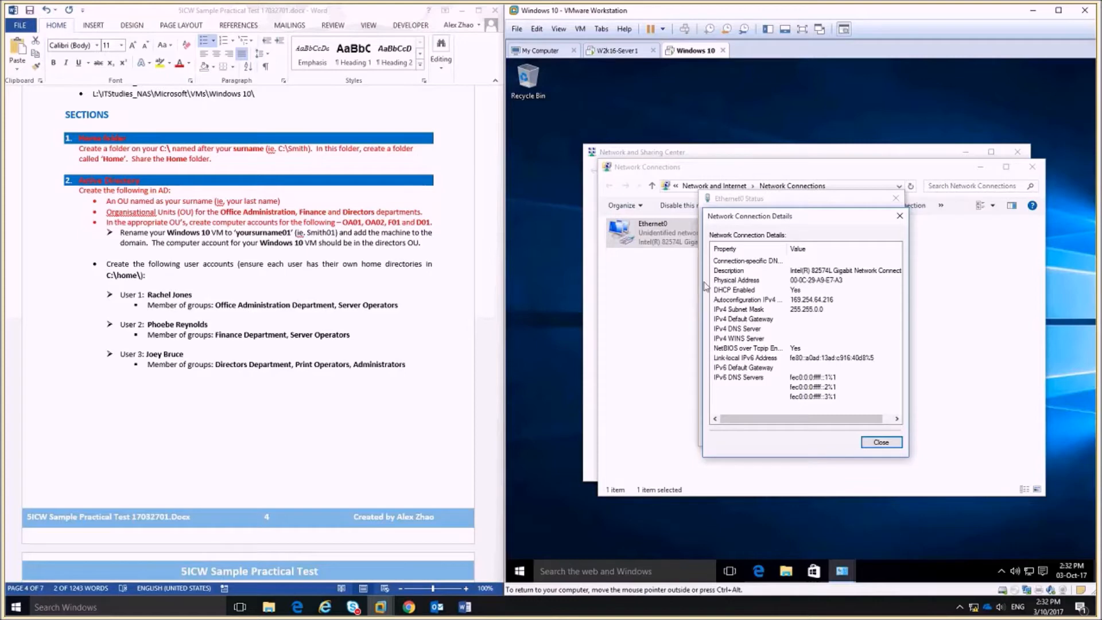
left_click(806, 290)
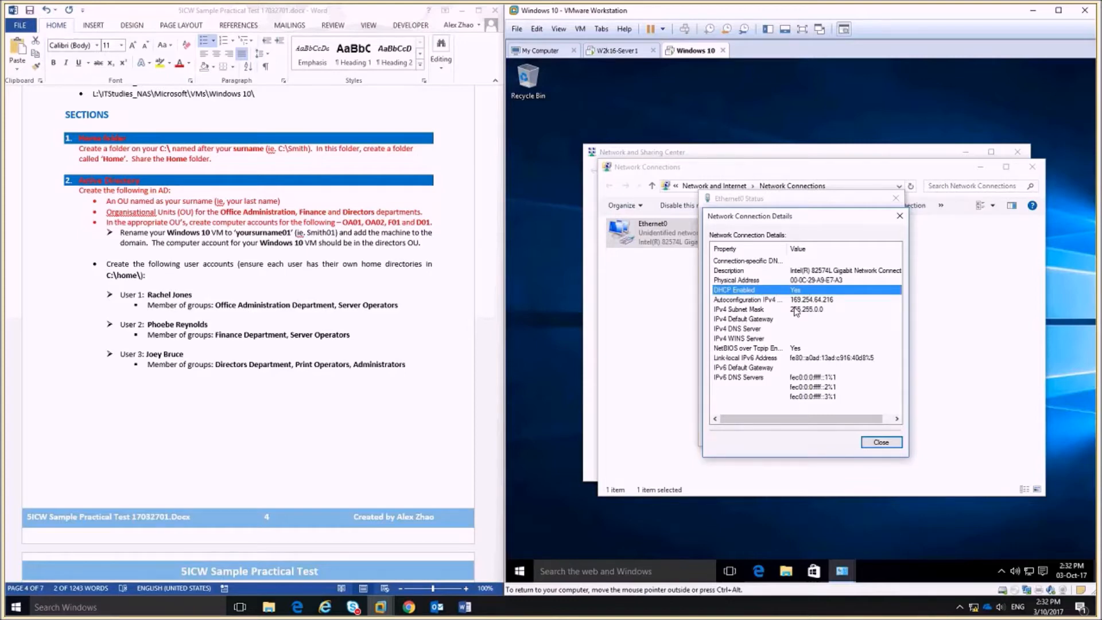
left_click(889, 444)
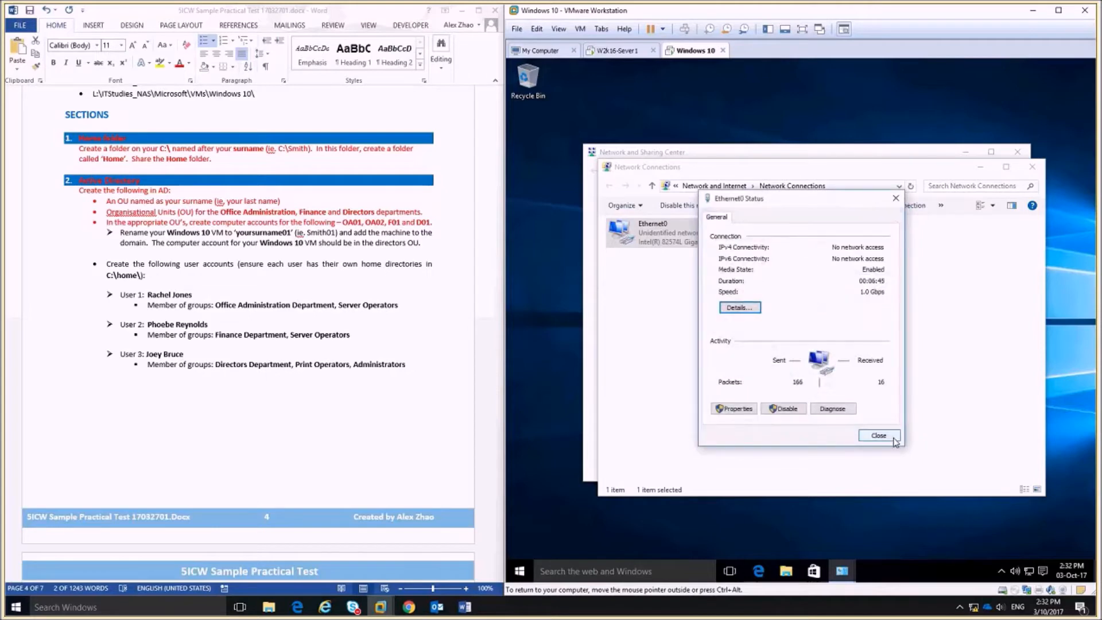
Give Ethernet0 static IPv4 192.168.20.102, mask 255.255.255.0, and DNS 192.168.20.2.
left_click(734, 408)
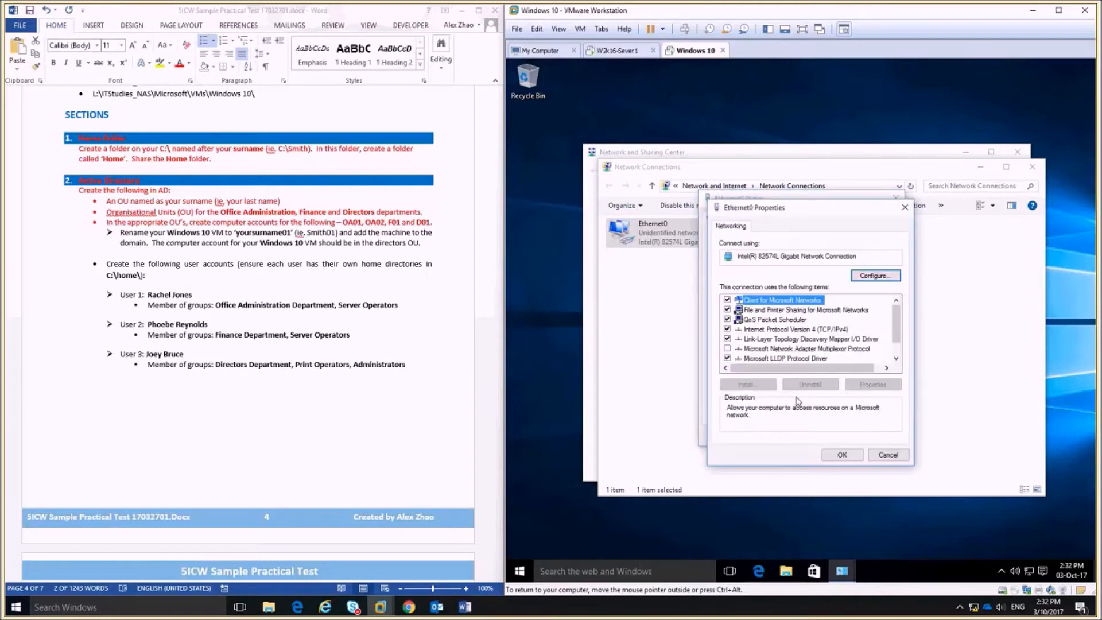
left_click(795, 329)
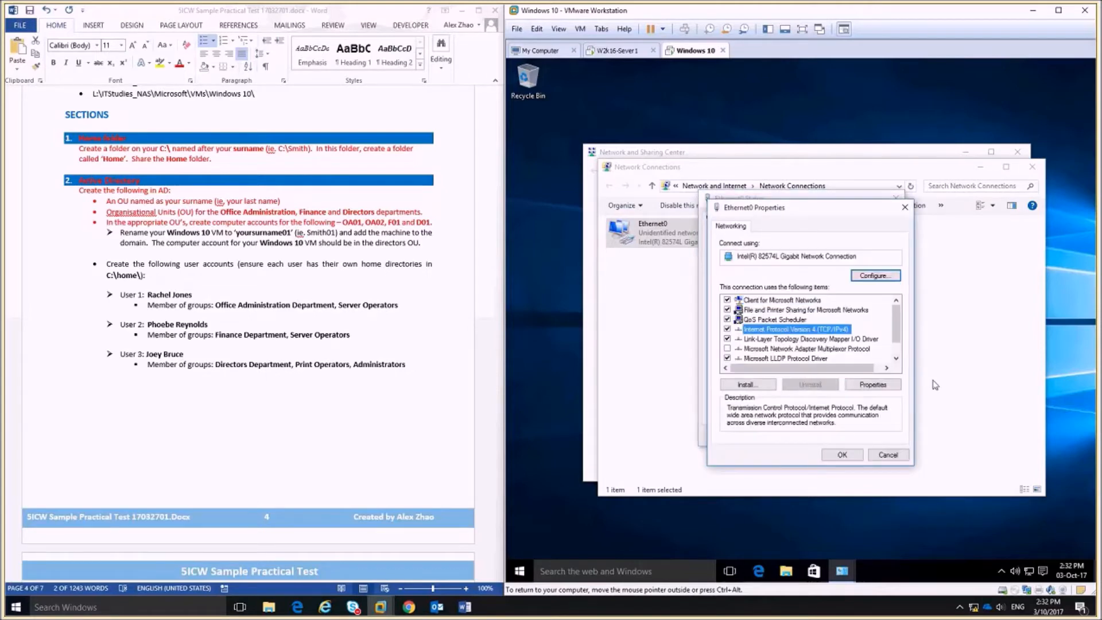
left_click(872, 384)
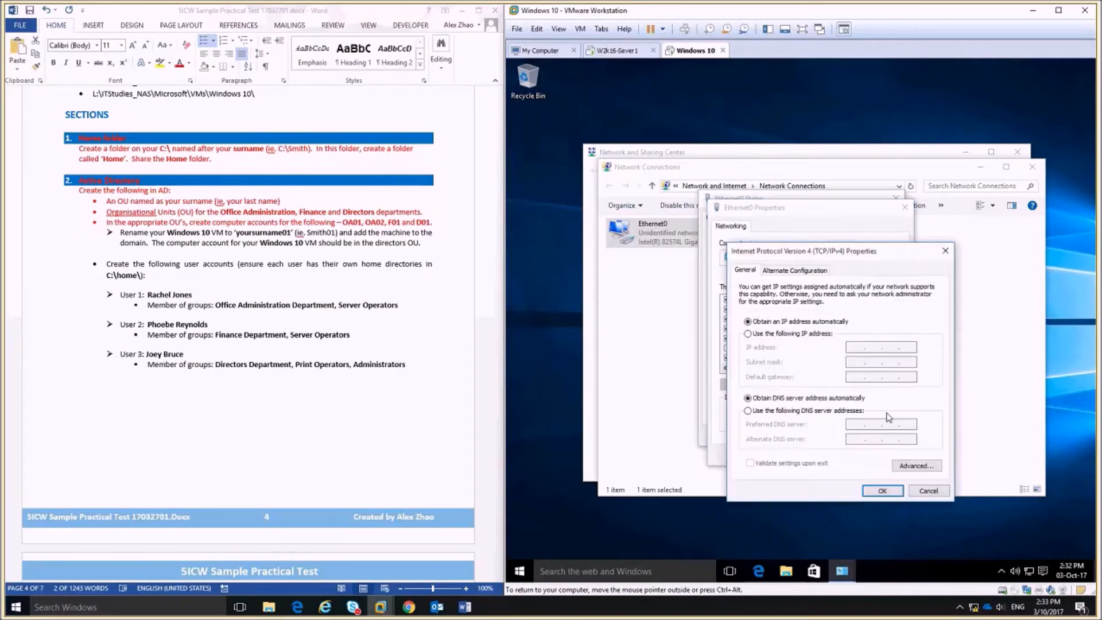
left_click(759, 335)
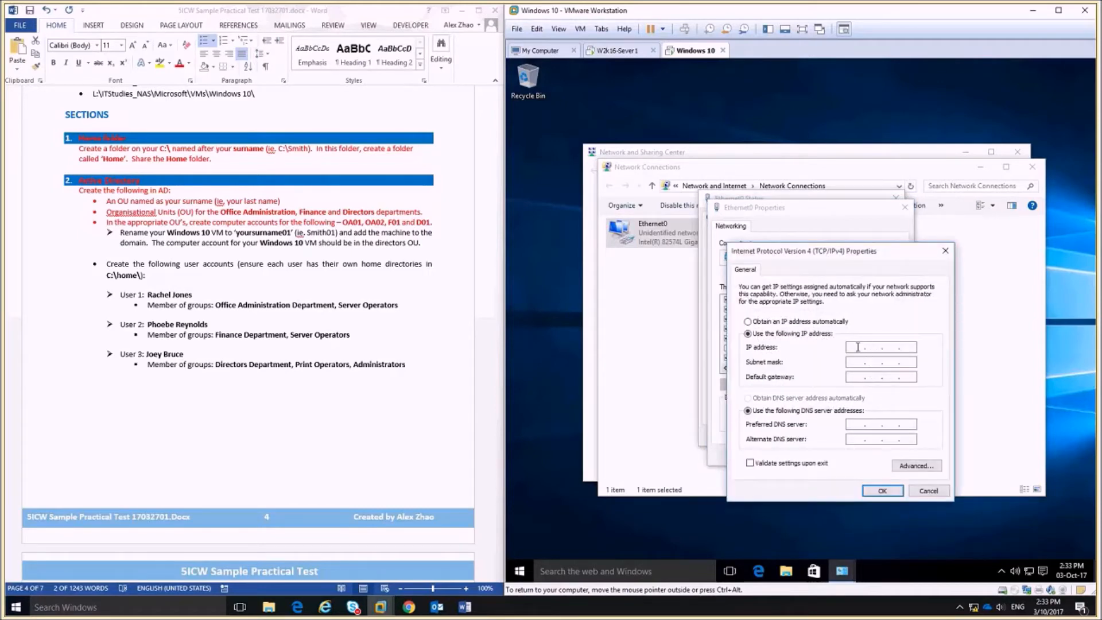
left_click(858, 346)
type("192 . 168 . 20 . 102")
key("Tab")
left_click(860, 425)
type("192 . 168 . 20")
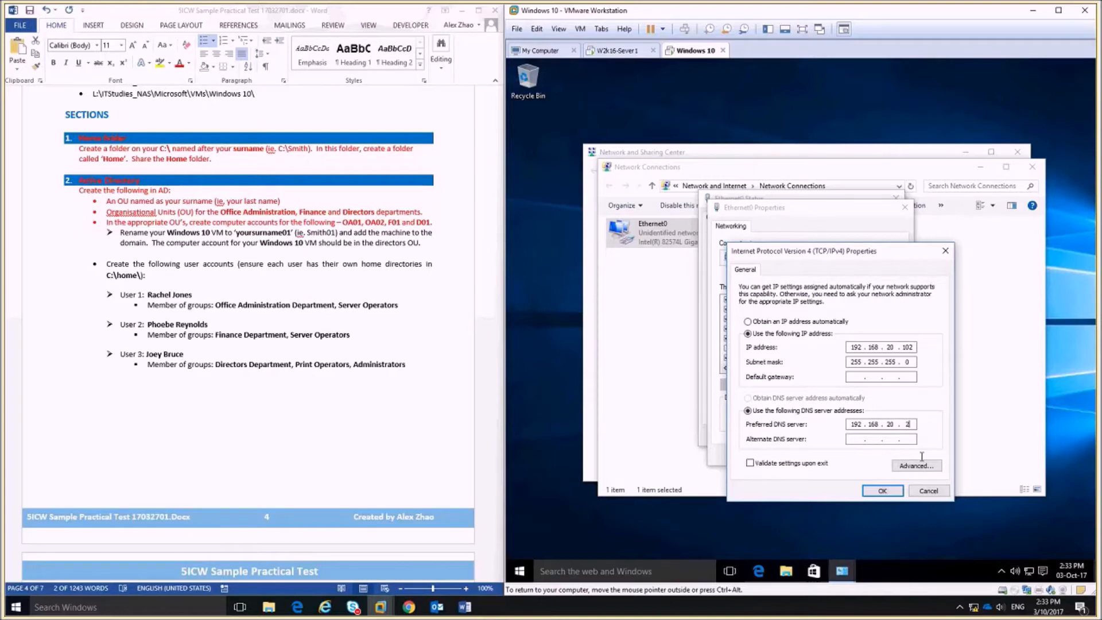
left_click(882, 490)
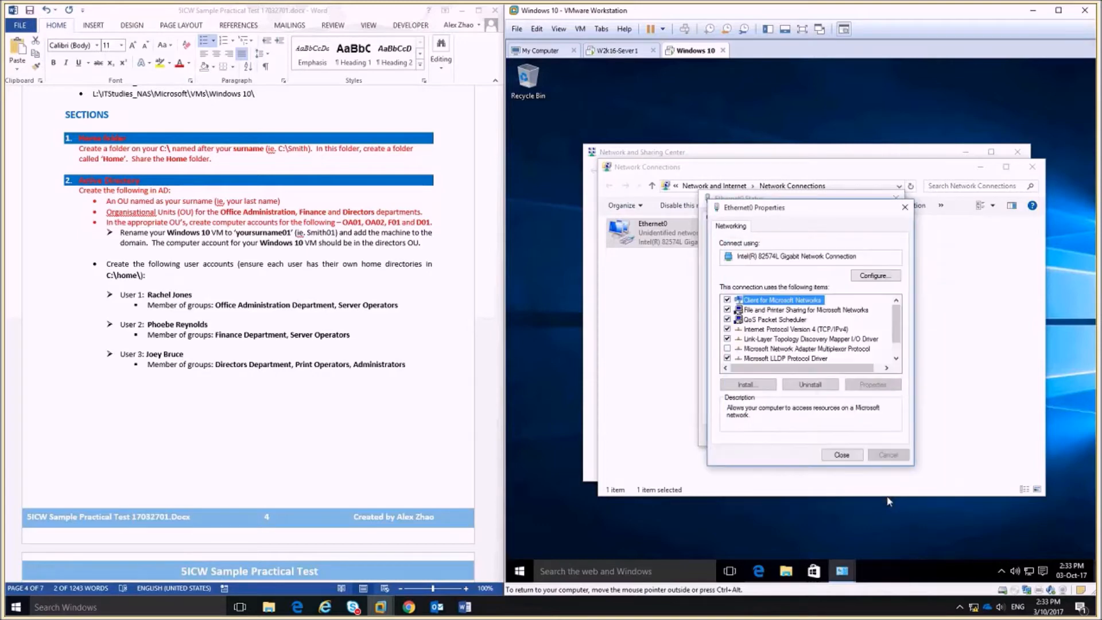
Close the adapter properties, status, Network Connections and Network and Sharing Center windows.
left_click(830, 454)
left_click(879, 436)
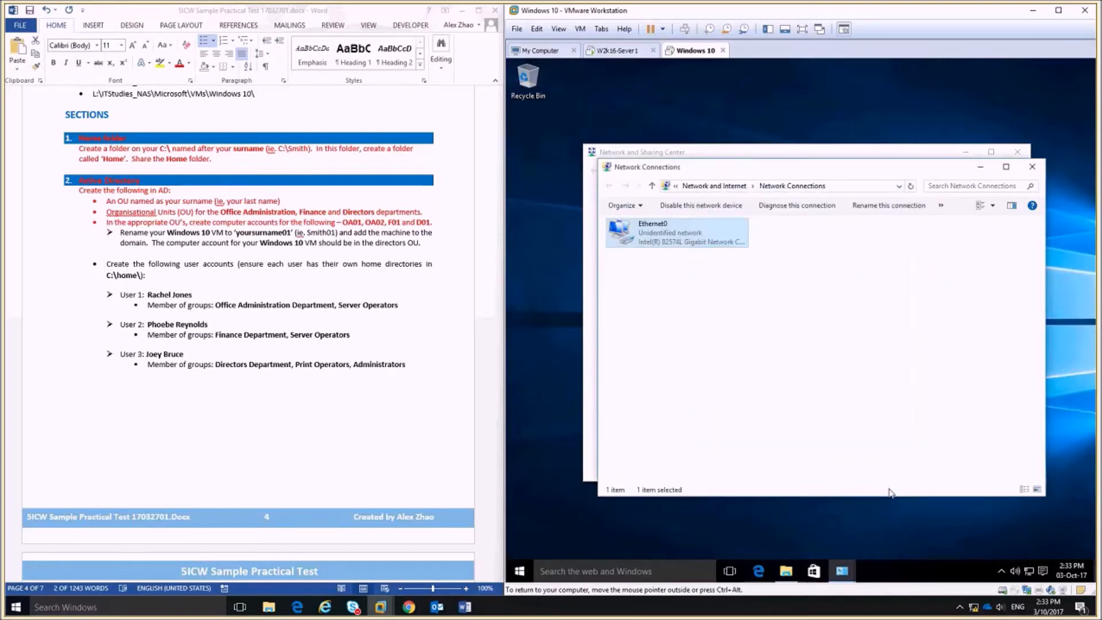
left_click(1030, 166)
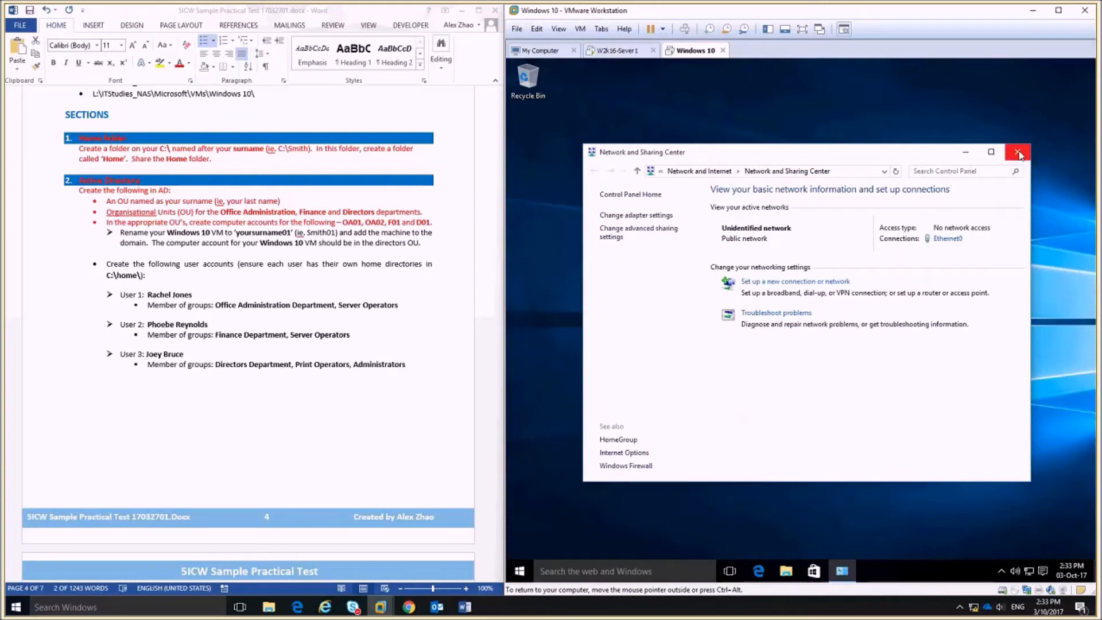
left_click(1020, 153)
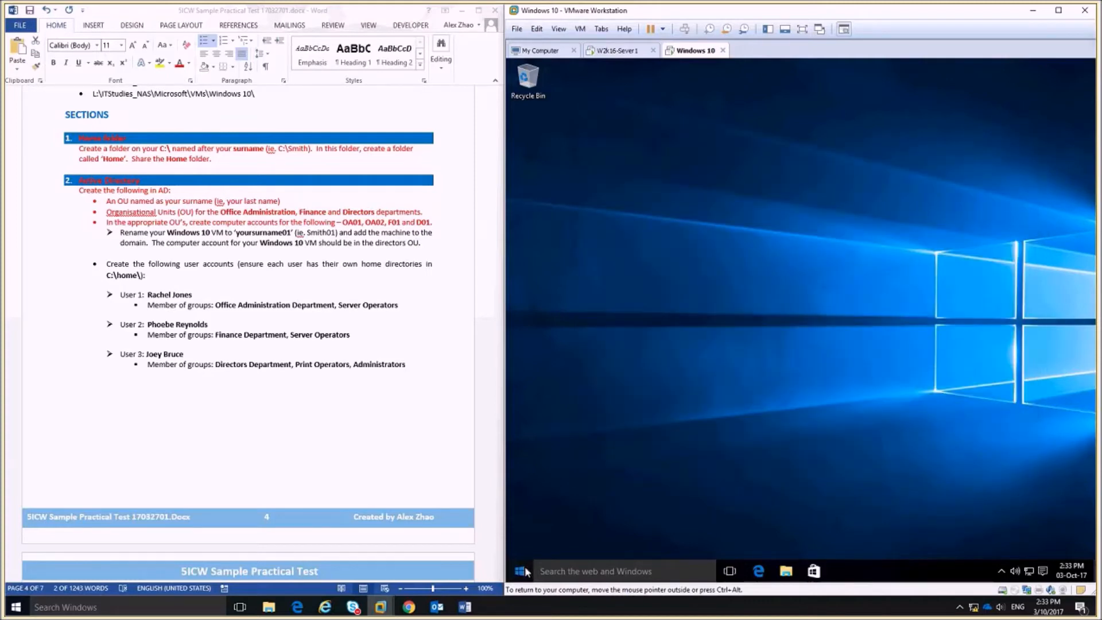
Run ping 192.168.20.2 in Command Prompt, getting four replies with 0% loss.
left_click(522, 571)
type("cmd")
key("Return")
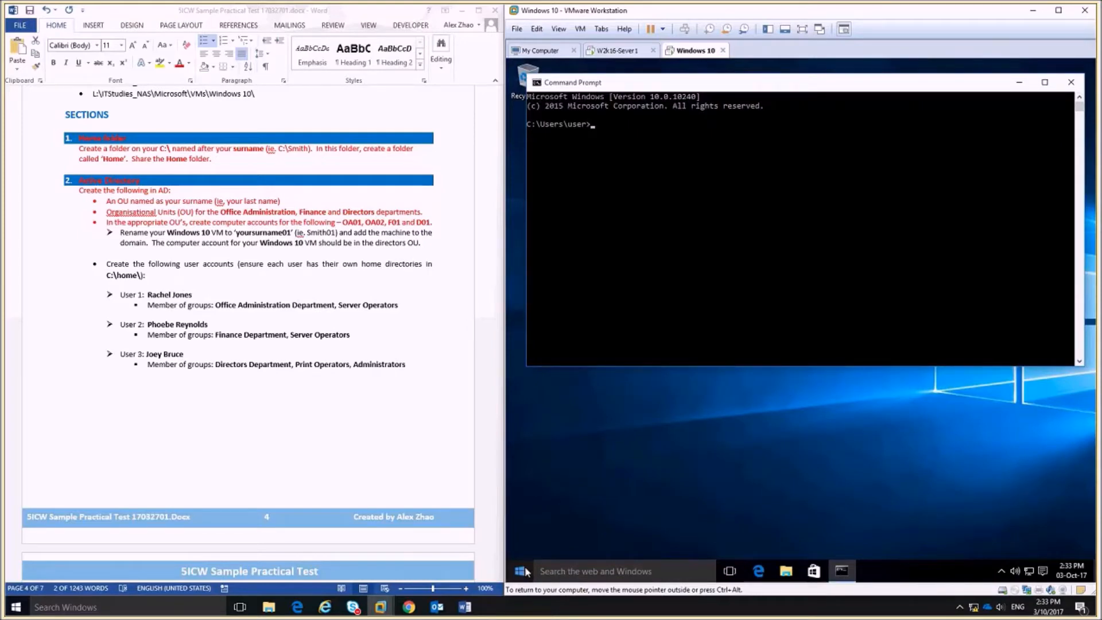
type("ping 192.168.20.2")
key("Return")
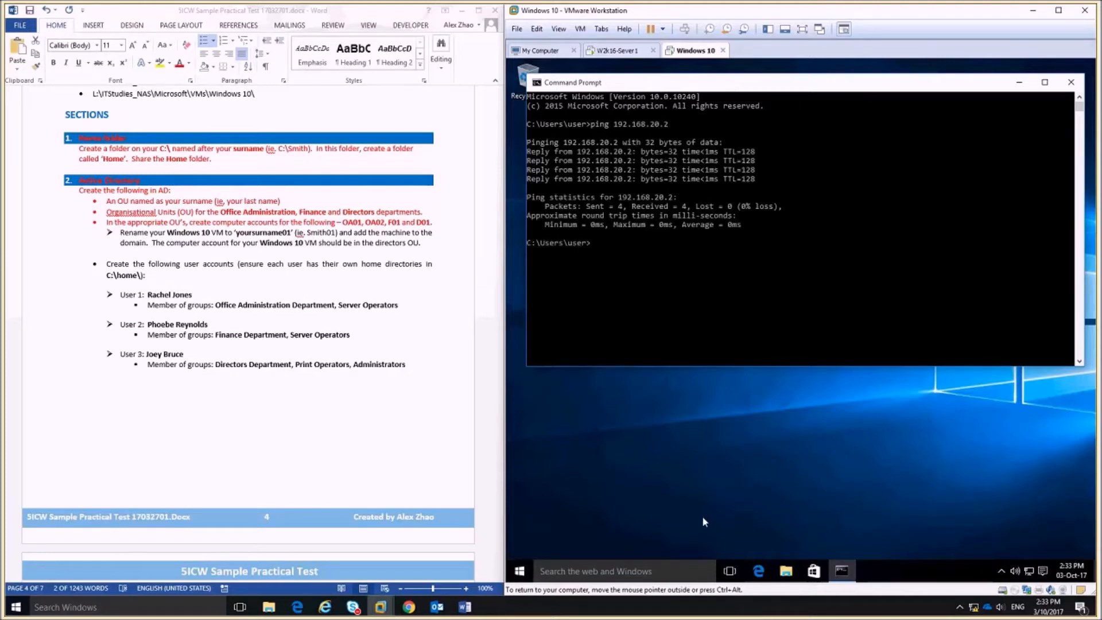
left_click(787, 571)
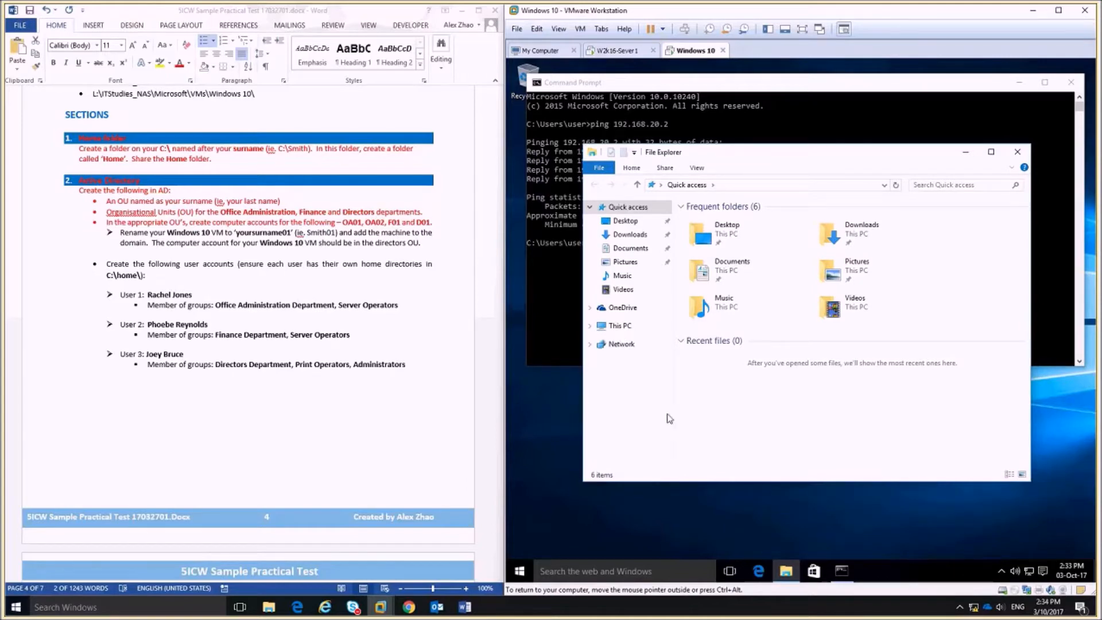
Open This PC's system properties and reach the Computer Name/Domain Changes dialog.
right_click(613, 331)
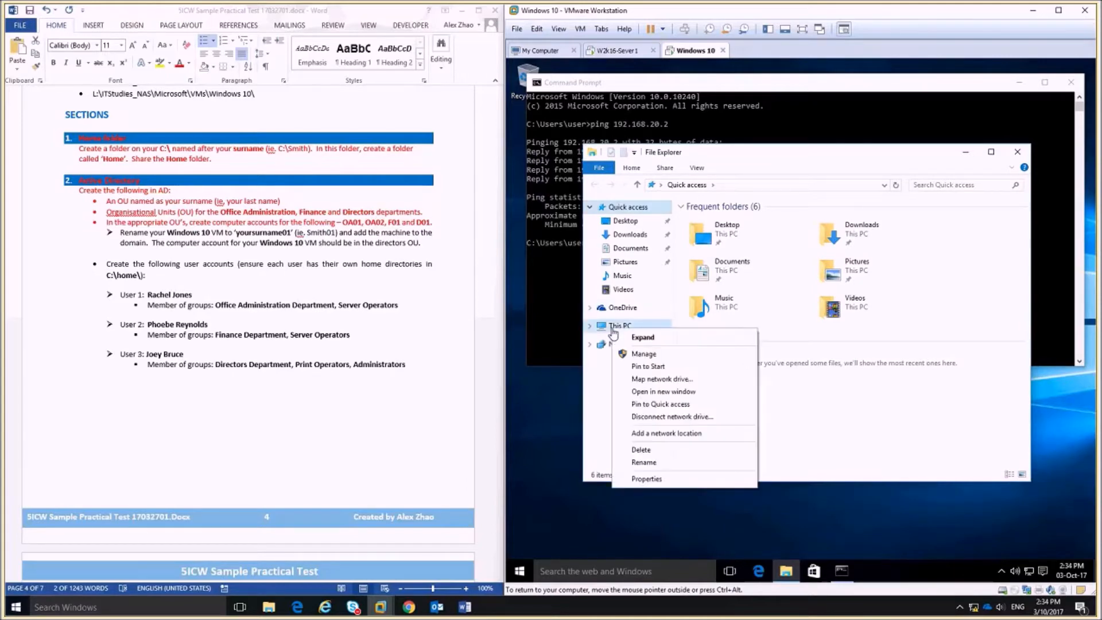
left_click(661, 477)
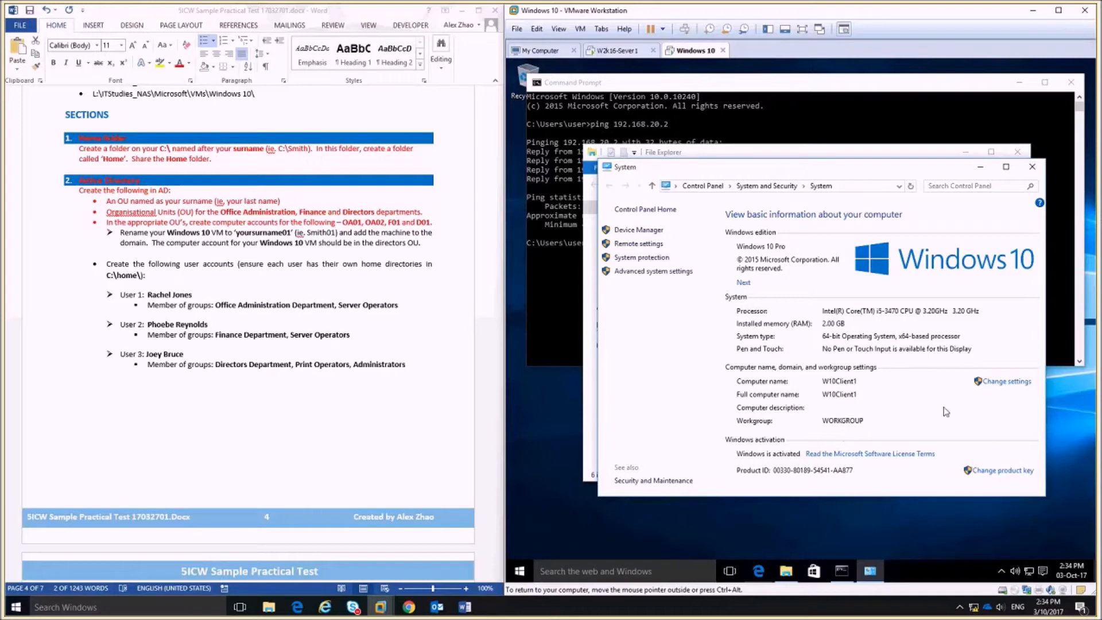
left_click(991, 382)
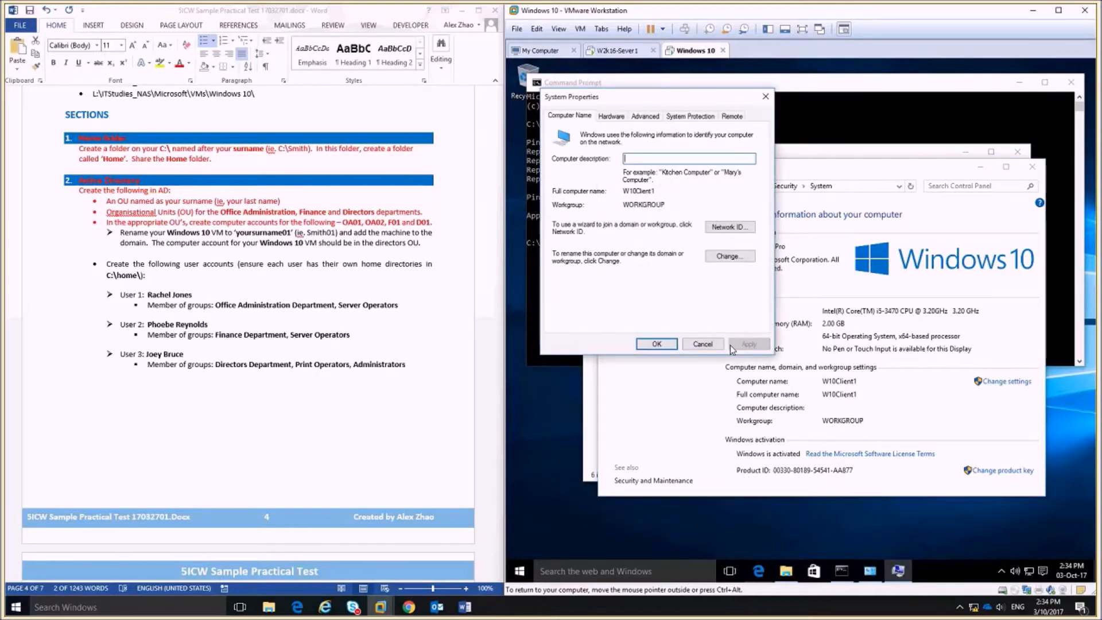
left_click(742, 261)
Rename the computer from W10Client1 to Zhao01 and join the w2k16ad.local domain.
left_click(593, 183)
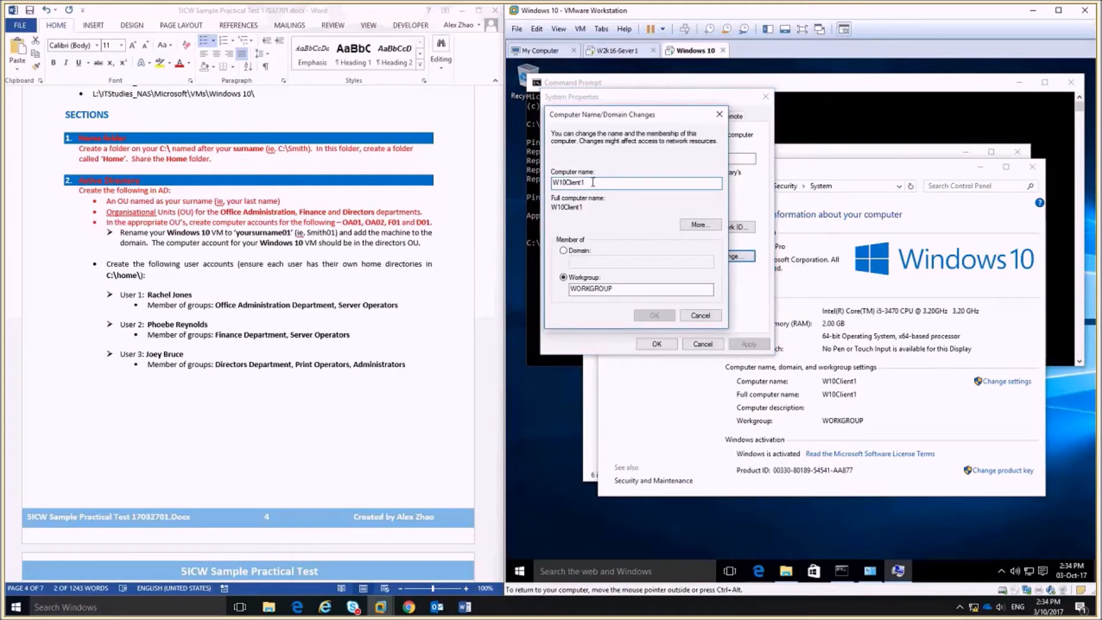
double_click(593, 182)
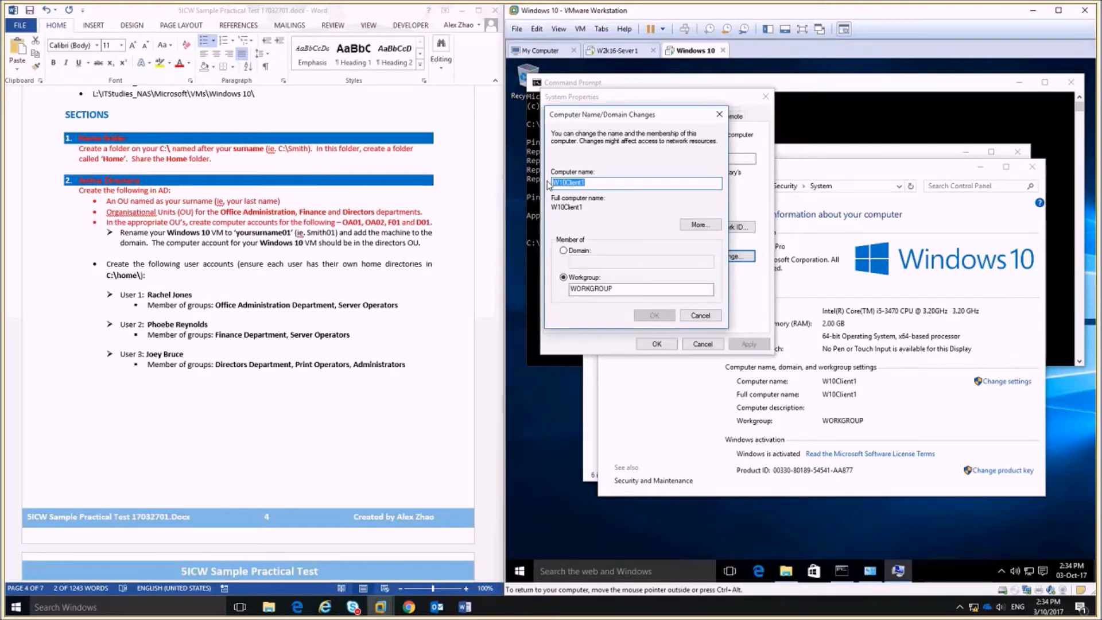
type("Zhao01")
left_click(574, 251)
left_click(597, 264)
type("w2k16ad.local")
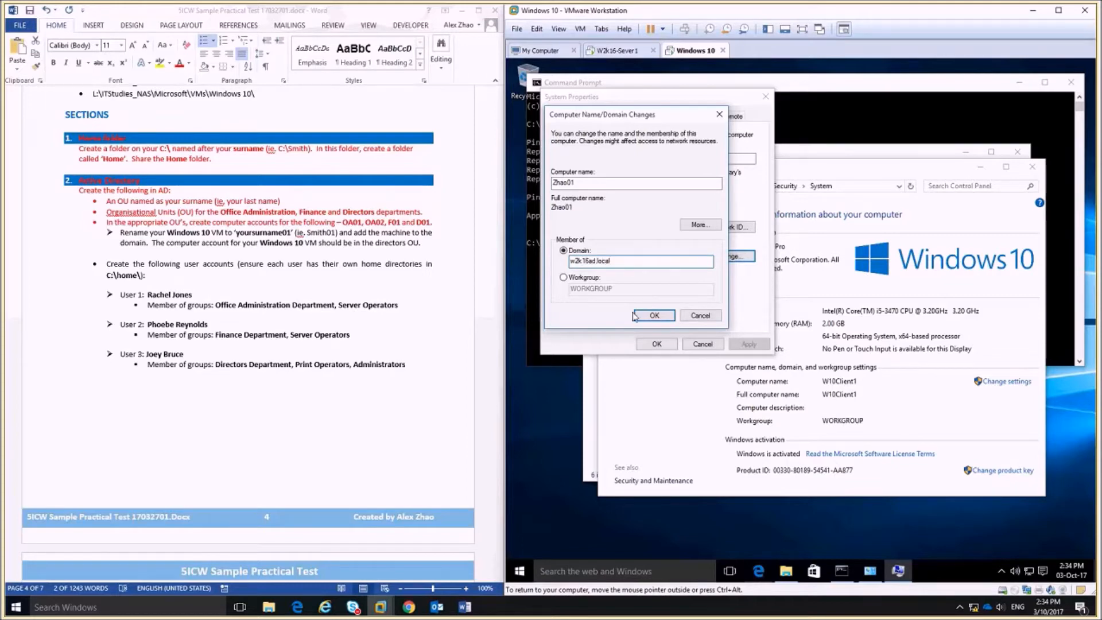
left_click(657, 315)
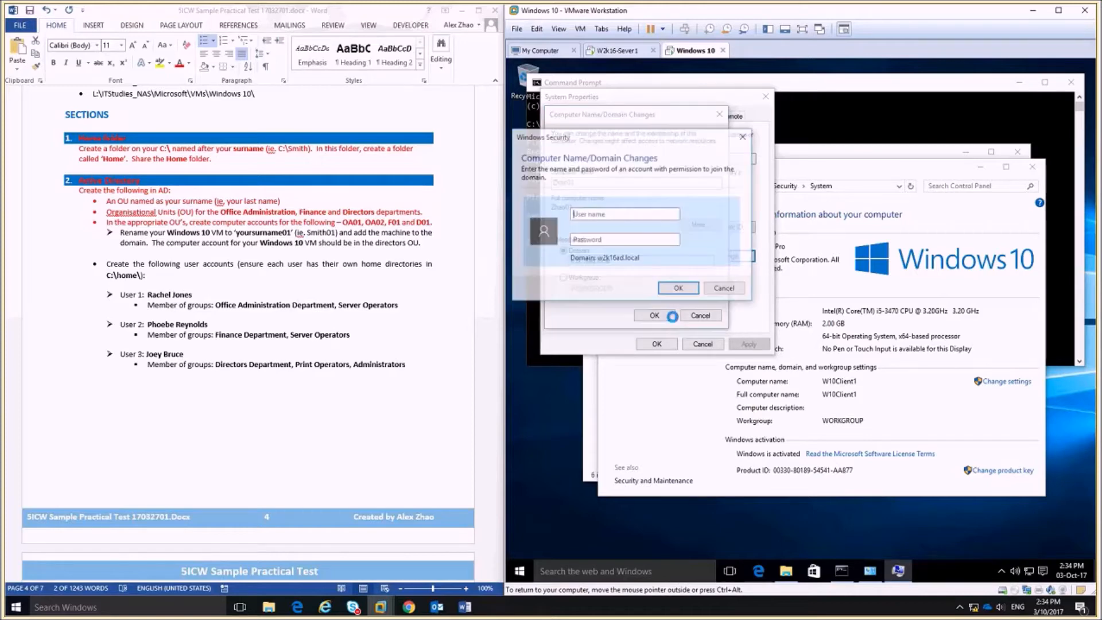
Authenticate as the domain administrator with its password, then restart the VM.
left_click(593, 216)
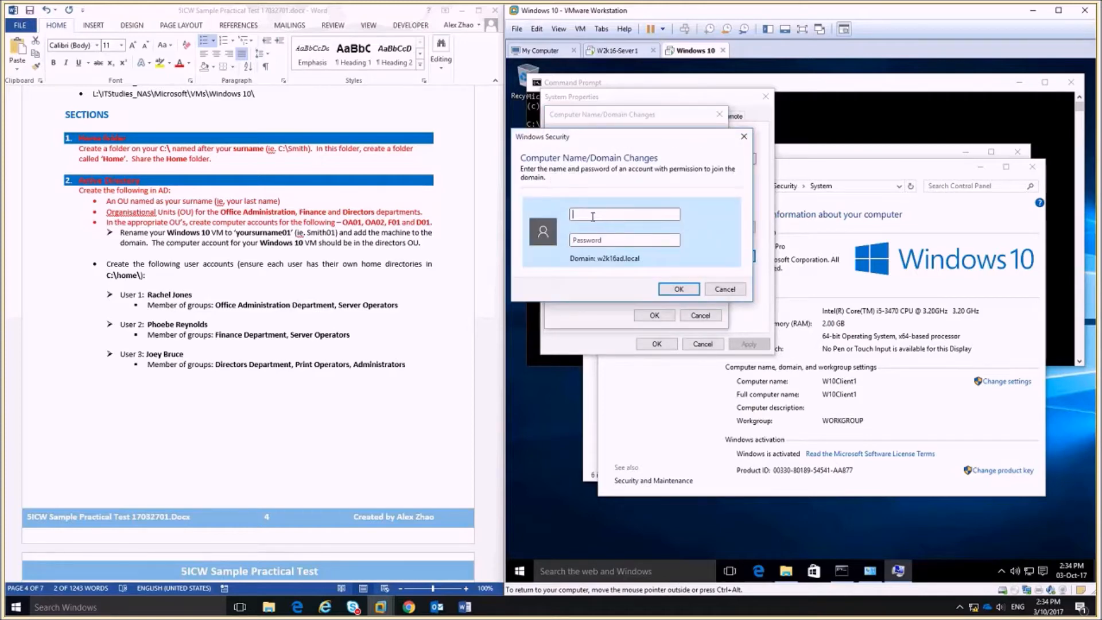
type("administrator")
key("Tab")
type("**********")
left_click(675, 294)
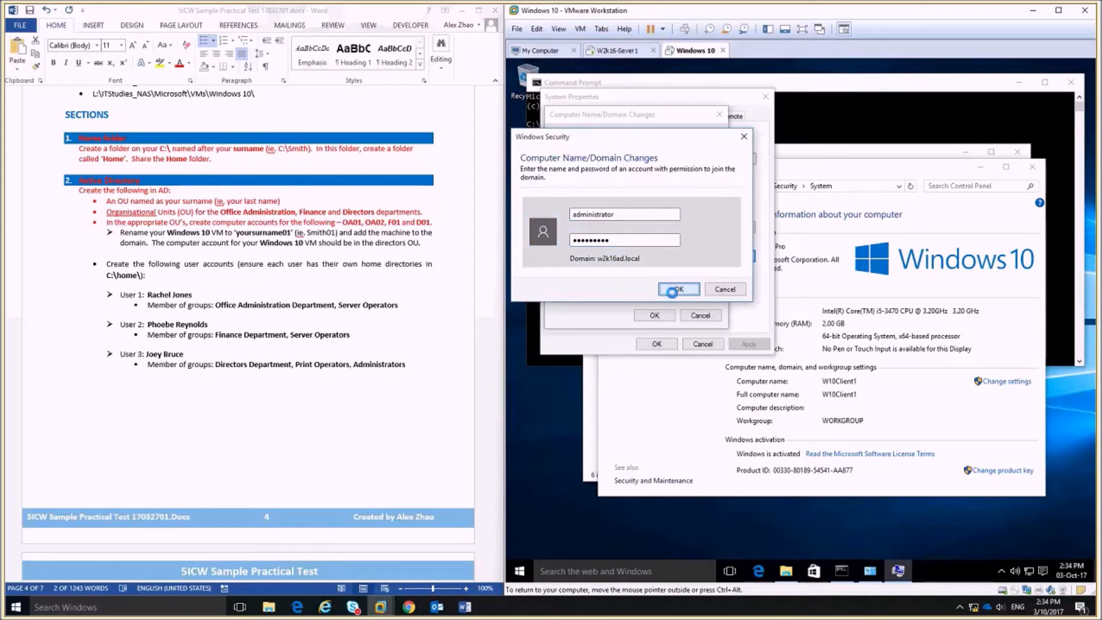
left_click(858, 357)
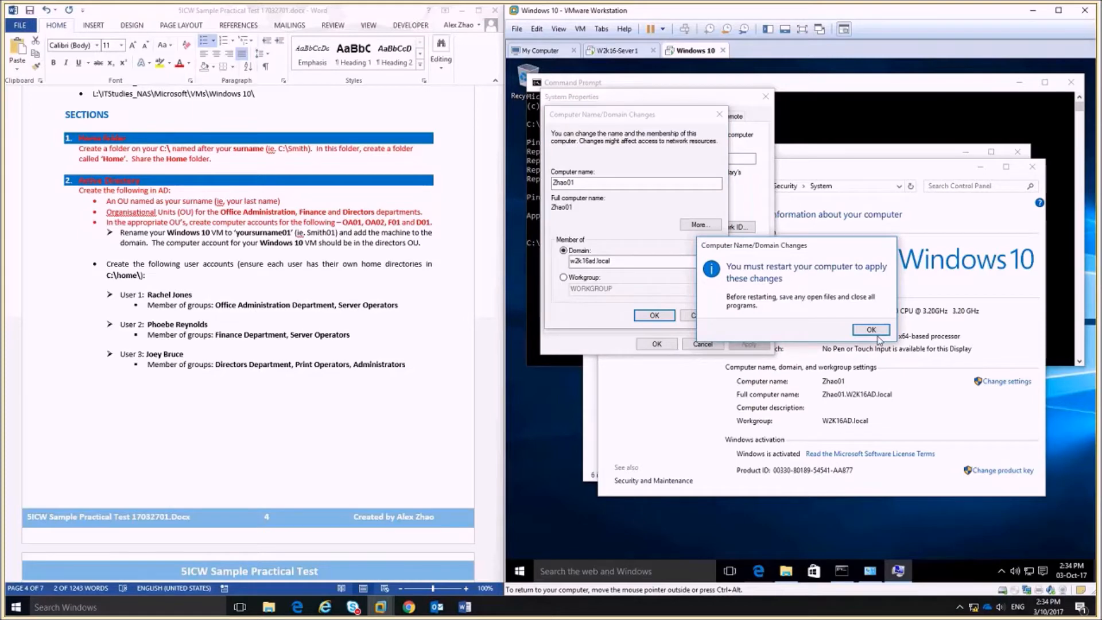
left_click(871, 330)
left_click(803, 326)
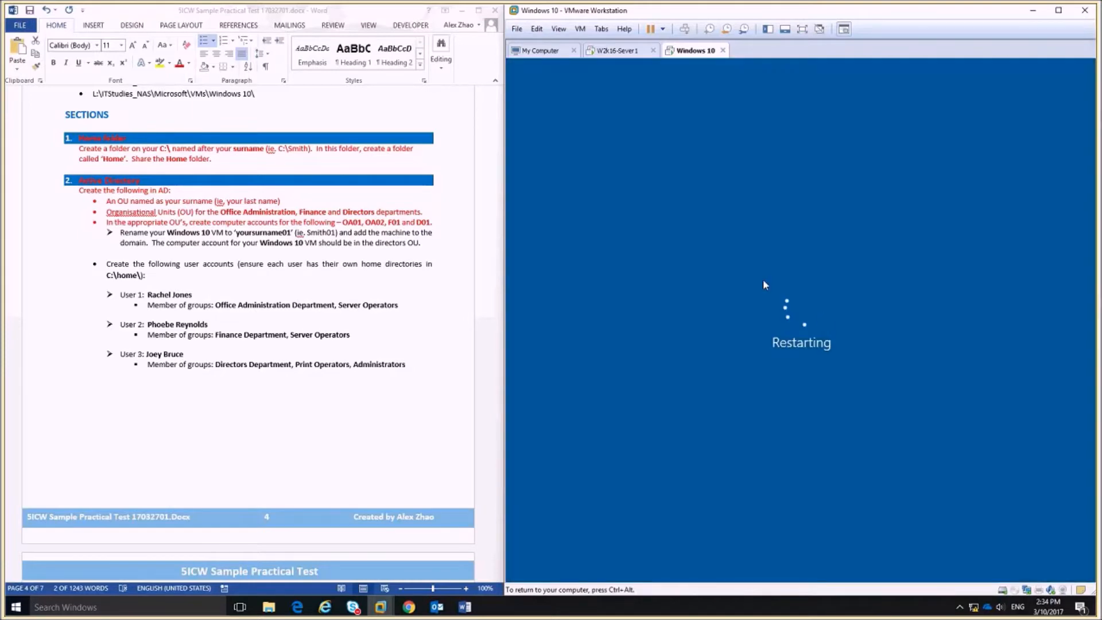
On the server, refresh the Computers container and select the new ZHAO01 account.
left_click(619, 52)
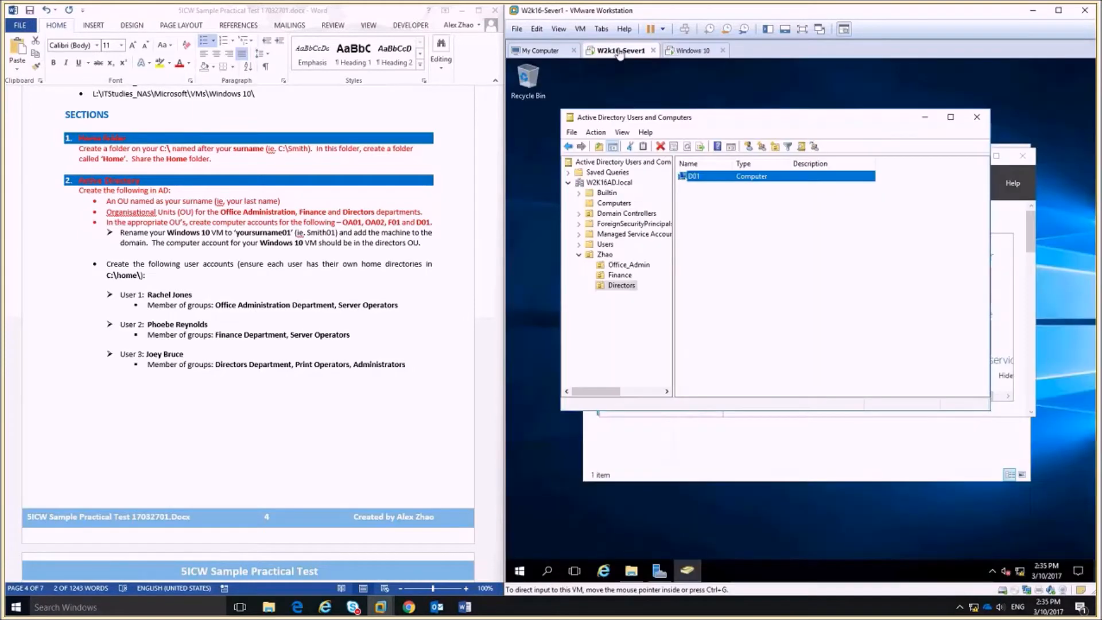
left_click(743, 266)
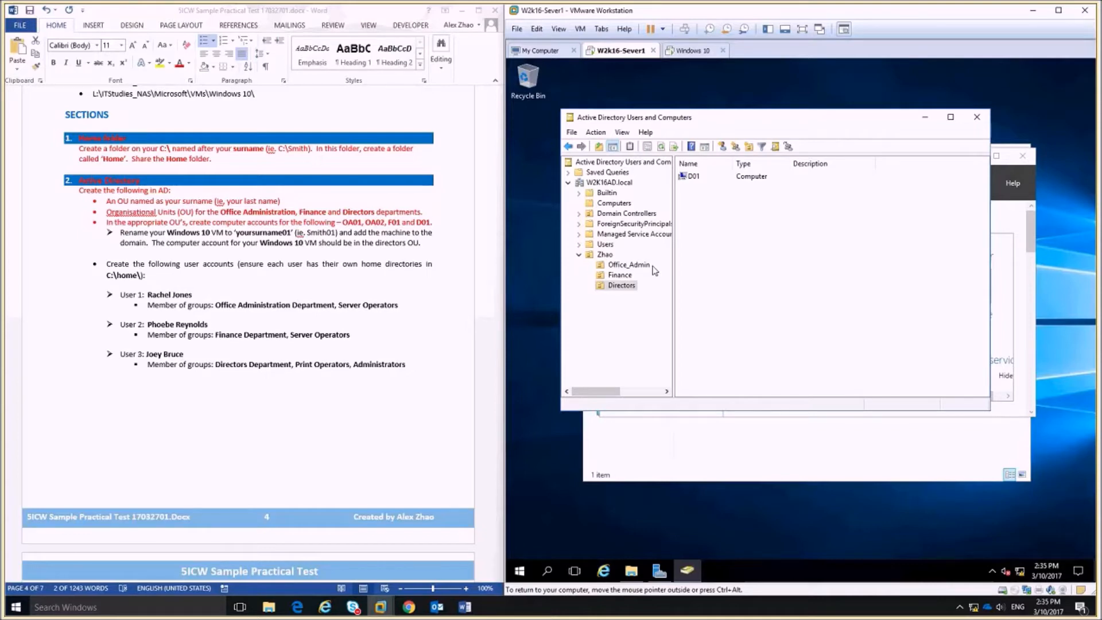
left_click(617, 205)
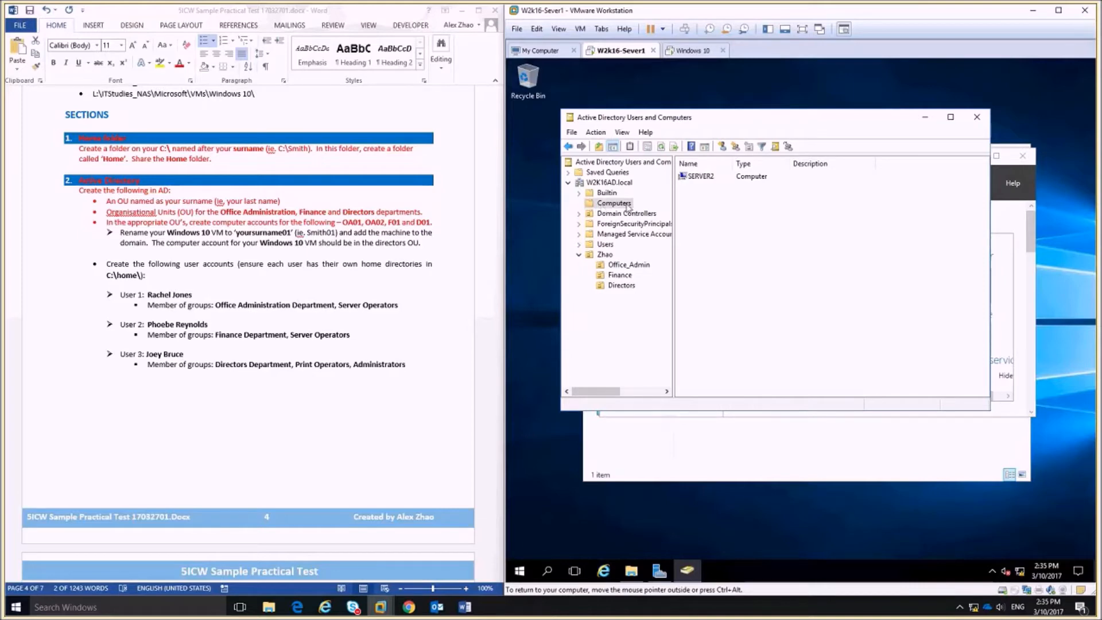
left_click(663, 146)
left_click(701, 188)
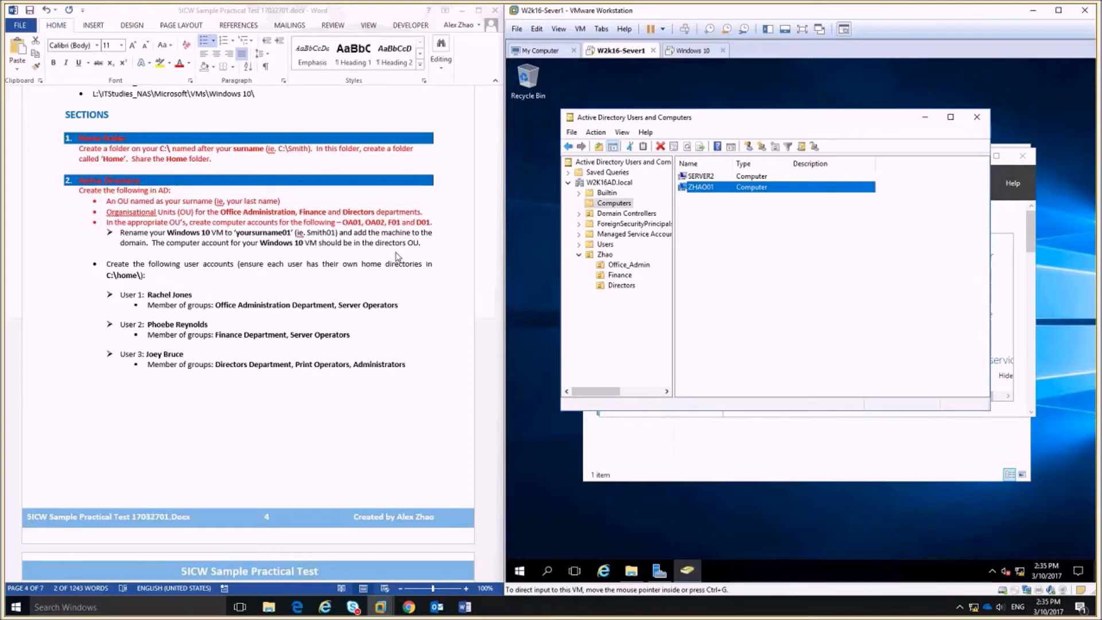
Move the ZHAO01 computer account from Computers into the Directors OU and confirm it.
left_click(723, 222)
left_click(700, 188)
left_click(619, 287)
left_click(610, 204)
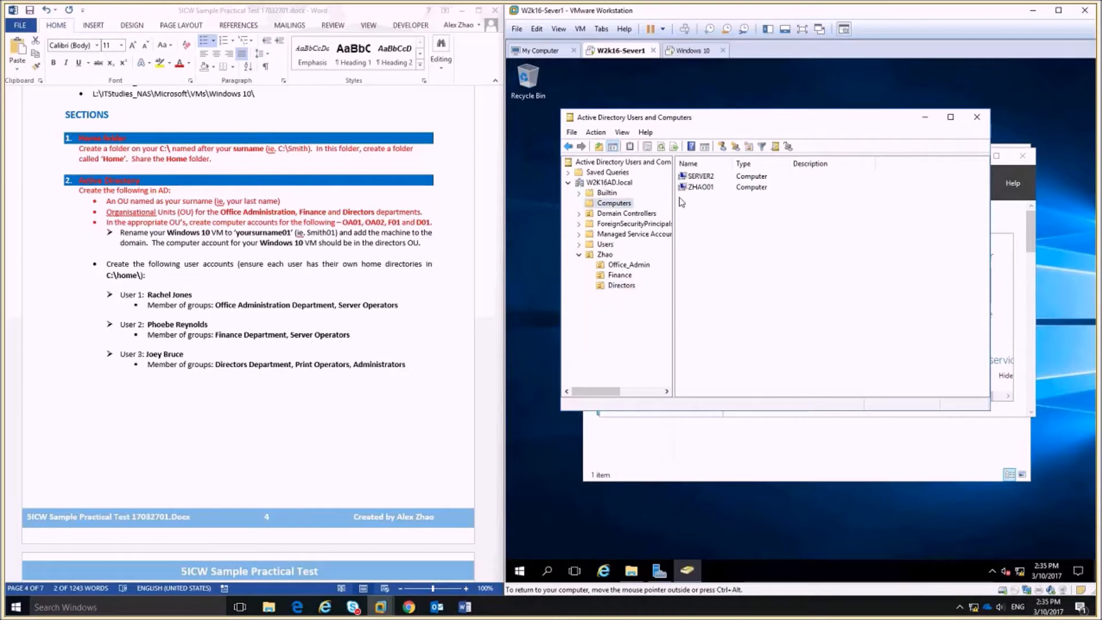
left_click(691, 189)
left_click_drag(691, 189, 621, 285)
left_click(737, 298)
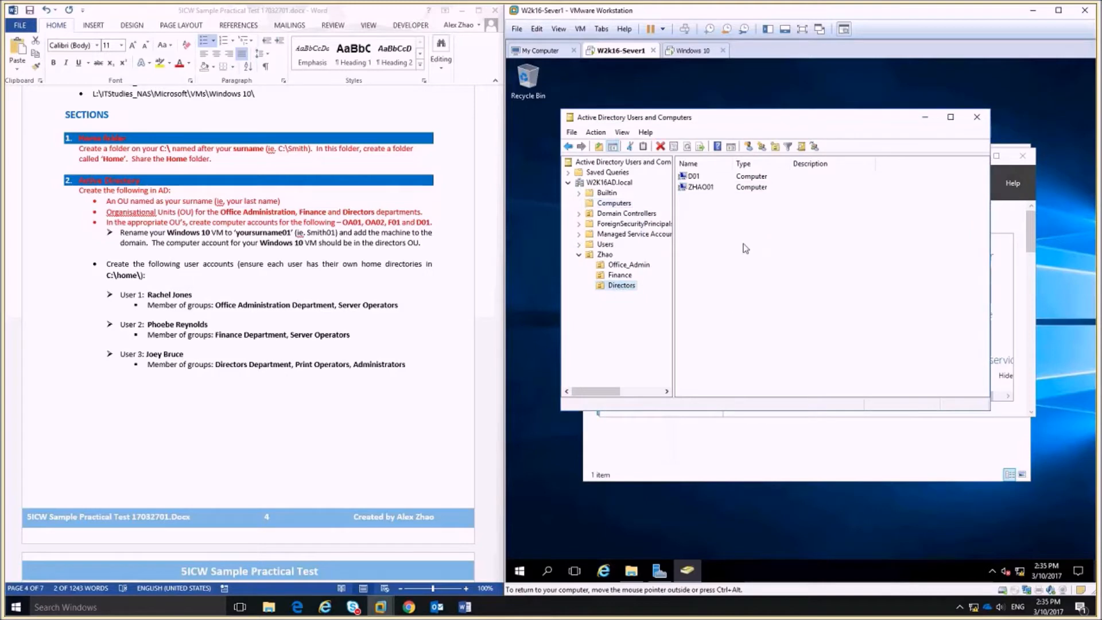
left_click(707, 190)
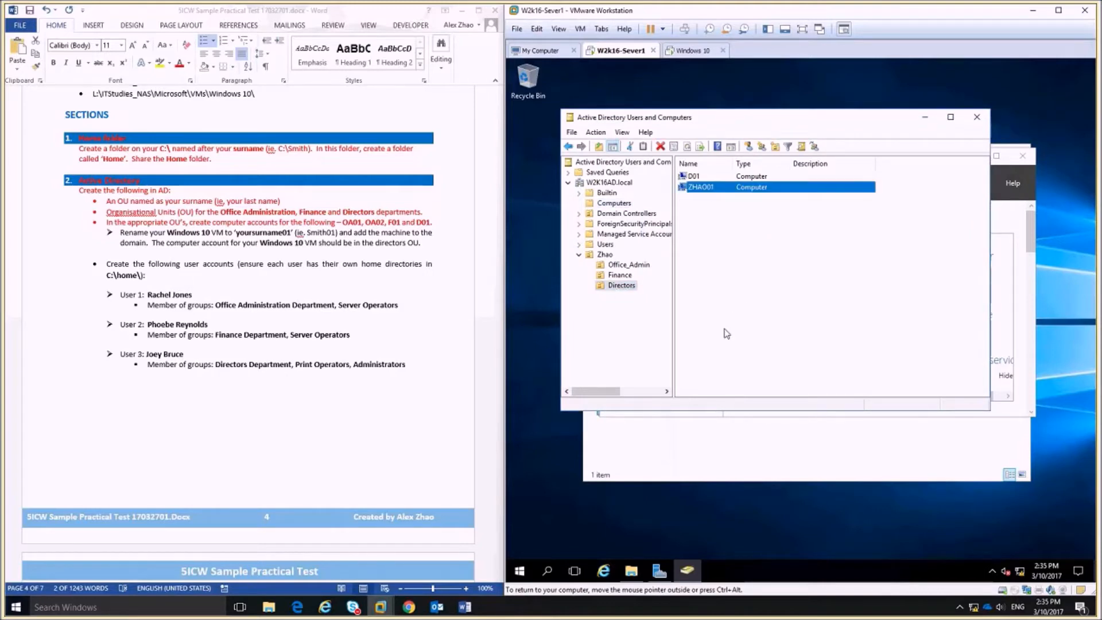
Mark the rename-and-join task in the Word document, then open the Office_Admin OU.
left_click(426, 244)
triple_click(426, 244)
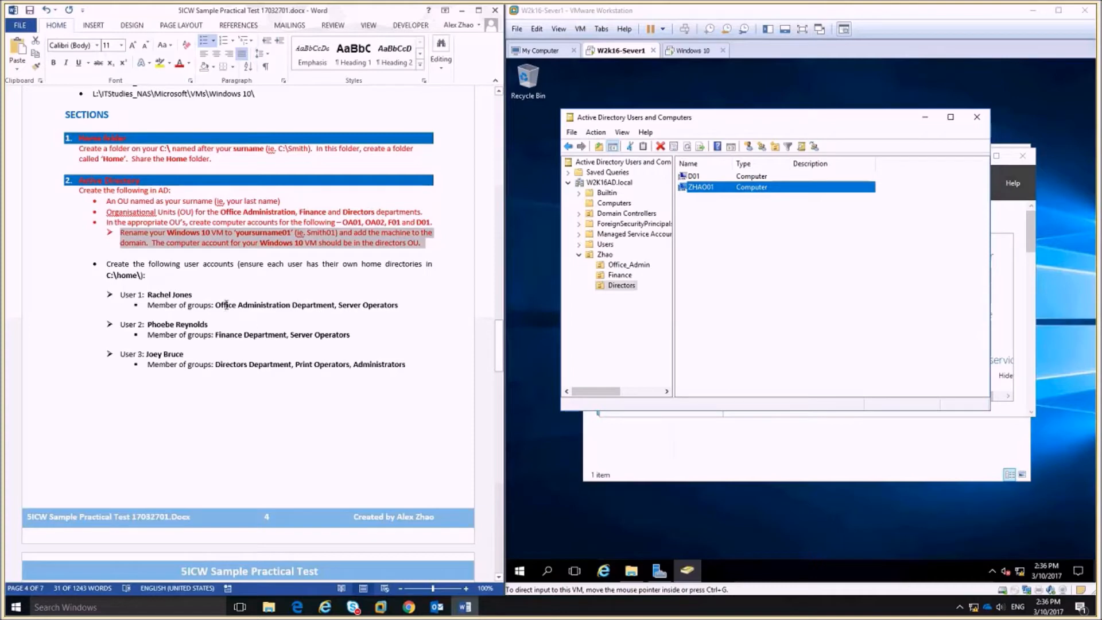
left_click(226, 305)
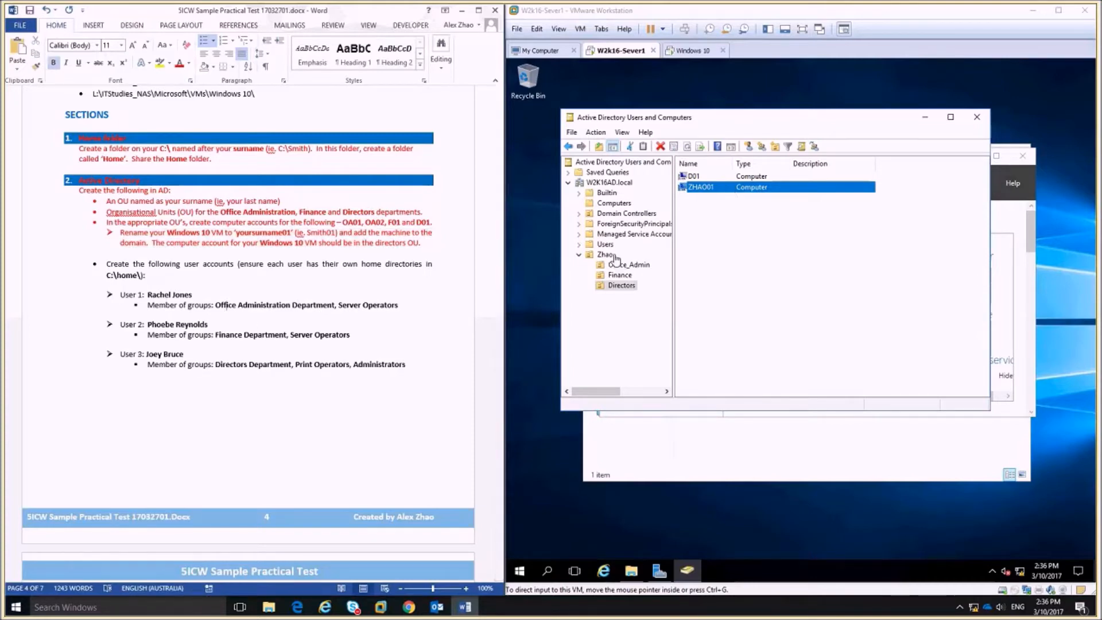
left_click(631, 266)
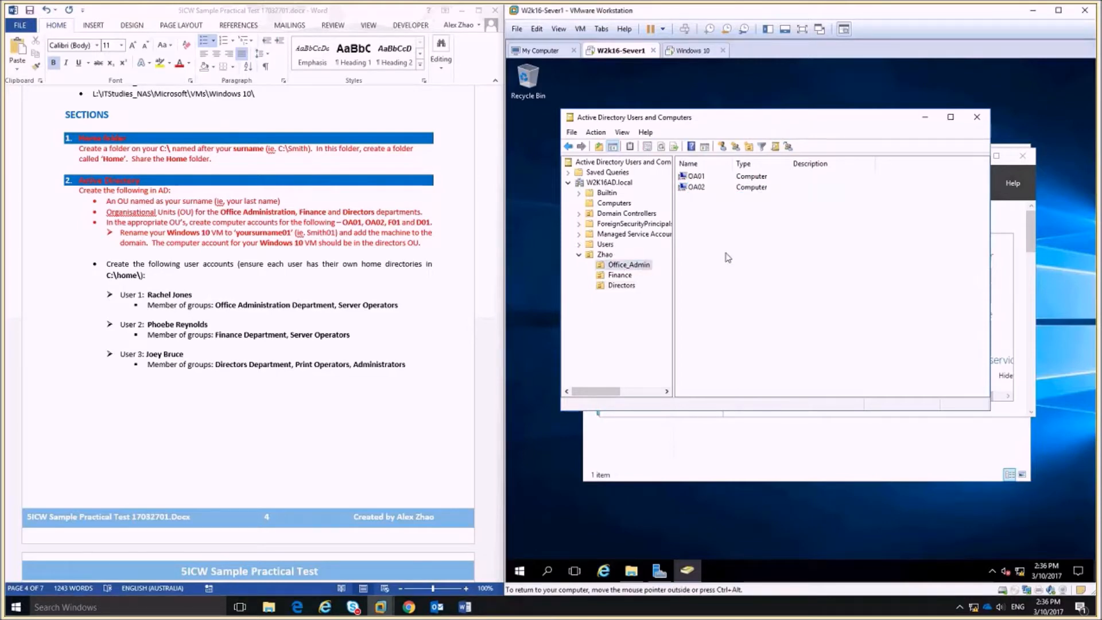
left_click(722, 146)
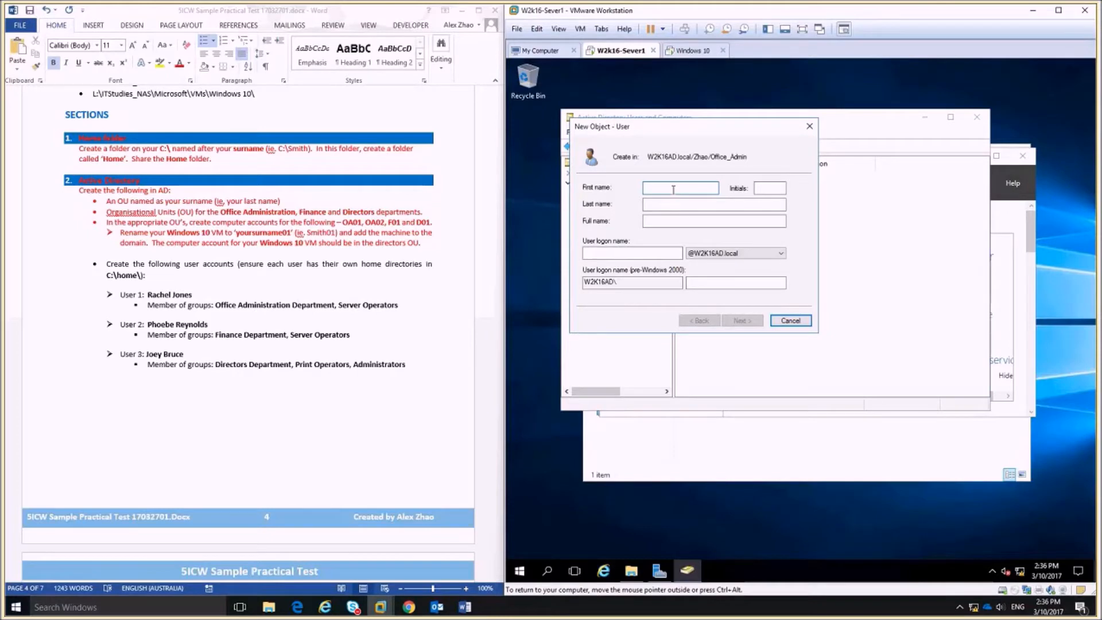
key("Tab")
key("Tab")
left_click(594, 251)
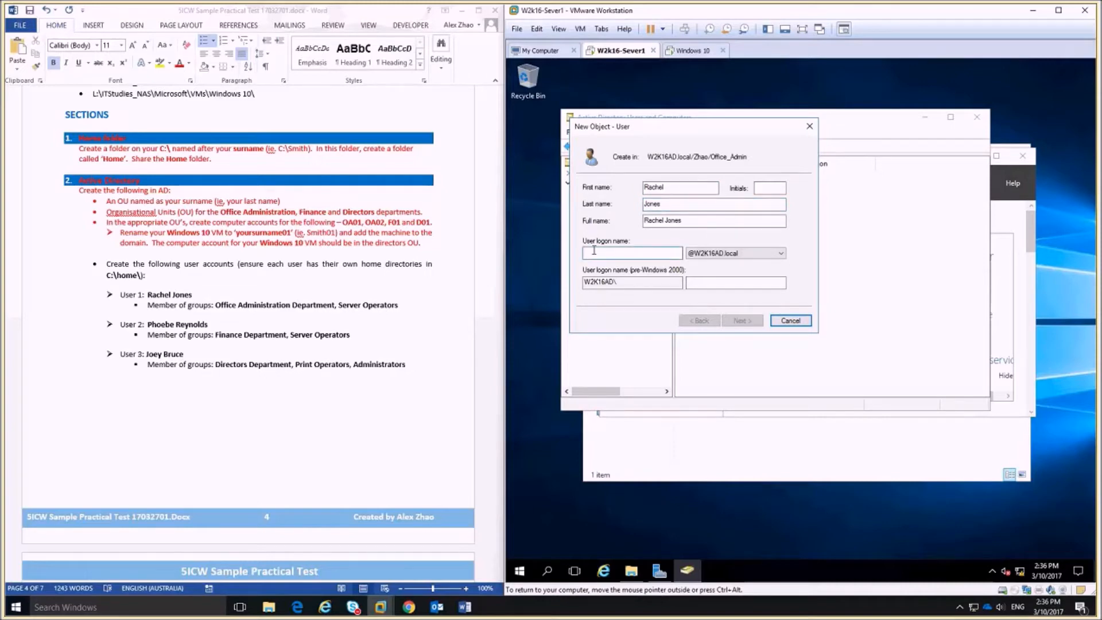
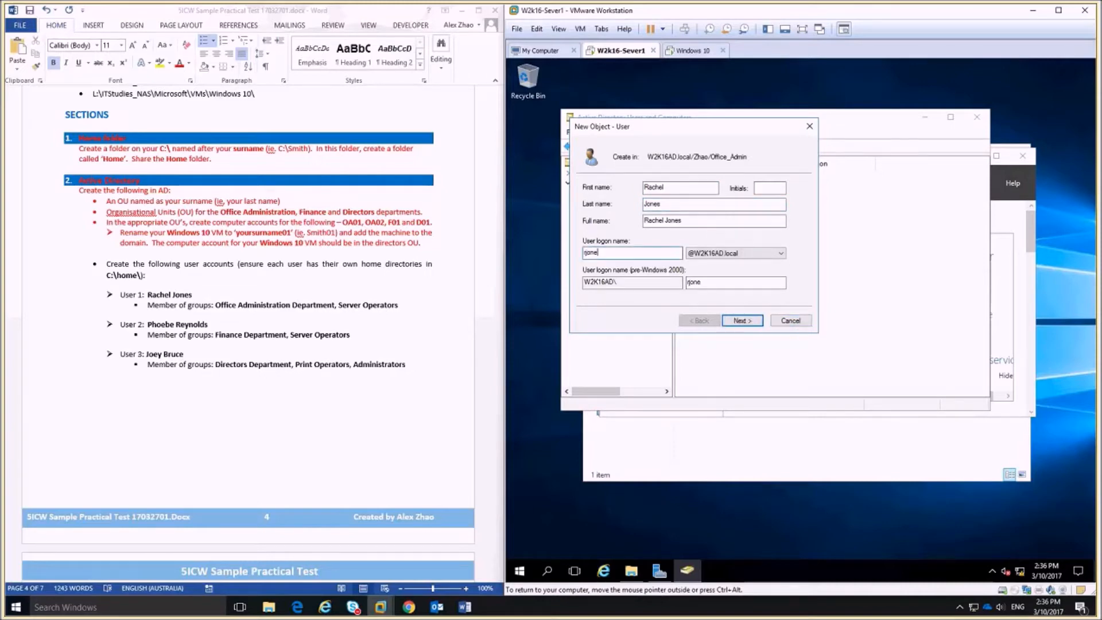
Set and confirm the user's password with no forced change at next logon, then finish.
left_click(742, 320)
left_click(606, 224)
left_click(671, 190)
type("Pa$$w0rd")
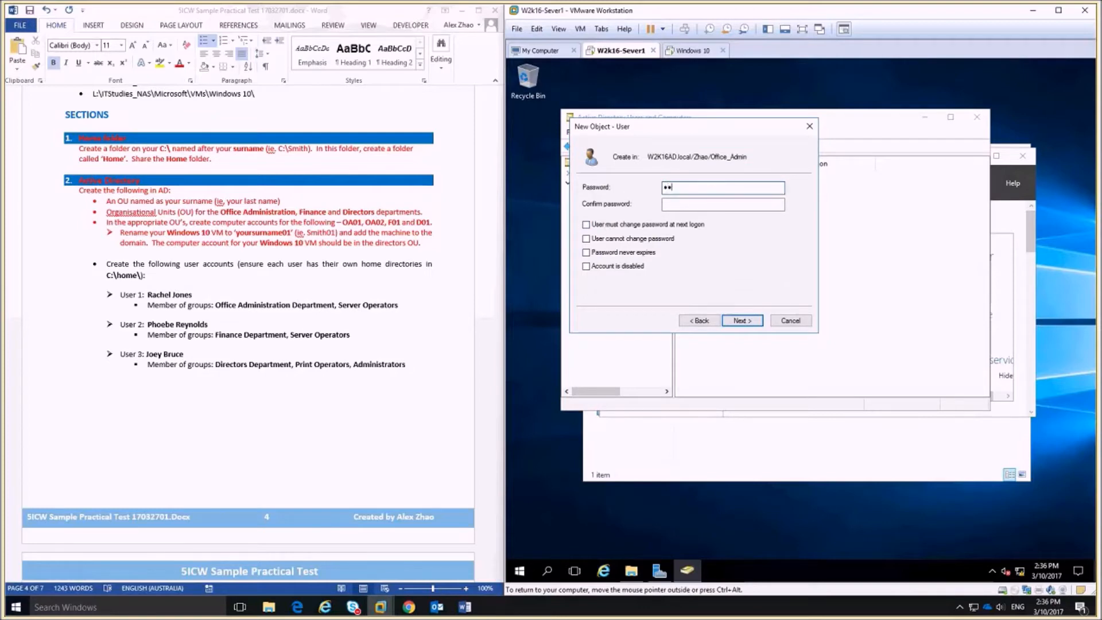
type("1")
key("Tab")
type("Pa$$w0rd1")
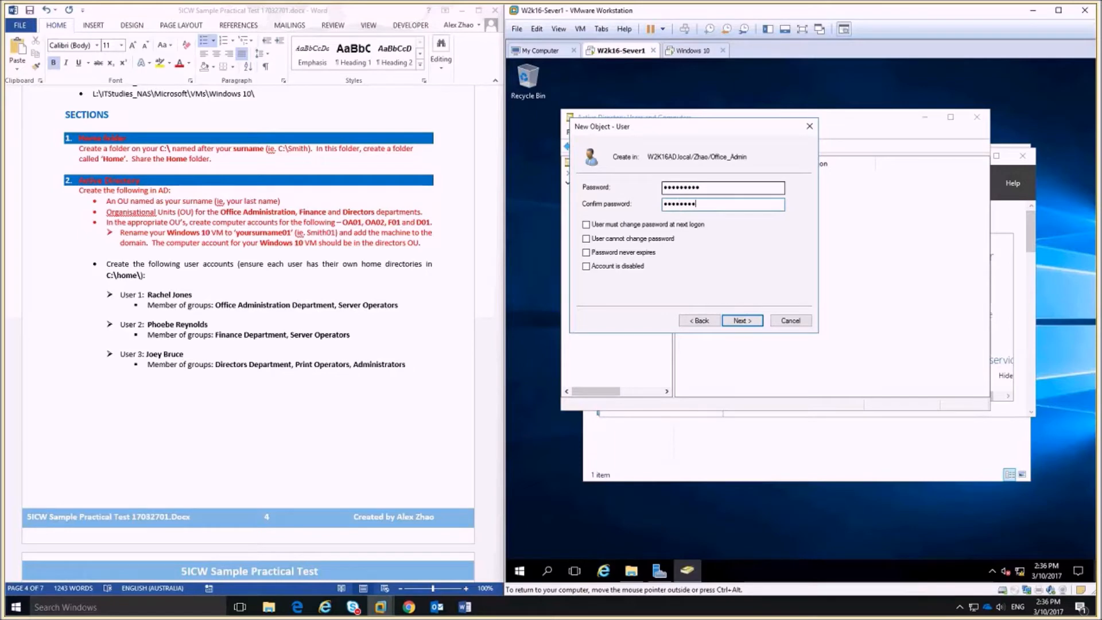
left_click(586, 225)
left_click(587, 226)
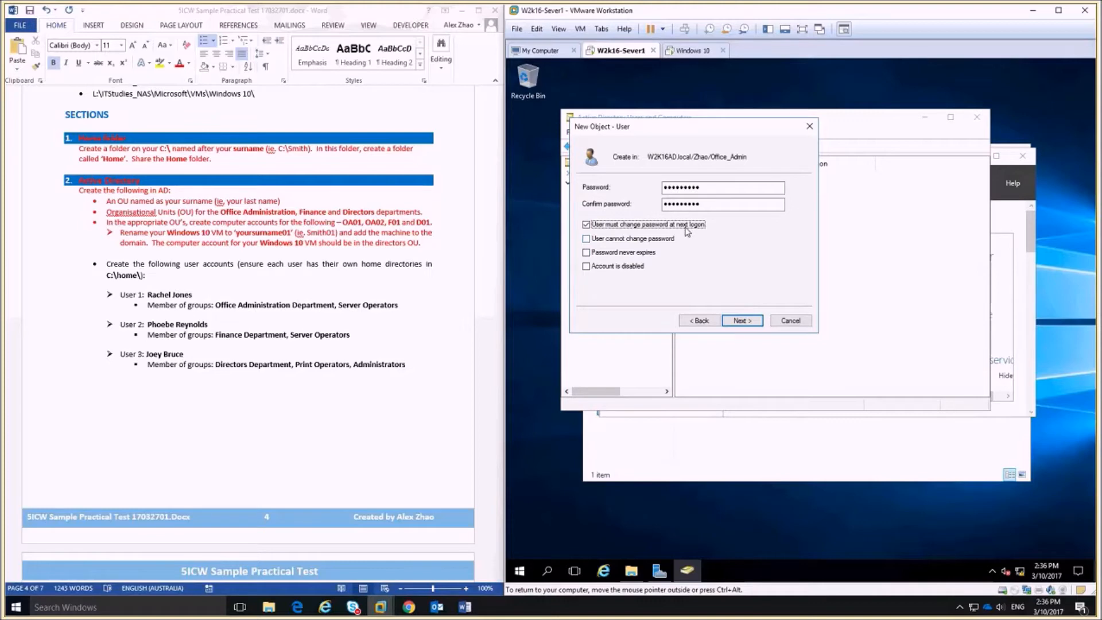
left_click(586, 225)
left_click(749, 325)
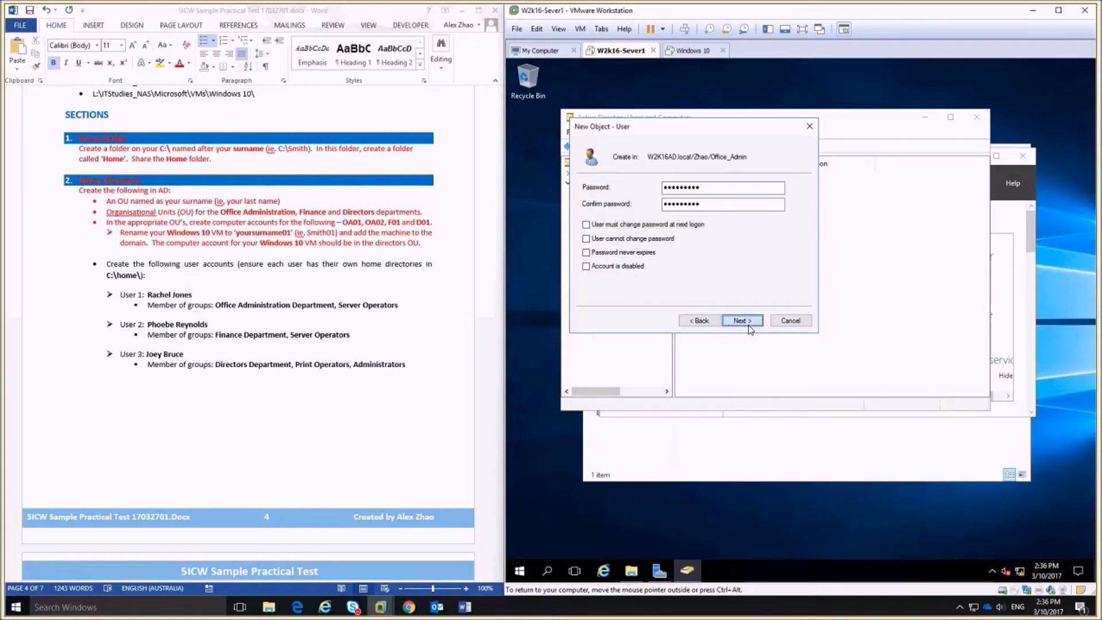
left_click(742, 320)
left_click(742, 321)
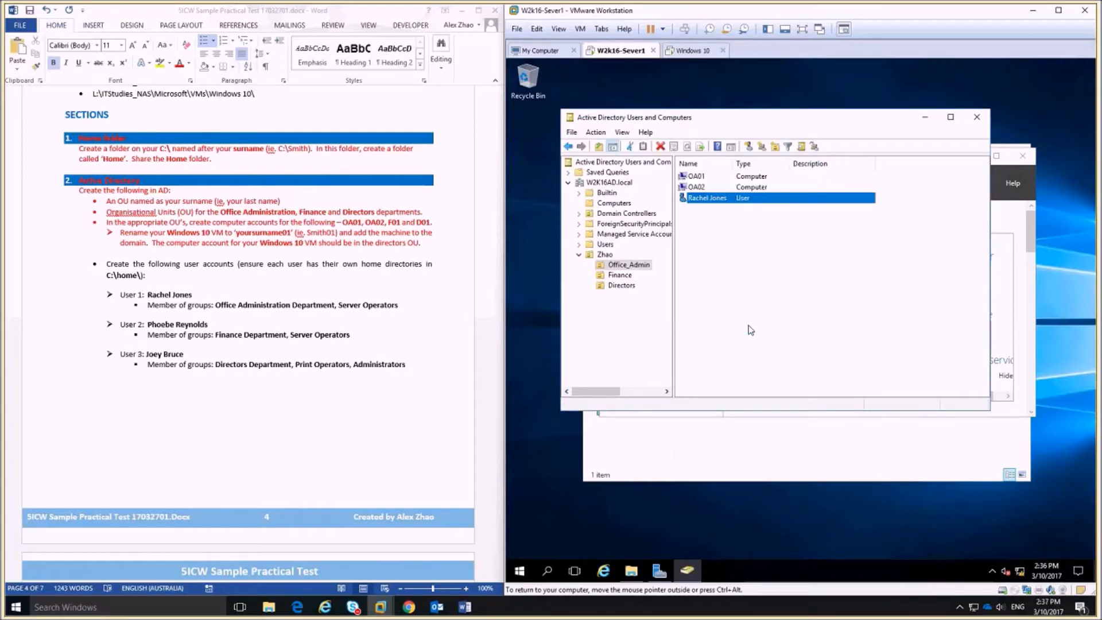
Mark the Office Administration Department and Server Operators requirements in the task document.
left_click(287, 313)
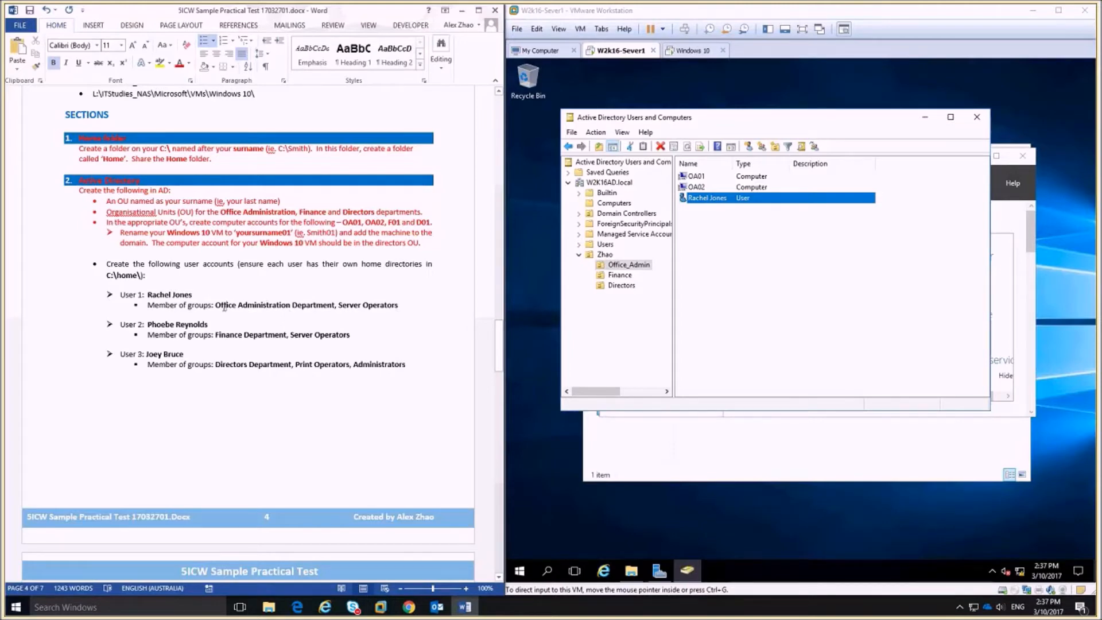
left_click_drag(225, 306, 334, 305)
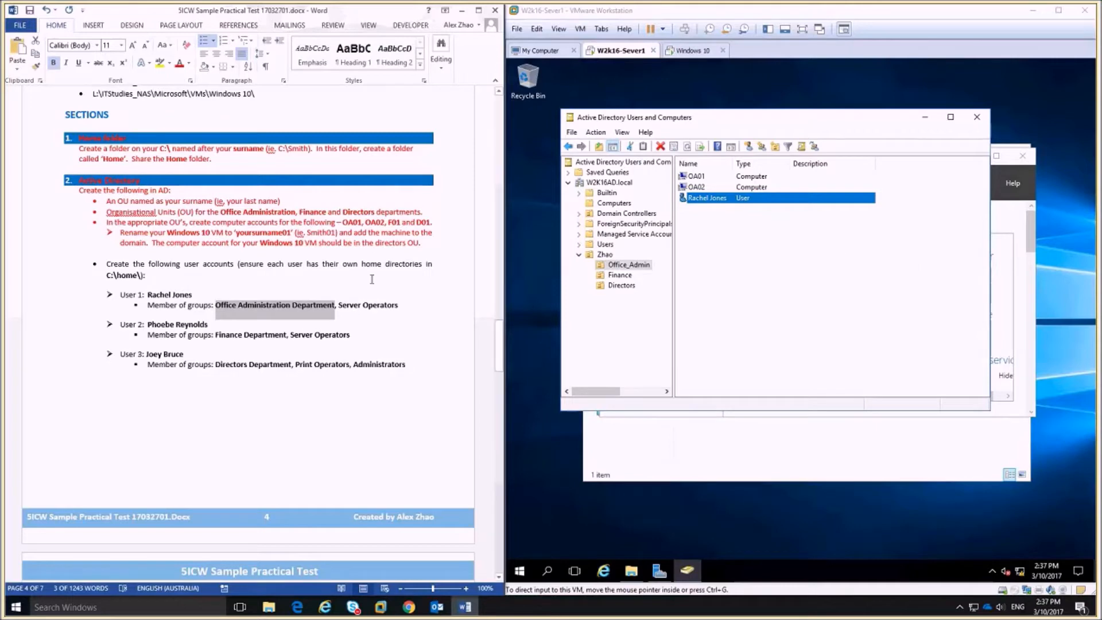
left_click_drag(397, 303, 338, 303)
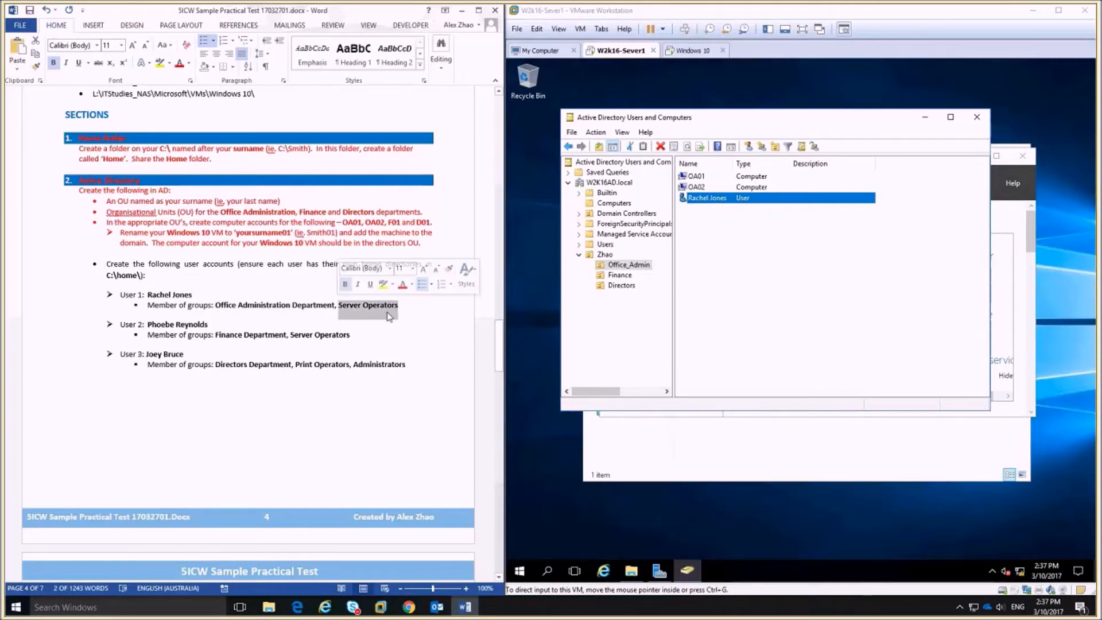
Open the Builtin container, inspect Server Operators' properties without changes, and maximize the ADUC window.
left_click(888, 276)
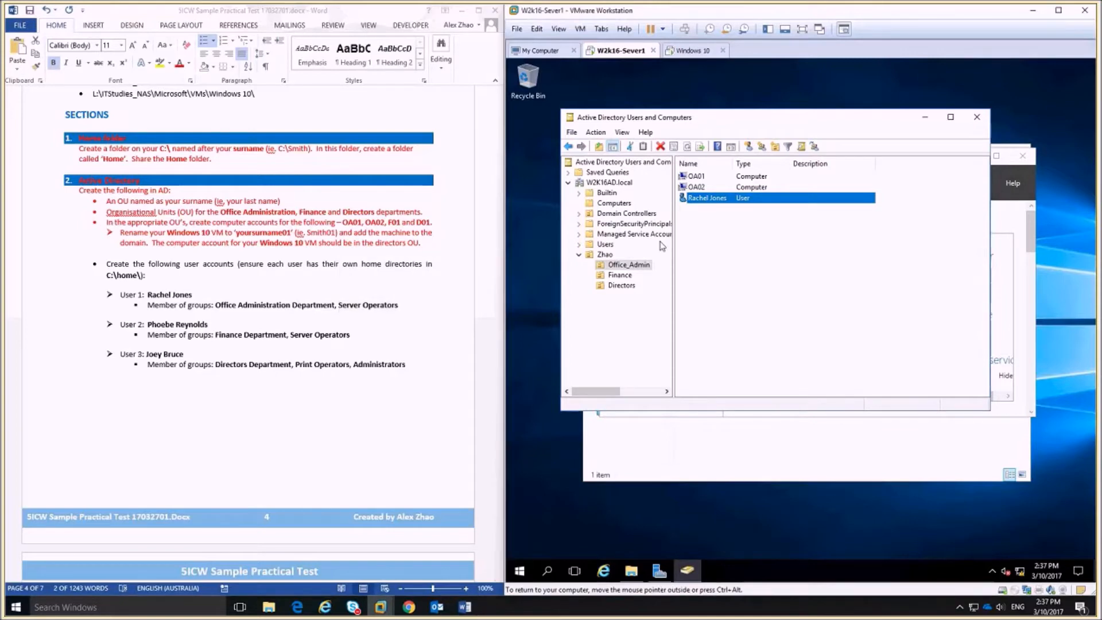
left_click(603, 193)
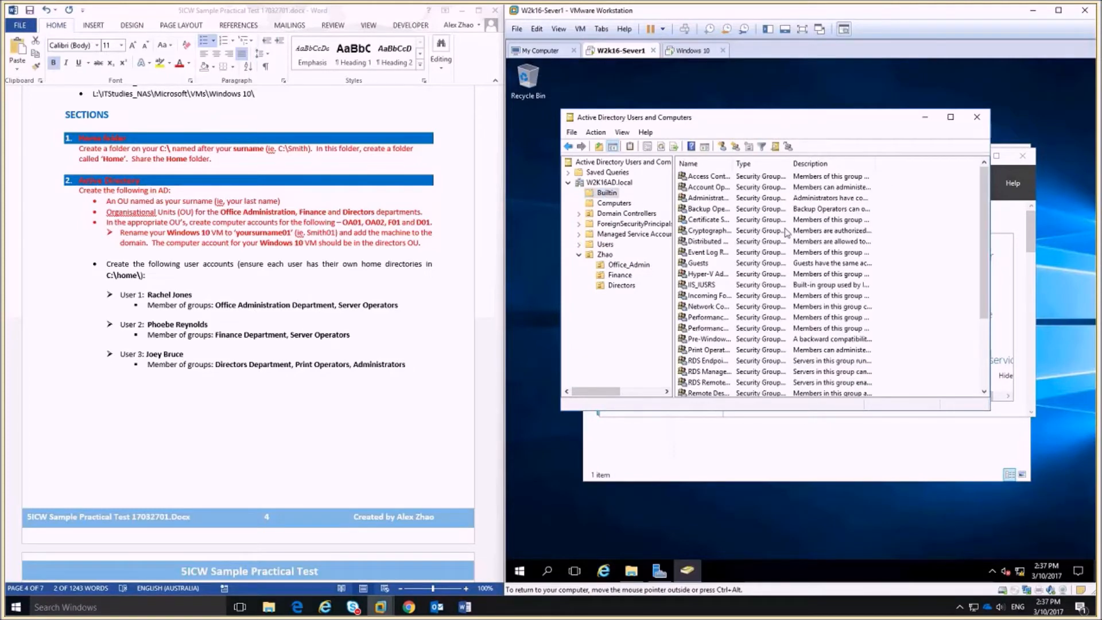
scroll(750, 281, "down", 2)
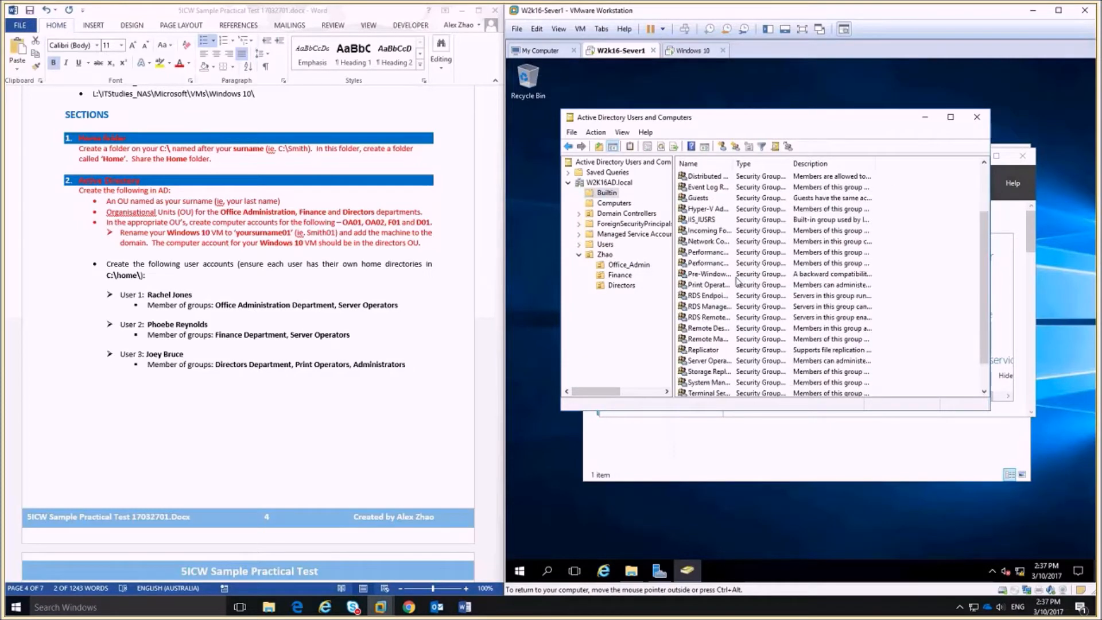
left_click(744, 360)
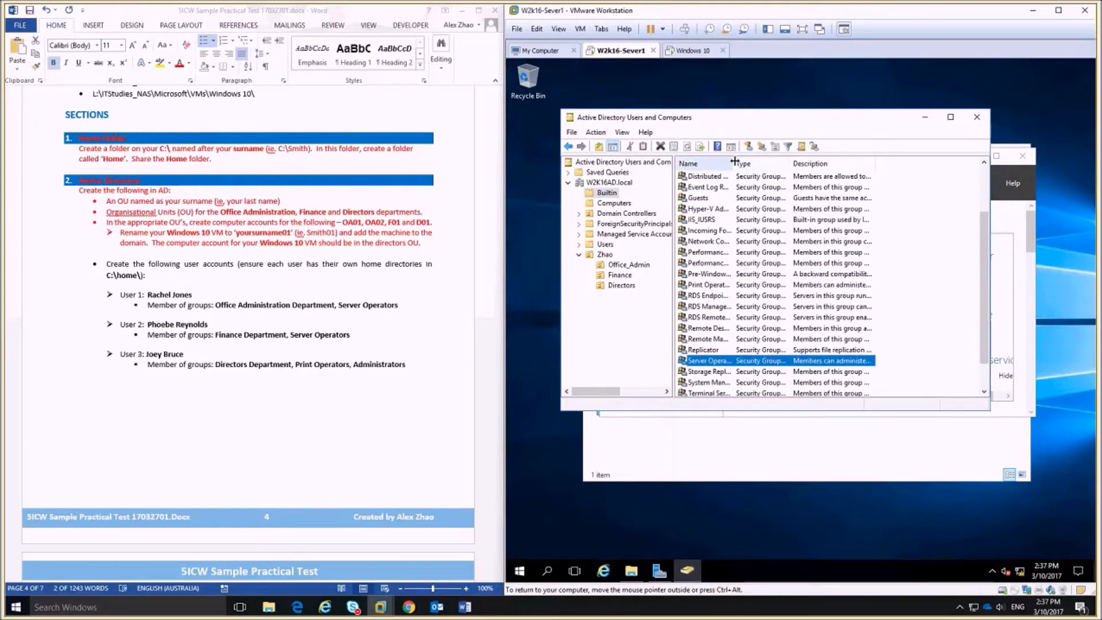
double_click(735, 161)
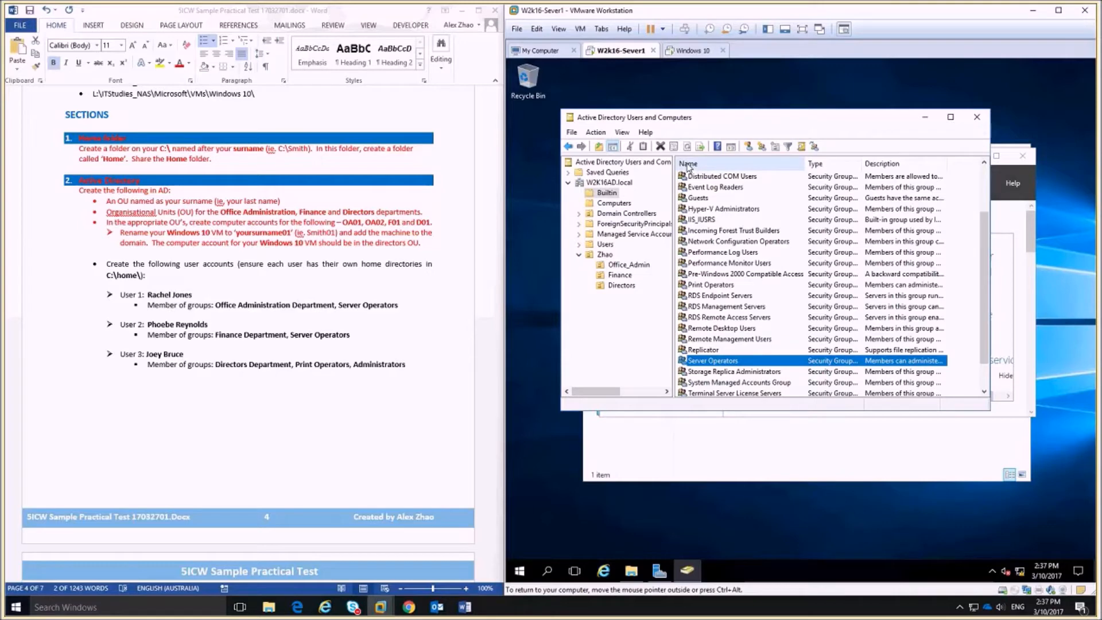
double_click(797, 365)
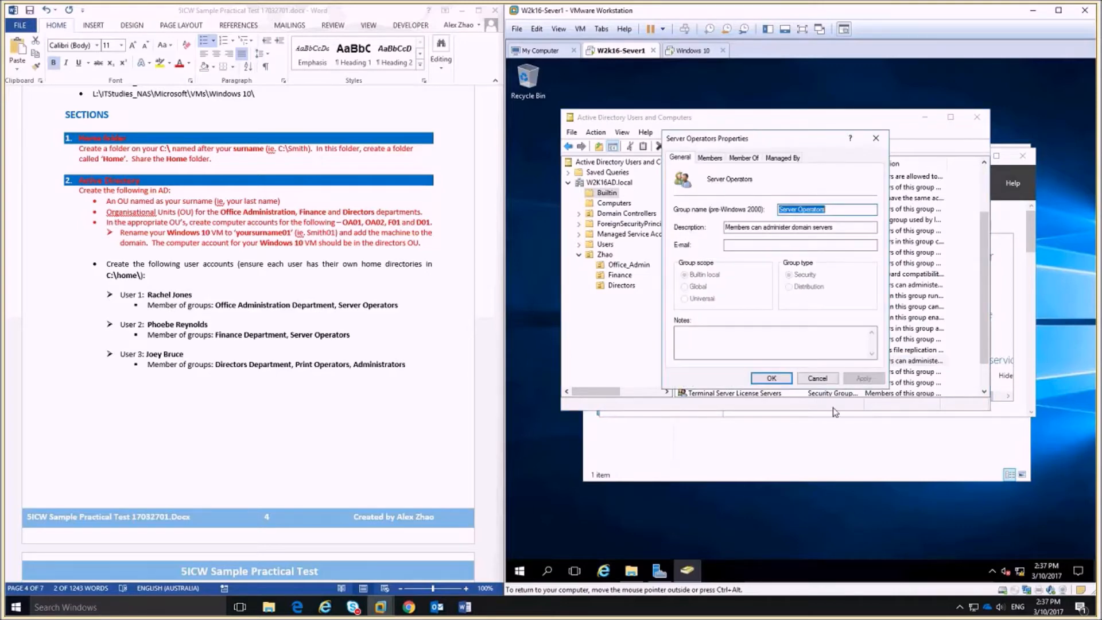
left_click(820, 381)
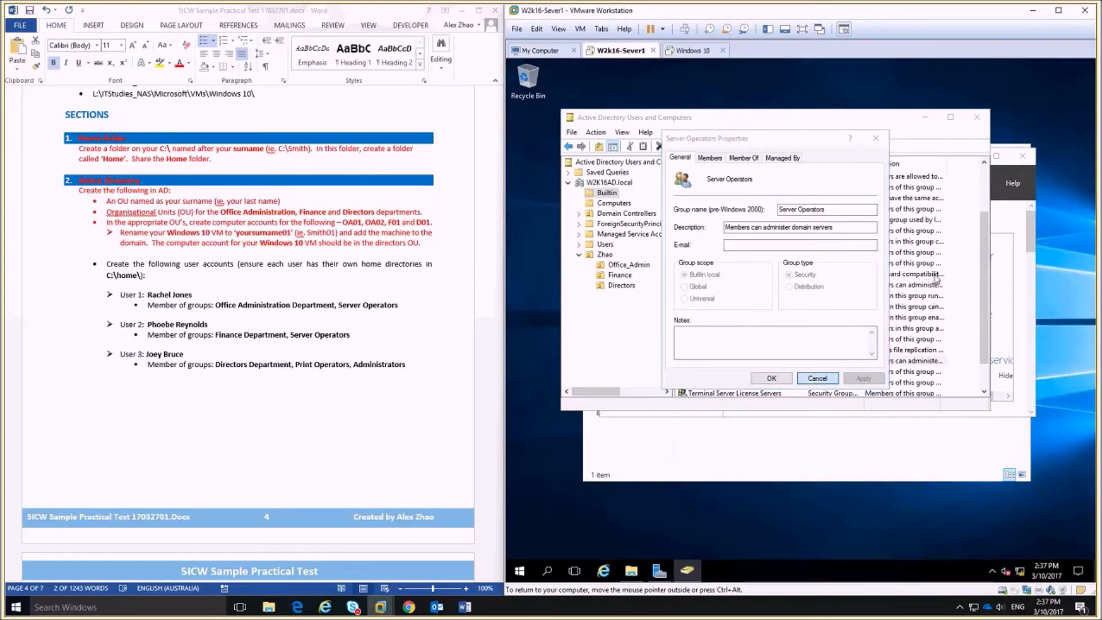
left_click(951, 117)
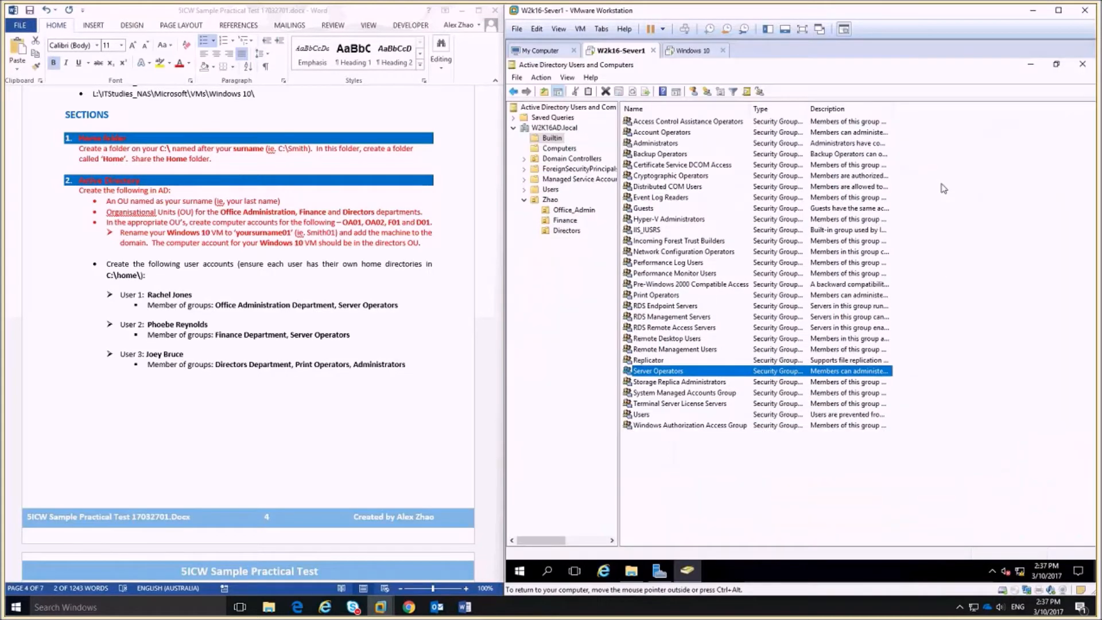
double_click(891, 107)
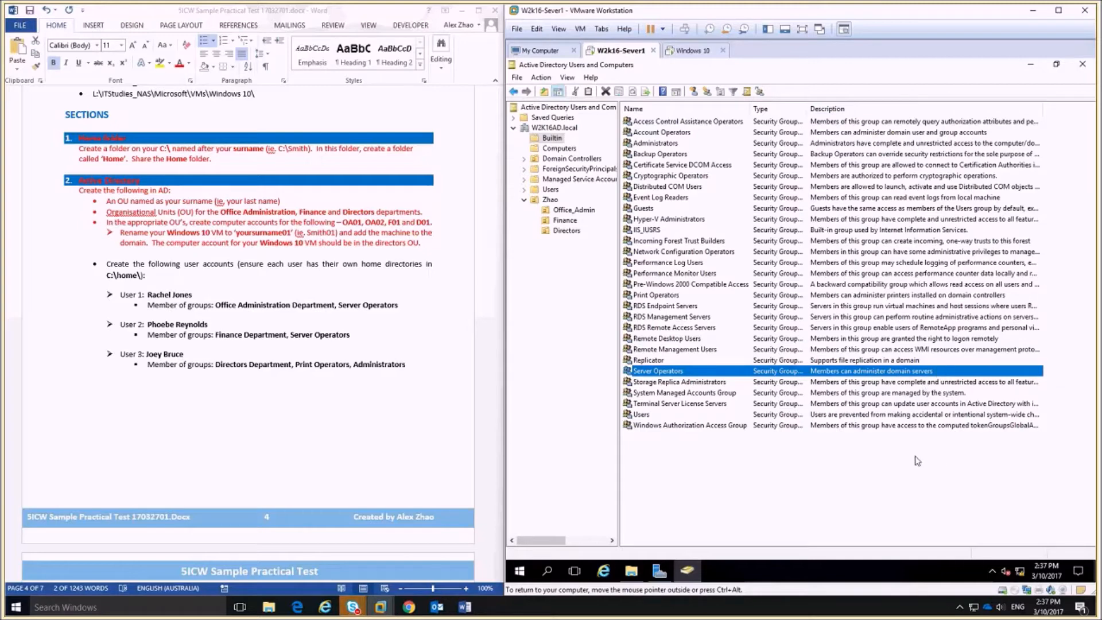
left_click(574, 210)
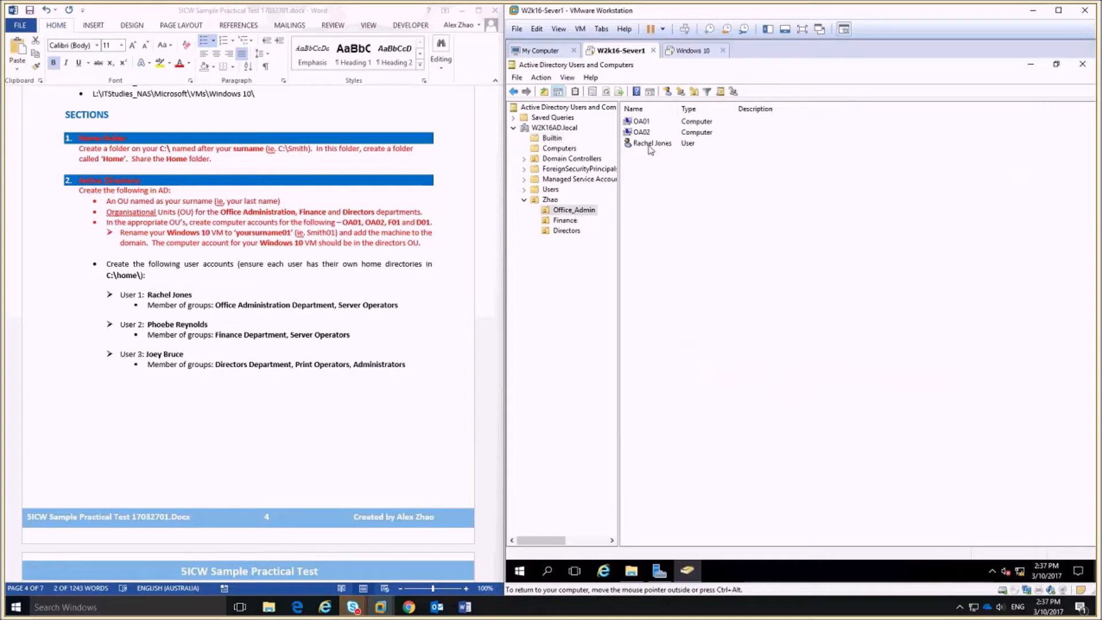
left_click(652, 144)
right_click(651, 144)
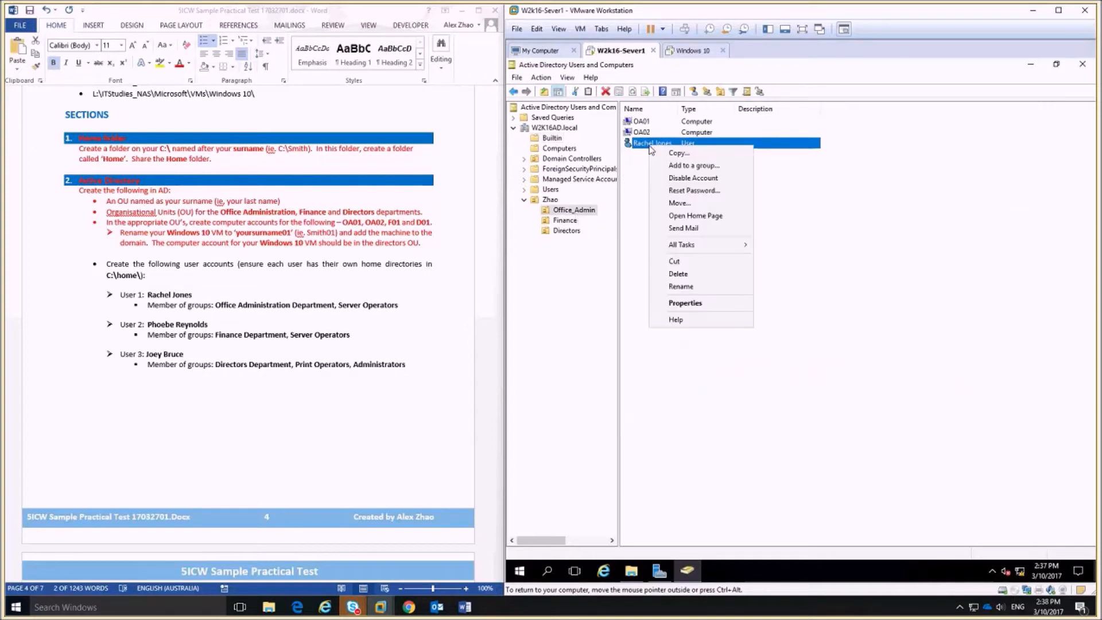
left_click(696, 303)
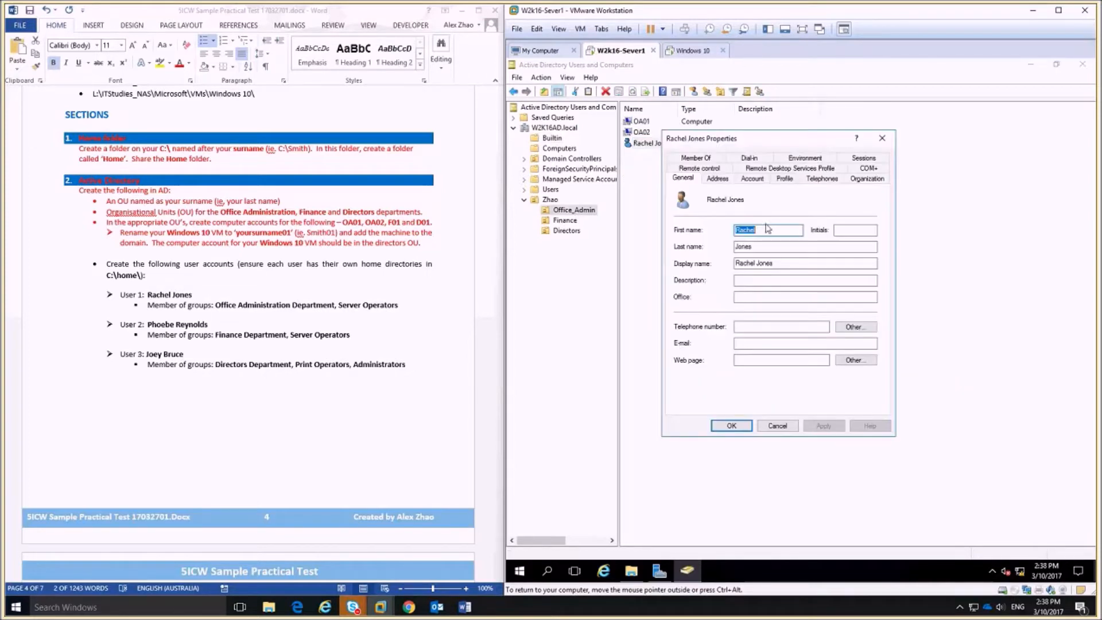
left_click(696, 157)
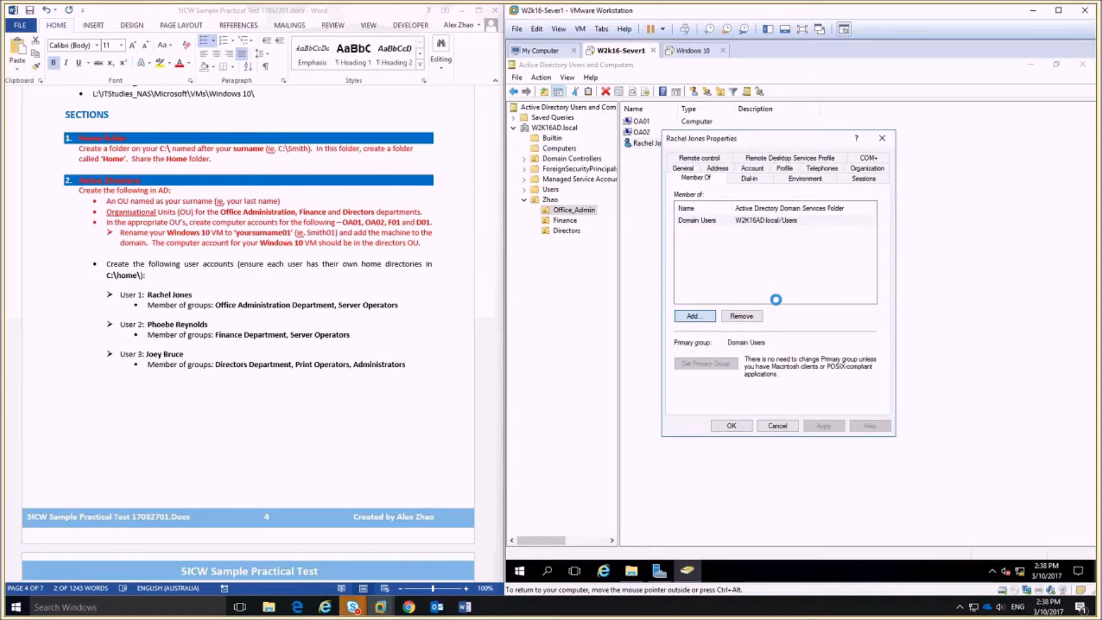
key("Return")
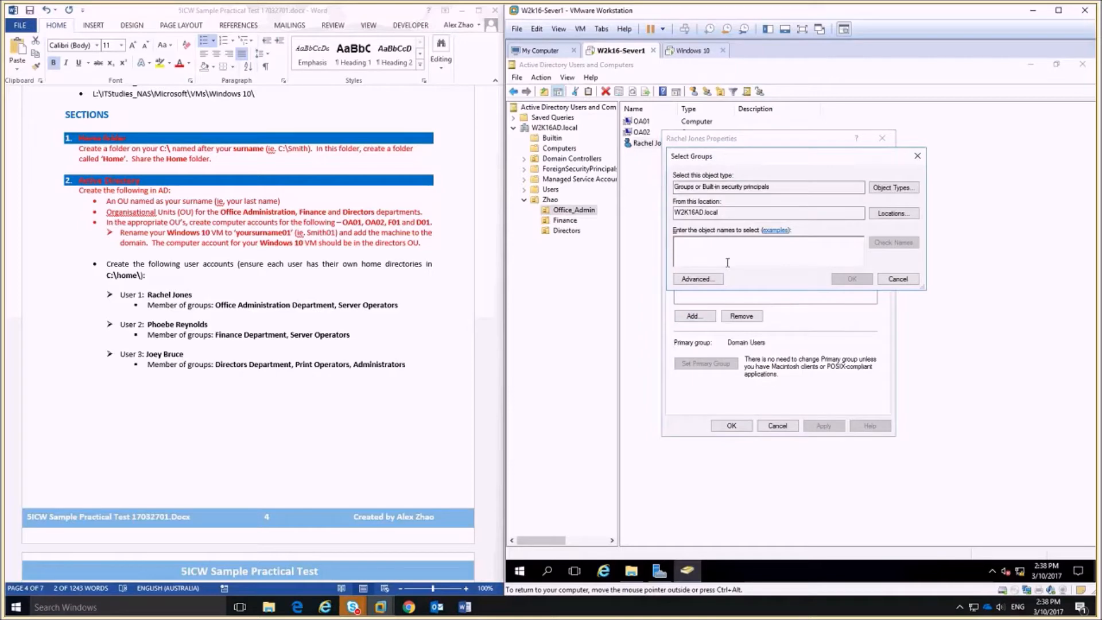
type("ser")
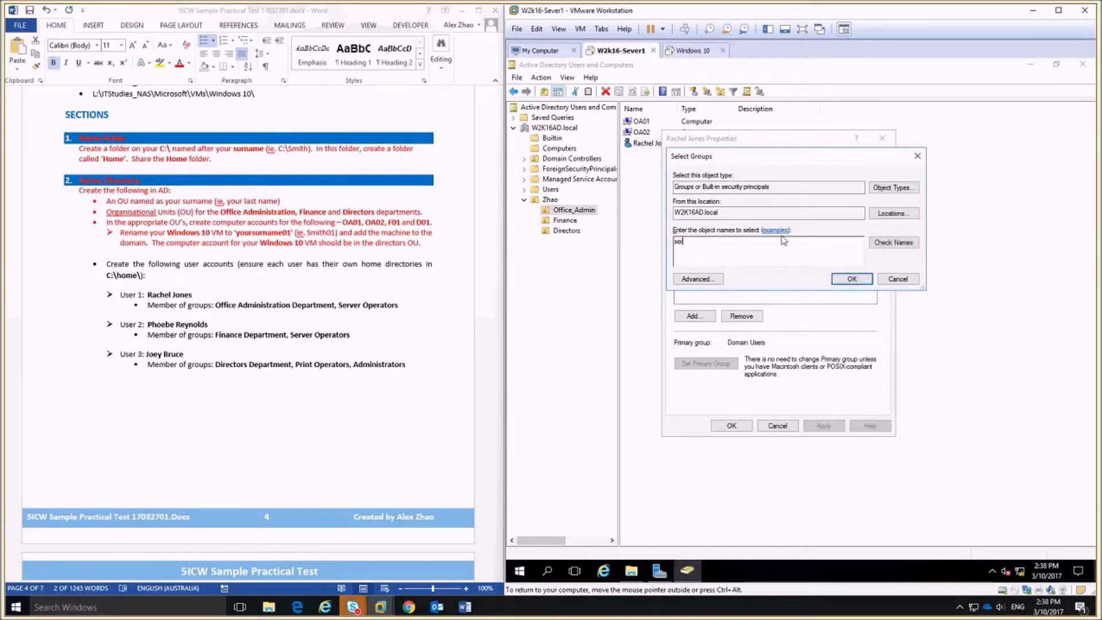
left_click(894, 242)
left_click(854, 280)
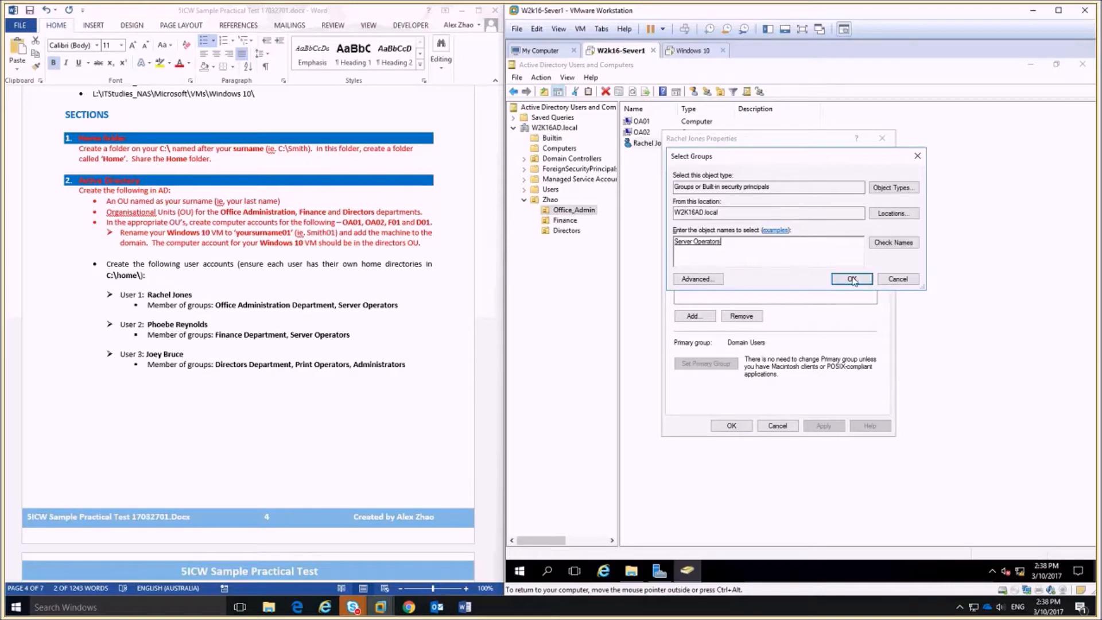
left_click(710, 283)
key("Return")
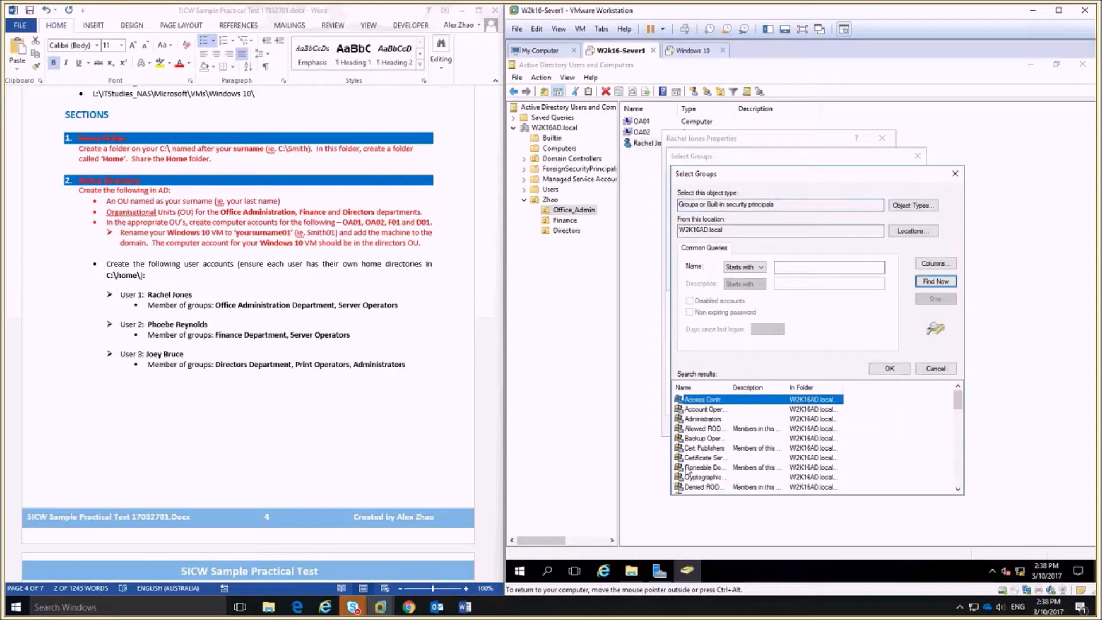
left_click(936, 369)
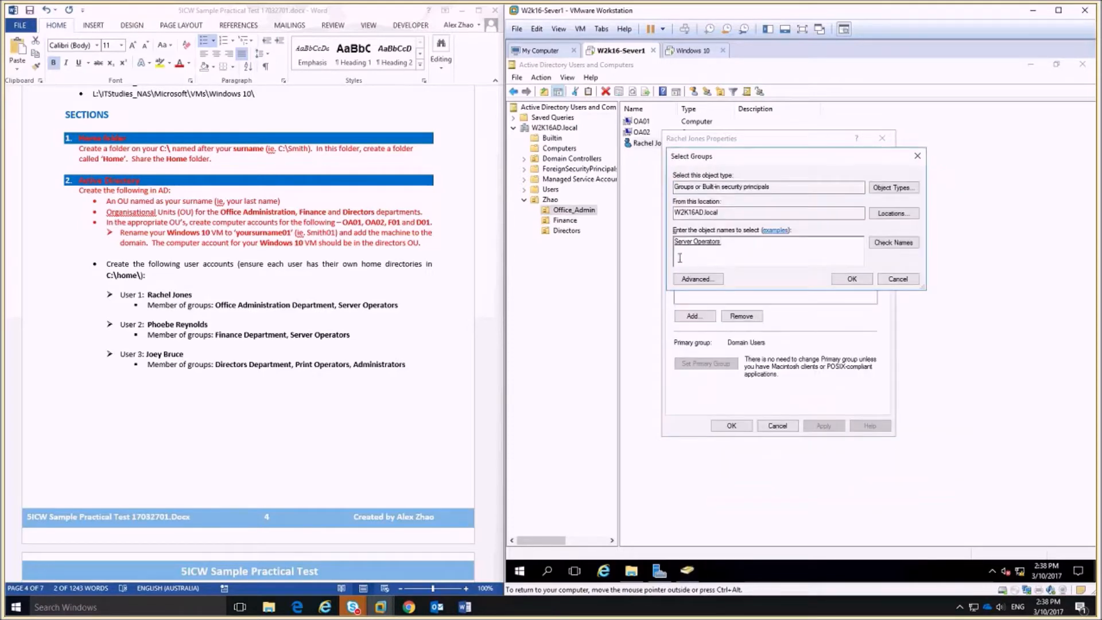
left_click(852, 279)
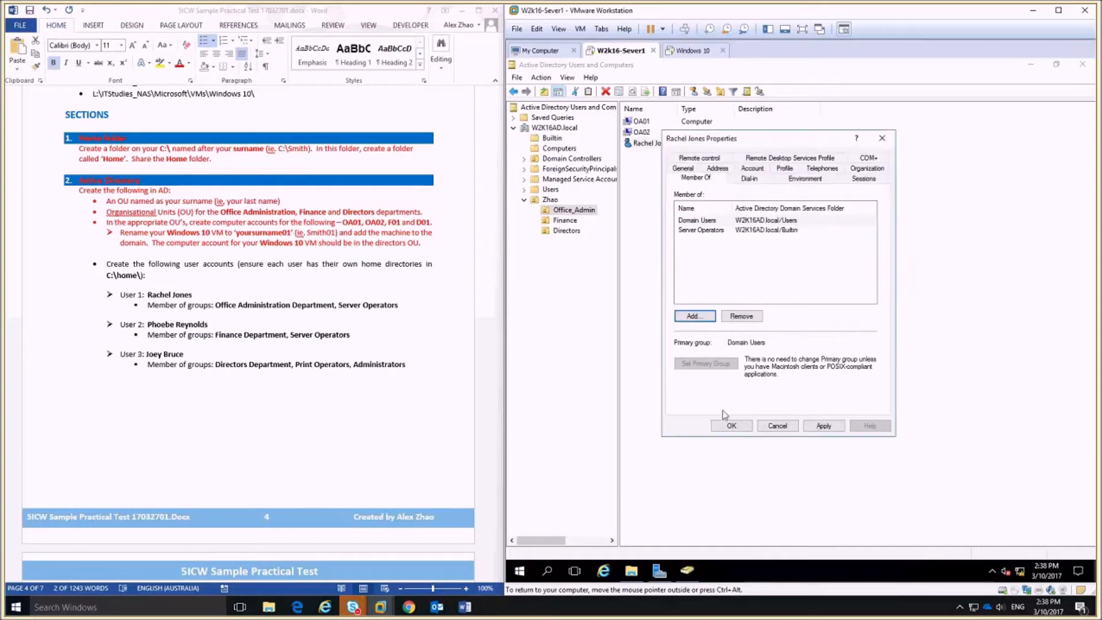
left_click(726, 426)
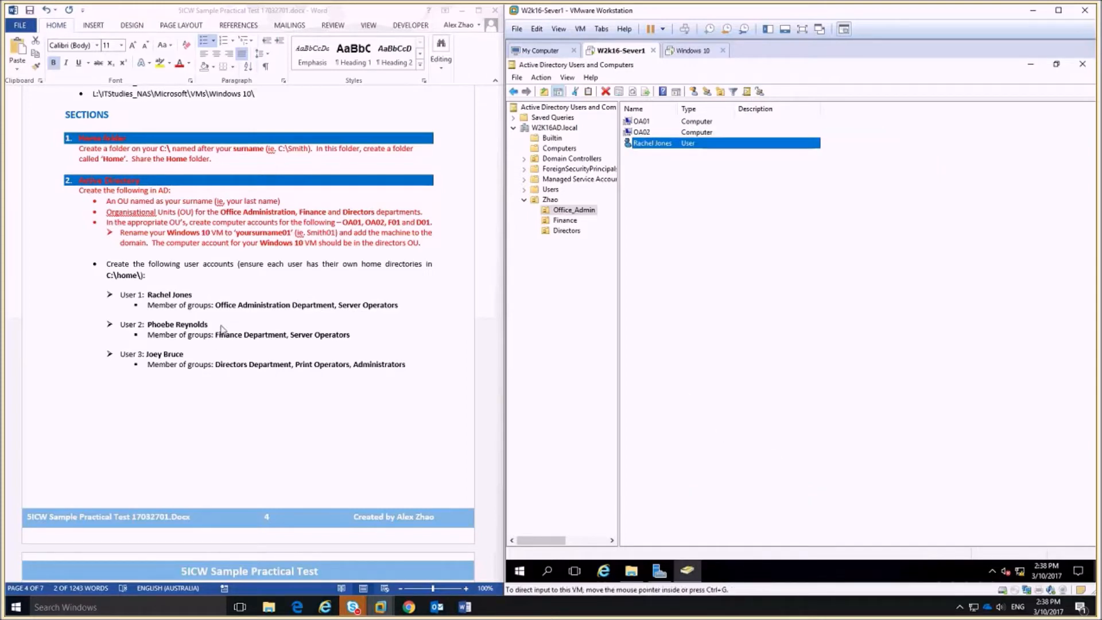
left_click(571, 222)
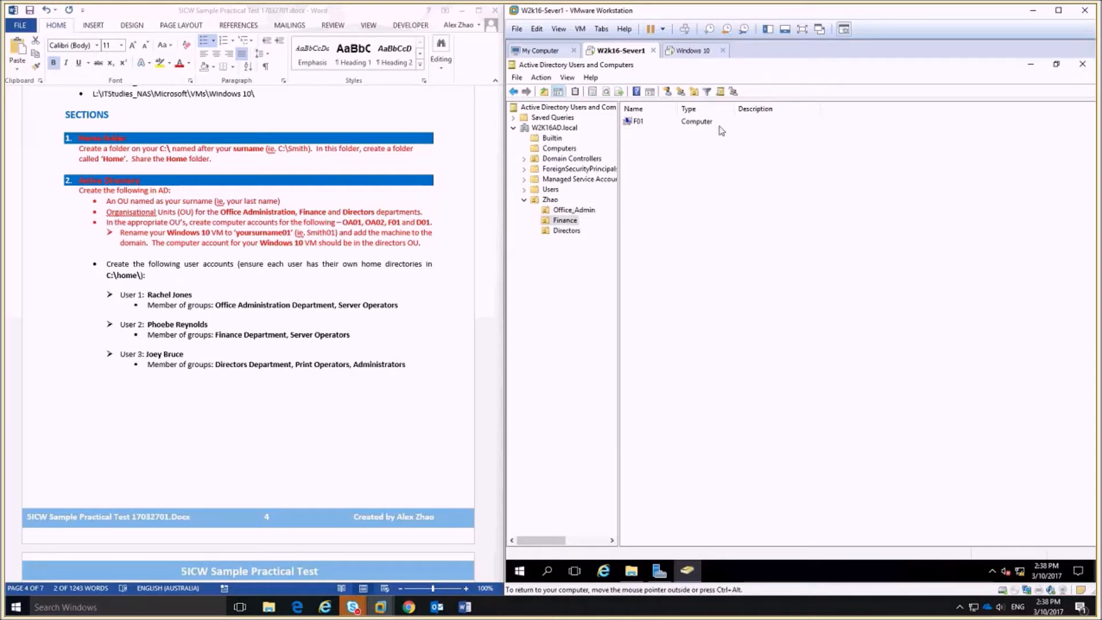
left_click(668, 91)
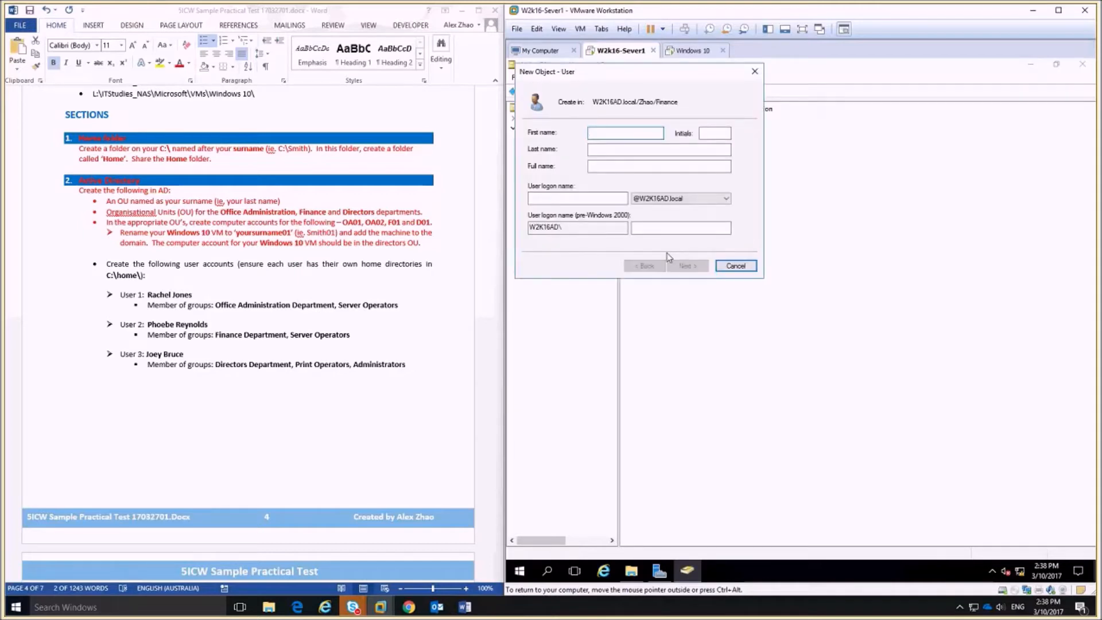
left_click(630, 148)
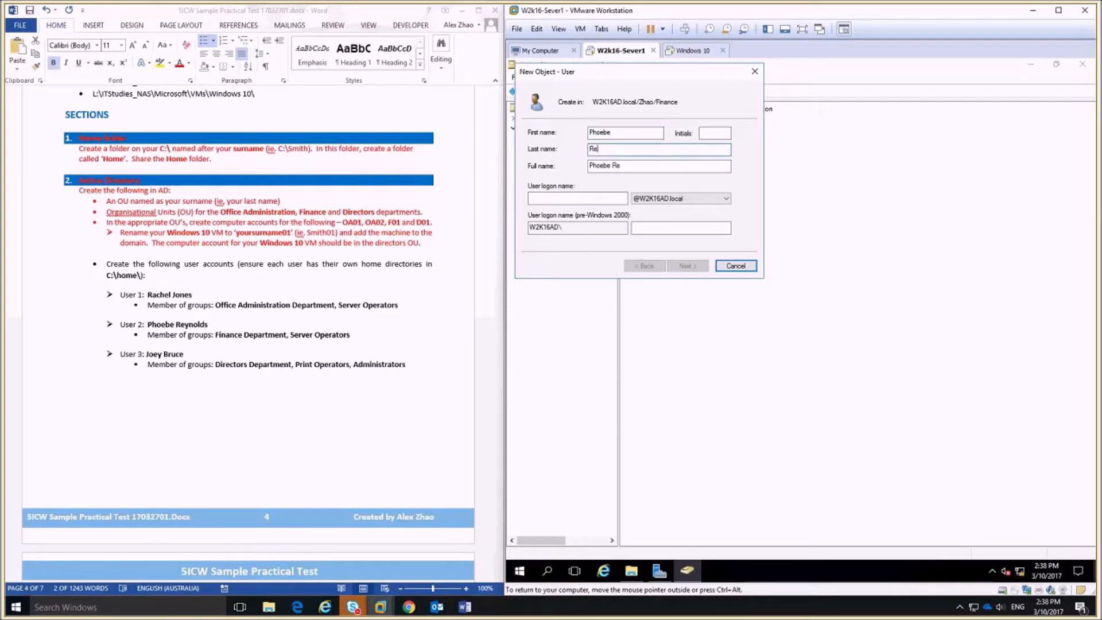
left_click(598, 196)
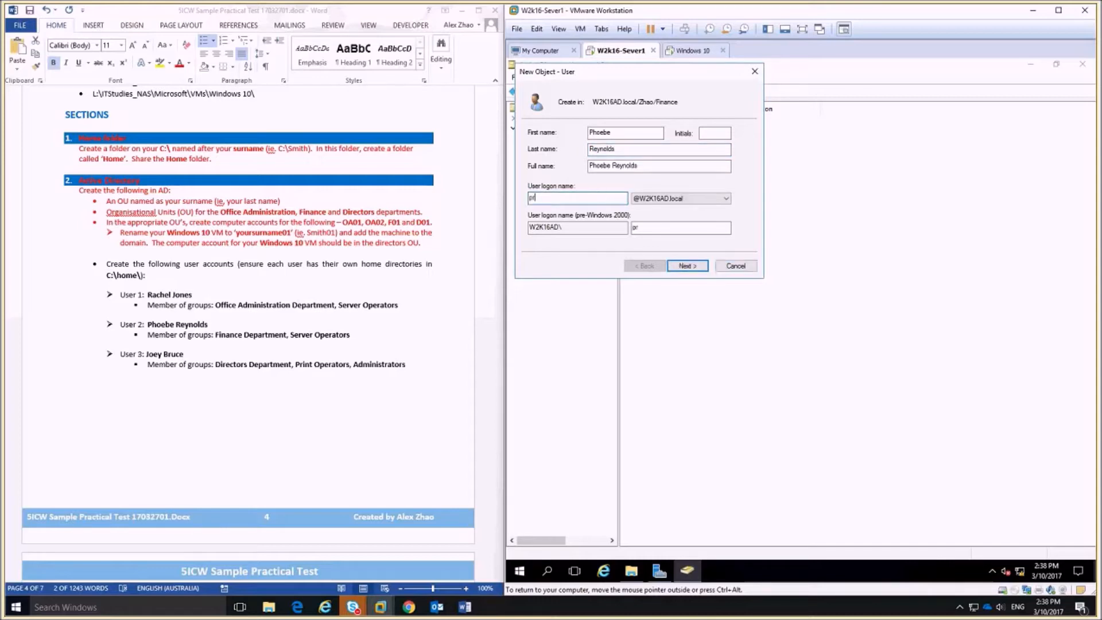
Clear the forced password change, set and confirm the password, and reach the final summary.
left_click(695, 268)
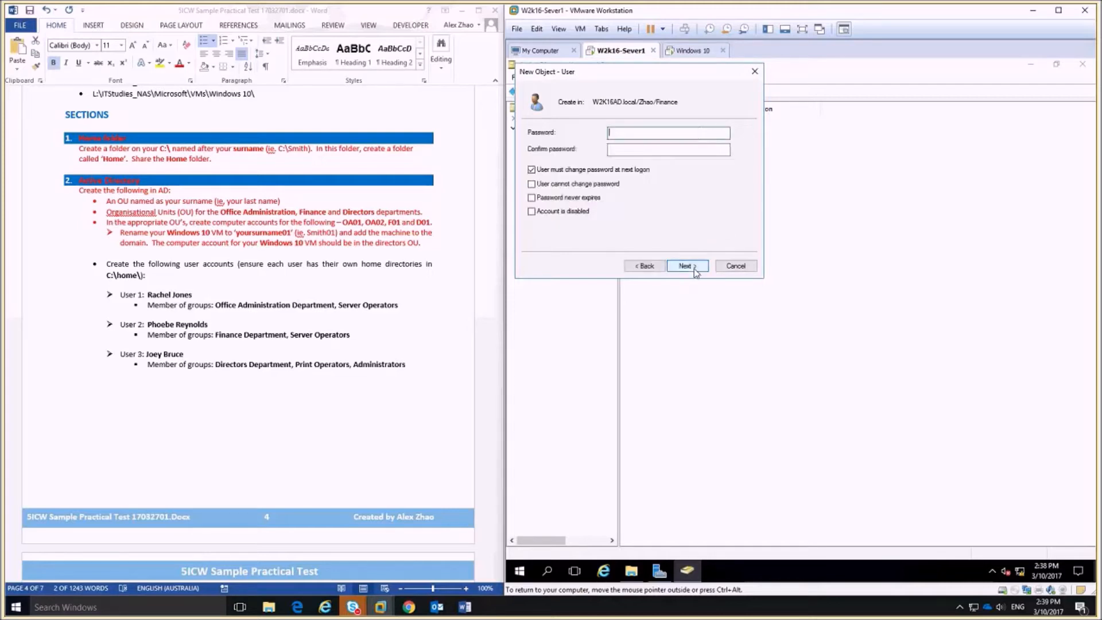
left_click(532, 169)
left_click(636, 132)
type("Pa$$w0rd1")
key("Tab")
type("Pa$$w0rd")
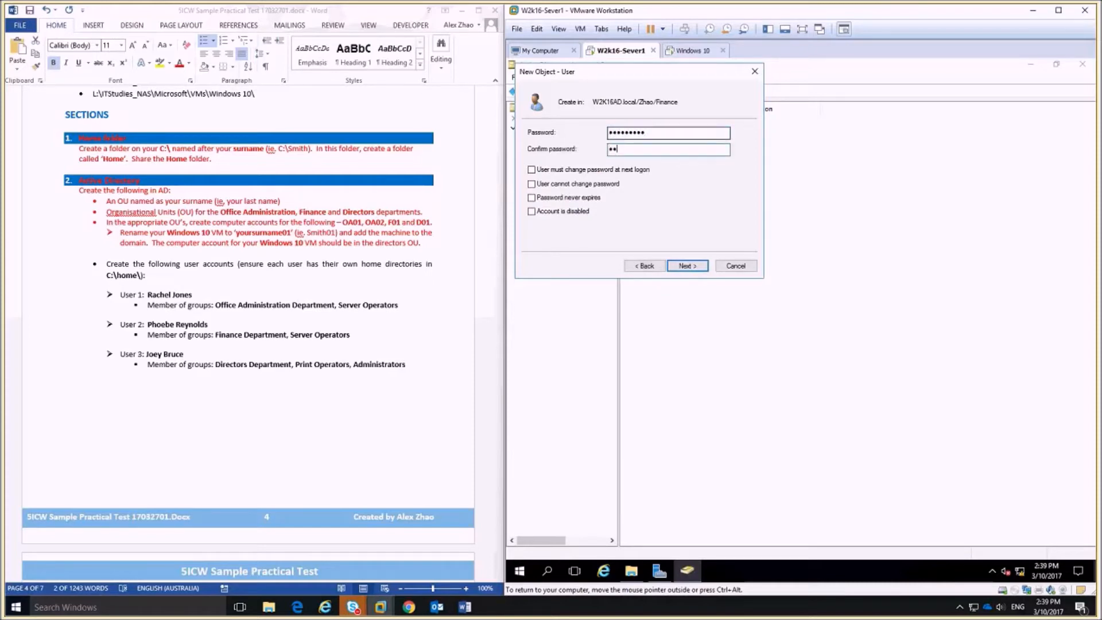
type("1")
key("Return")
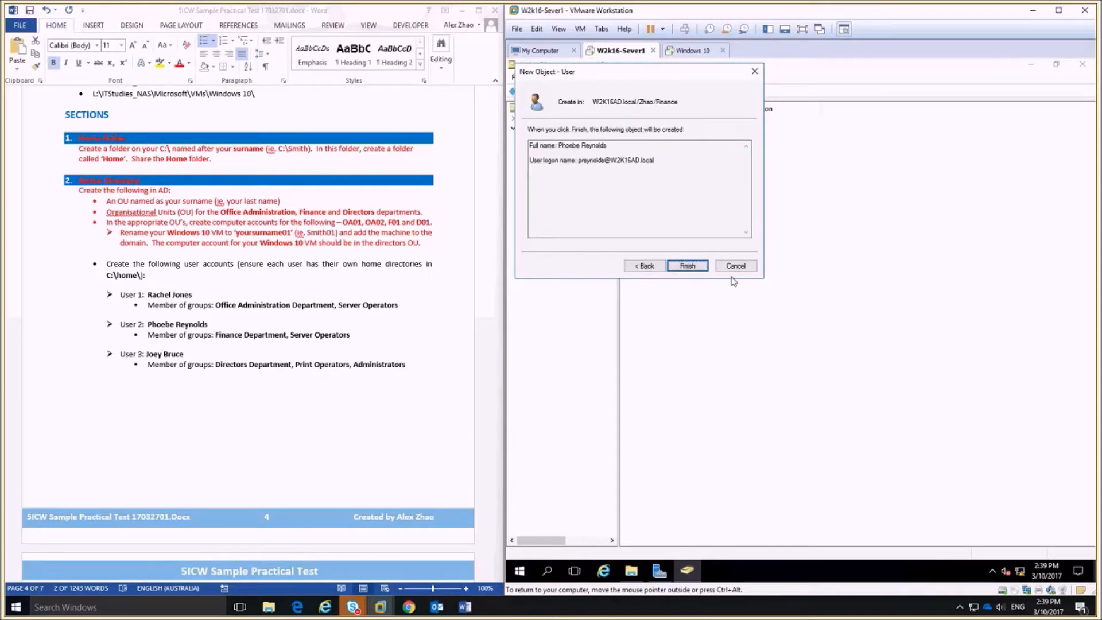
left_click(702, 266)
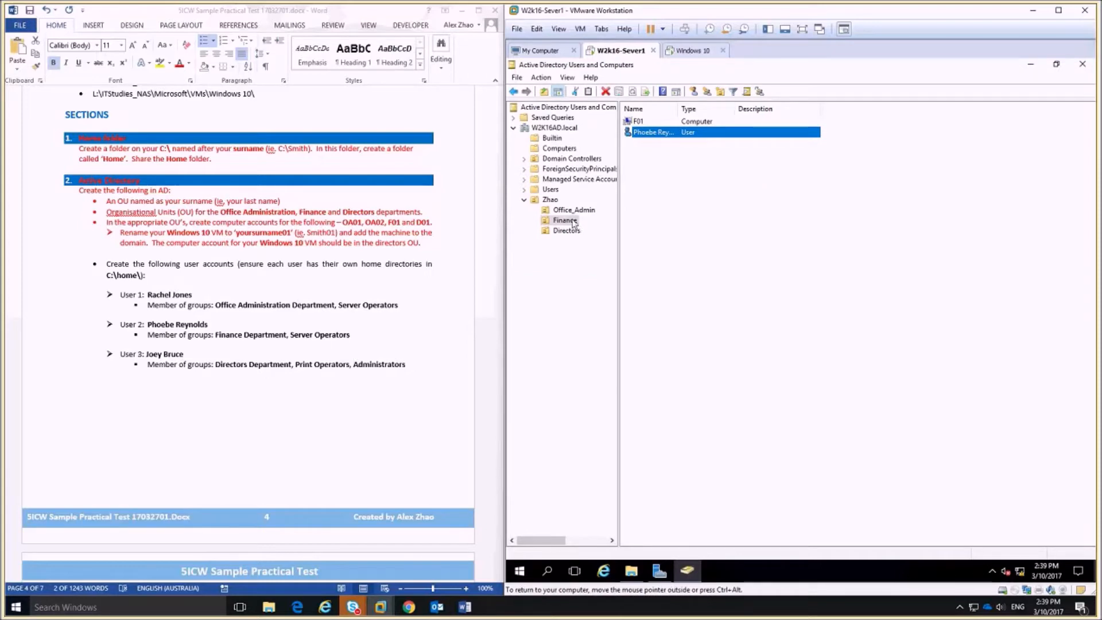
left_click(550, 140)
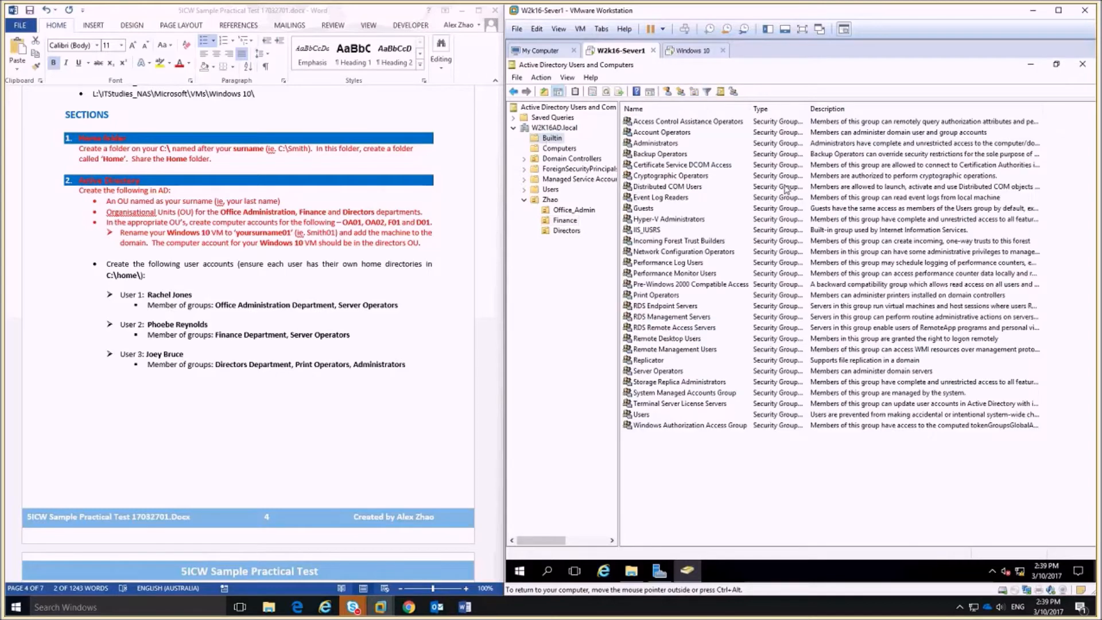
left_click(679, 373)
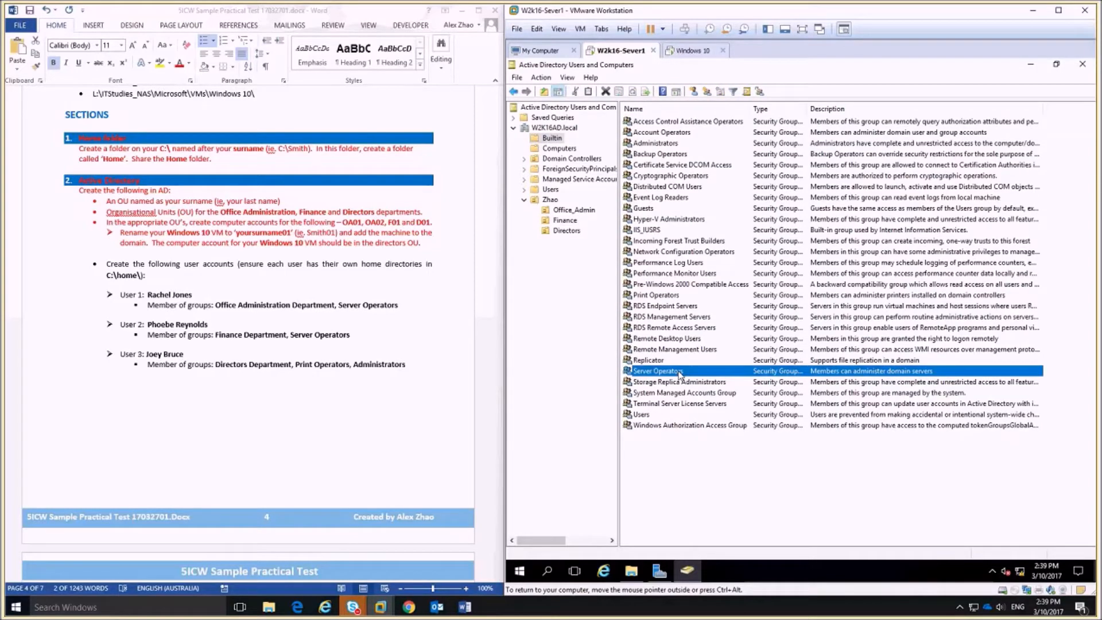
double_click(679, 373)
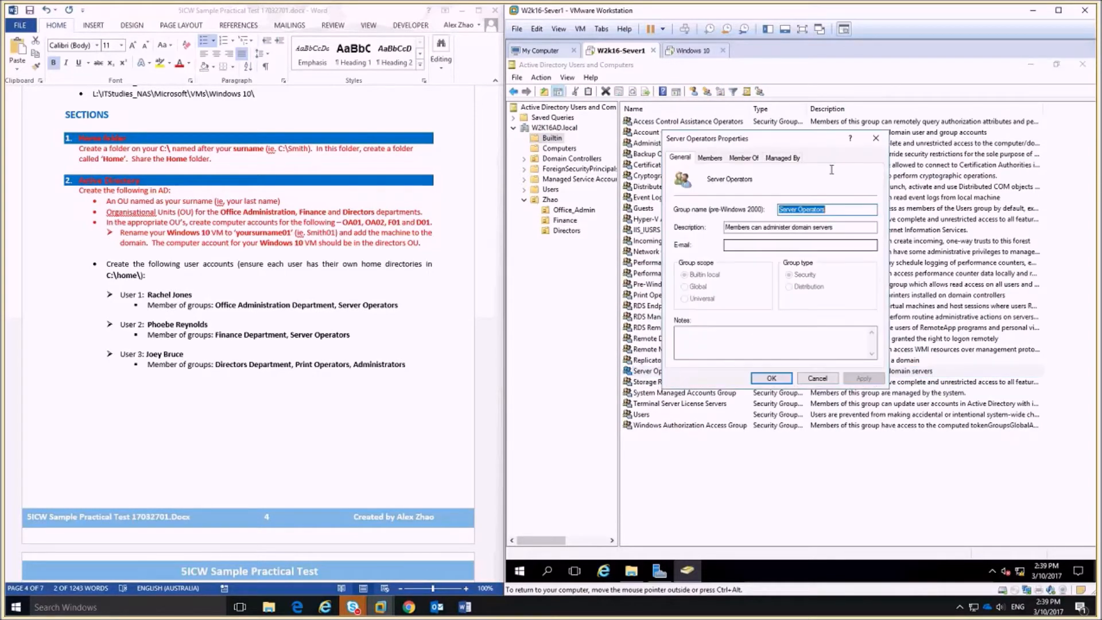
left_click(710, 157)
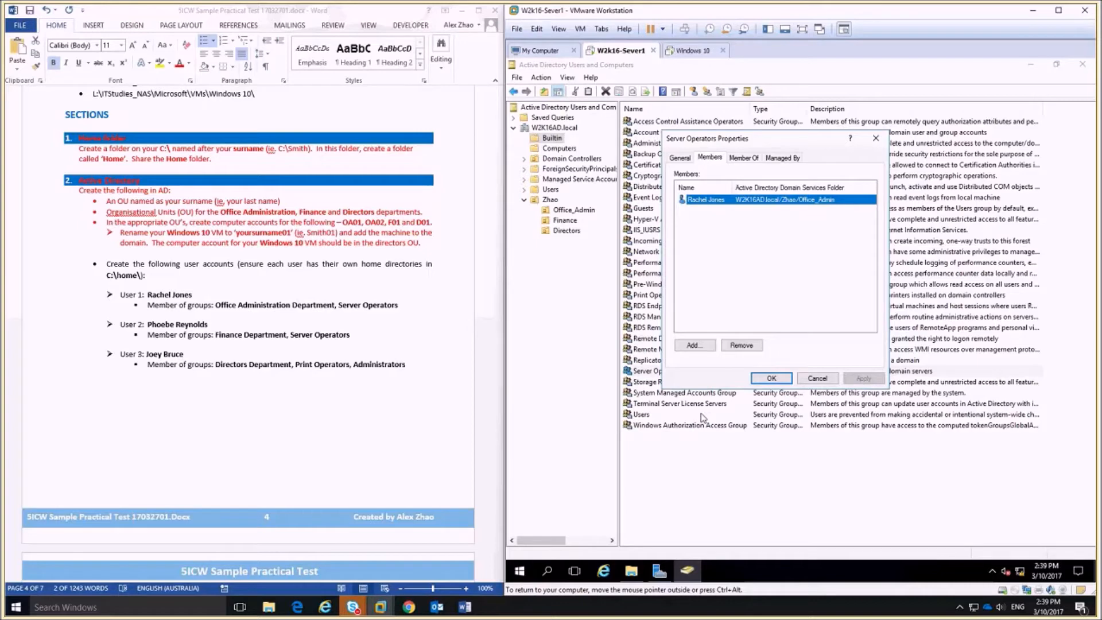
left_click(694, 346)
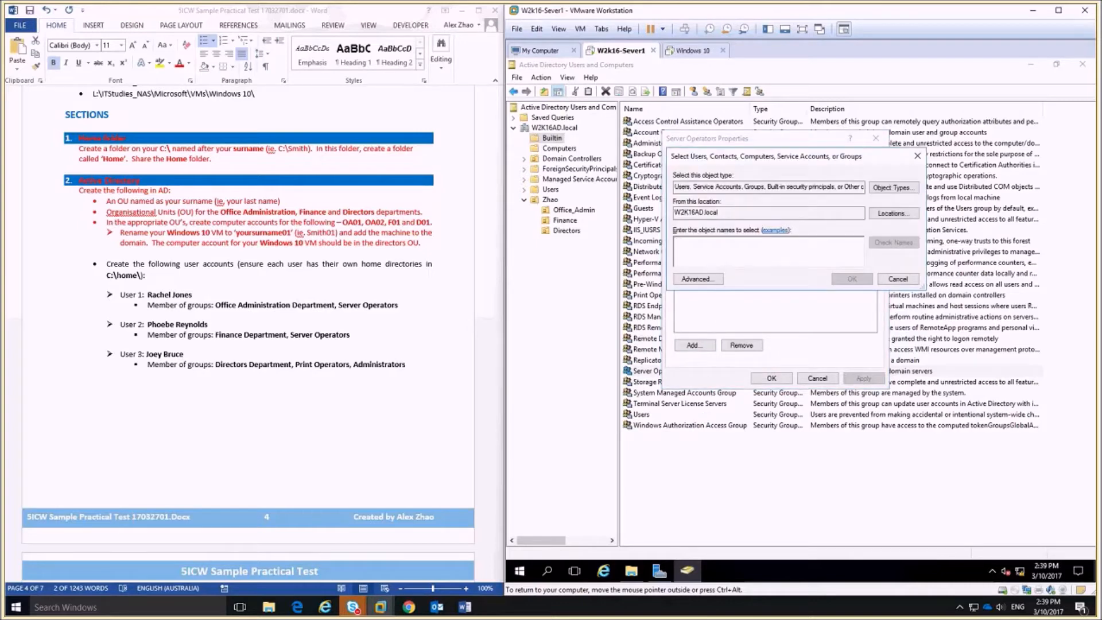
type("pr")
left_click(894, 243)
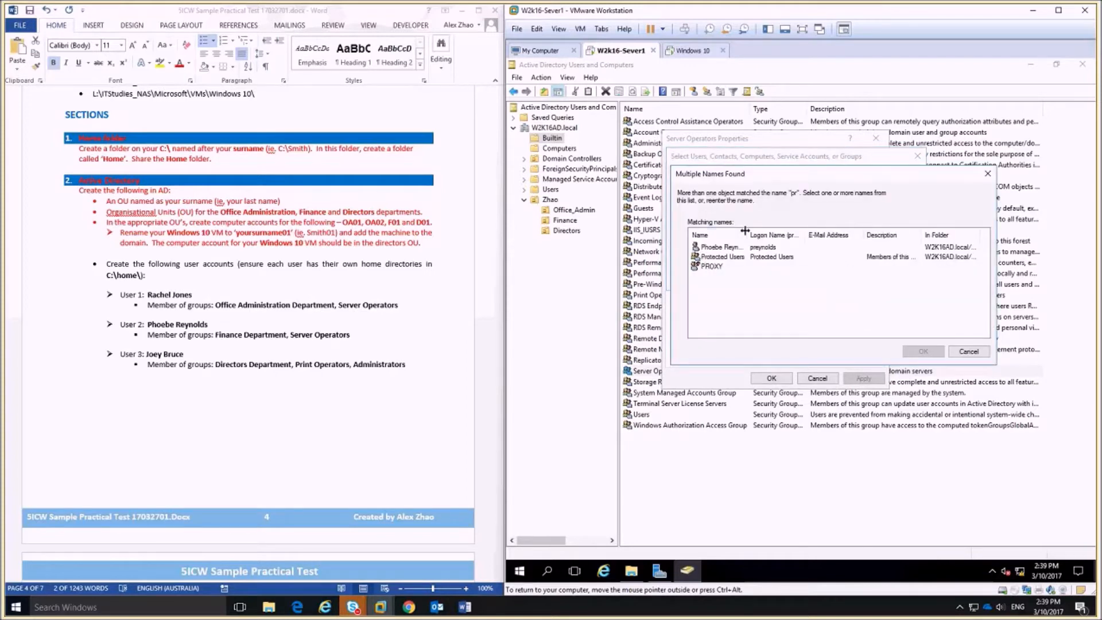
double_click(748, 235)
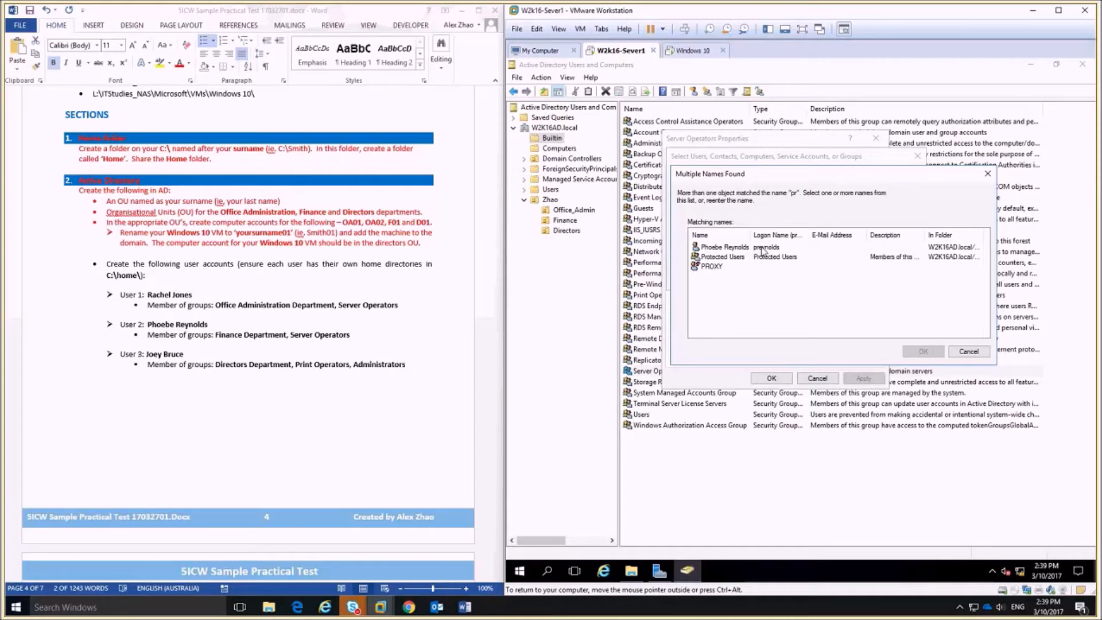
double_click(724, 247)
left_click(853, 283)
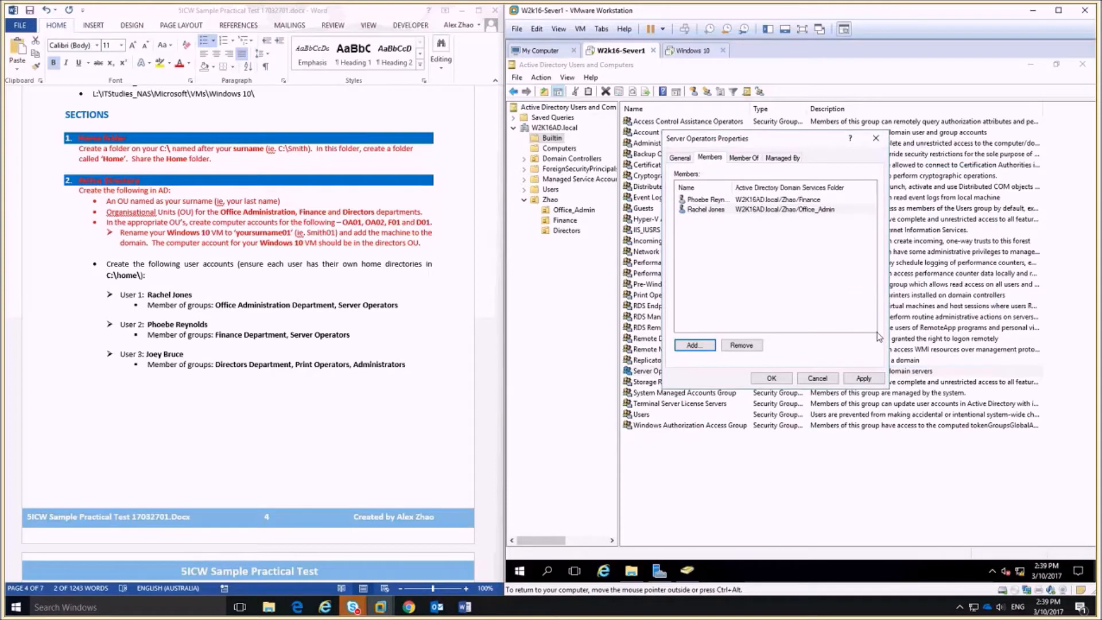
left_click(771, 378)
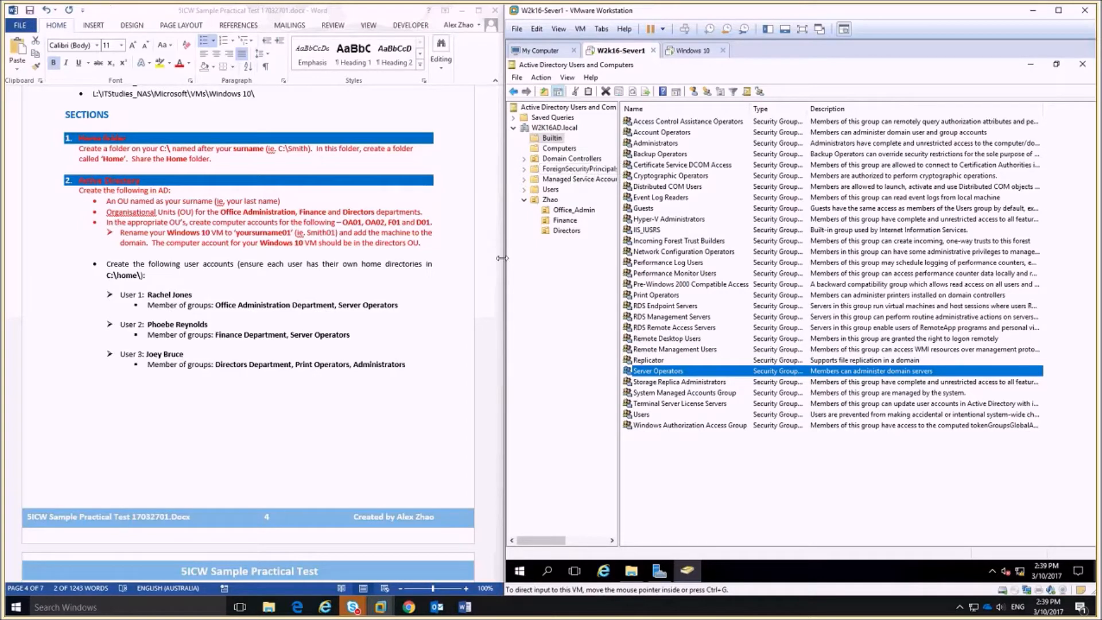
left_click(567, 230)
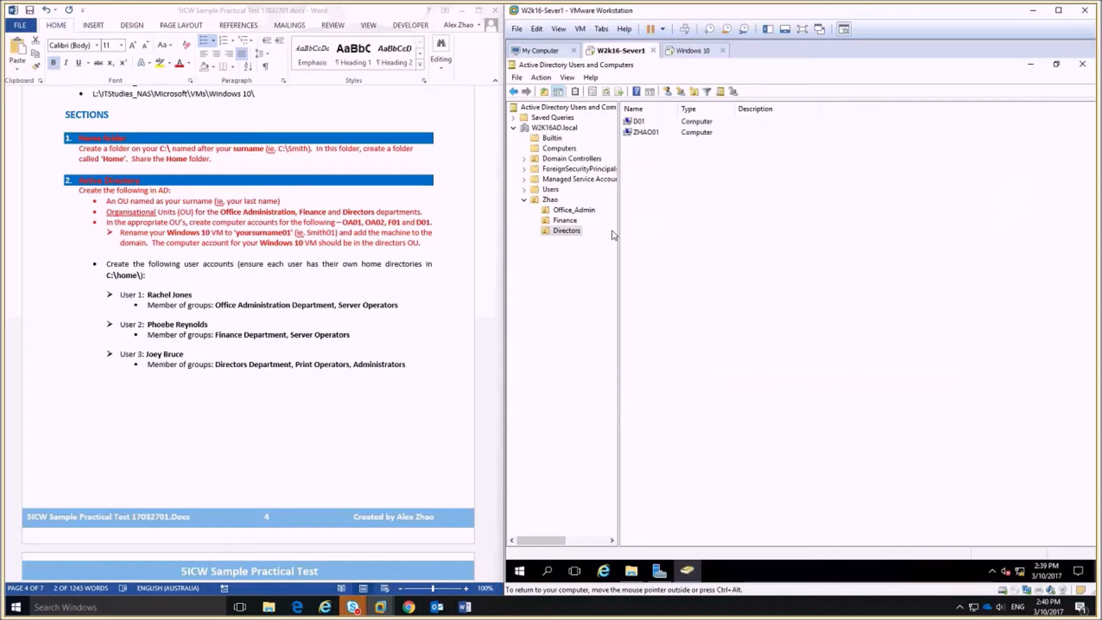
left_click(670, 92)
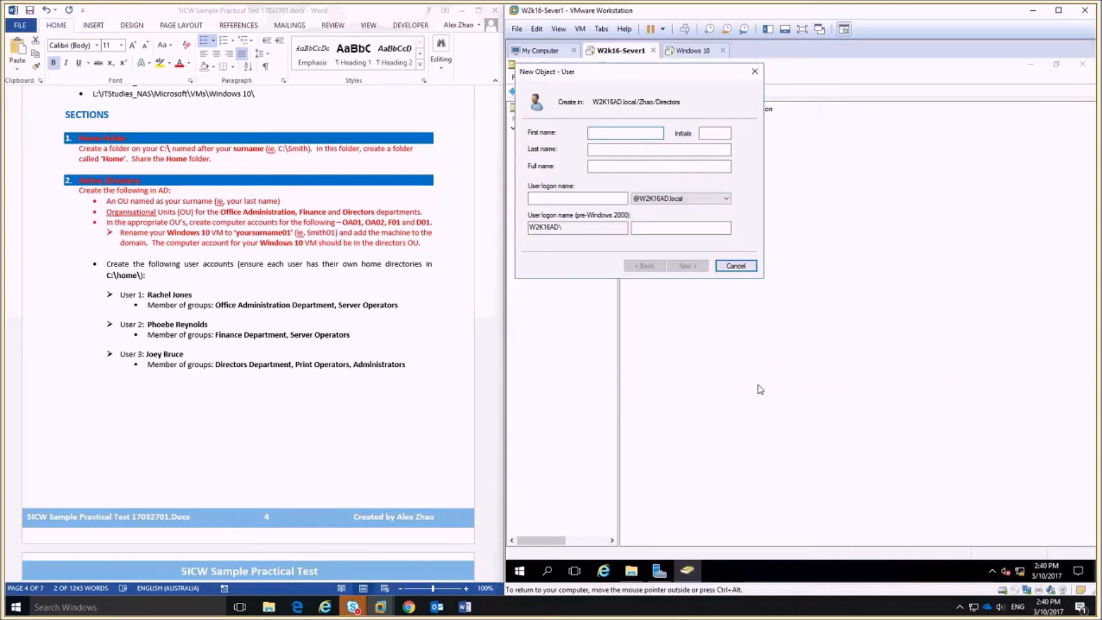
key("Tab")
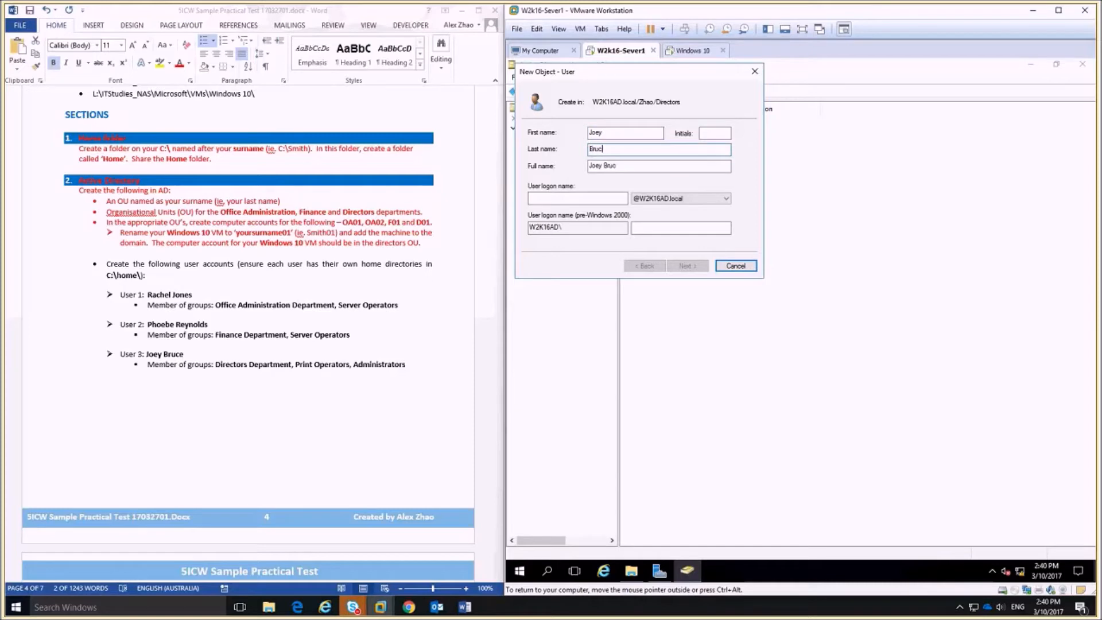
left_click(593, 198)
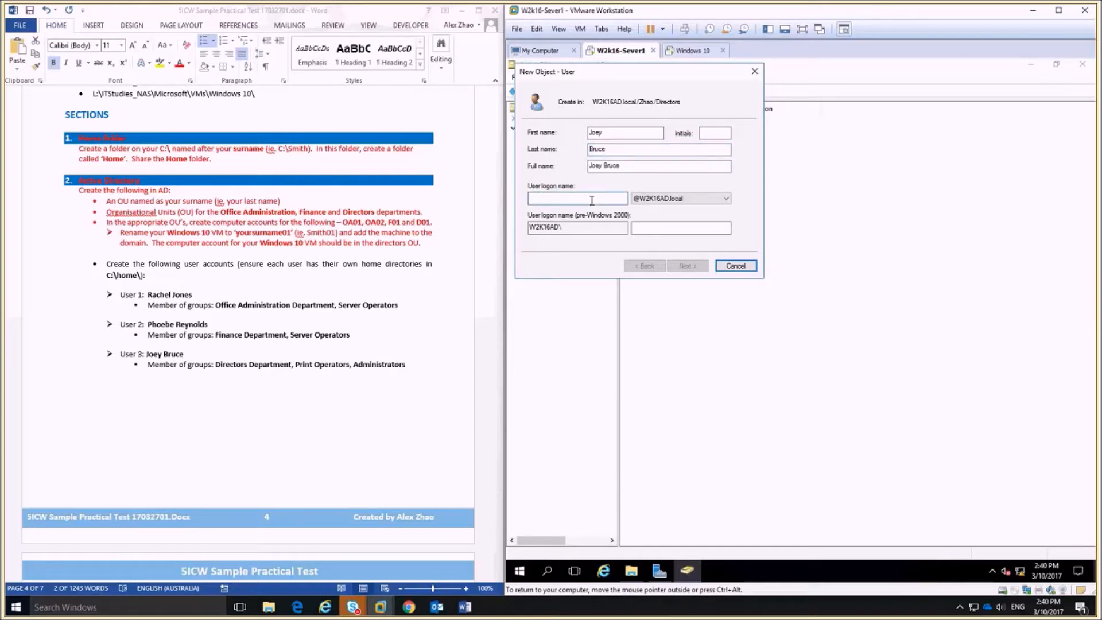
type("bruce")
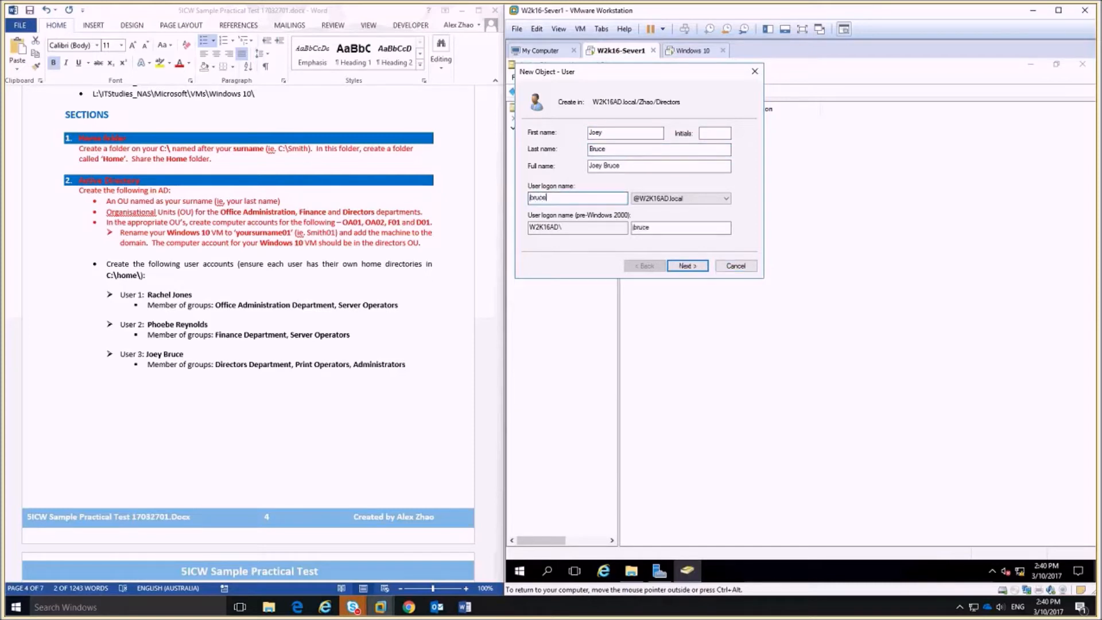
left_click(700, 272)
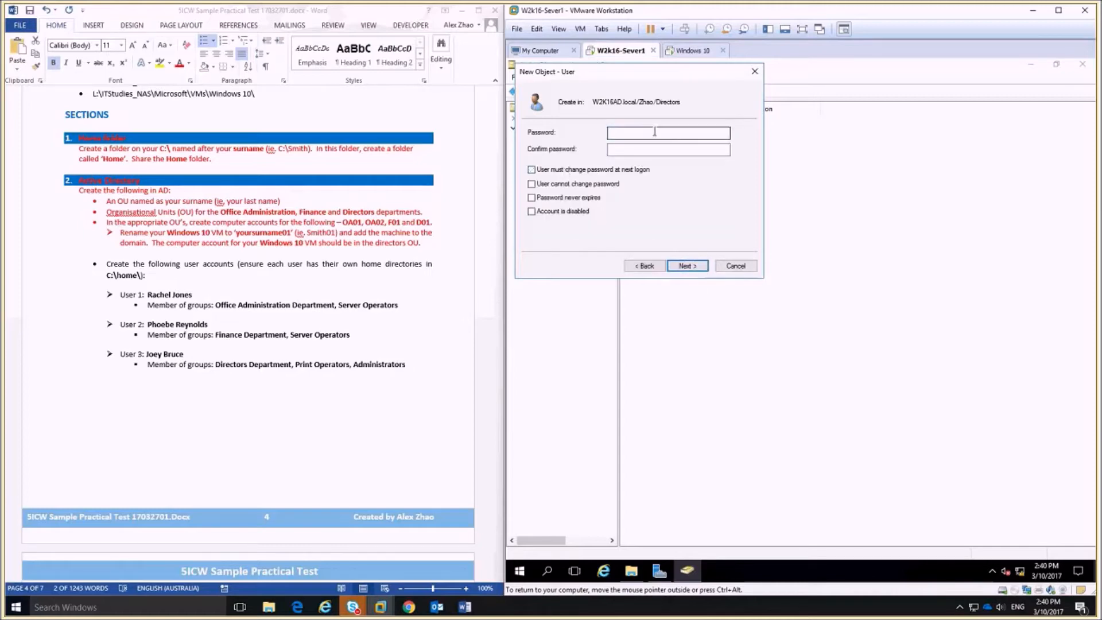
type("P@ssw0rd1")
key("Tab")
type("P@s")
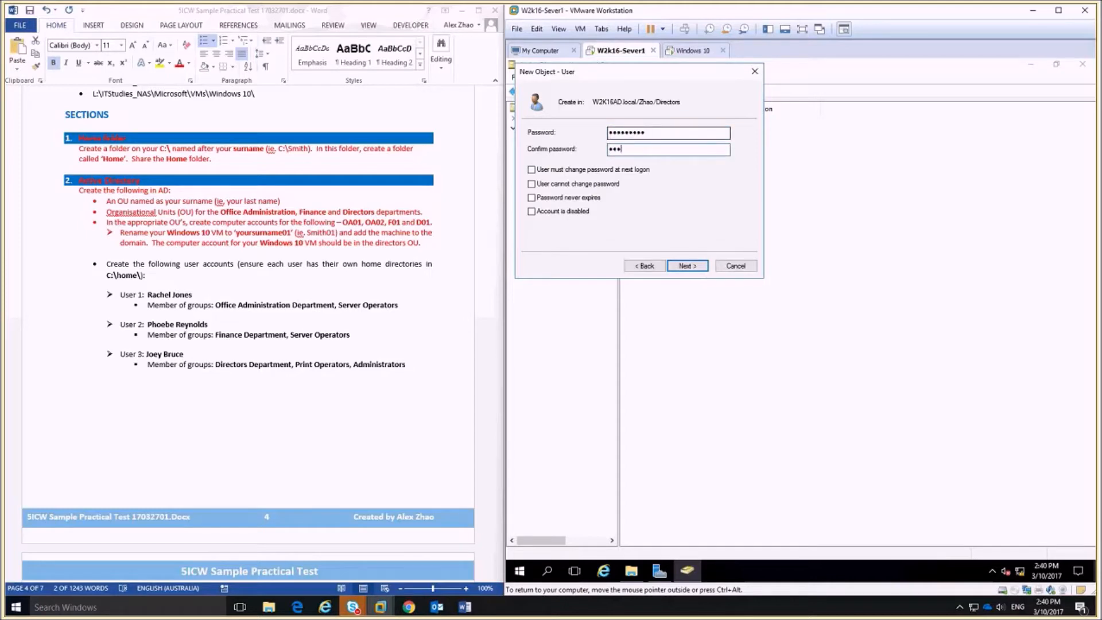
type("sw0rd1")
left_click(709, 268)
left_click(708, 268)
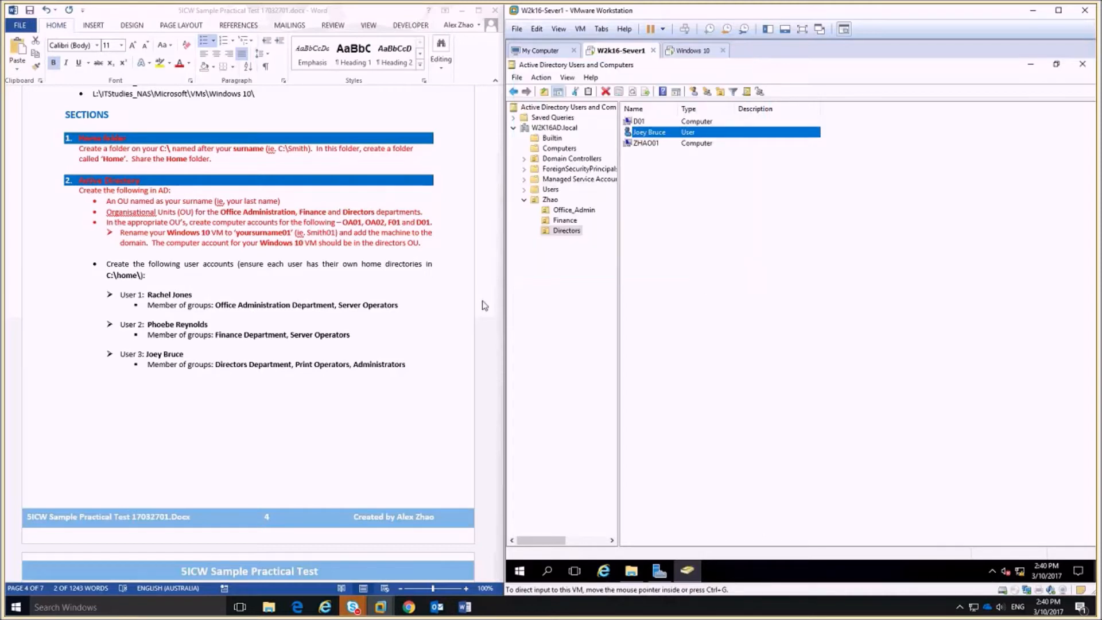
scroll(385, 335, "down", 6)
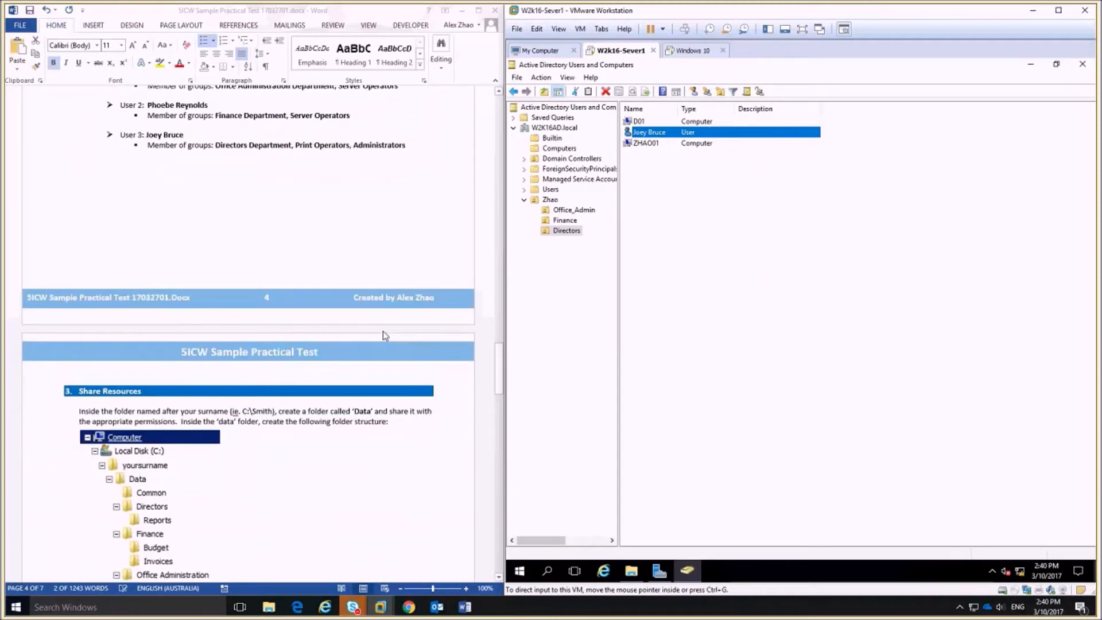
scroll(384, 336, "up", 2)
scroll(385, 335, "up", 1)
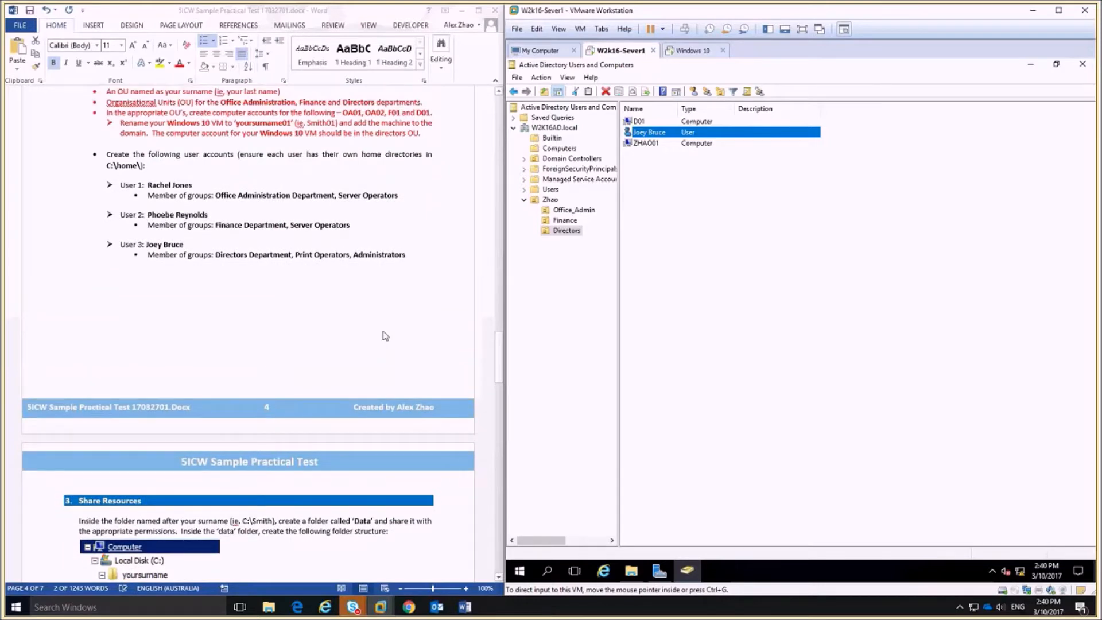
scroll(385, 335, "down", 5)
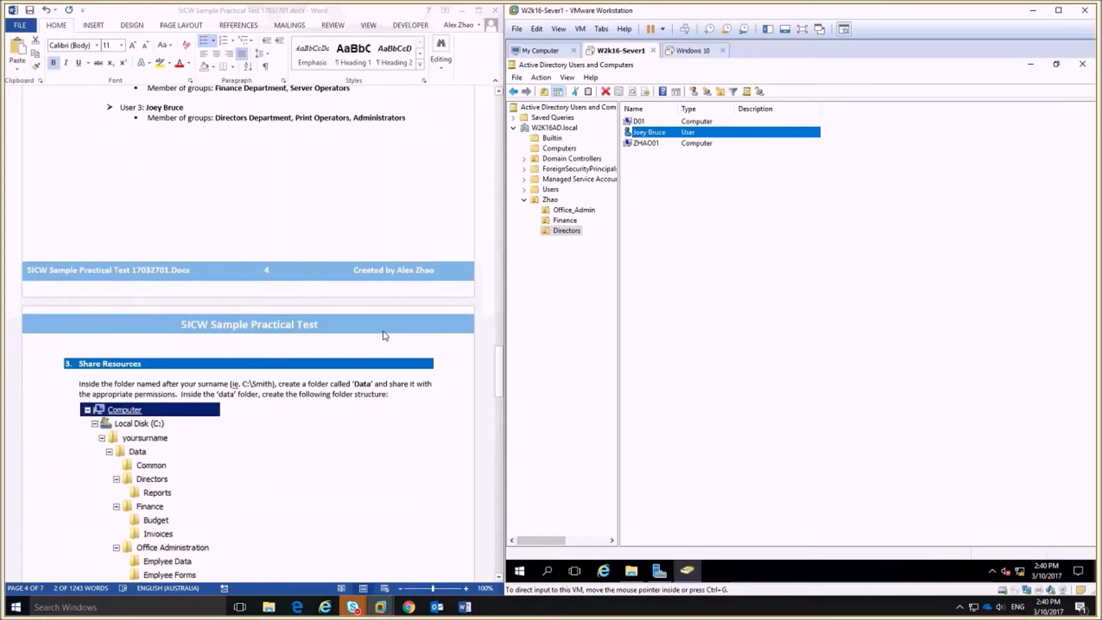
scroll(384, 335, "up", 5)
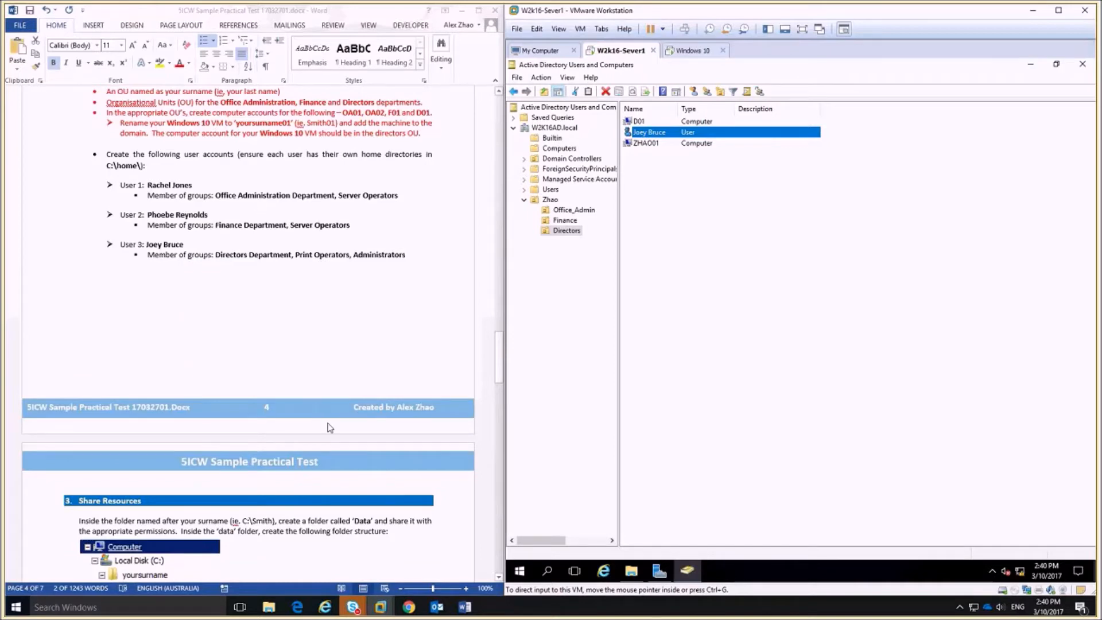
scroll(330, 428, "down", 6)
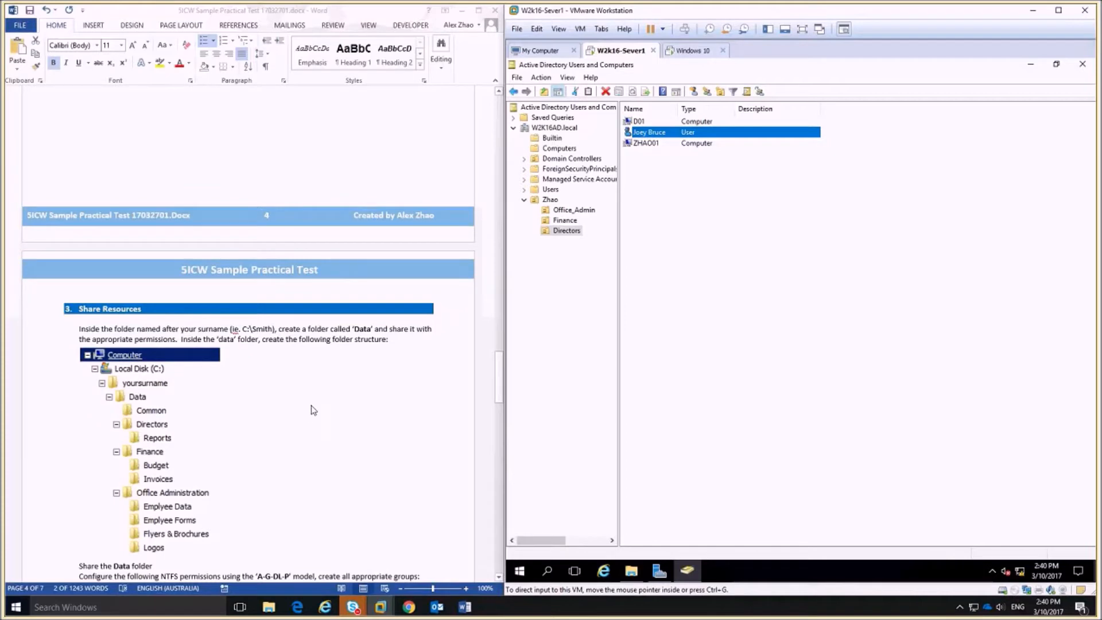
scroll(313, 409, "up", 5)
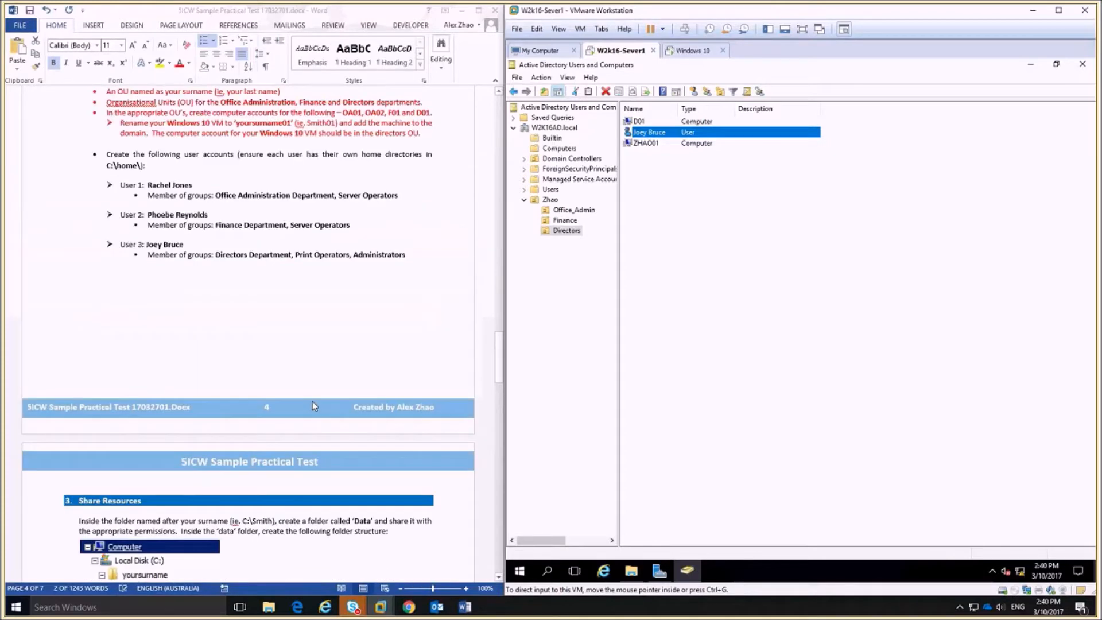
scroll(332, 395, "down", 3)
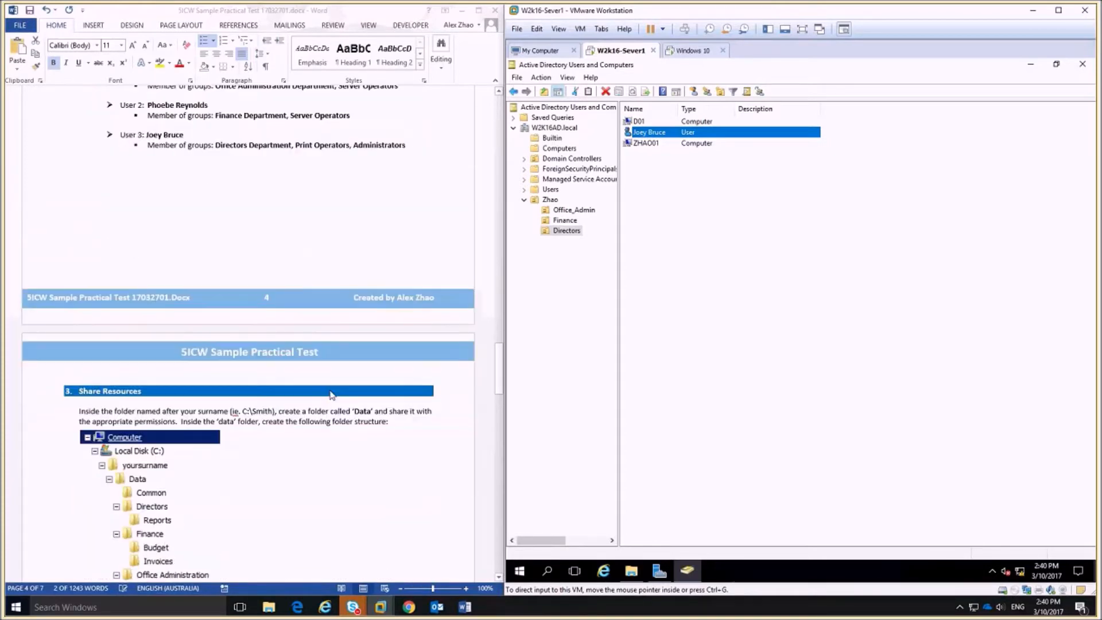
scroll(331, 393, "up", 3)
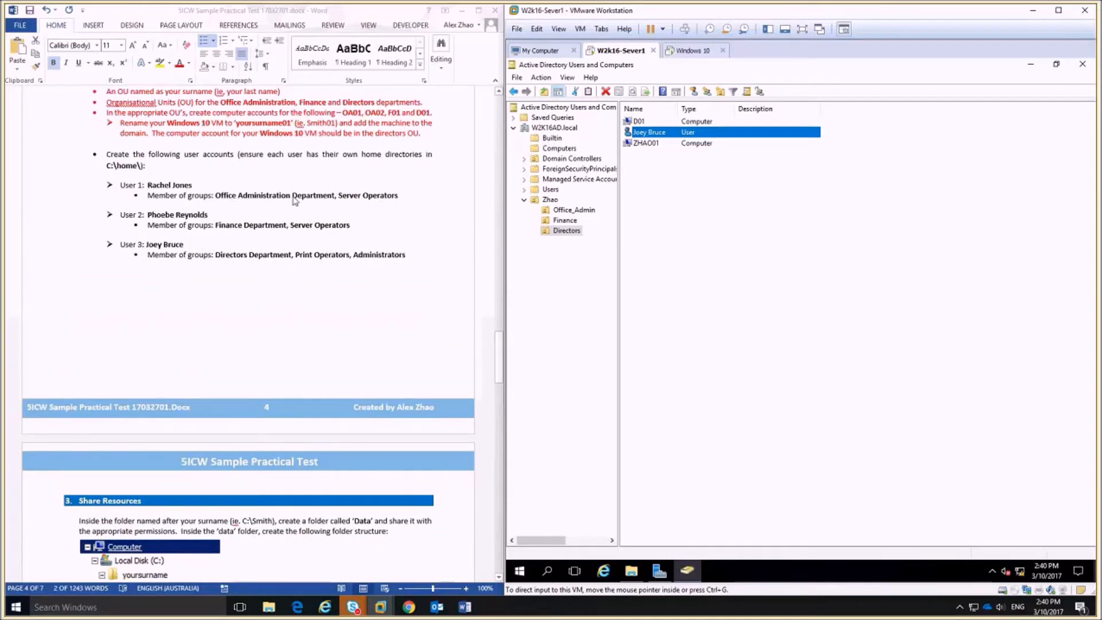
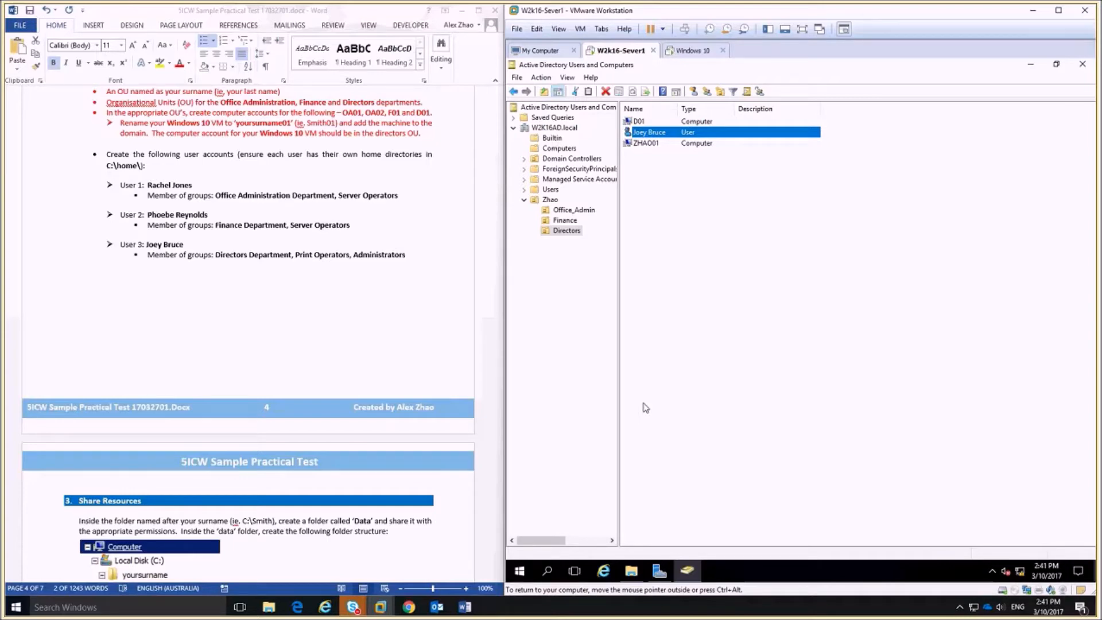
Open File Explorer on the server VM at C:\Zhao and select the Home folder.
left_click(632, 570)
left_click(705, 221)
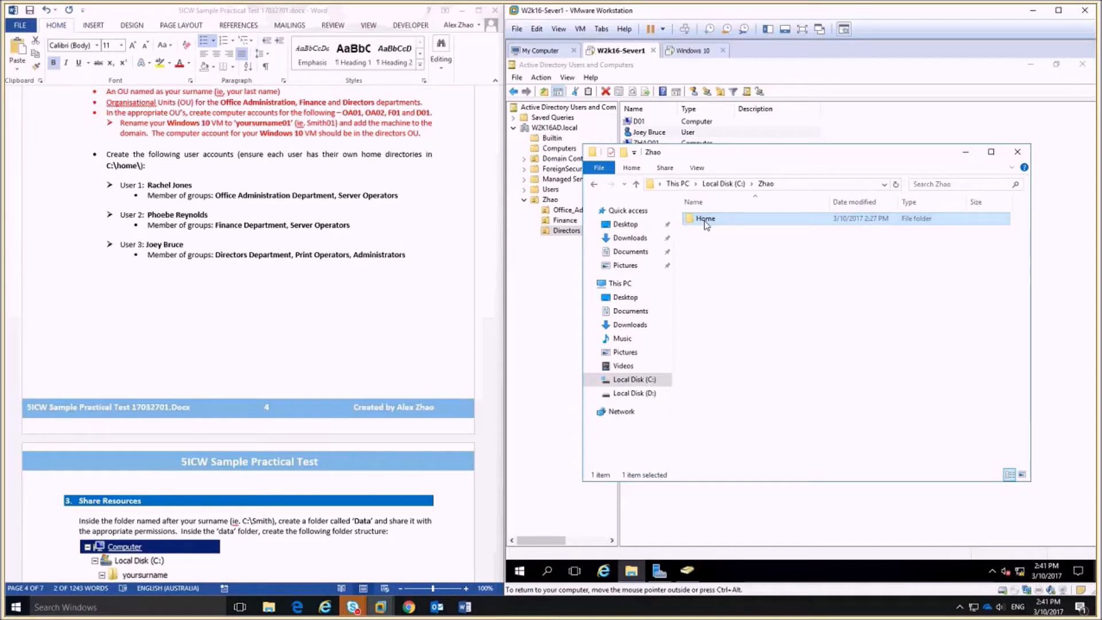
Share C:\Zhao\Home with Everyone granted Full Control, Change and Read.
right_click(705, 223)
left_click(744, 438)
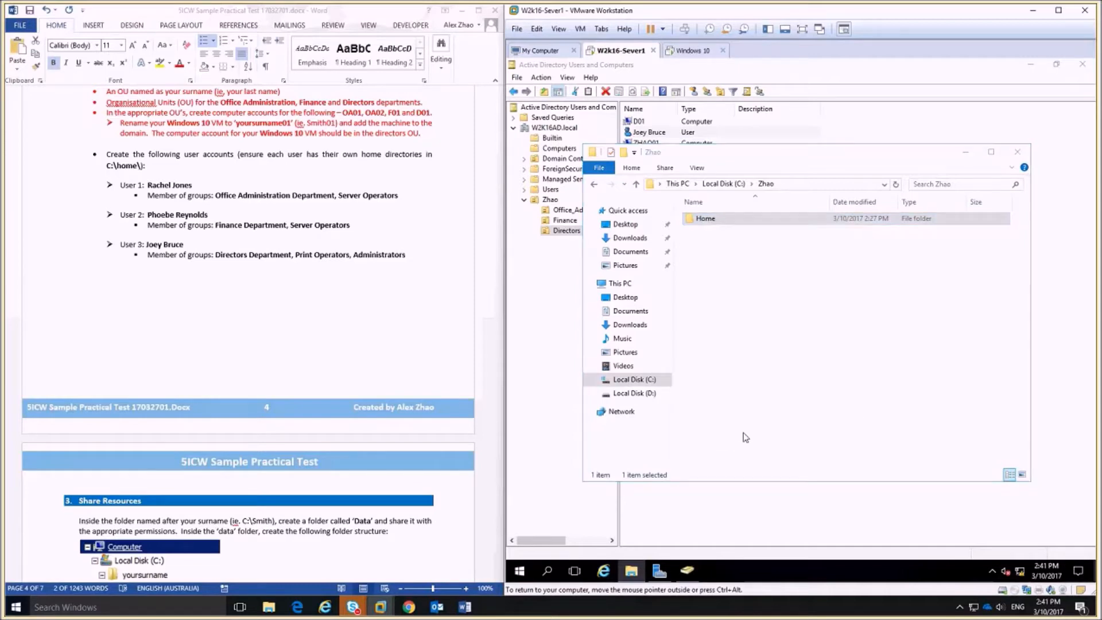
left_click(753, 249)
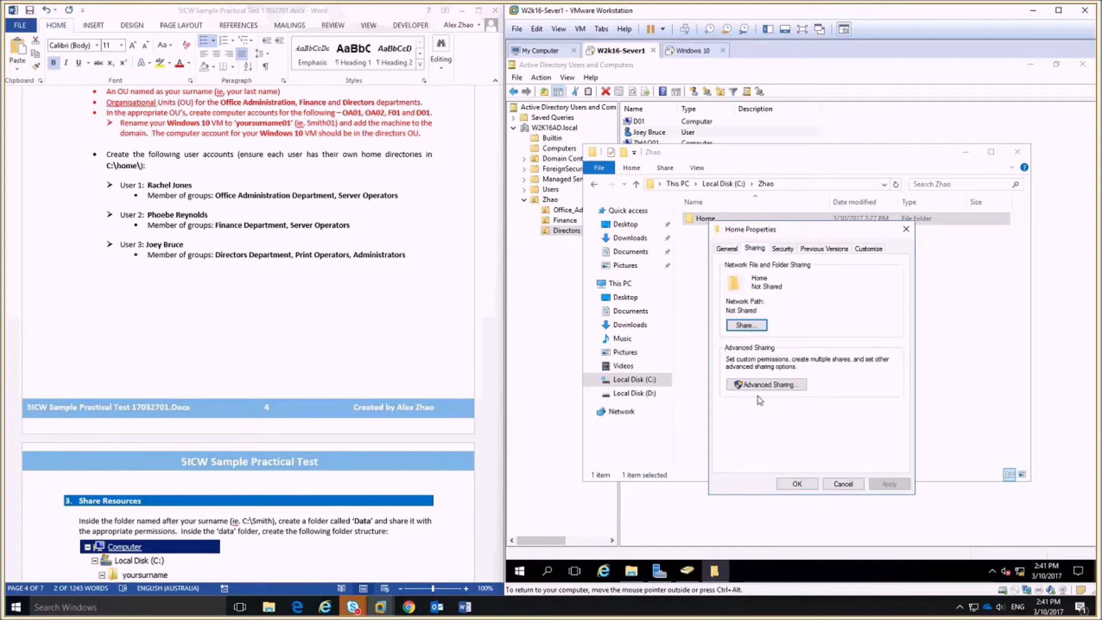
left_click(760, 386)
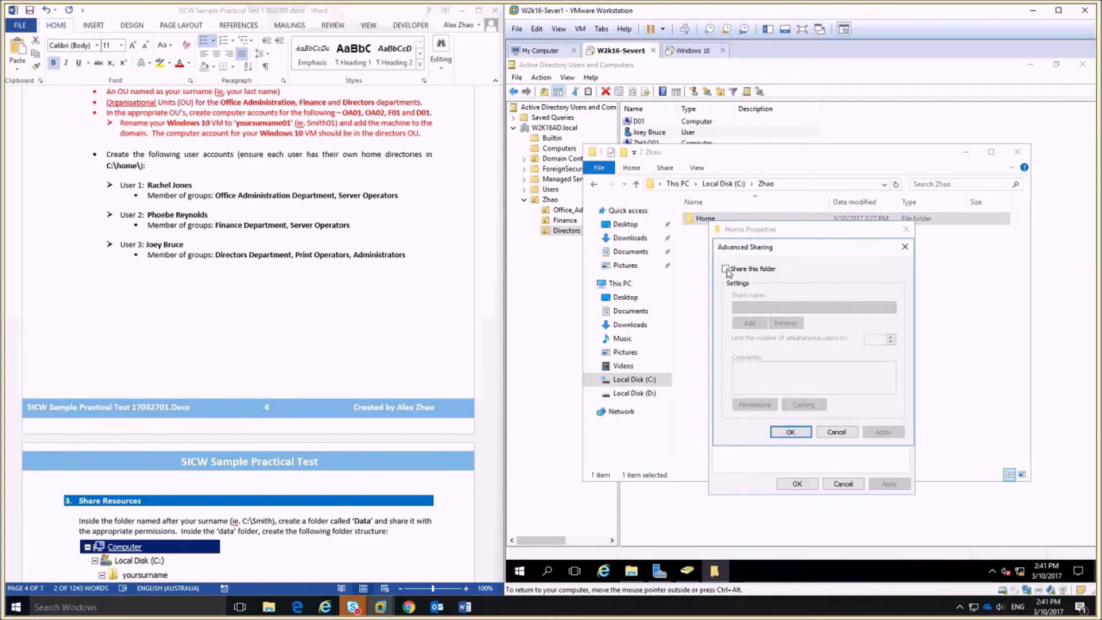
left_click(726, 268)
left_click(754, 405)
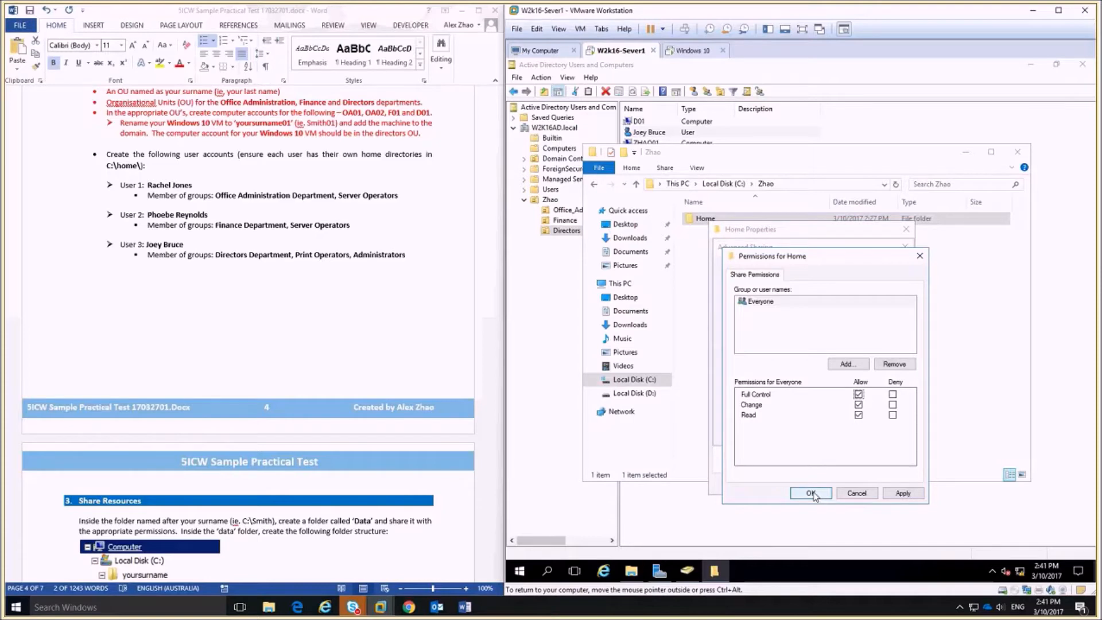
left_click(810, 494)
left_click(791, 434)
left_click(798, 483)
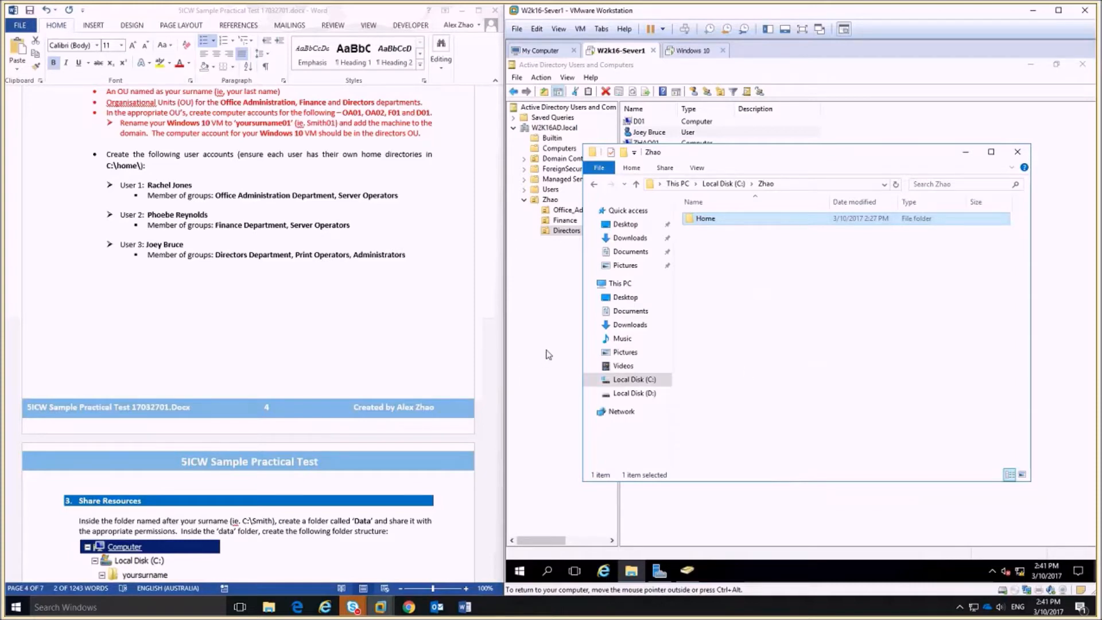
left_click(813, 184)
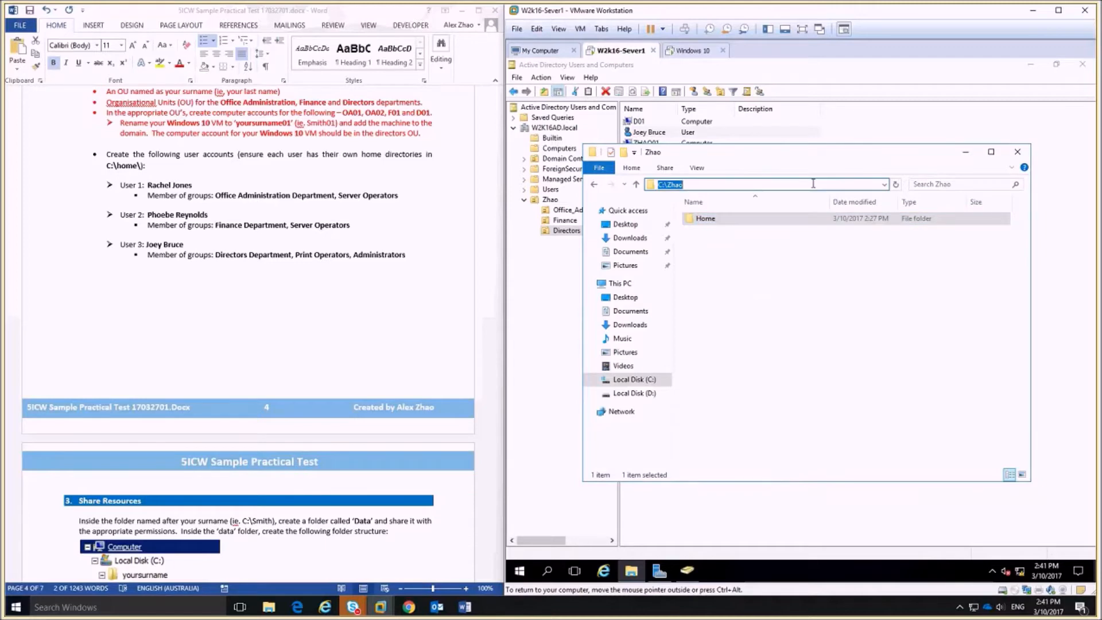
Go to \\server1\home and create a New Text Document there to test write access.
type("\\\\server1\\")
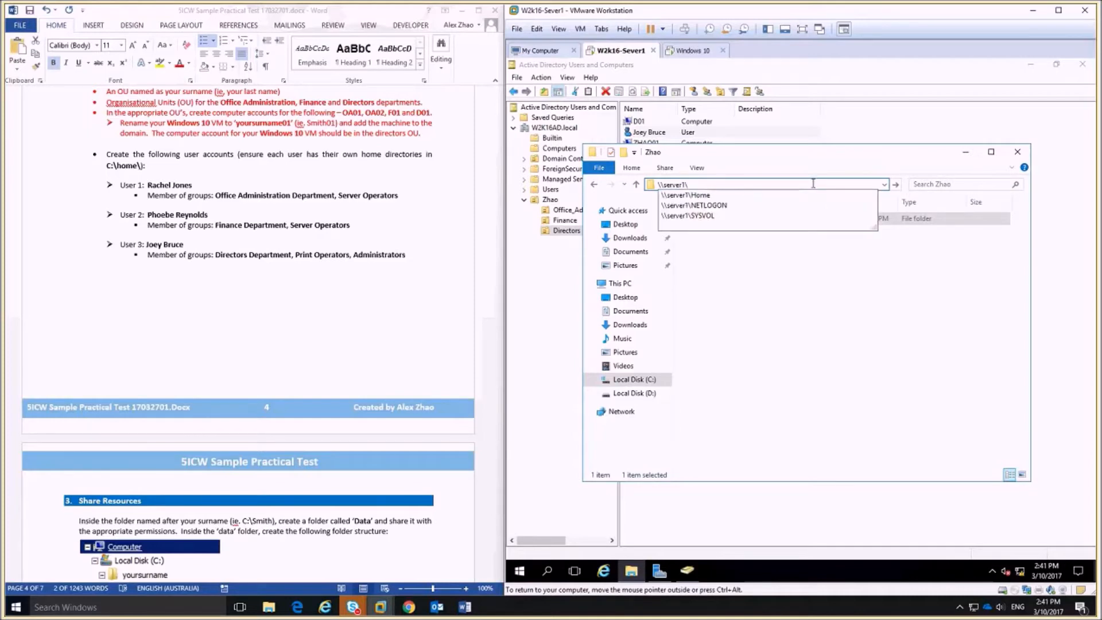
type("home")
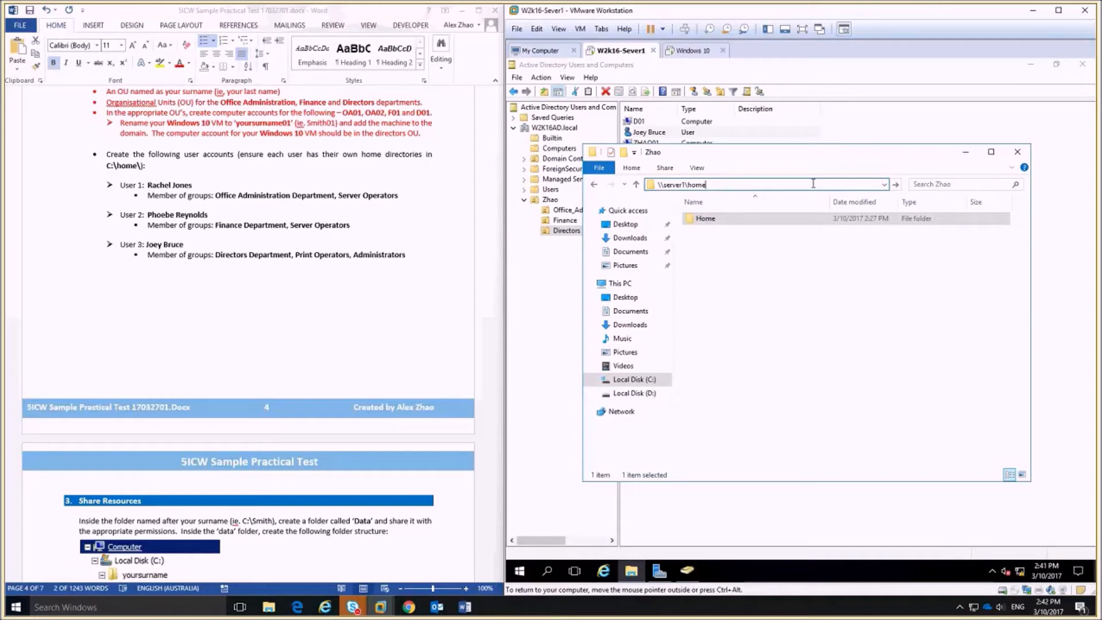
key("Return")
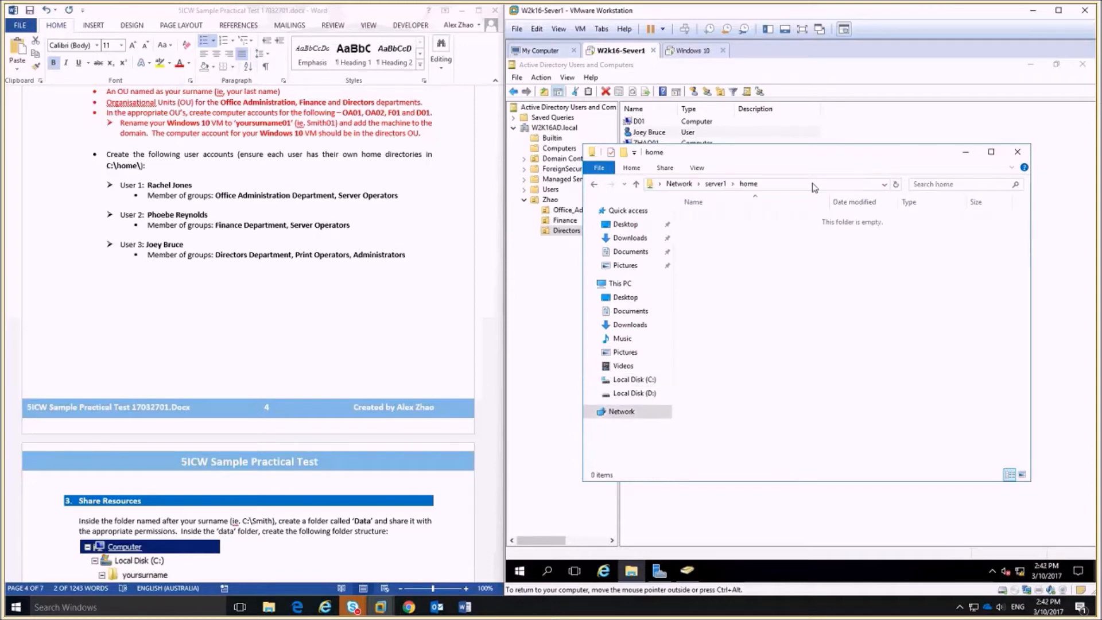
right_click(747, 258)
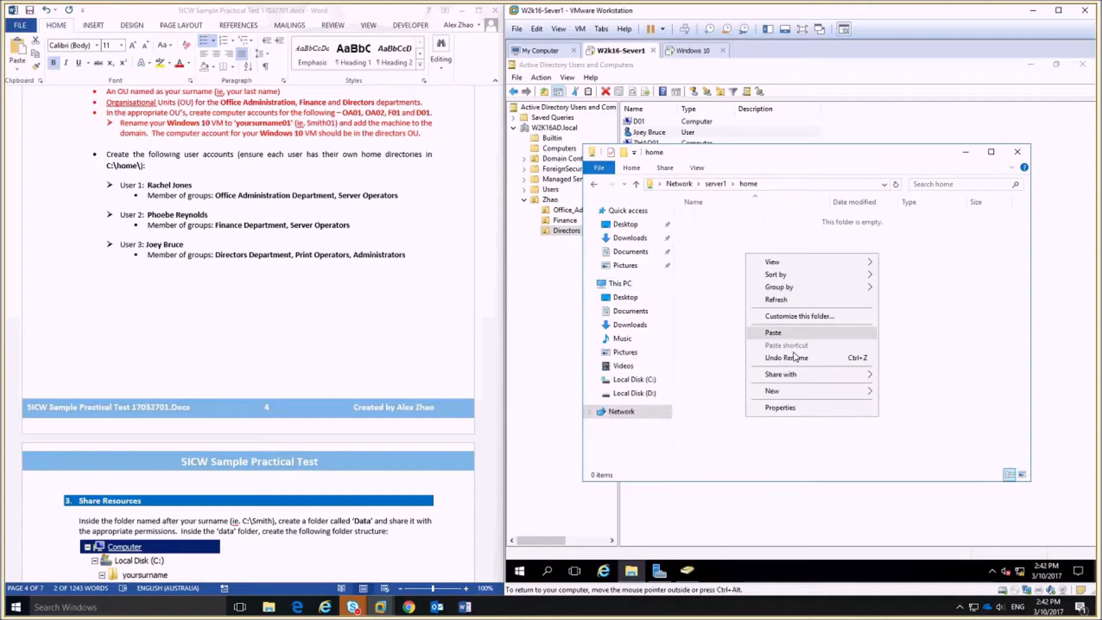
mouse_move(815, 391)
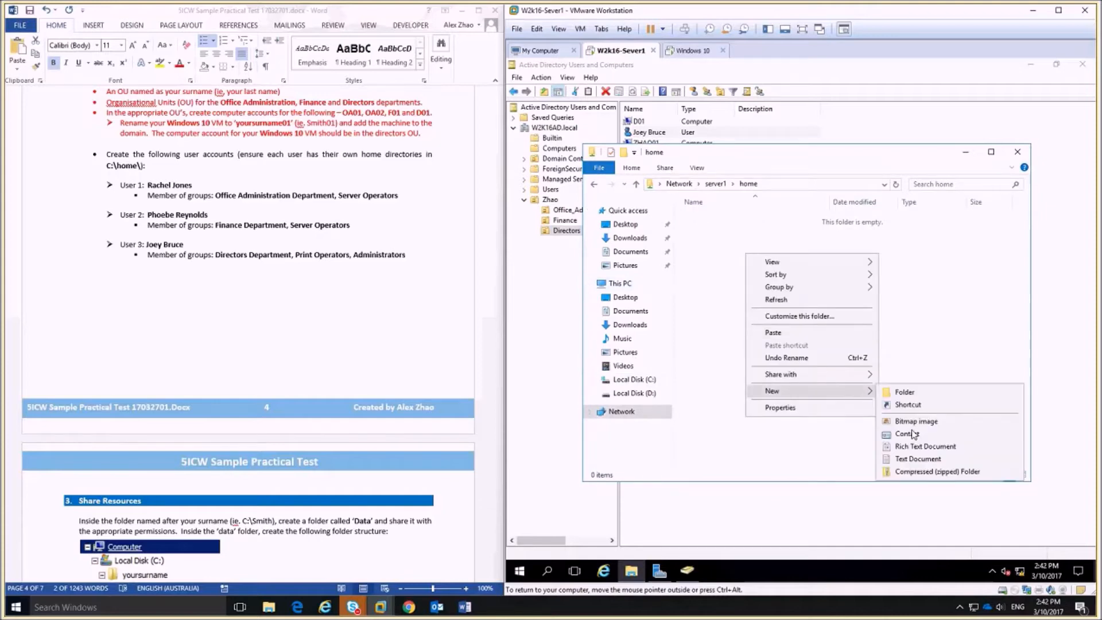
left_click(918, 458)
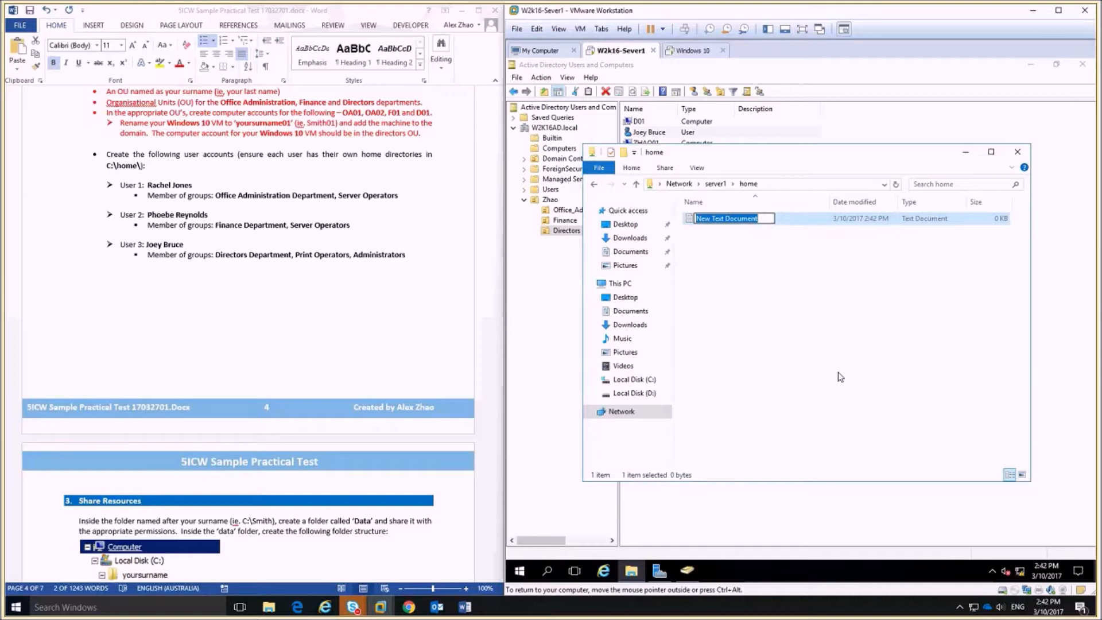
Confirm the test document appears in C:\Zhao\Home, then delete it.
left_click(636, 380)
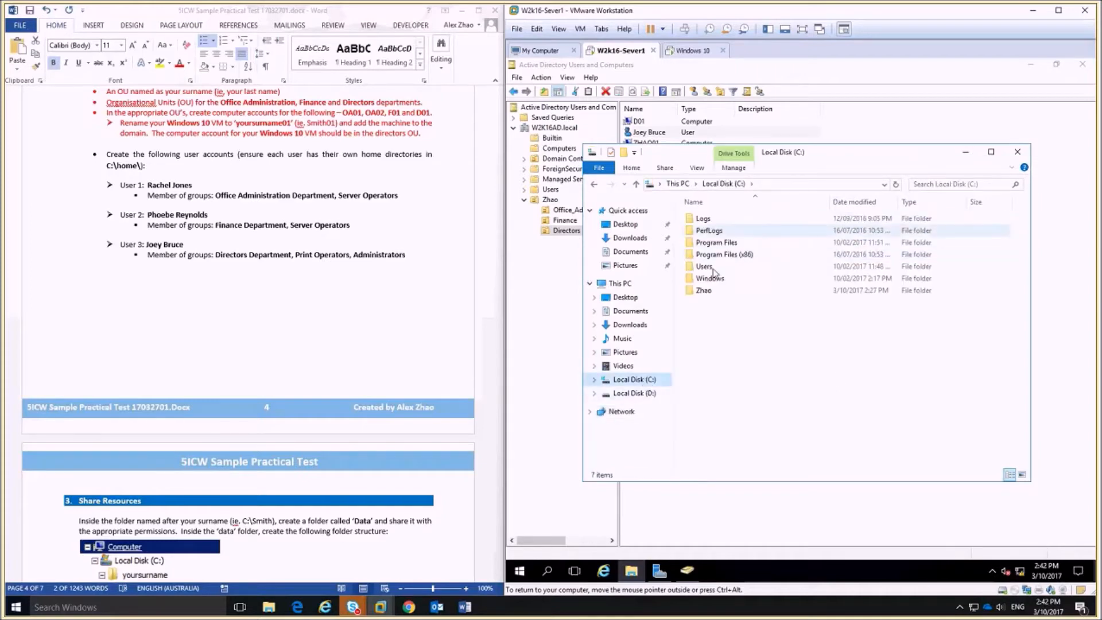
double_click(703, 290)
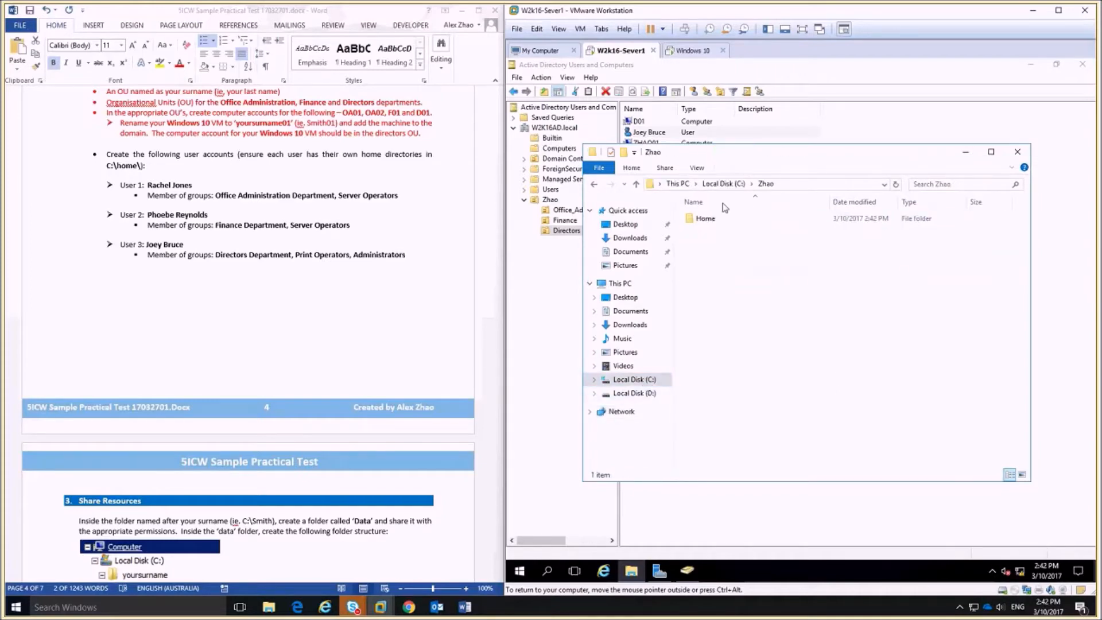
double_click(705, 220)
left_click(723, 218)
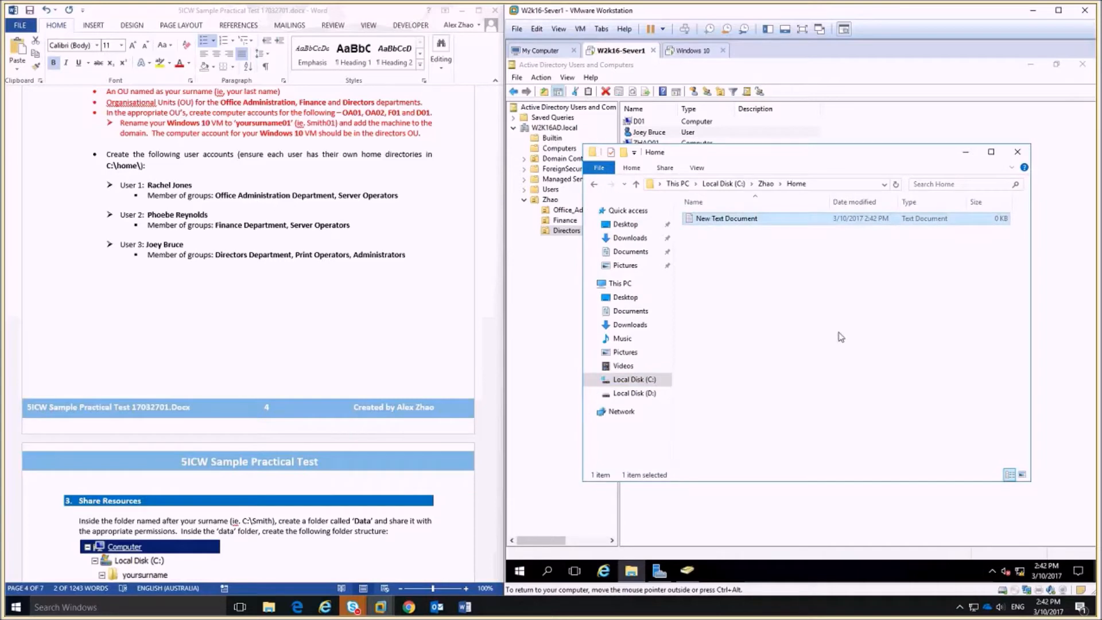
key("Delete")
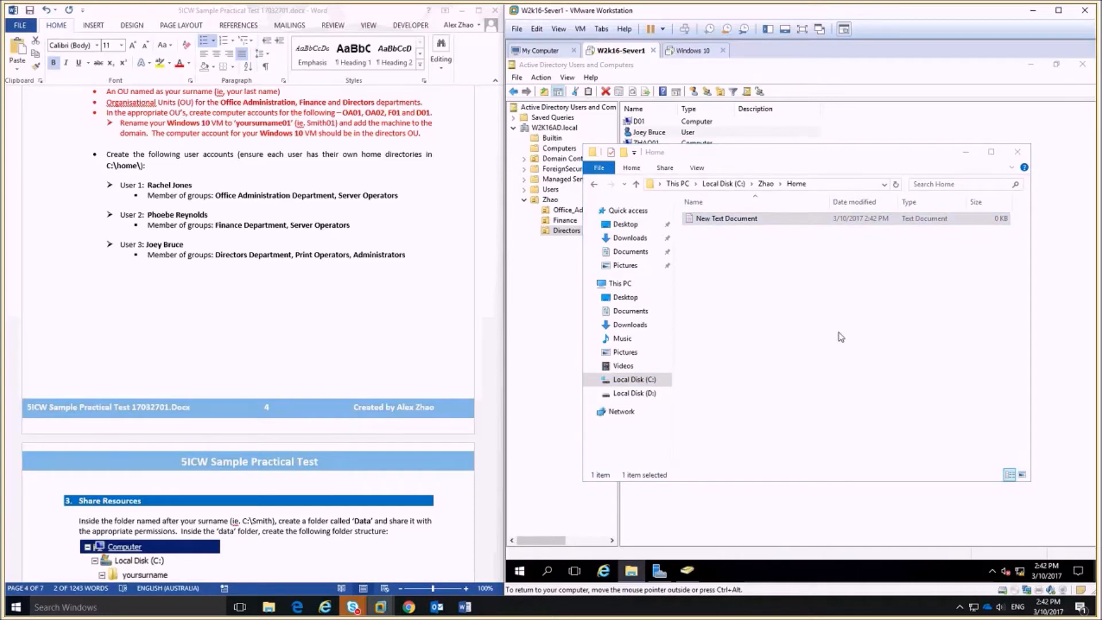
left_click(553, 349)
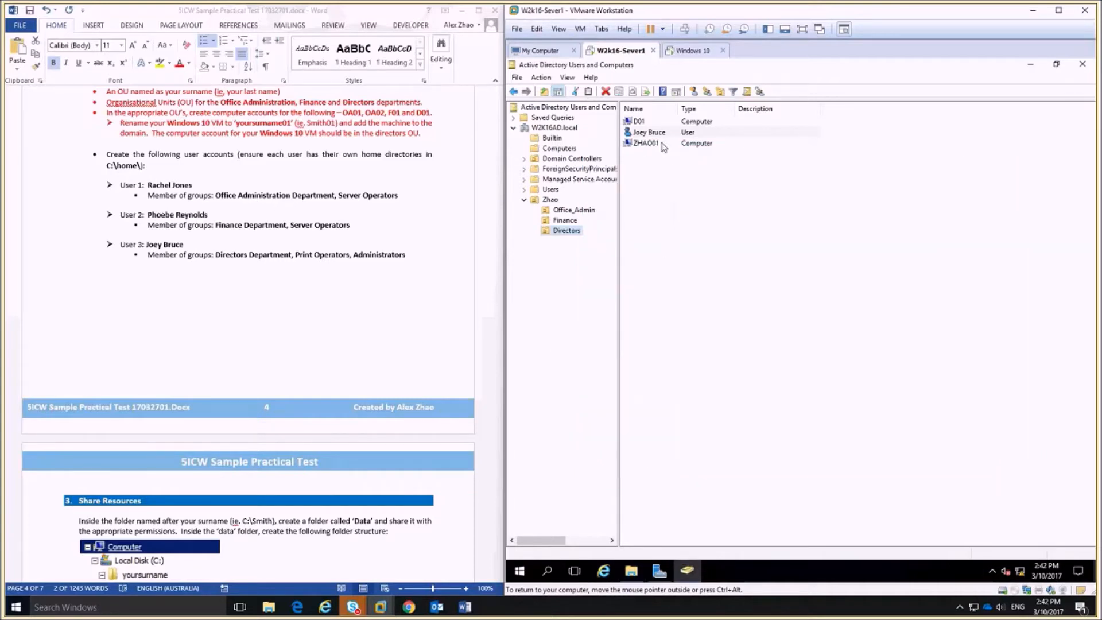
Set the Directors user's profile home folder to Connect using drive H:.
right_click(653, 132)
left_click(711, 287)
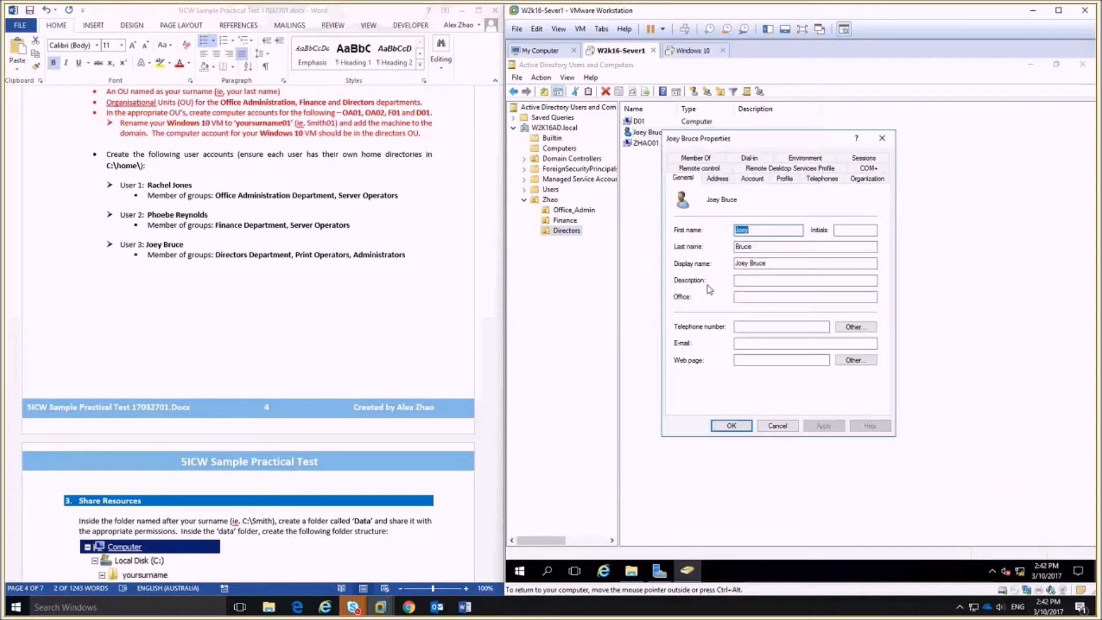
left_click(781, 179)
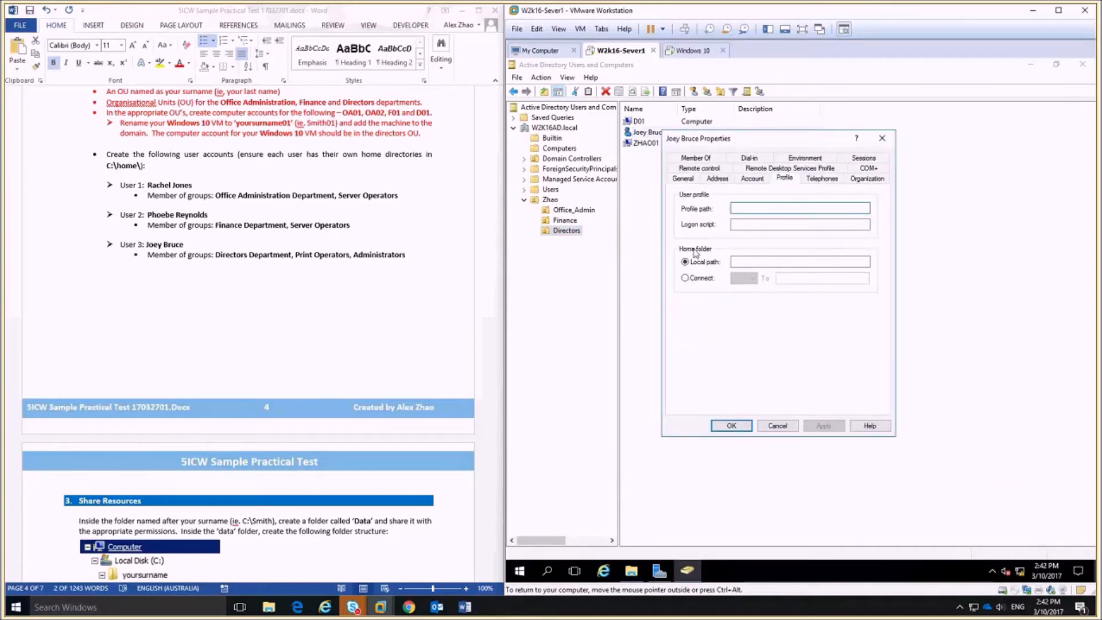
left_click(685, 278)
left_click(745, 278)
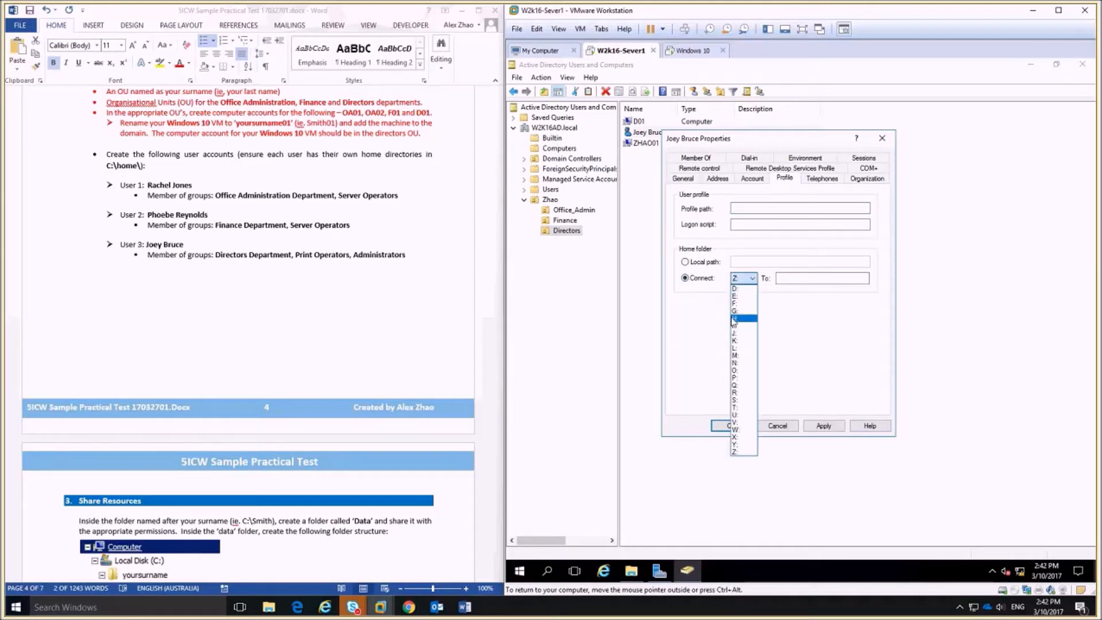
left_click(734, 319)
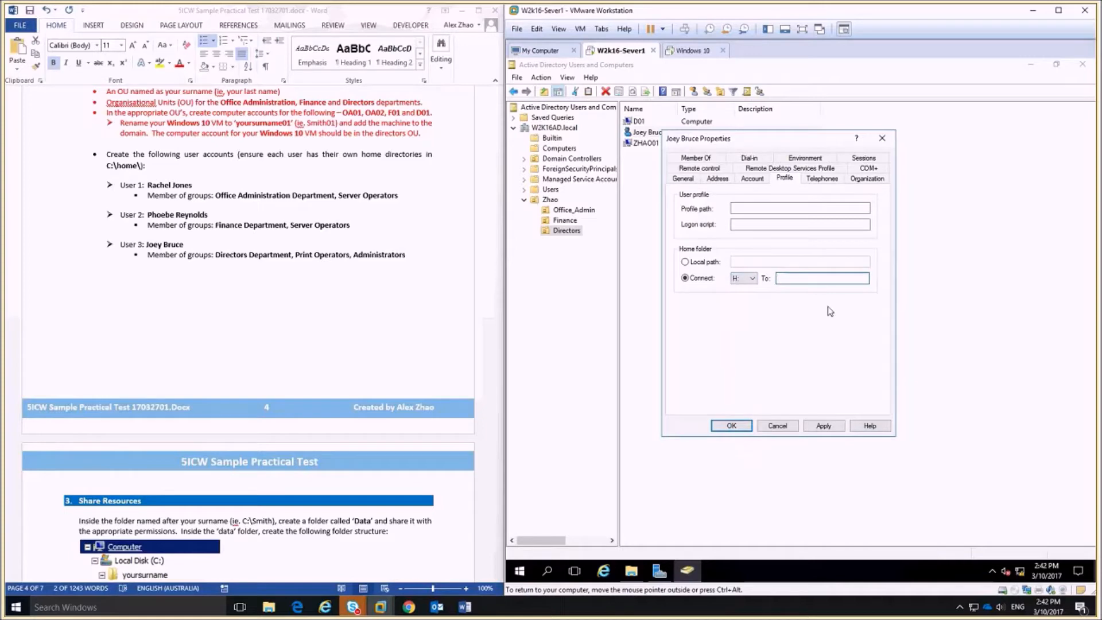
Enter \\server1\home\%username% as the home path, copy it, and apply.
type("\\\\")
type("a")
type("ver")
type("1\\home")
type("\\")
type("%")
type("username")
type("%")
key("ctrl+a")
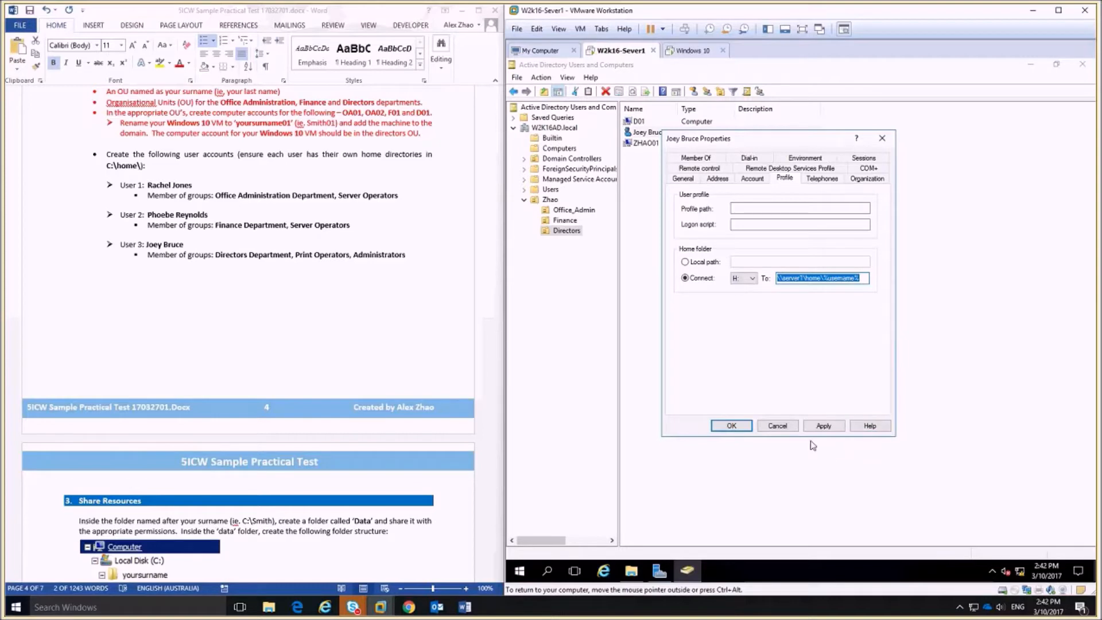
right_click(815, 276)
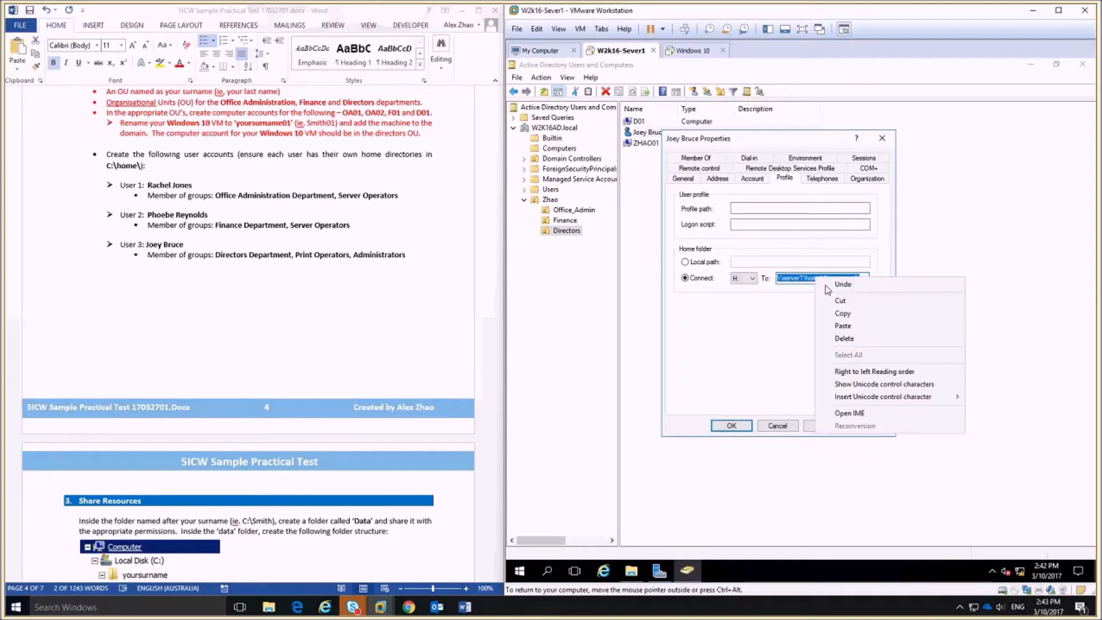
left_click(842, 314)
left_click(731, 425)
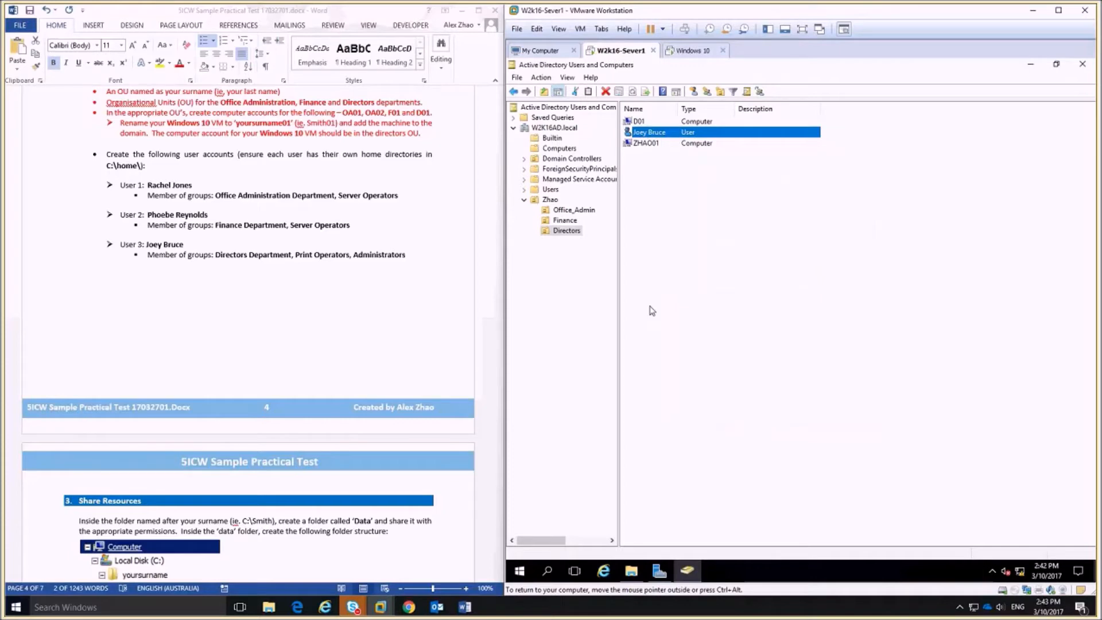
Map the Finance user's home folder to H: at \\server1\home\%username%.
left_click(564, 221)
double_click(646, 132)
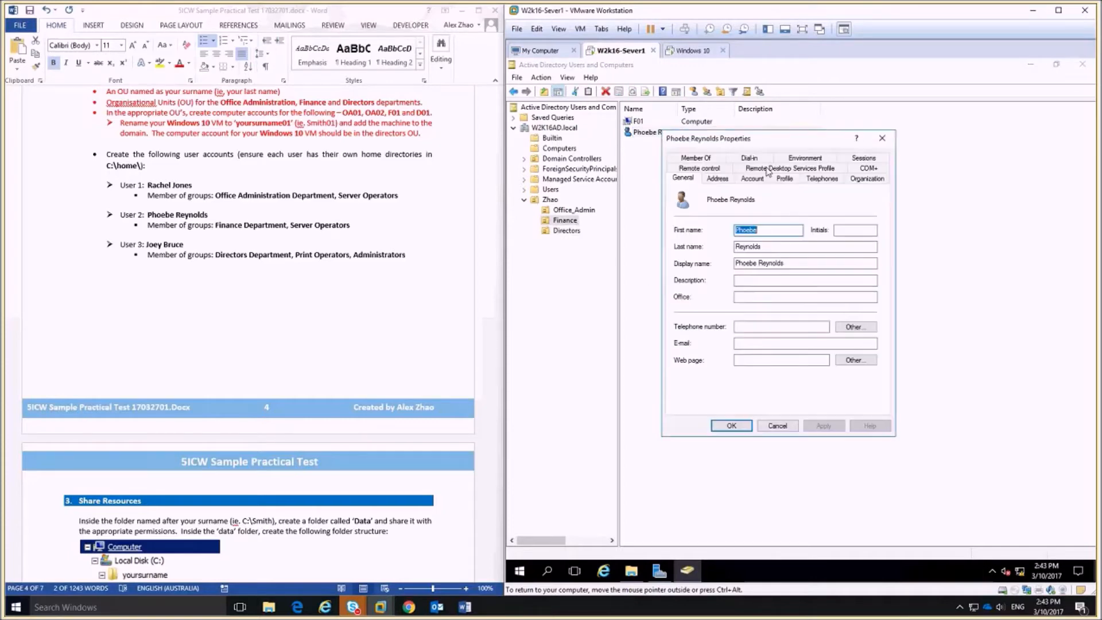
left_click(785, 178)
left_click(694, 278)
left_click(744, 277)
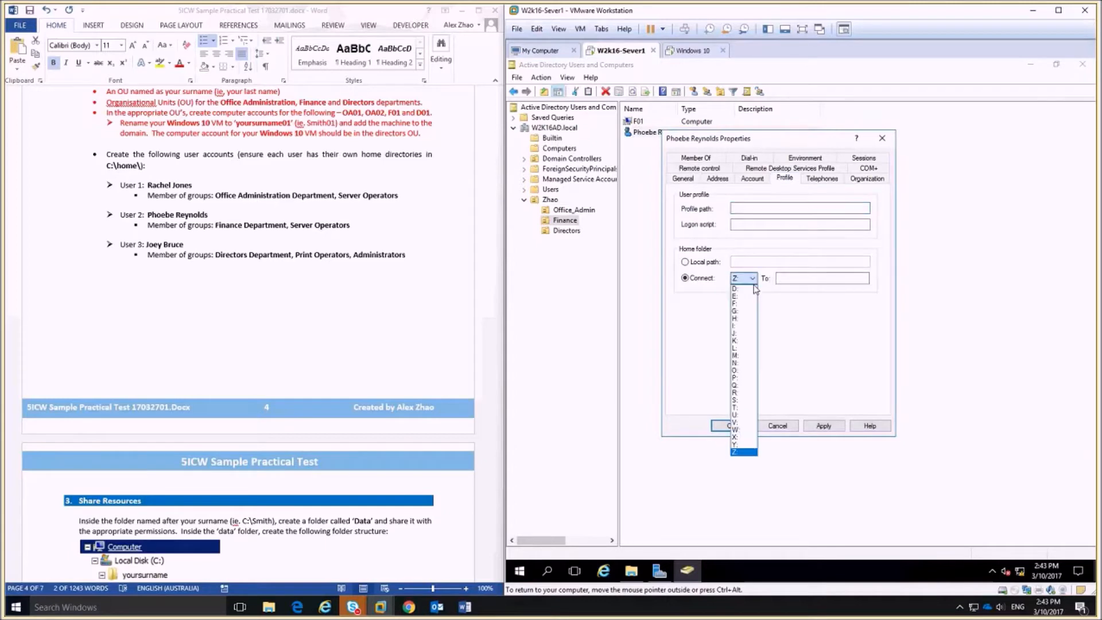
left_click(741, 319)
left_click(801, 279)
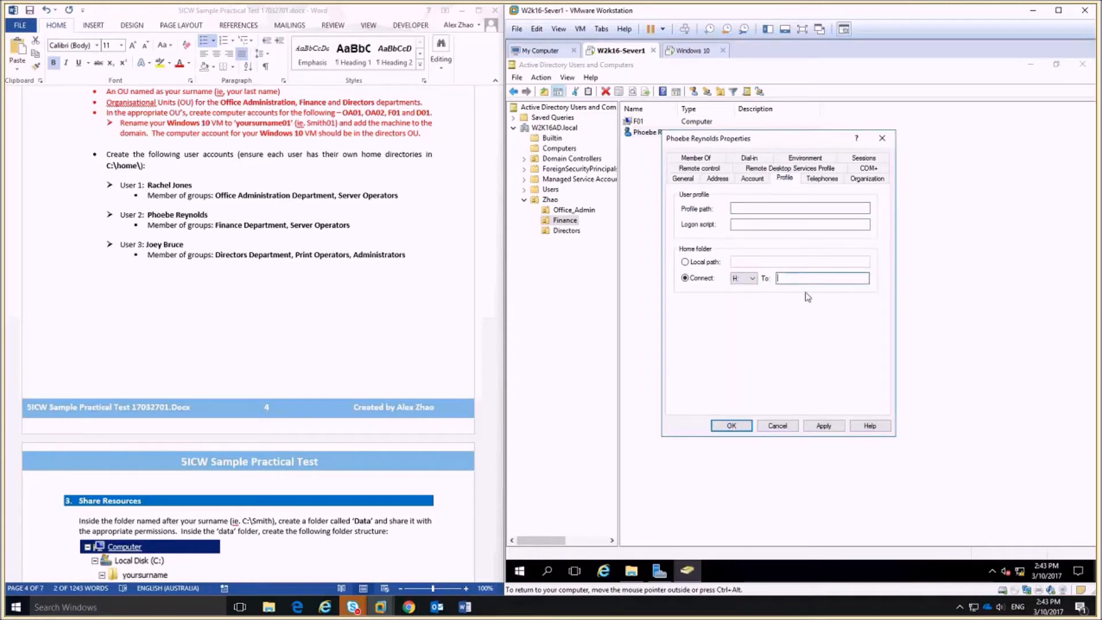
key("ctrl+v")
left_click(731, 426)
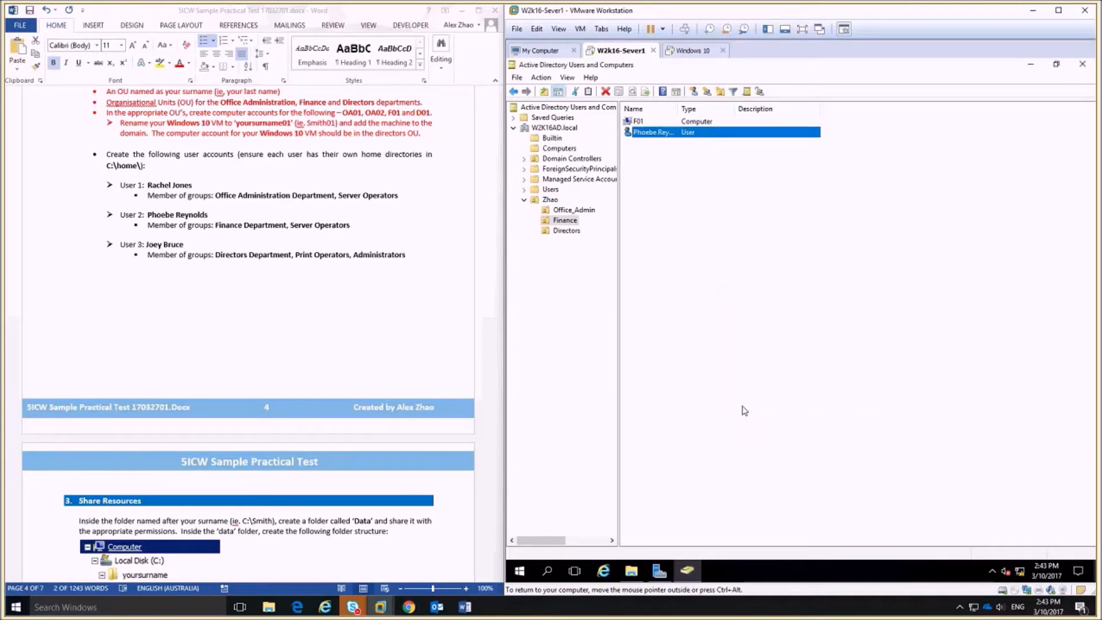
Give the Office_Admin user the same H: home folder at \\server1\home\%username%.
left_click(576, 210)
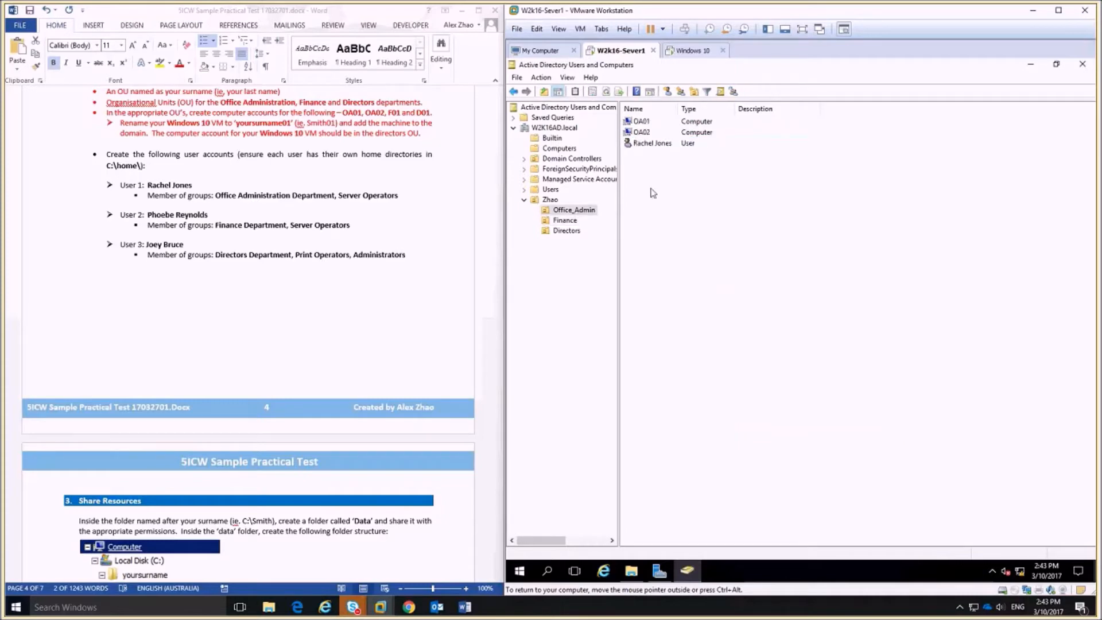
double_click(648, 145)
left_click(784, 178)
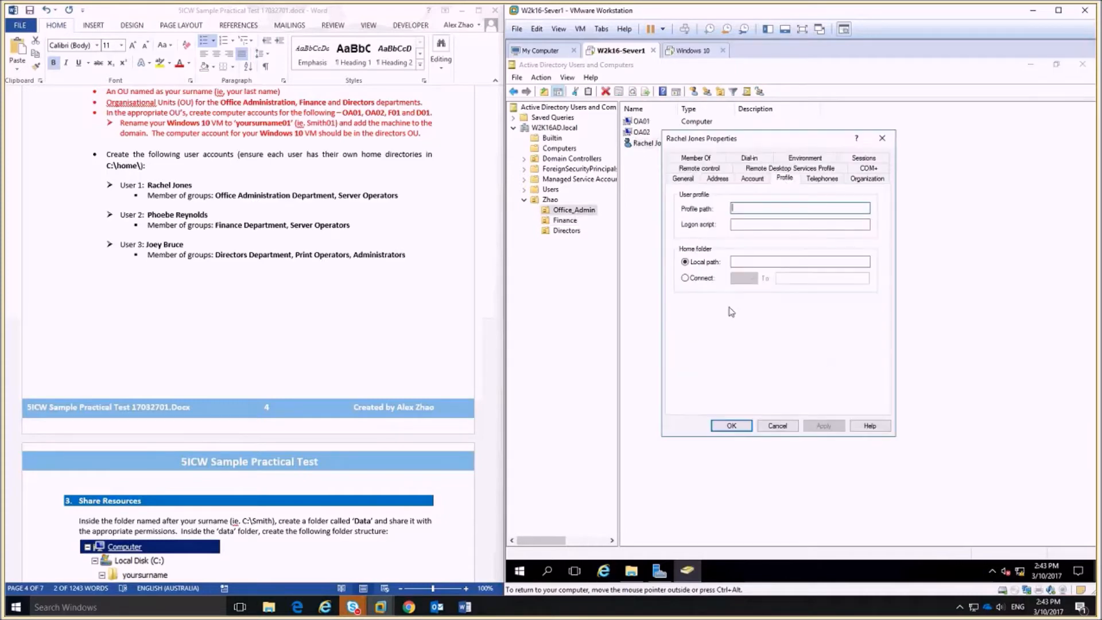
left_click(686, 278)
left_click(744, 278)
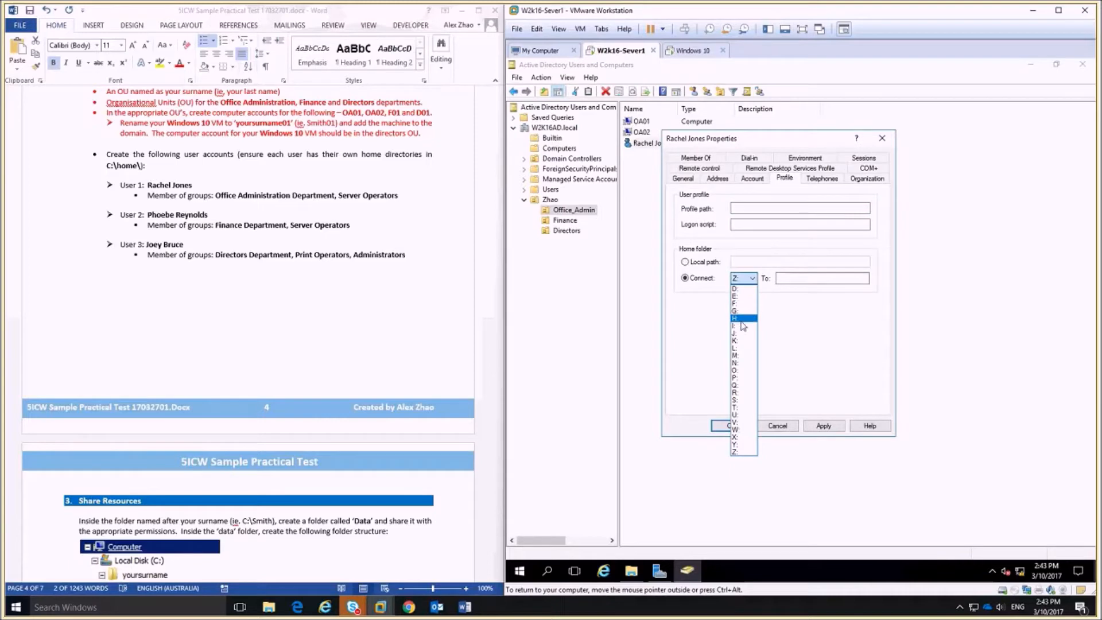
left_click(741, 319)
key("ctrl+v")
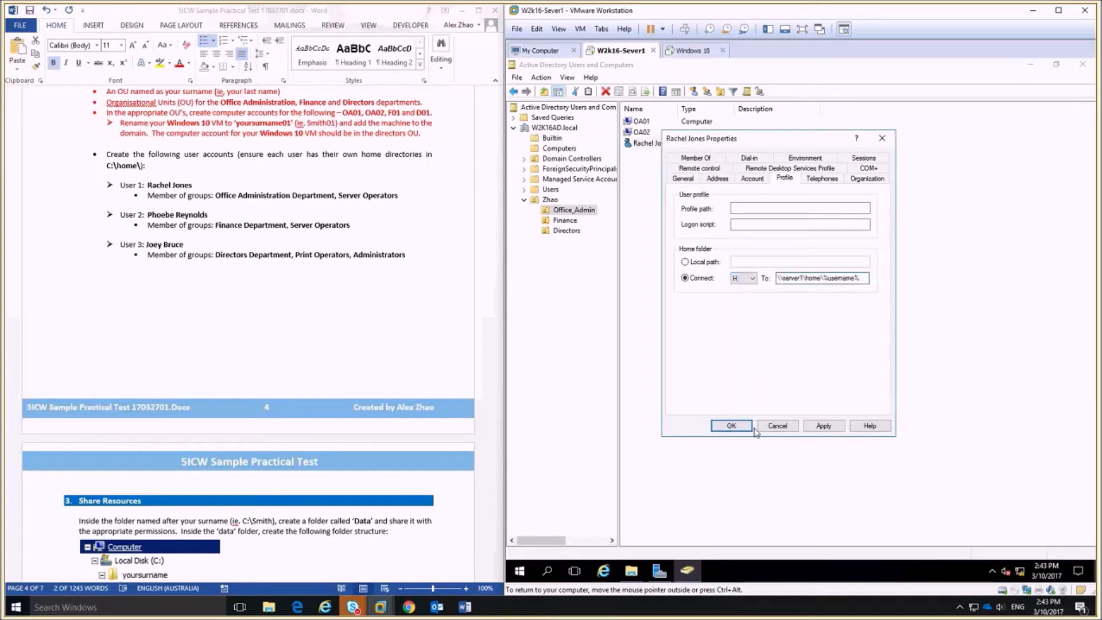
left_click(729, 425)
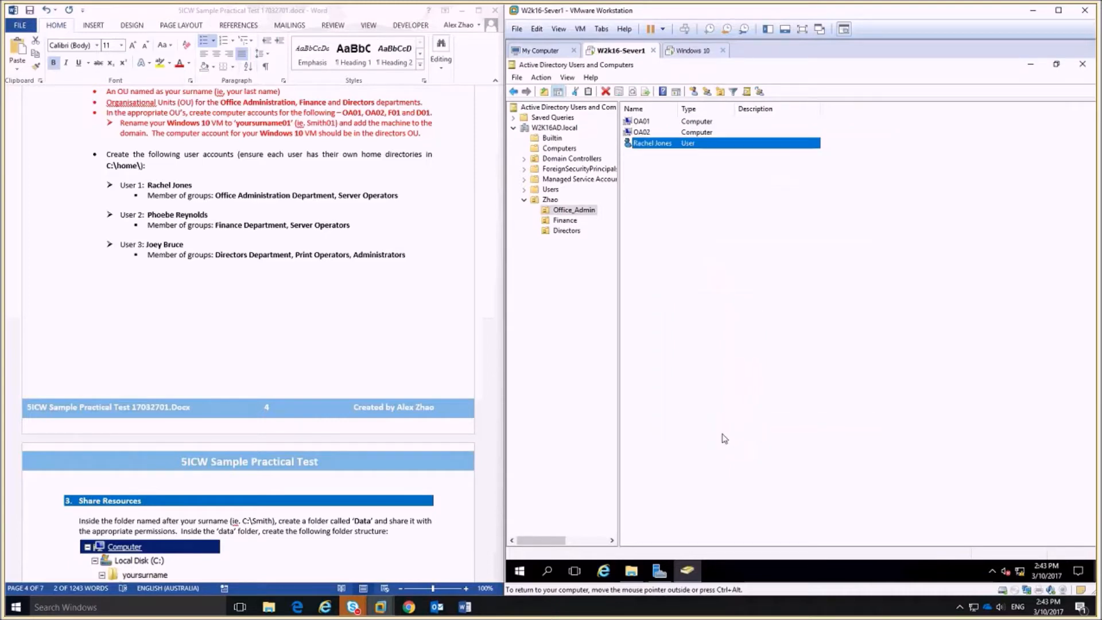
left_click(632, 570)
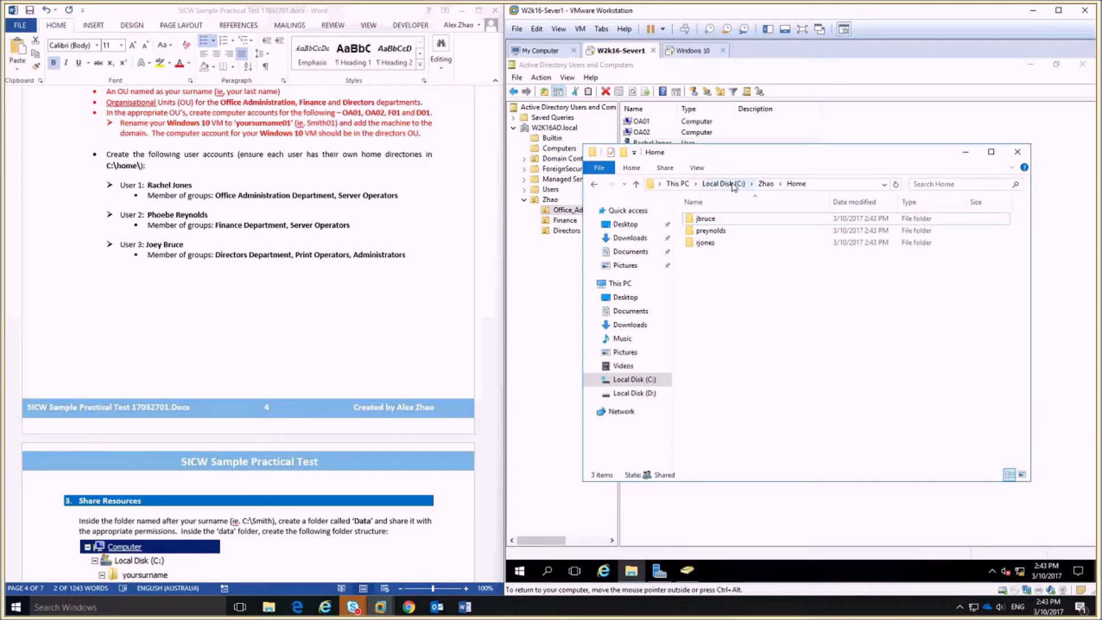
Check the three new per-user folders in C:\Zhao\Home, then return to C:\Zhao.
left_click(705, 243)
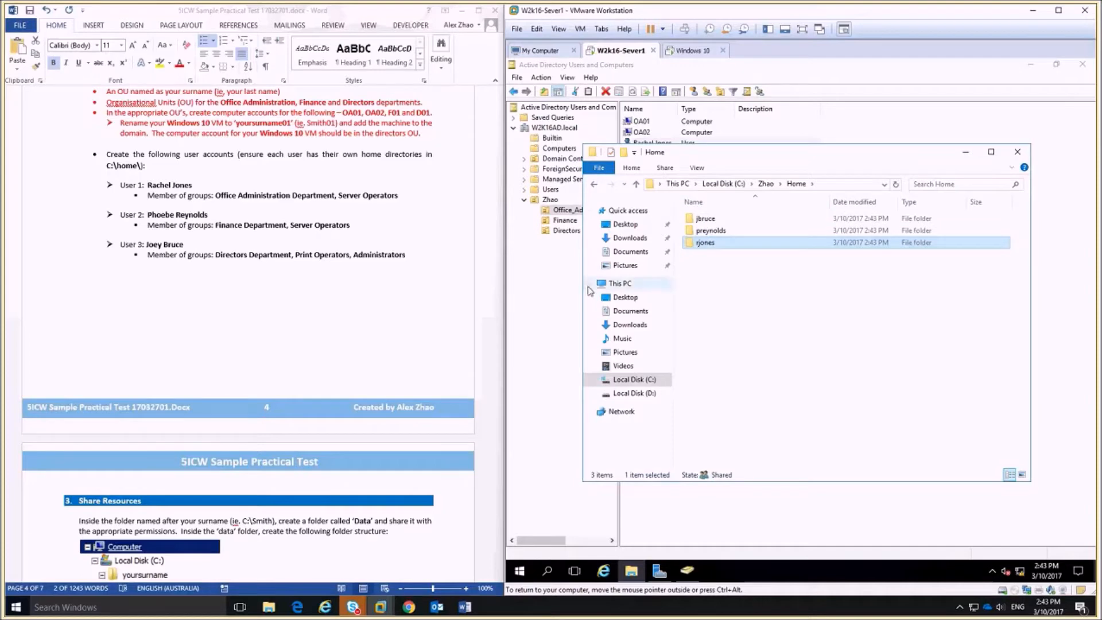
left_click_drag(398, 196, 338, 196)
left_click_drag(192, 165, 88, 153)
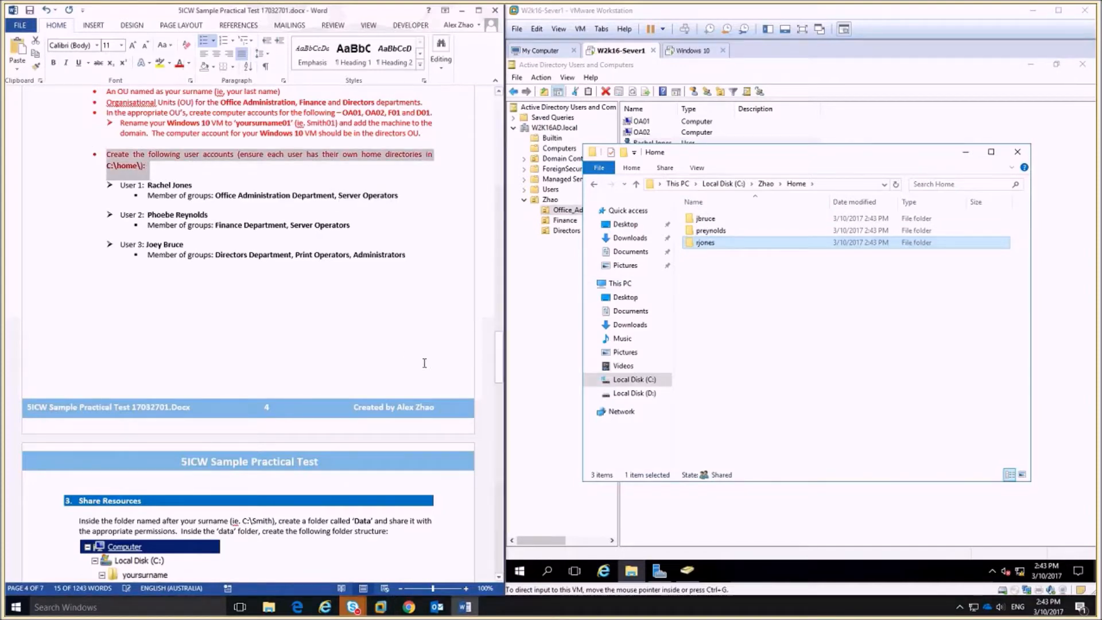
left_click(345, 341)
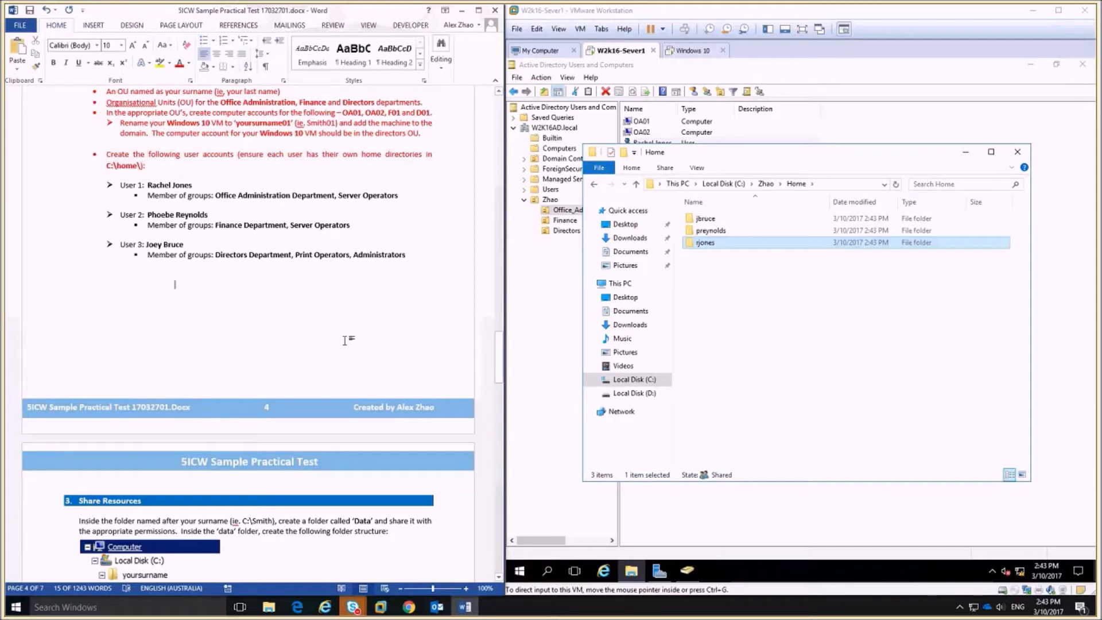
scroll(345, 340, "down", 10)
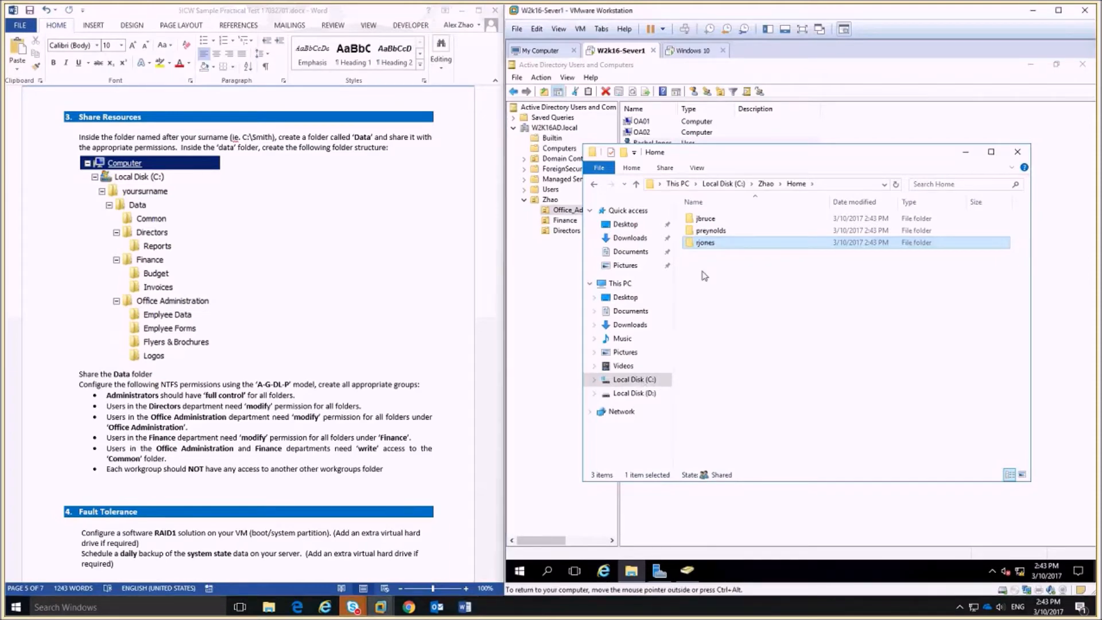
left_click(631, 380)
double_click(724, 291)
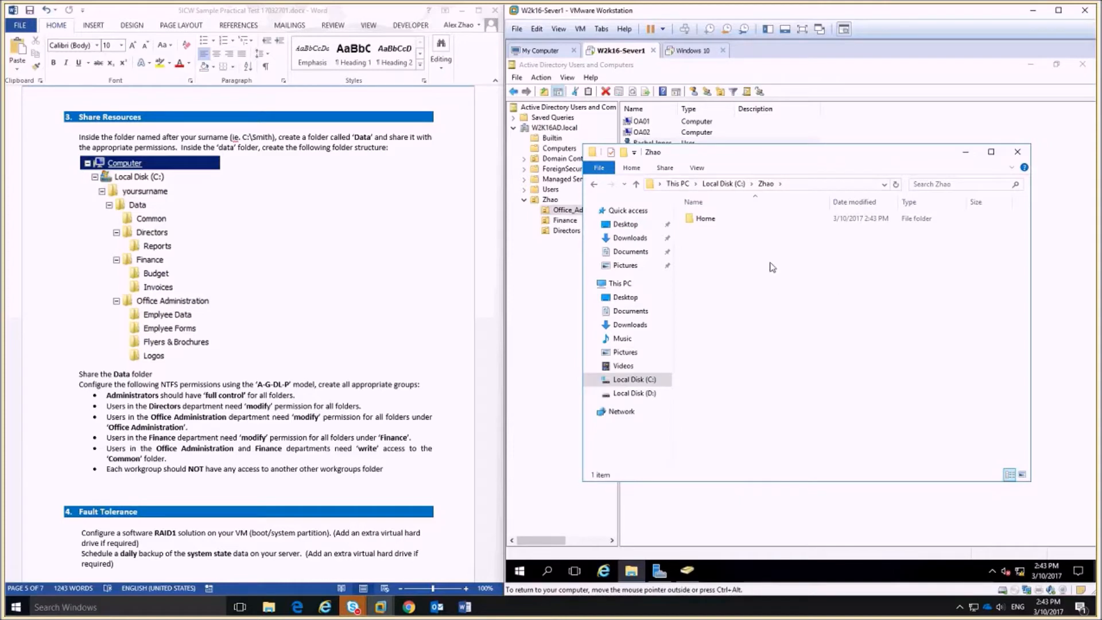
Create a folder named Data in C:\Zhao and open it.
right_click(736, 256)
mouse_move(844, 389)
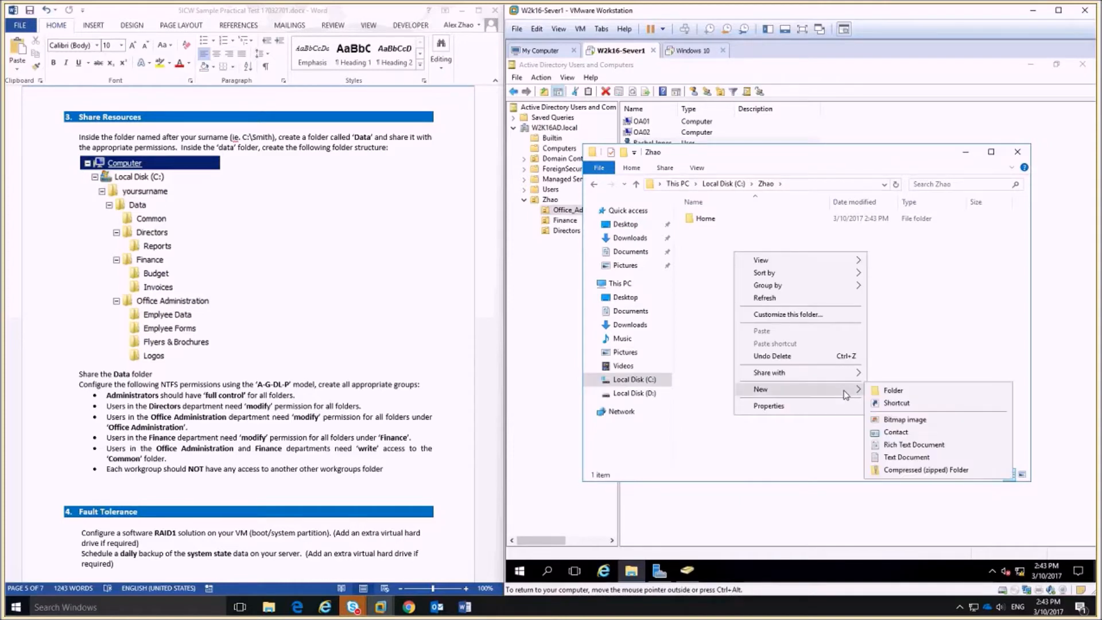
left_click(889, 389)
type("Da")
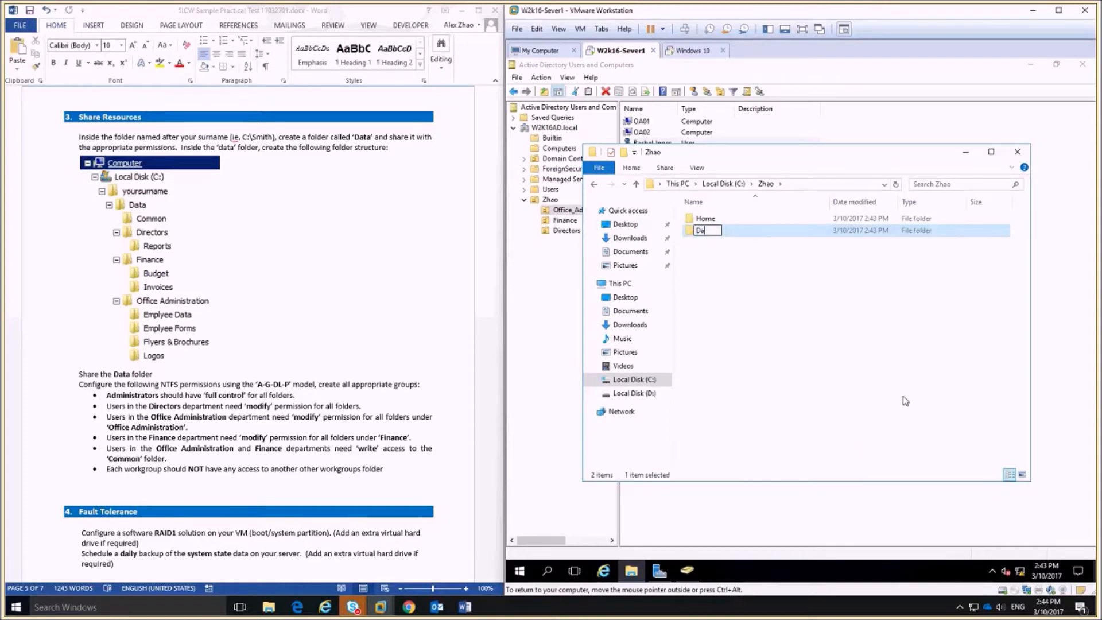
type("ta")
left_click(704, 248)
double_click(703, 220)
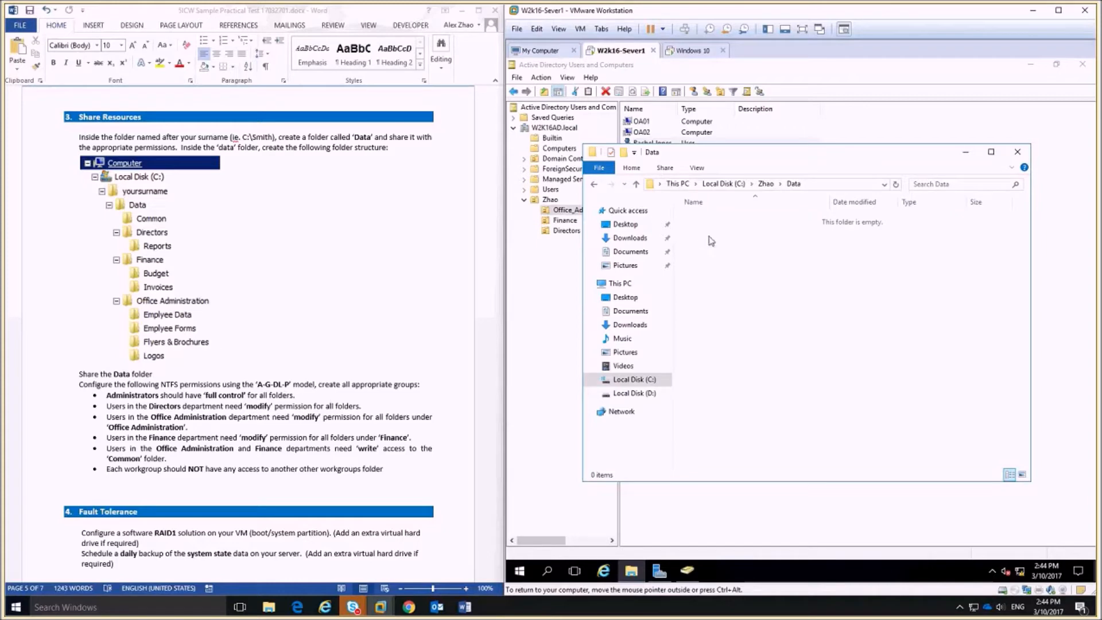
Create the Common and Directors folders inside Data.
right_click(714, 242)
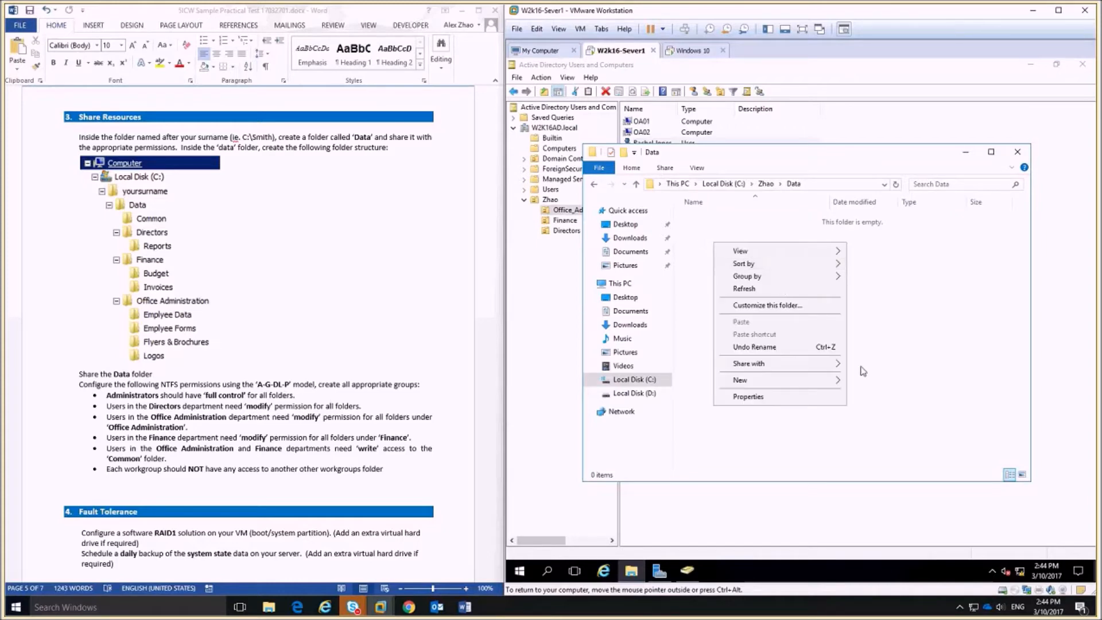
left_click(891, 386)
type("Comma")
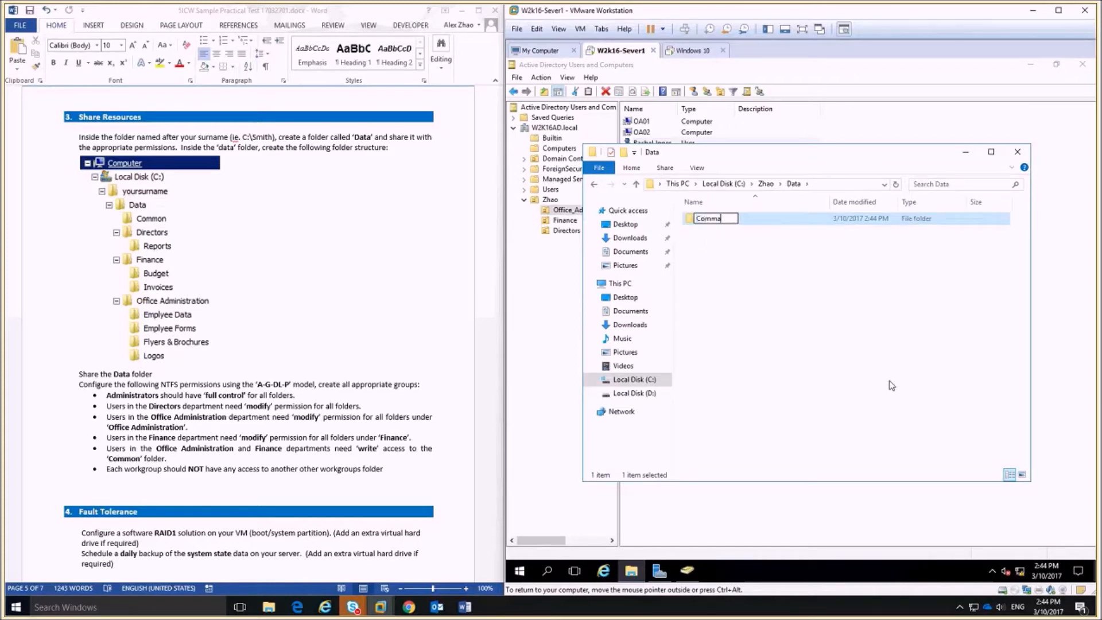
type("on")
key("BackSpace")
key("BackSpace")
key("BackSpace")
type("on")
left_click(859, 378)
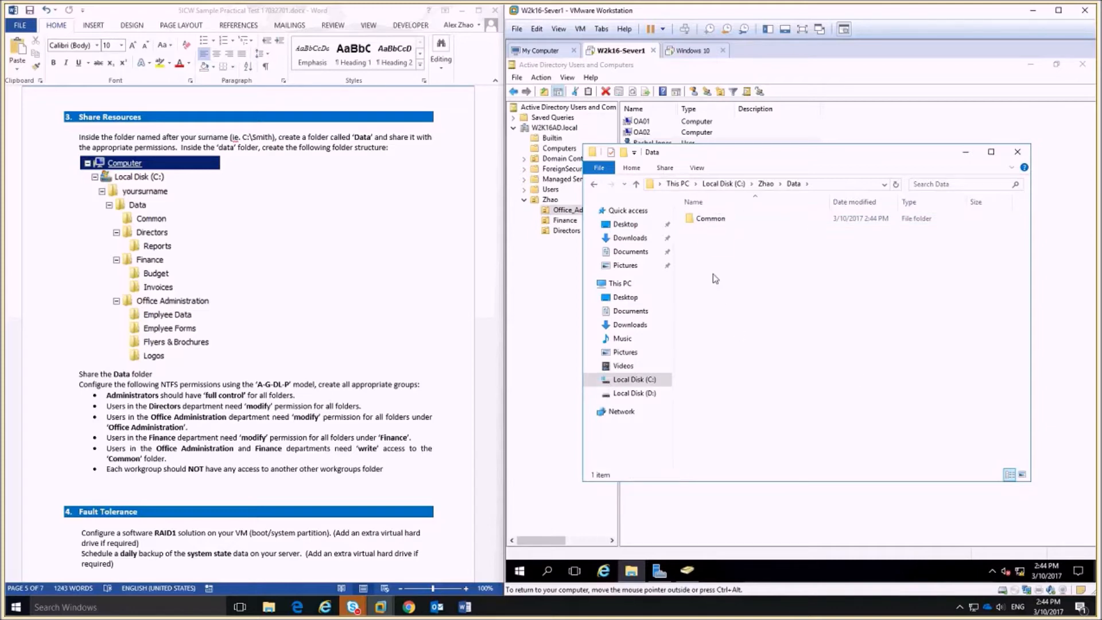
right_click(694, 252)
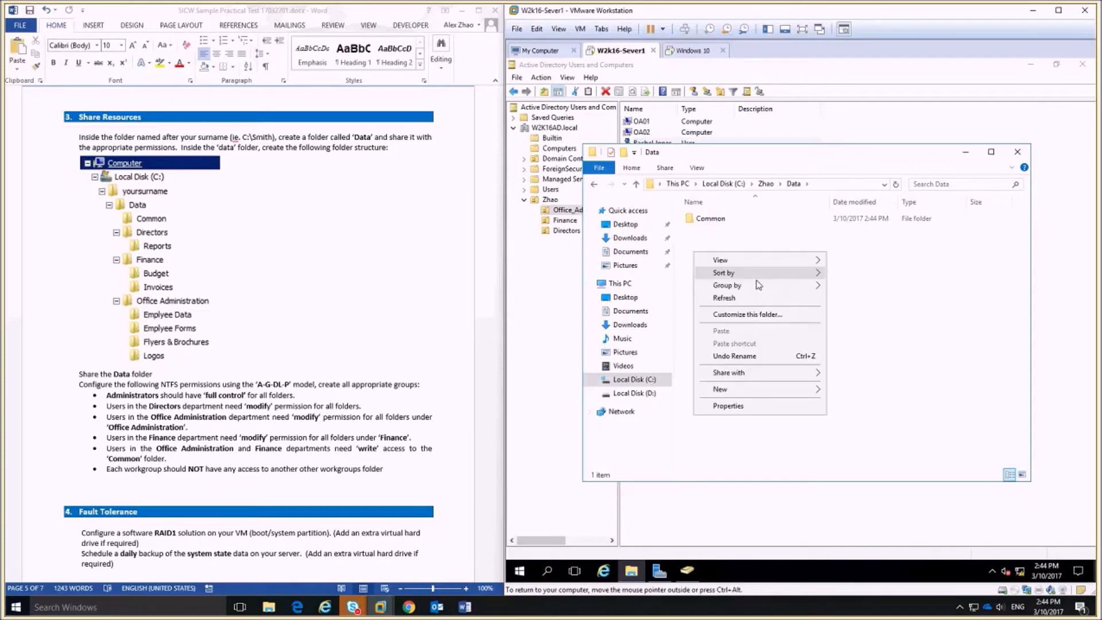
mouse_move(763, 390)
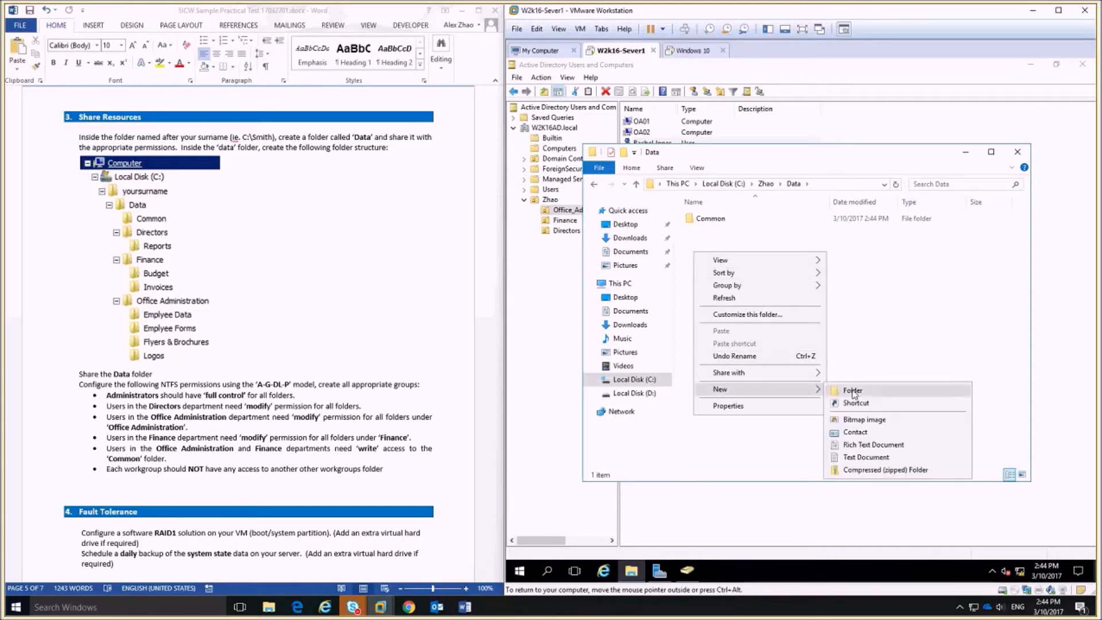
left_click(841, 392)
type("Direc")
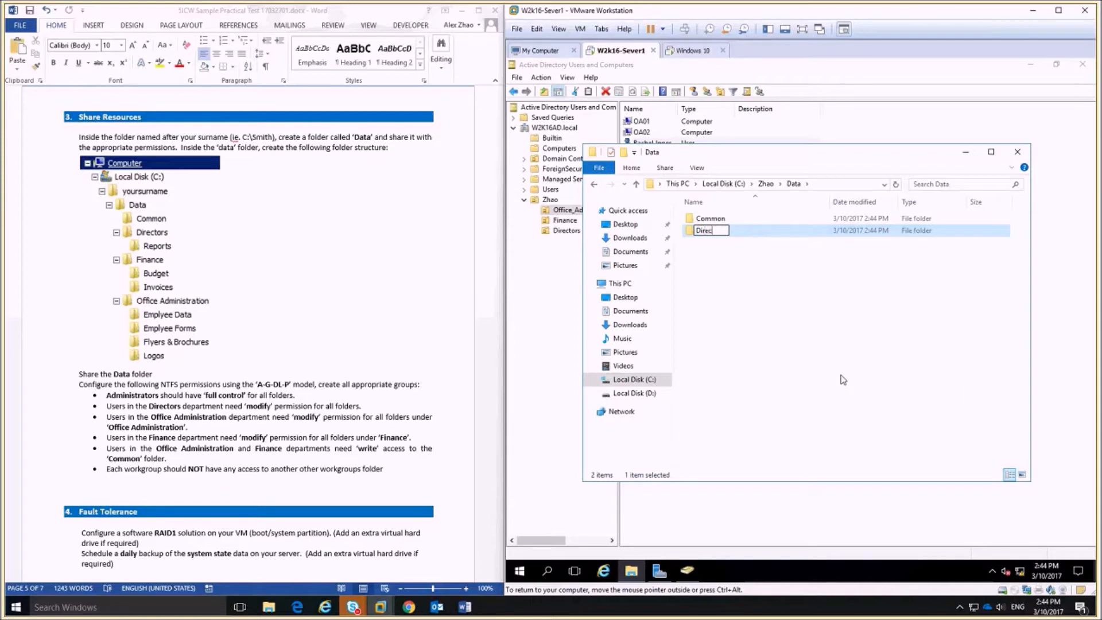
type("tors")
left_click(841, 379)
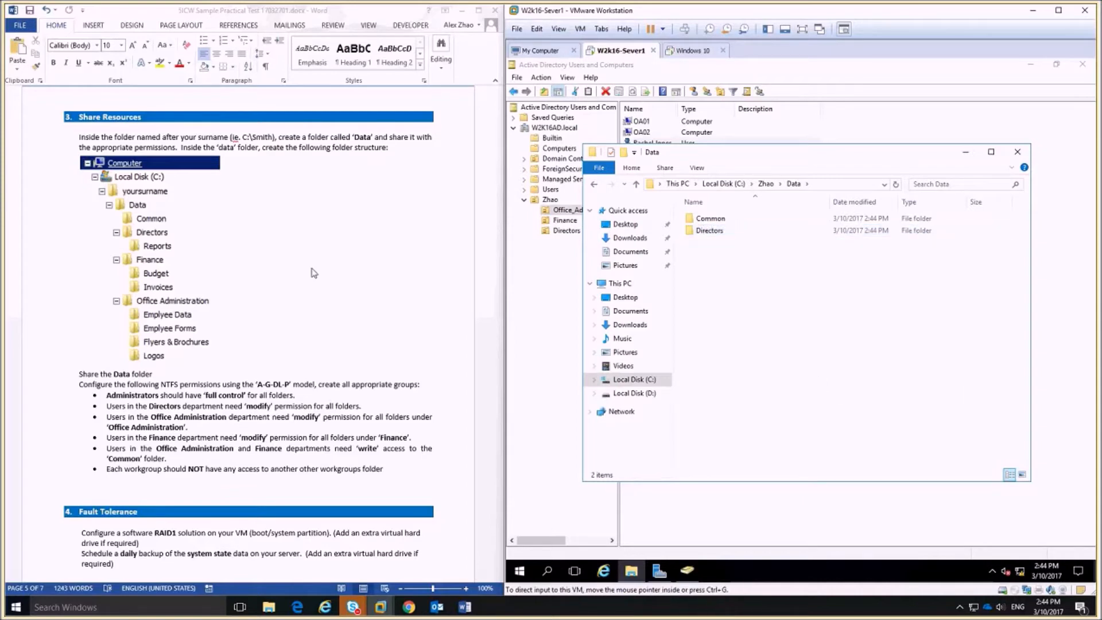
Add the Finance and Office_Administration folders inside Data.
right_click(705, 261)
left_click(875, 395)
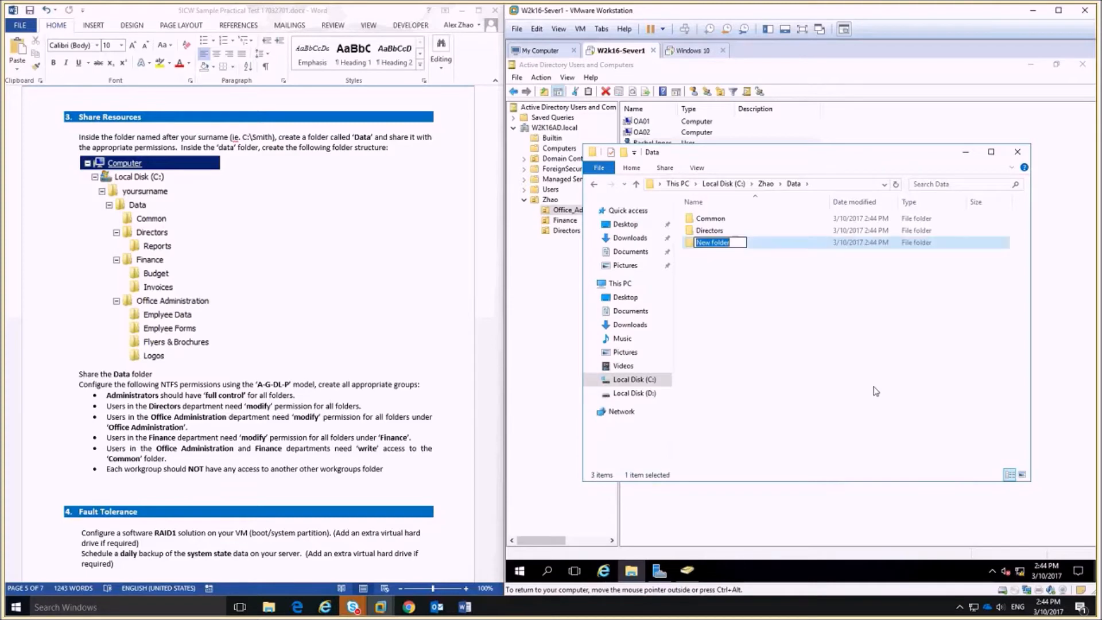
type("Finance")
left_click(777, 371)
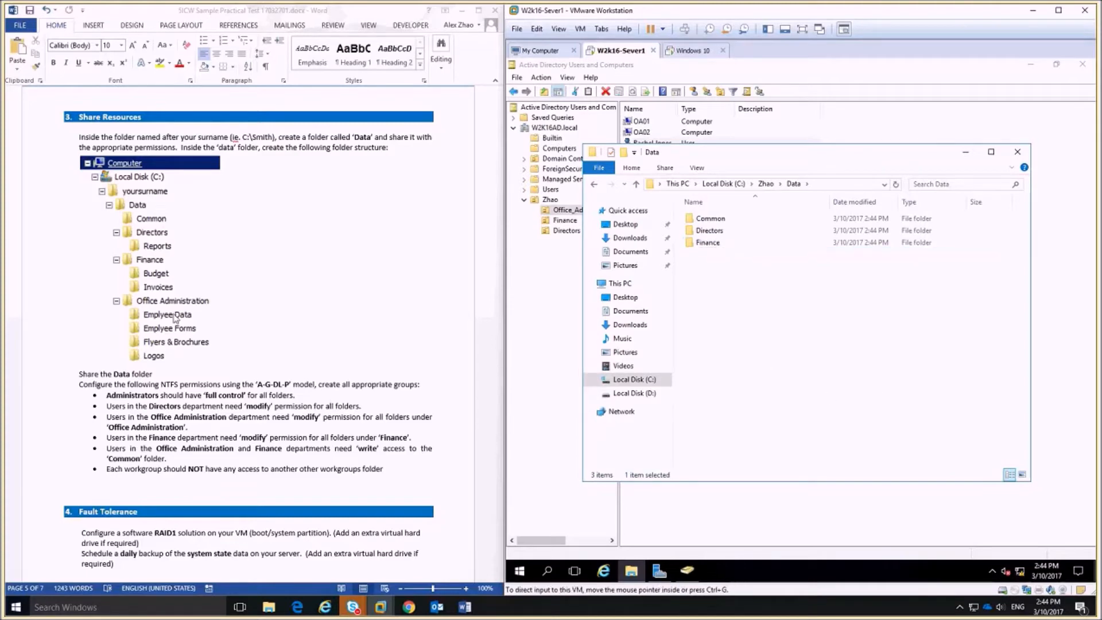
right_click(721, 294)
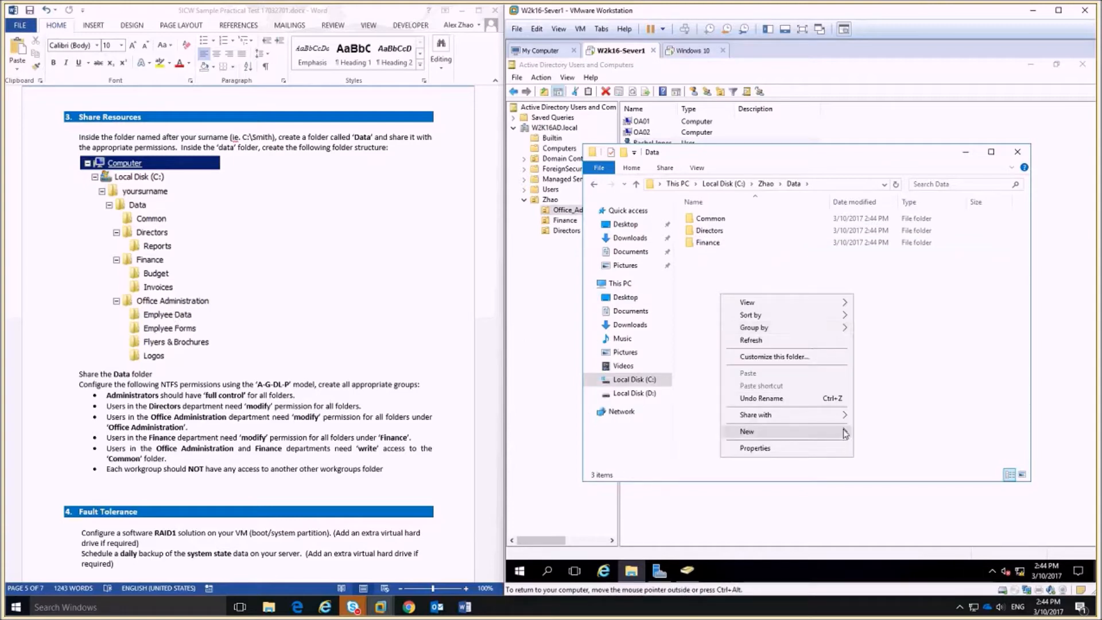
left_click(873, 435)
type("Off")
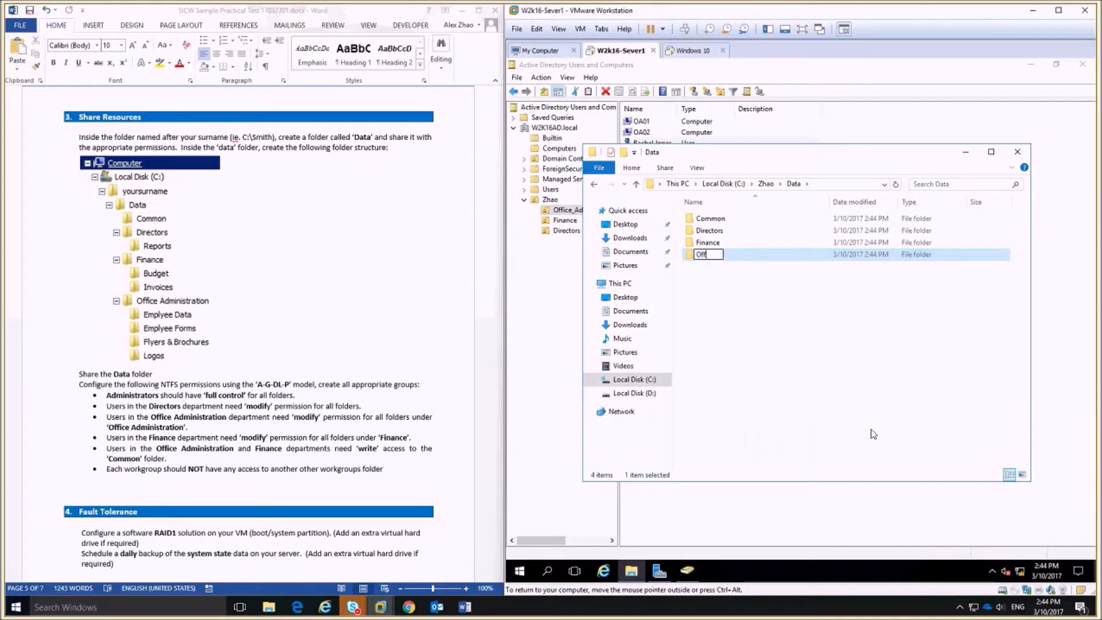
type("ice_Administrat")
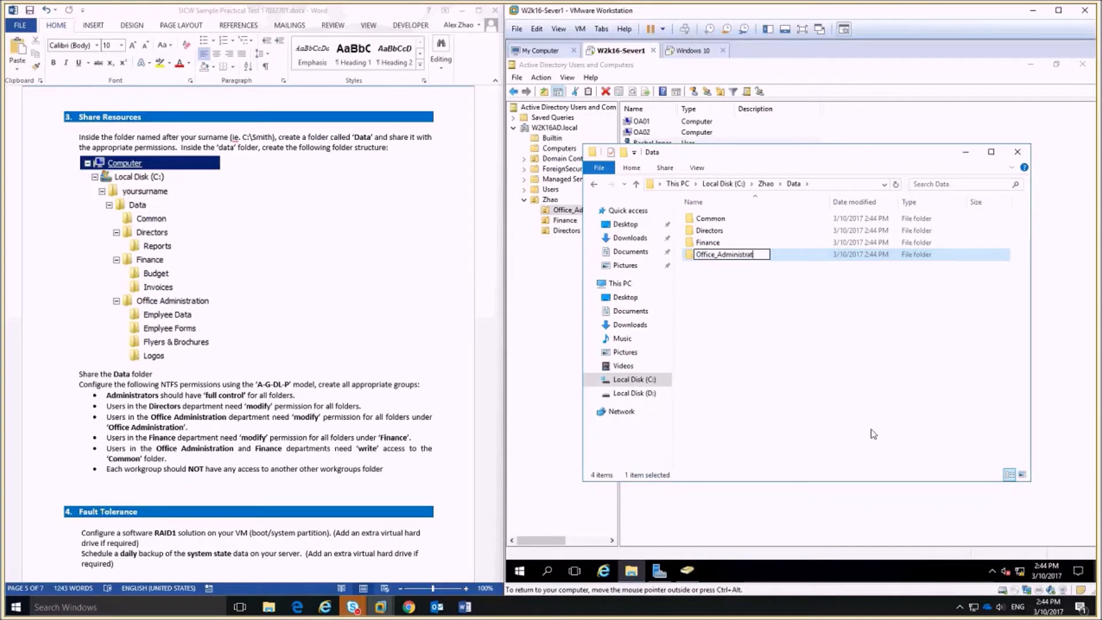
type("ion")
left_click(873, 434)
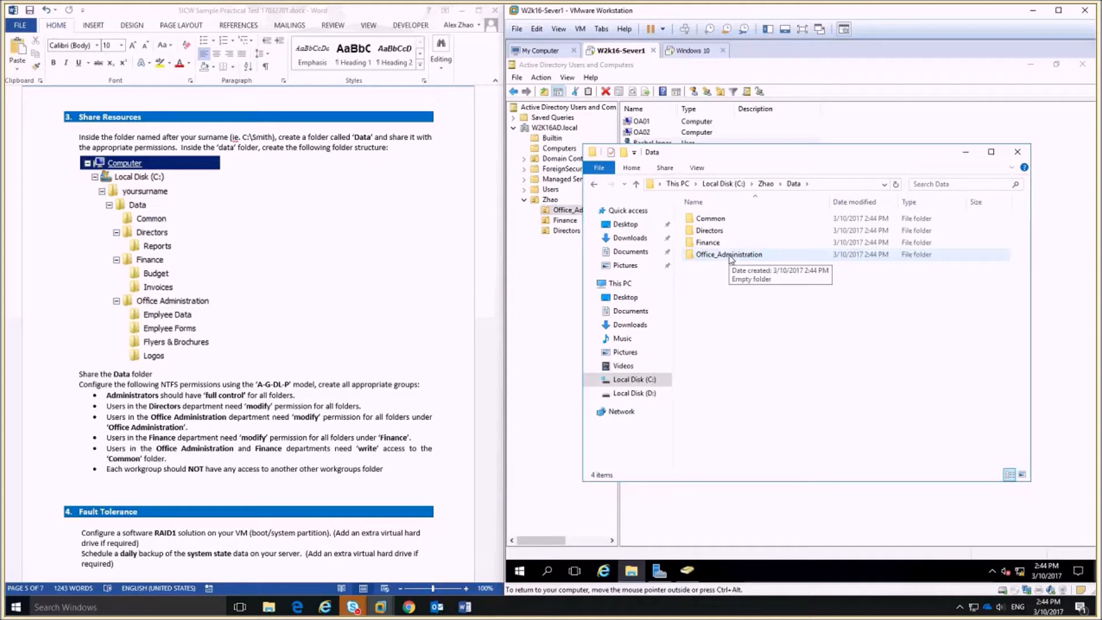
Create a Reports folder inside Data\Directors.
double_click(850, 230)
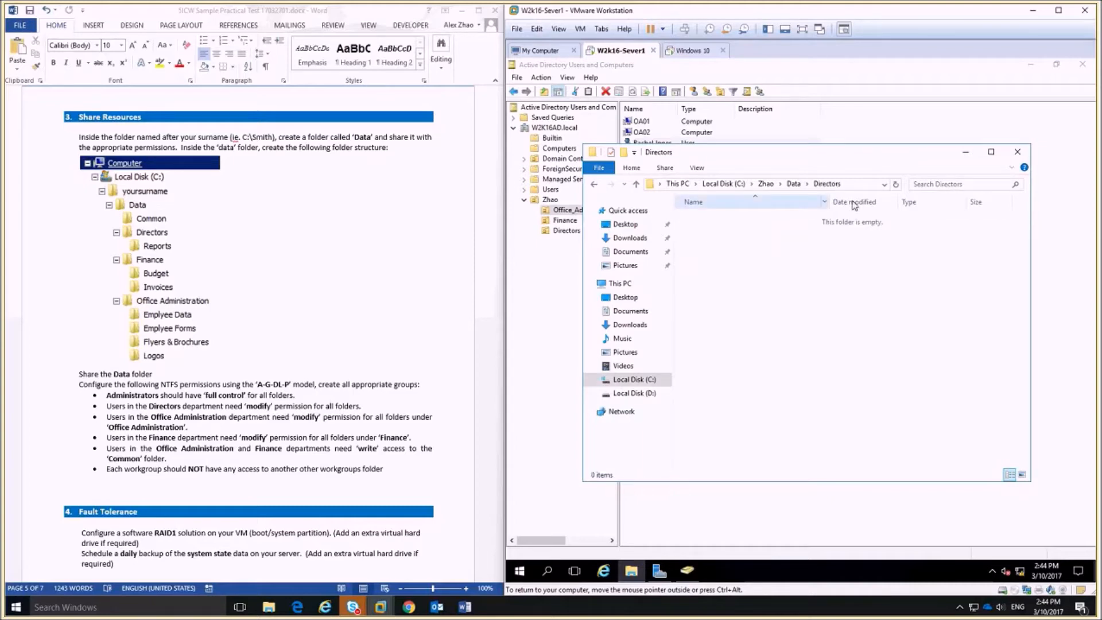
right_click(740, 259)
mouse_move(849, 396)
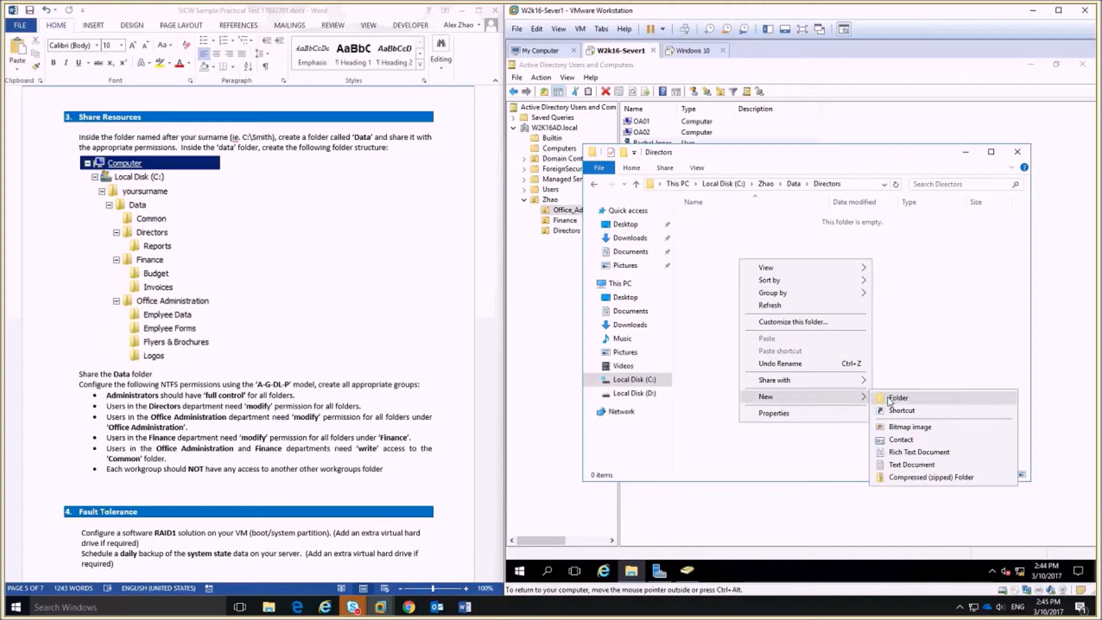
left_click(888, 396)
type("Reports")
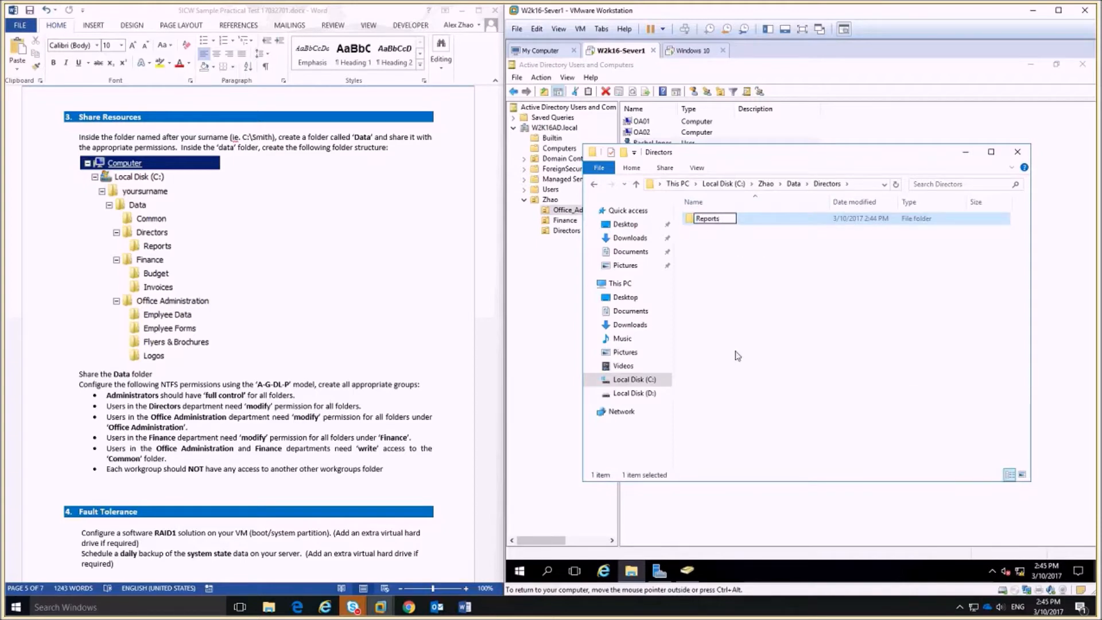
key("Return")
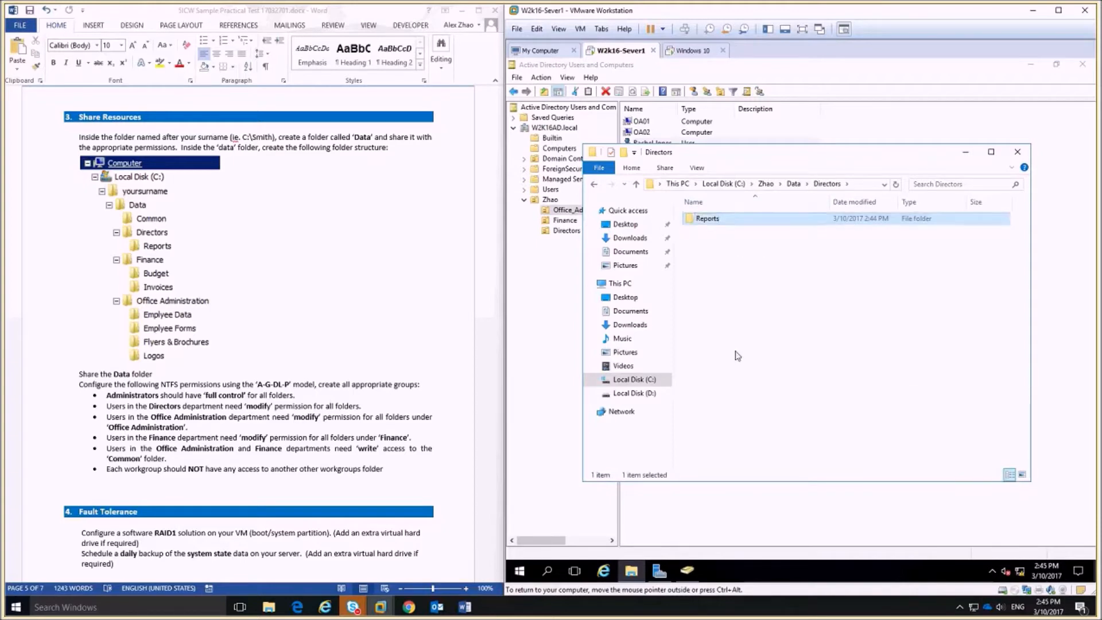
key("alt+Up")
Create Budget and Invoices folders inside Data\Finance.
left_click(711, 242)
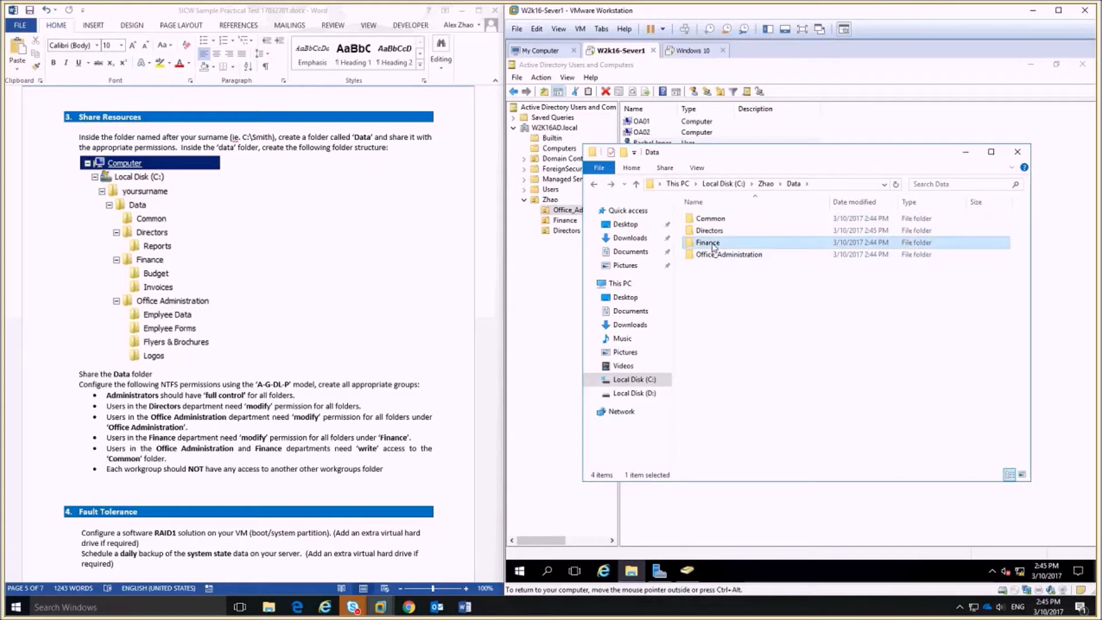
double_click(710, 243)
right_click(724, 278)
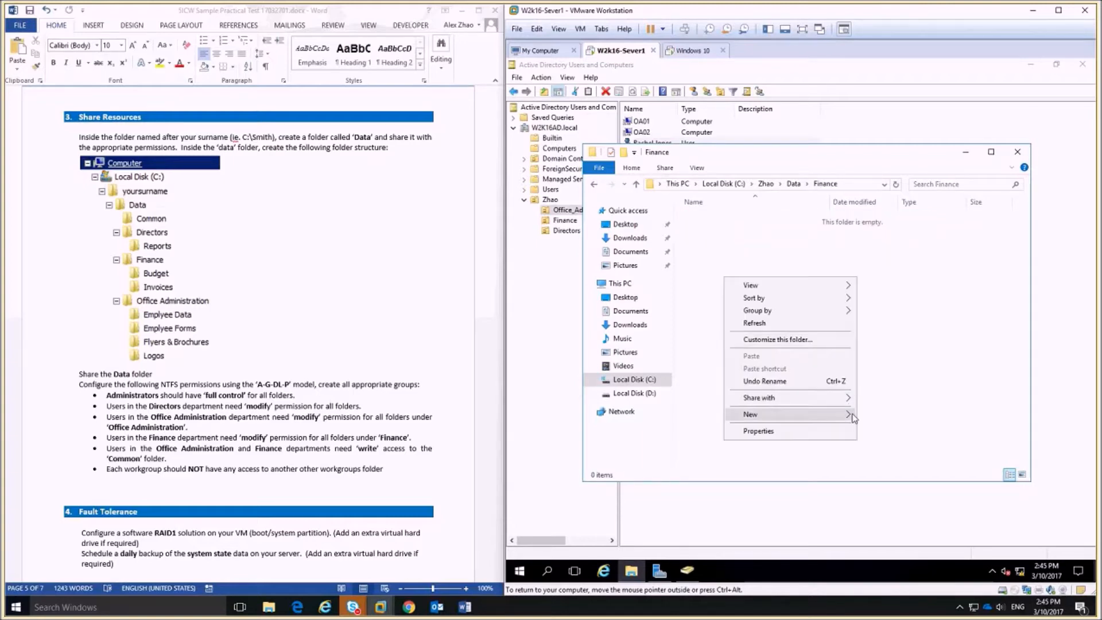
mouse_move(854, 417)
left_click(955, 414)
type("B")
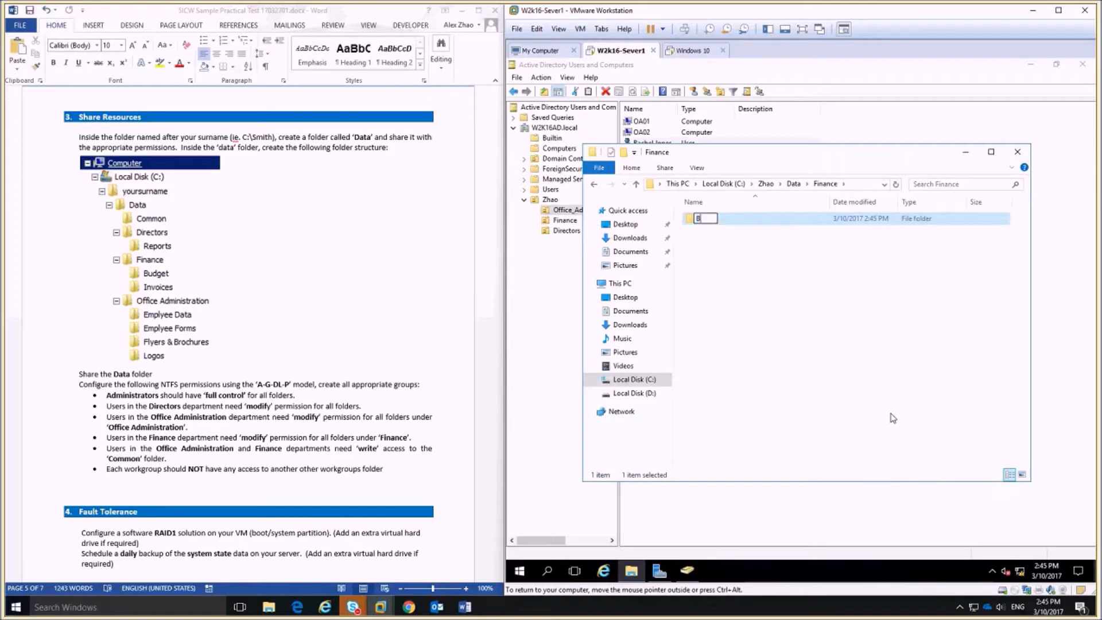
type("udget")
right_click(721, 385)
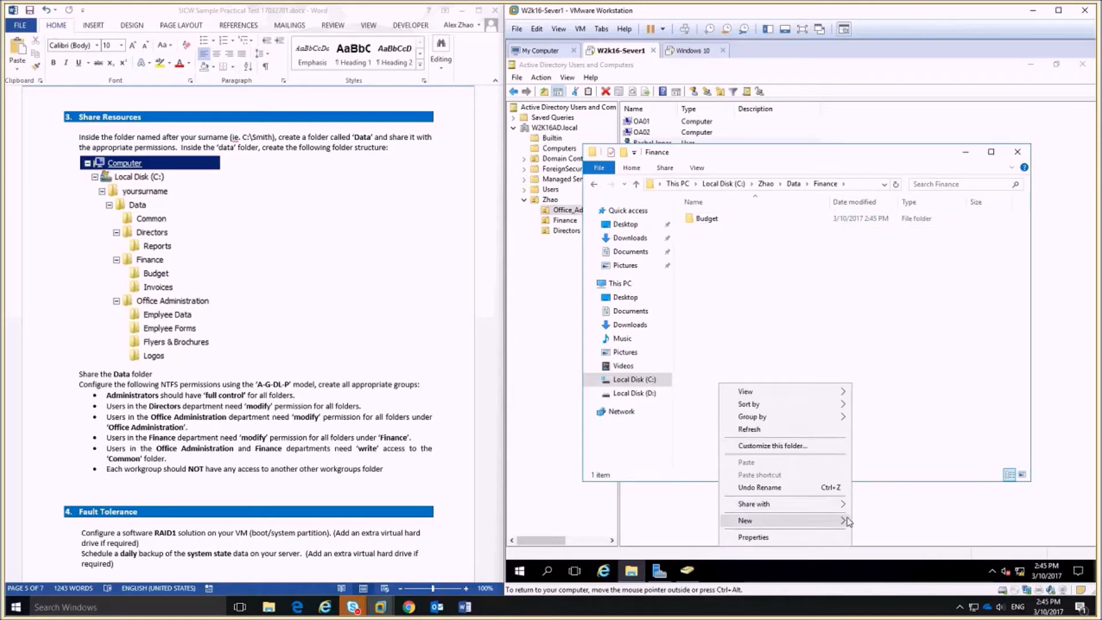
mouse_move(845, 521)
left_click(907, 442)
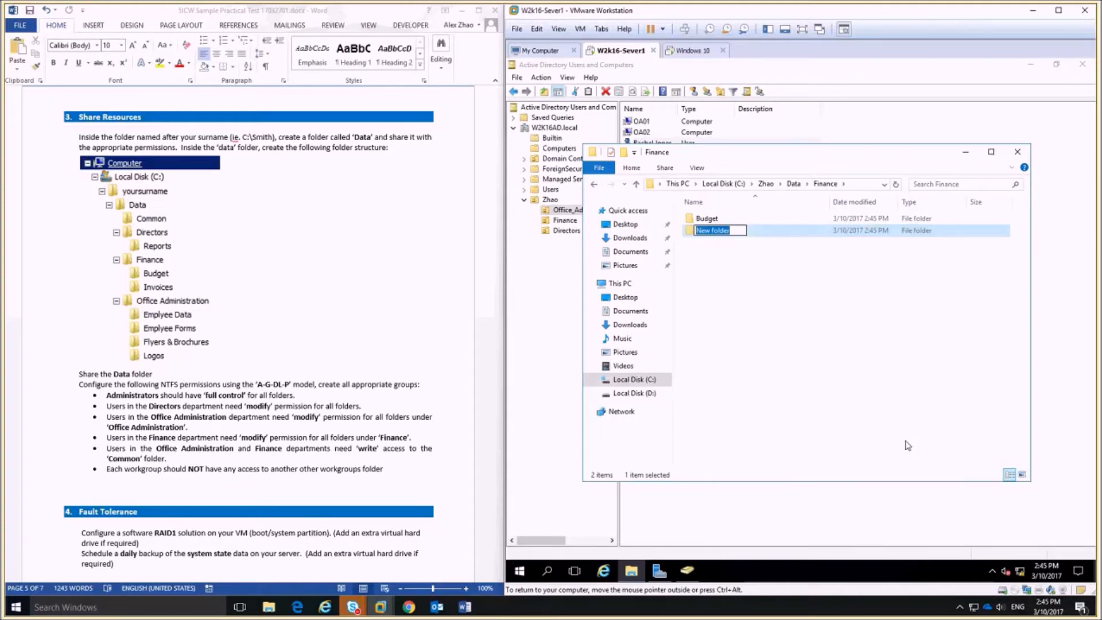
type("Invoices")
left_click(863, 396)
left_click(595, 184)
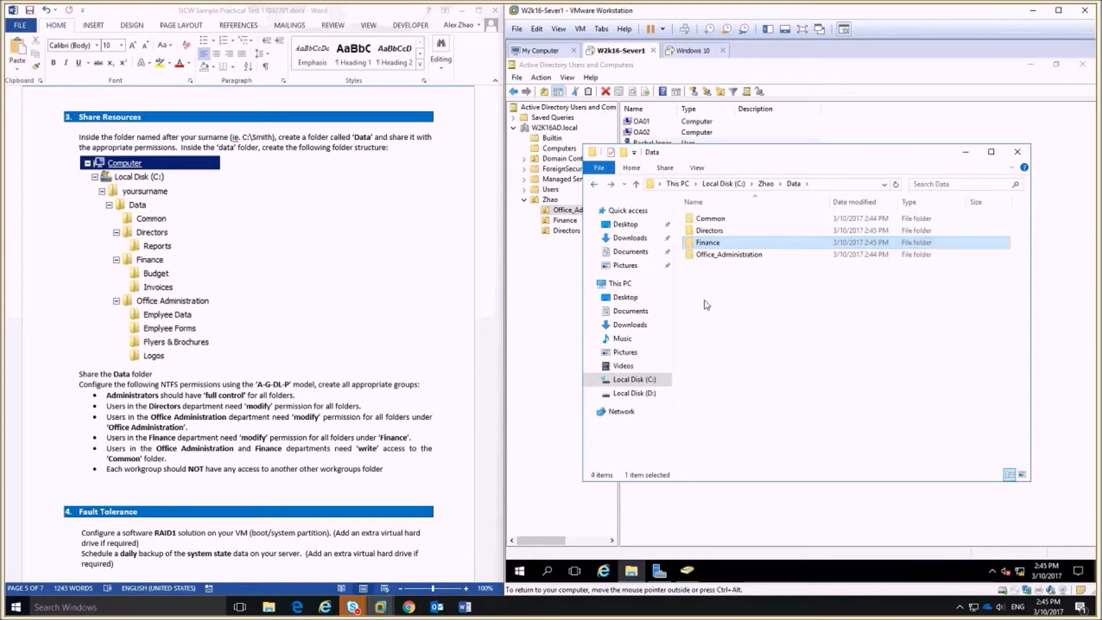
double_click(724, 255)
Create Employee Data and Employee Forms folders in Office_Administration.
right_click(705, 261)
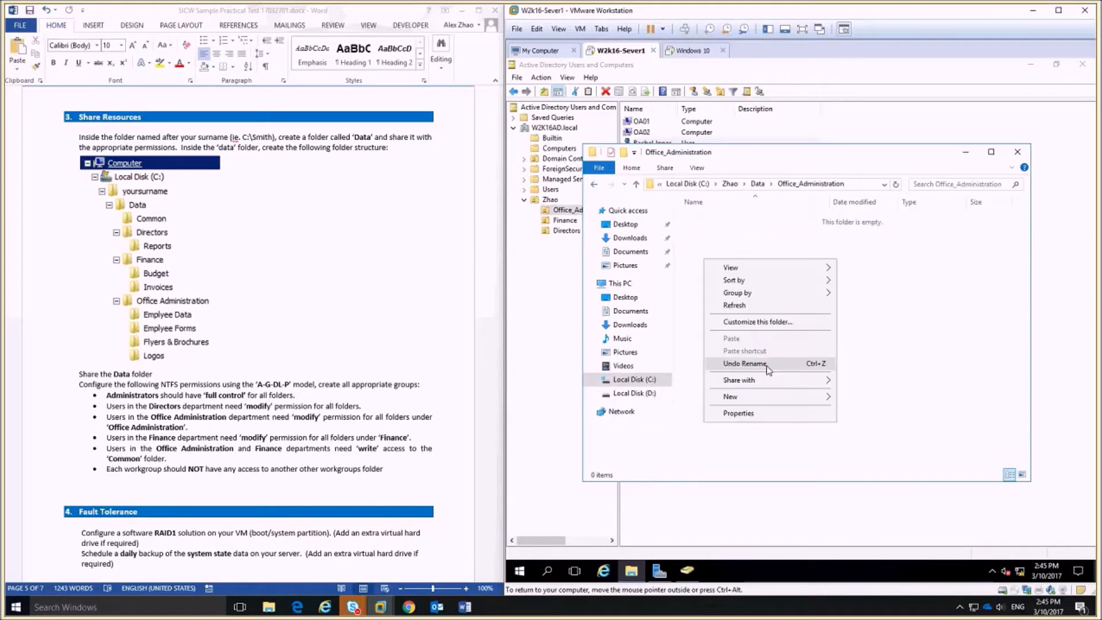
mouse_move(792, 396)
left_click(876, 396)
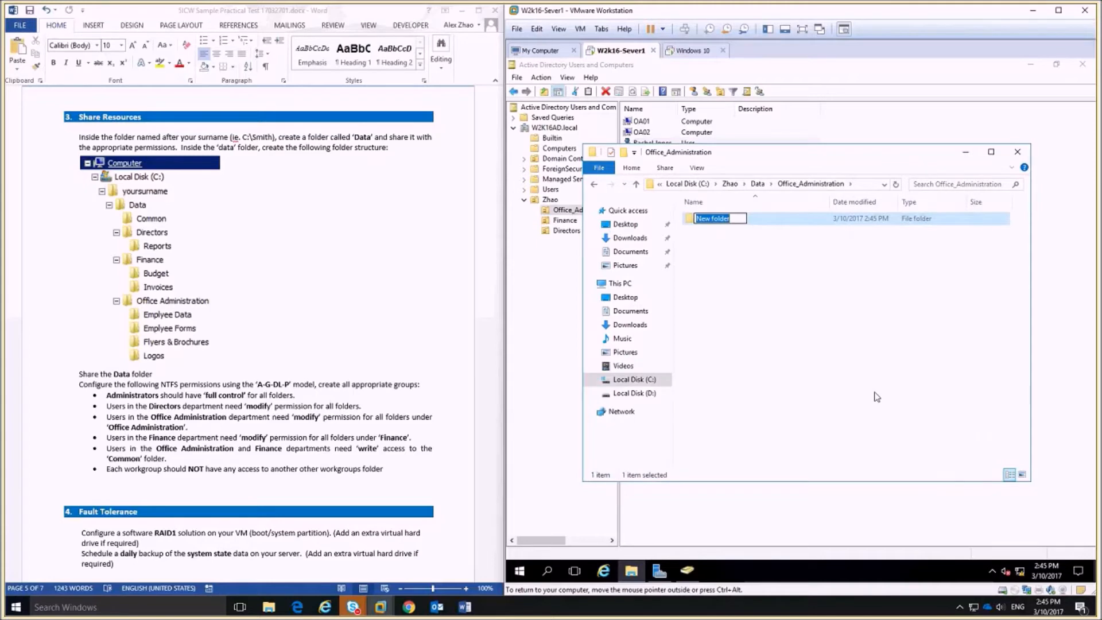
type("Employee Data")
right_click(758, 294)
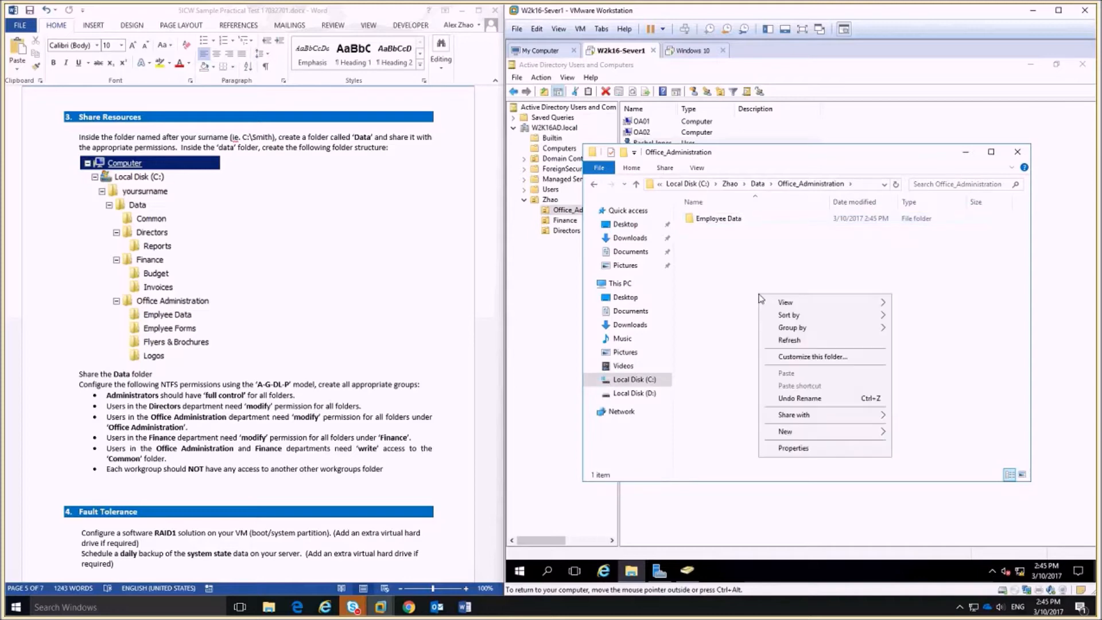
left_click(900, 440)
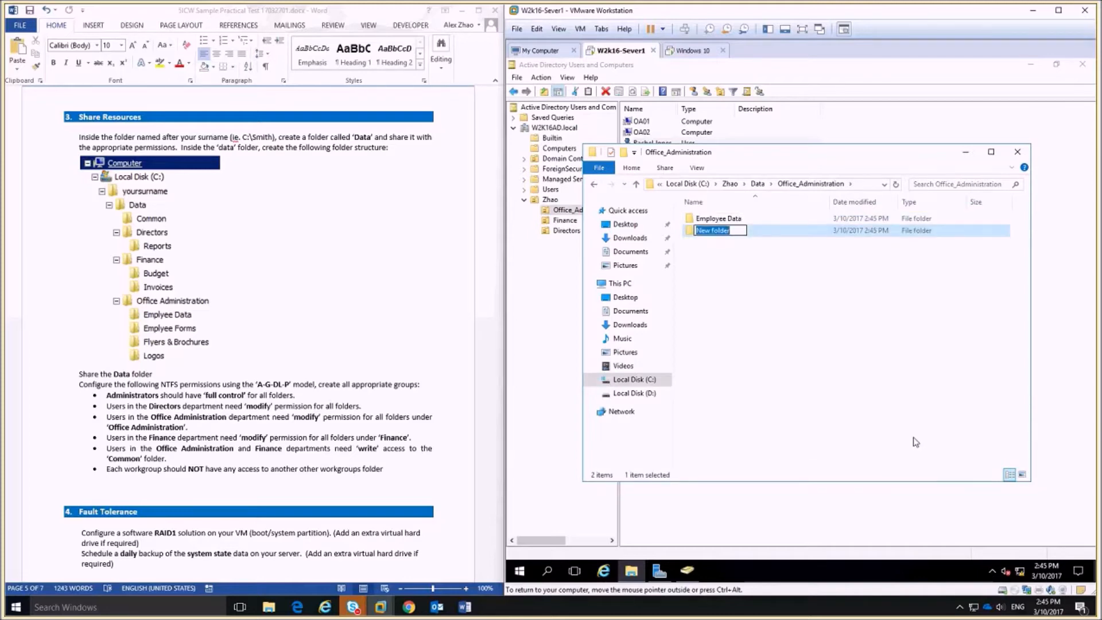
type("Employee Formc")
key("BackSpace")
type("s")
left_click(726, 348)
Add Flyers & Brochures and Logos folders in Office_Administration.
right_click(726, 349)
mouse_move(841, 485)
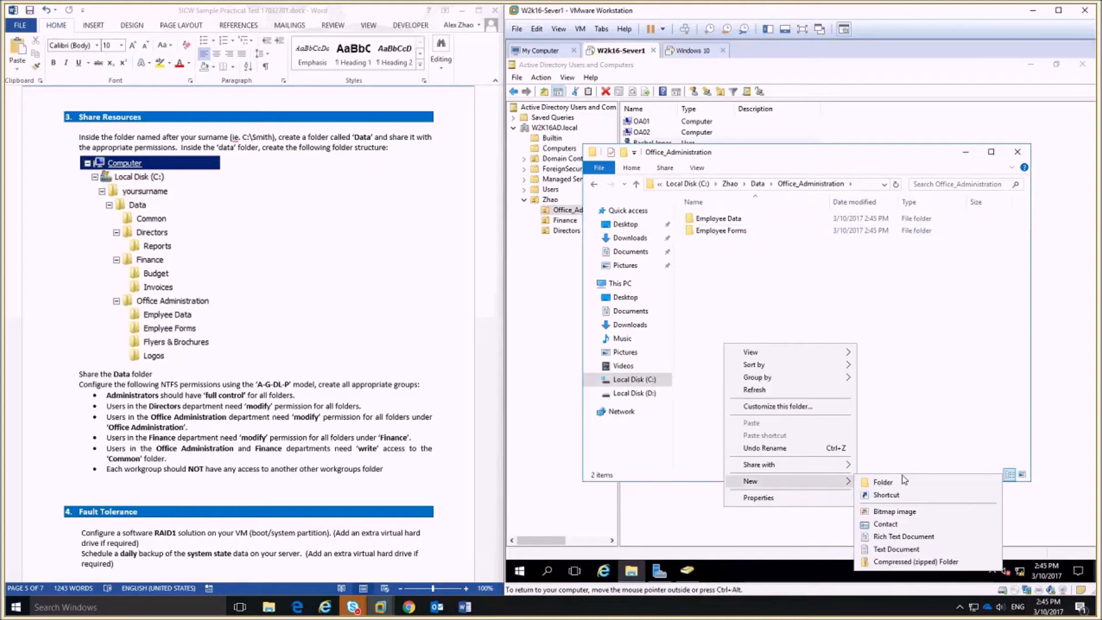
left_click(903, 485)
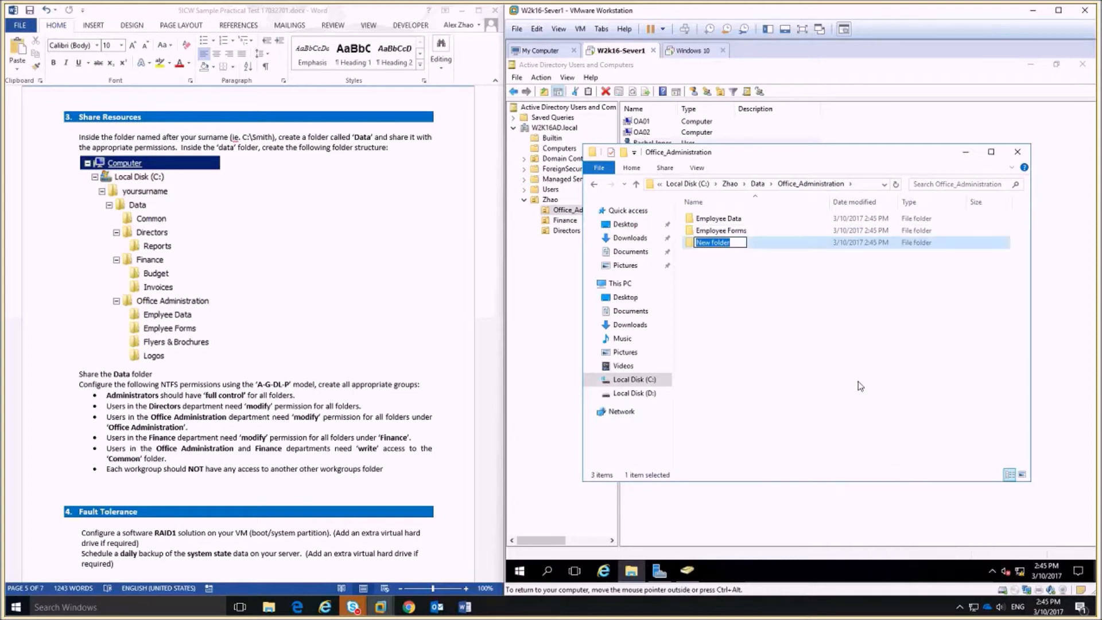
type("Flyers")
type(" & D")
type("rochures")
left_click(711, 296)
right_click(712, 297)
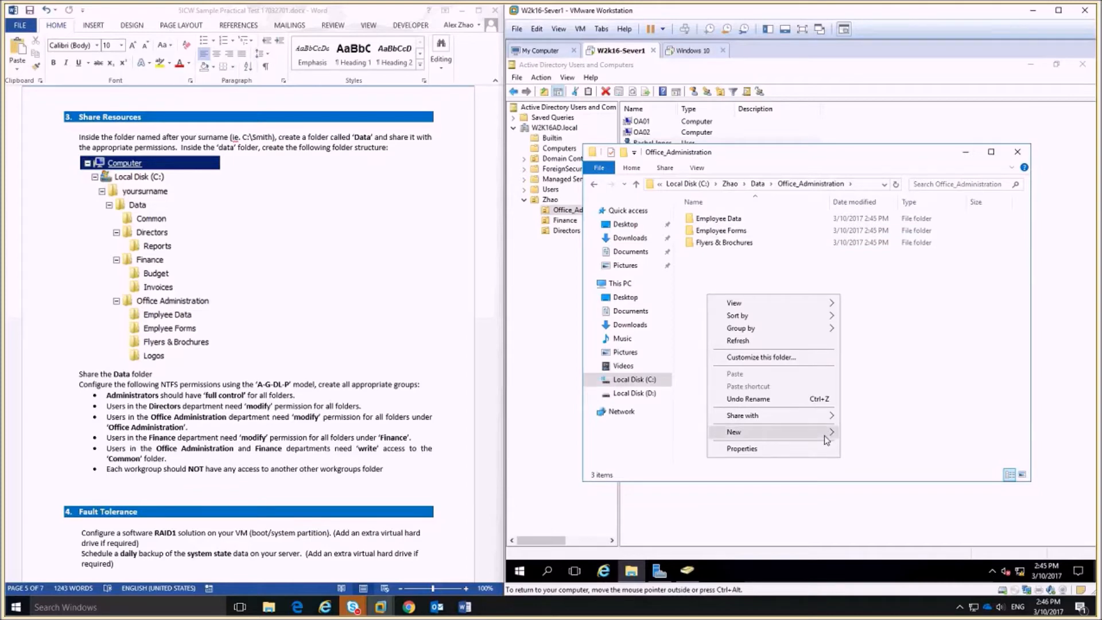
left_click(866, 435)
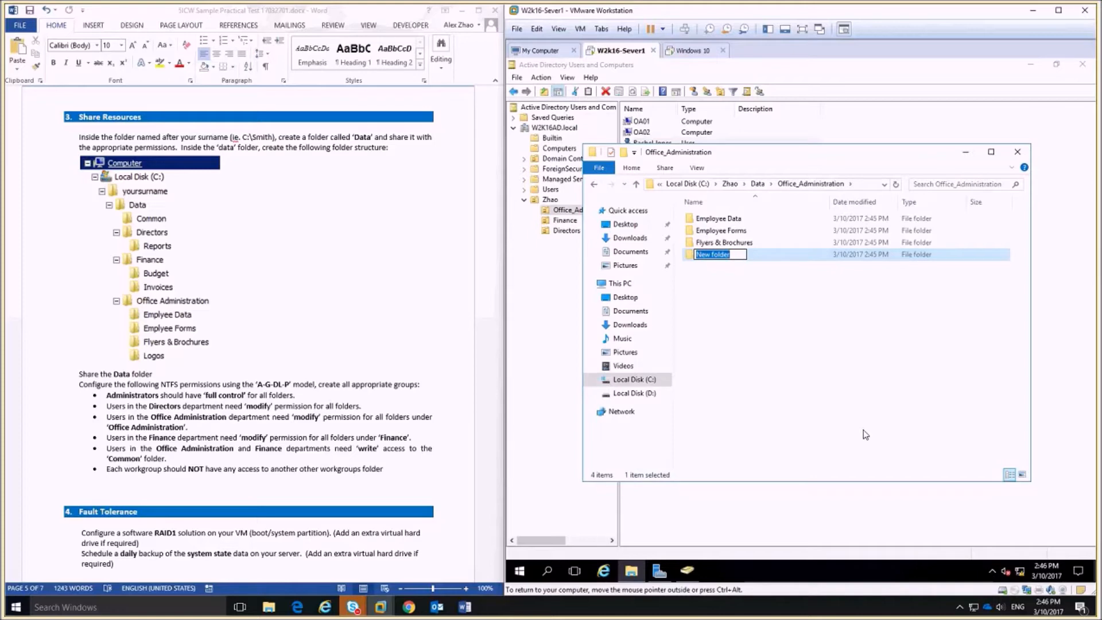
type("Logos")
left_click(865, 434)
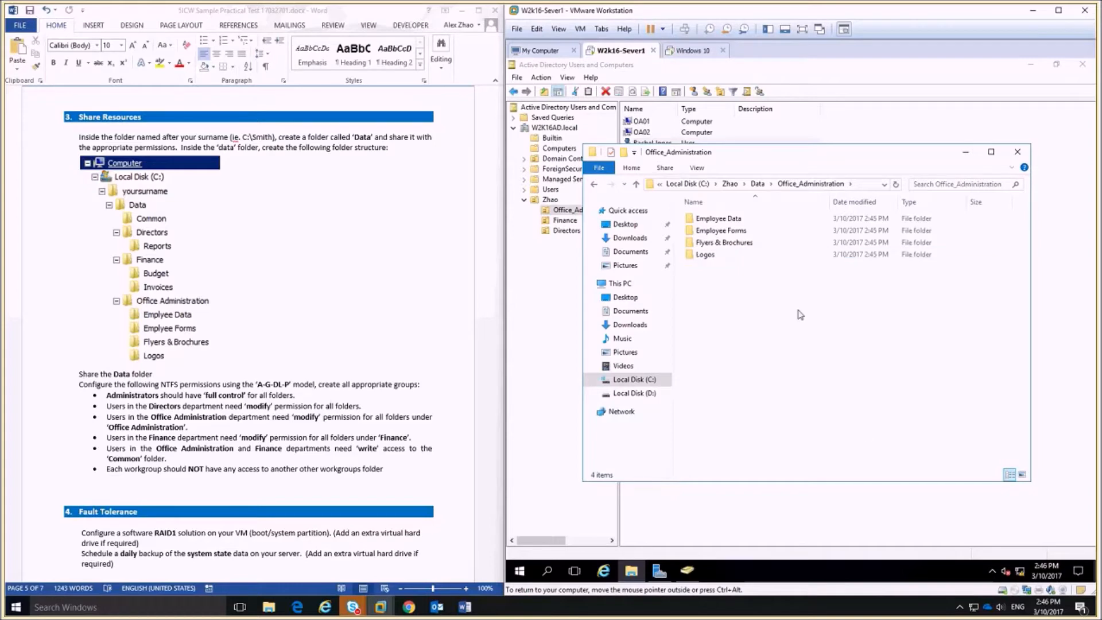
Rename the Employee Data and Employee Forms folders to Employee_Data and Employee_Forms.
left_click(735, 222)
left_click(730, 222)
left_click_drag(725, 221, 729, 220)
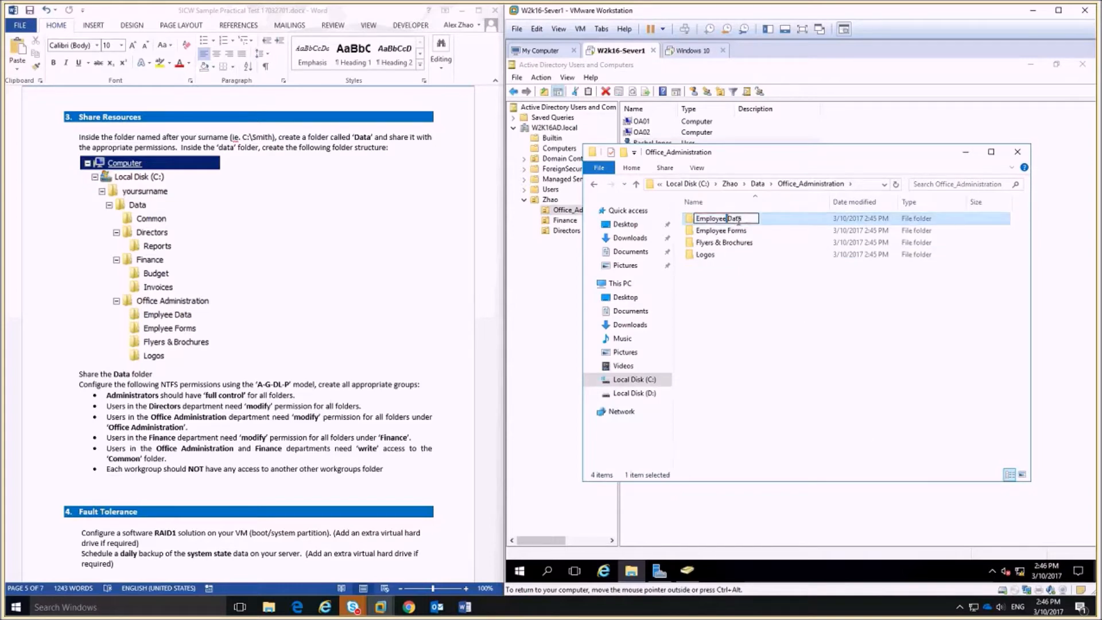
type("_")
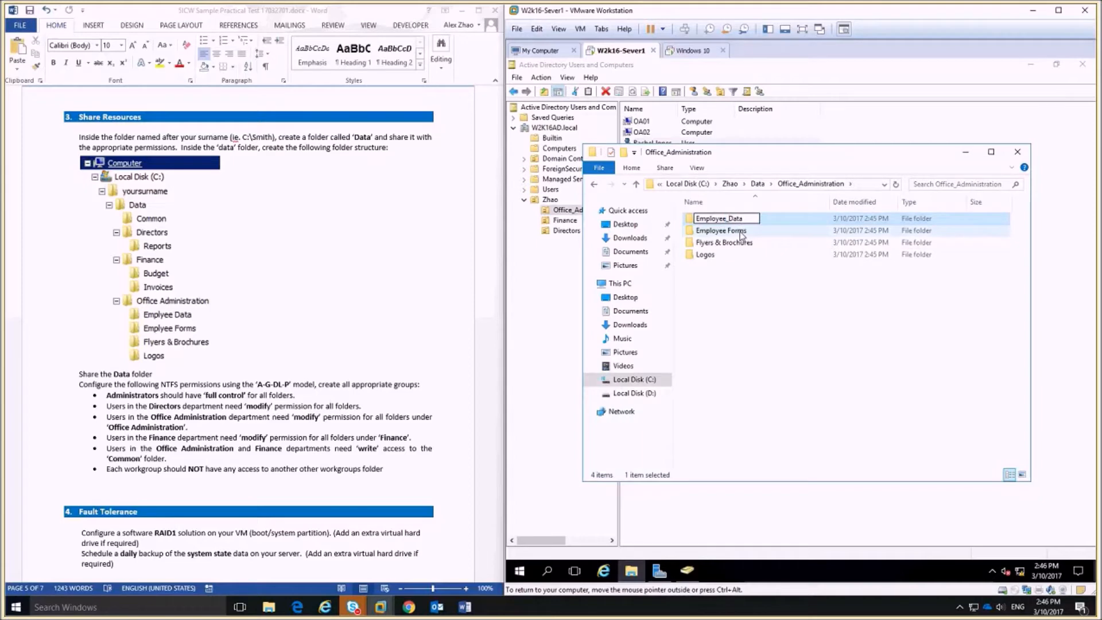
left_click(739, 232)
left_click(722, 218)
left_click_drag(726, 219, 729, 219)
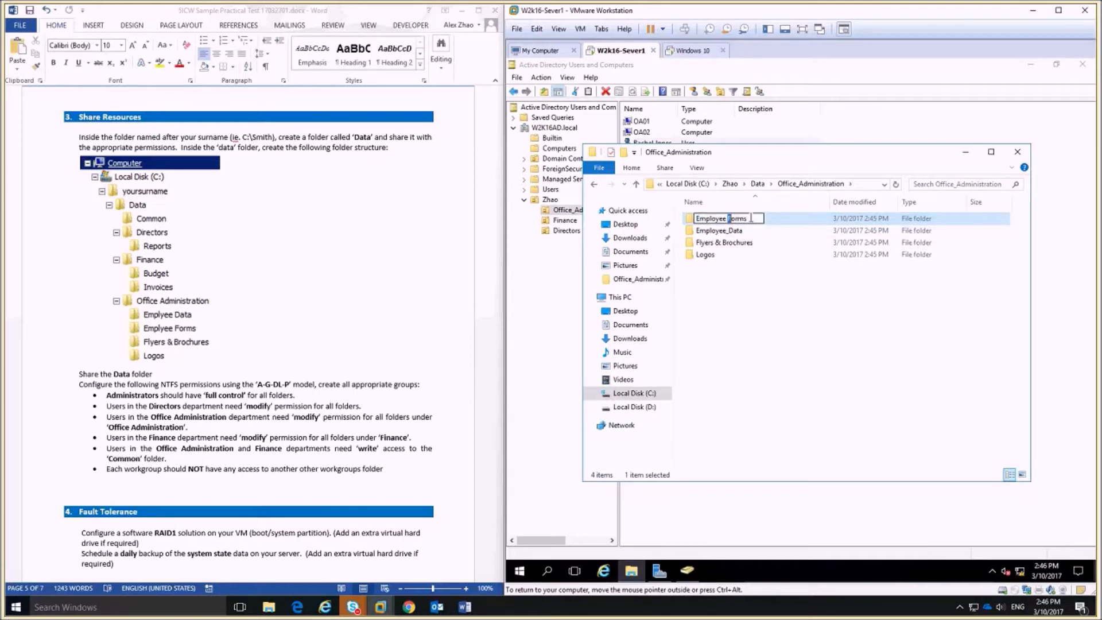
type("_")
left_click(763, 285)
Rename the Flyers & Brochures folder to Flyers_and_Brochures.
left_click(726, 244)
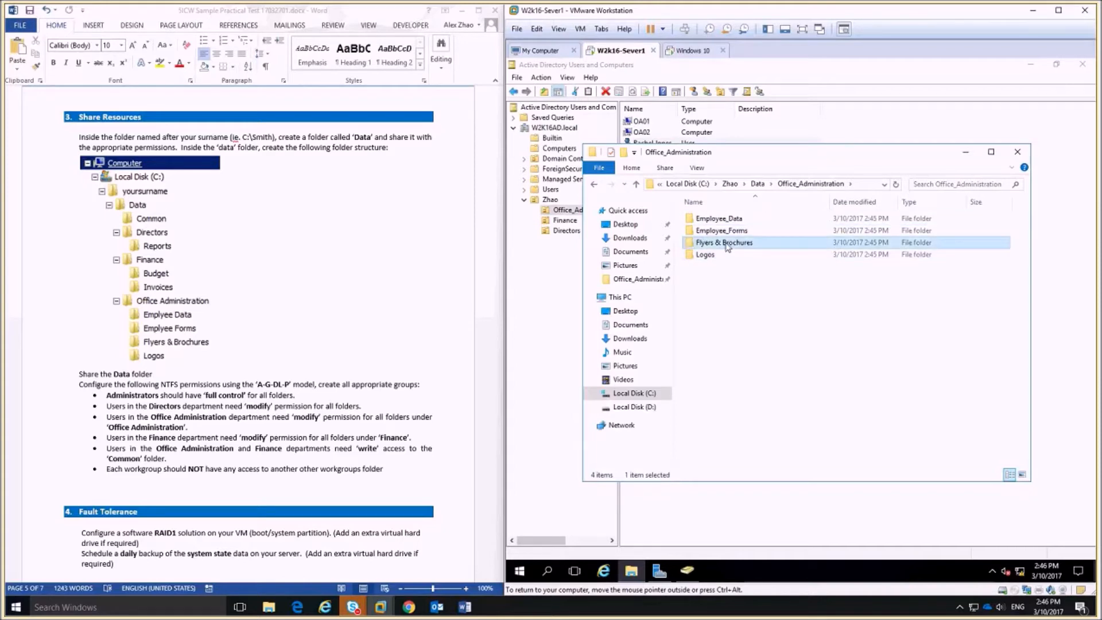
left_click(727, 244)
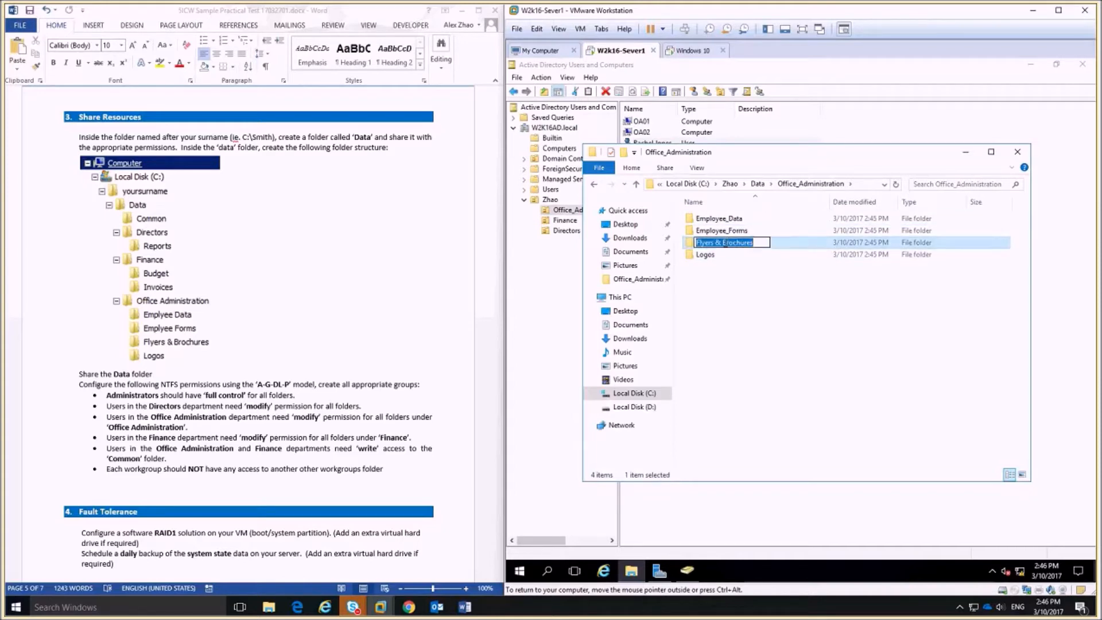
left_click_drag(723, 243, 713, 242)
type("-")
key("BackSpace")
type("_and_")
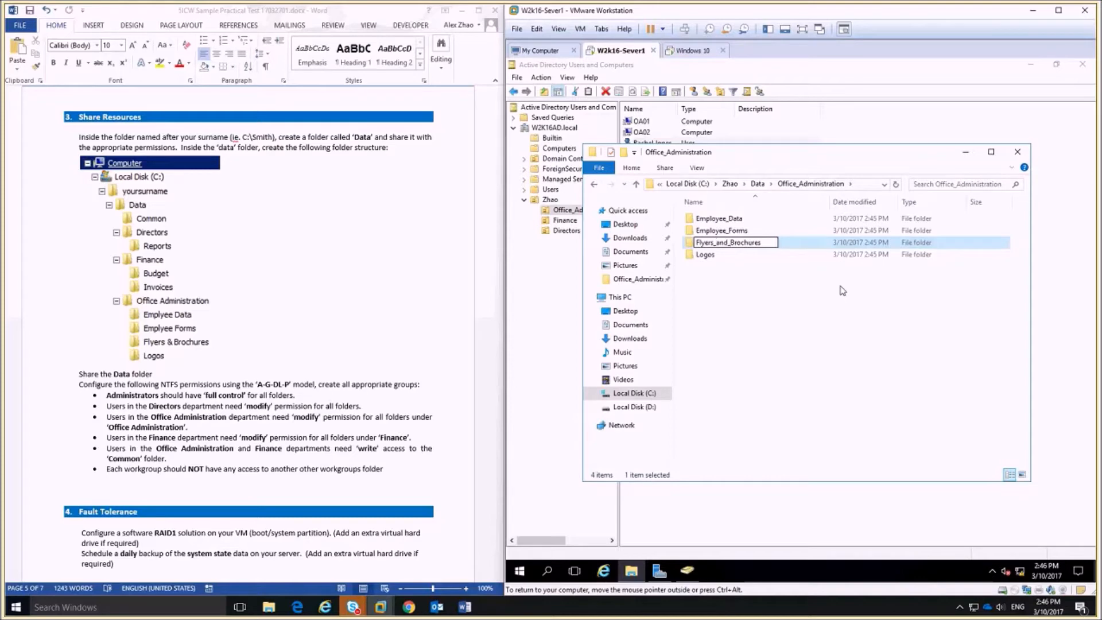
left_click(834, 310)
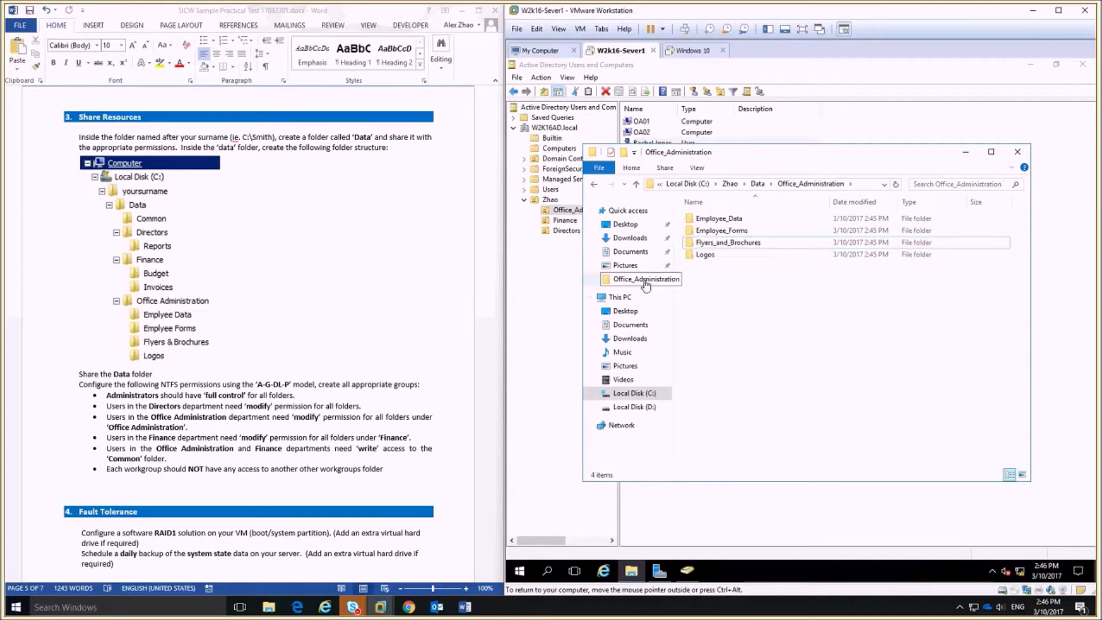
Check the subfolders inside Finance and Directors under the Data folder.
key("BackSpace")
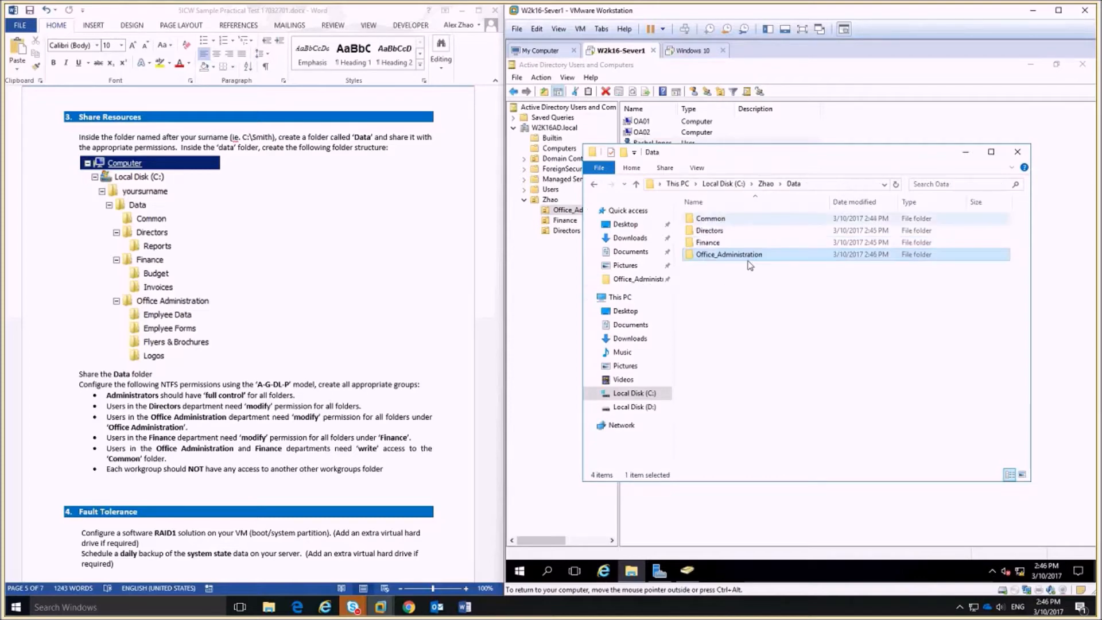
double_click(715, 242)
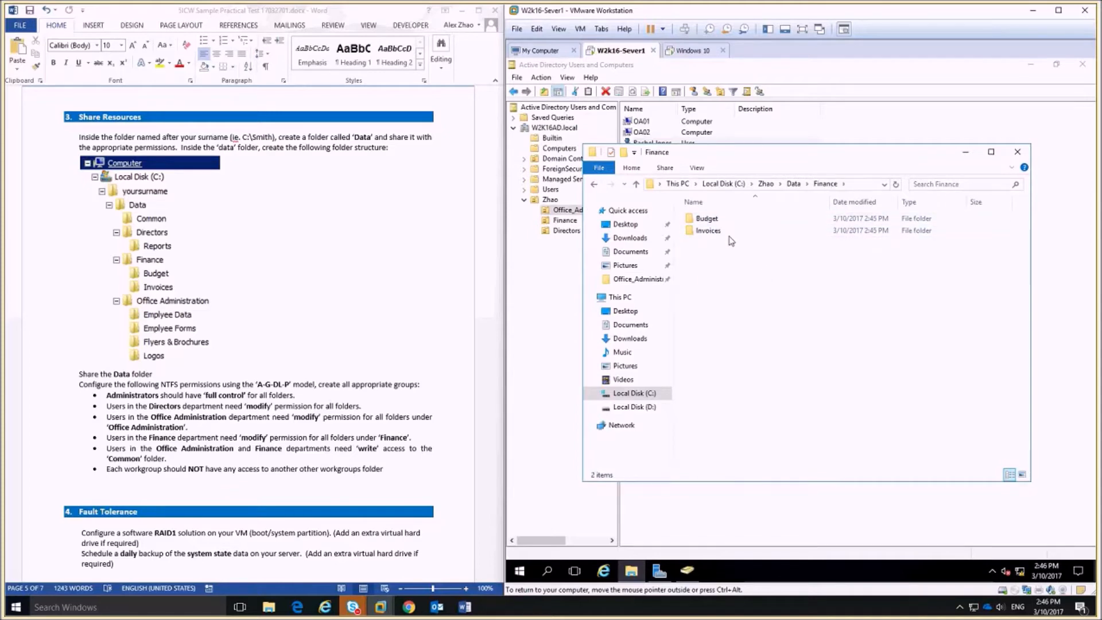
left_click(793, 184)
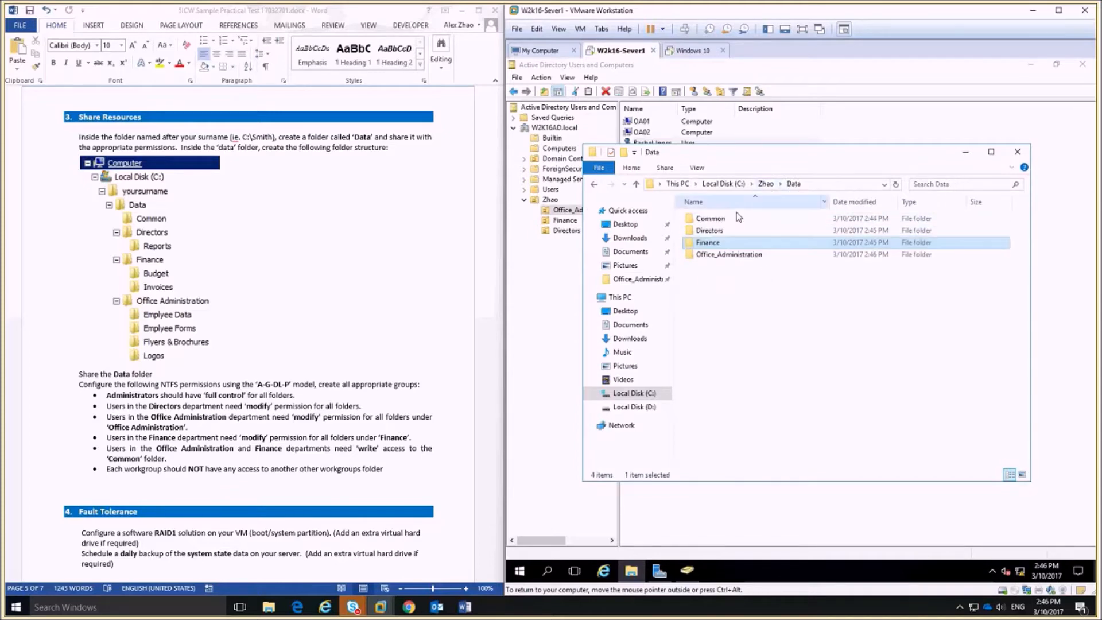
double_click(714, 230)
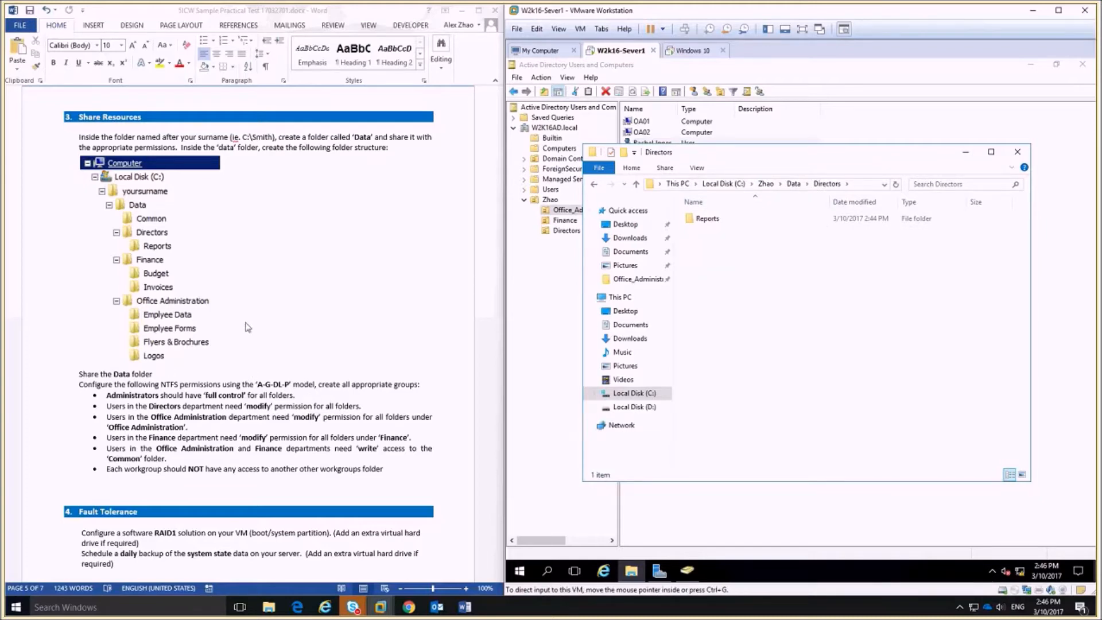
Review the Share Resources instruction in the task document, then go back up to the Zhao folder.
left_click(199, 356)
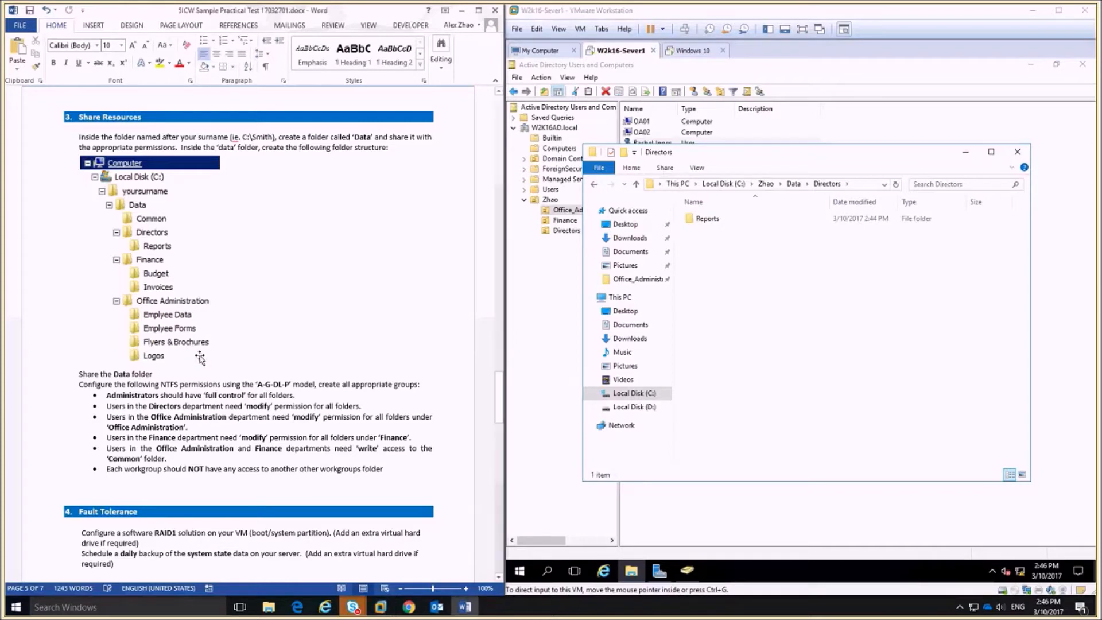
triple_click(373, 149)
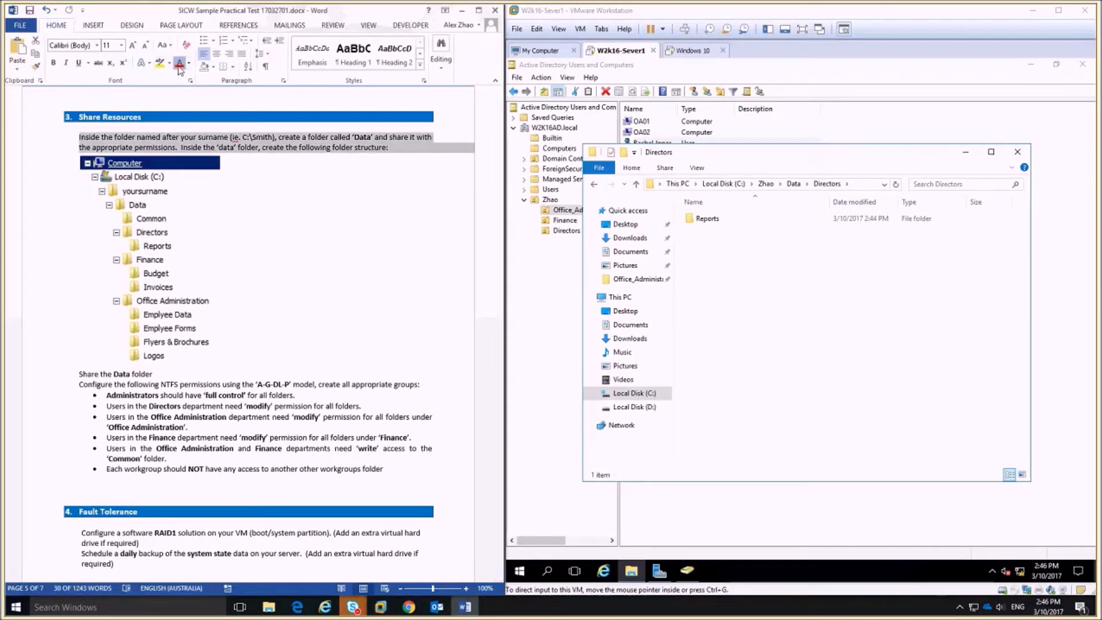
scroll(252, 336, "down", 8)
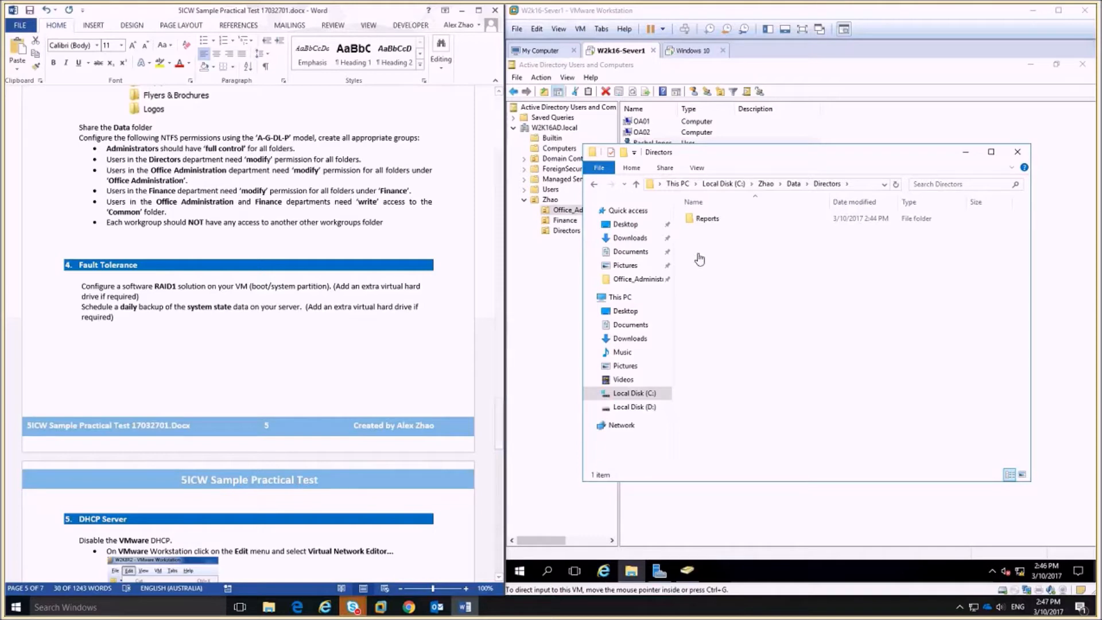
left_click(636, 187)
left_click(636, 187)
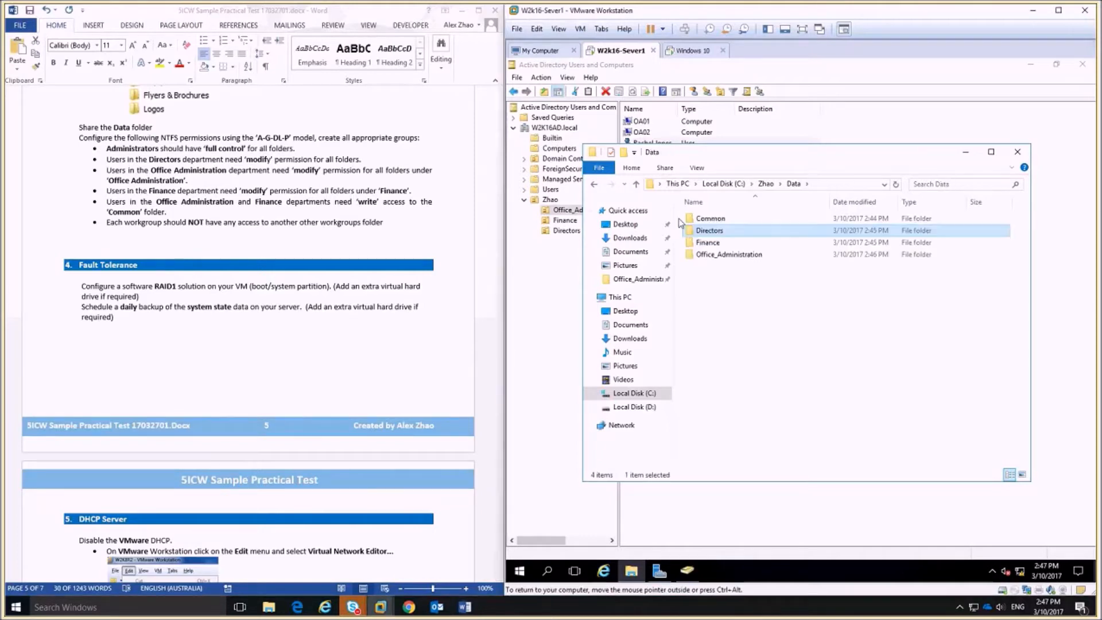
left_click(636, 187)
Share the Data folder through Advanced Sharing, with Everyone given Full Control.
right_click(706, 219)
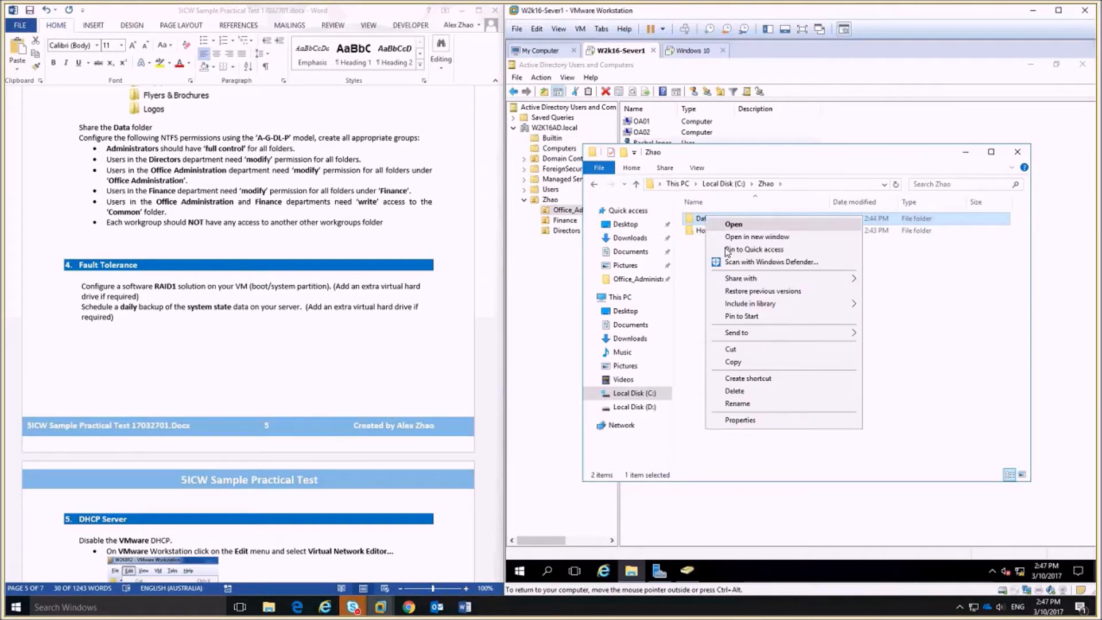
left_click(740, 420)
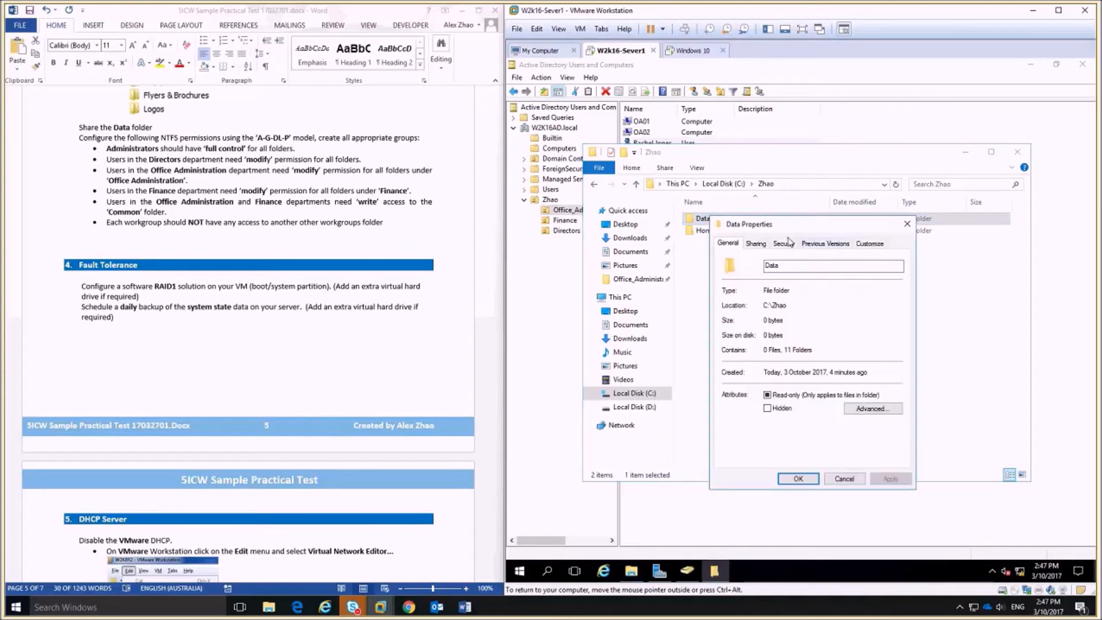
left_click(757, 244)
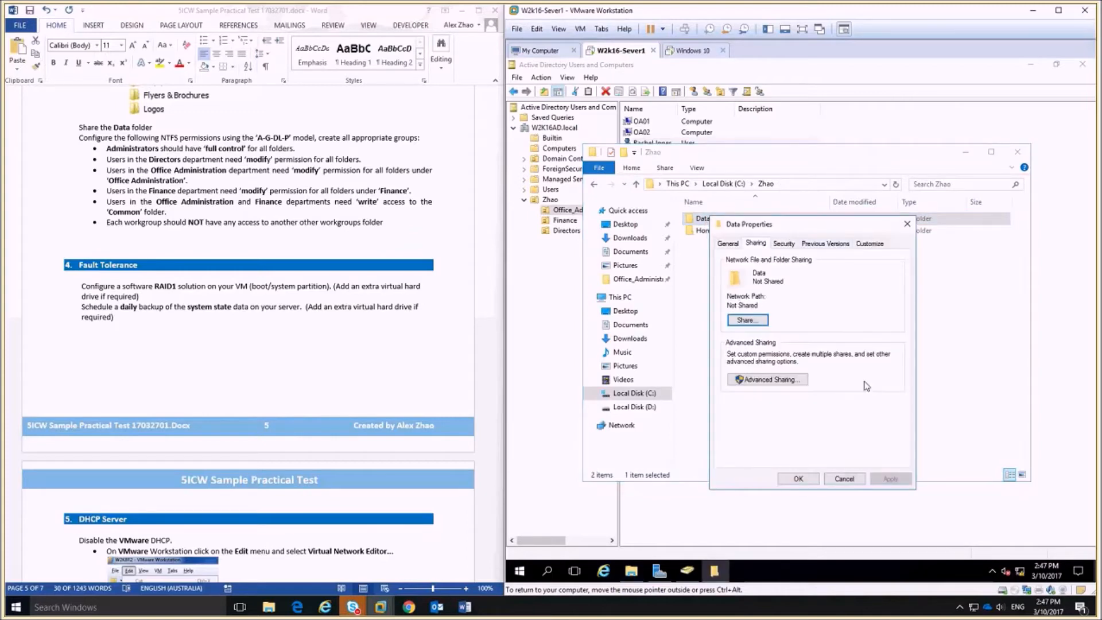
left_click(797, 382)
left_click(727, 261)
left_click(757, 402)
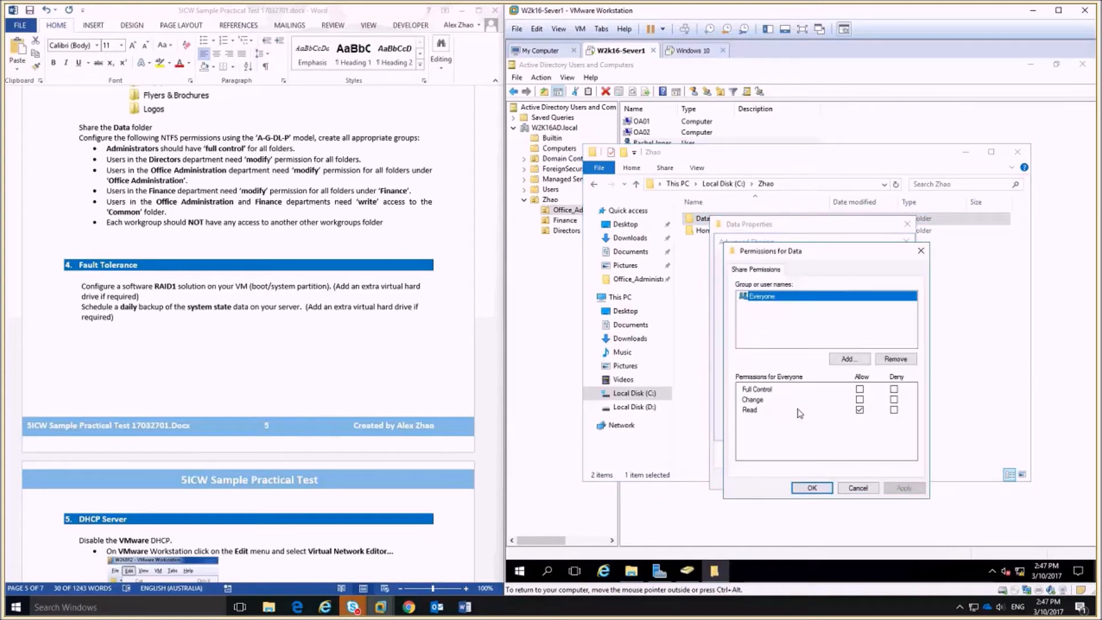
left_click(860, 390)
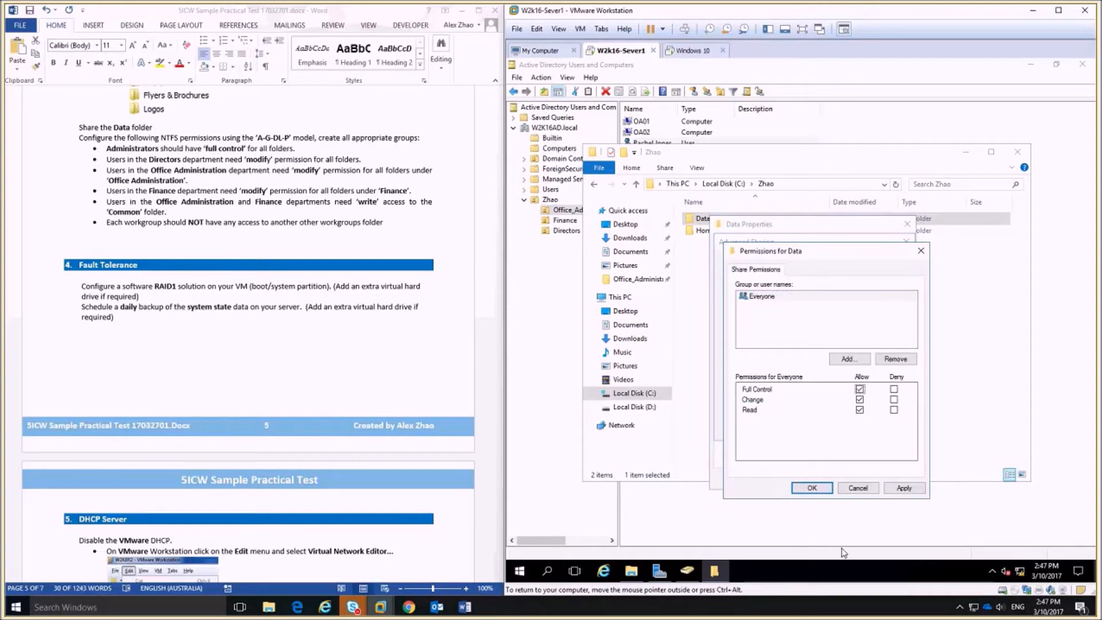
left_click(813, 489)
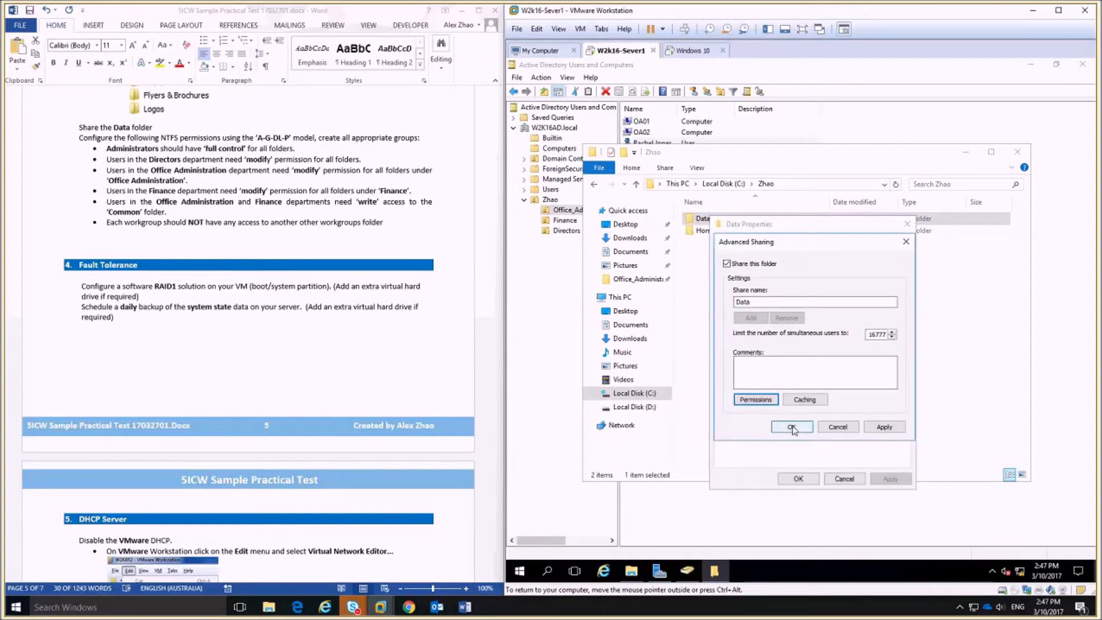
left_click(792, 429)
left_click(808, 479)
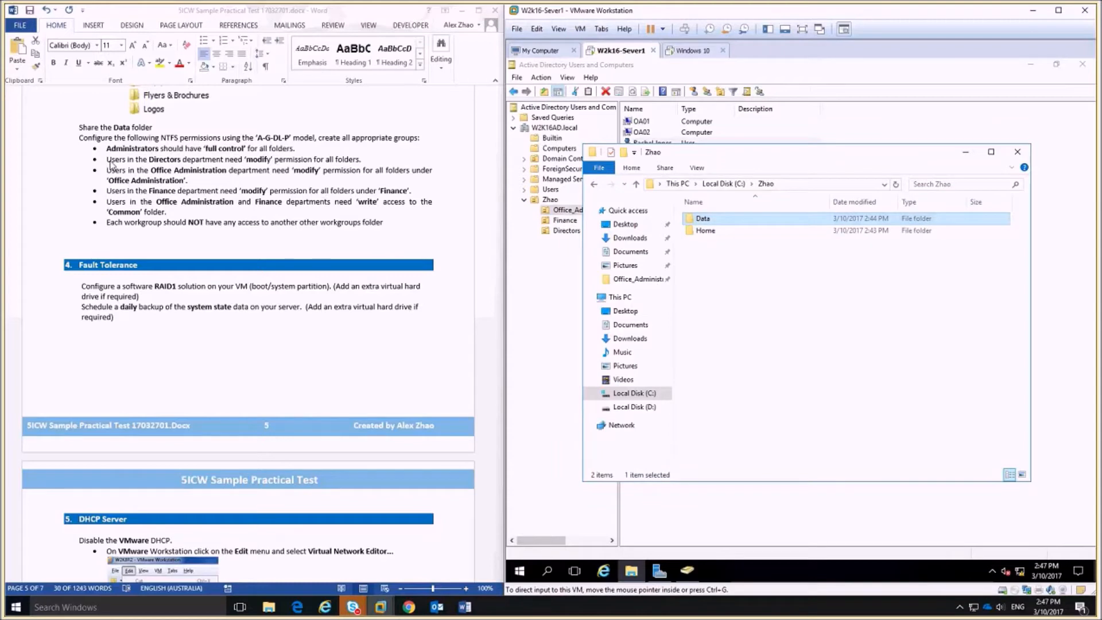
right_click(715, 222)
left_click(795, 427)
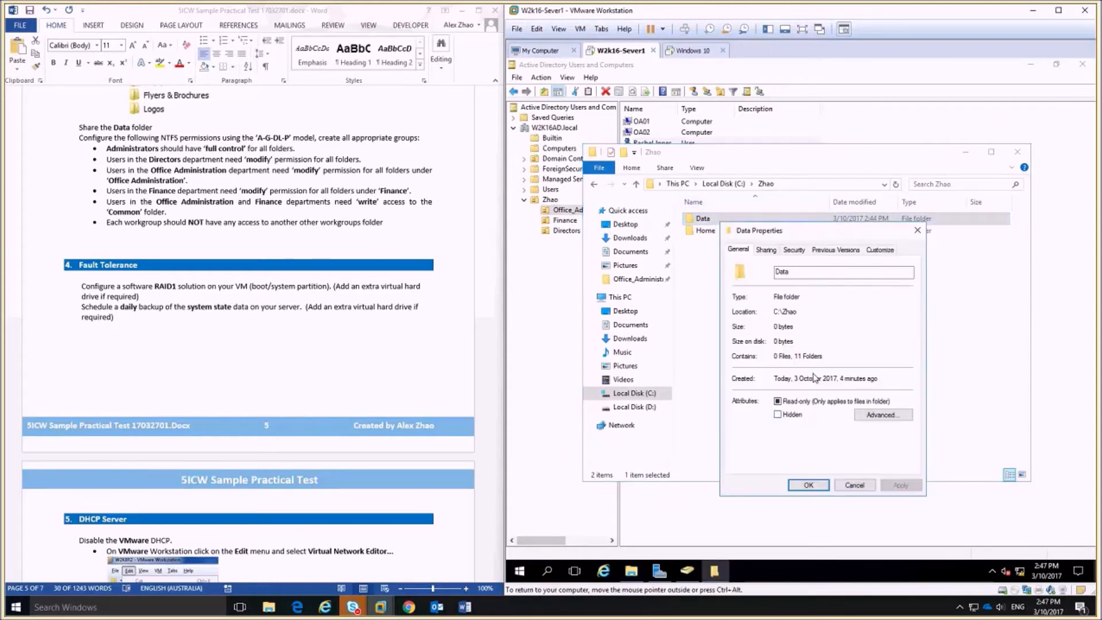
left_click(799, 249)
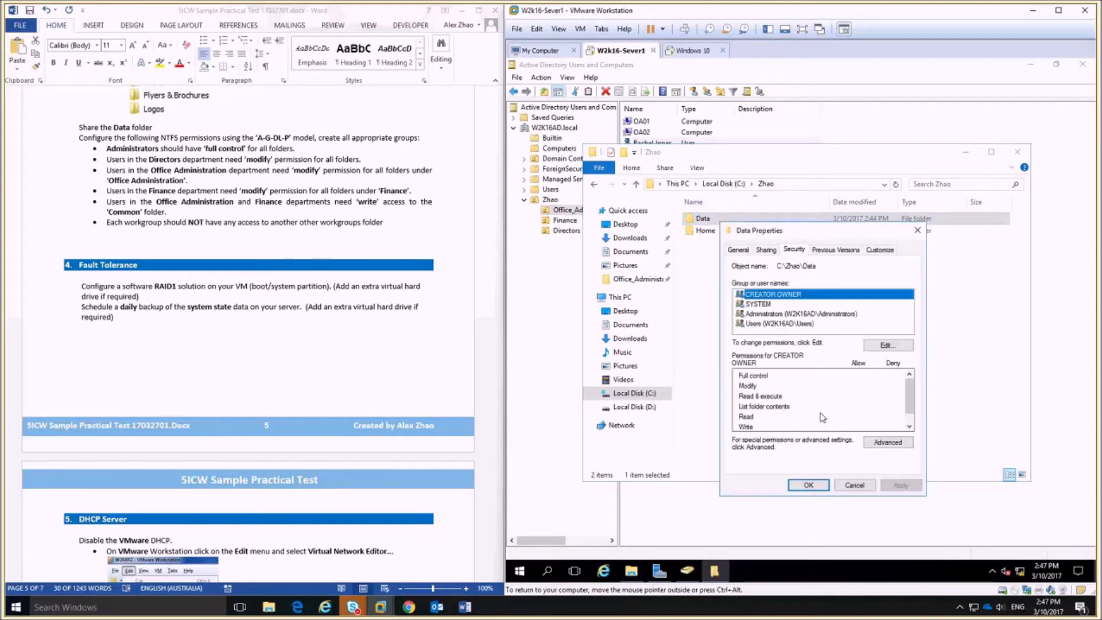
left_click(764, 315)
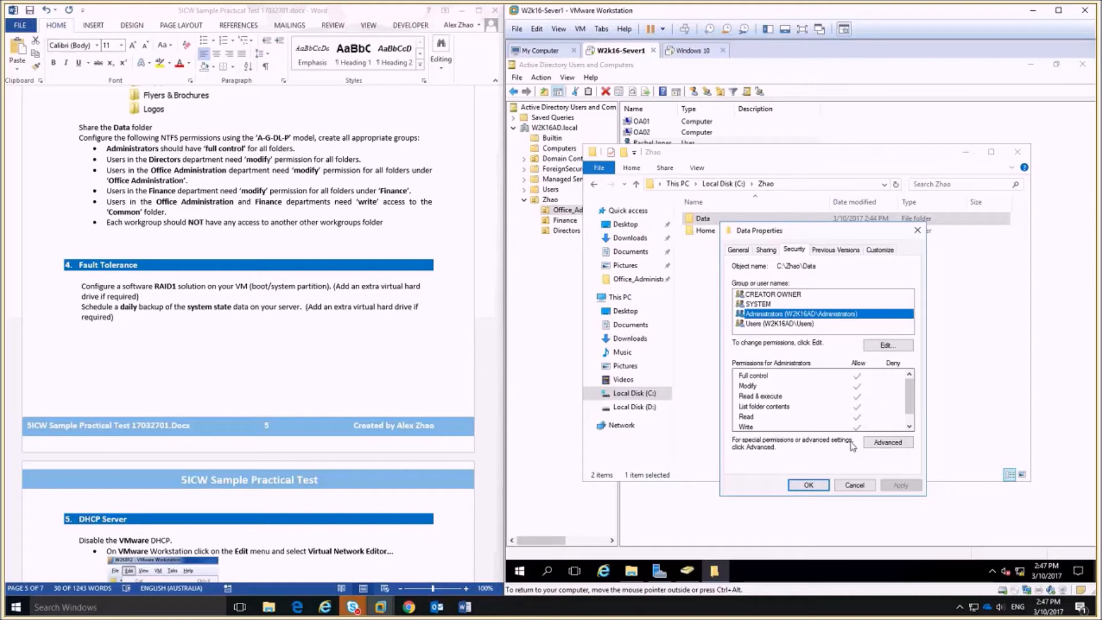
left_click(864, 486)
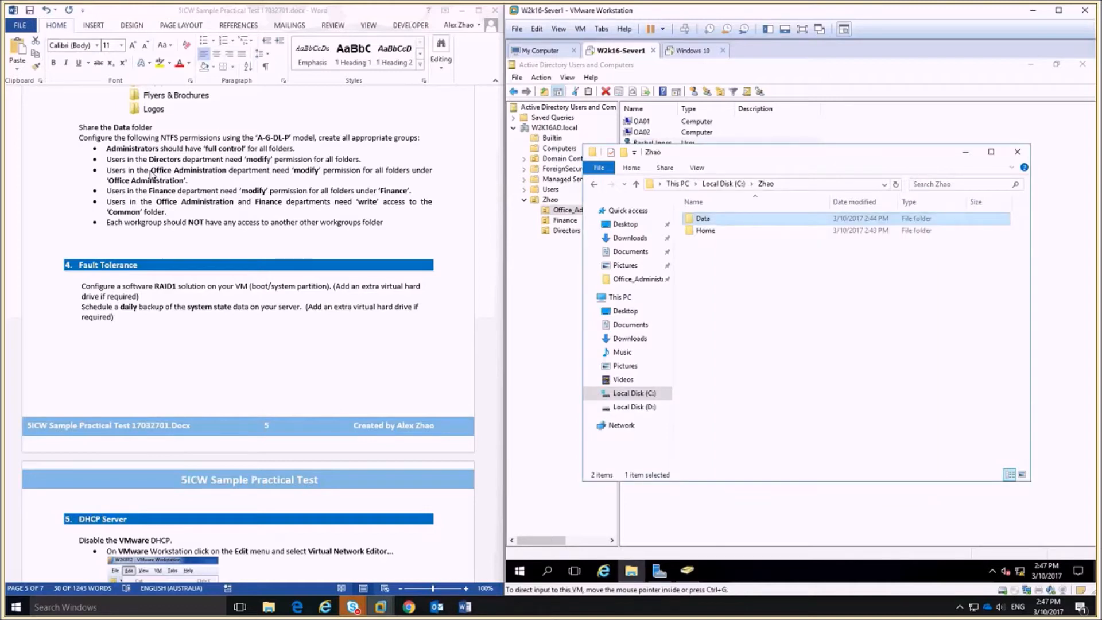
Colour the Administrators full-control requirement line red in the Word task sheet.
left_click(103, 147)
left_click_drag(103, 147, 270, 148)
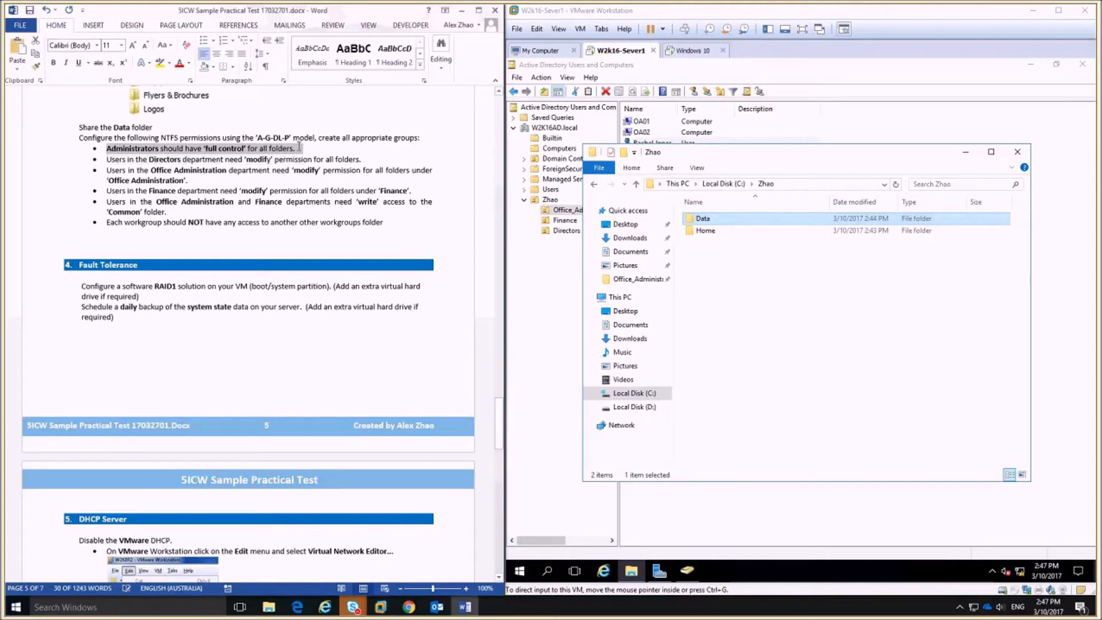
left_click(179, 63)
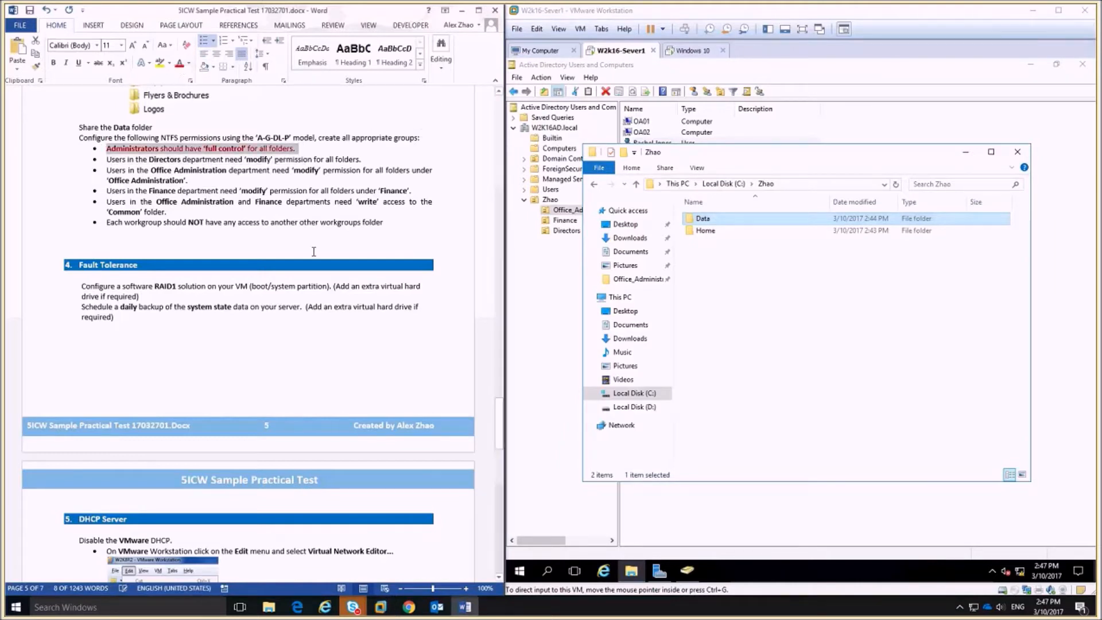
left_click(217, 177)
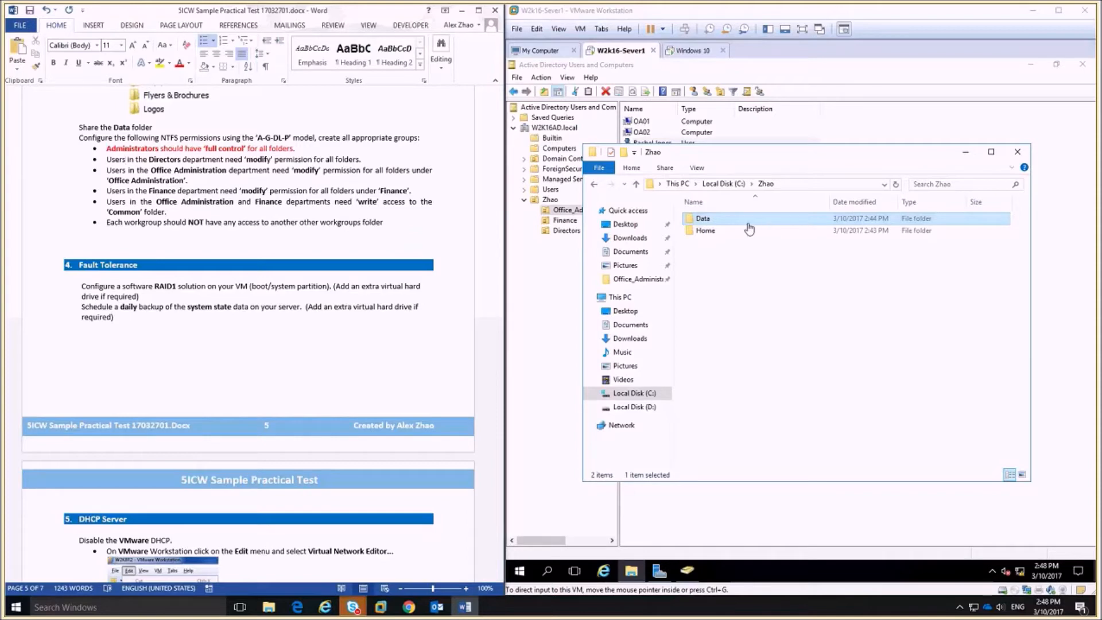
Check the Data subfolders, return to Zhao, and bring up Active Directory Users and Computers.
left_click(704, 222)
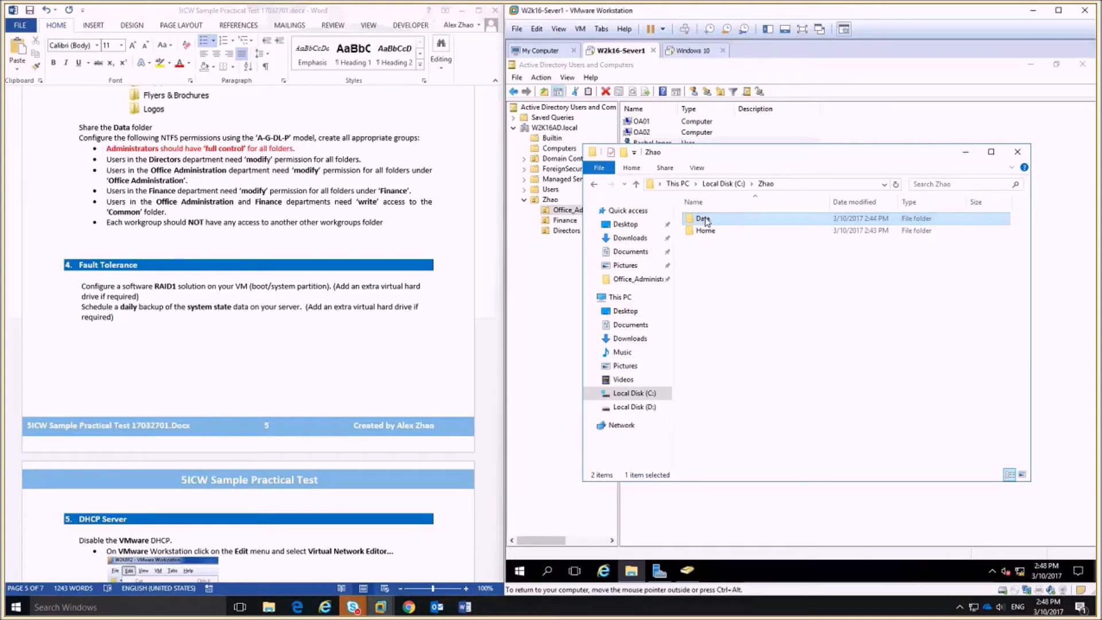
double_click(703, 220)
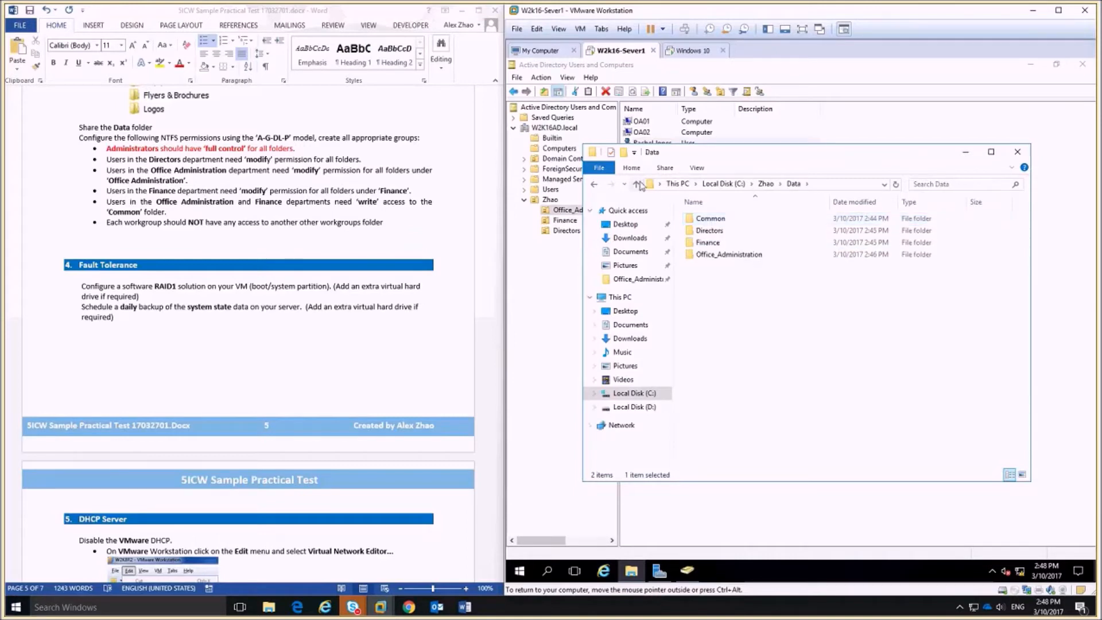
left_click(637, 184)
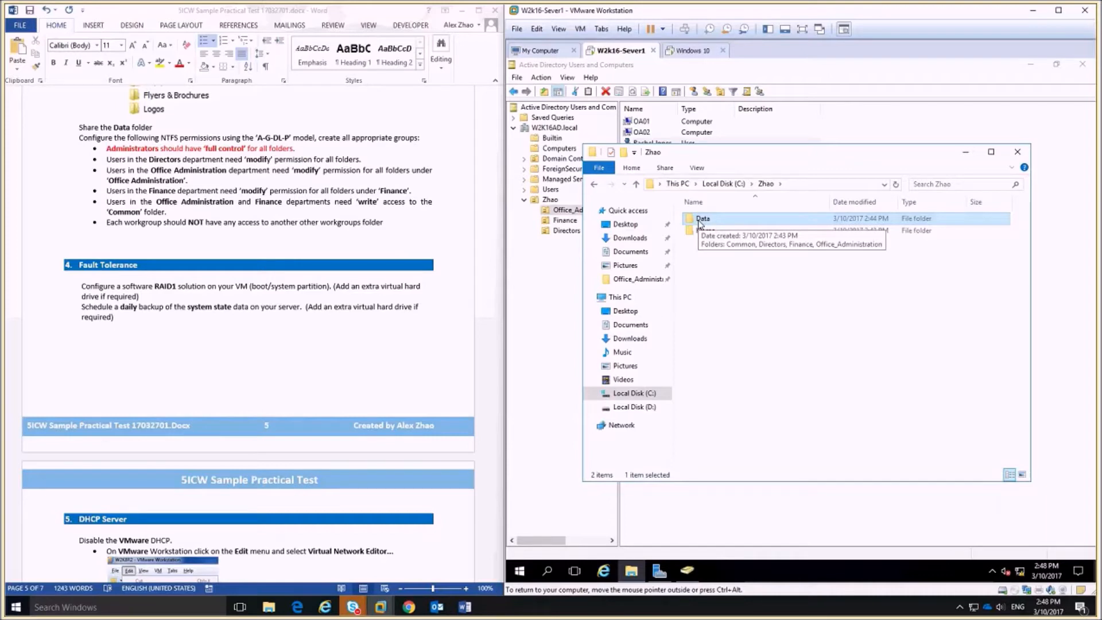
left_click(197, 180)
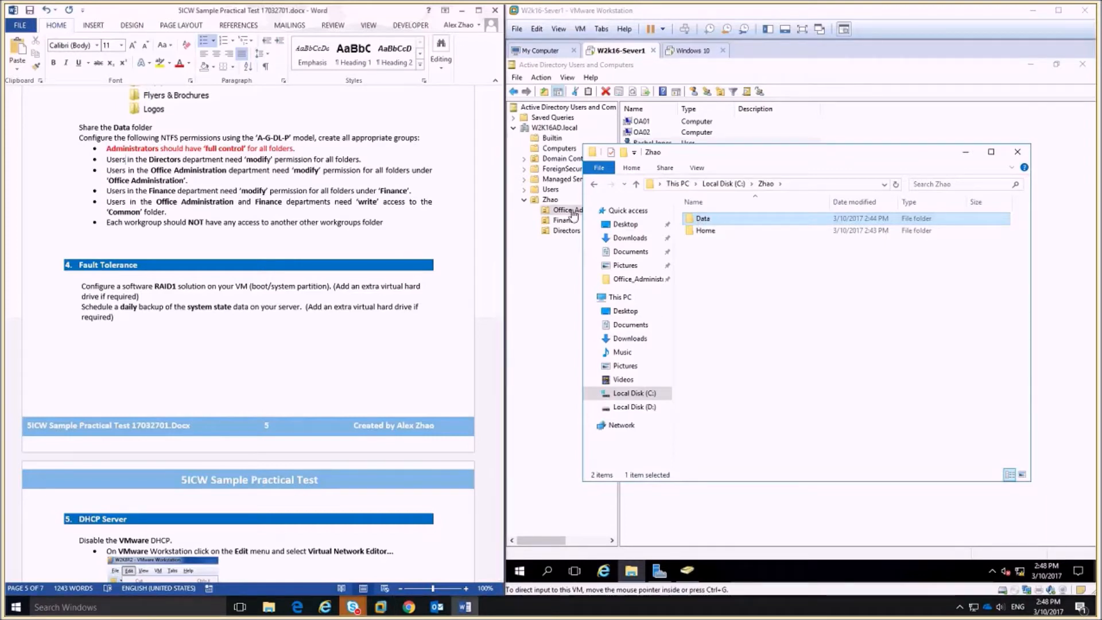
left_click(699, 570)
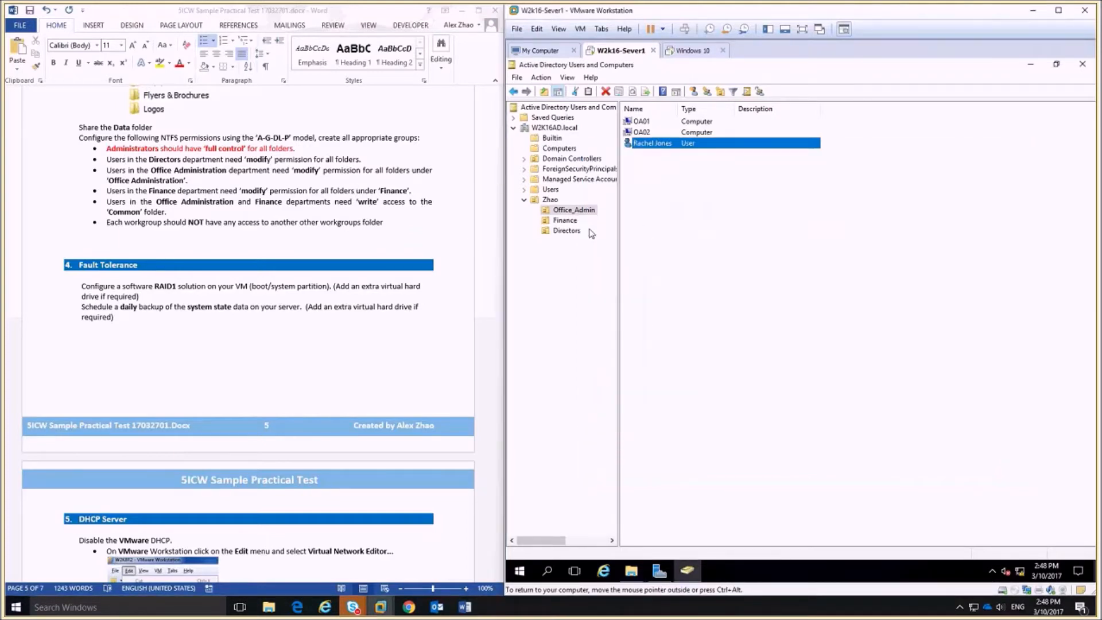
Create the global security group gg_Direcotors in the Directors OU.
left_click(569, 231)
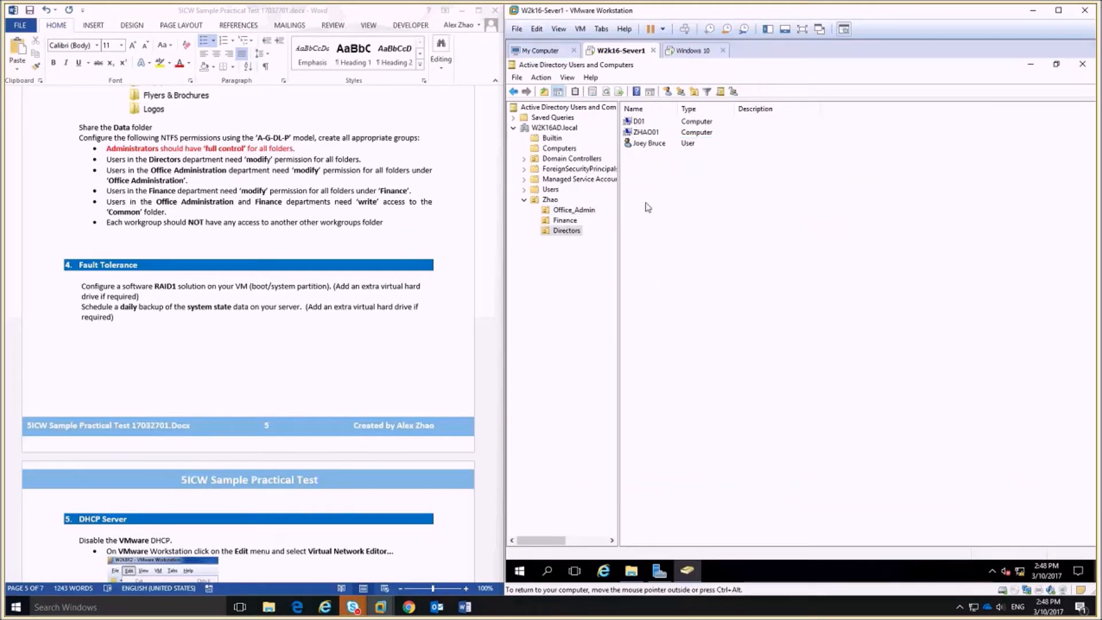
right_click(649, 191)
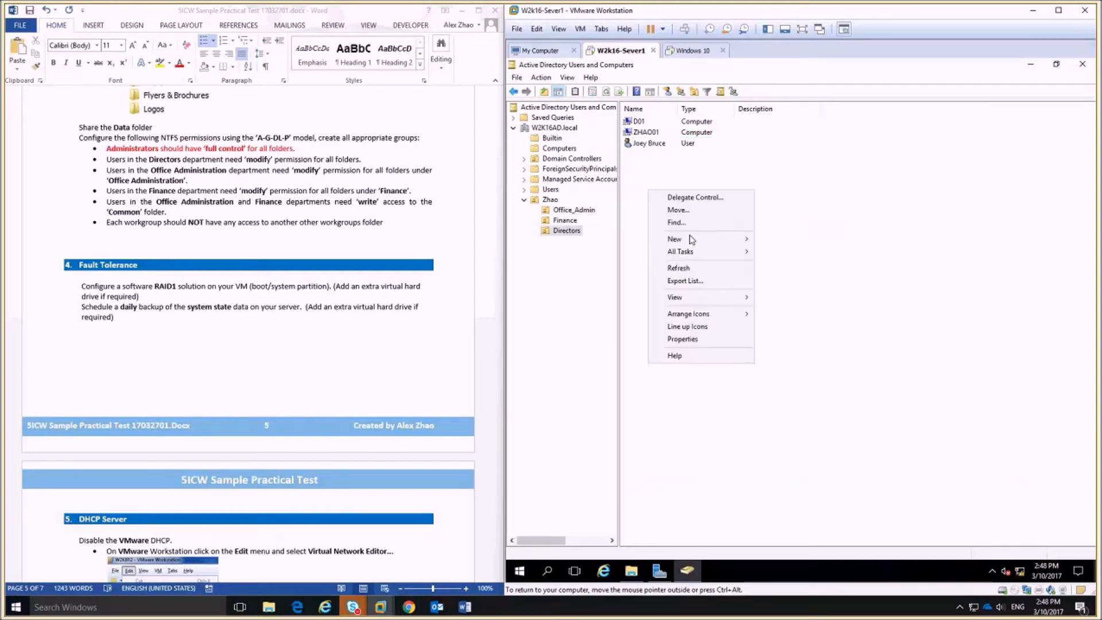
mouse_move(729, 238)
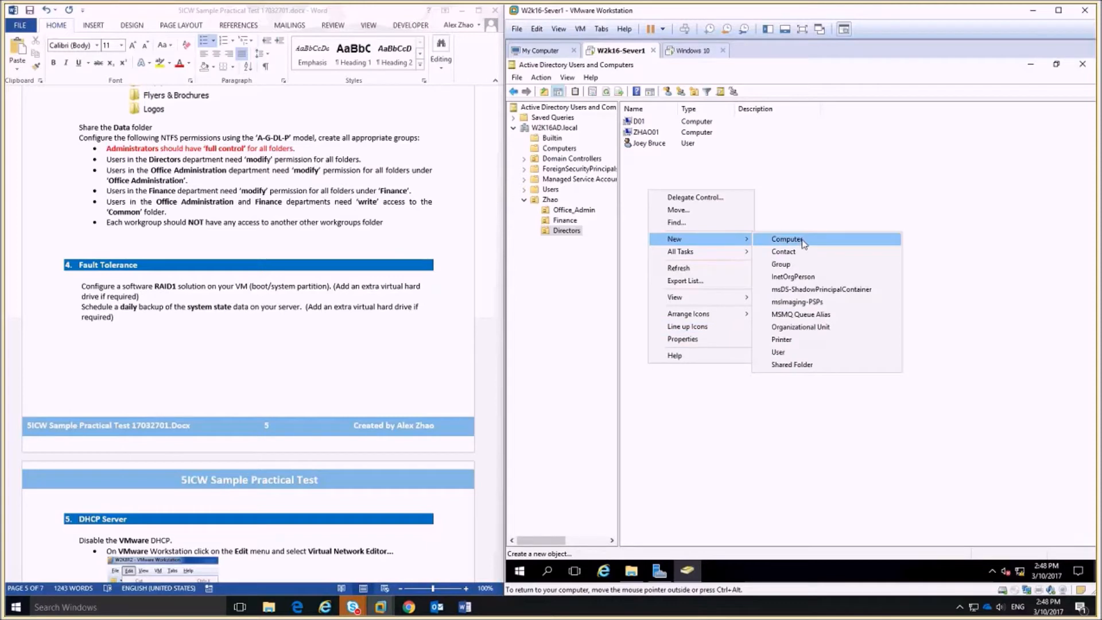
left_click(802, 268)
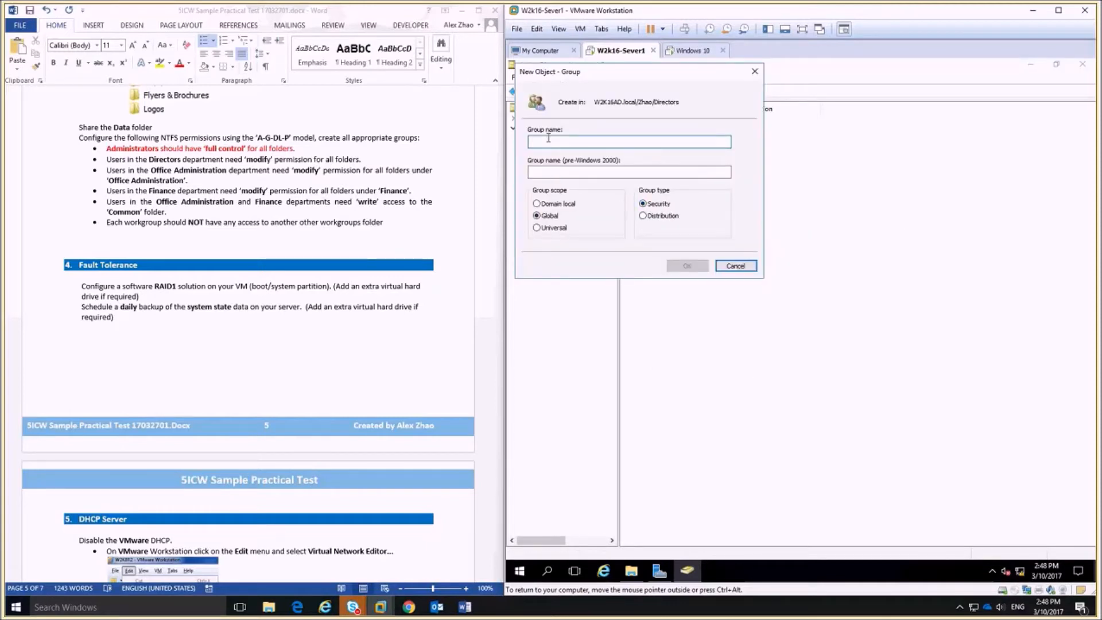
type("gg_")
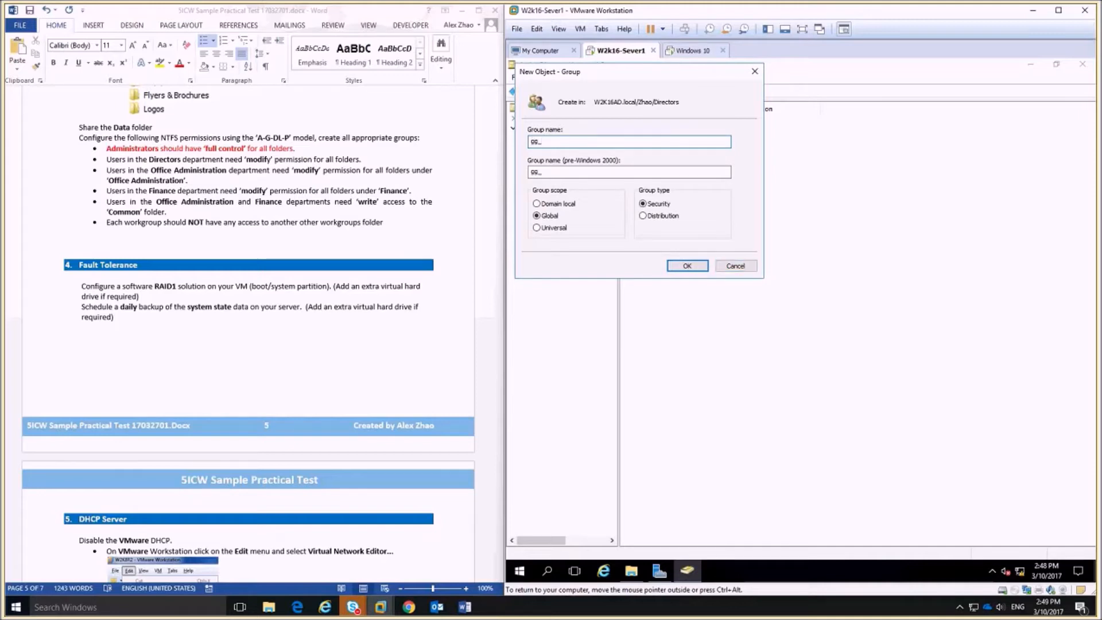
type("Direcotors")
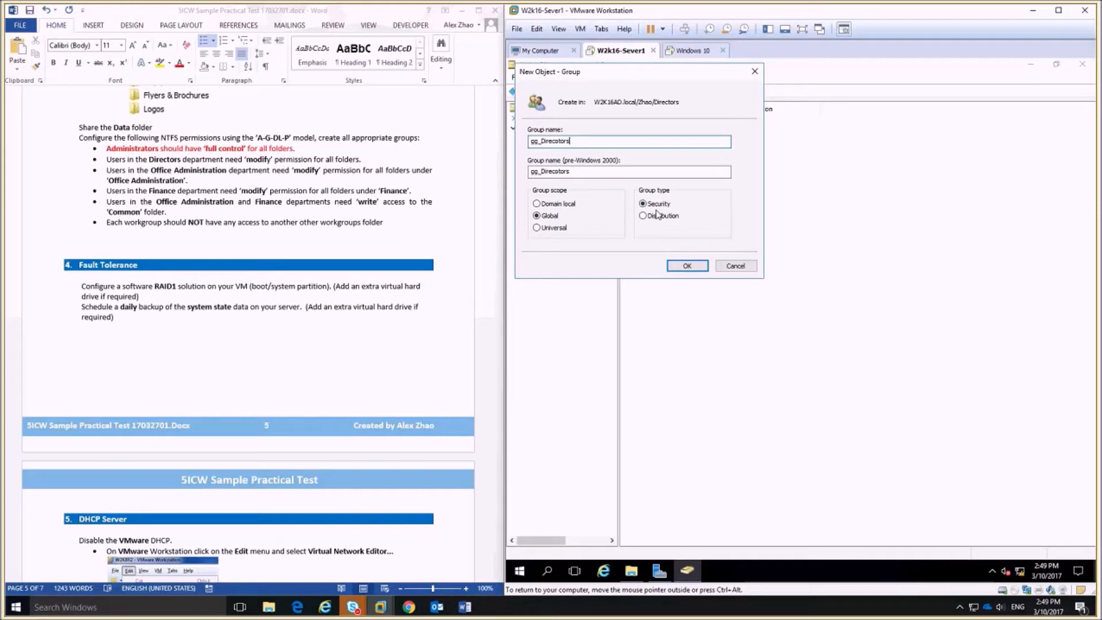
left_click(704, 267)
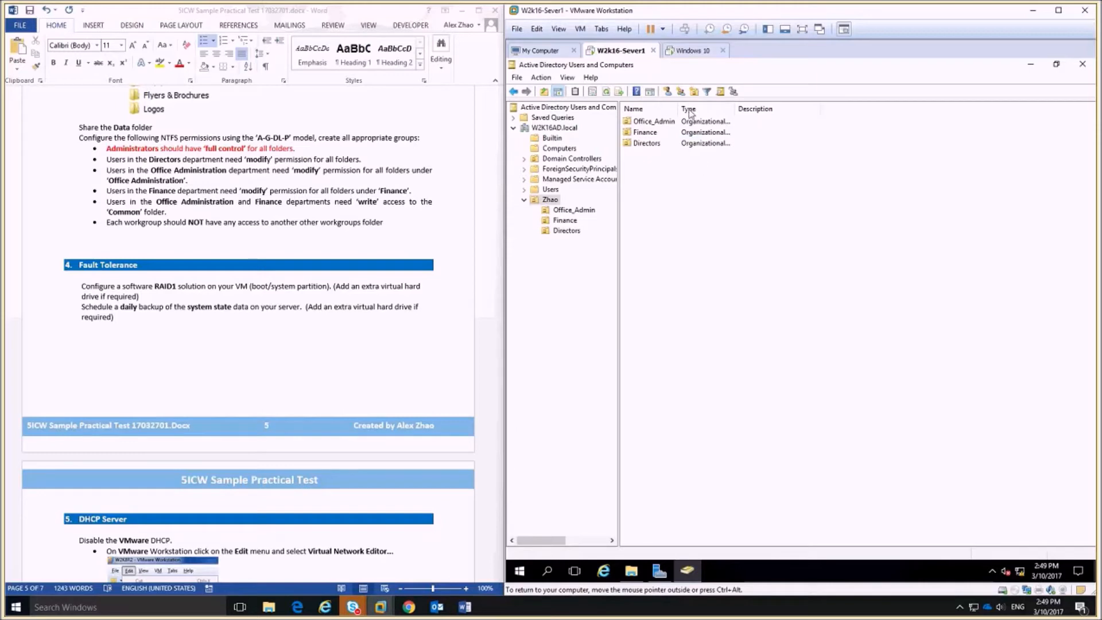
Create the domain local group DL_Data_M in the Zhao OU.
left_click(681, 92)
left_click(542, 205)
left_click(547, 141)
type("Da")
key("BackSpace")
type("L")
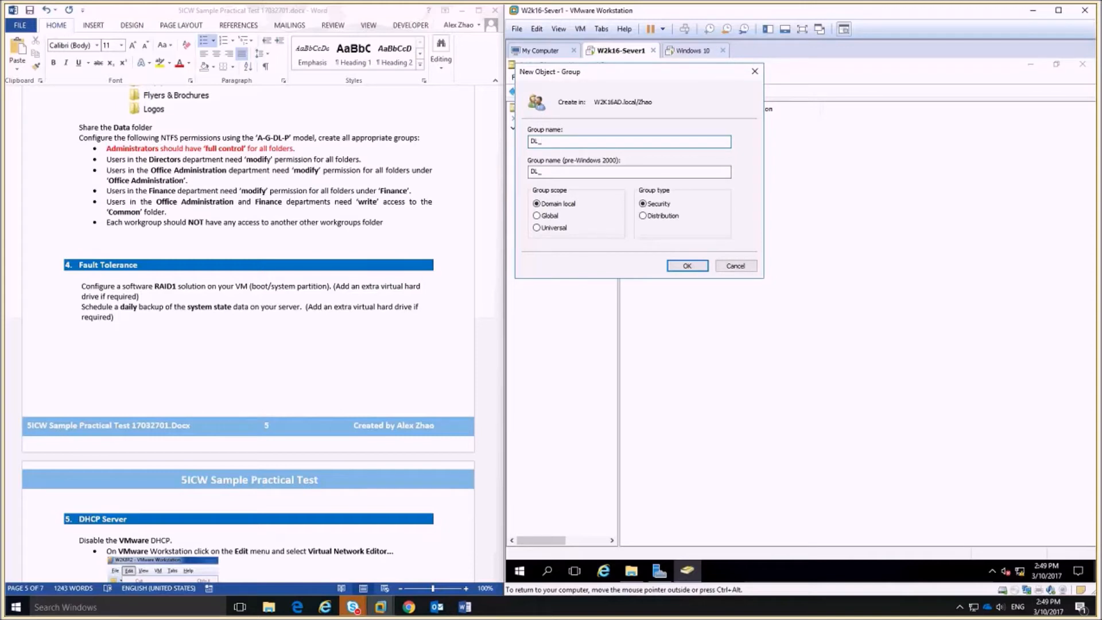
type("_DAT")
key("BackSpace")
key("BackSpace")
type("ata_M")
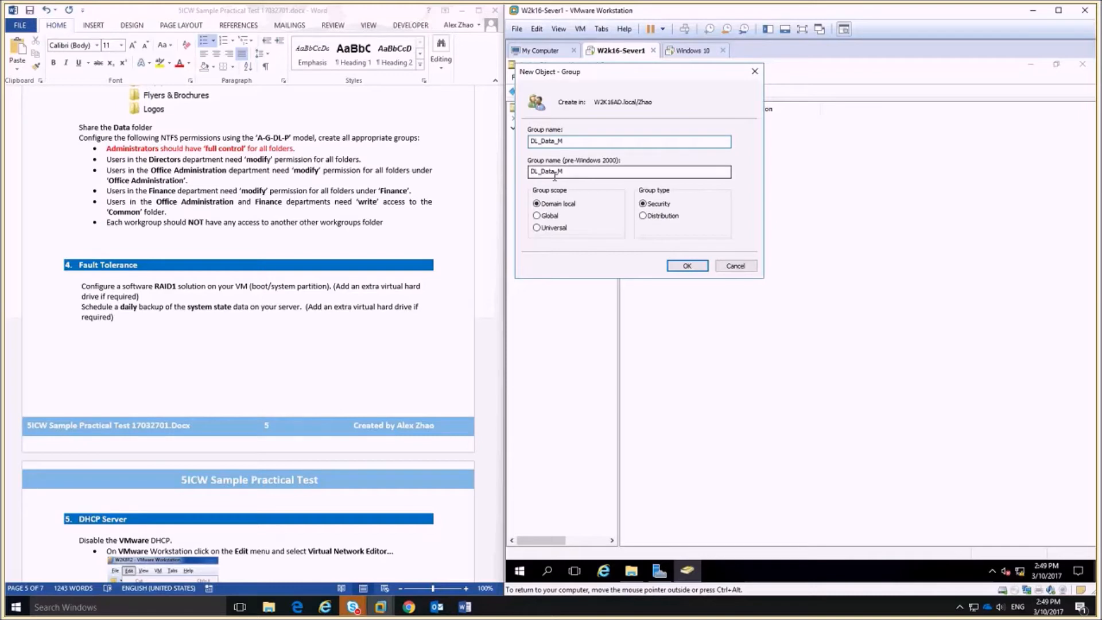
left_click(688, 266)
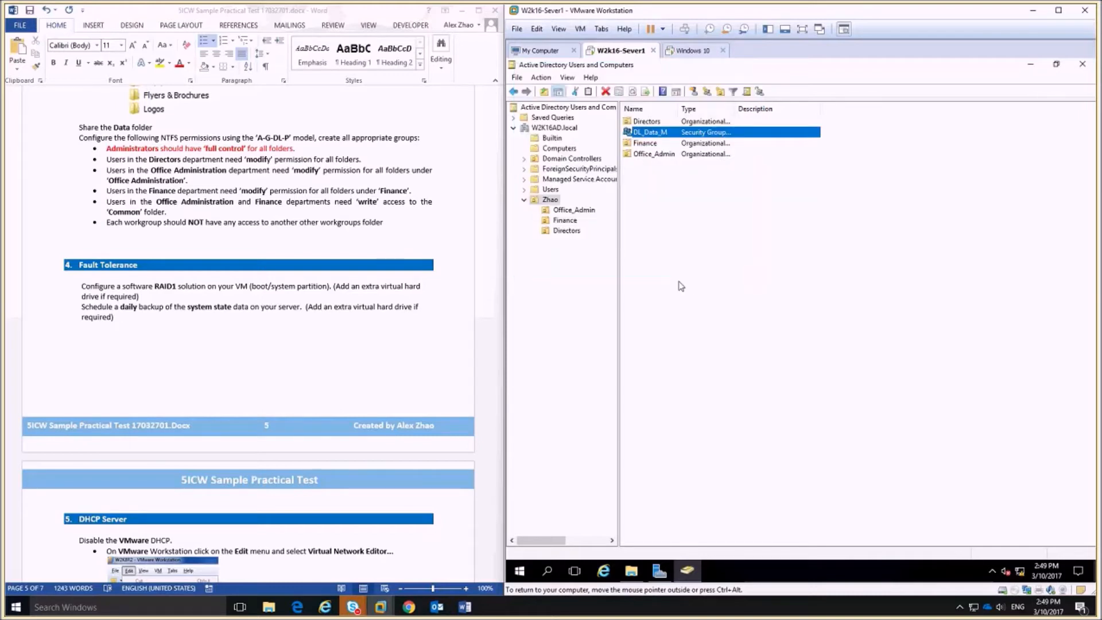
Add gg_Direcotors as a member of DL_Data_M, then bring up the Zhao folder.
double_click(667, 132)
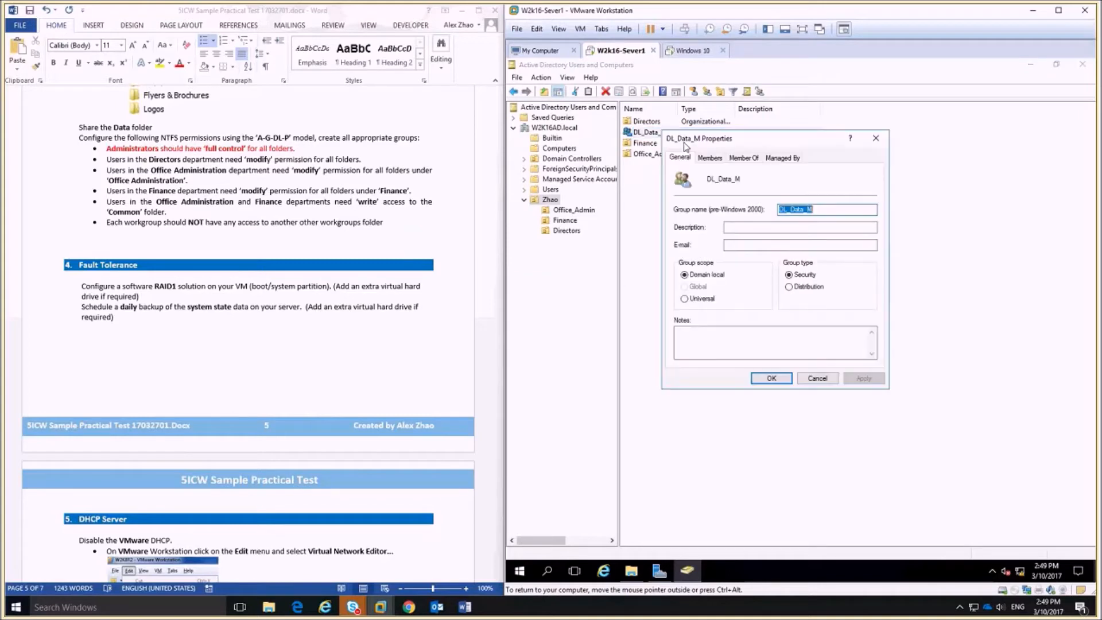
left_click(717, 159)
left_click(705, 349)
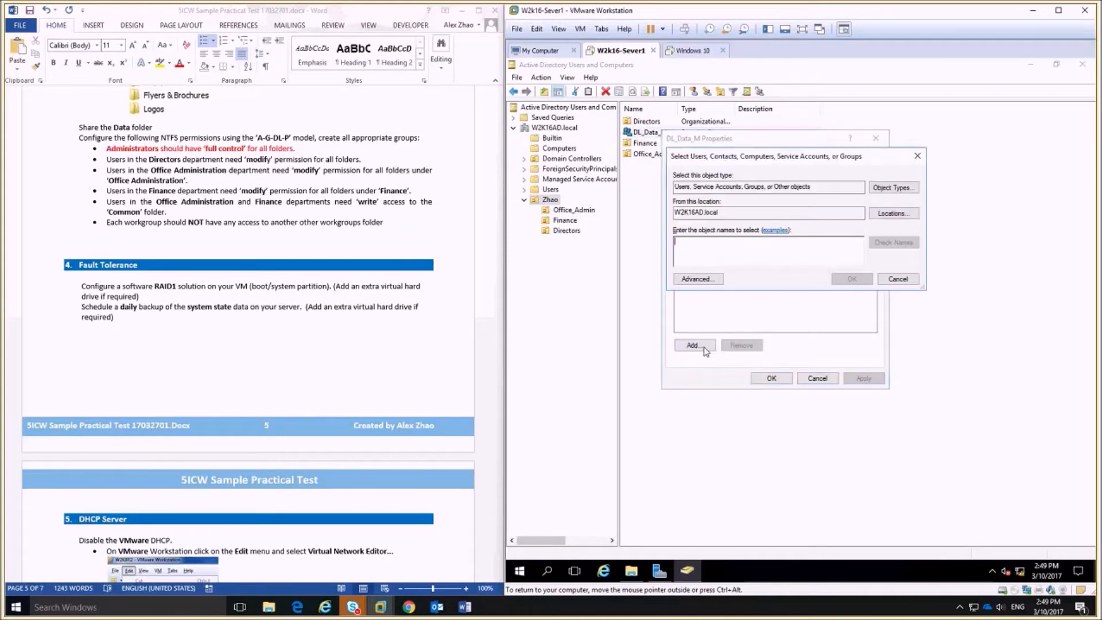
type("gg_Direcotors")
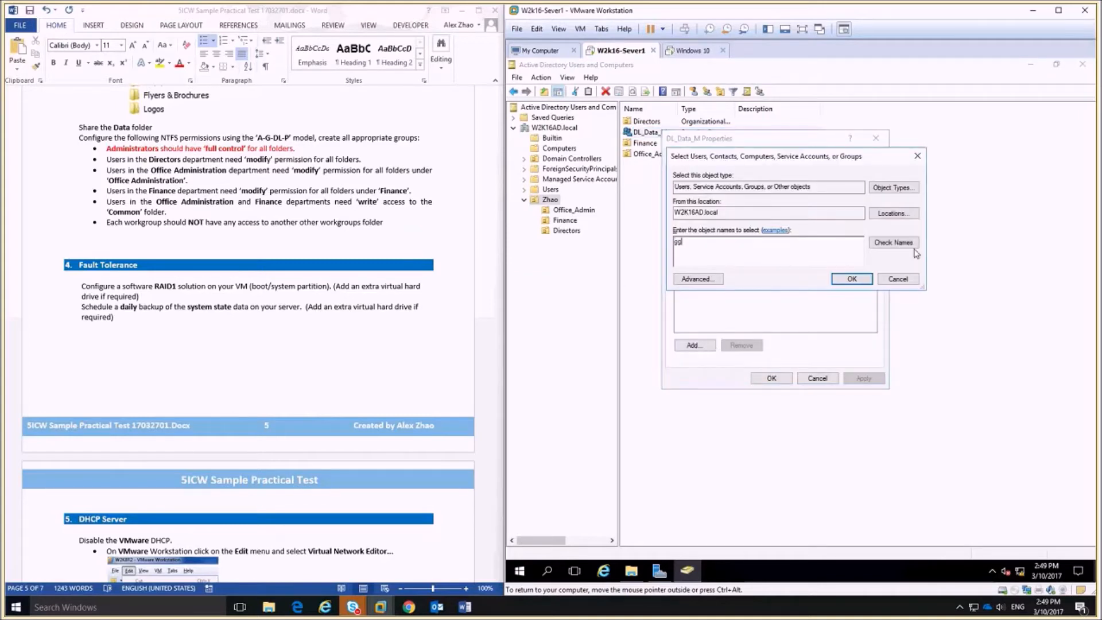
left_click(851, 279)
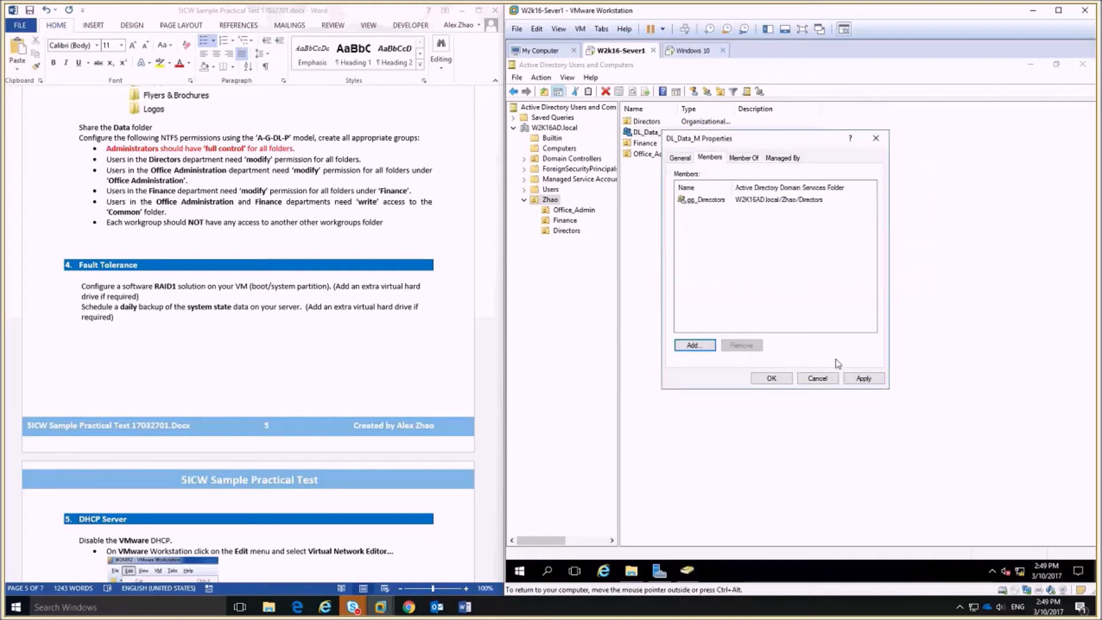
left_click(779, 380)
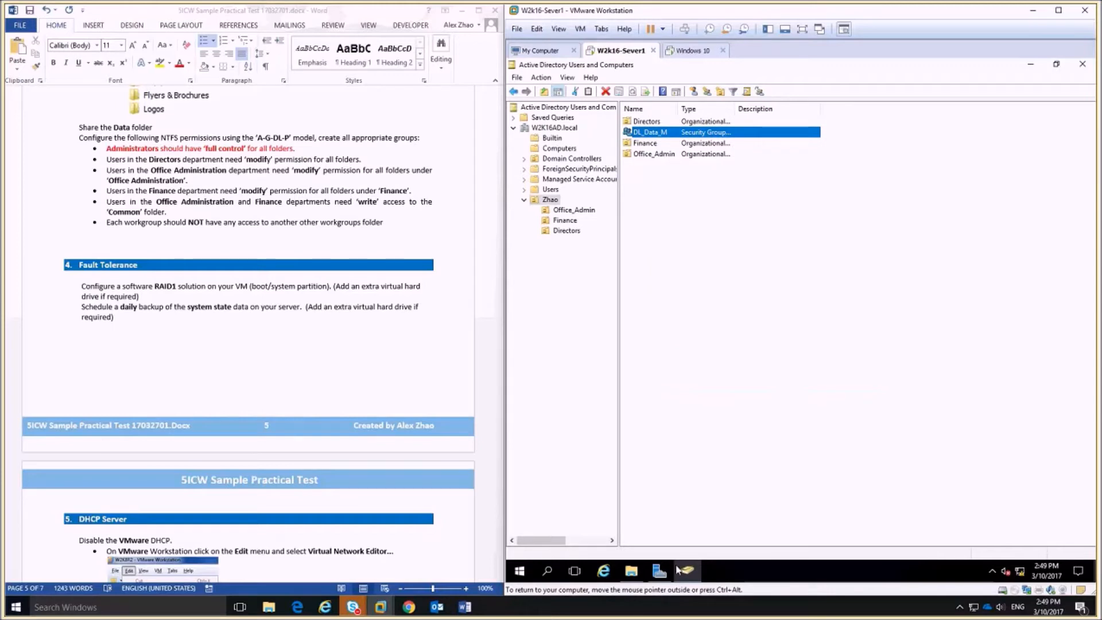
left_click(631, 570)
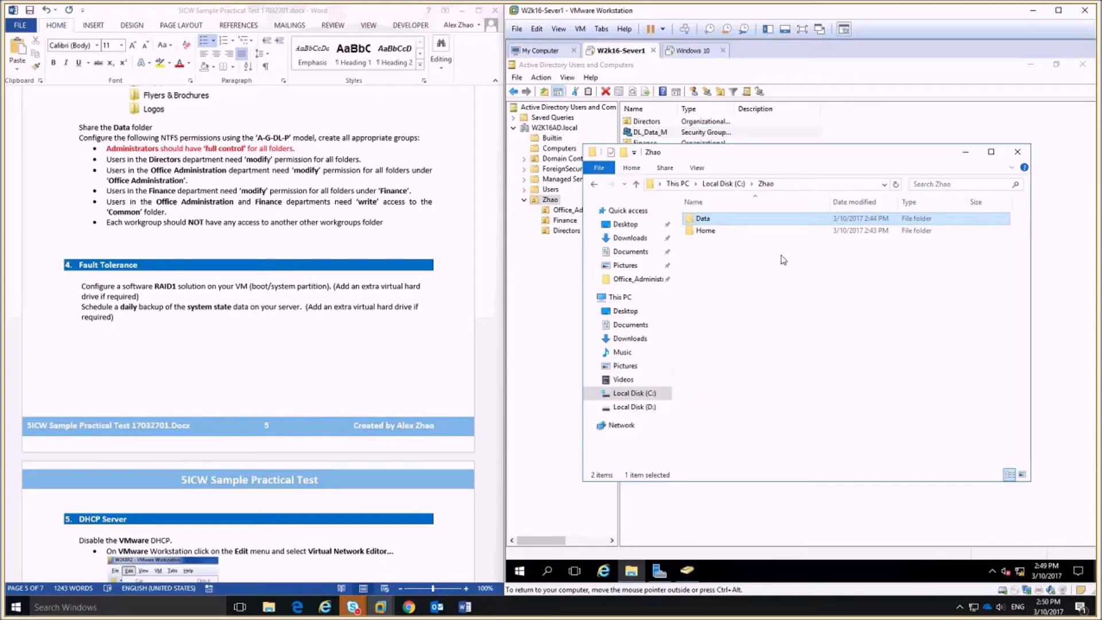
Open the Data folder's Security permissions for editing.
right_click(710, 221)
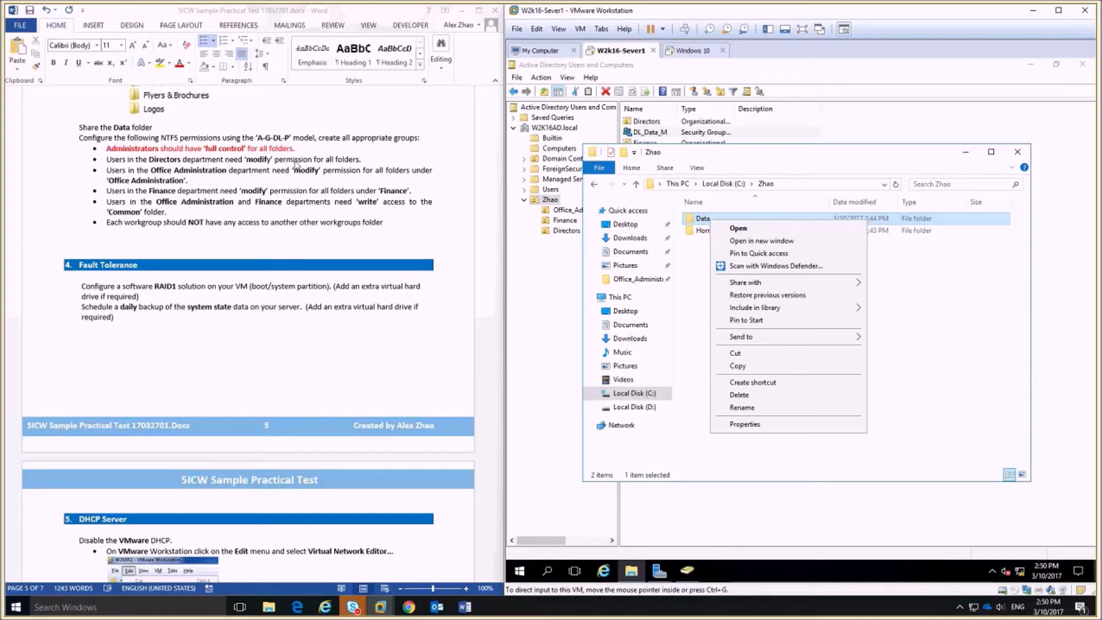
scroll(353, 208, "up", 7)
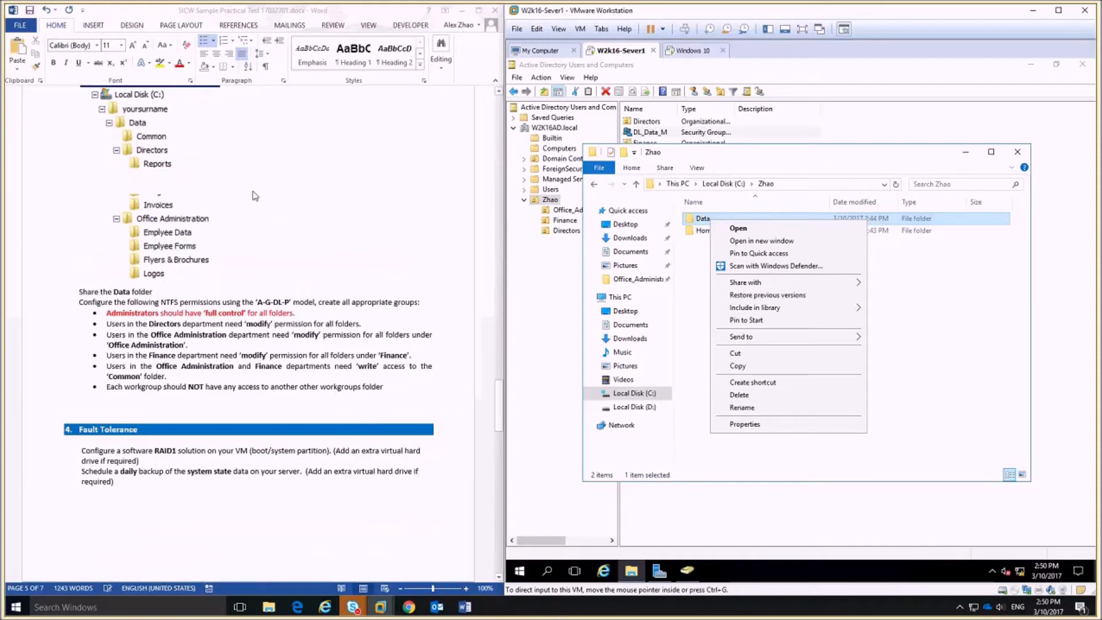
scroll(428, 409, "down", 3)
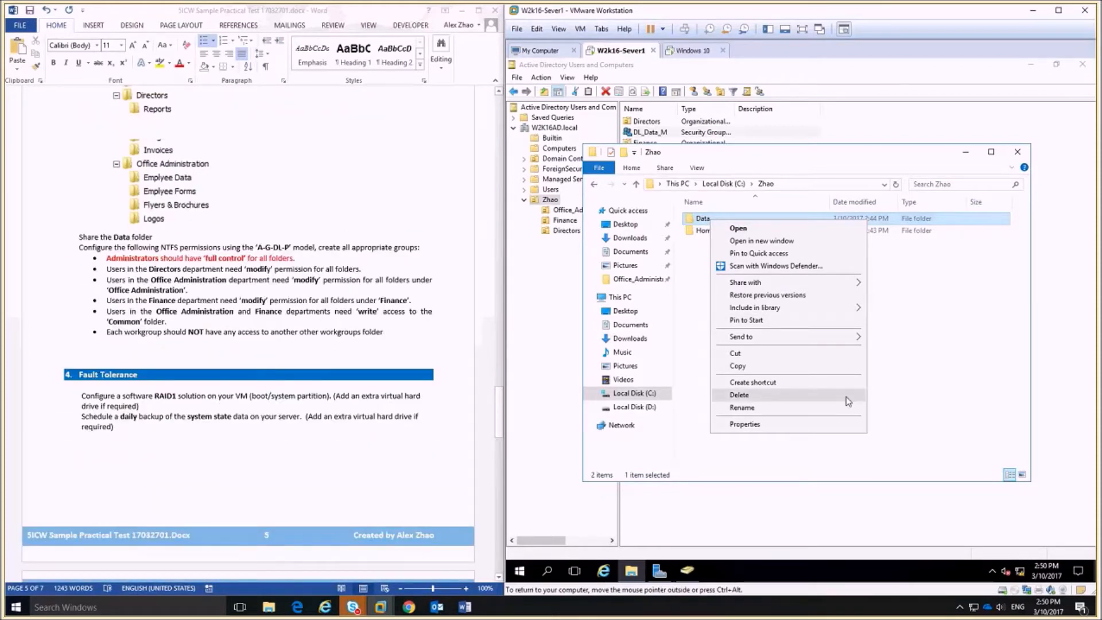
left_click(794, 425)
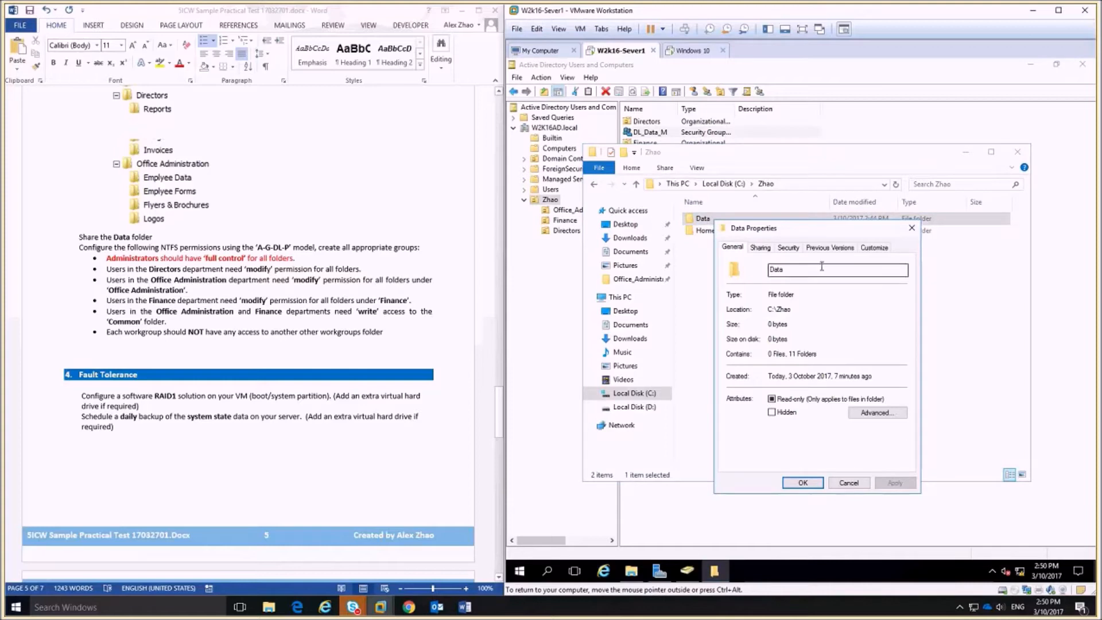
left_click(788, 247)
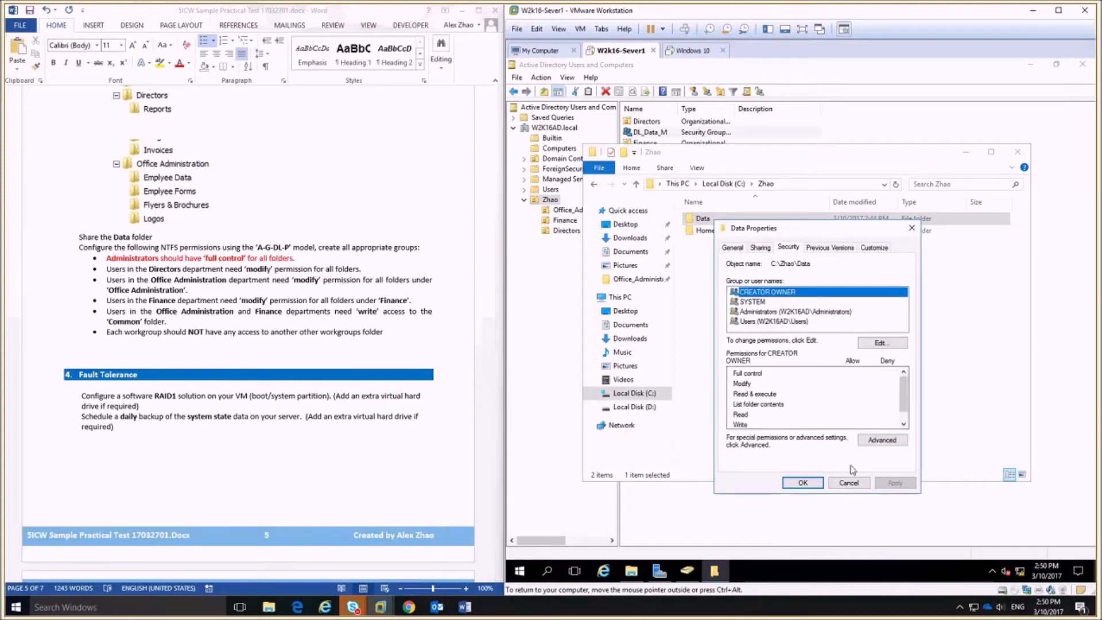
left_click(880, 343)
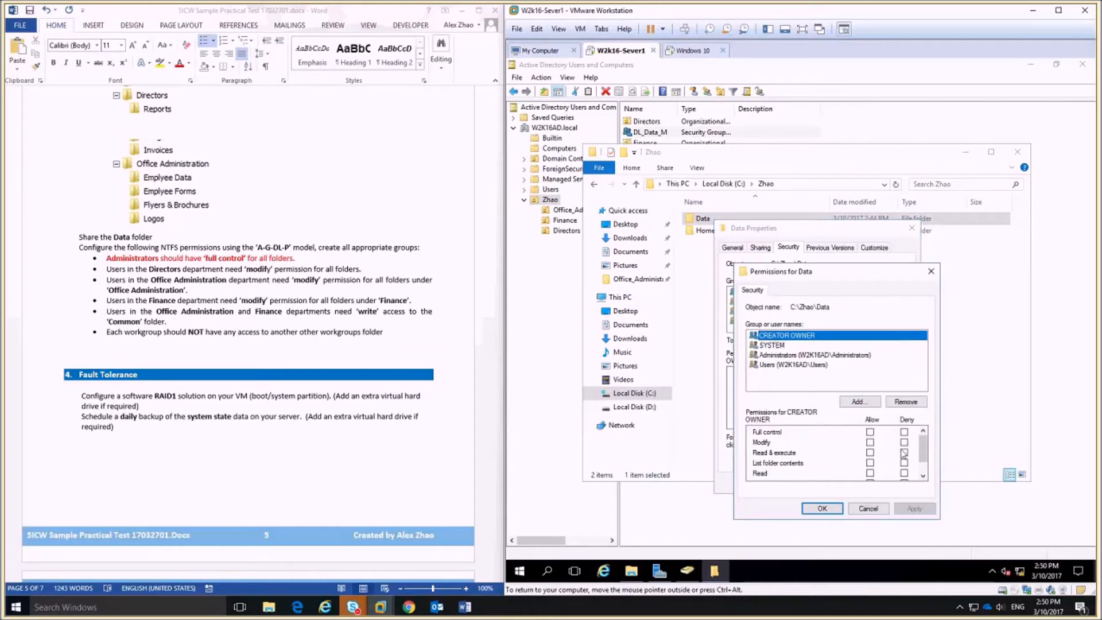
Add DL_Data_M with Read & execute, List folder contents and Read allowed, and apply.
left_click(856, 401)
type("dl")
left_click(984, 375)
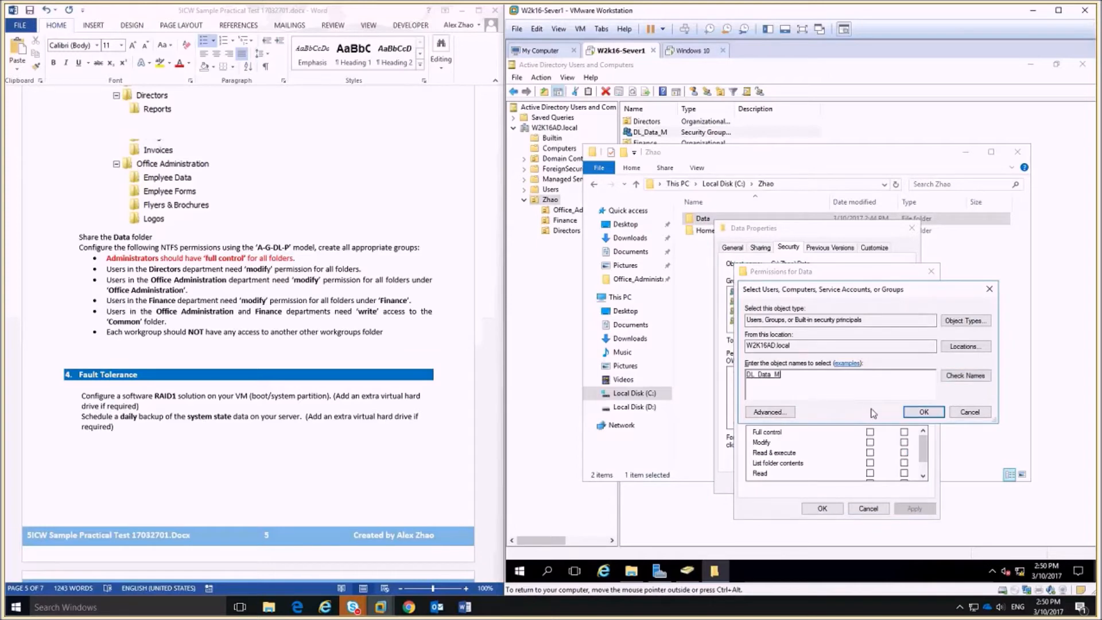
left_click(923, 411)
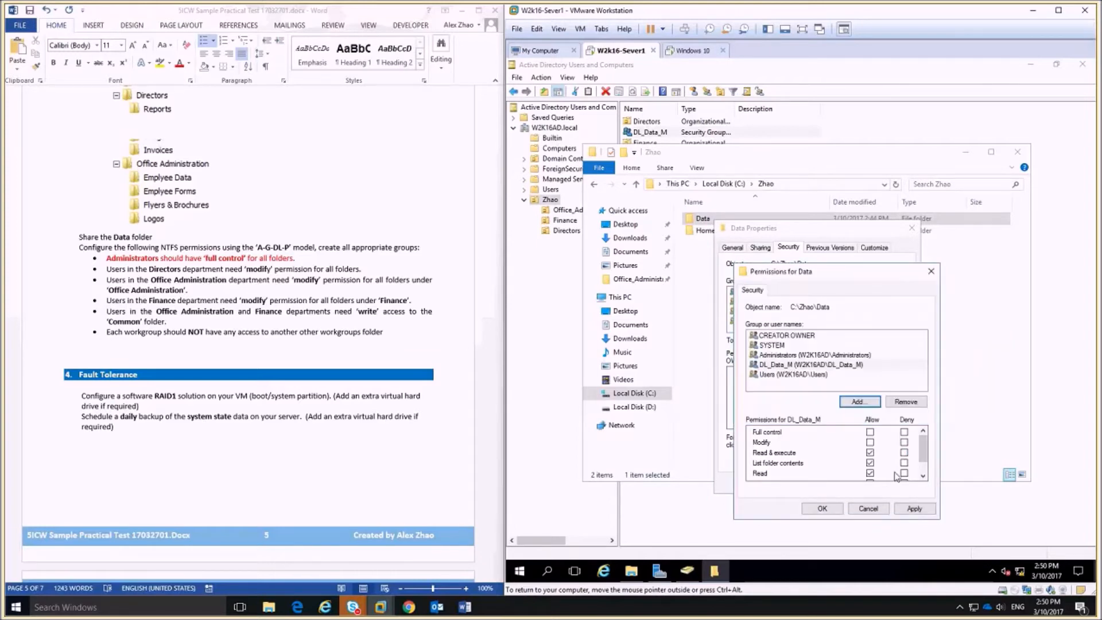
left_click(870, 442)
scroll(873, 449, "down", 1)
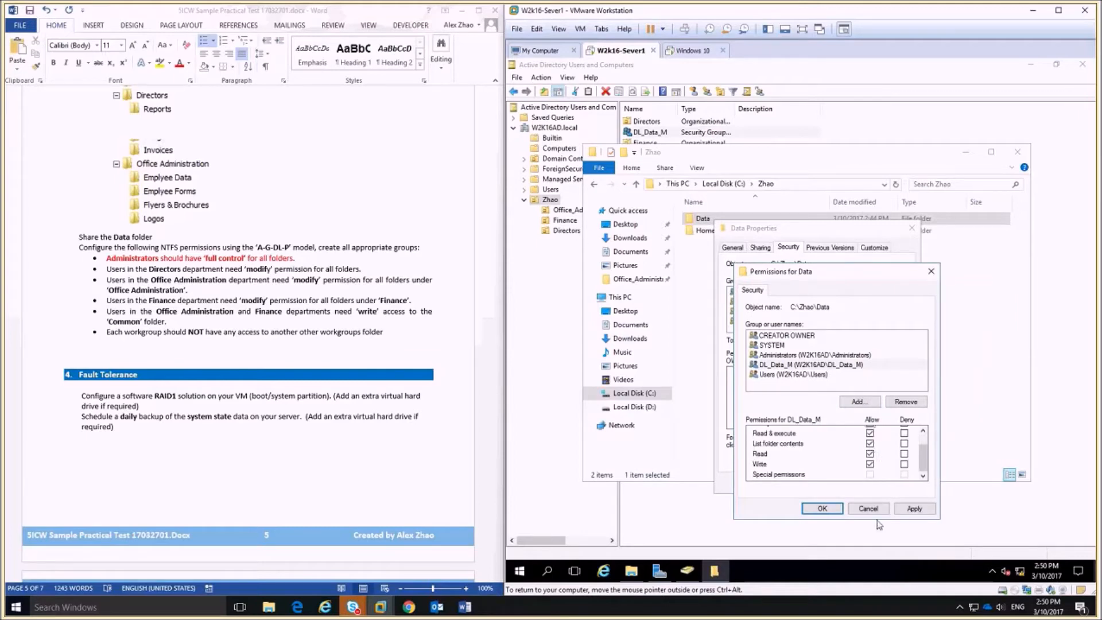
left_click(822, 509)
left_click(805, 491)
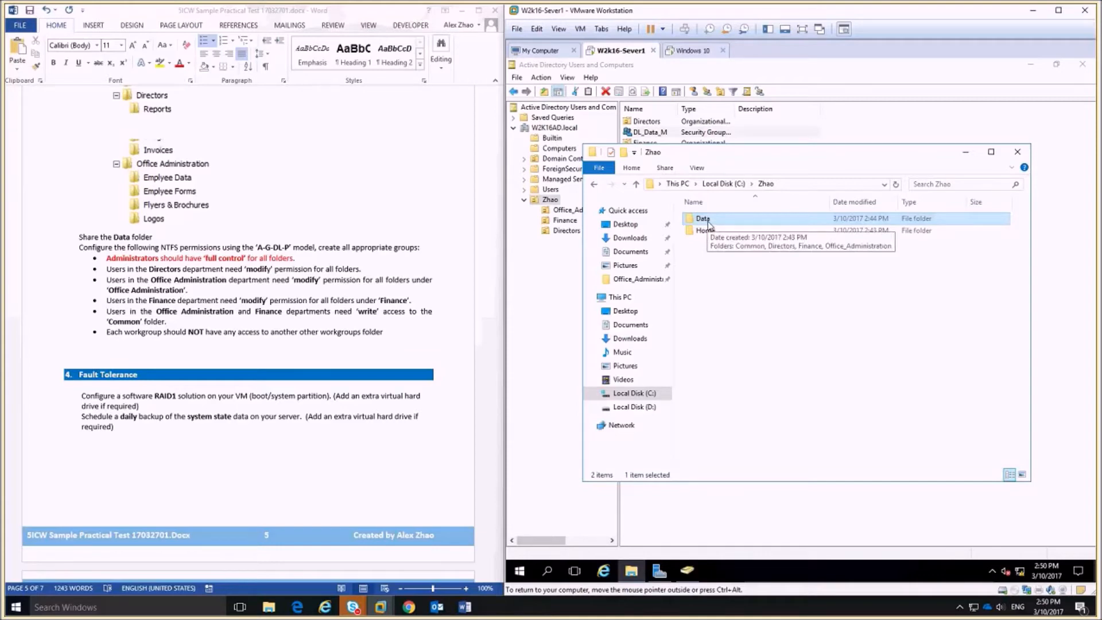
Colour the Directors modify-permission requirement red in the Word task list.
left_click(367, 264)
left_click_drag(356, 266, 107, 269)
left_click(179, 62)
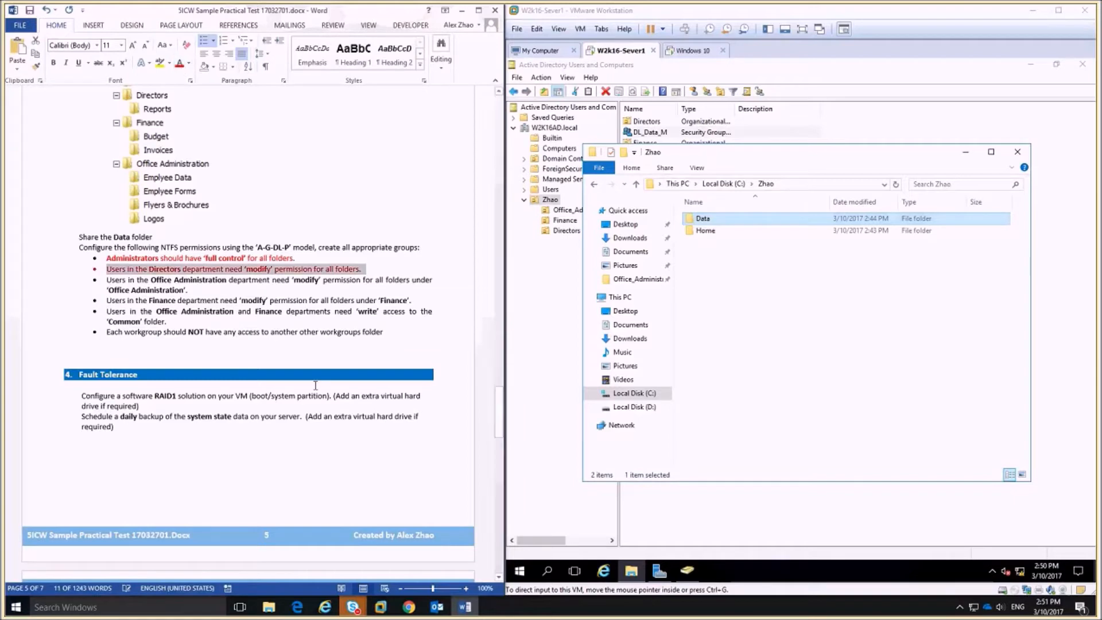
left_click(124, 284)
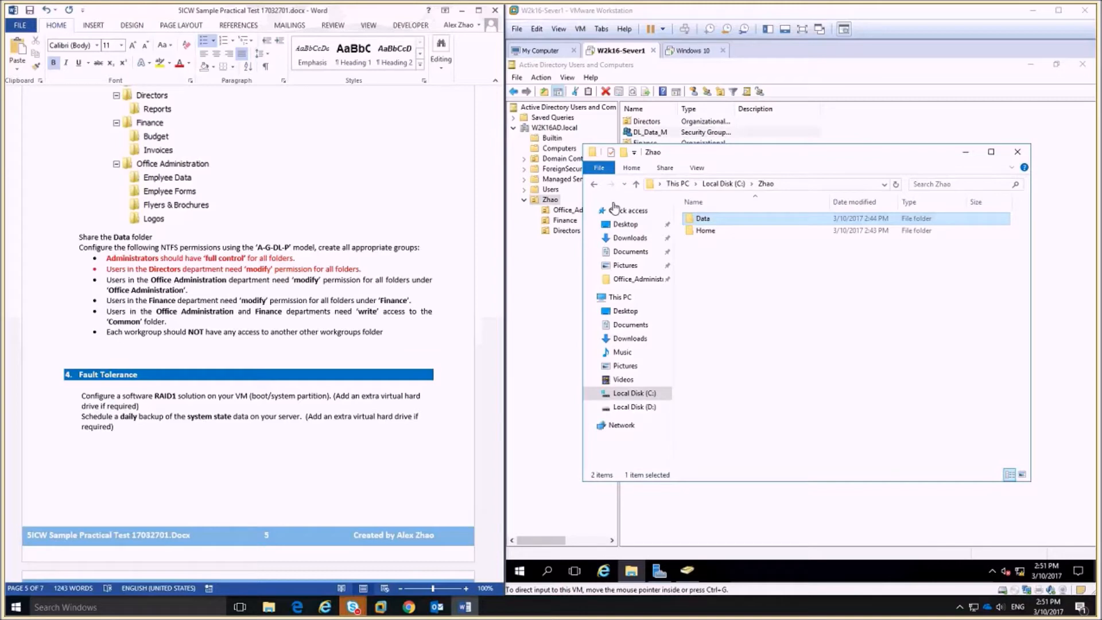
Open Data, select Office_Administration, and bring Active Directory Users and Computers forward.
left_click(830, 517)
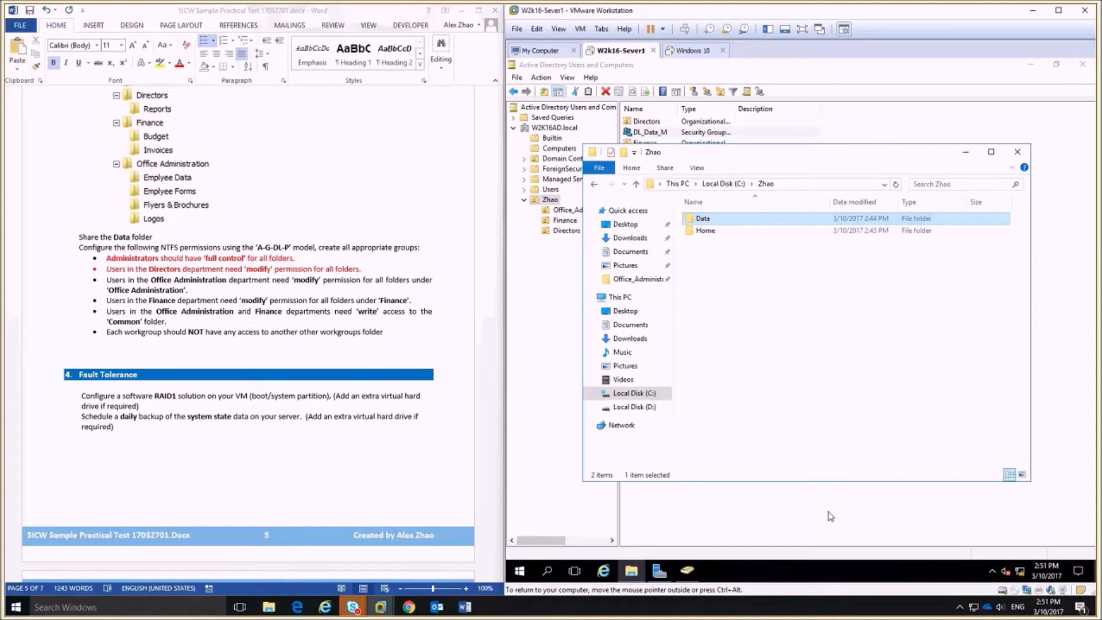
double_click(705, 218)
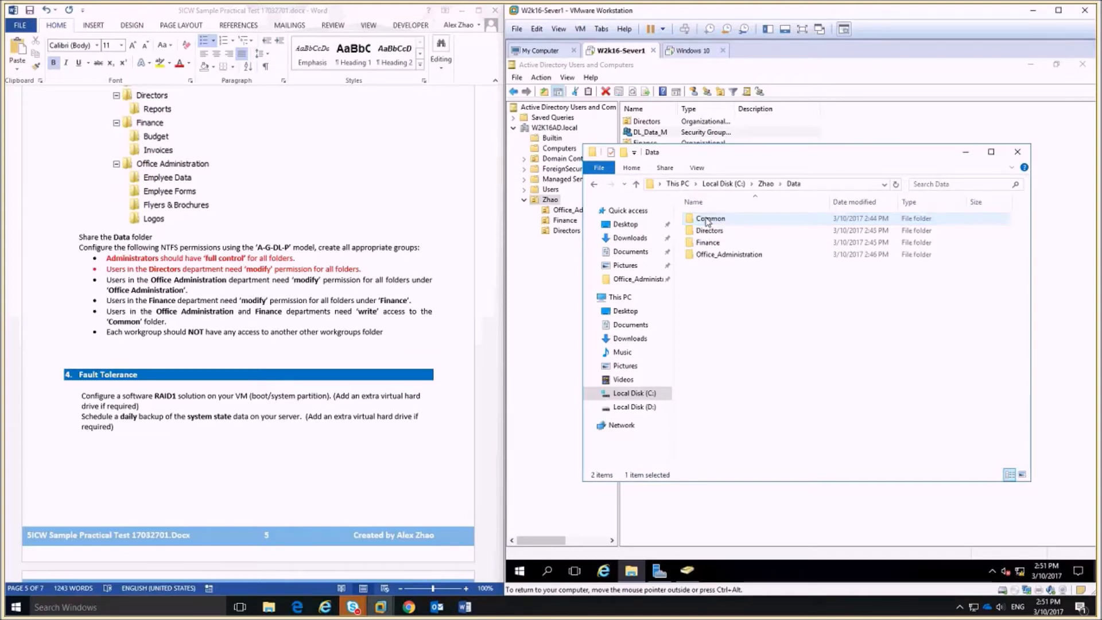
left_click(722, 255)
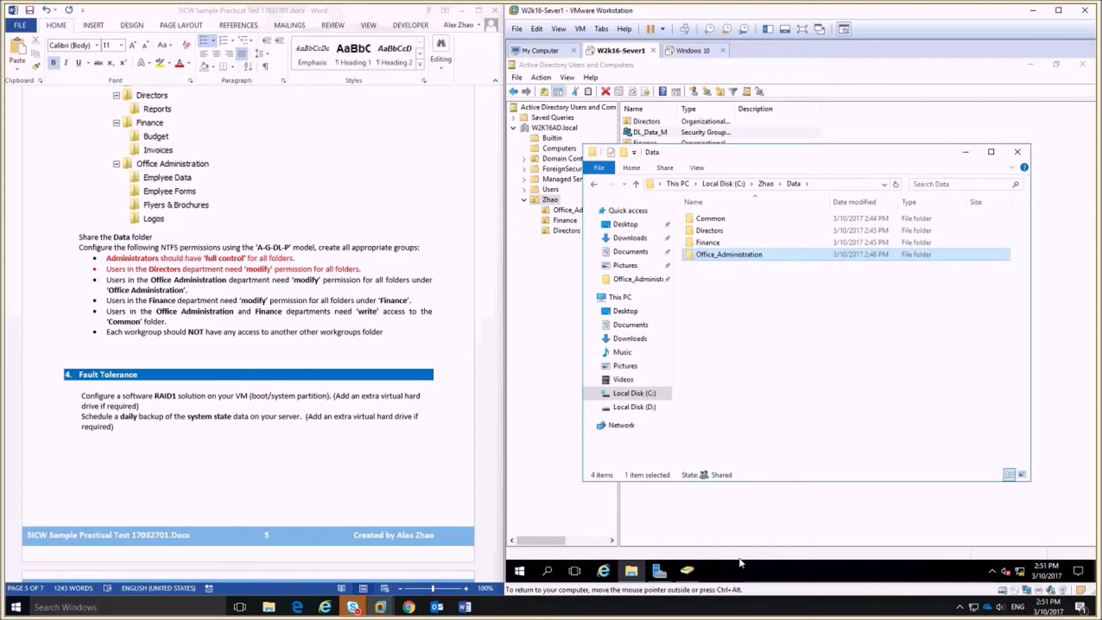
left_click(687, 570)
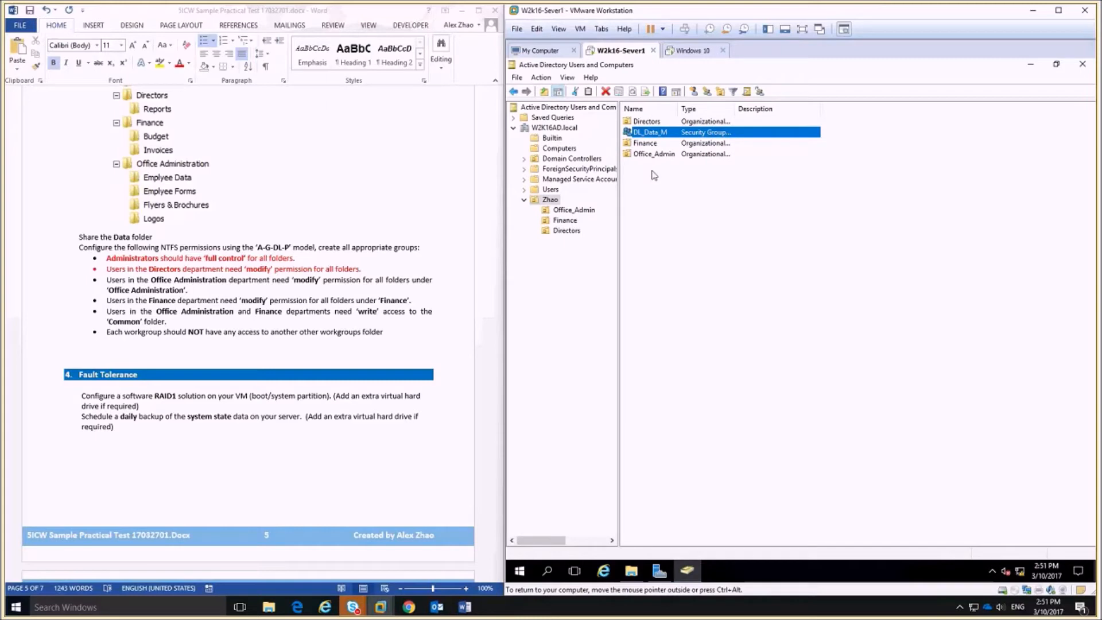
Create the global group gg_Office_Admin in the Office_Admin OU.
double_click(649, 152)
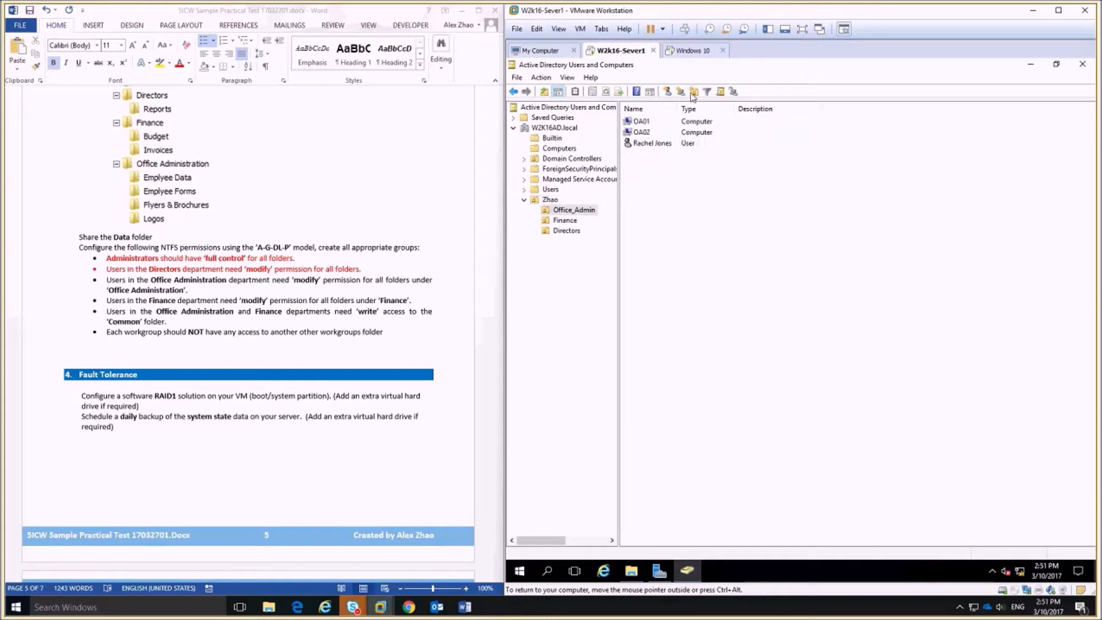
left_click(692, 92)
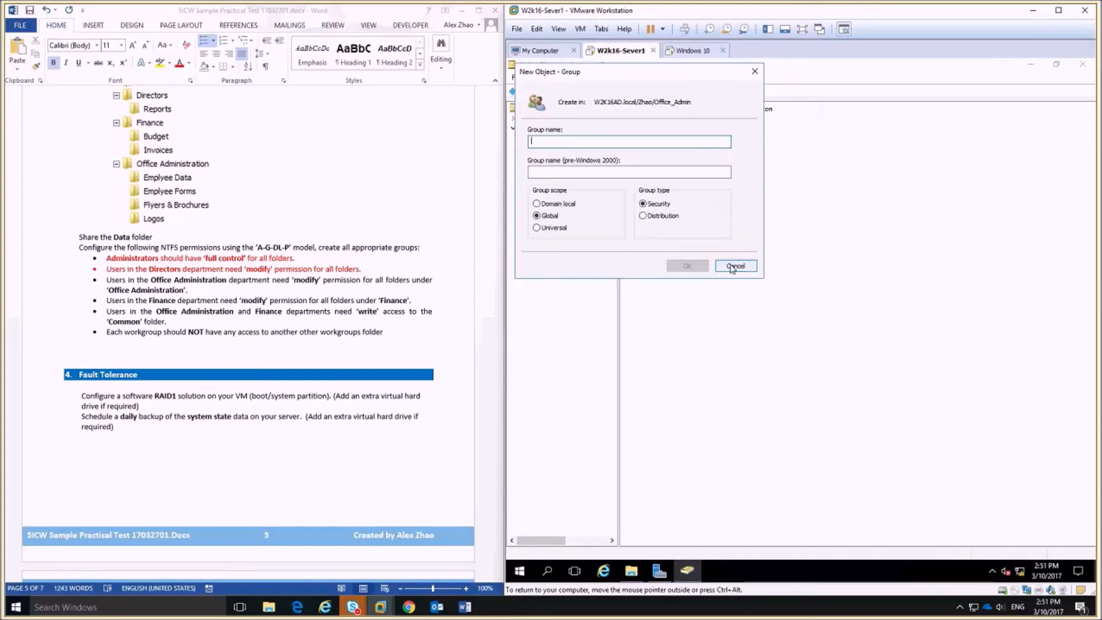
type("gg_O")
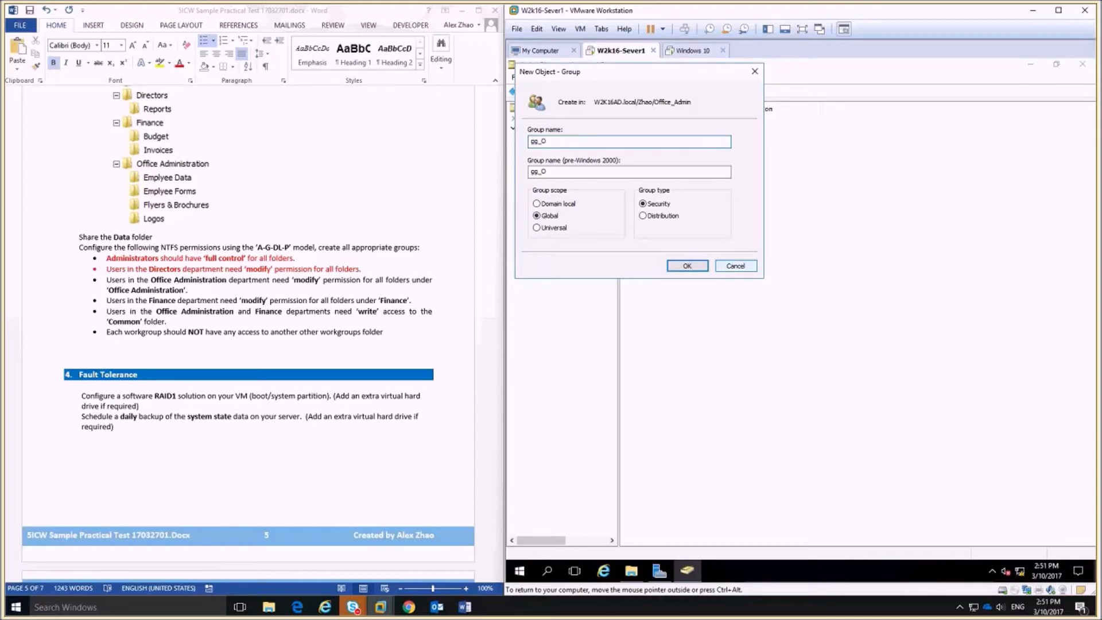
type("ffice_Admin")
left_click(693, 265)
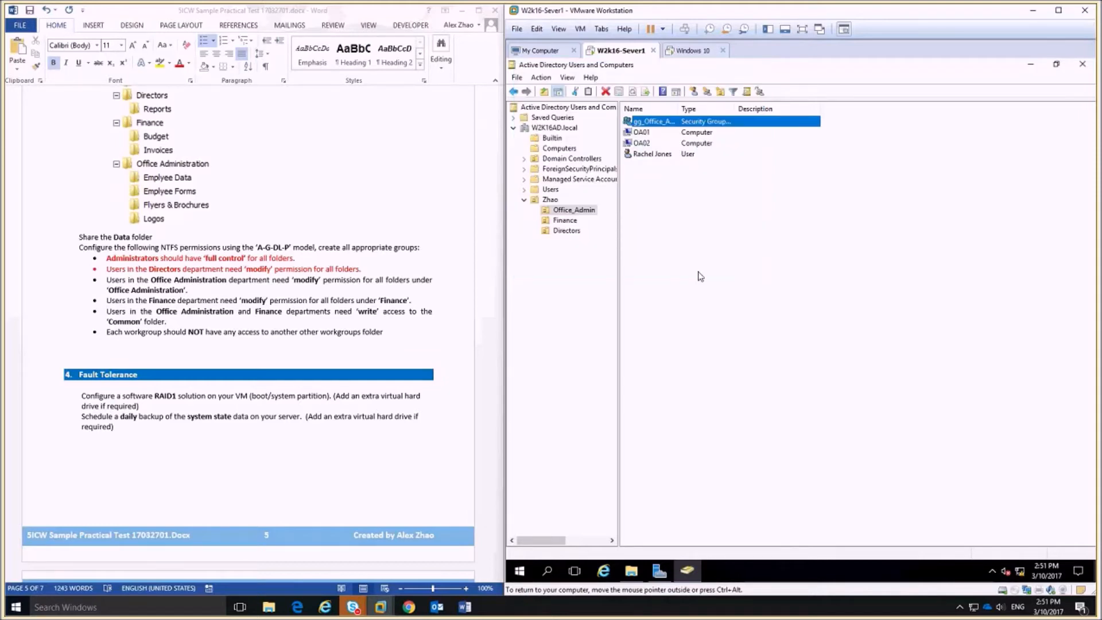
Add the Office_Admin OU's user account as a member of gg_Office_Admin.
double_click(660, 122)
left_click(709, 159)
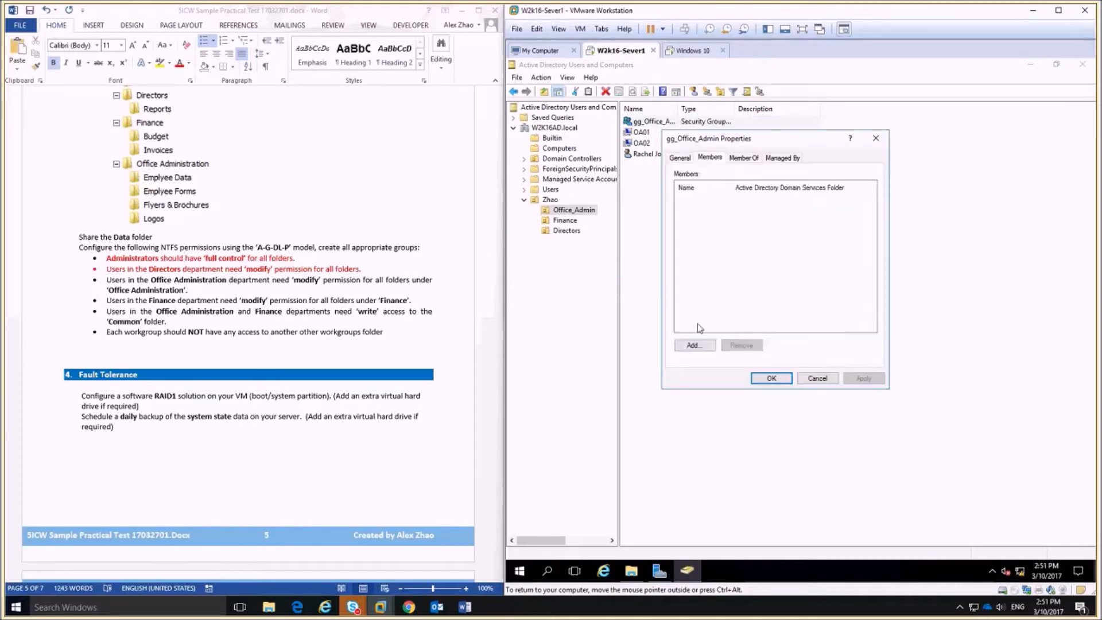
left_click(699, 347)
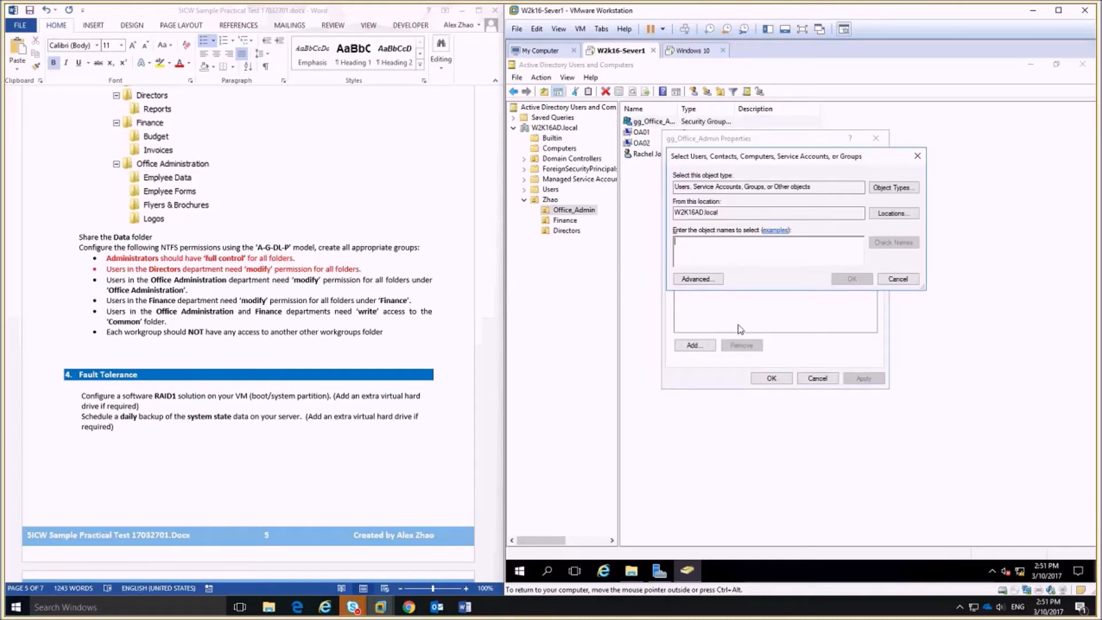
type("rac")
left_click(898, 243)
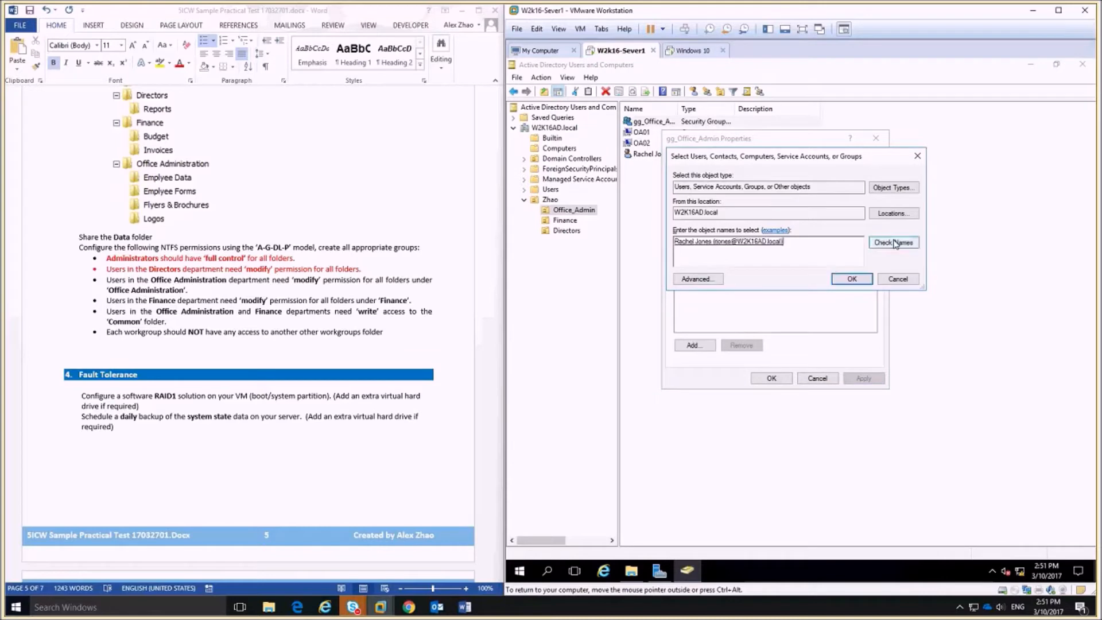
left_click(851, 280)
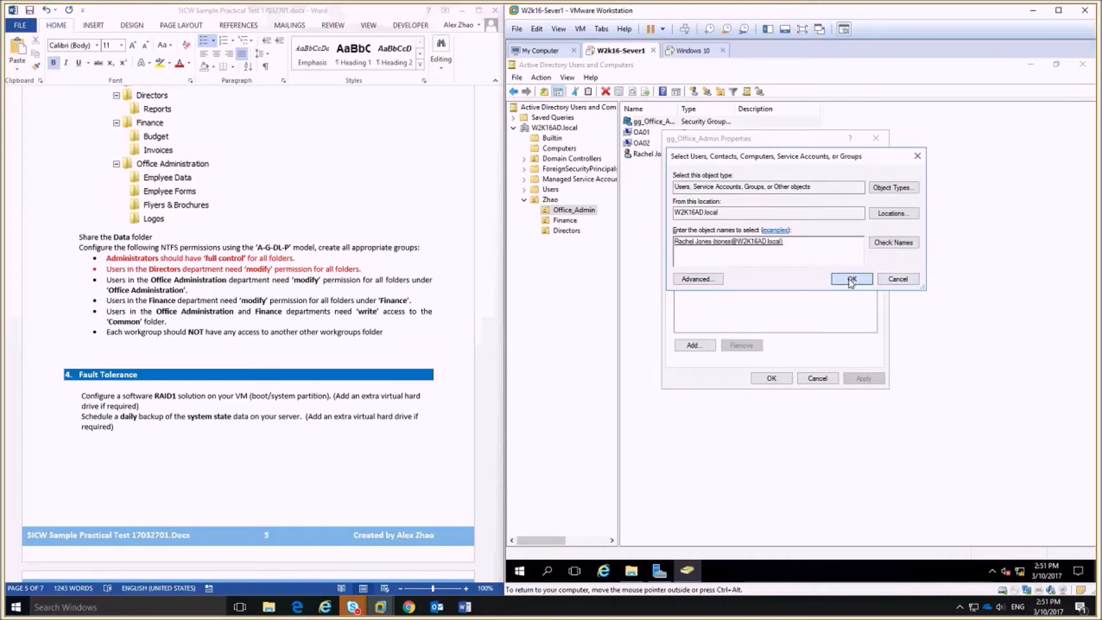
left_click(773, 378)
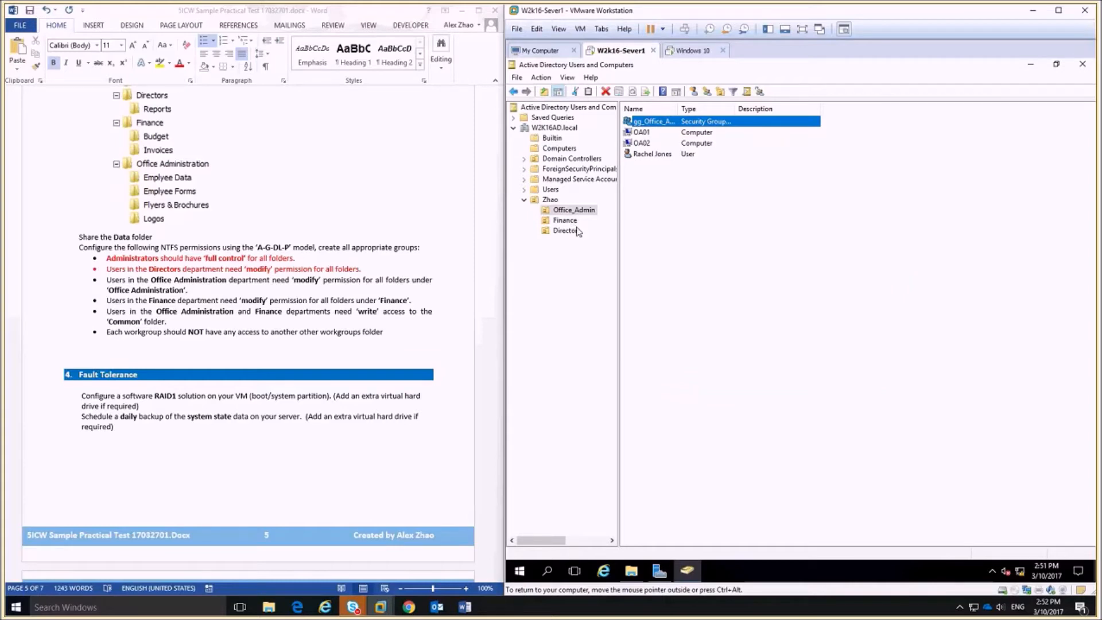
Create the domain local group DL_Offcie_Admin_M in the Zhao OU.
left_click(551, 200)
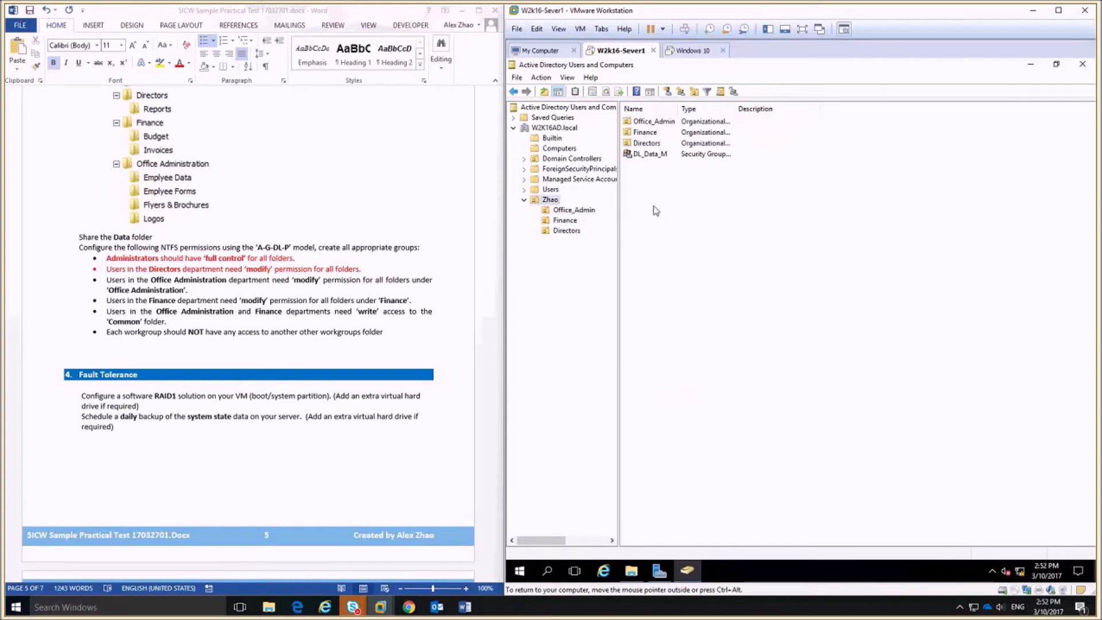
right_click(648, 185)
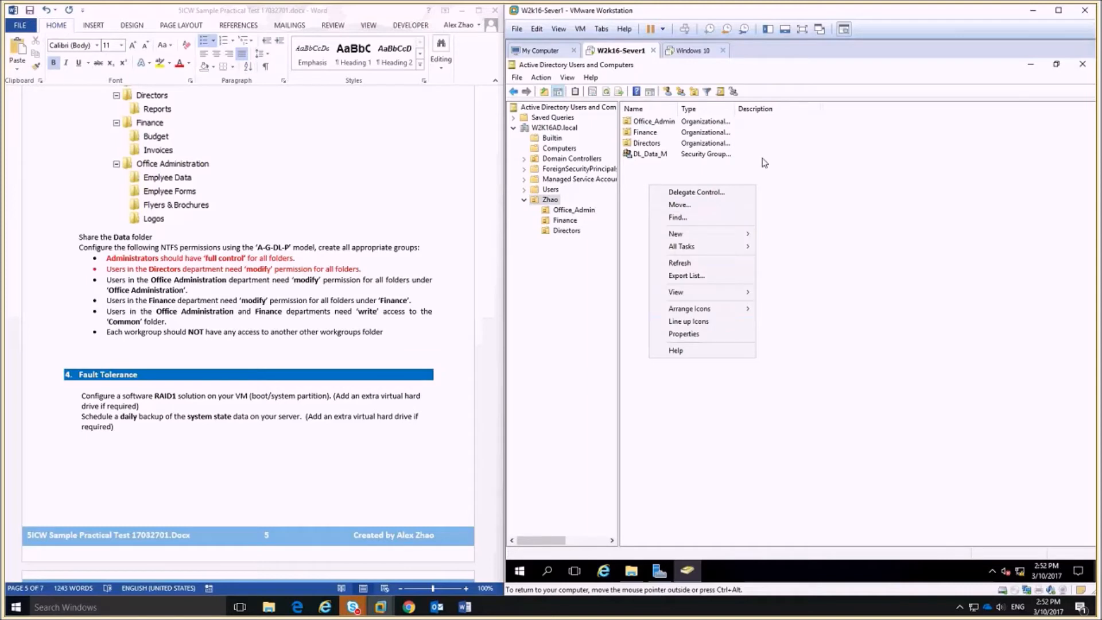
left_click(694, 92)
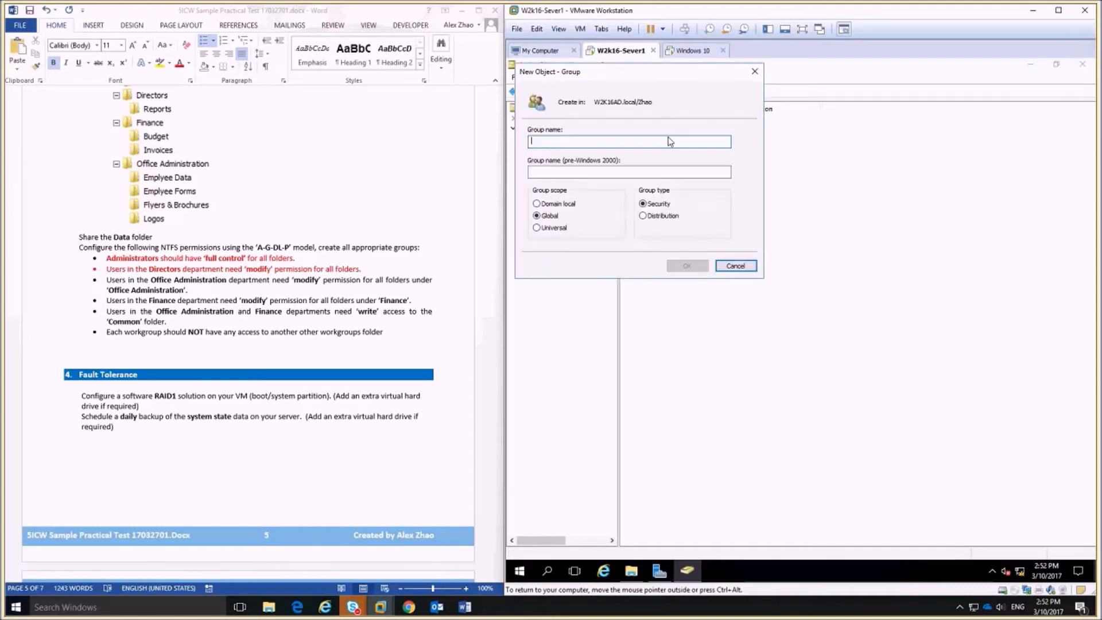
left_click(538, 203)
left_click(551, 139)
type("D")
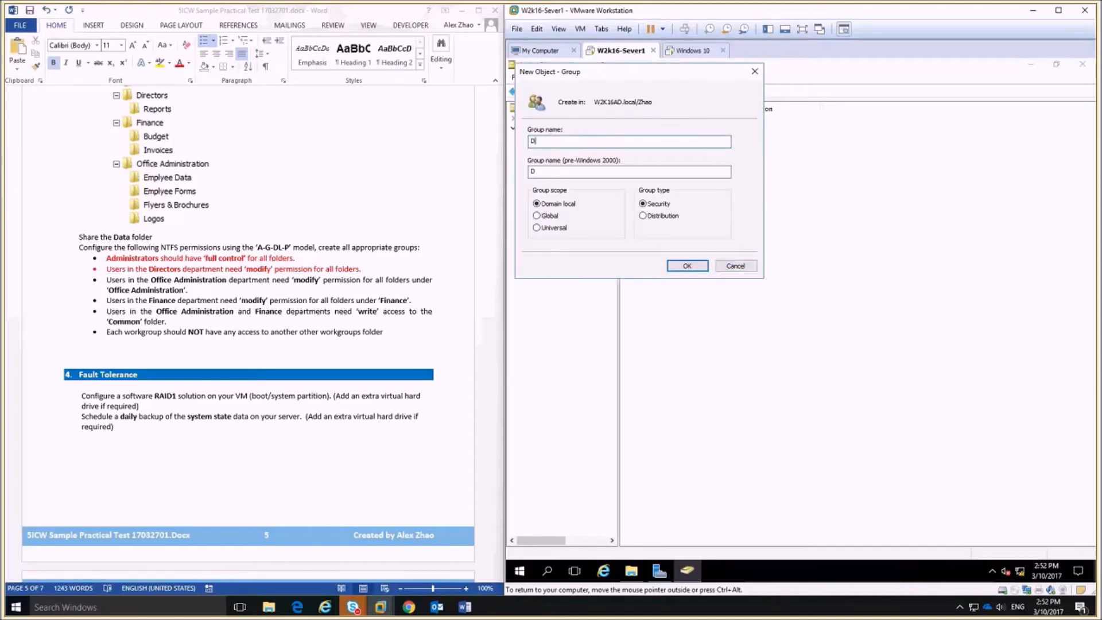
type("L_Offcie_Admin_M")
left_click(704, 267)
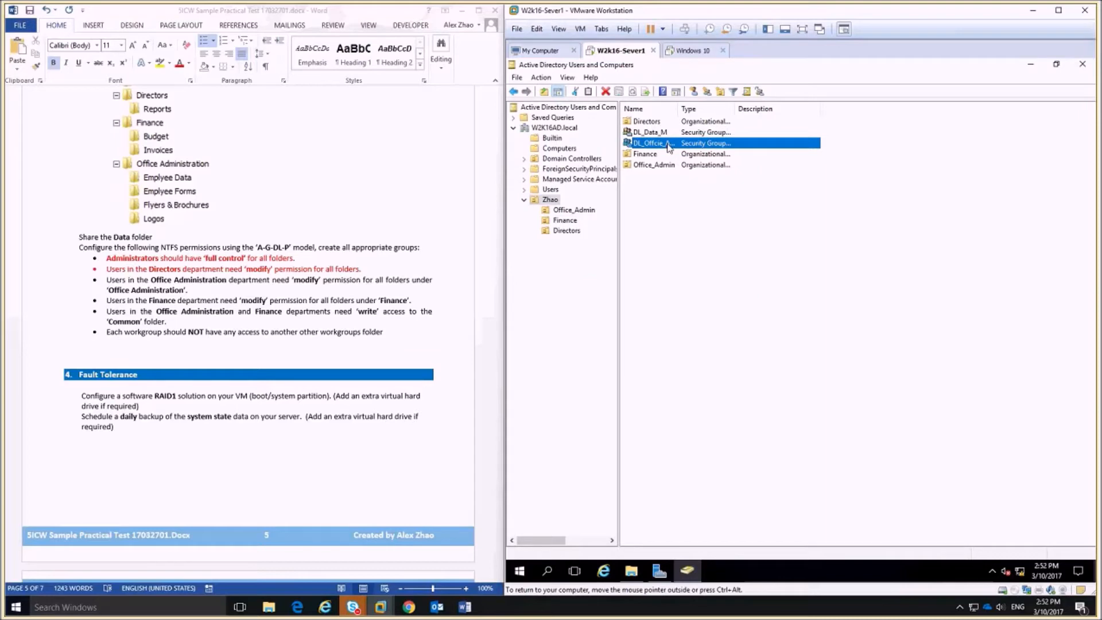
Nest gg_Office_Admin as a member of DL_Offcie_Admin_M.
double_click(670, 148)
left_click(696, 344)
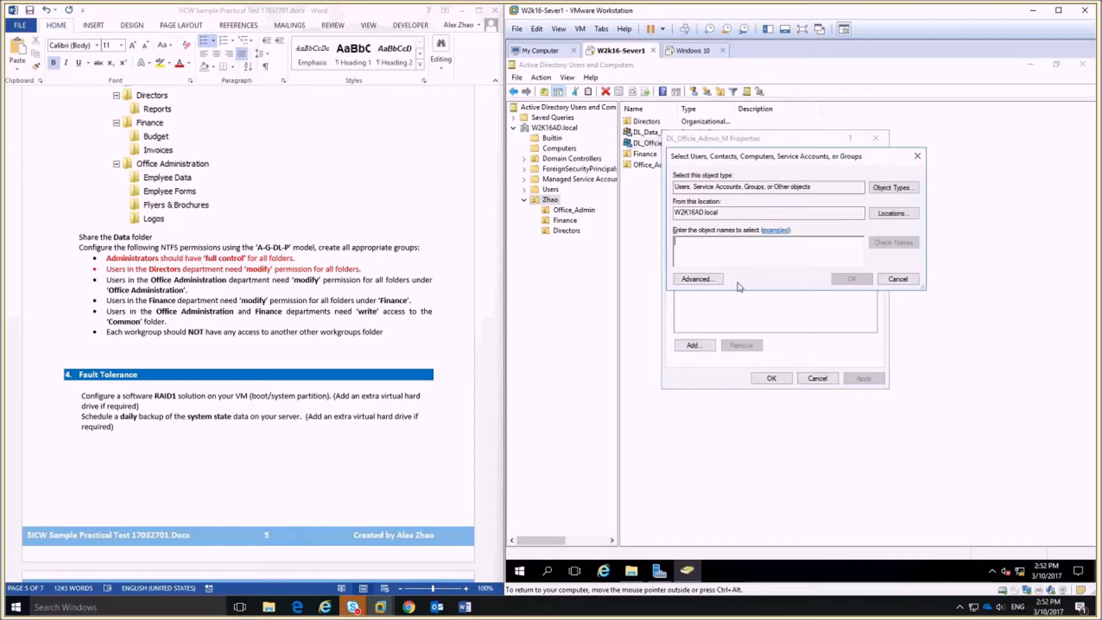
type("gg")
left_click(894, 242)
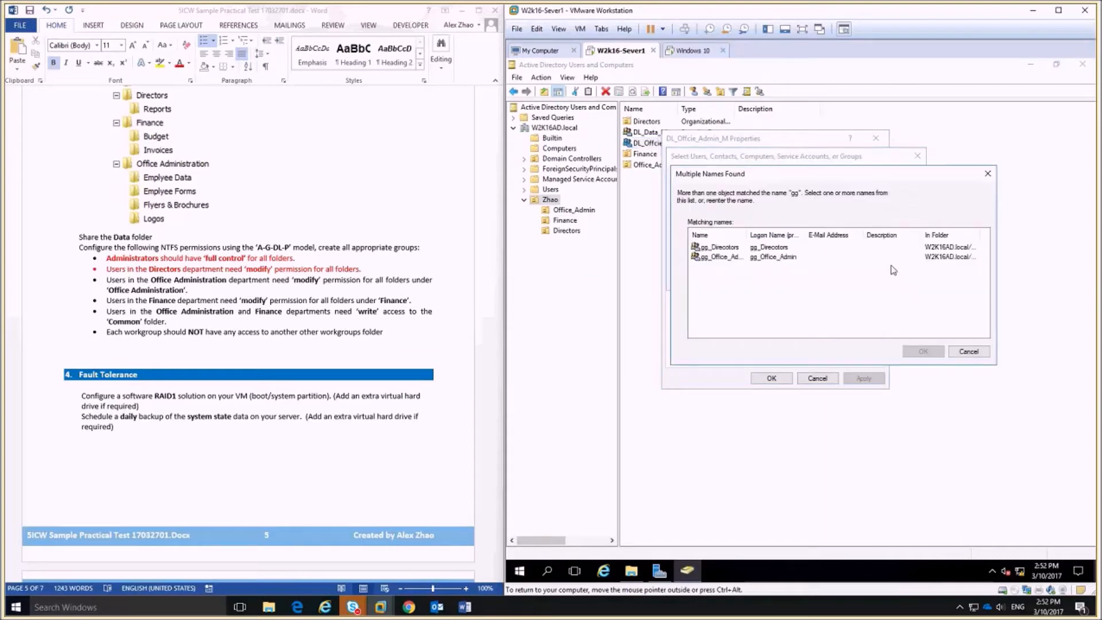
double_click(735, 256)
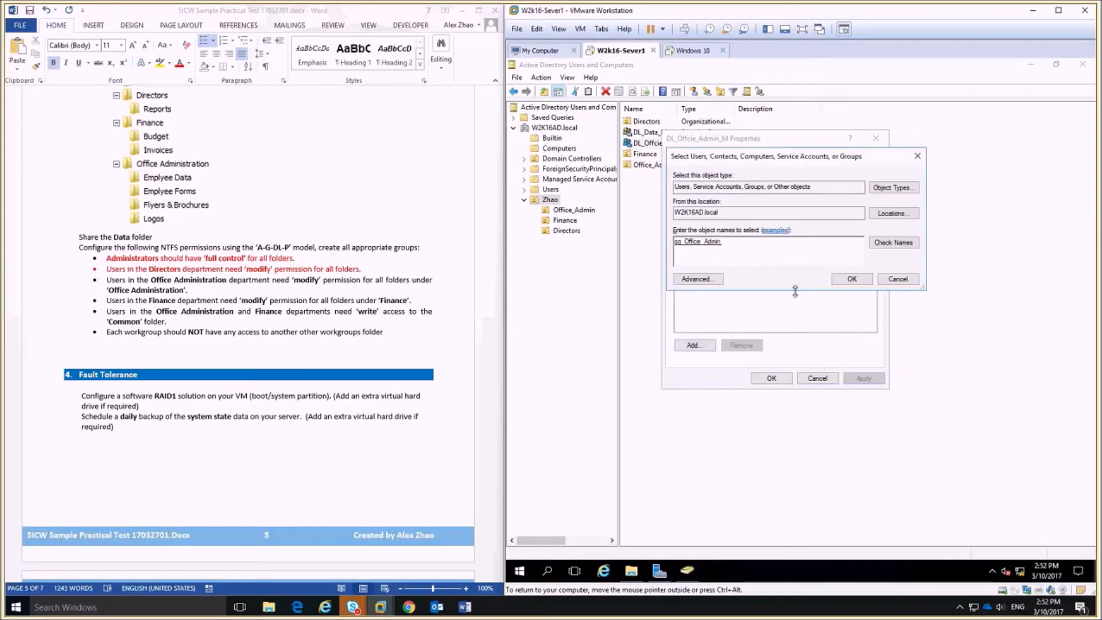
left_click(852, 279)
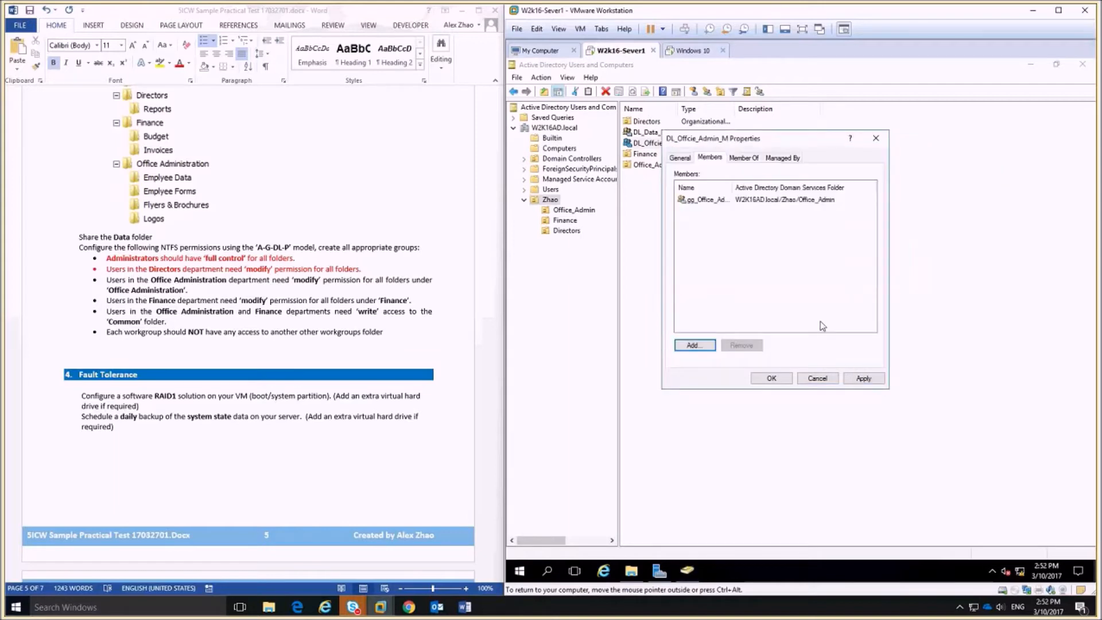
left_click(779, 379)
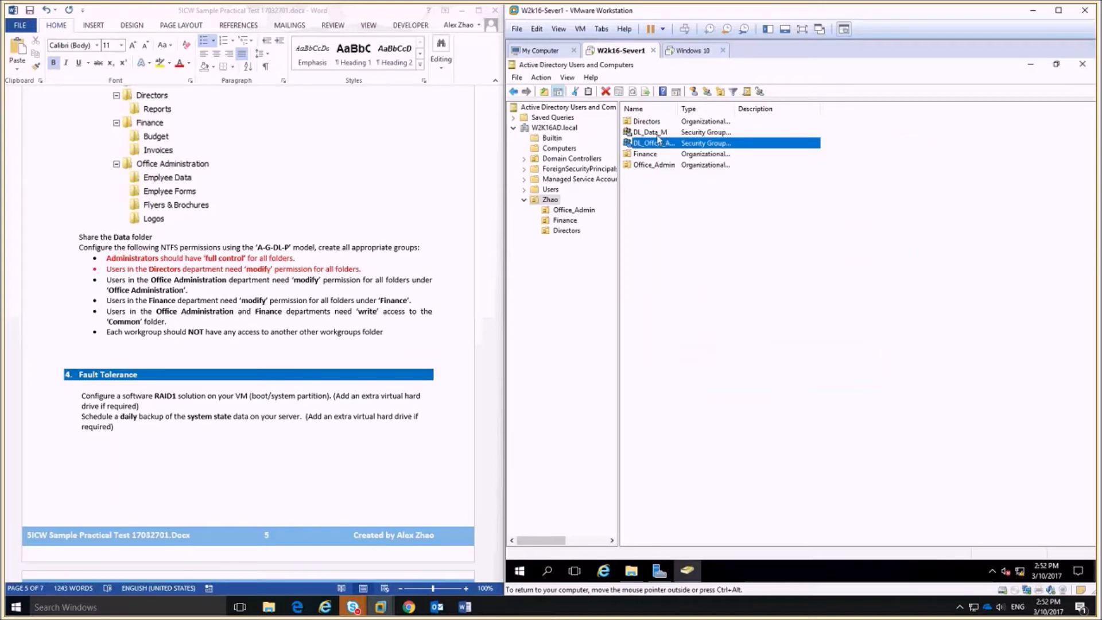
Open the Office_Administration folder's Security permissions for editing.
left_click(632, 577)
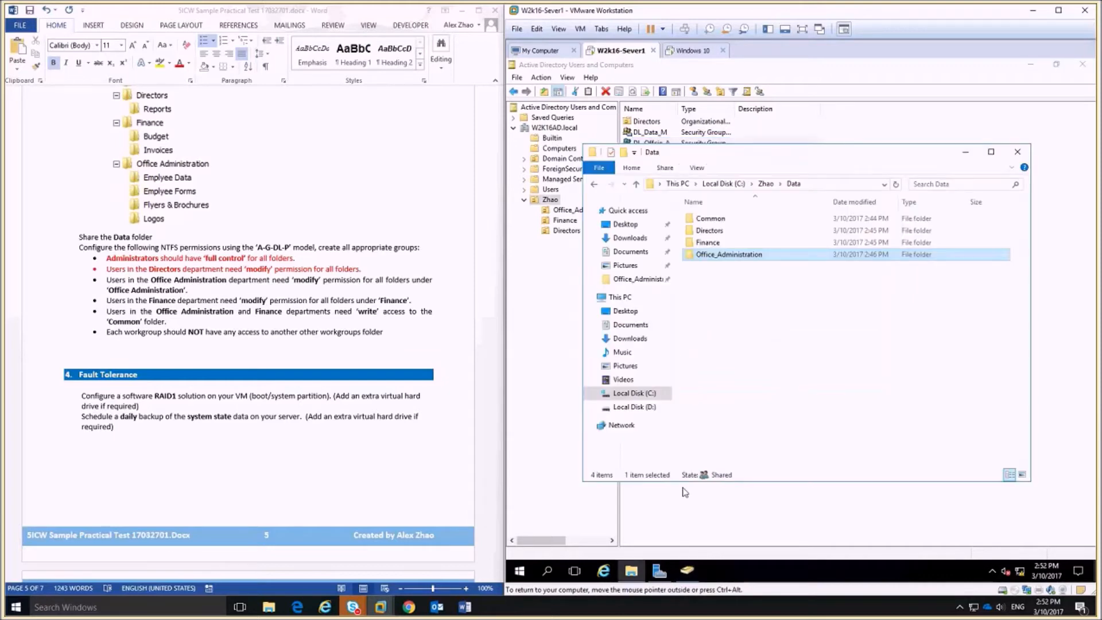
right_click(735, 261)
left_click(752, 466)
left_click(810, 285)
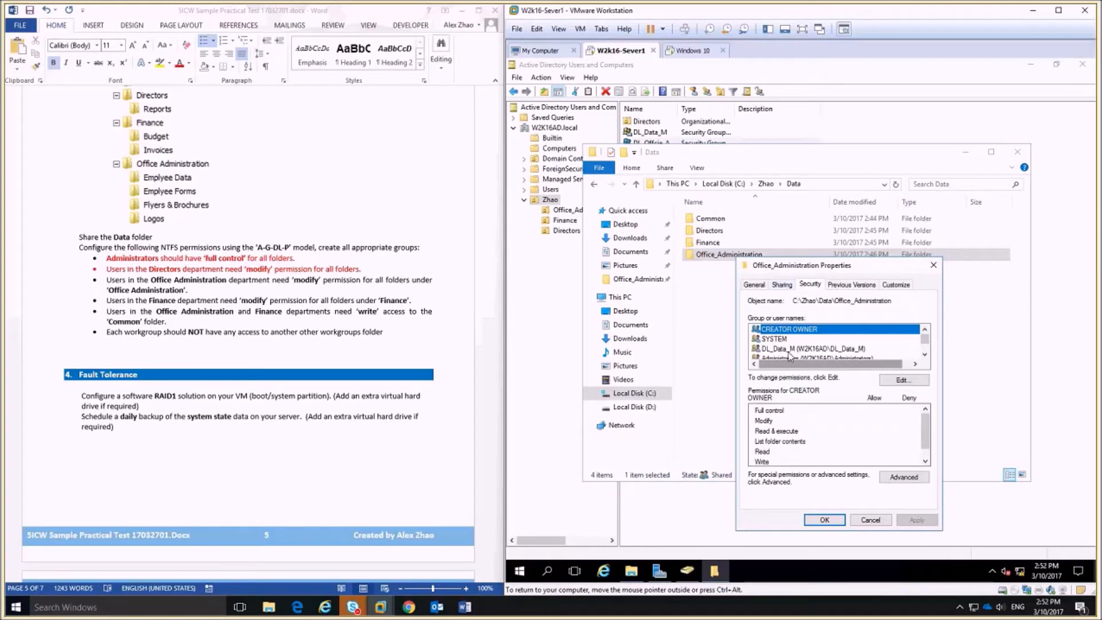
scroll(825, 359, "down", 1)
left_click(905, 381)
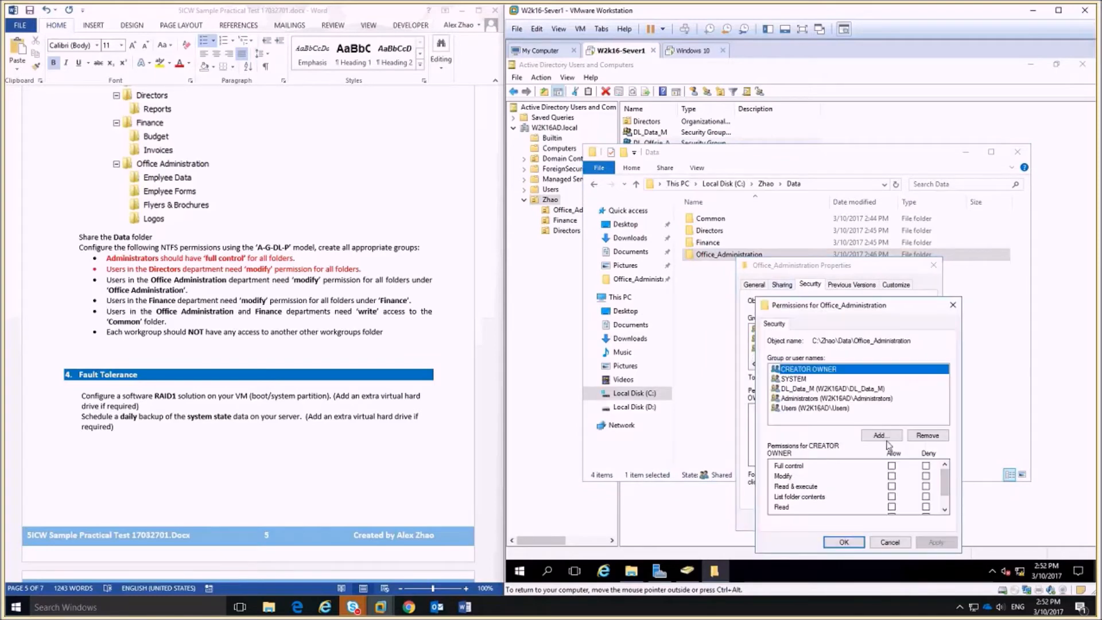
Add DL_Offcie_Admin_M to Office_Administration with Modify allowed, and apply.
left_click(867, 438)
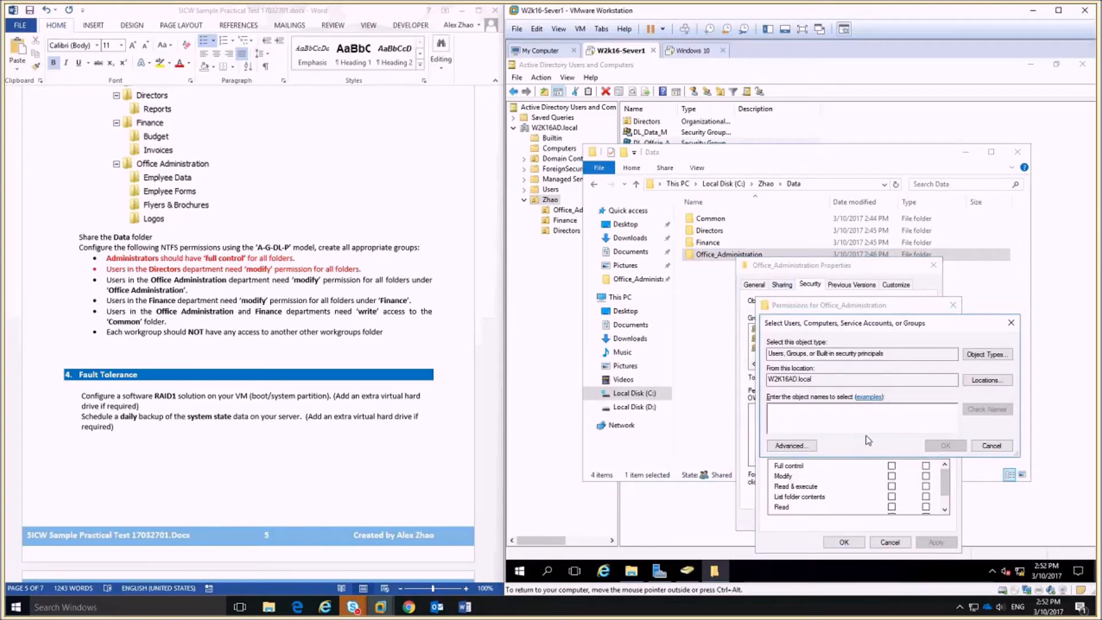
type("dl")
key("Return")
double_click(831, 423)
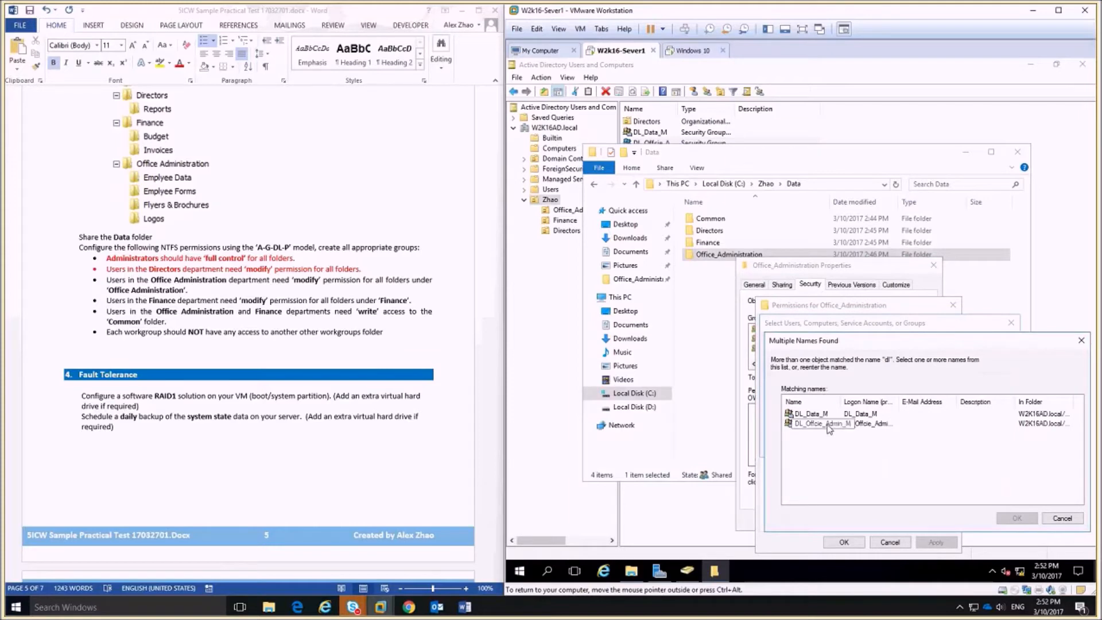
left_click(945, 446)
left_click(891, 476)
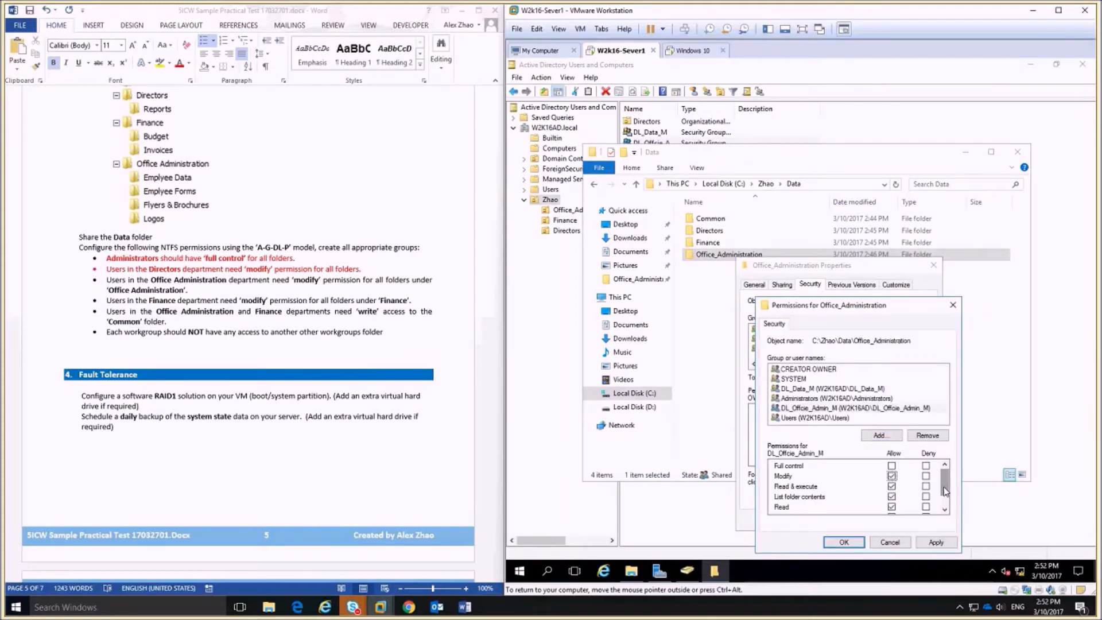
scroll(943, 486, "down", 1)
left_click(844, 542)
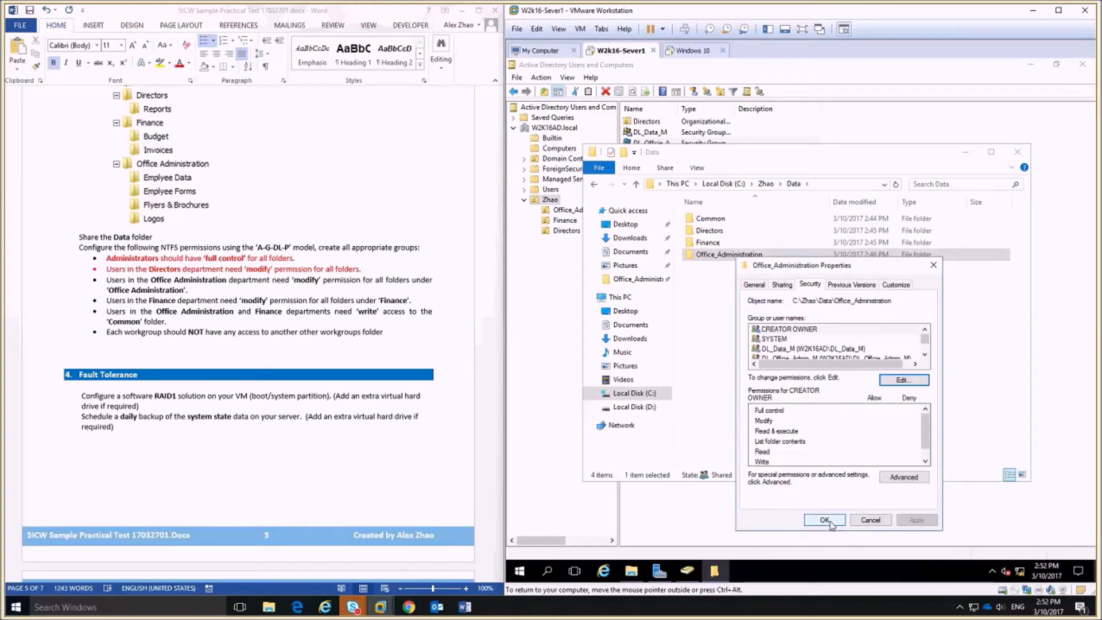
left_click(821, 519)
Colour the Office Administration requirement line red in the Word checklist.
left_click(259, 296)
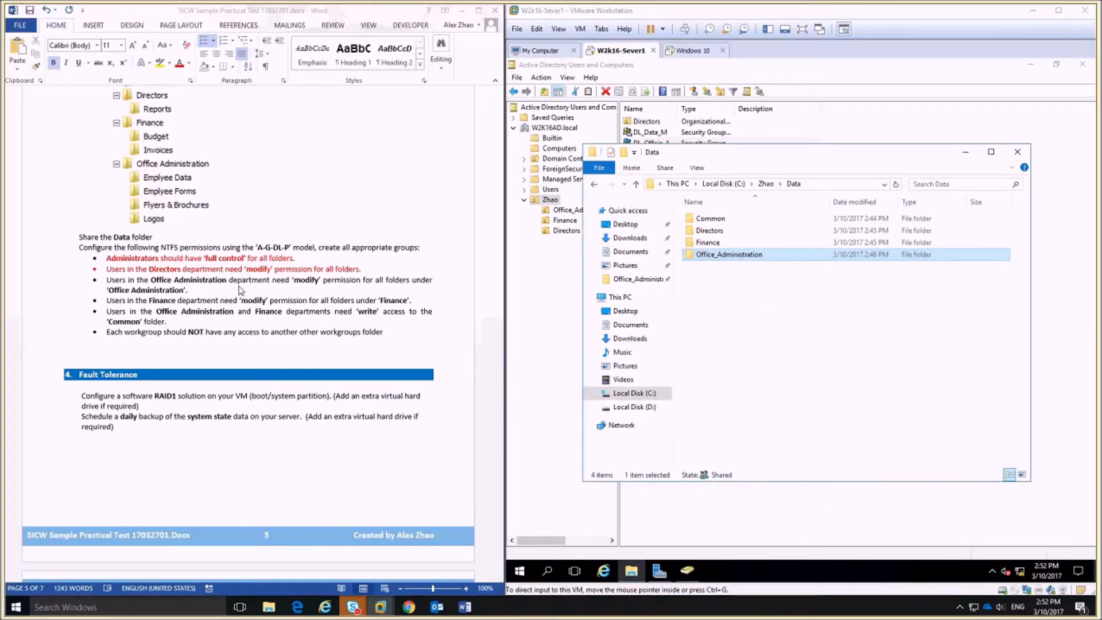
triple_click(225, 292)
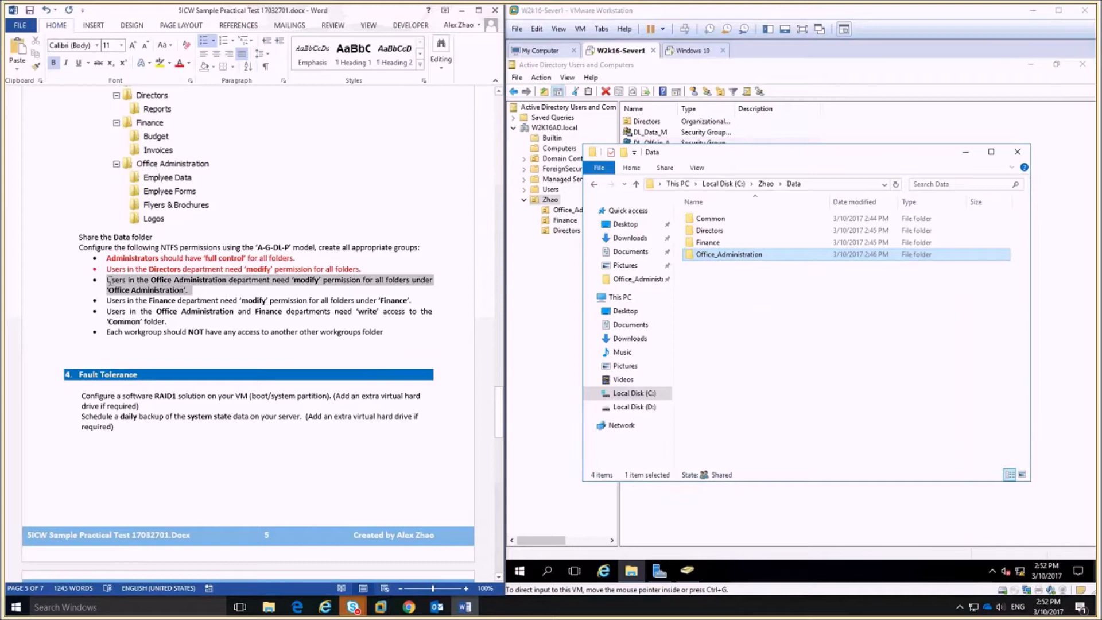
left_click(180, 63)
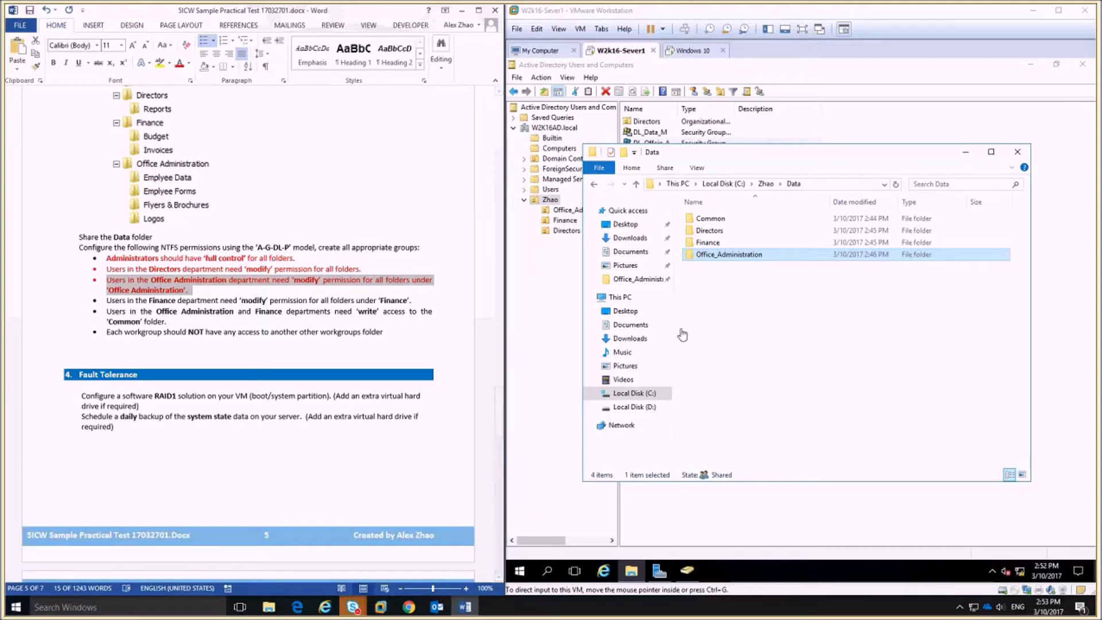
Select the Finance folder and bring Active Directory Users and Computers forward.
left_click(709, 255)
left_click(716, 245)
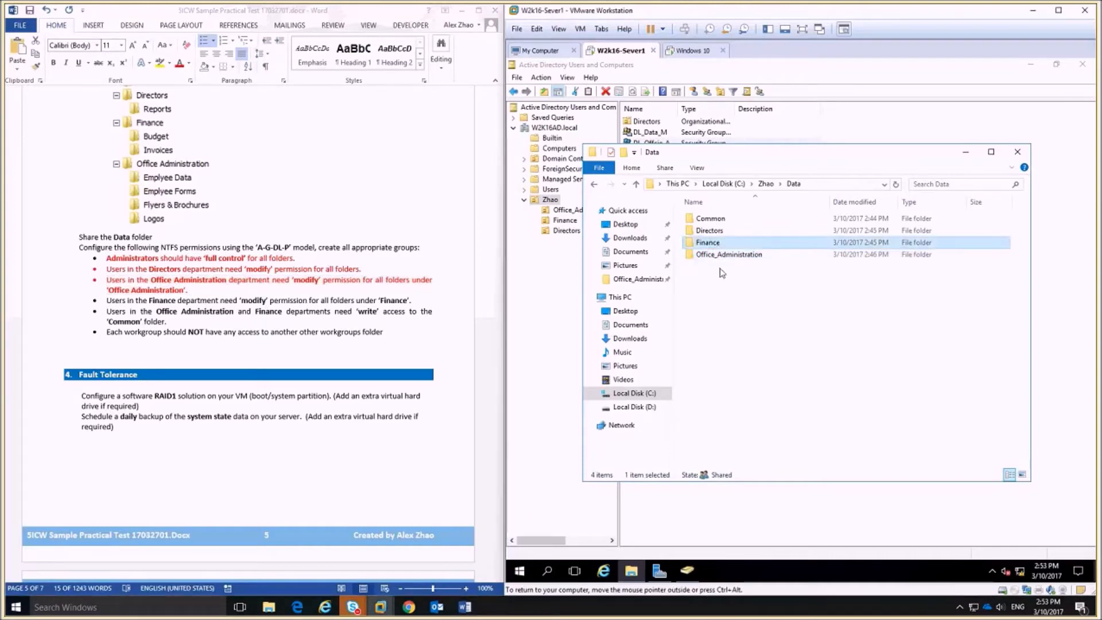
left_click(552, 264)
Create the gg_Finance group in the Finance OU.
left_click(565, 220)
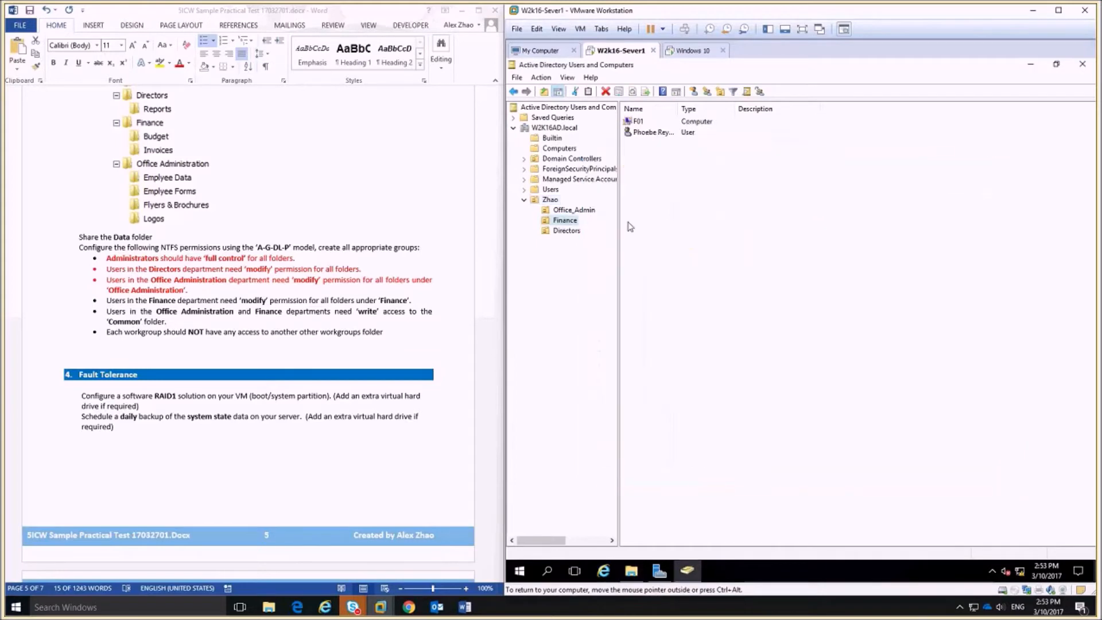
left_click(707, 91)
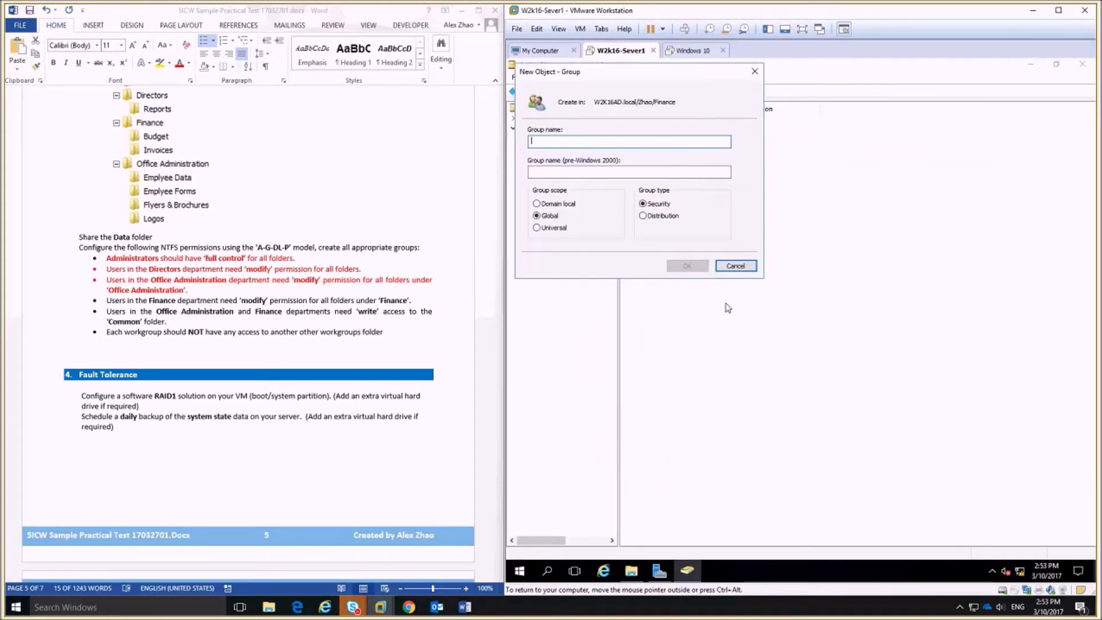
type("gg_Finance")
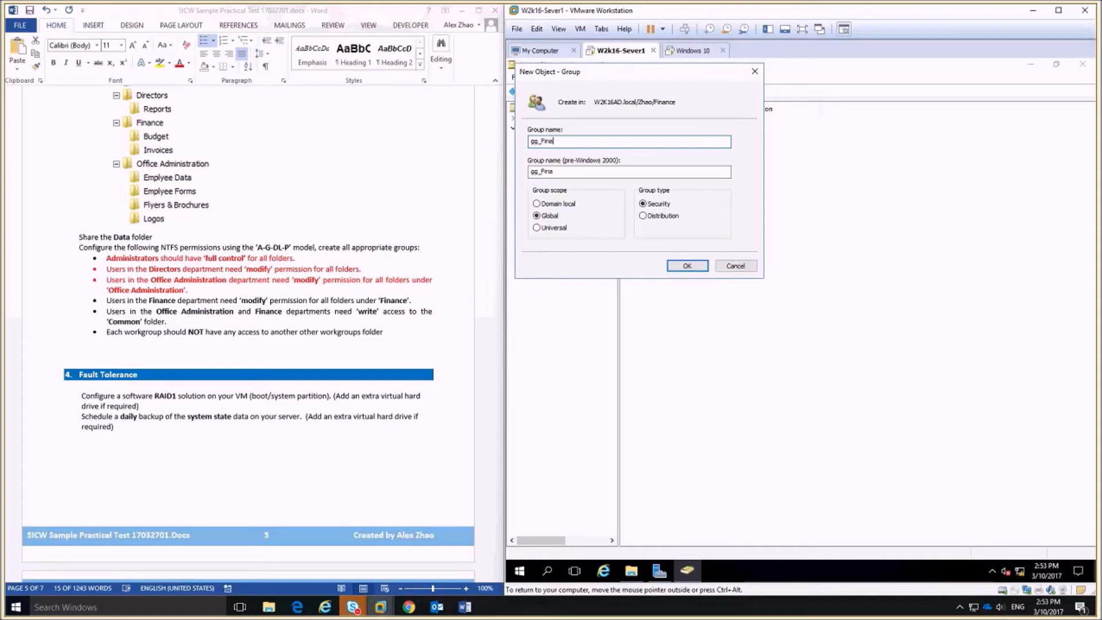
left_click(703, 265)
Create the DL_Finance_M group in the Zhao OU, correcting the misspelled name.
left_click(549, 201)
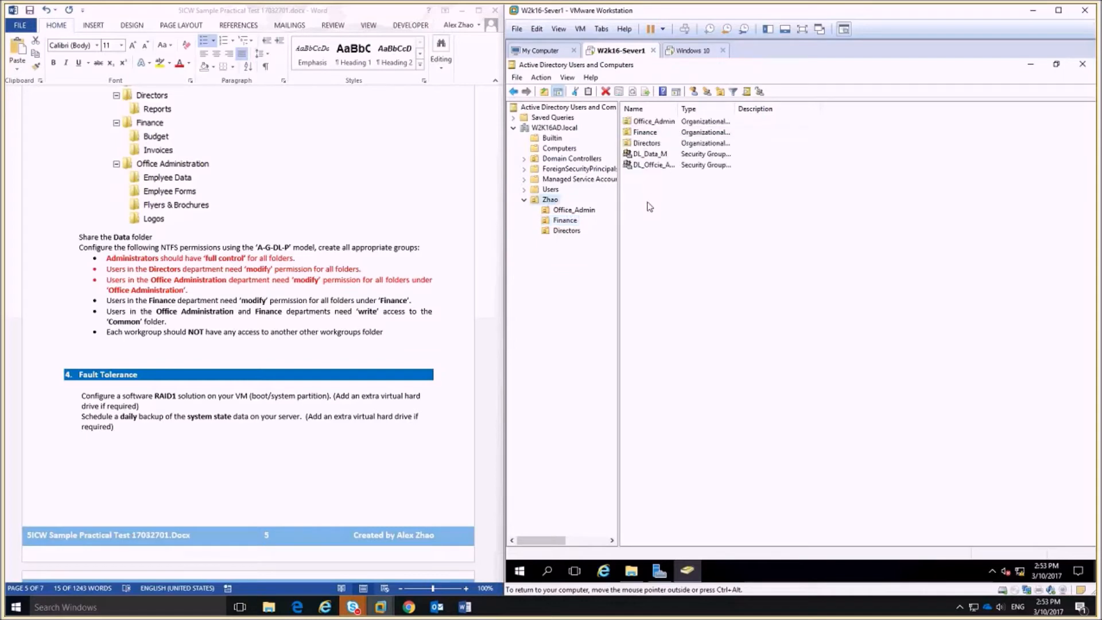
left_click(720, 91)
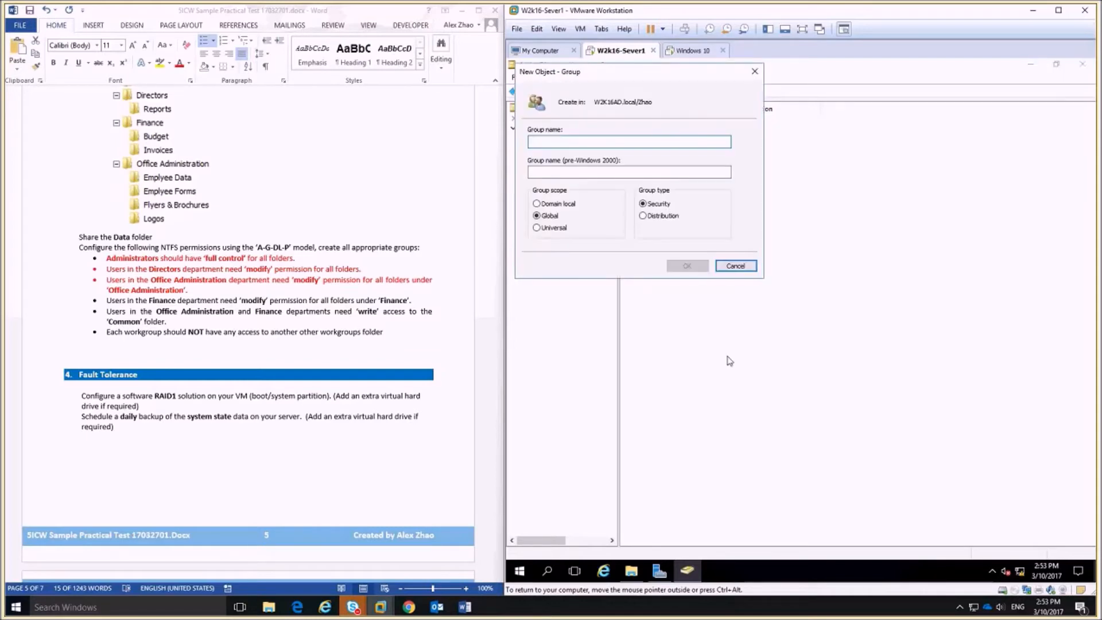
type("DL_Fin")
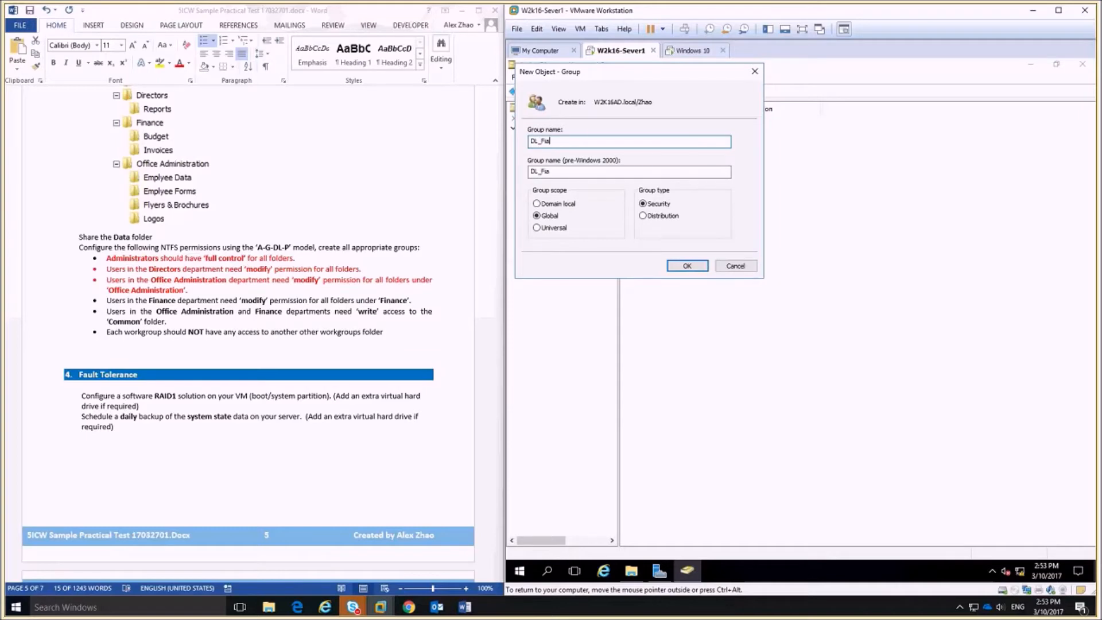
type("nance")
key("BackSpace")
key("BackSpace")
key("BackSpace")
key("BackSpace")
key("BackSpace")
key("BackSpace")
key("BackSpace")
type("inance_M")
left_click(688, 266)
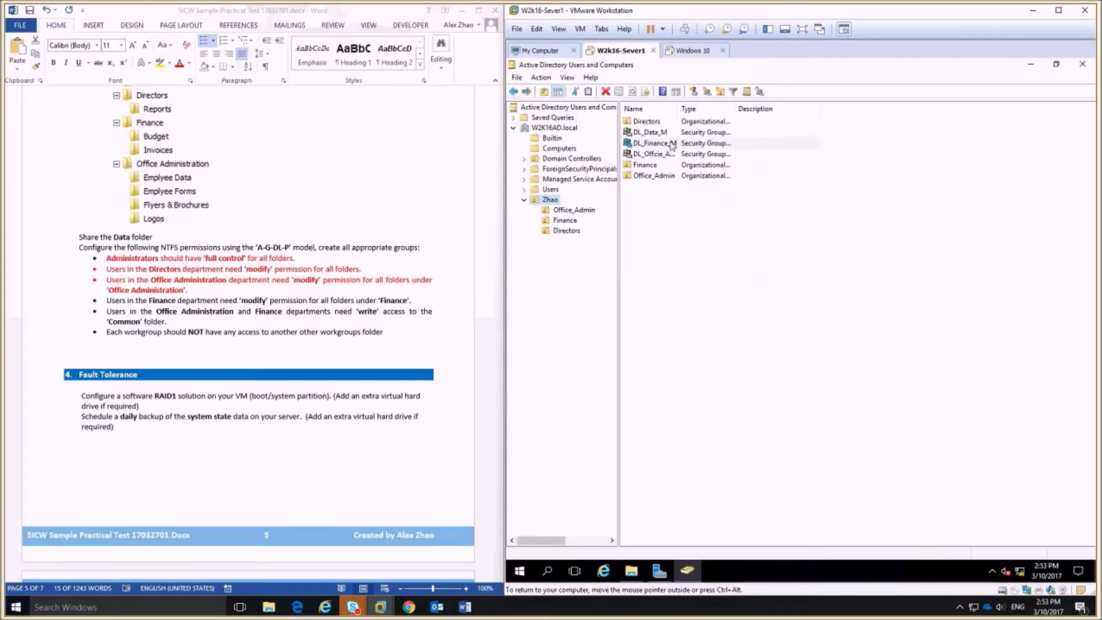
left_click(572, 222)
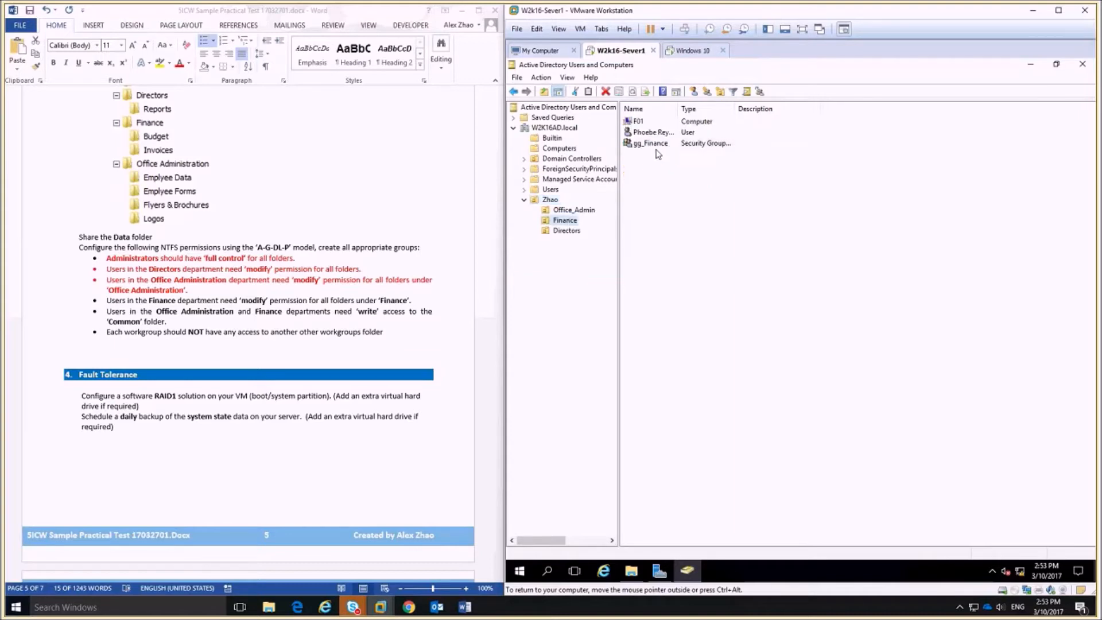
Add the Finance user as a member of gg_Finance.
double_click(657, 145)
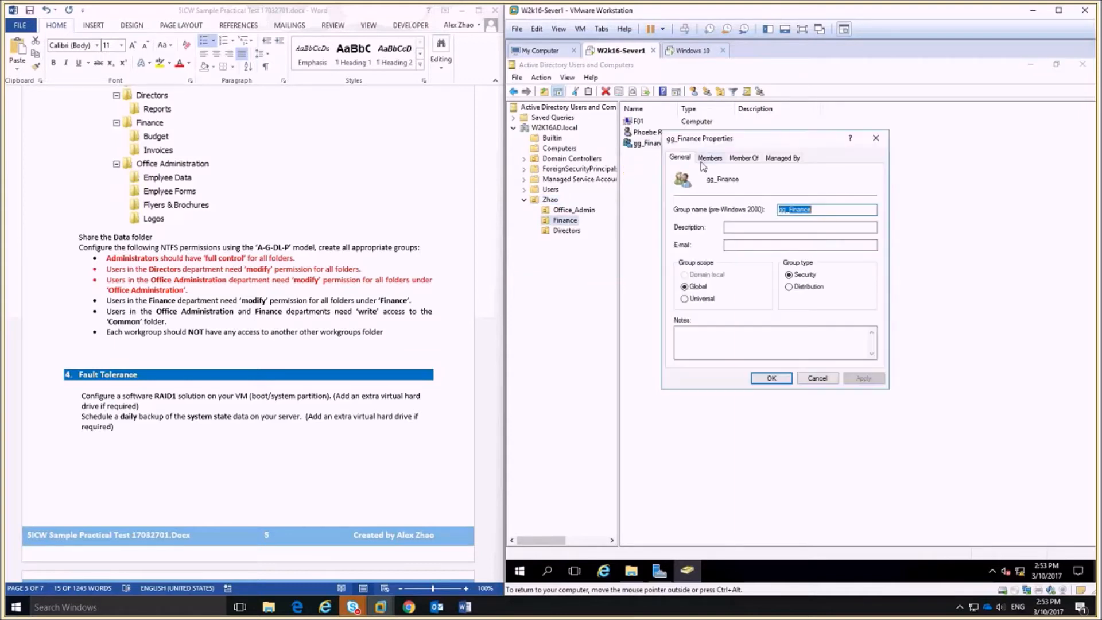
left_click(709, 158)
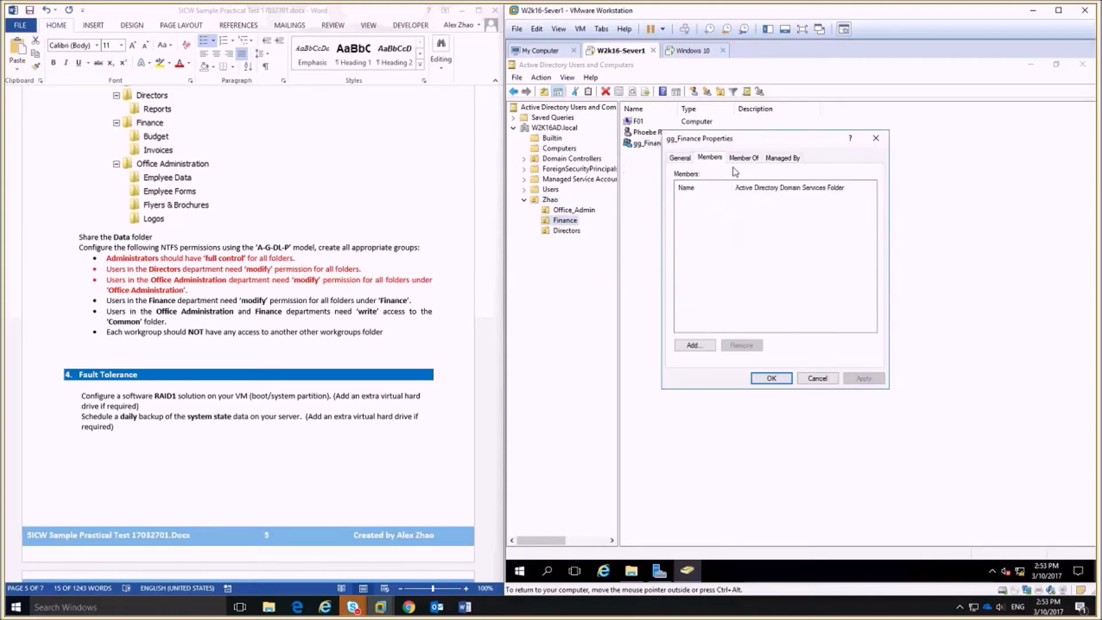
left_click(694, 345)
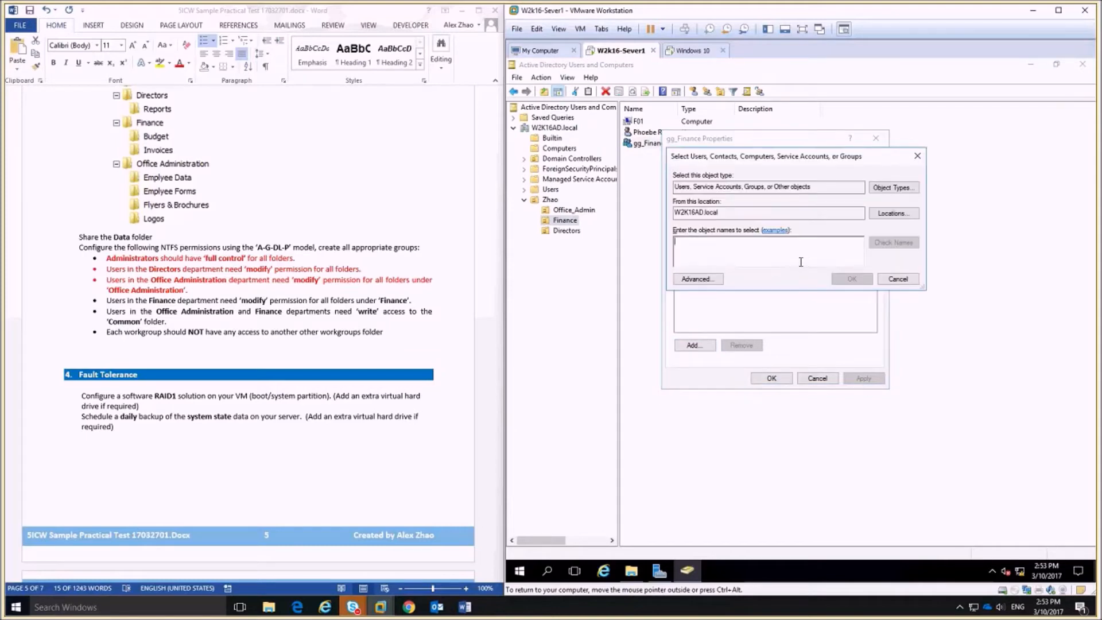
type("ph")
left_click(878, 245)
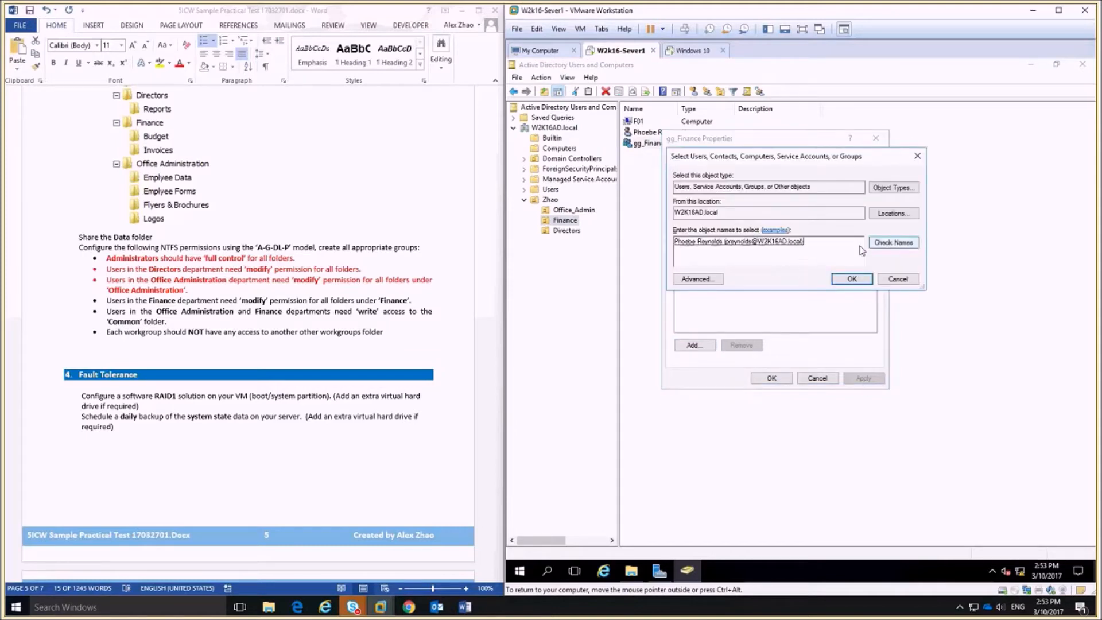
left_click(844, 279)
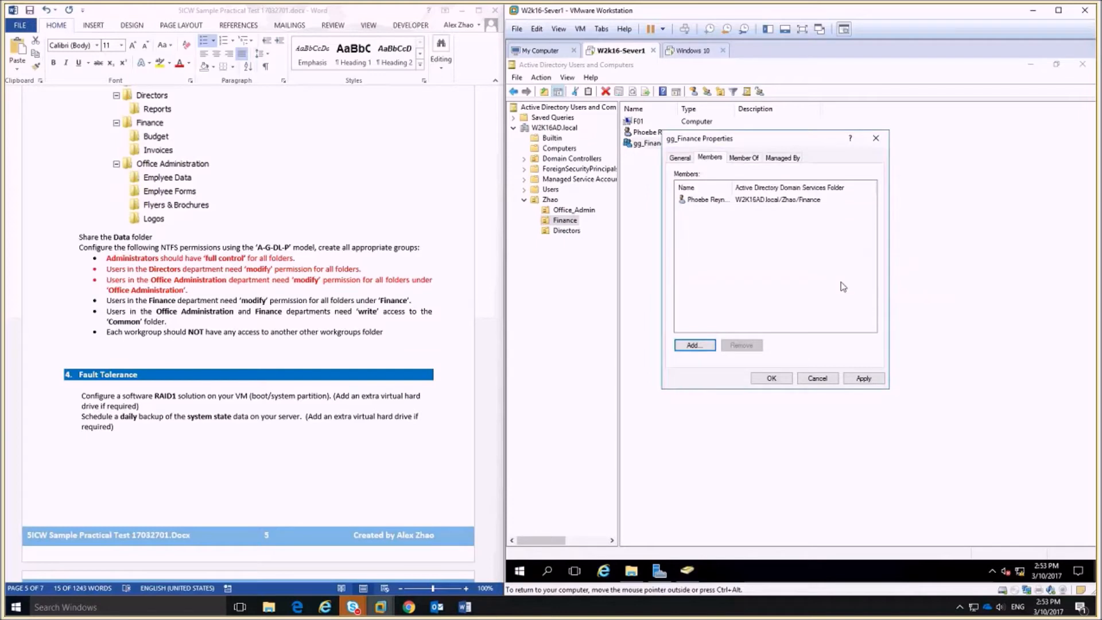
Make gg_Finance a member of DL_Finance_M and save the group properties.
left_click(744, 158)
left_click(694, 295)
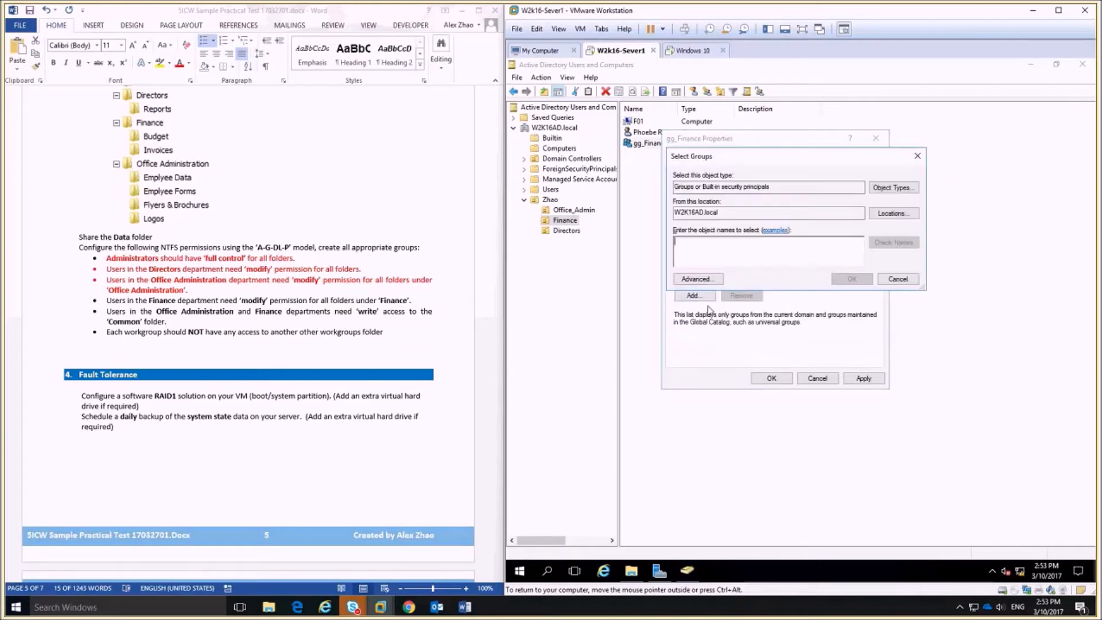
type("d")
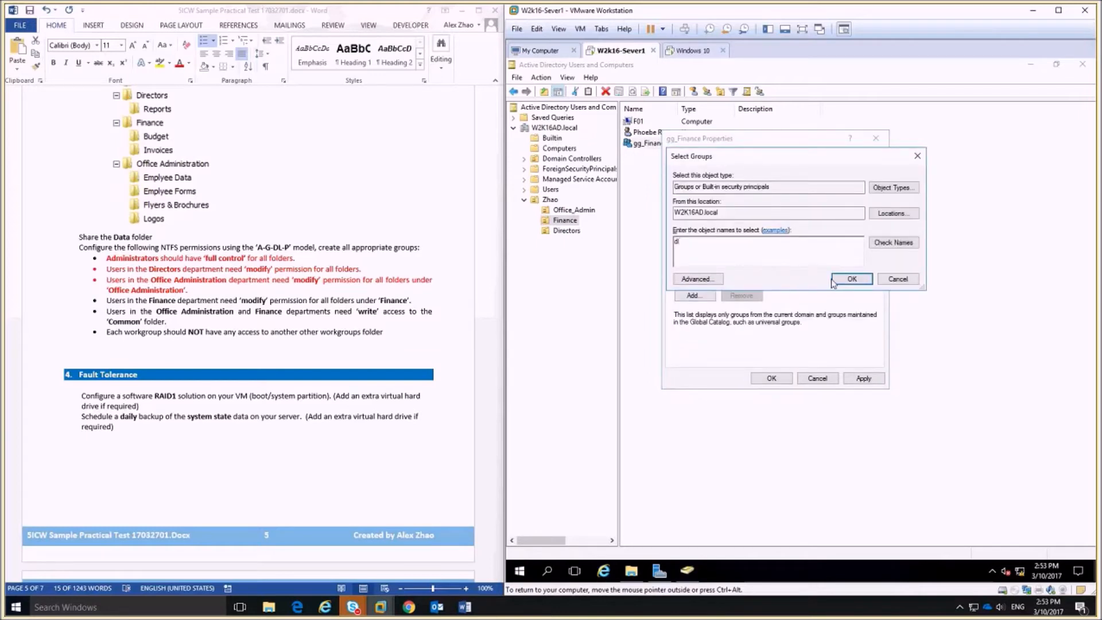
left_click(883, 243)
left_click(736, 256)
left_click(922, 350)
key("Return")
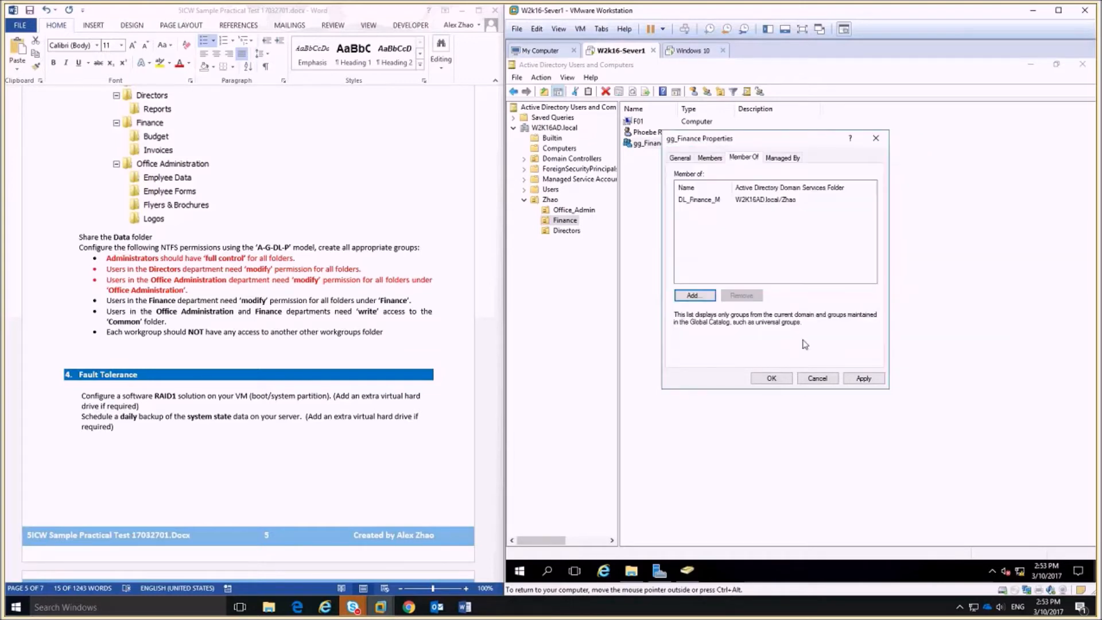
left_click(770, 378)
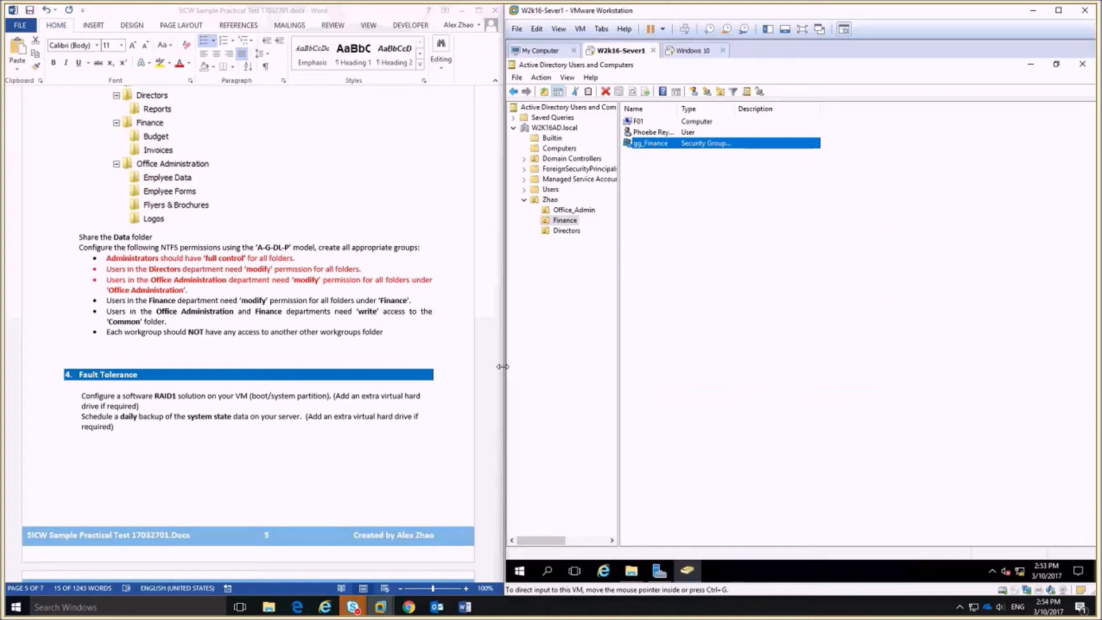
left_click(425, 304)
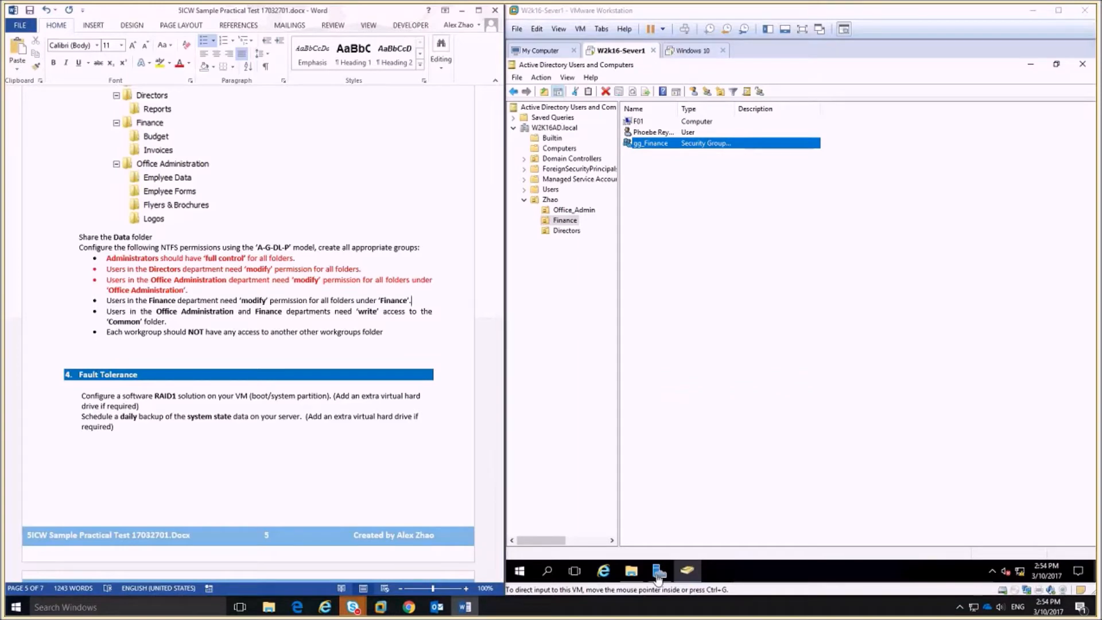
Give DL_Finance_M Modify (Allow) permission on the Finance folder under Data.
left_click(633, 572)
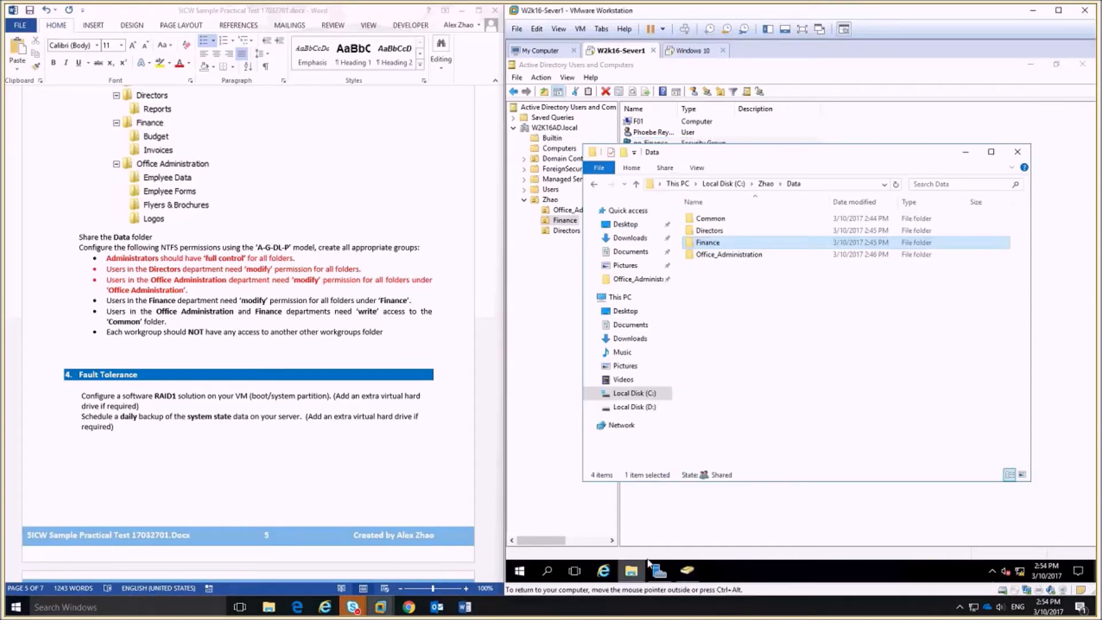
right_click(718, 243)
left_click(758, 447)
left_click(882, 370)
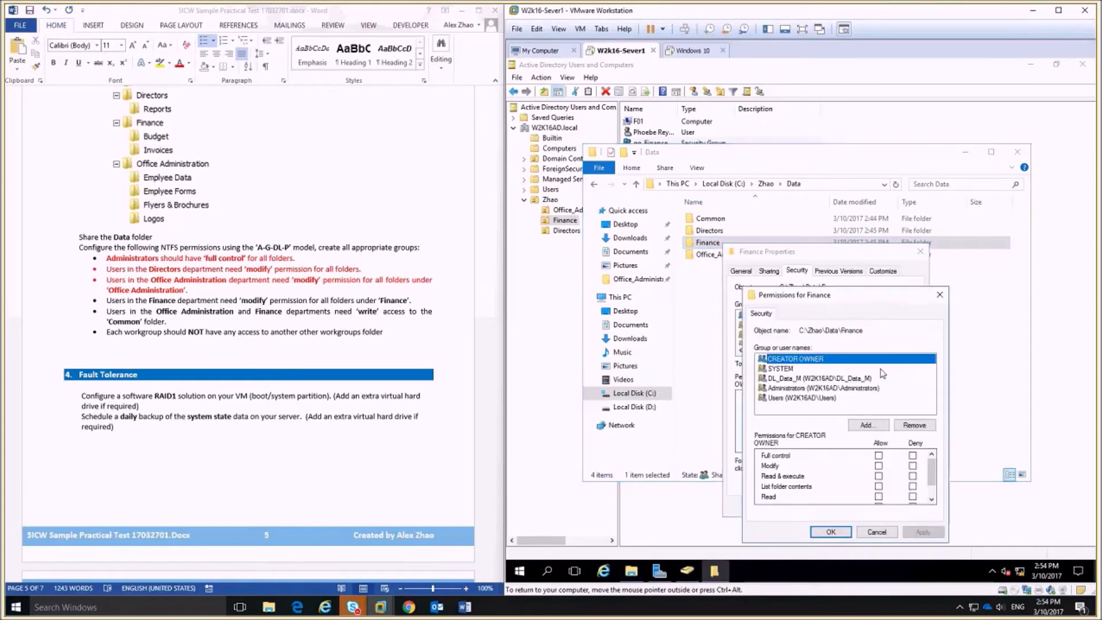
left_click(868, 425)
type("d")
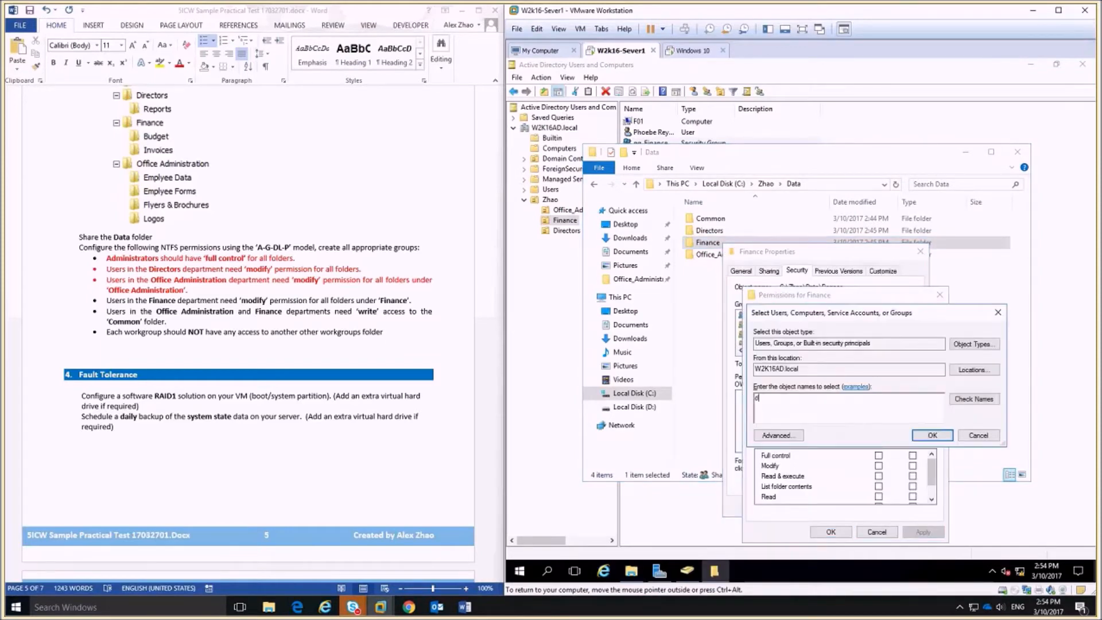
left_click(974, 399)
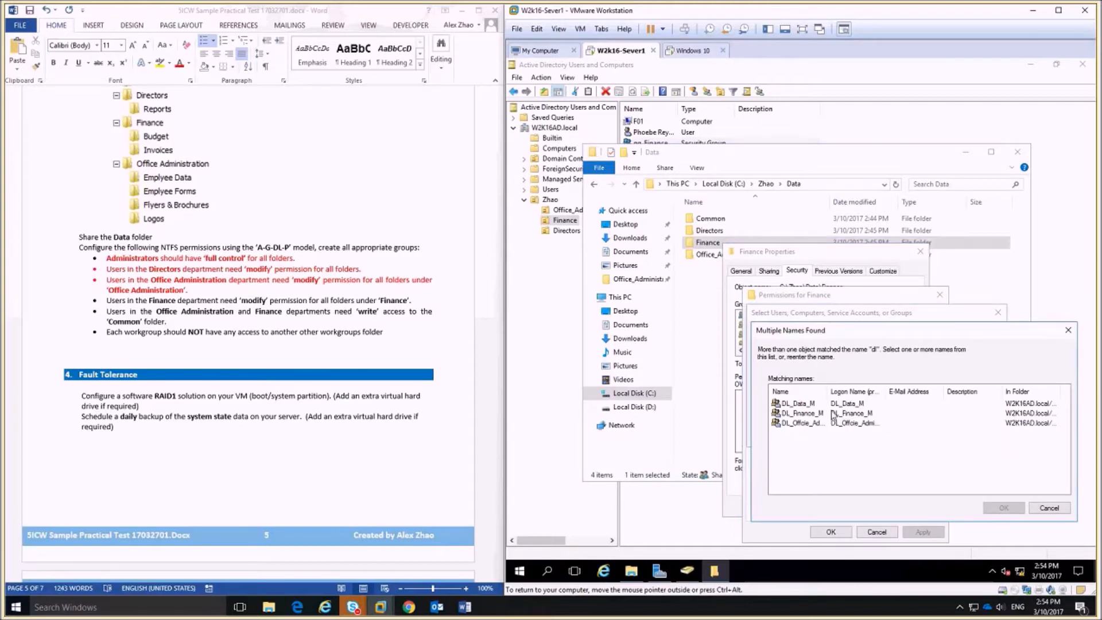
double_click(833, 413)
left_click(932, 439)
left_click(878, 465)
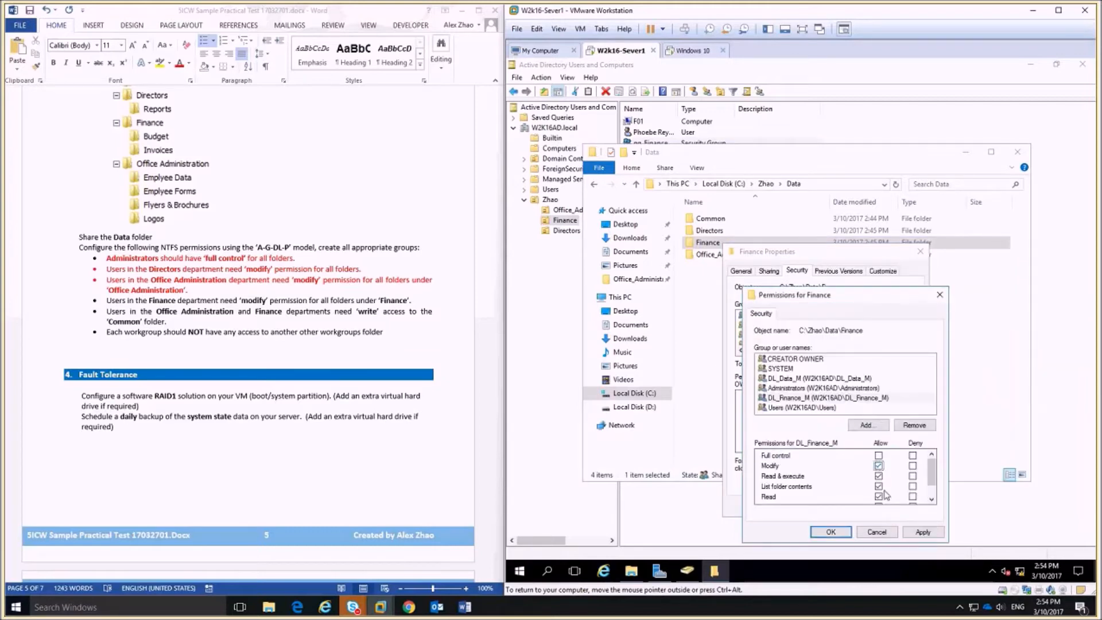
left_click(831, 532)
left_click(815, 505)
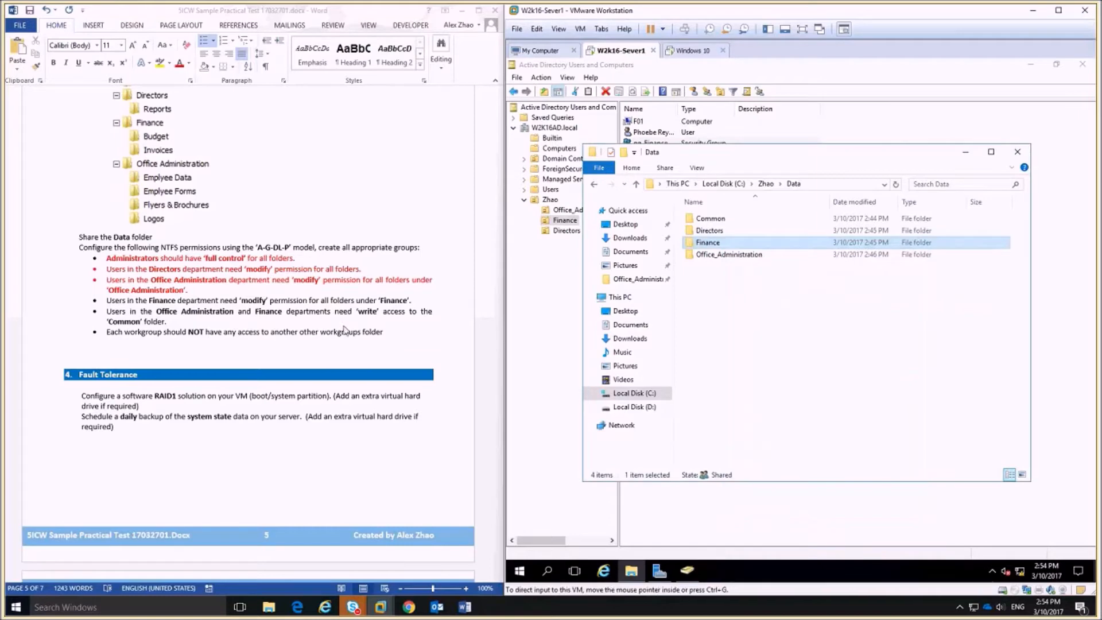
Colour the Finance department requirement line red in the Word task list.
left_click_drag(415, 301, 80, 303)
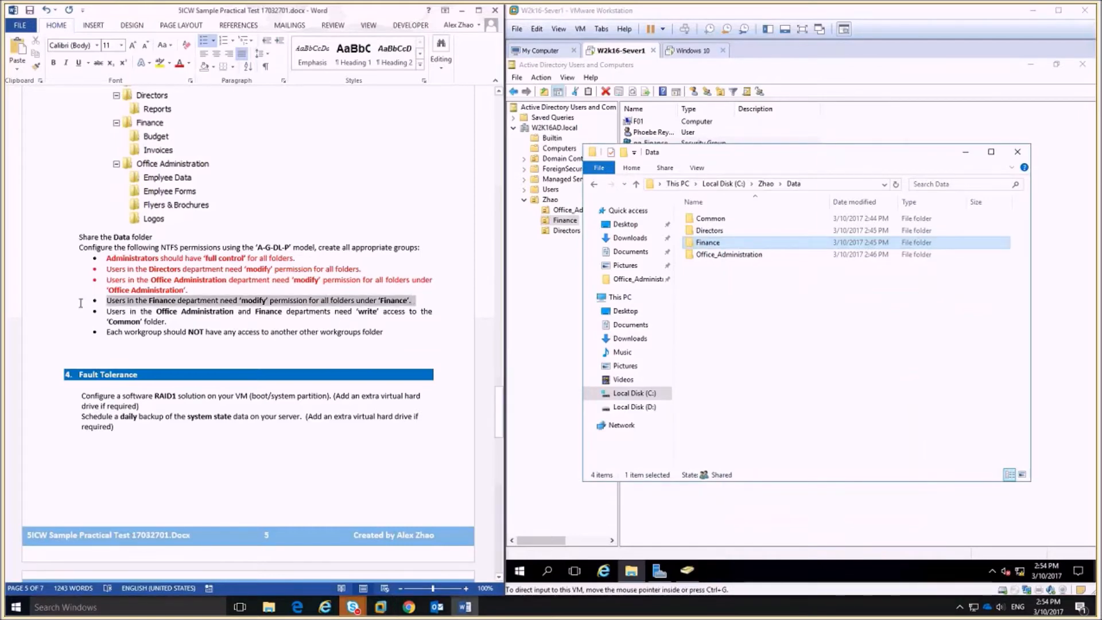
left_click(180, 62)
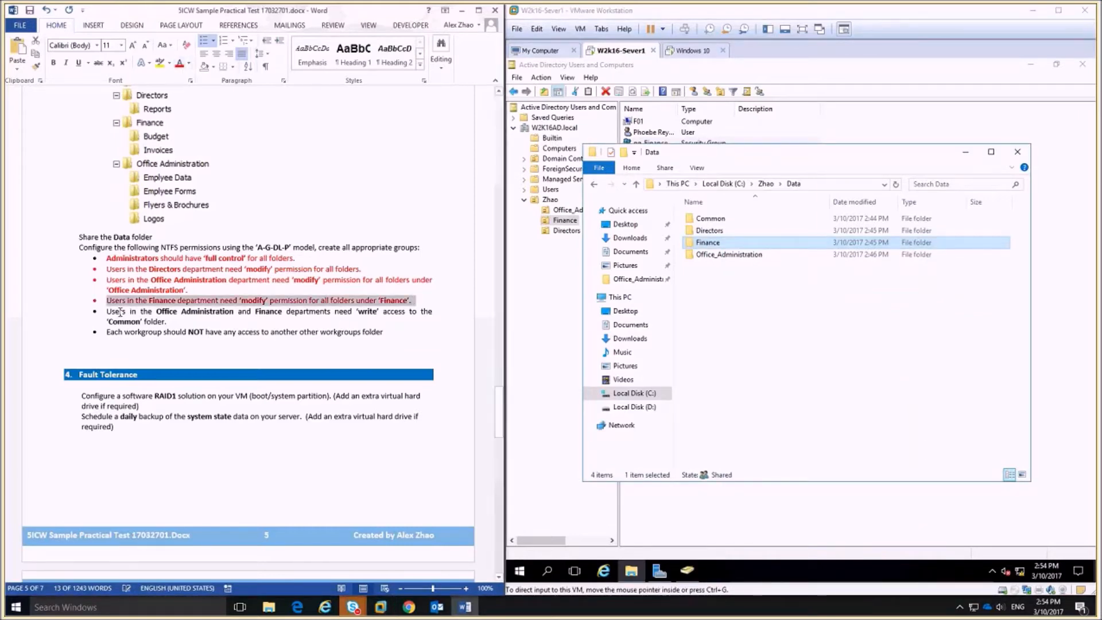
left_click(176, 347)
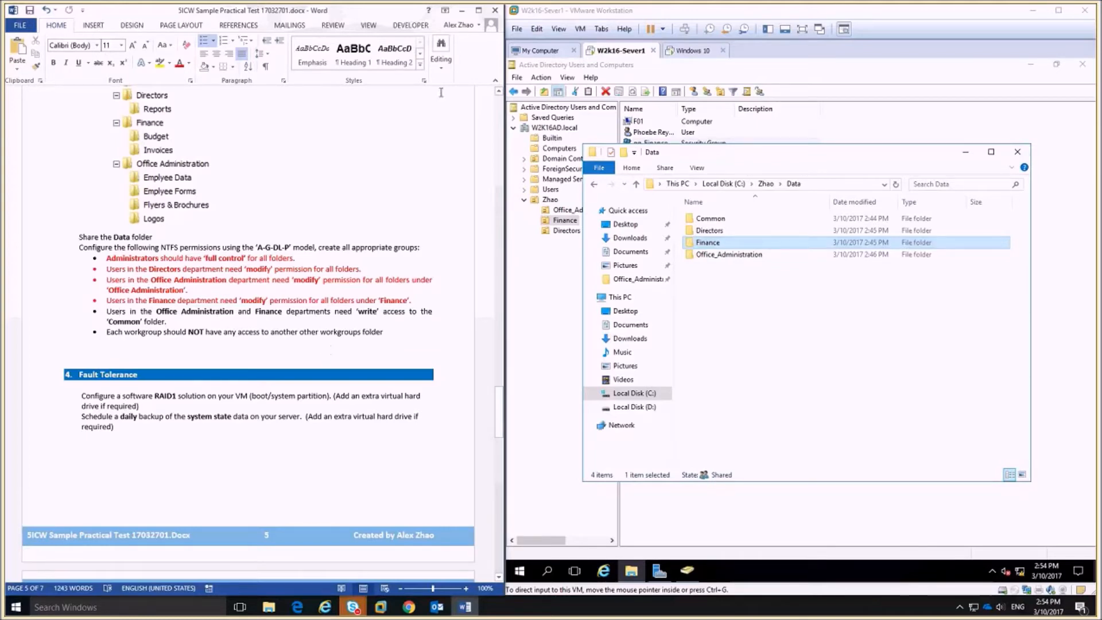
Select the Common folder, then switch to the Active Directory Users and Computers window.
left_click(707, 219)
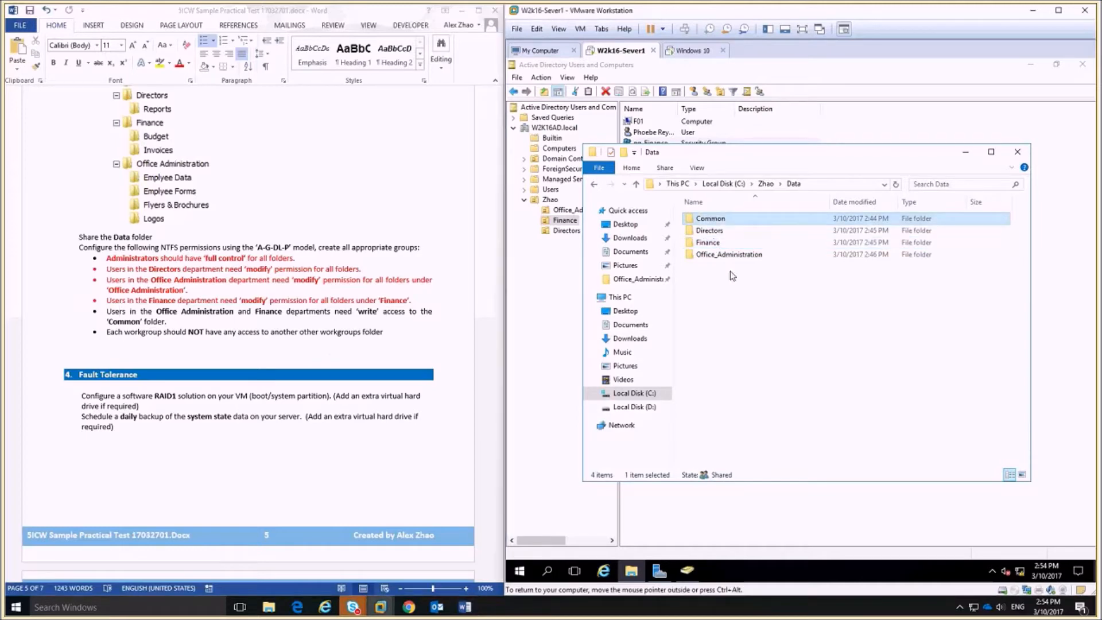
left_click(550, 298)
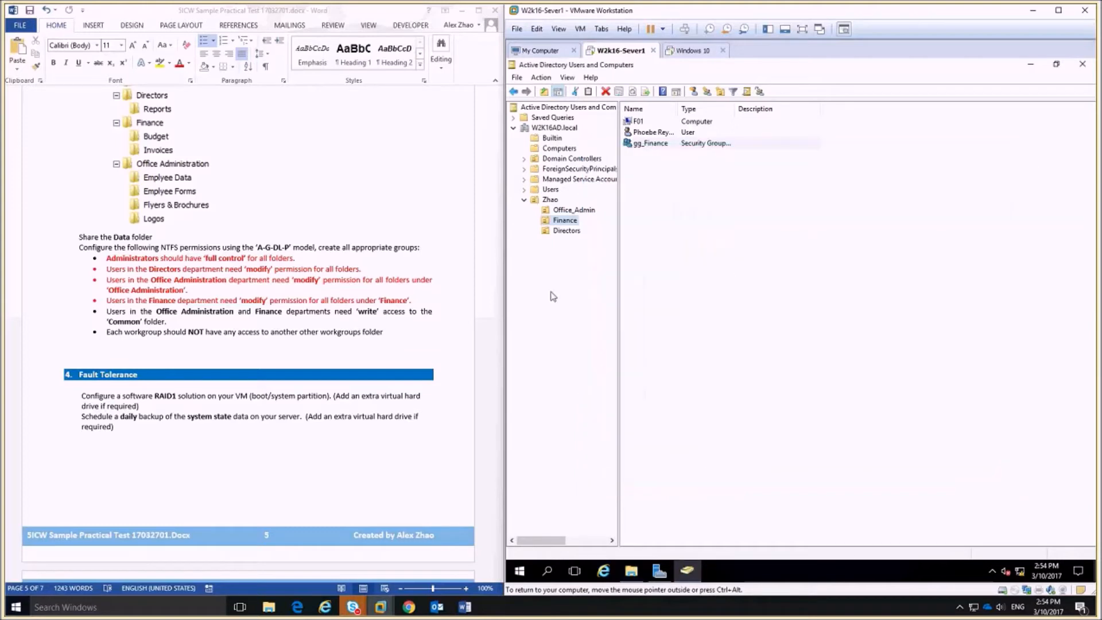
Create a new domain local group named DL_Common_W in the department OU.
left_click(550, 200)
right_click(640, 200)
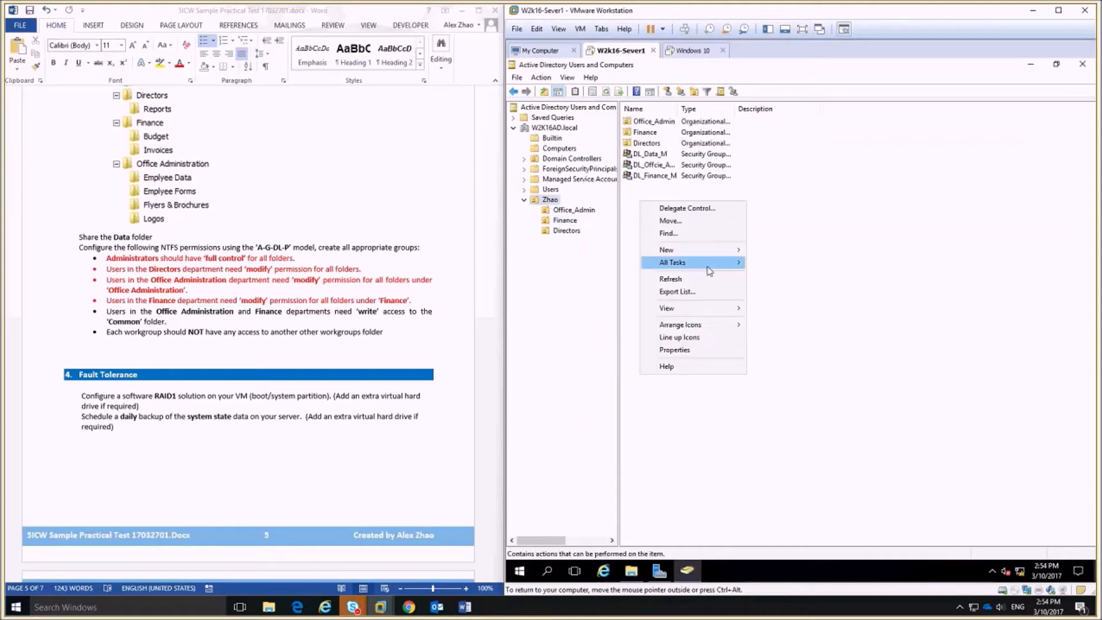
mouse_move(735, 253)
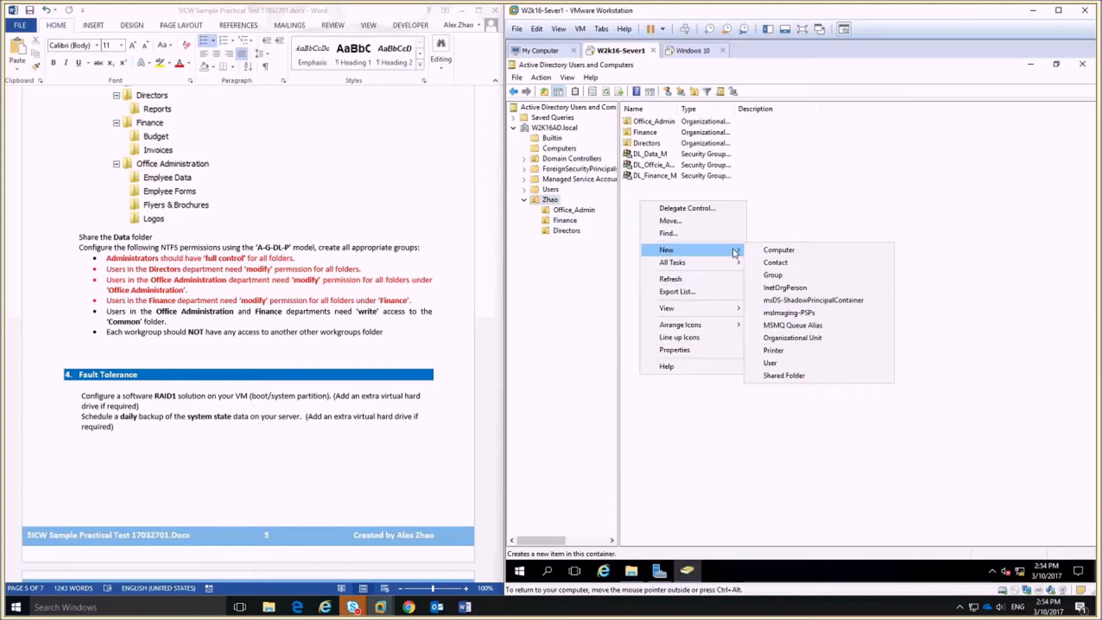
left_click(797, 276)
type("DL_Common")
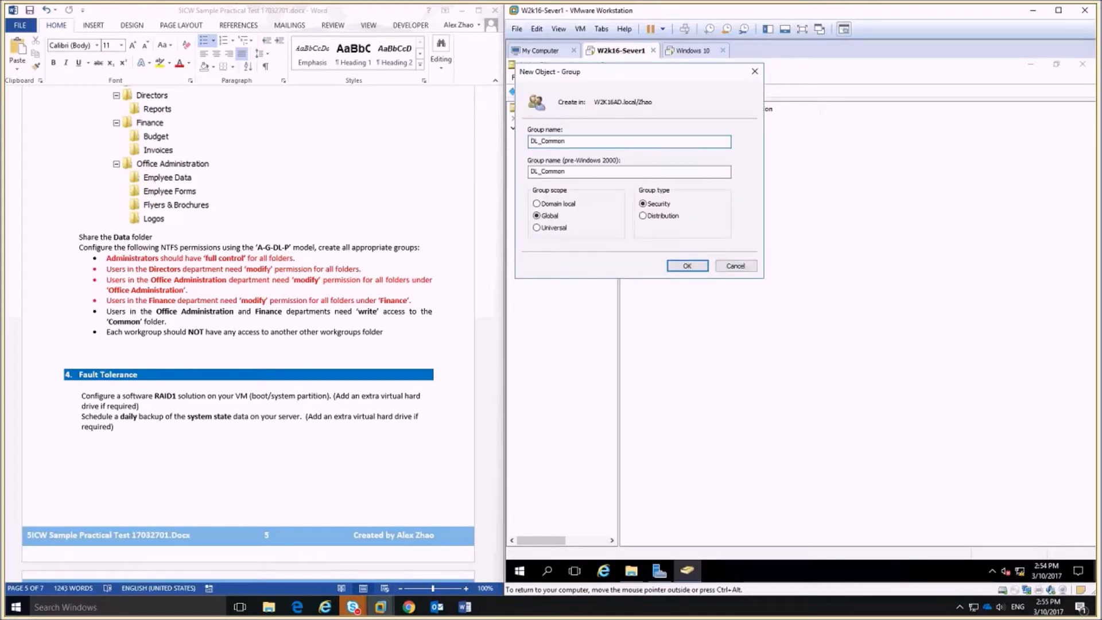
type("_W")
left_click(555, 206)
left_click(686, 265)
Add gg_Office_Admin and gg_Finance as members of DL_Common_W and save the group.
double_click(667, 133)
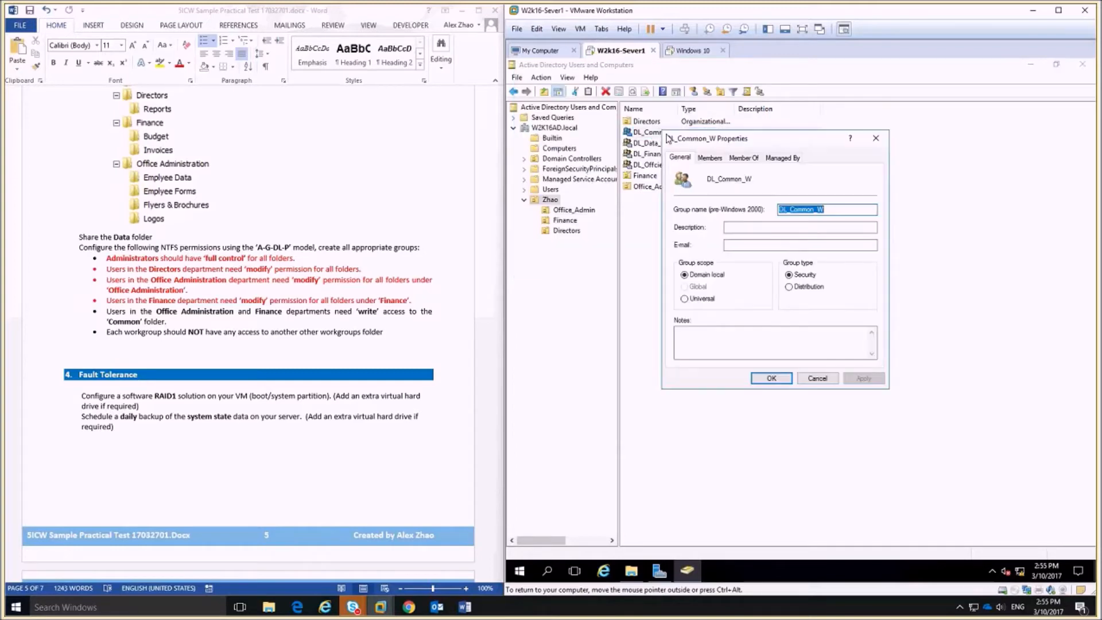
left_click(709, 157)
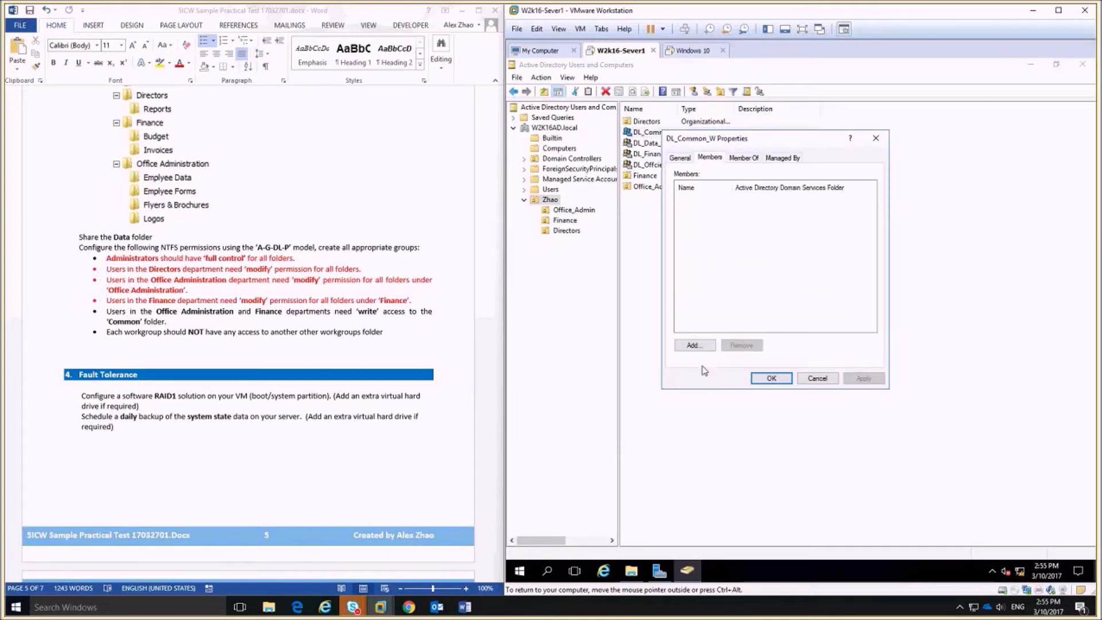
left_click(694, 346)
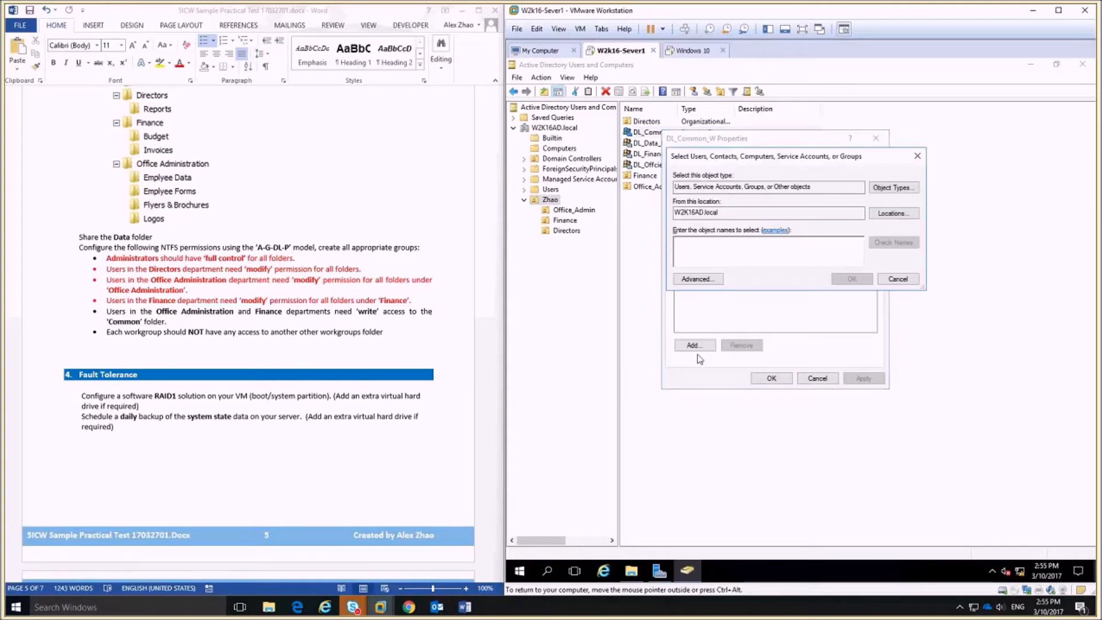
type("gg")
key("Return")
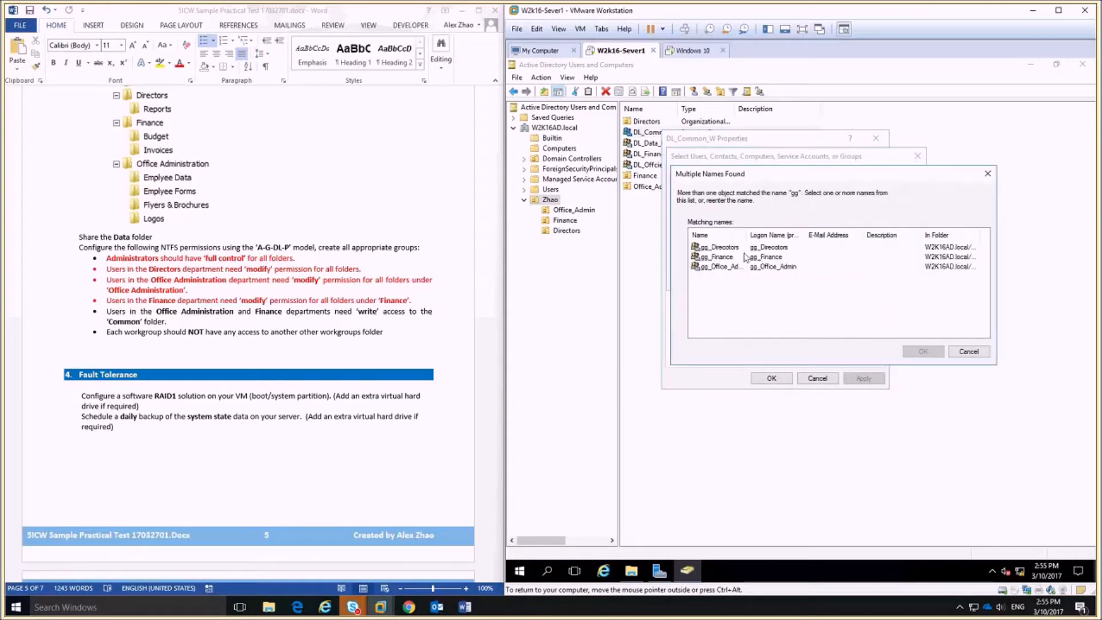
left_click(726, 265)
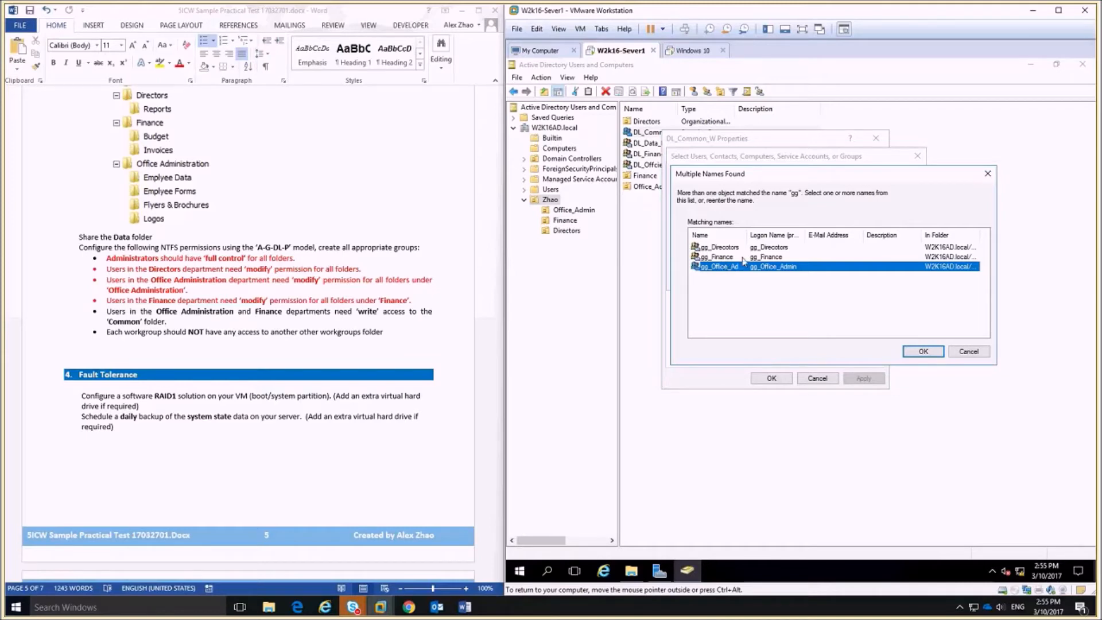
left_click(718, 256, "ctrl")
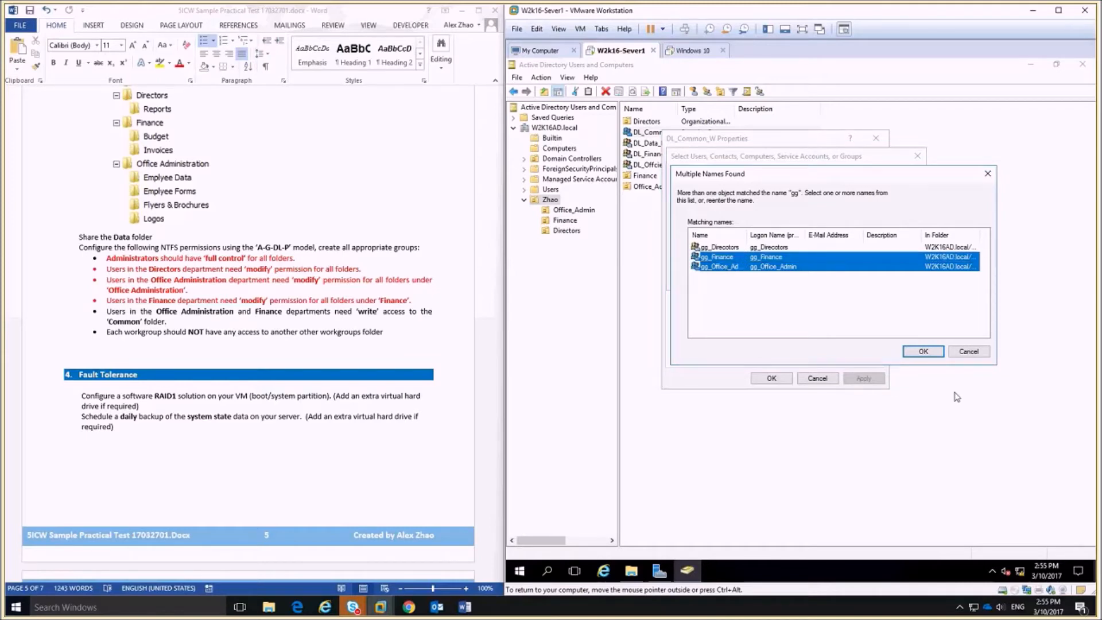
left_click(923, 352)
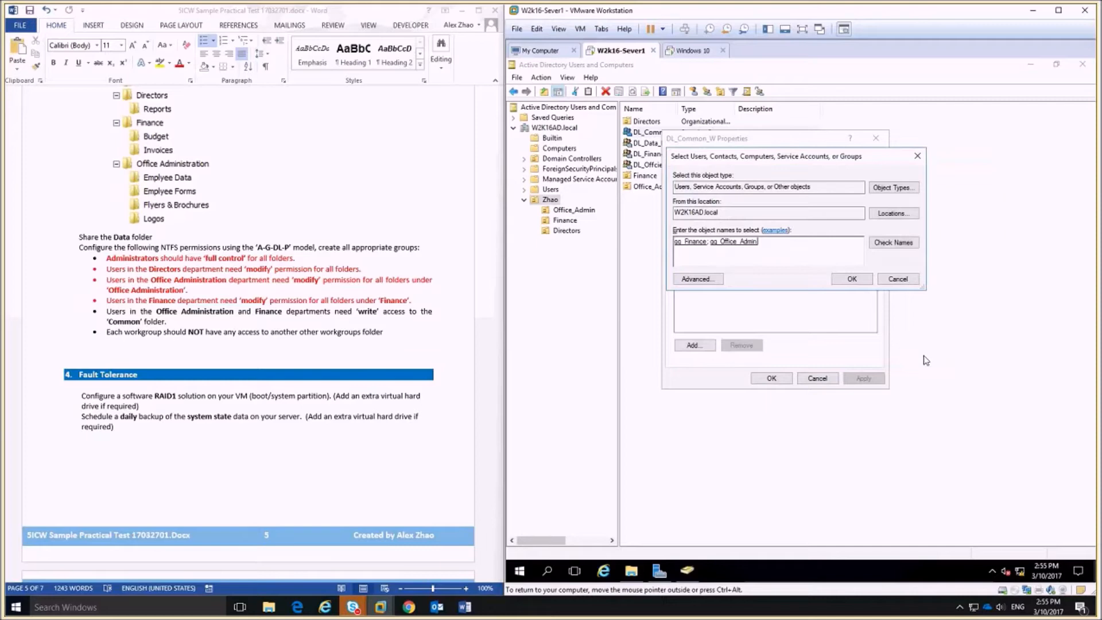
left_click(850, 275)
left_click(771, 379)
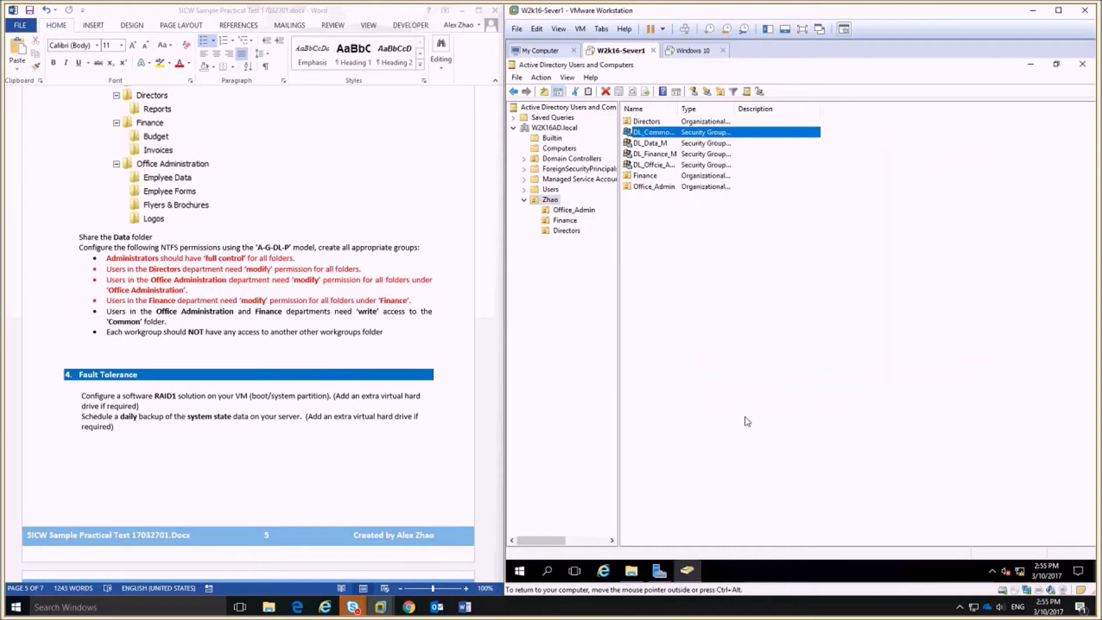
left_click(631, 571)
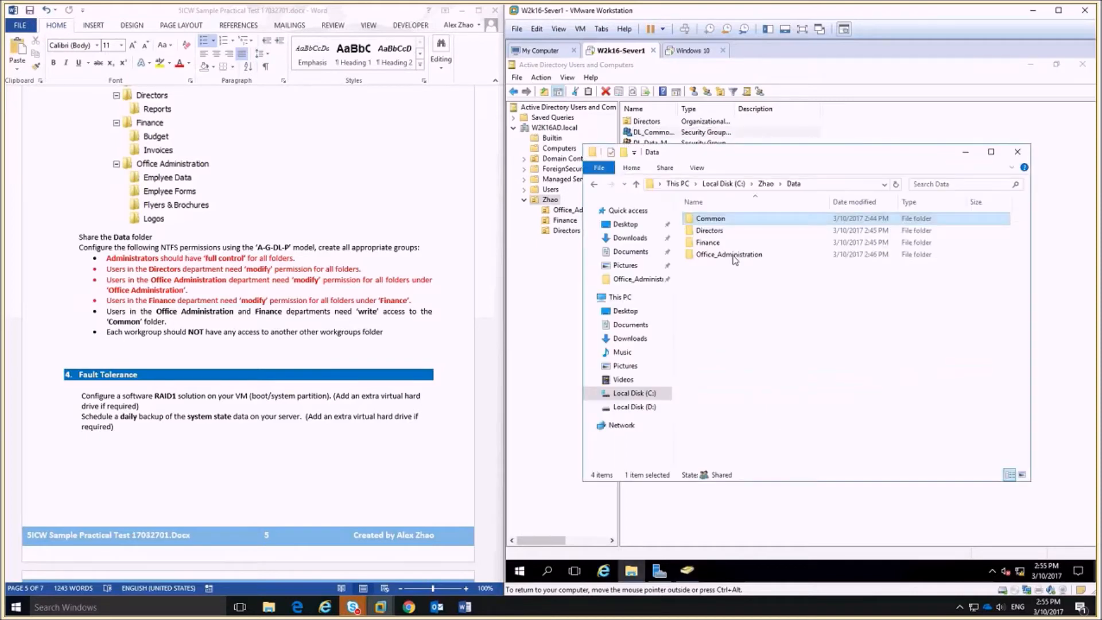
Add DL_Common_W to the Common folder's security with Write (Allow) permission.
right_click(737, 218)
left_click(769, 423)
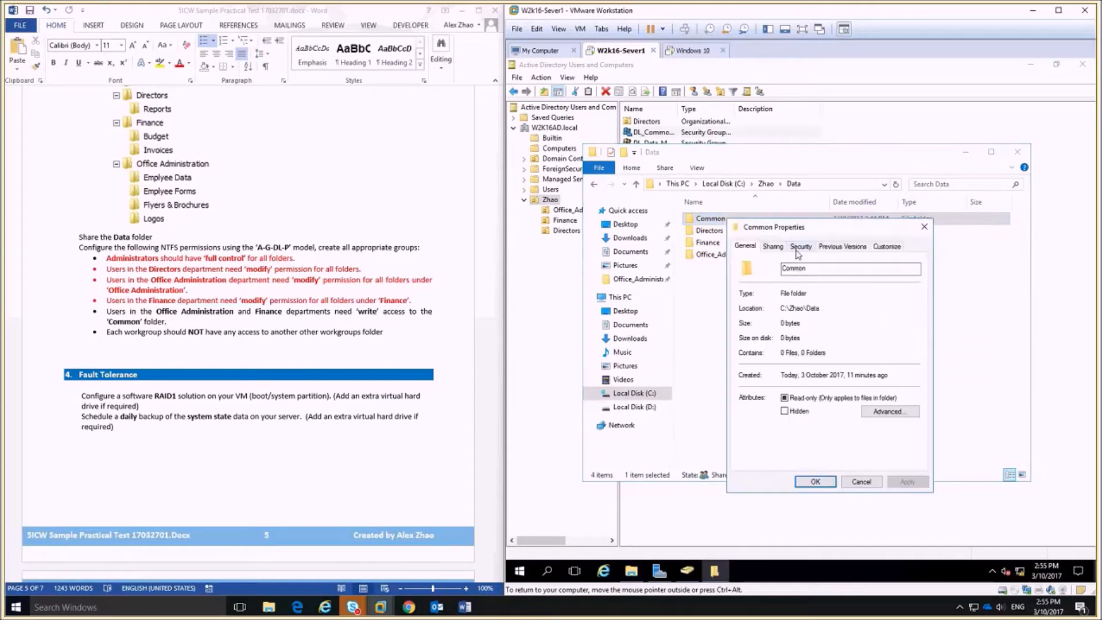
left_click(798, 253)
left_click(885, 342)
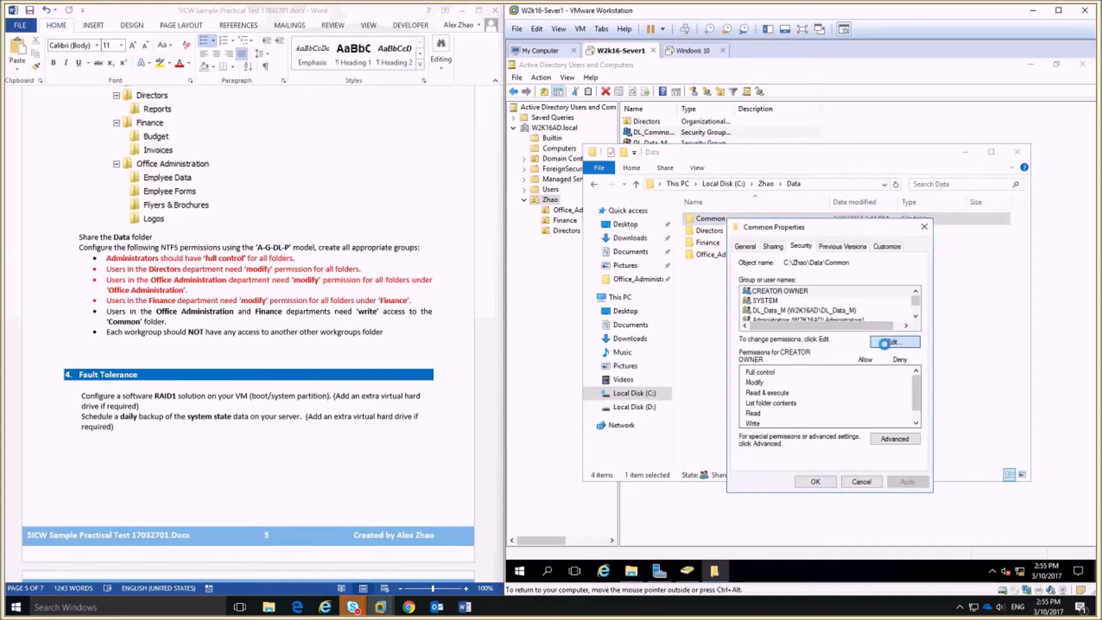
left_click(869, 406)
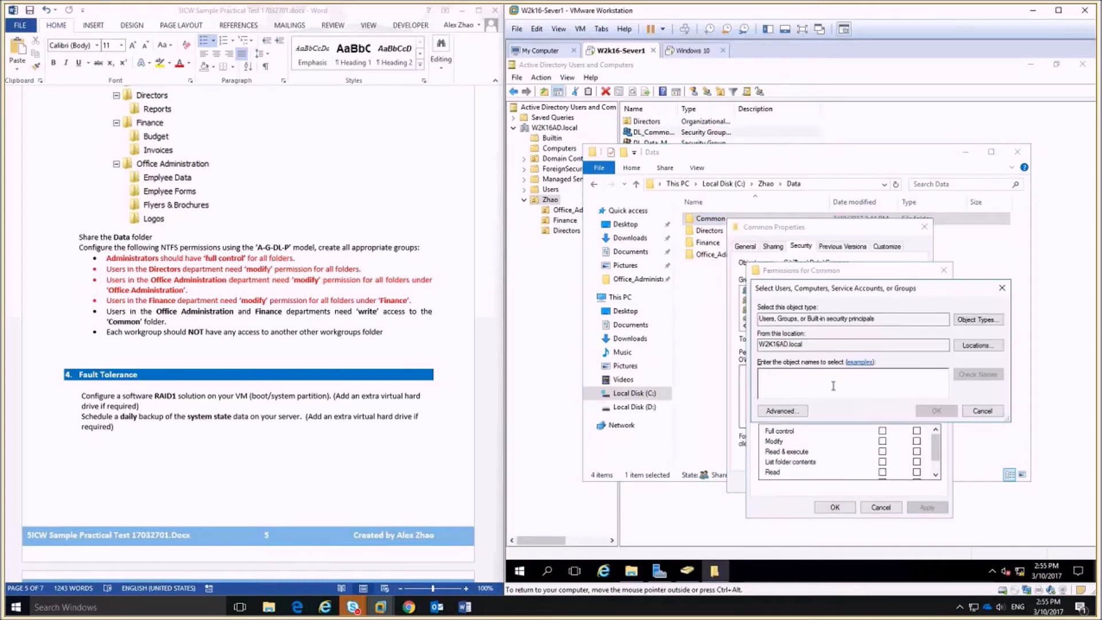
type("d")
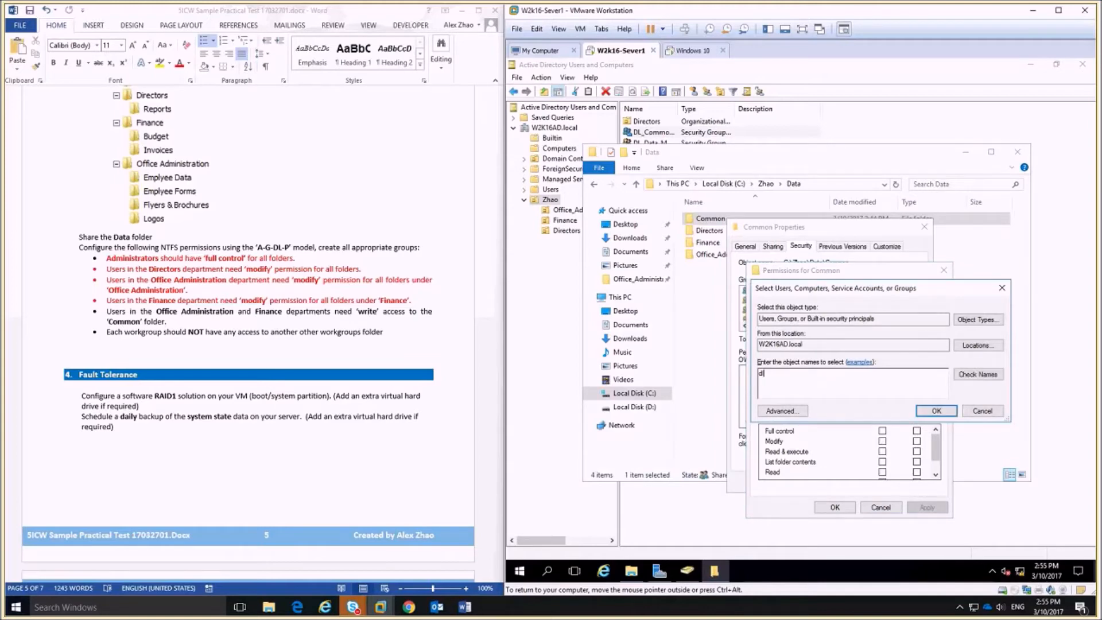
left_click(987, 374)
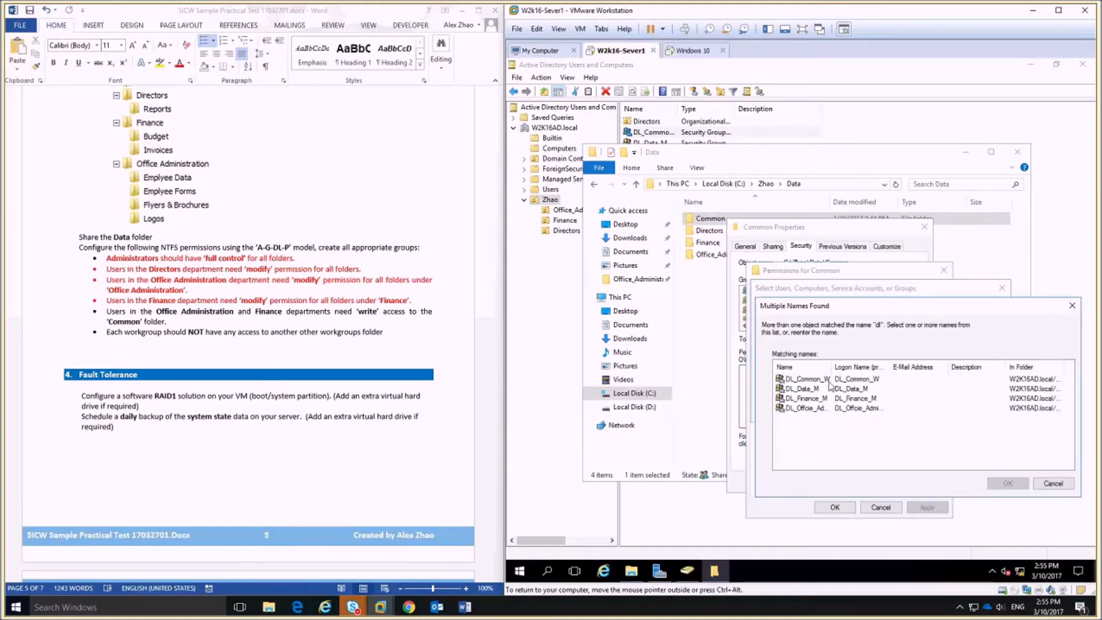
double_click(821, 379)
key("Return")
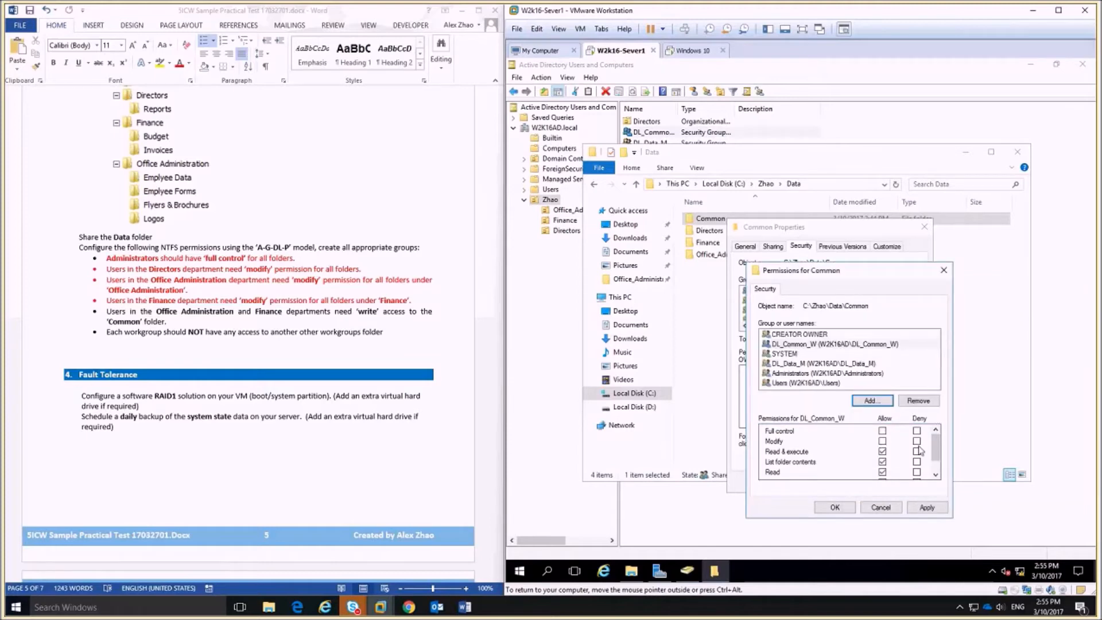
scroll(918, 450, "down", 1)
left_click(882, 463)
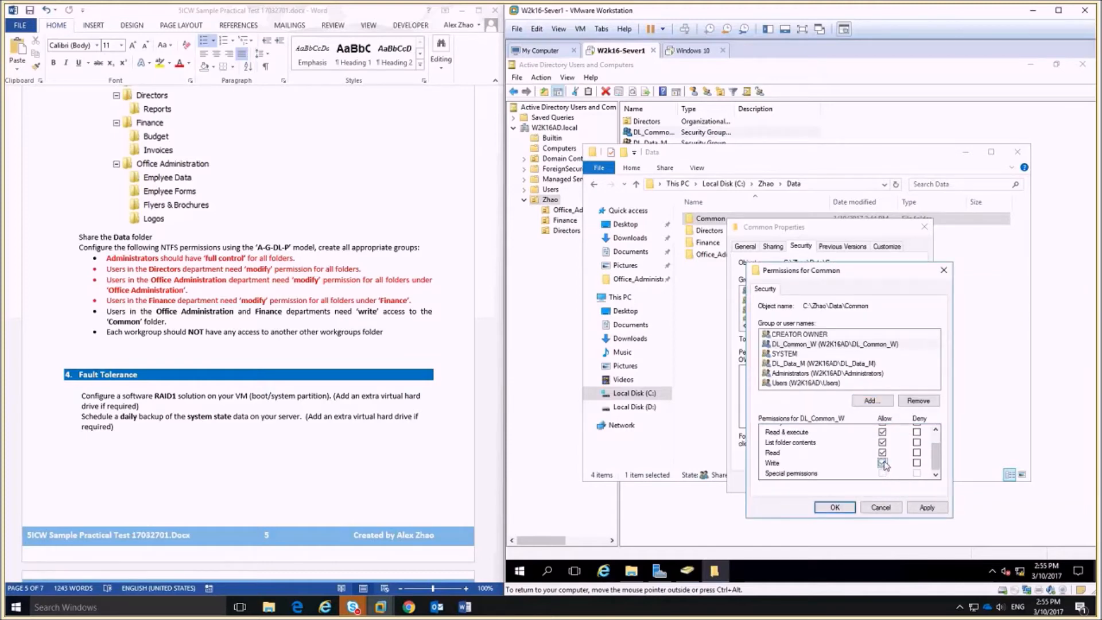
left_click(839, 509)
left_click(815, 482)
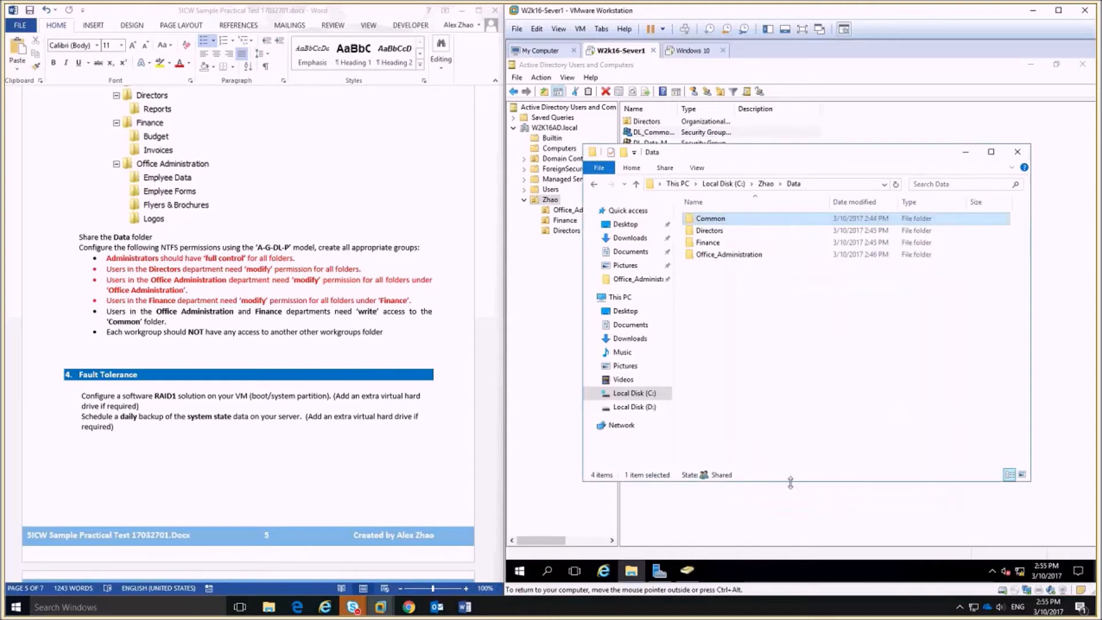
Colour the Office Administration and Finance write requirement red in the Word task list.
left_click_drag(170, 323, 107, 312)
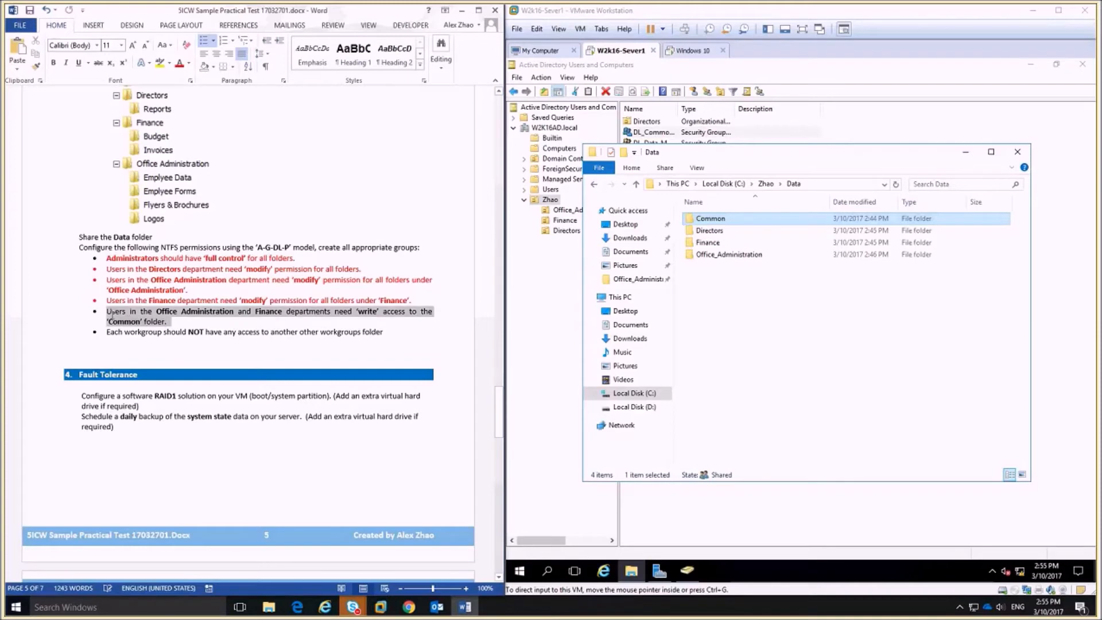
left_click(180, 63)
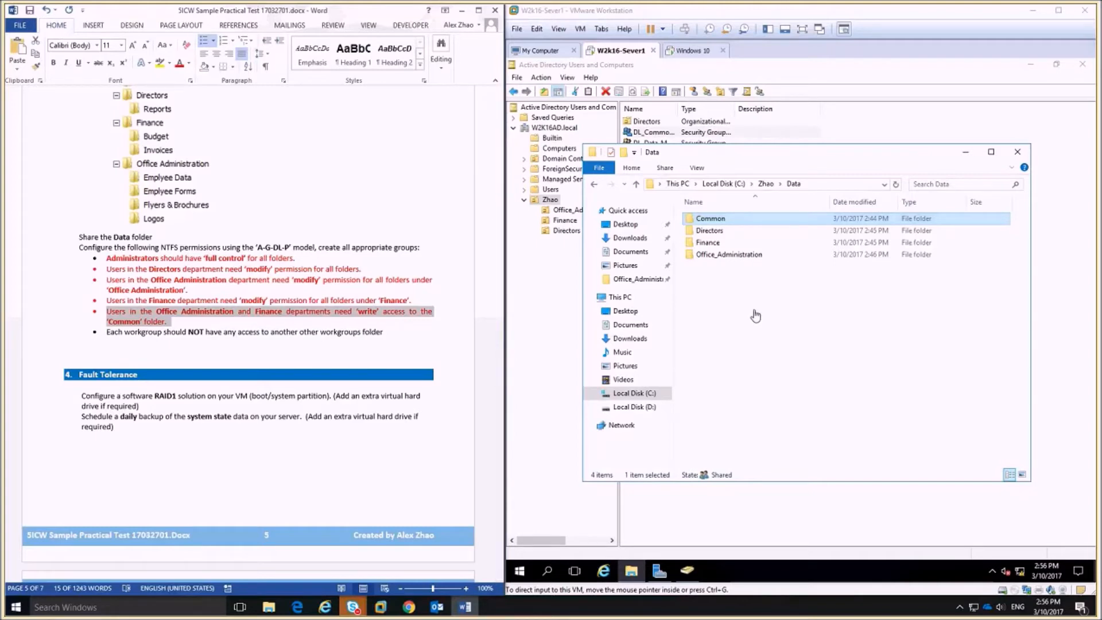
left_click(761, 291)
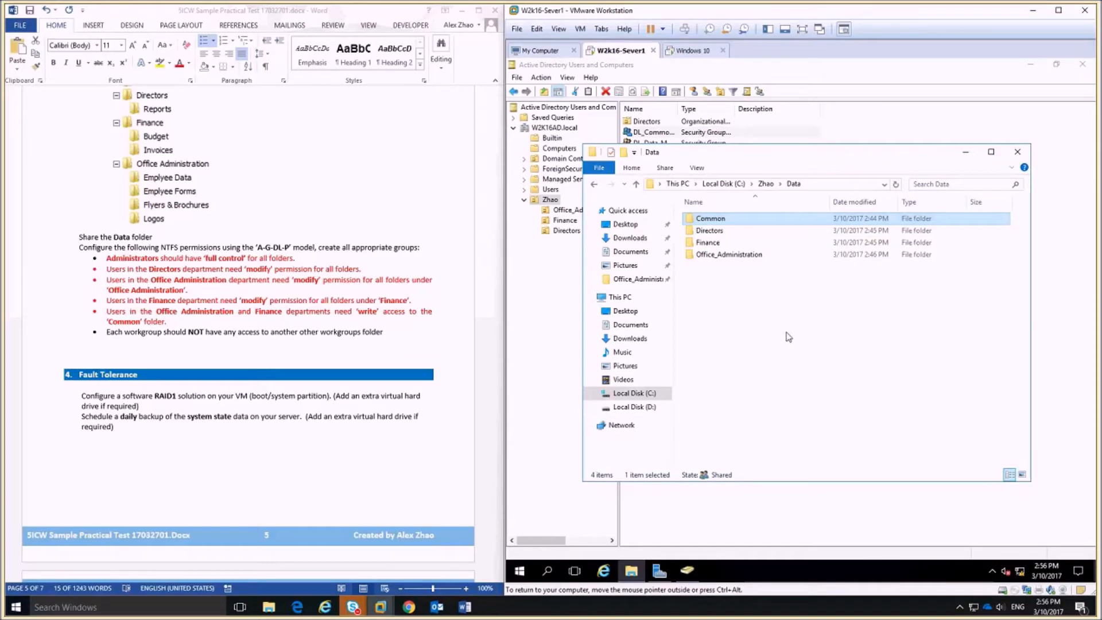
Disable inheritance on Common, converting its inherited permissions into explicit ones.
double_click(718, 221)
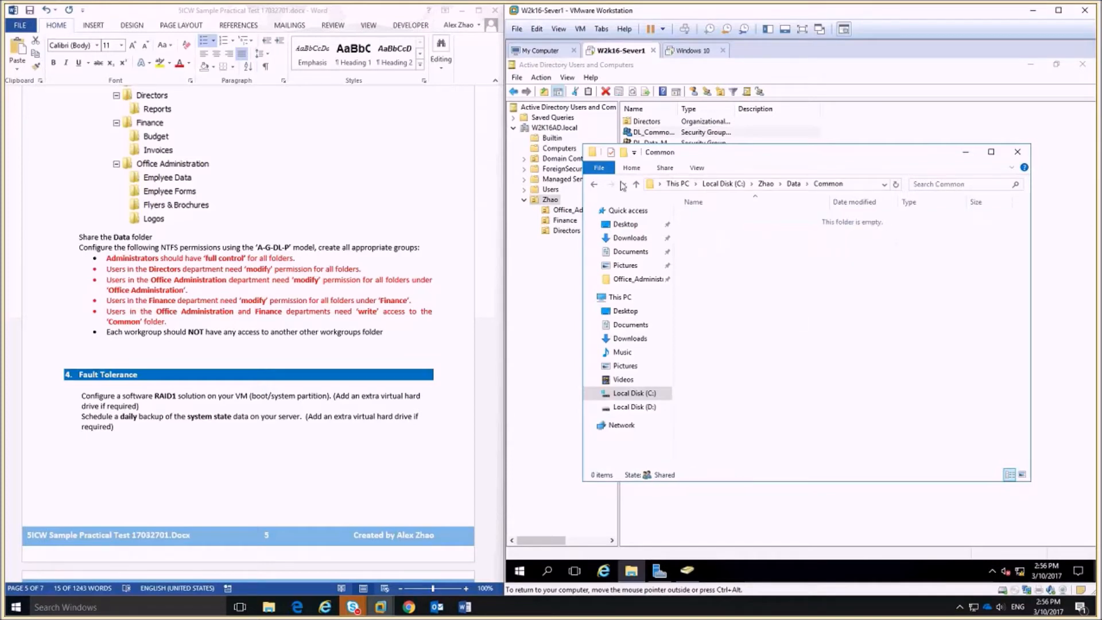
left_click(595, 184)
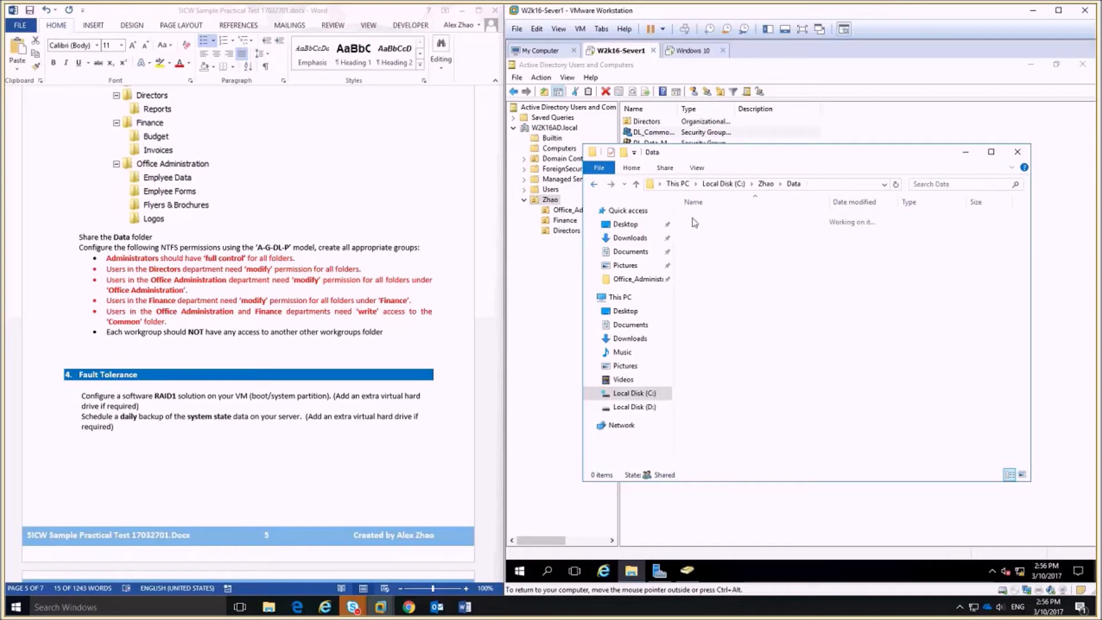
right_click(728, 219)
left_click(757, 424)
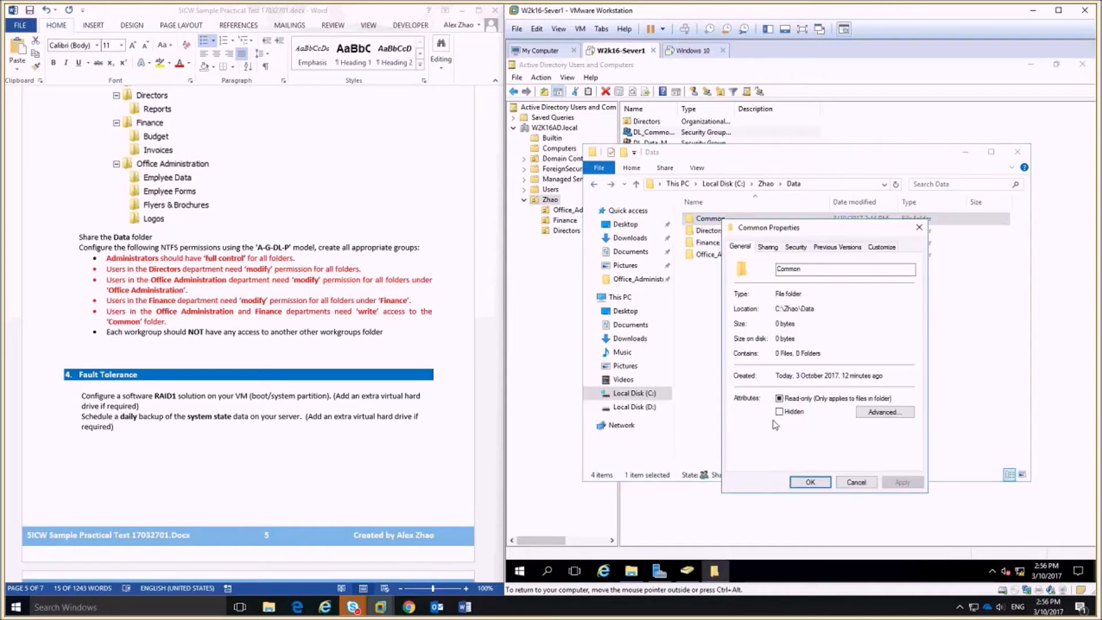
left_click(796, 246)
scroll(769, 318, "down", 1)
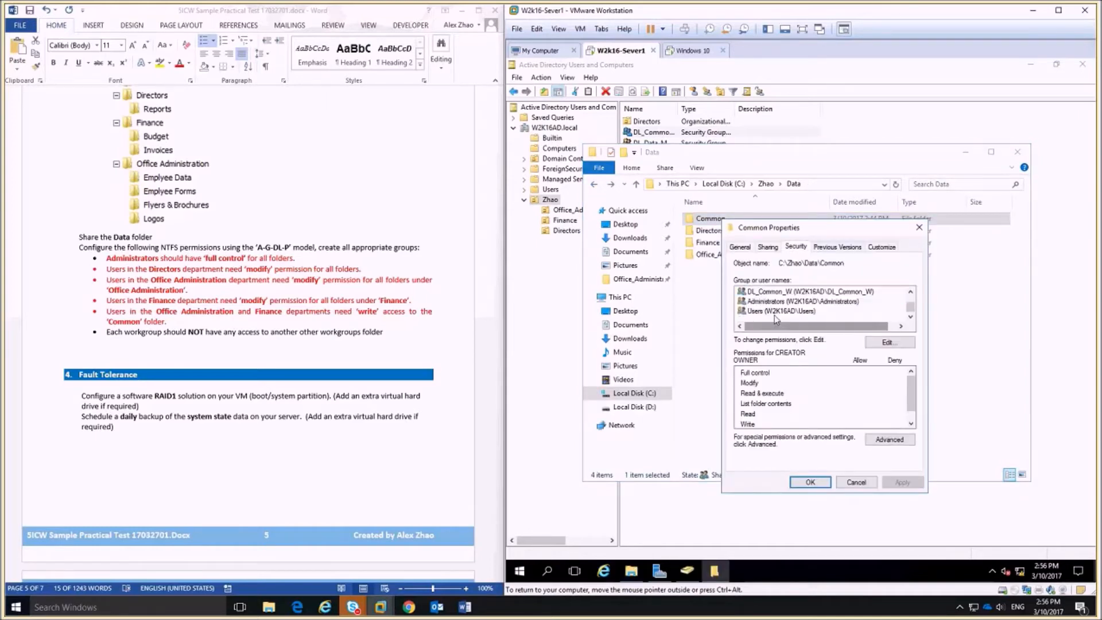
left_click(773, 311)
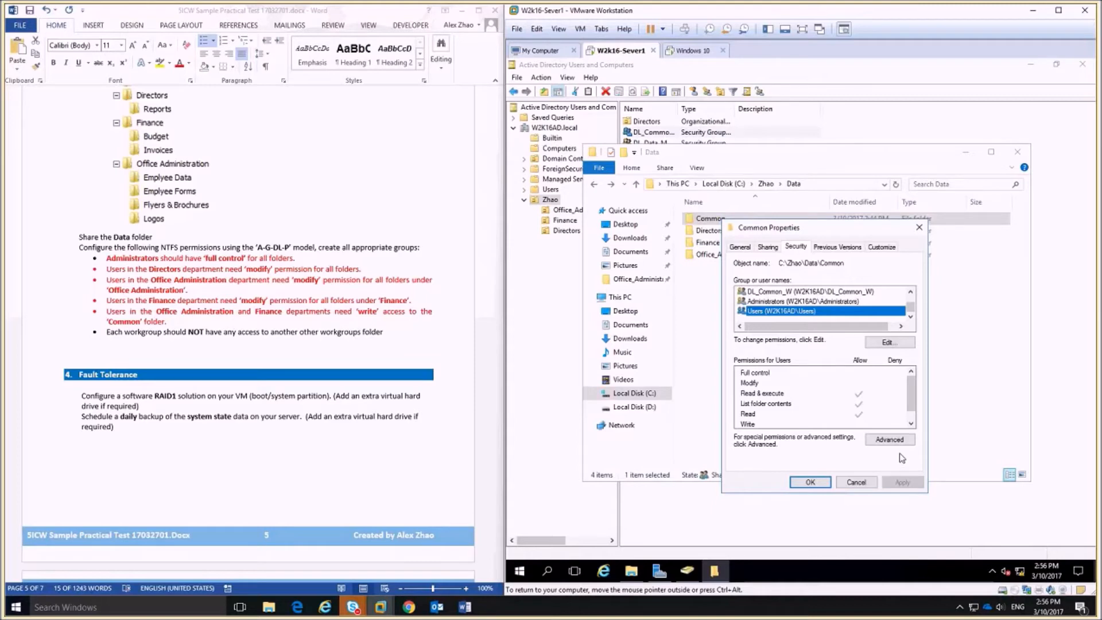
left_click(890, 439)
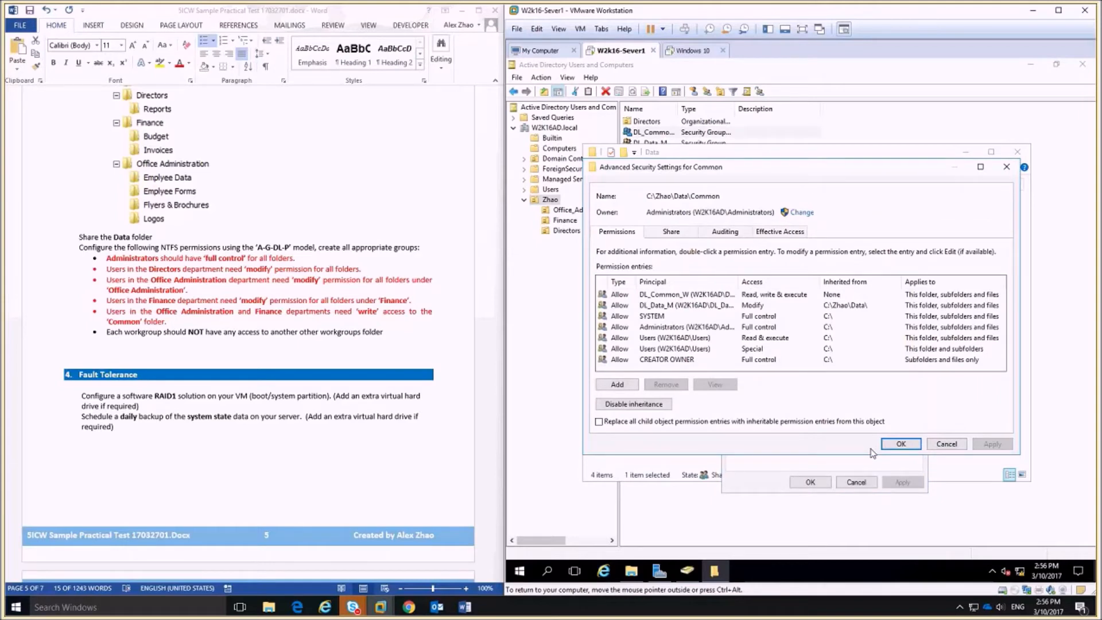
left_click(643, 405)
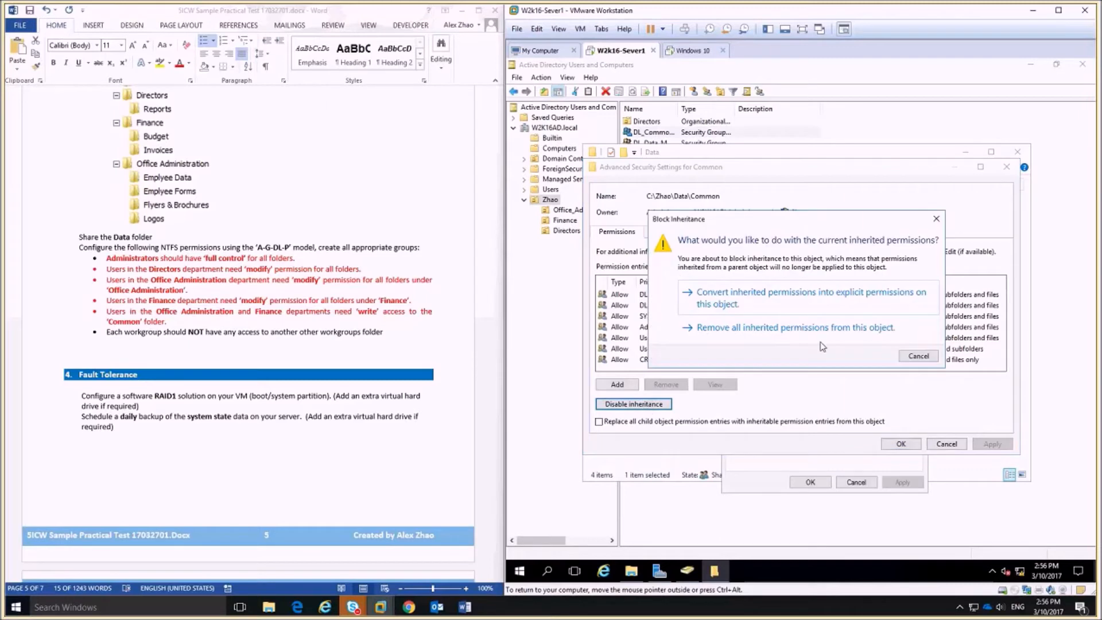
left_click(726, 306)
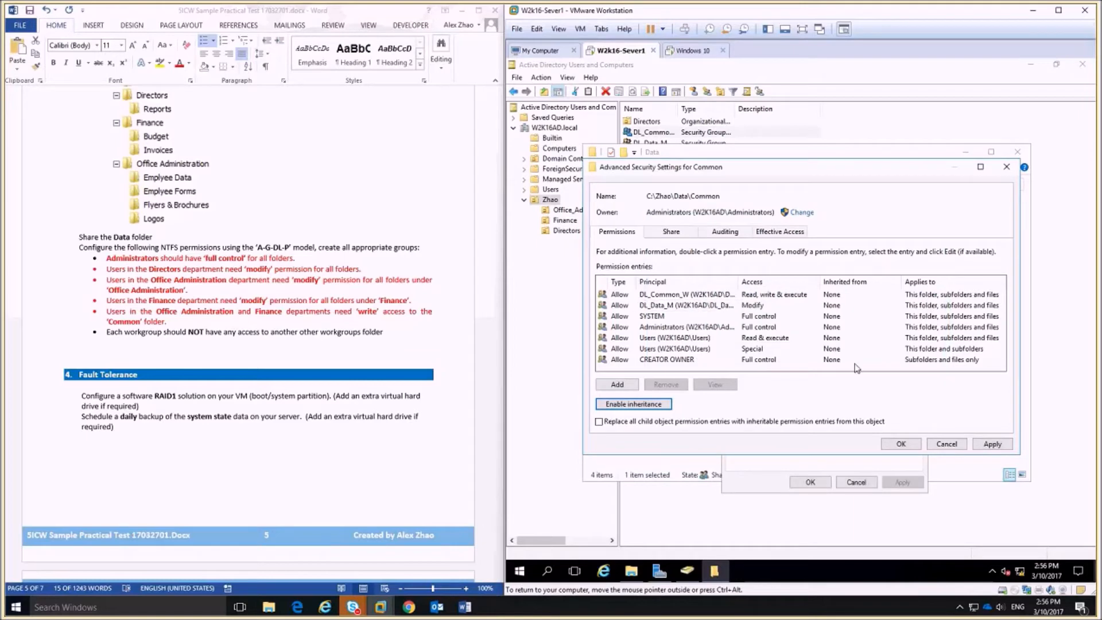
left_click(901, 444)
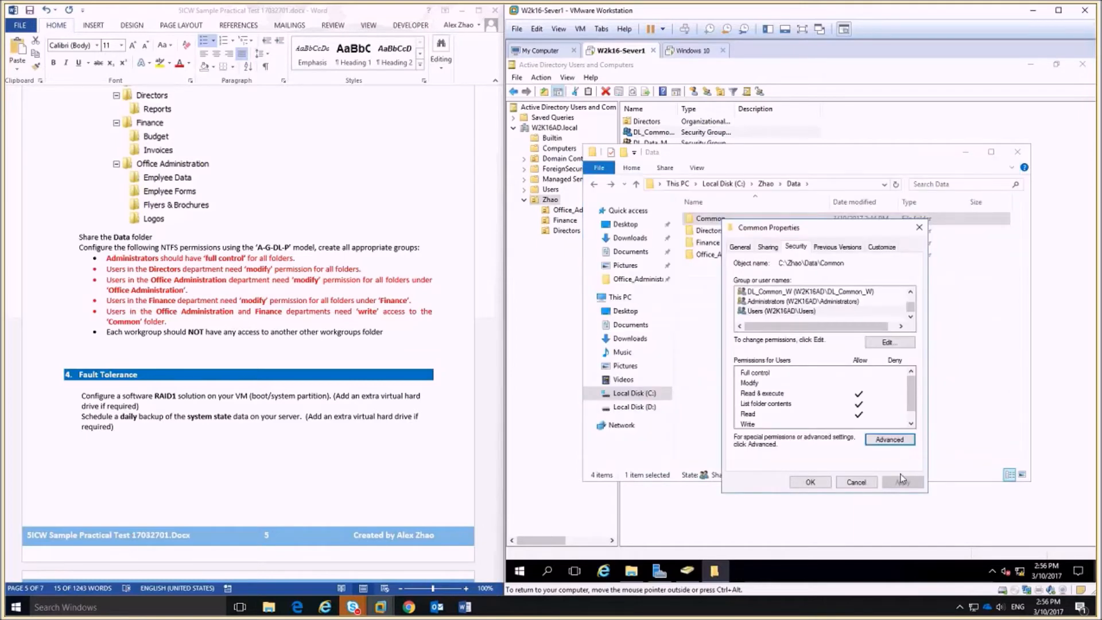
left_click(811, 482)
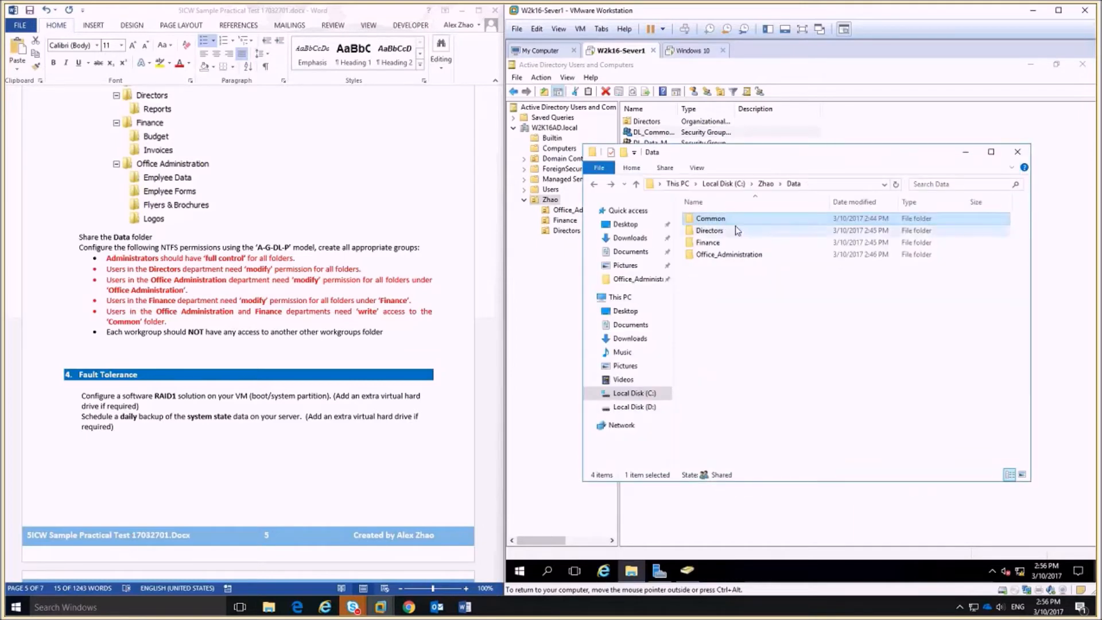
Remove the Users group from the Common folder's permissions and save.
right_click(718, 220)
left_click(760, 429)
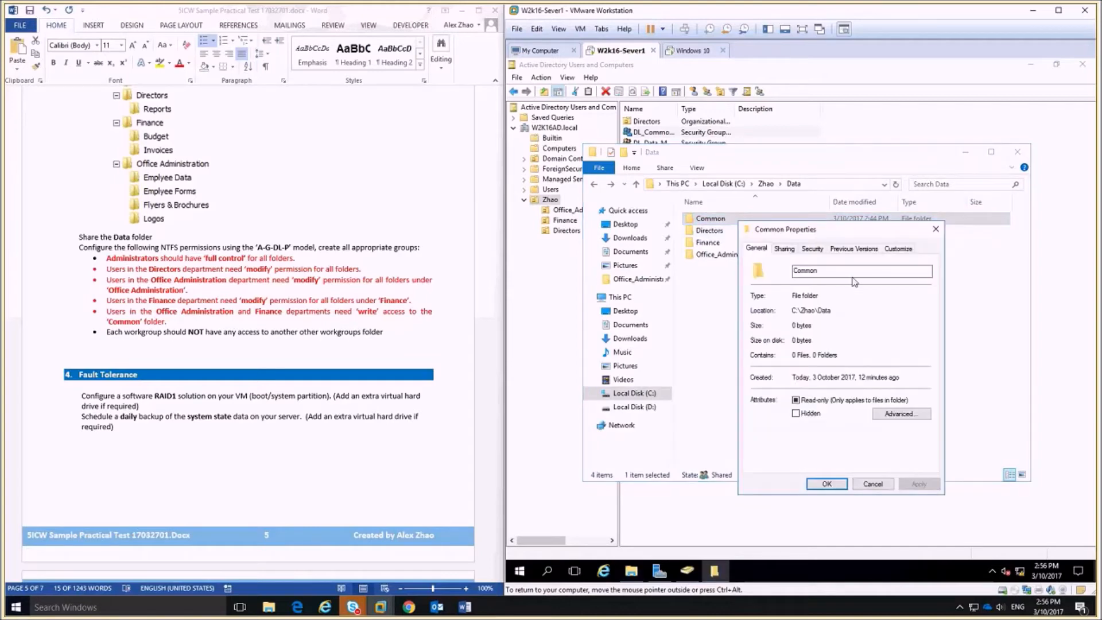
left_click(812, 249)
left_click(906, 343)
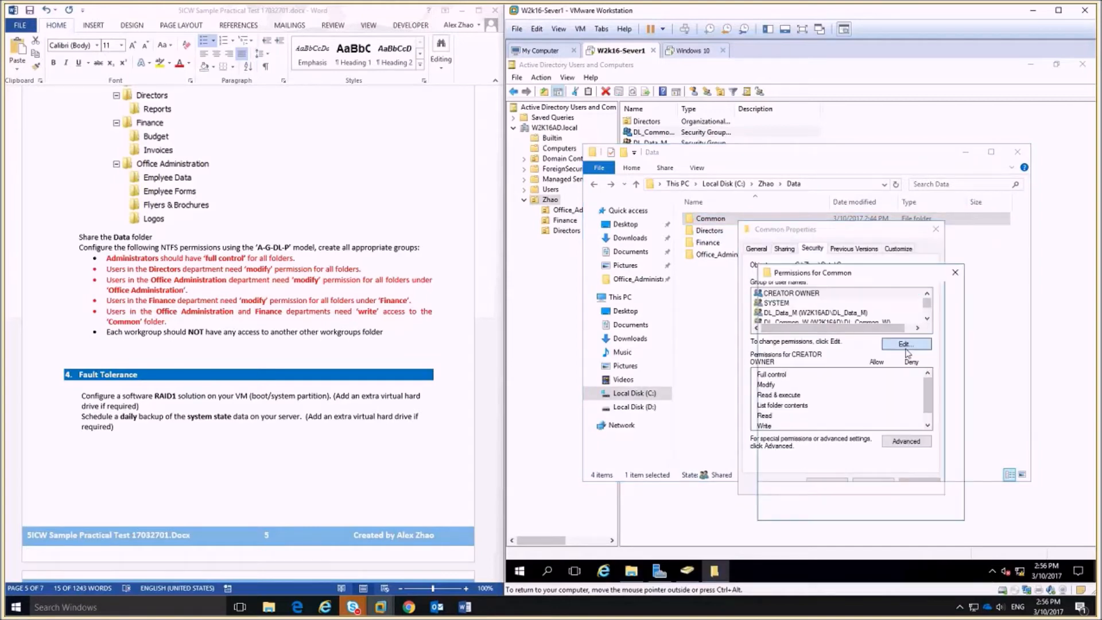
left_click(804, 385)
left_click(929, 403)
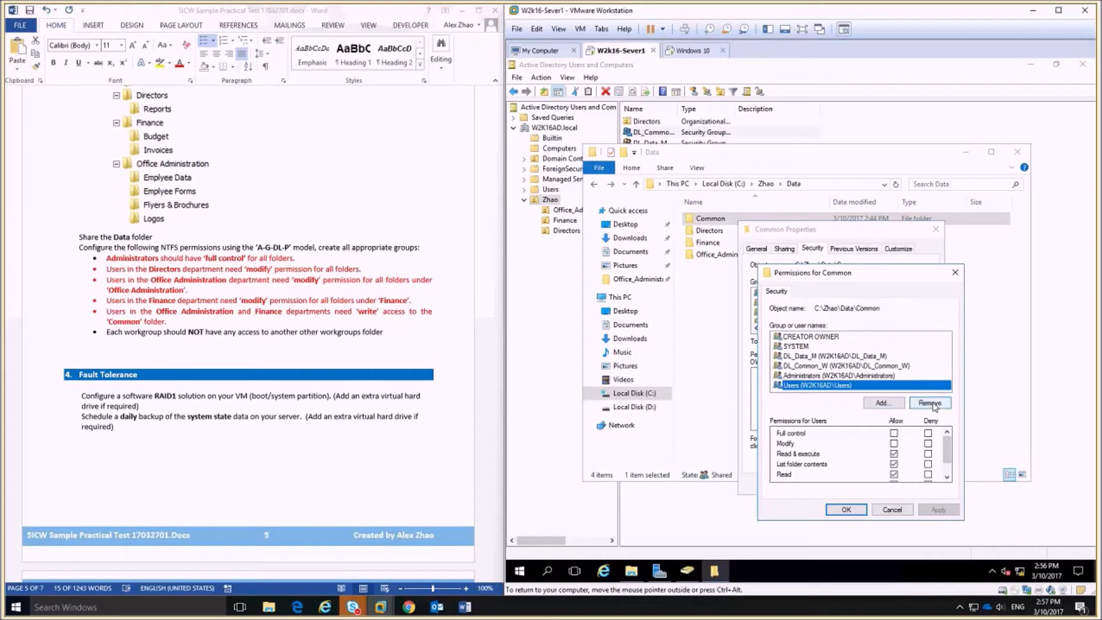
left_click(893, 513)
right_click(719, 232)
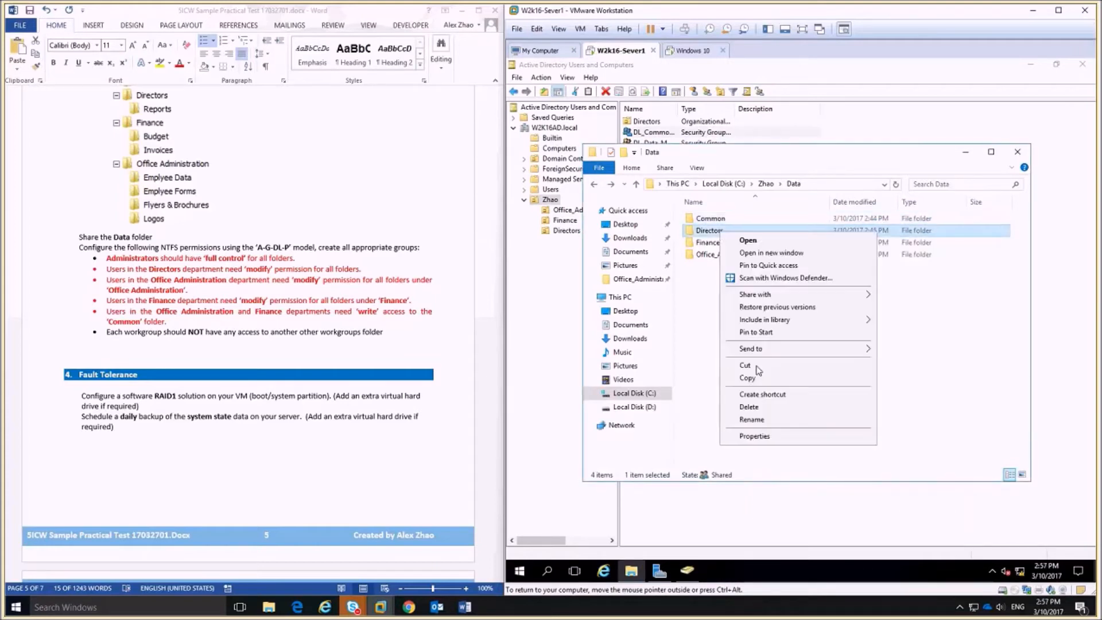
Turn off inheritance on Directors and remove the Users group from its permissions.
left_click(776, 438)
left_click(798, 259)
left_click(892, 453)
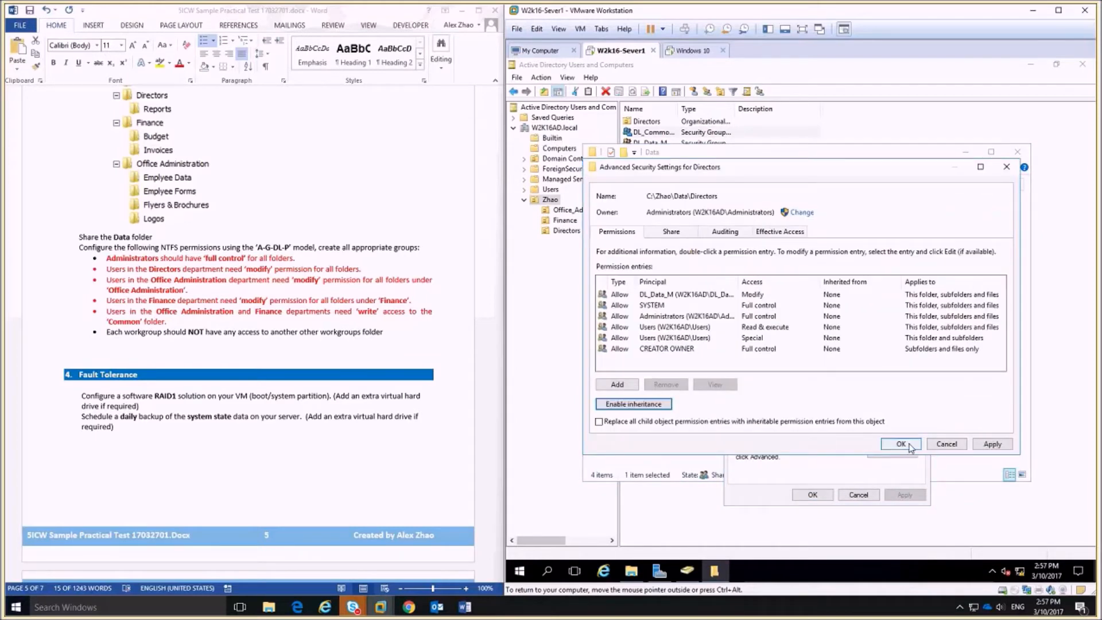
left_click(906, 445)
left_click(893, 353)
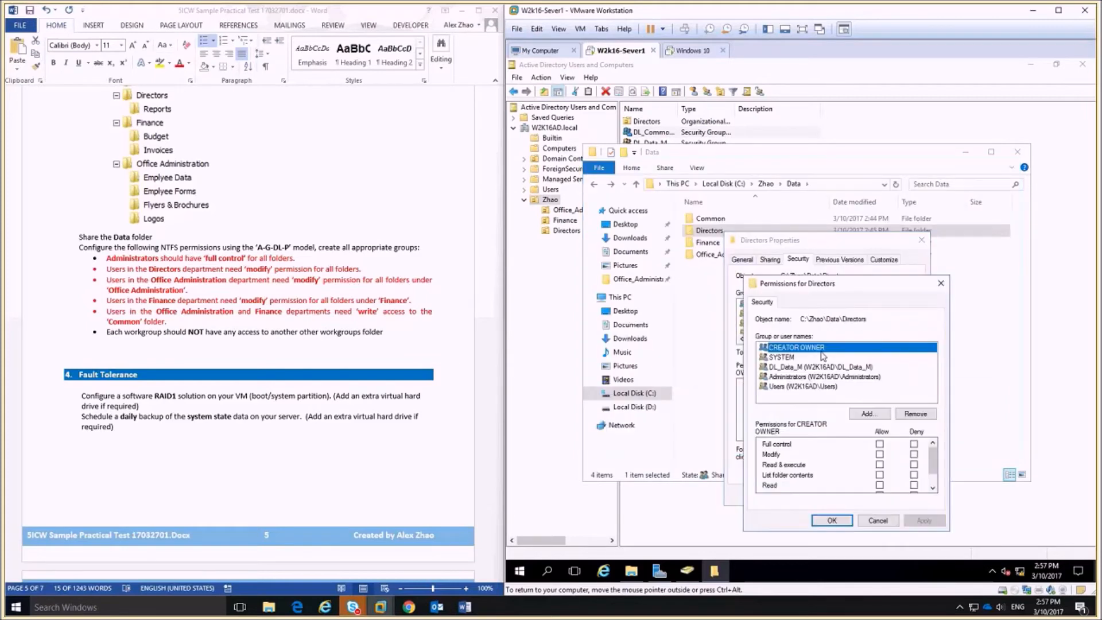
left_click(796, 387)
left_click(925, 413)
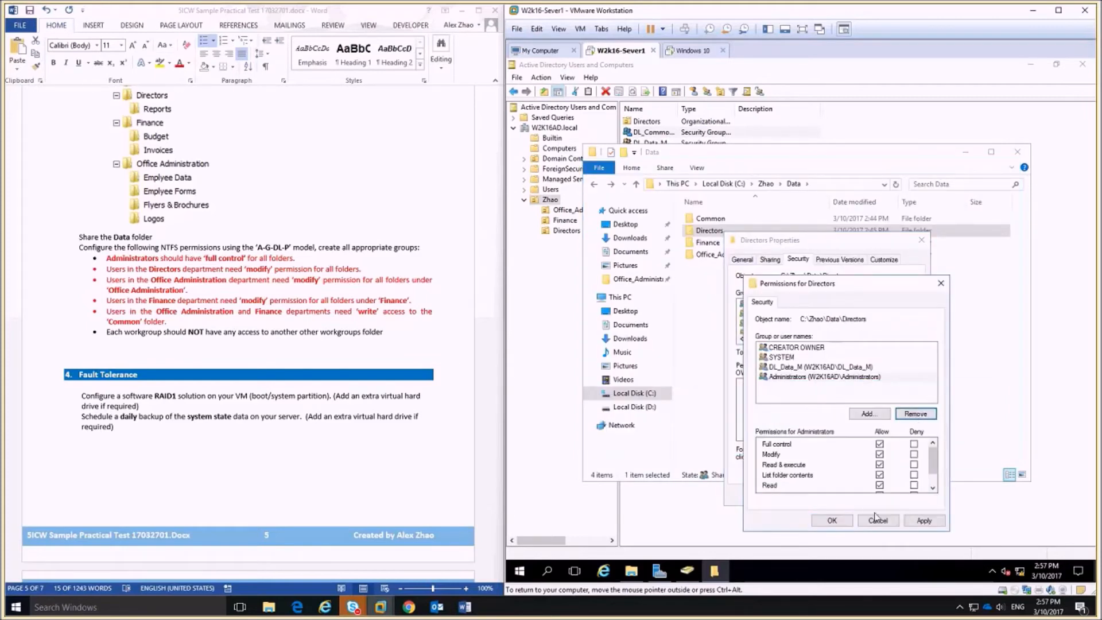
left_click(846, 519)
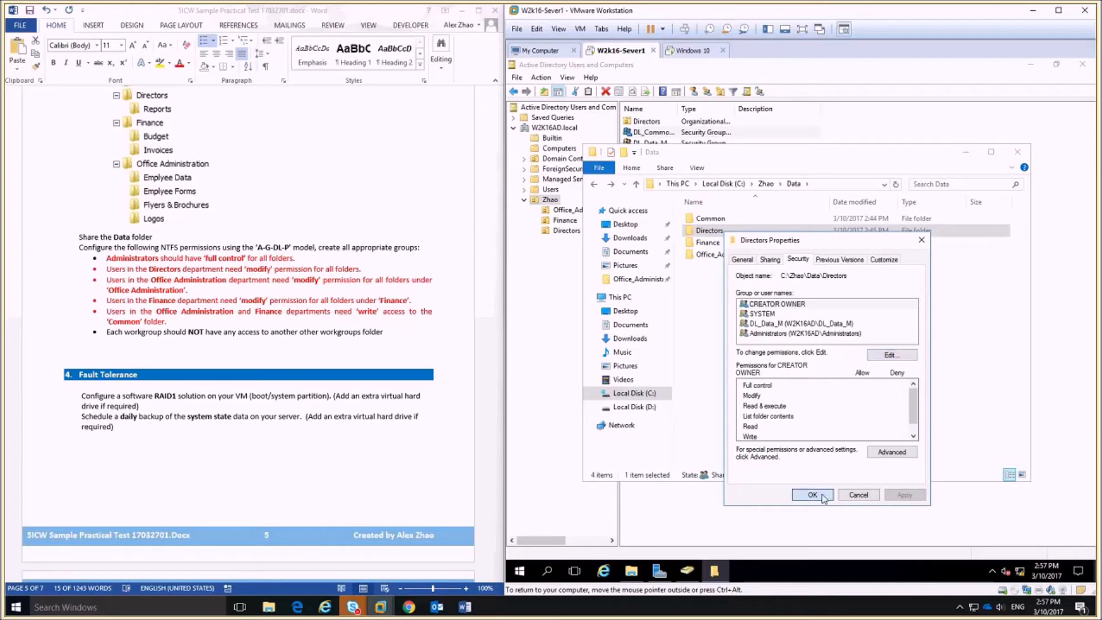
left_click(858, 494)
left_click(707, 242)
Stop Finance inheriting permissions and remove the Users group from its access list.
right_click(718, 243)
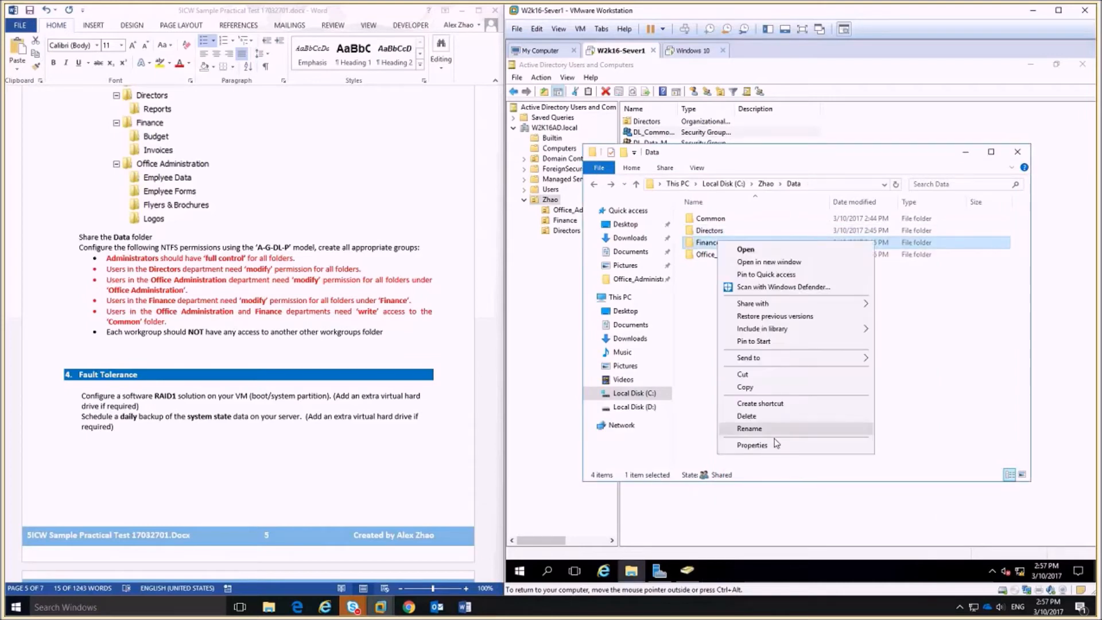
left_click(752, 445)
left_click(797, 269)
left_click(889, 461)
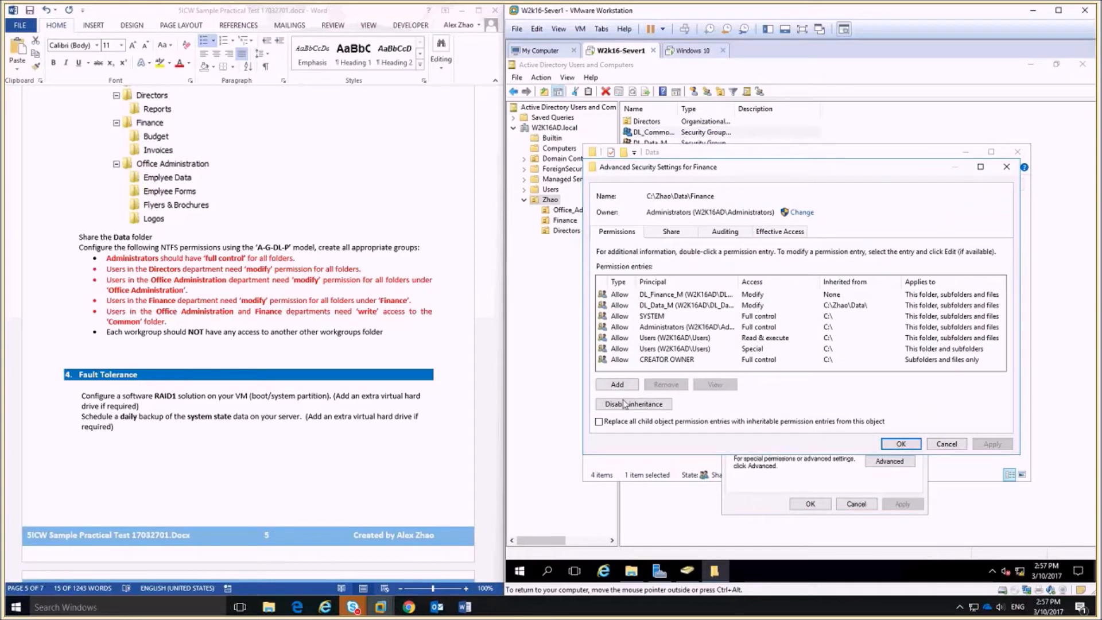
left_click(624, 403)
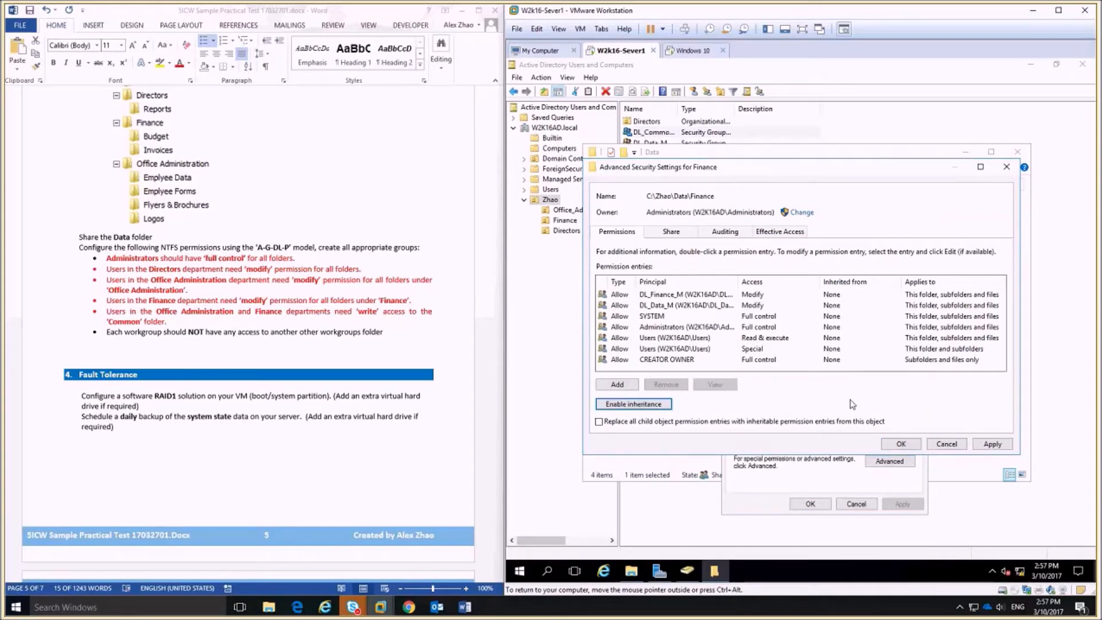
left_click(901, 444)
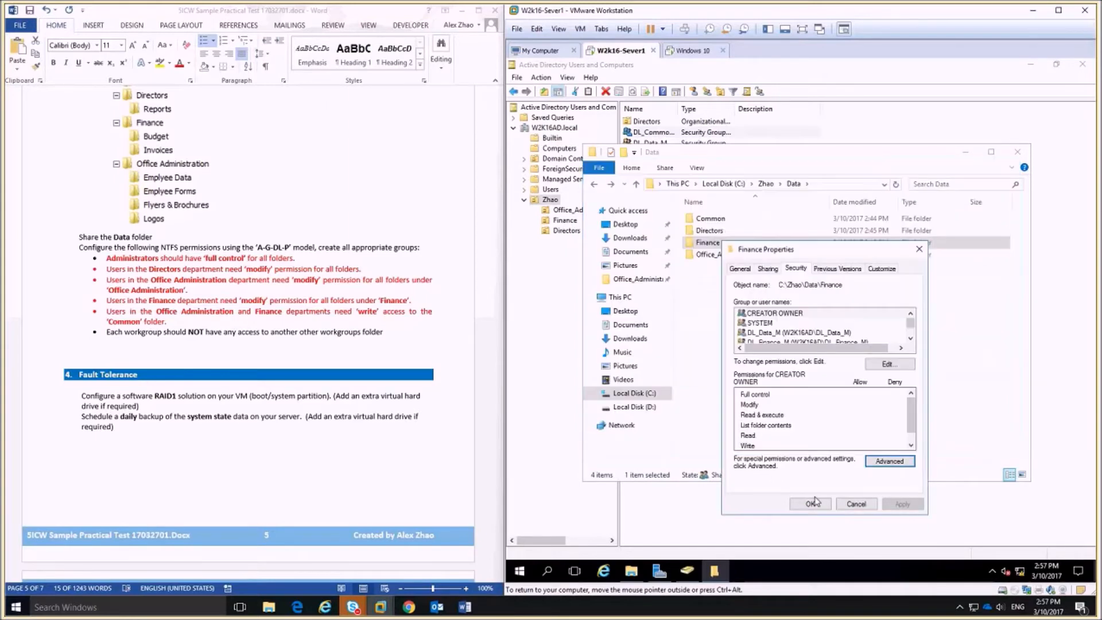
left_click(890, 365)
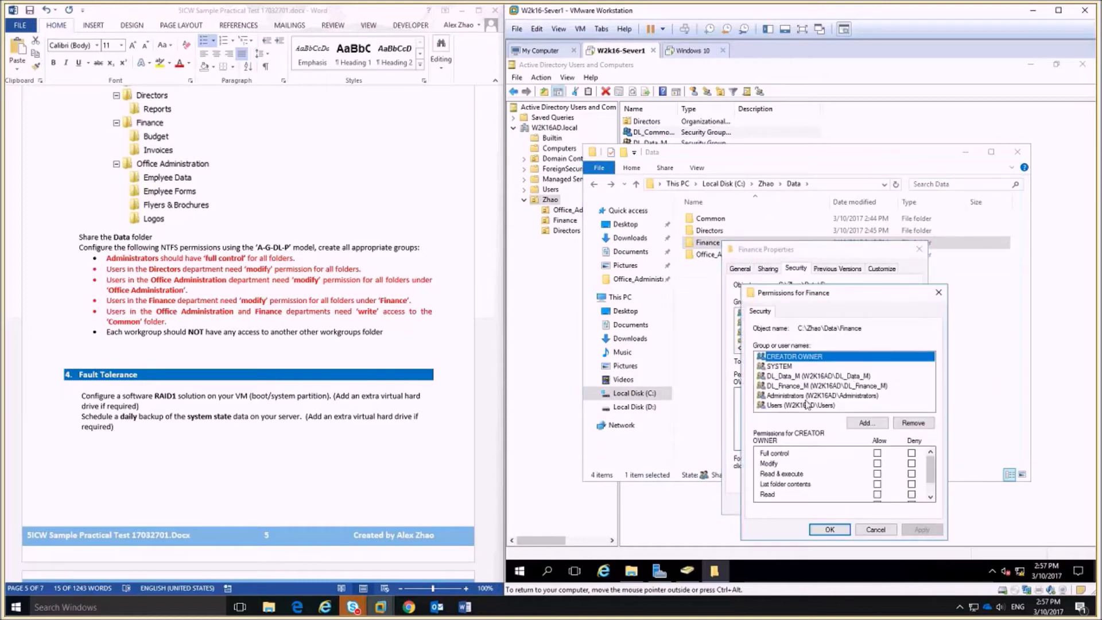
left_click(802, 406)
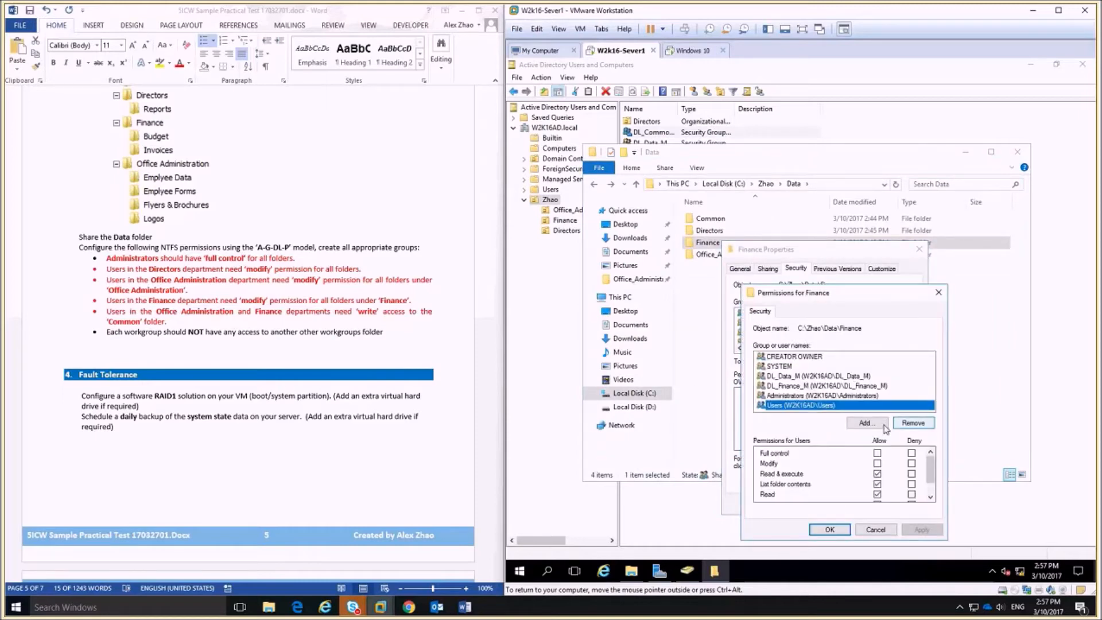
left_click(911, 423)
left_click(830, 529)
left_click(819, 504)
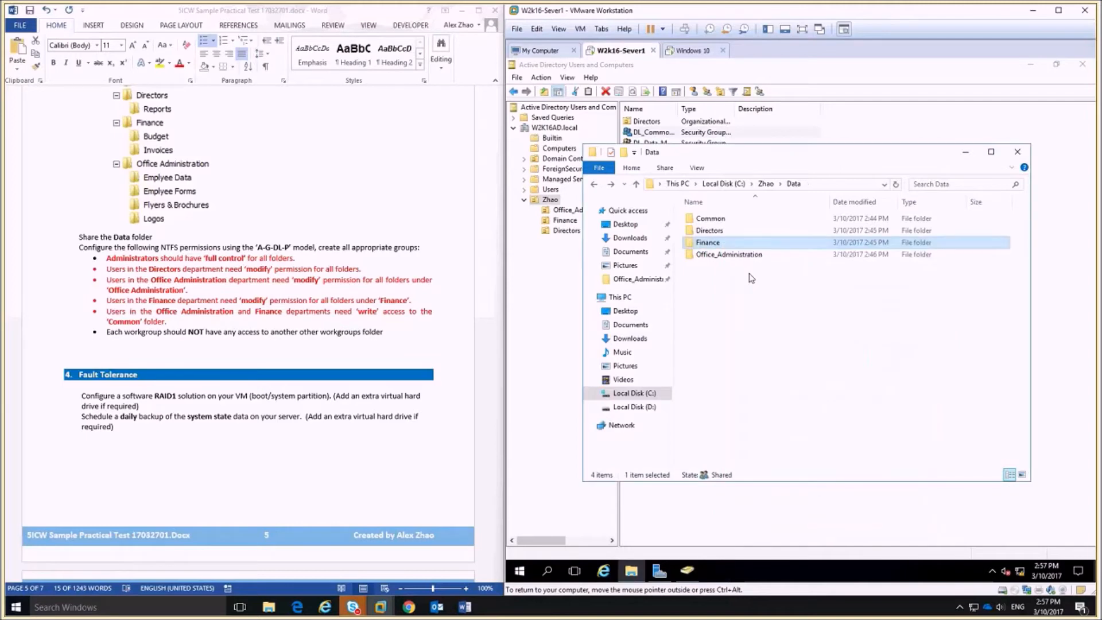
Remove the Users group from the Office_Administration folder's permissions and save.
right_click(732, 253)
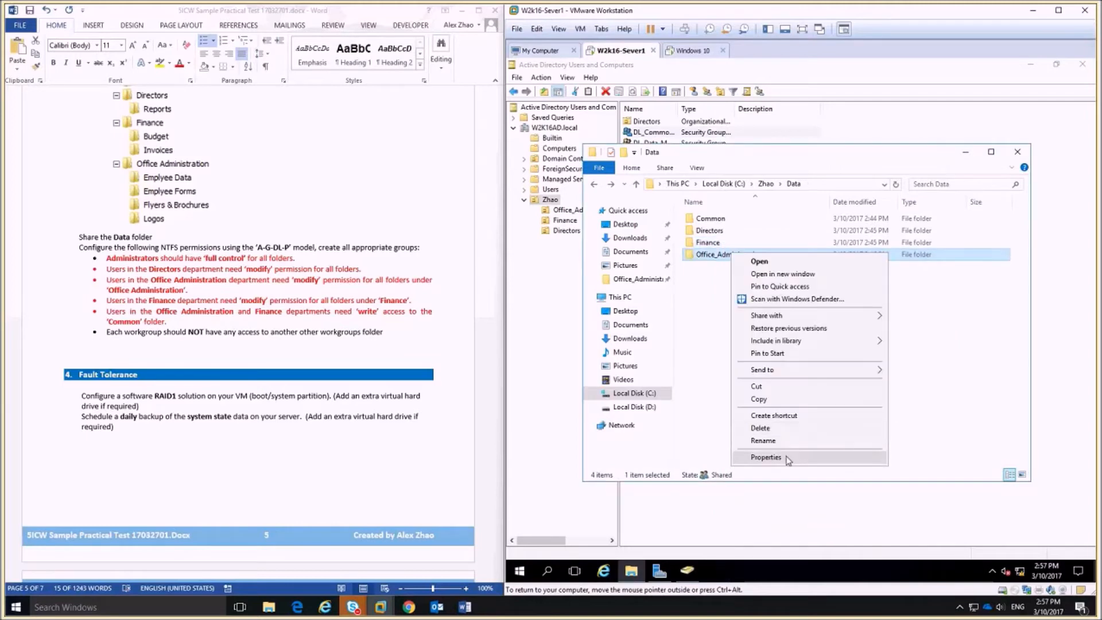
left_click(757, 458)
left_click(808, 281)
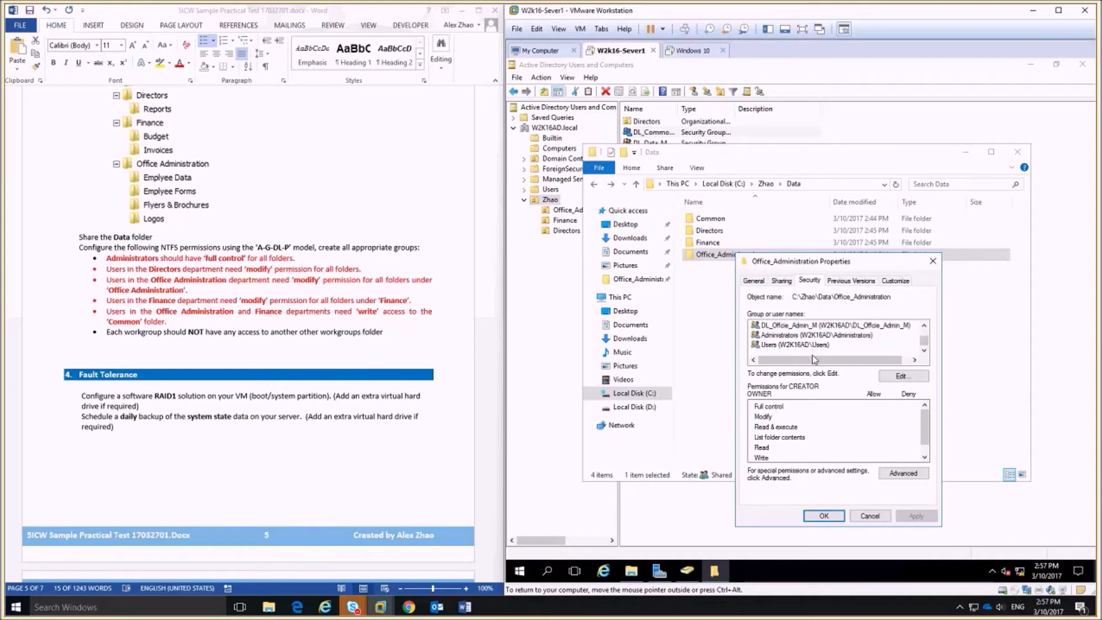
left_click(891, 471)
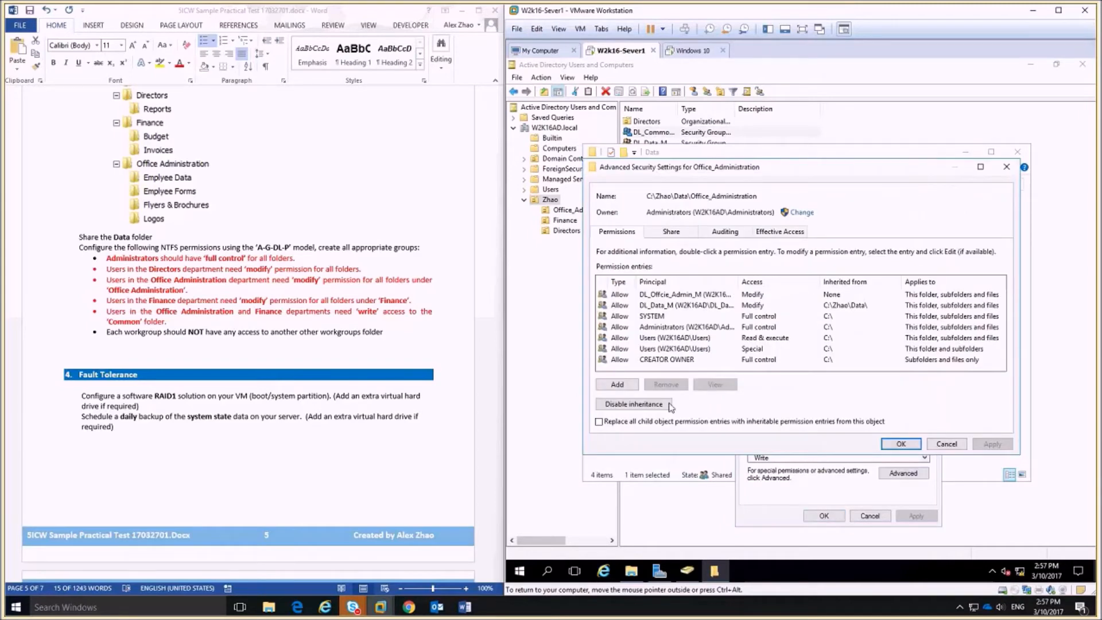
left_click(901, 443)
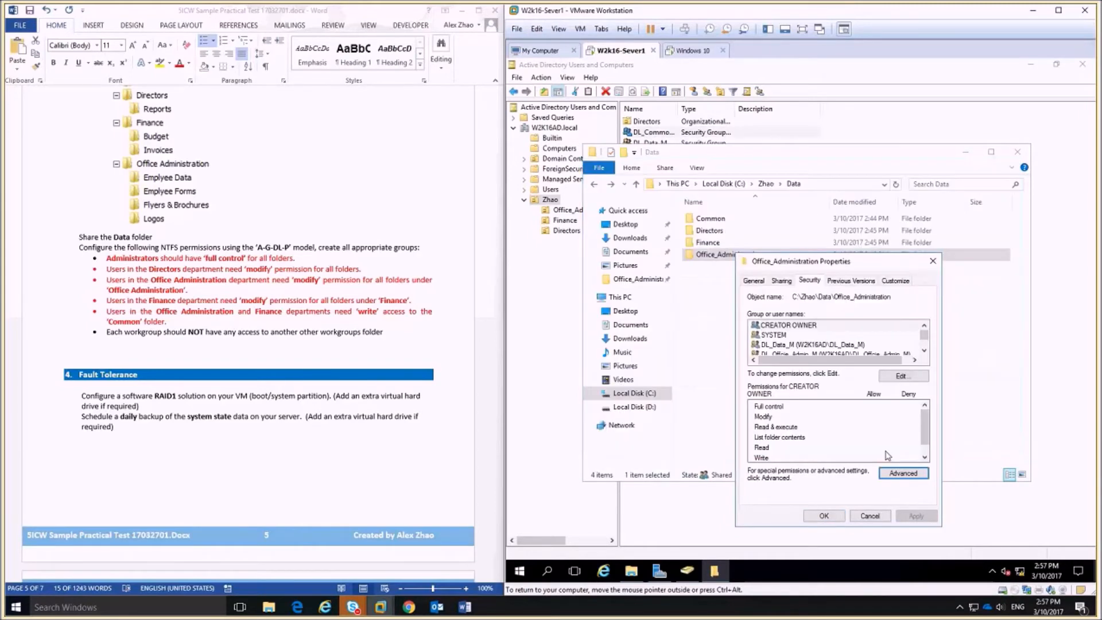
left_click(901, 376)
left_click(812, 417)
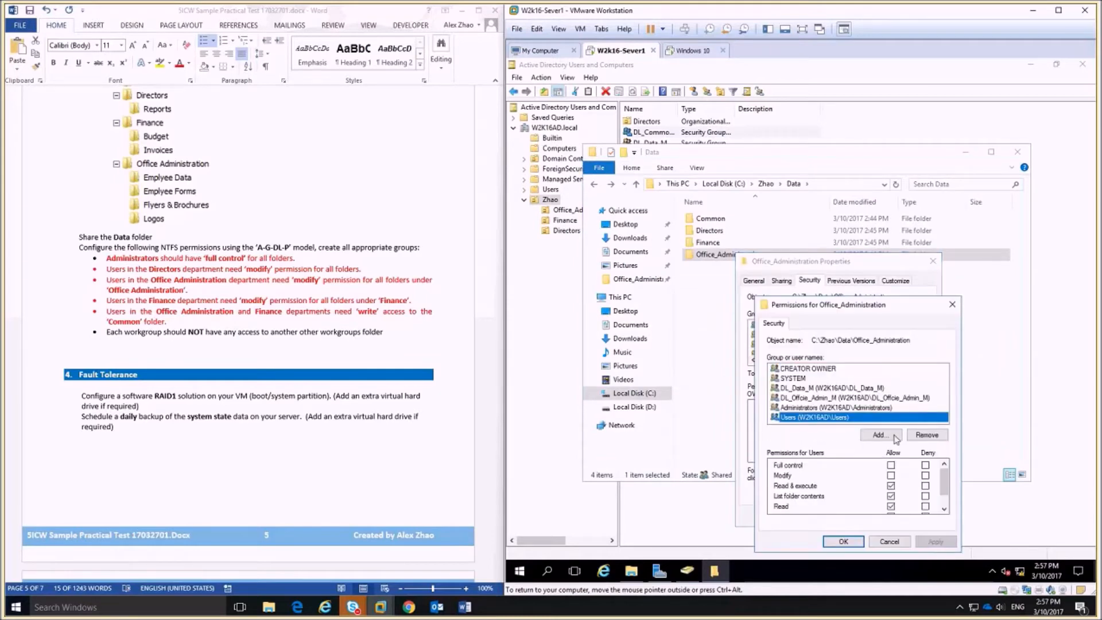
left_click(926, 435)
left_click(843, 541)
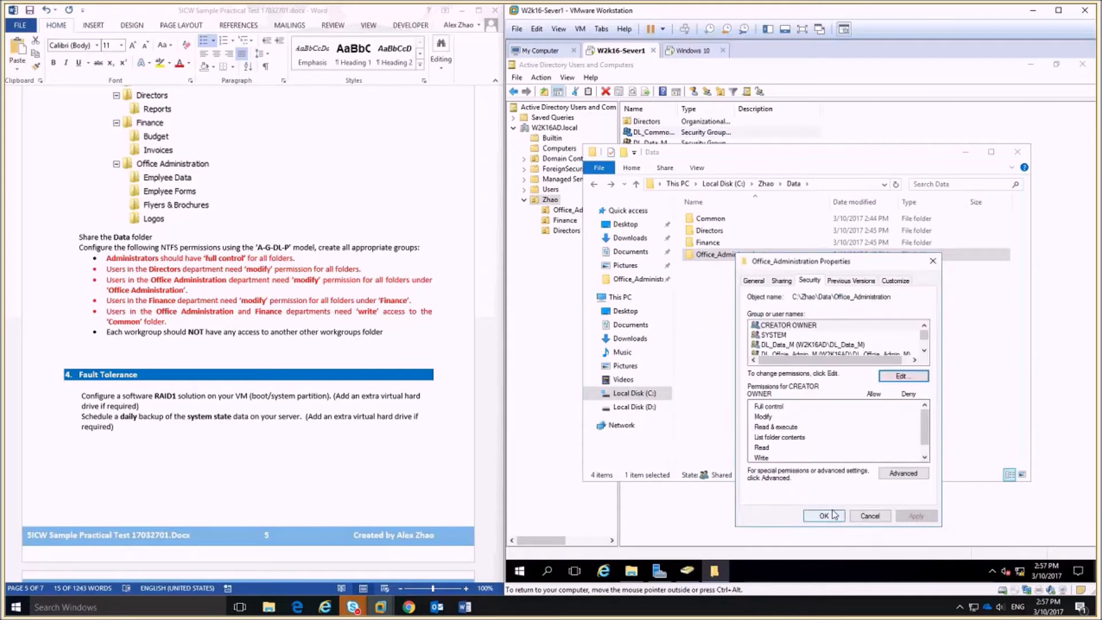
left_click(826, 514)
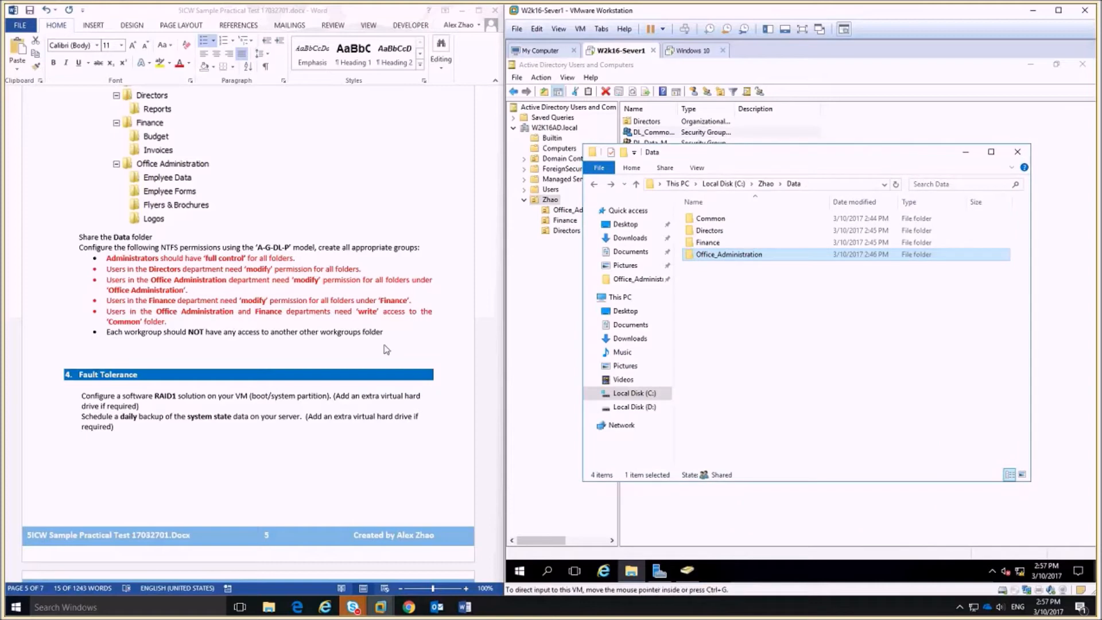
Colour the workgroup-access, NTFS permissions and User 1–3 requirement lines red in Word.
left_click(382, 327)
left_click_drag(393, 339, 106, 339)
left_click_drag(432, 248, 76, 251)
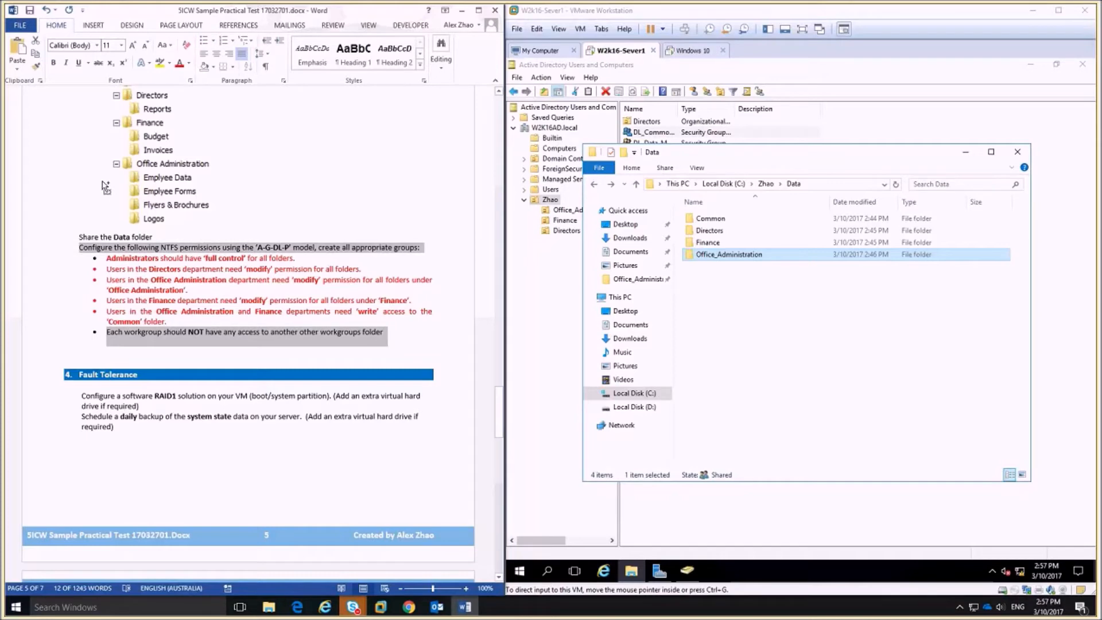
scroll(435, 367, "up", 20)
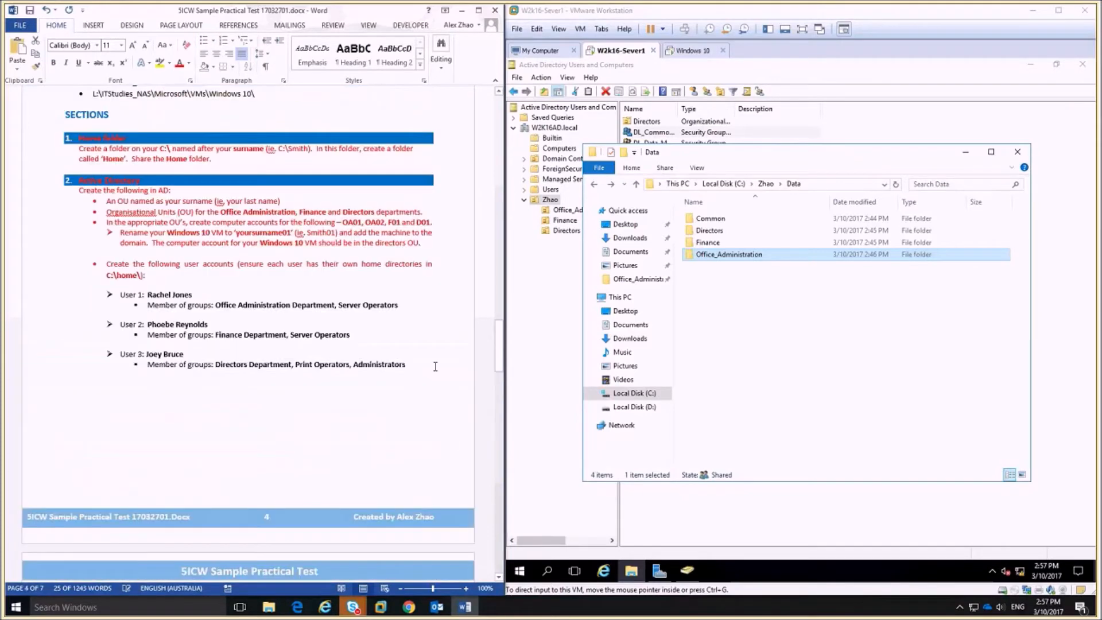
left_click_drag(435, 366, 113, 294)
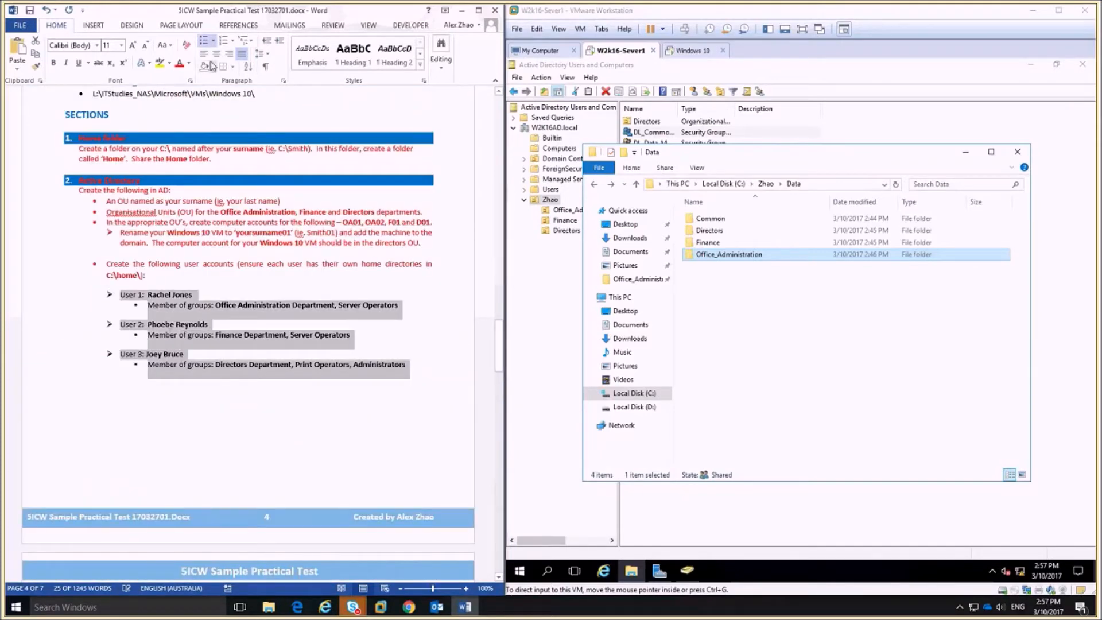
left_click(180, 63)
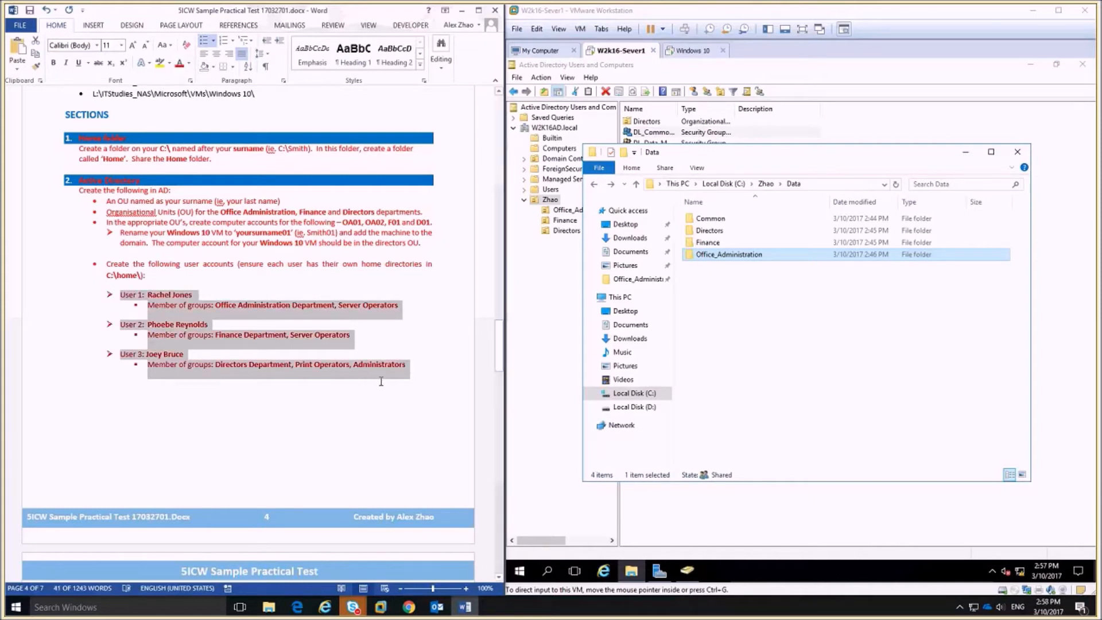
Switch from the Word task list back to Active Directory Users and Computers on the server.
scroll(300, 477, "down", 10)
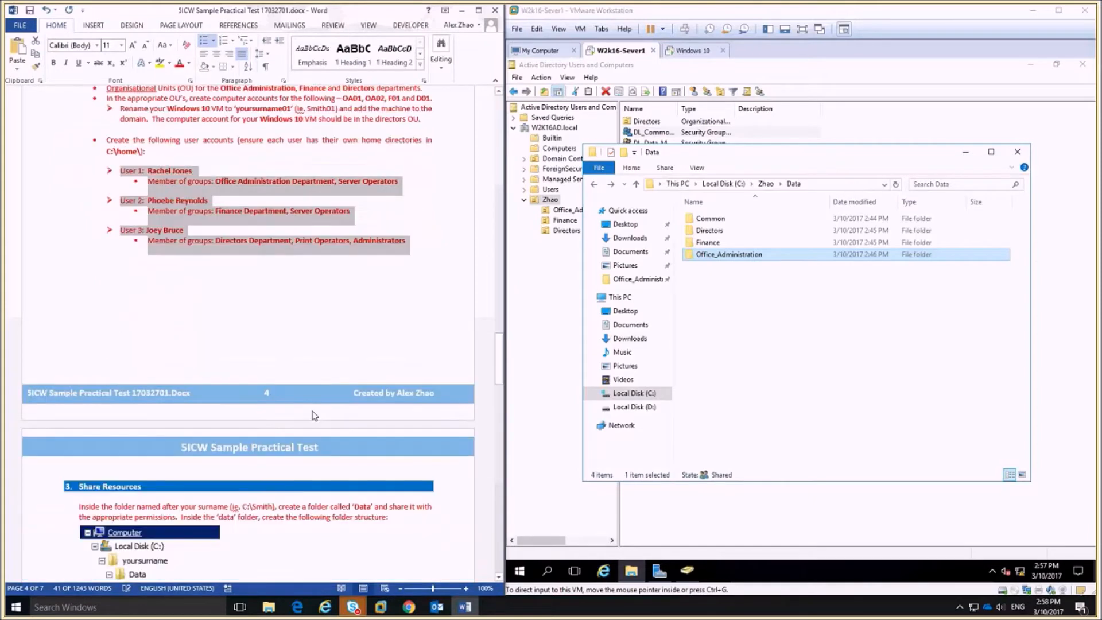
scroll(313, 411, "down", 10)
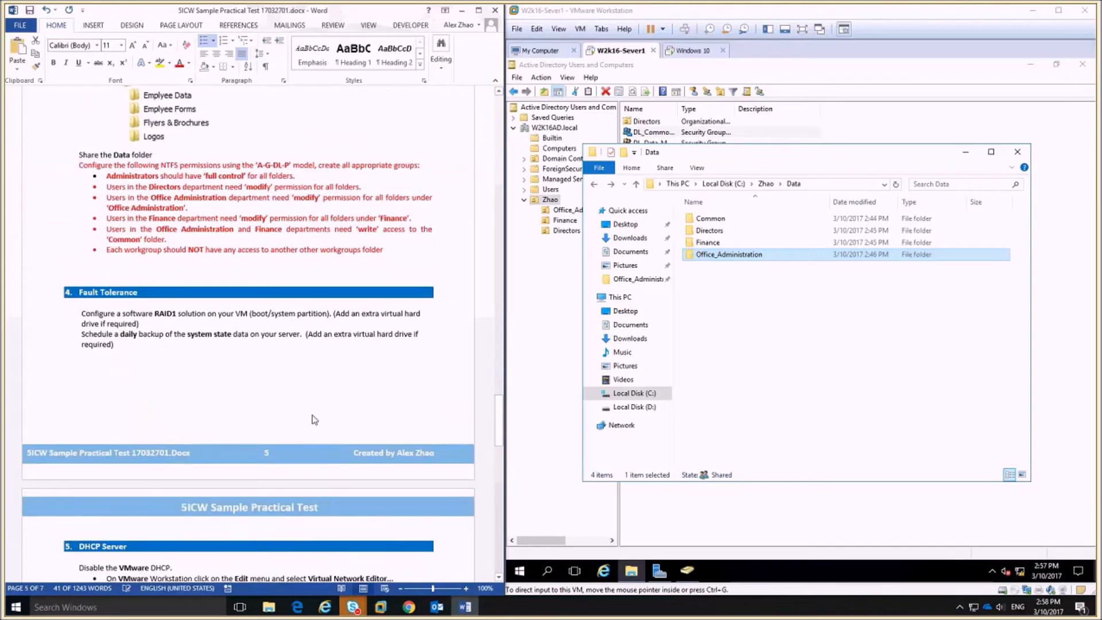
scroll(314, 420, "down", 5)
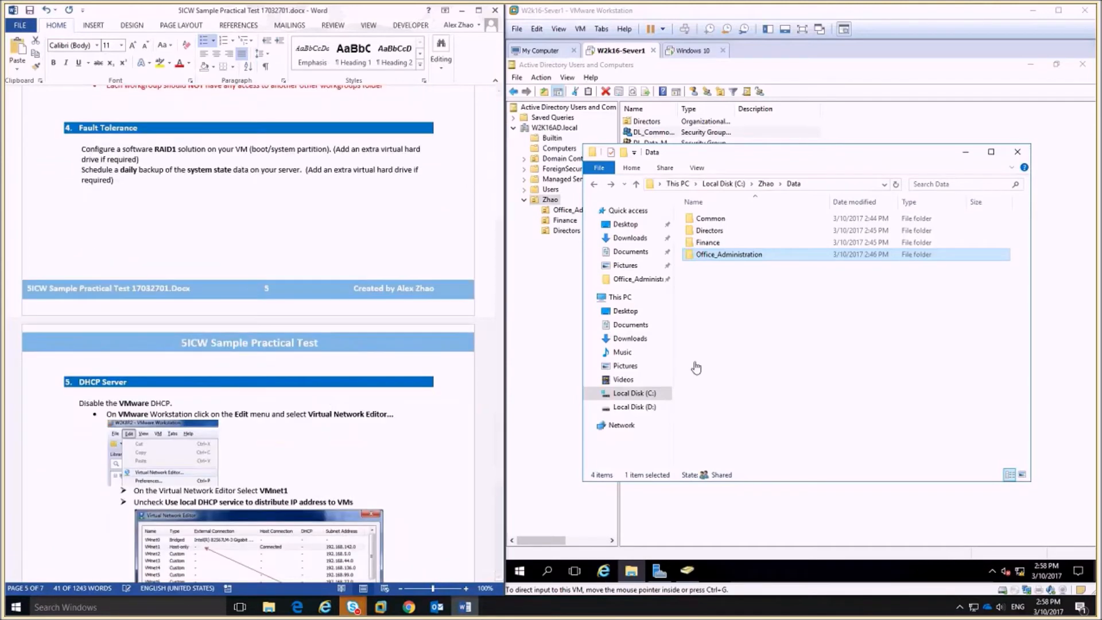
left_click(540, 452)
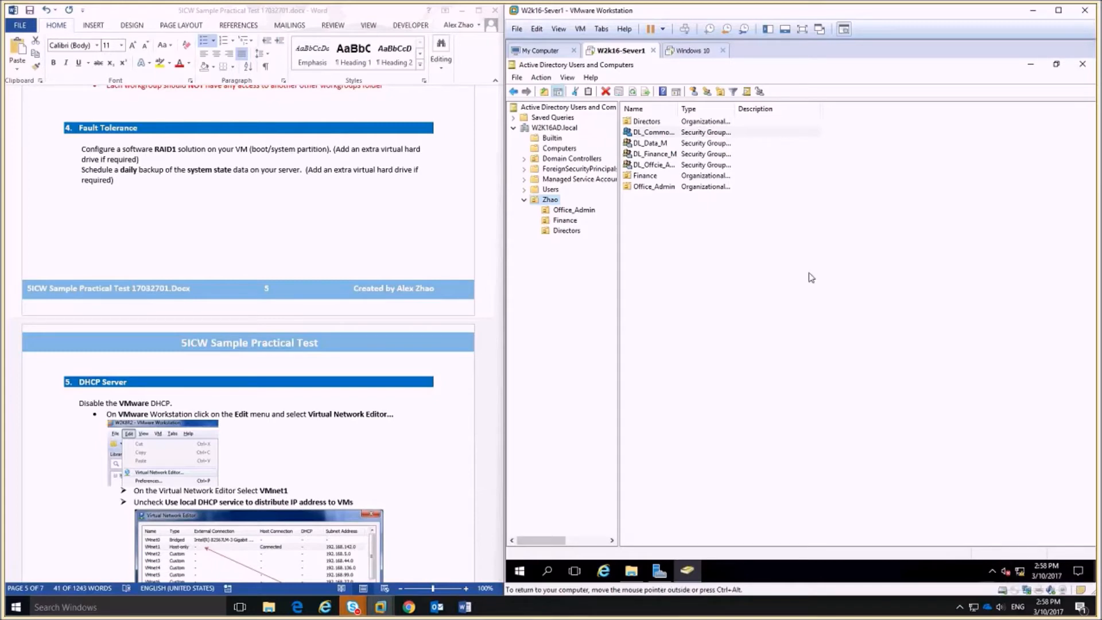
Shut down W2k16-Sever1 from the Start button menu, continuing past the shutdown-reason prompt.
right_click(519, 570)
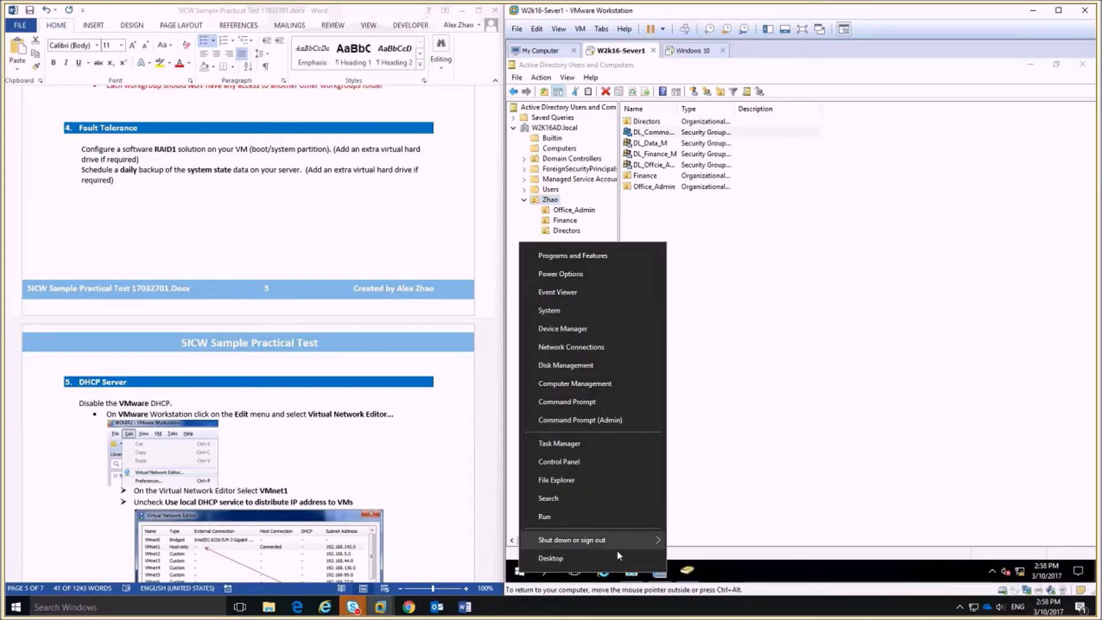
mouse_move(653, 543)
left_click(699, 518)
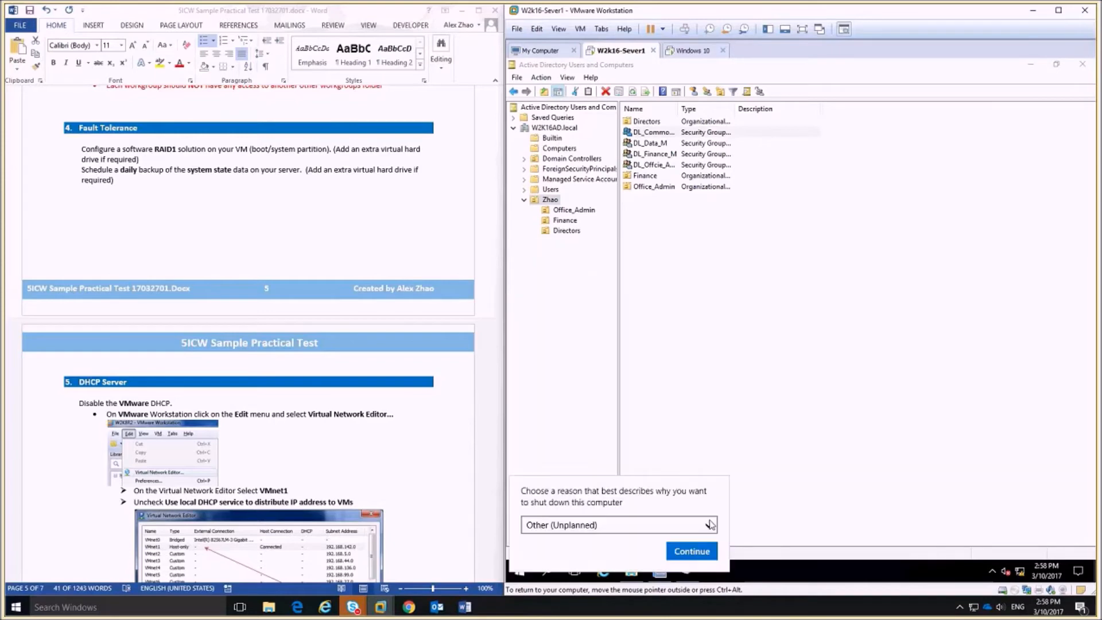
left_click(704, 556)
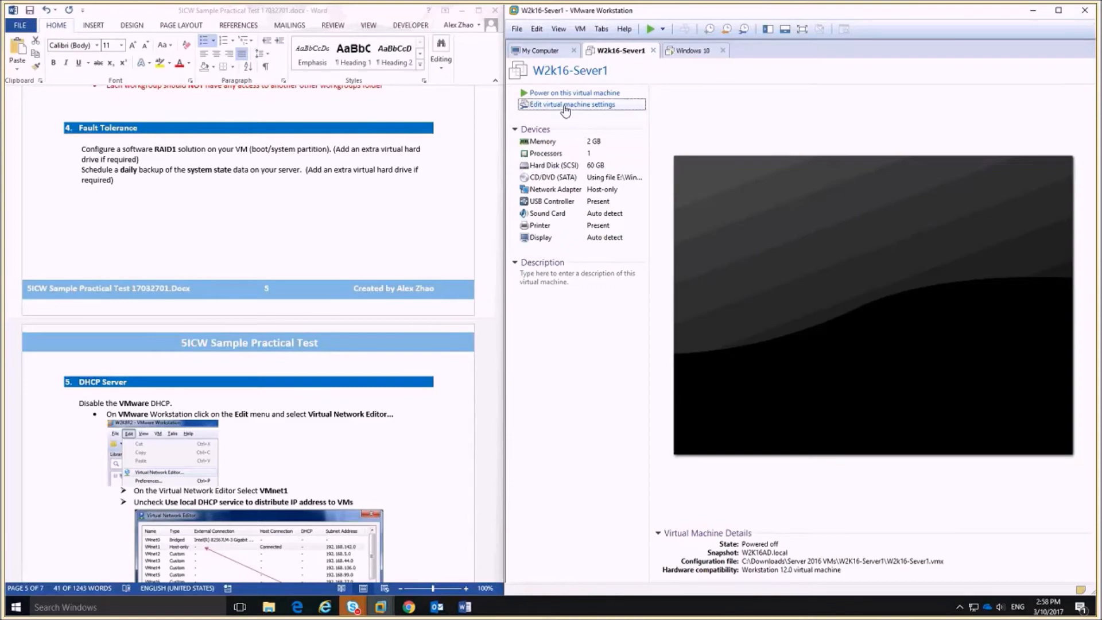
Add a new 60 GB SCSI virtual hard disk stored as a single file.
left_click(566, 106)
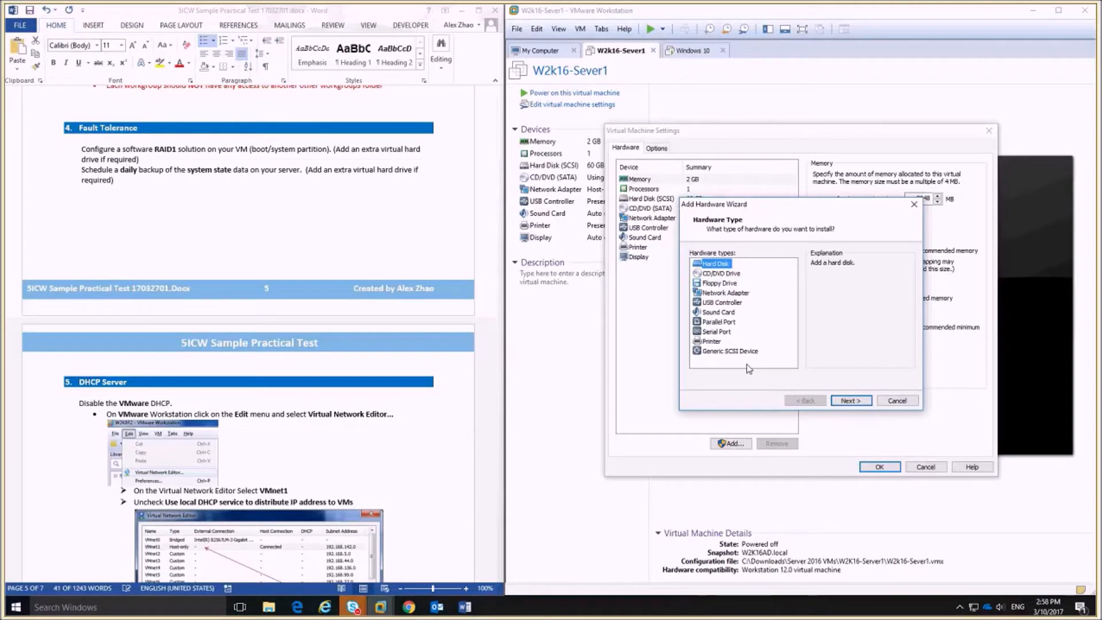
left_click(865, 404)
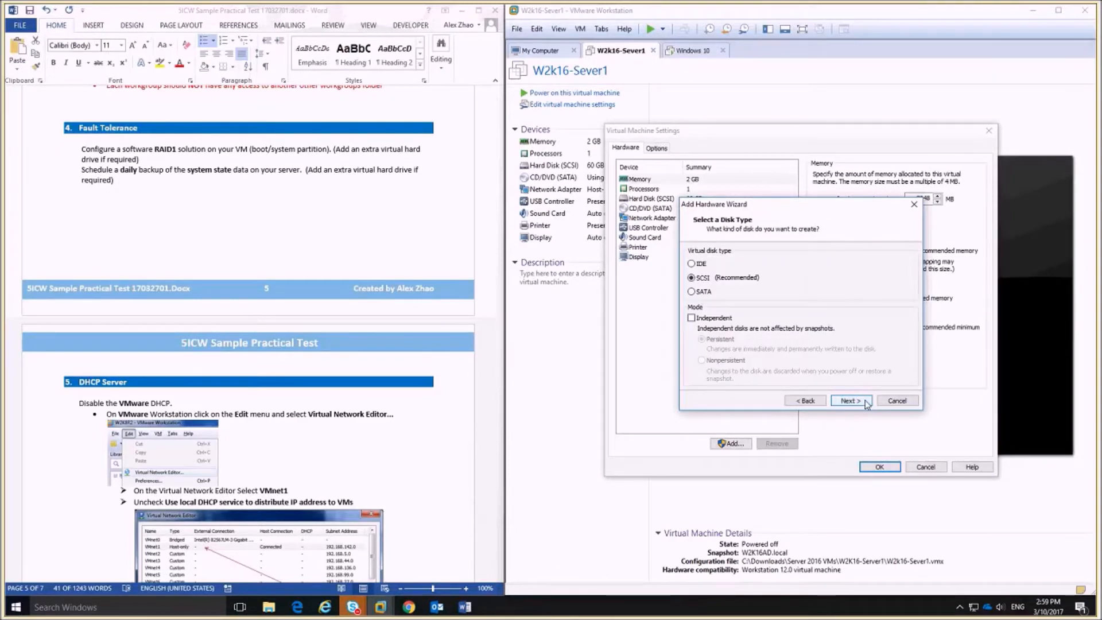
left_click(866, 404)
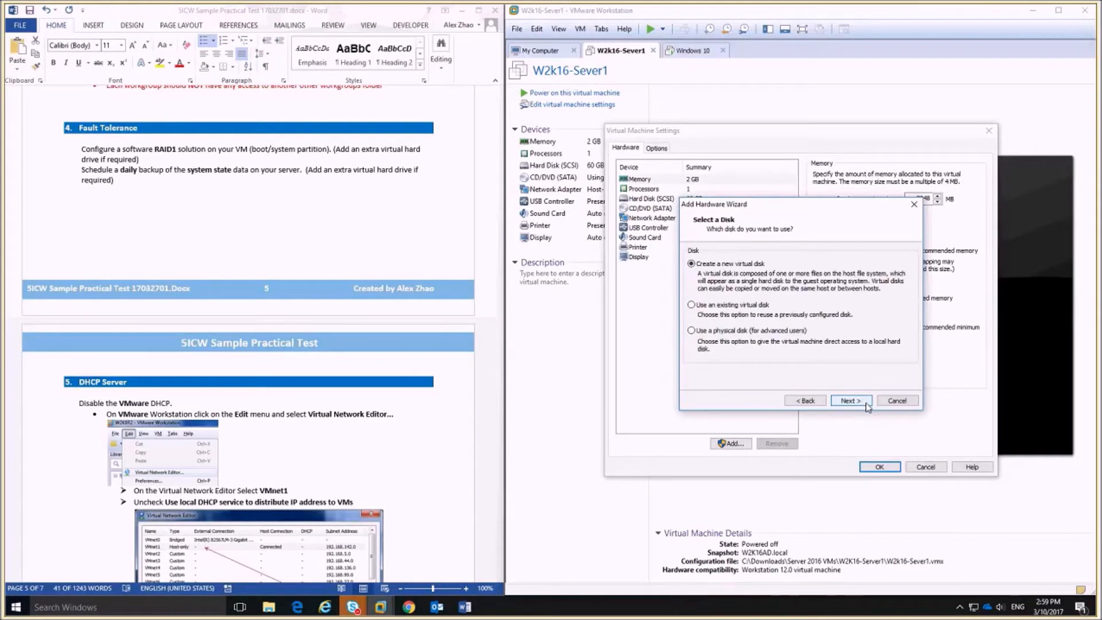
left_click(866, 404)
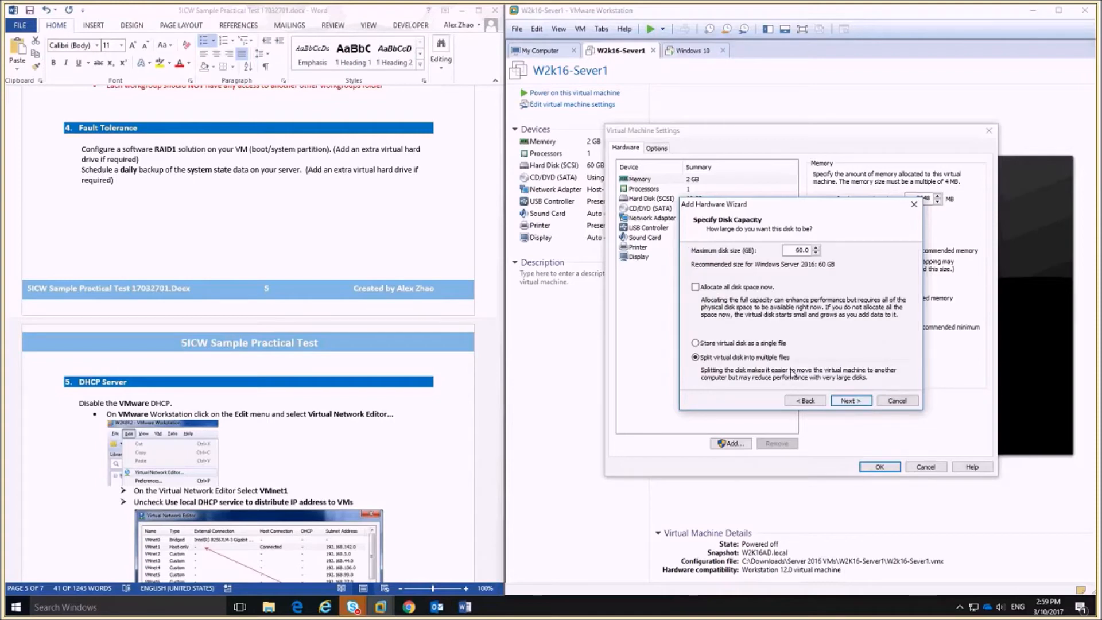
left_click(695, 343)
left_click(849, 400)
Name the new disk file RAID1.vmdk, finish the wizard and save the VM settings.
left_click_drag(769, 290, 763, 290)
left_click(774, 290)
left_click_drag(770, 290, 705, 296)
type("RAID.vmdk")
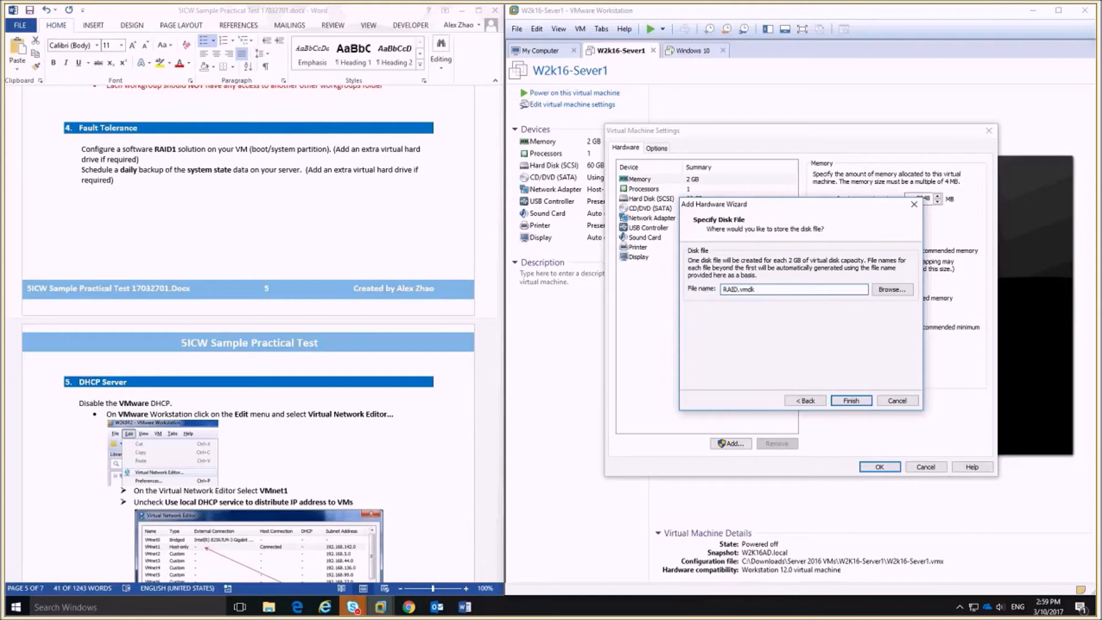
type("1")
key("Return")
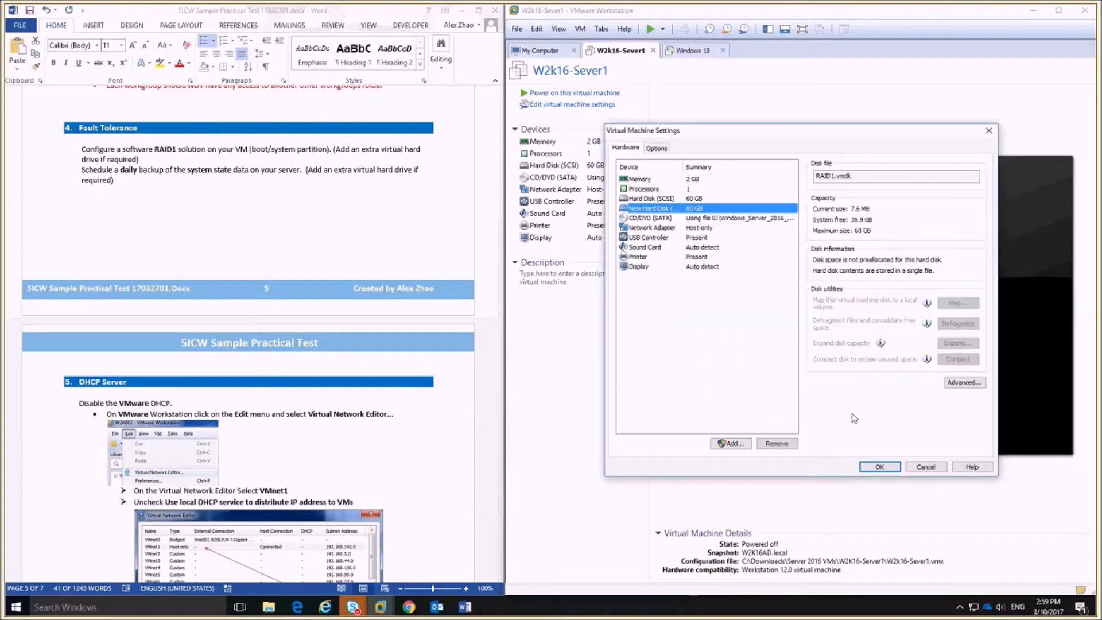
left_click(878, 467)
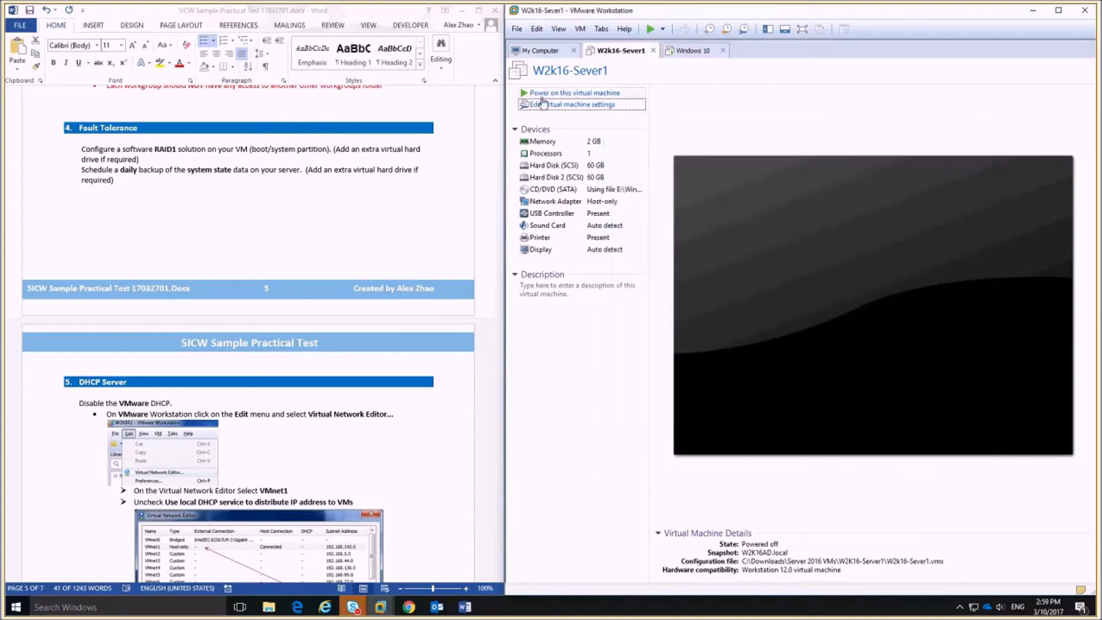
left_click(574, 92)
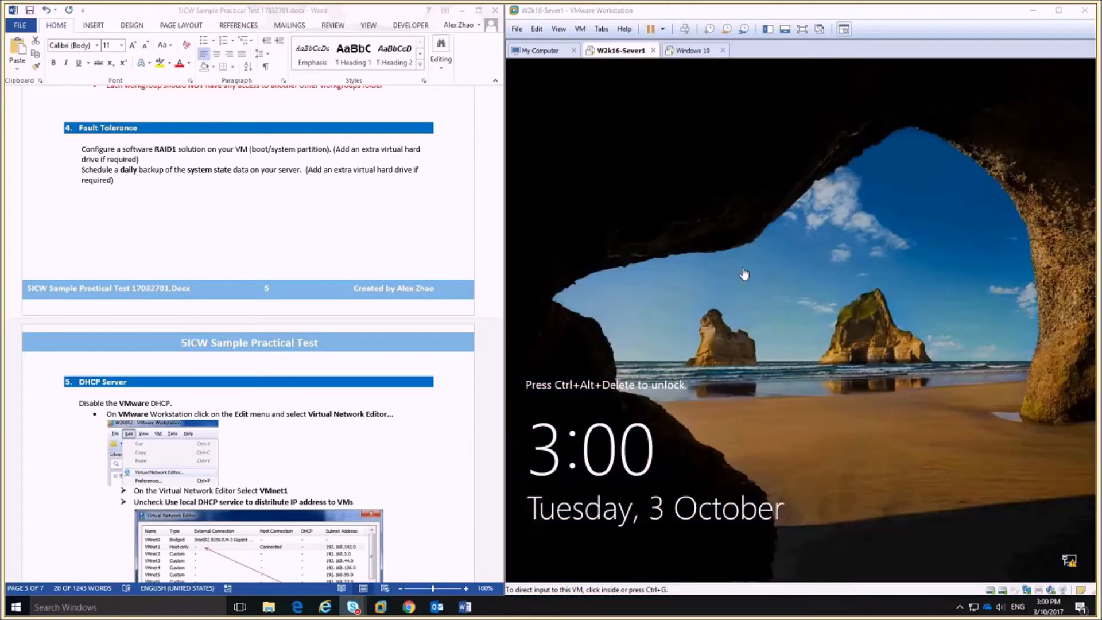
Unlock W2k16-Sever1 with Ctrl+Alt+Insert and sign in with the administrator password.
left_click(744, 276)
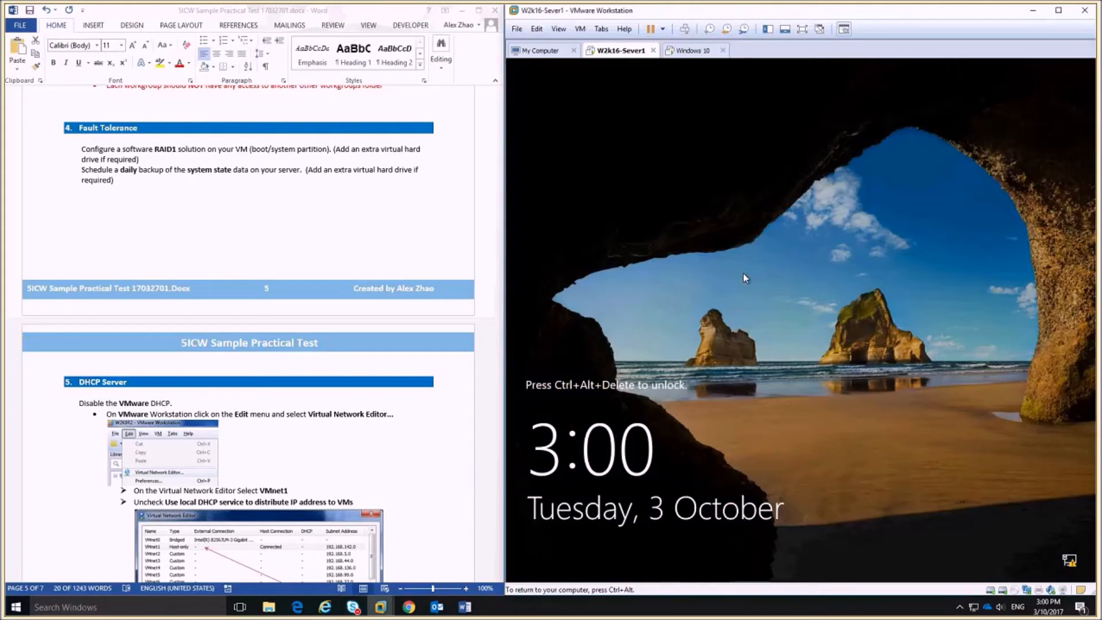
key("ctrl+alt+Insert")
type("****")
key("Return")
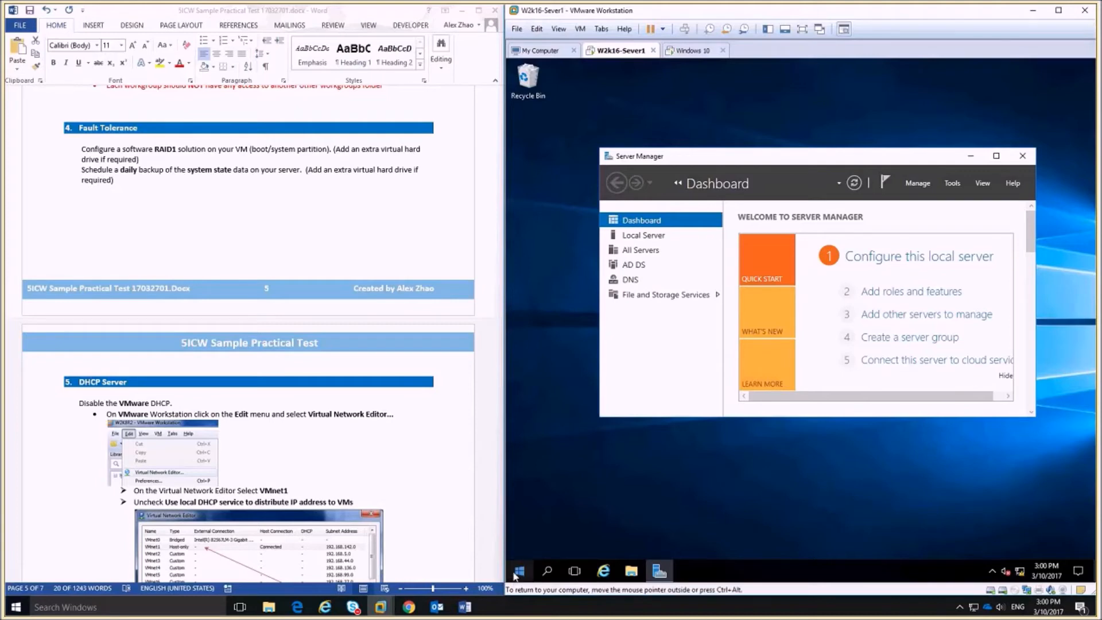
Open Disk Management on the server from the Win+X quick-access menu.
right_click(518, 572)
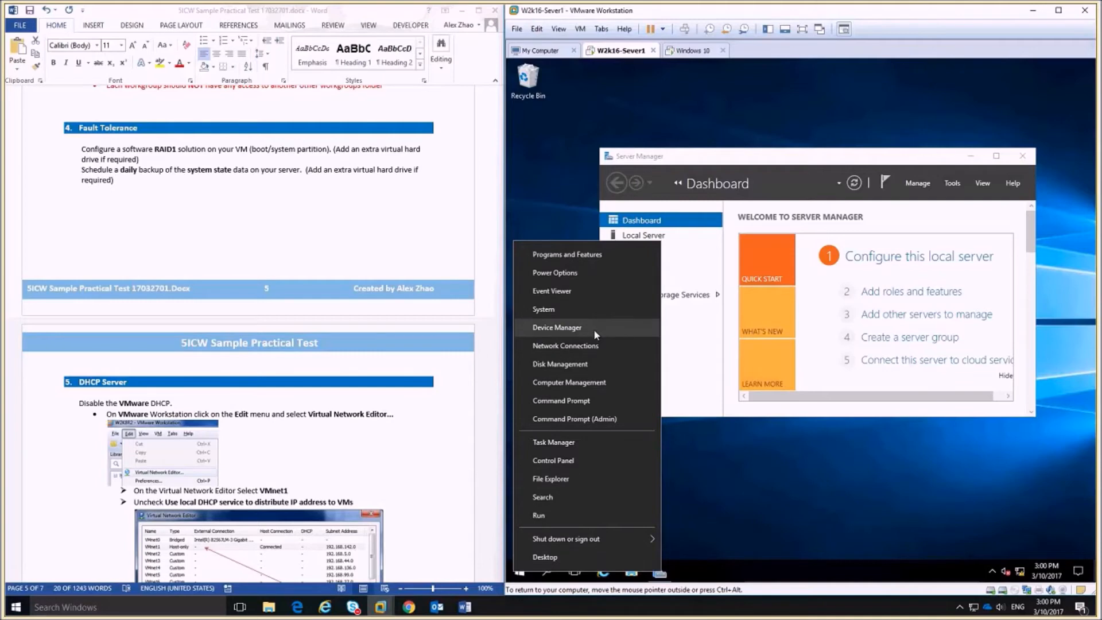
left_click(594, 363)
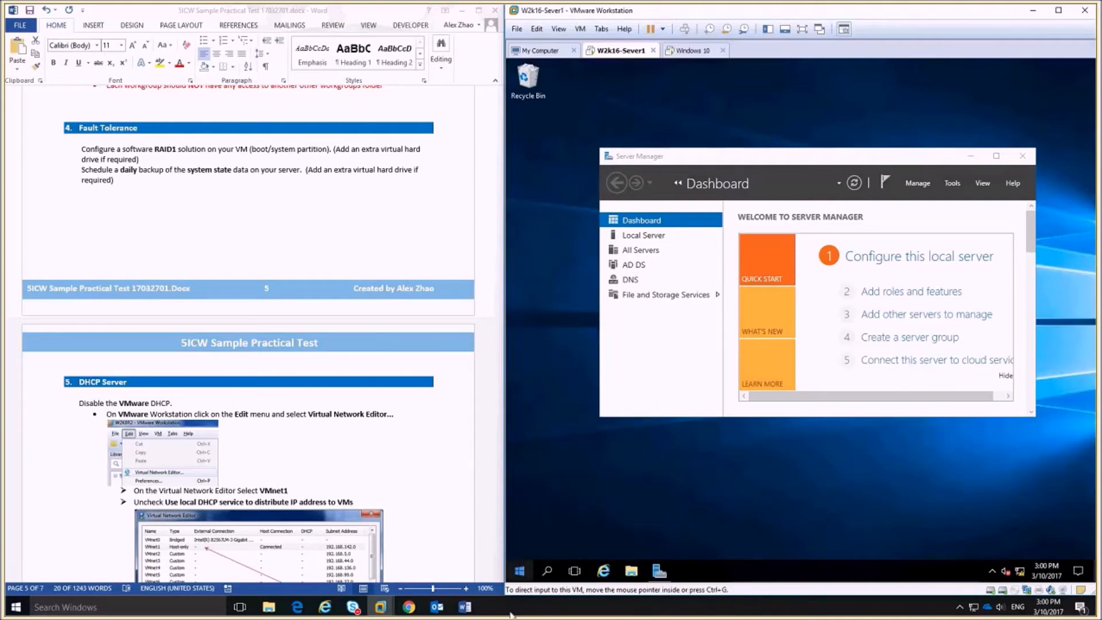
right_click(519, 571)
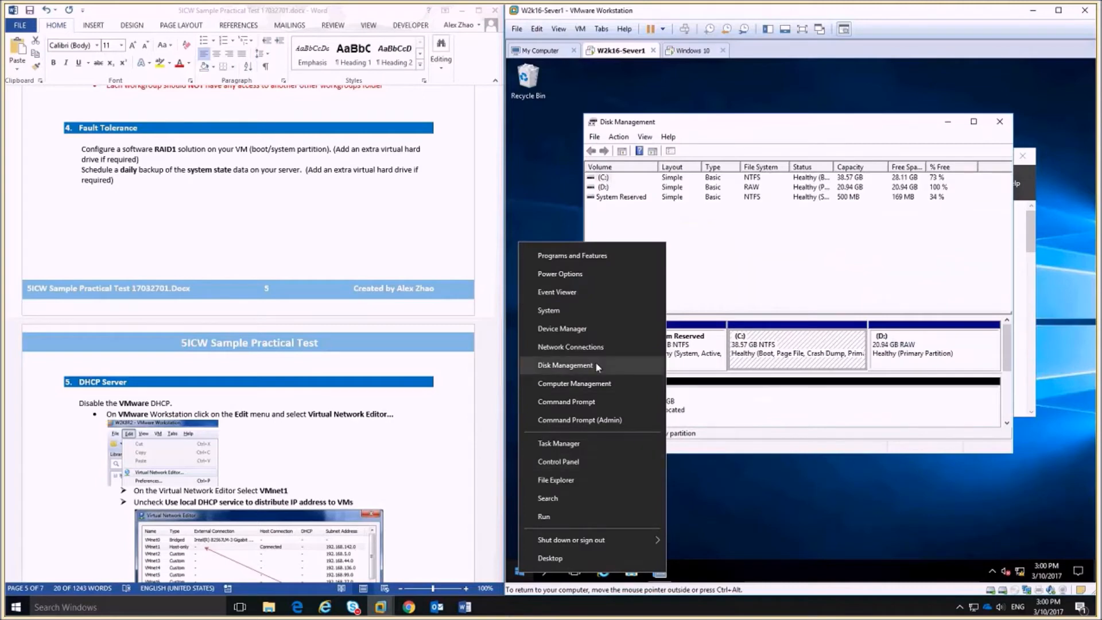
left_click(861, 251)
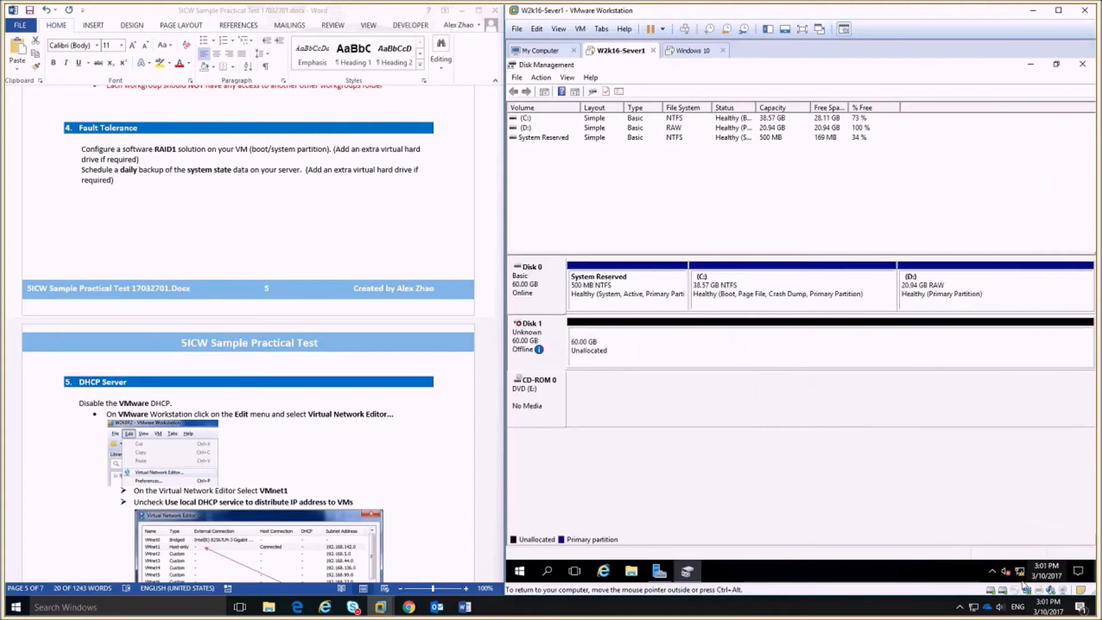
Set Disk 1 online, then initialize it as an MBR disk.
right_click(527, 335)
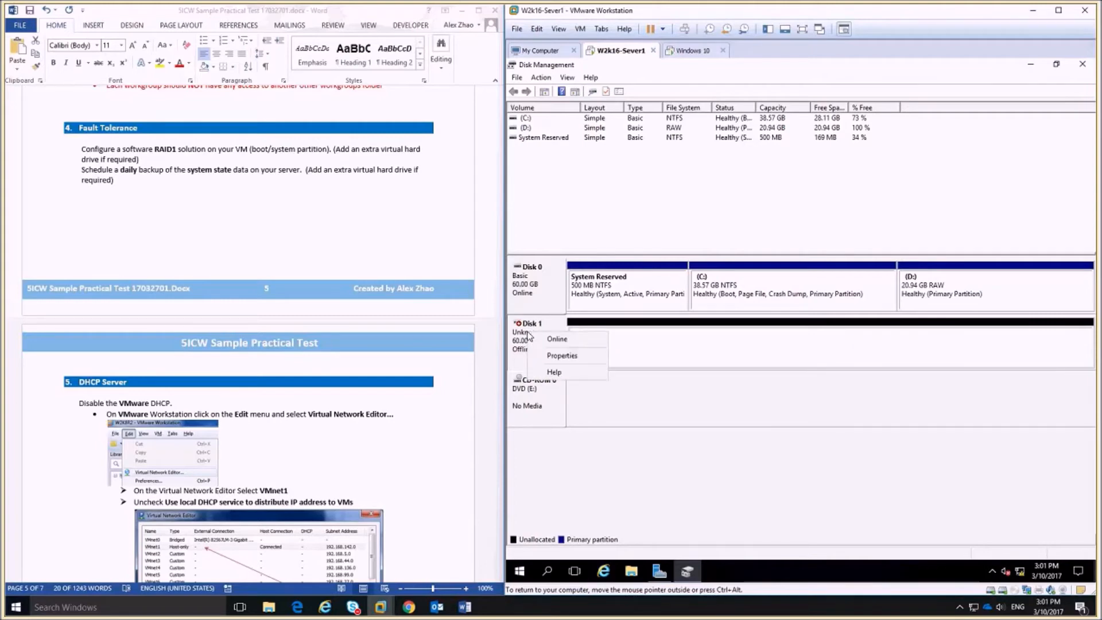
left_click(554, 339)
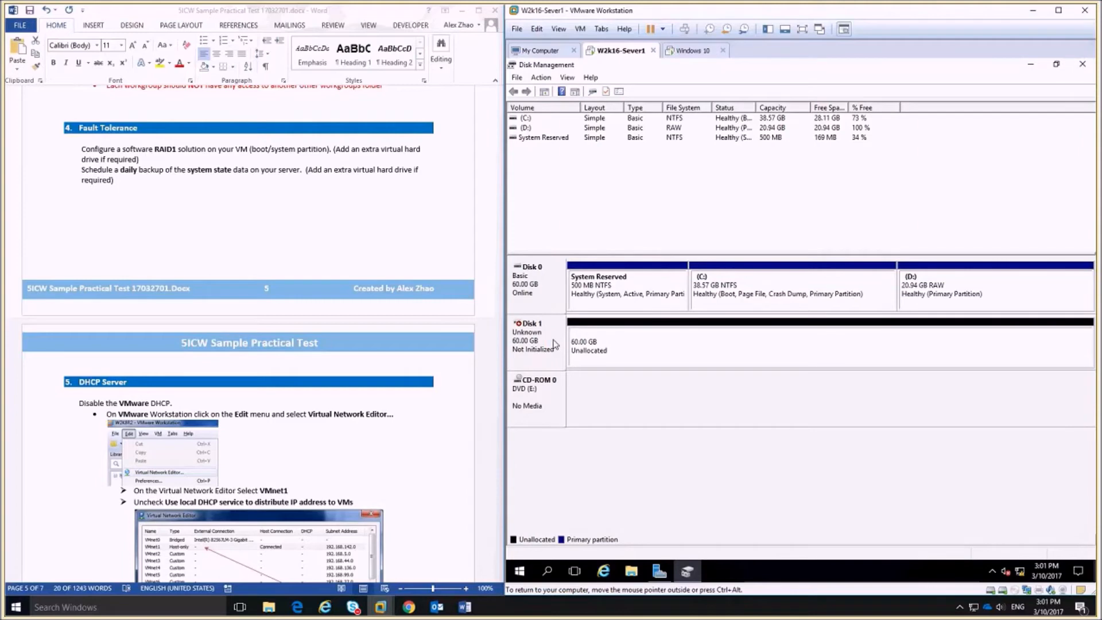
right_click(548, 341)
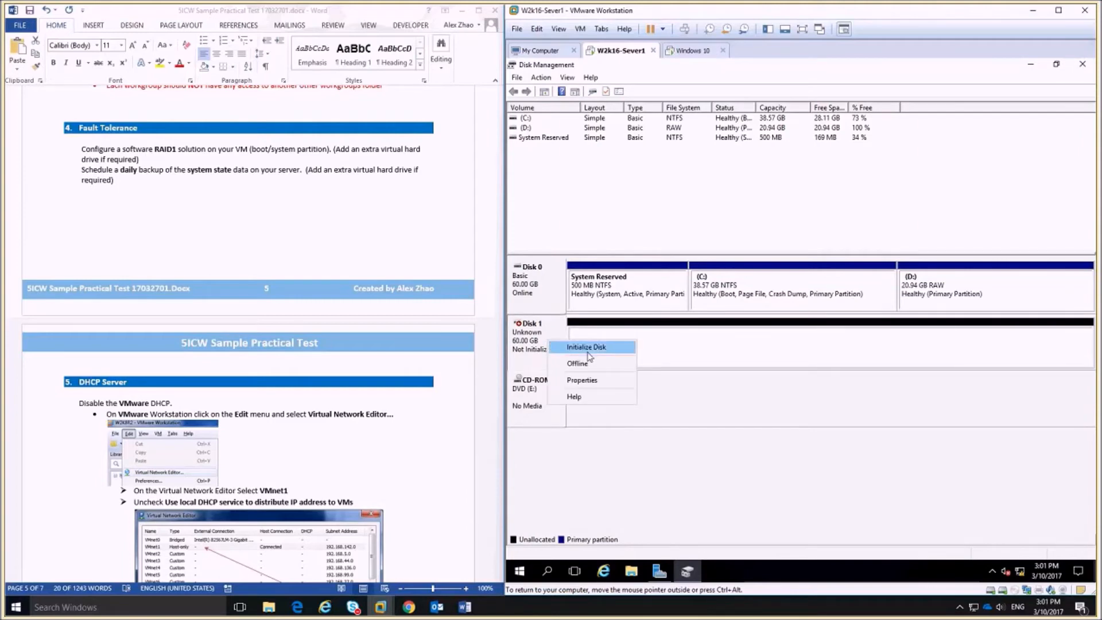
left_click(596, 349)
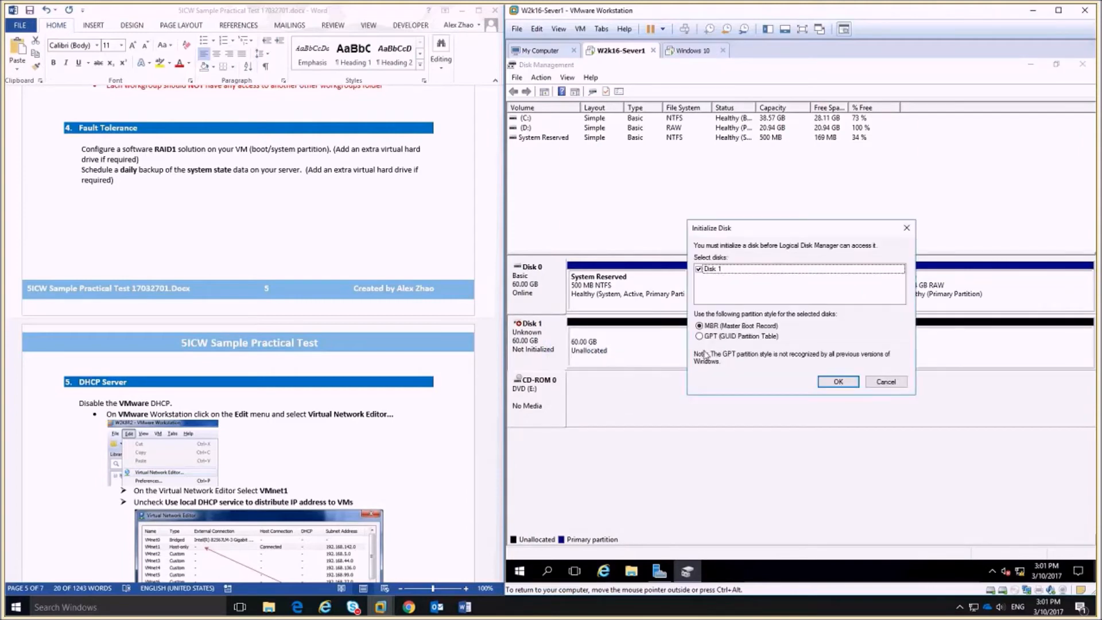
left_click(838, 382)
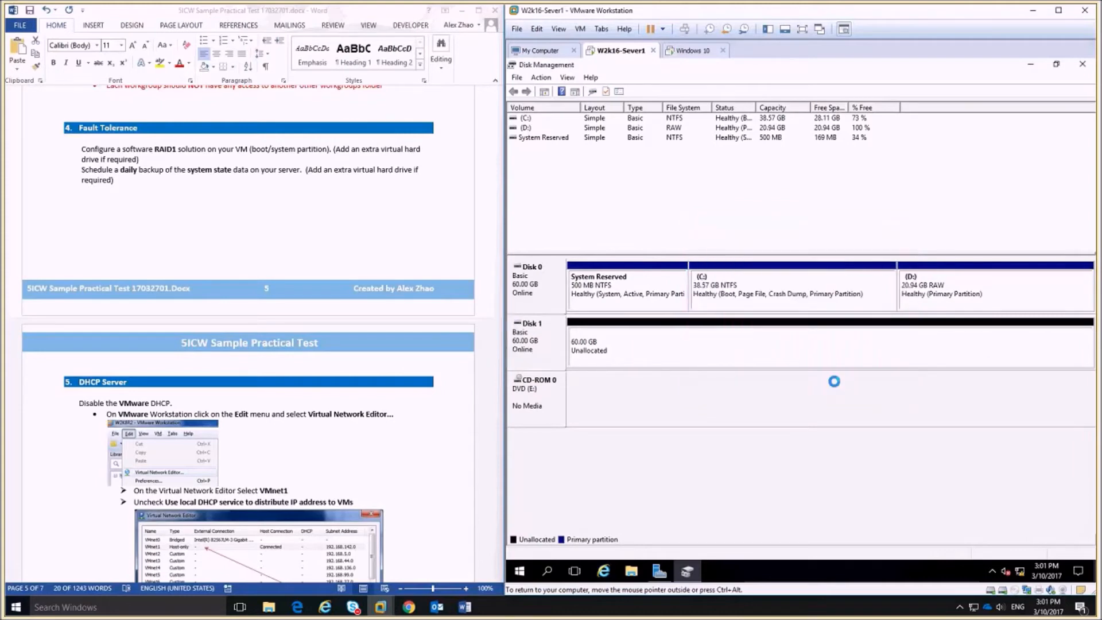
Run Convert to Dynamic Disk on Disk 1 with both Disk 0 and Disk 1 ticked, confirming every prompt.
right_click(548, 347)
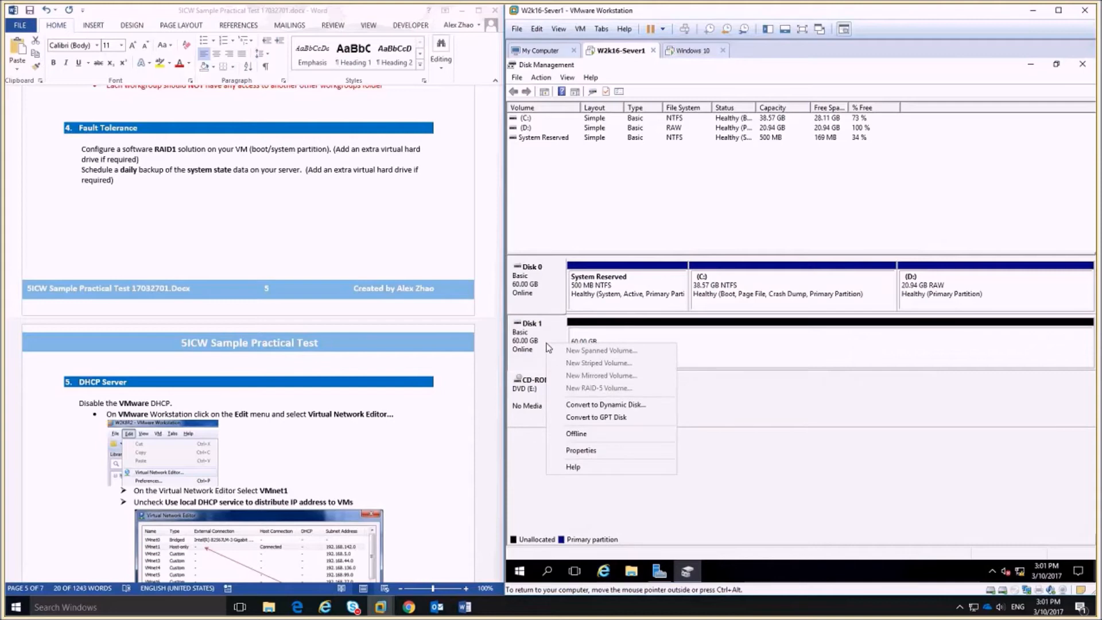
left_click(609, 404)
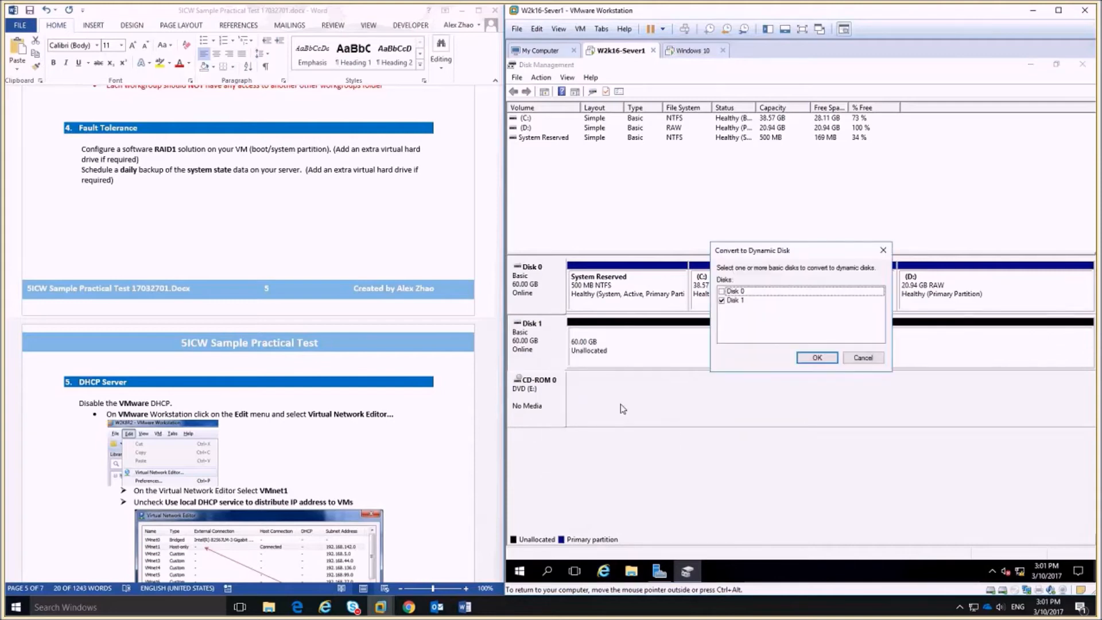
left_click(722, 291)
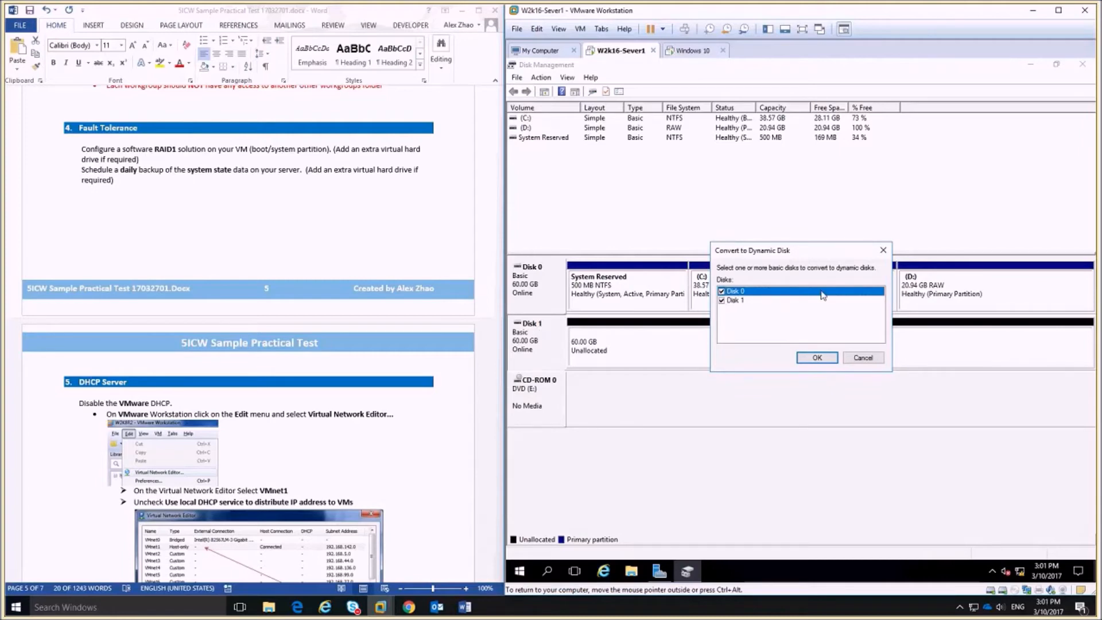
left_click(821, 358)
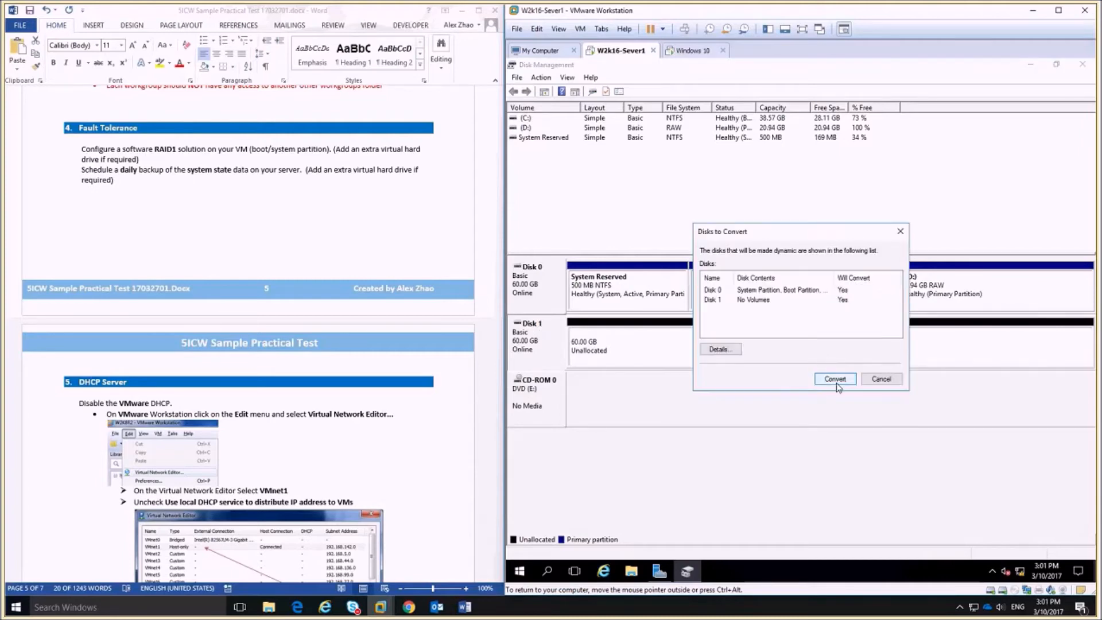
left_click(836, 379)
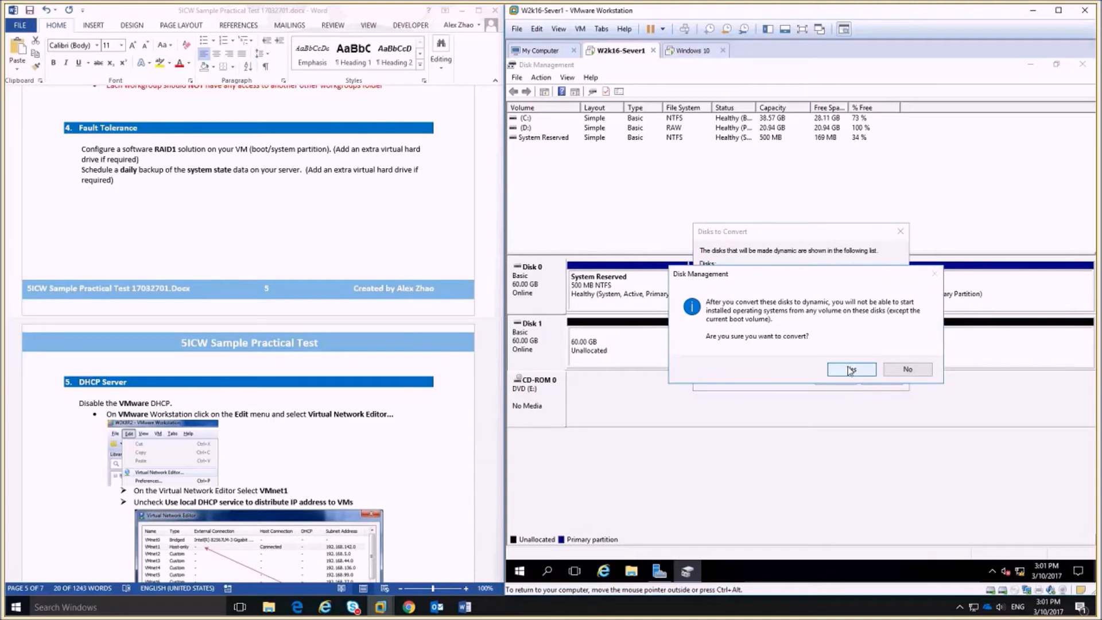
left_click(851, 370)
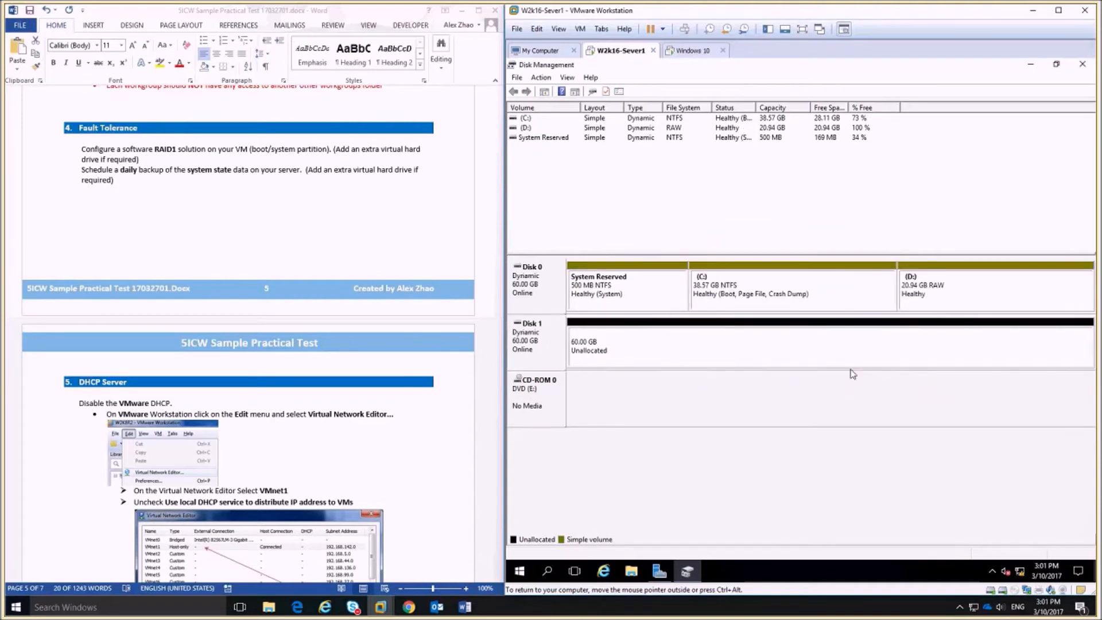
left_click(630, 296)
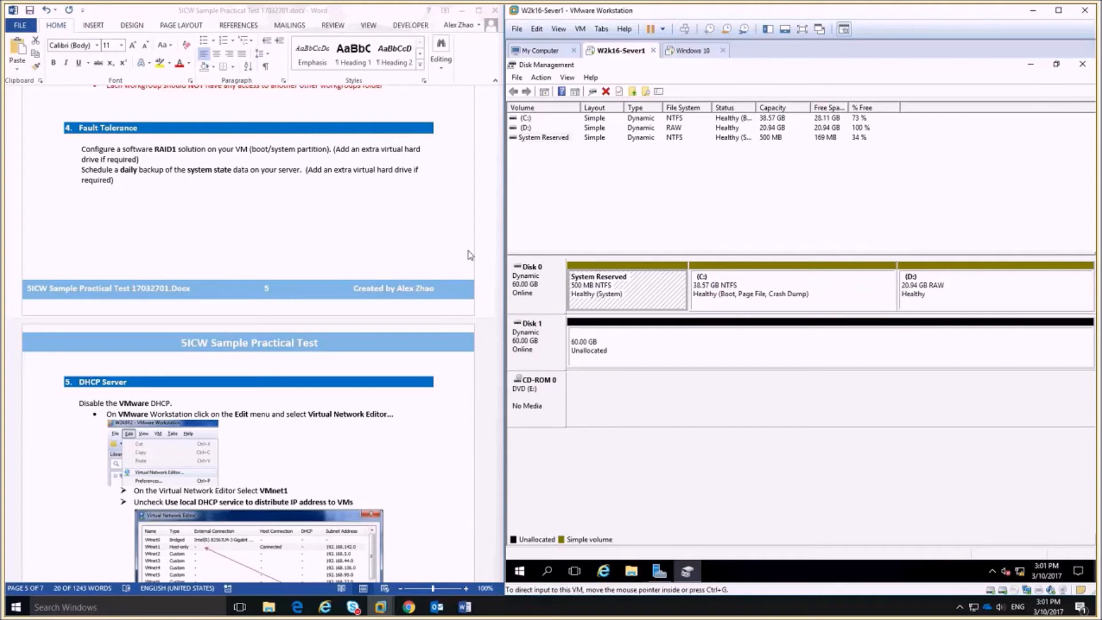
Mirror the System Reserved partition onto Disk 1.
right_click(613, 285)
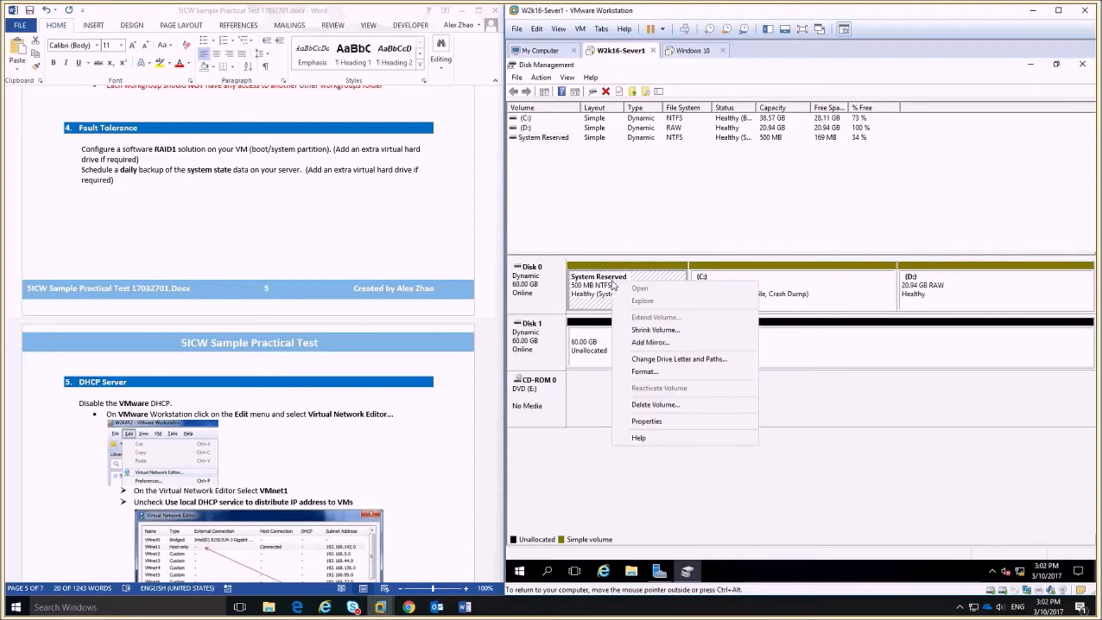
left_click(669, 345)
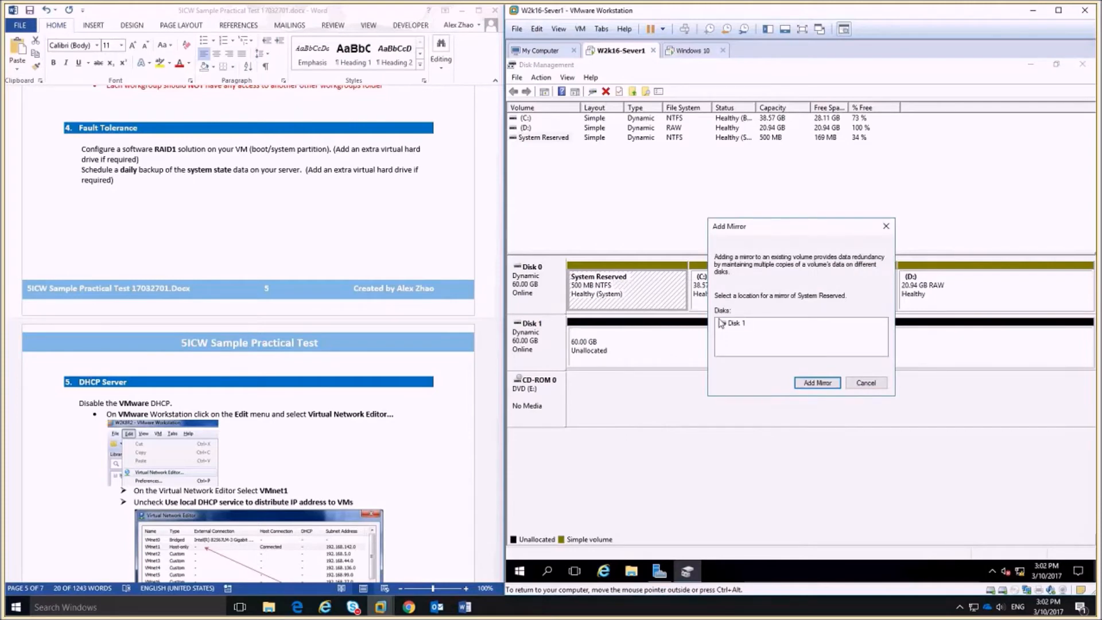
left_click(817, 382)
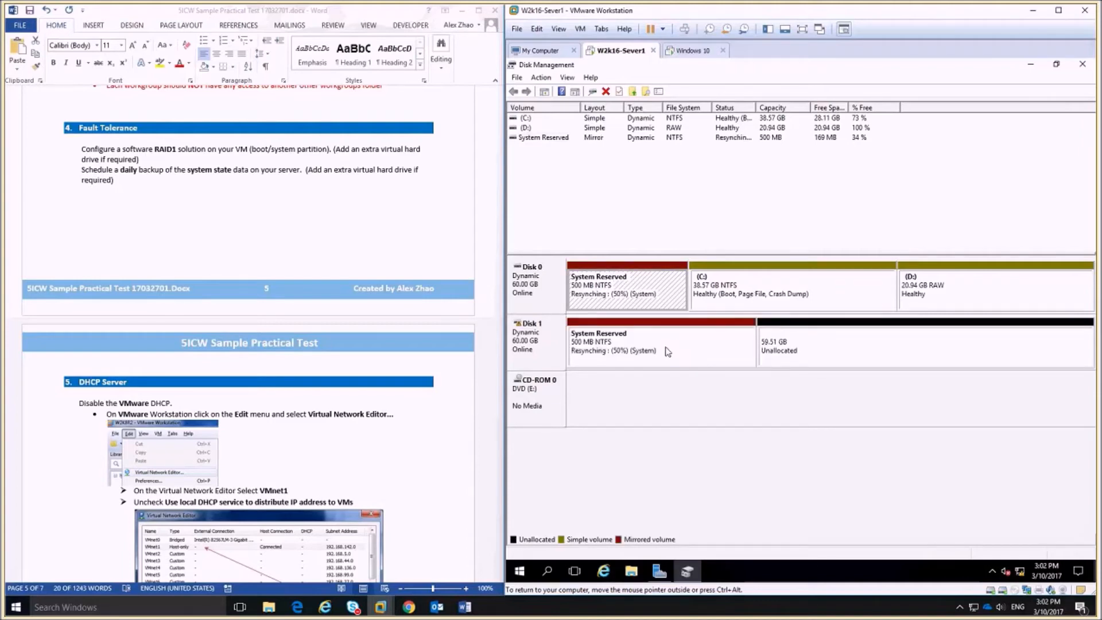
Add a mirror of the C: volume on Disk 1.
left_click(776, 283)
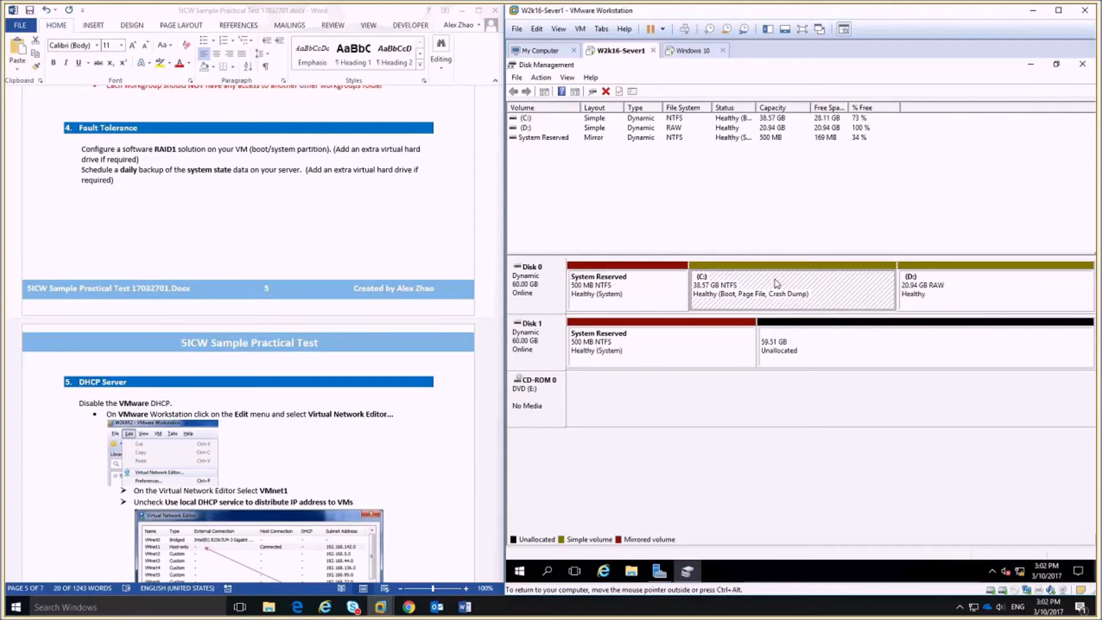
right_click(777, 283)
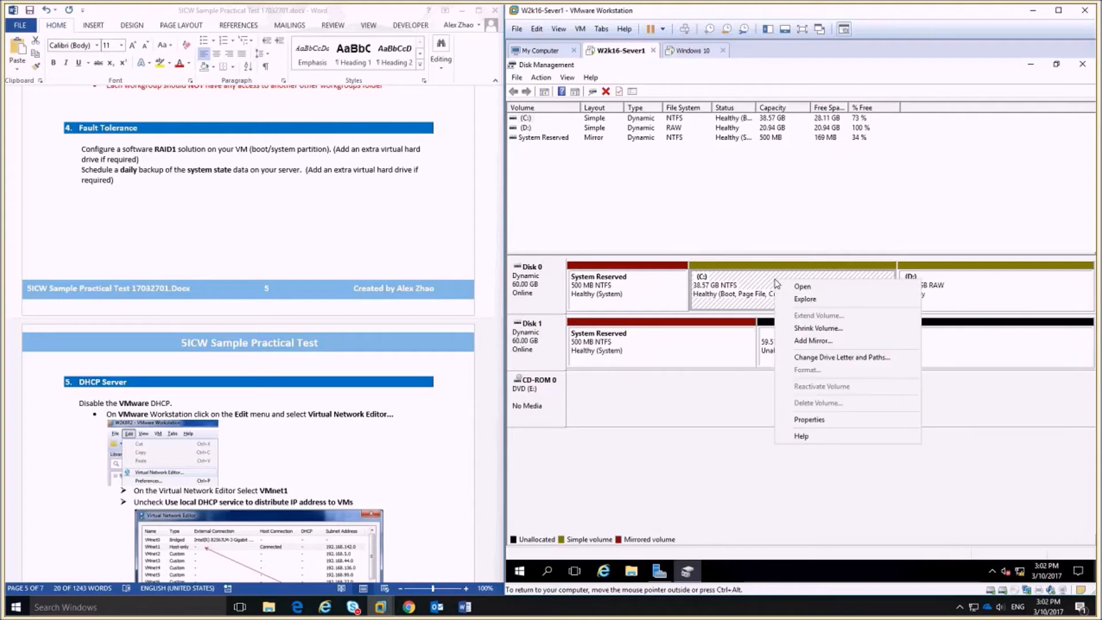
left_click(818, 342)
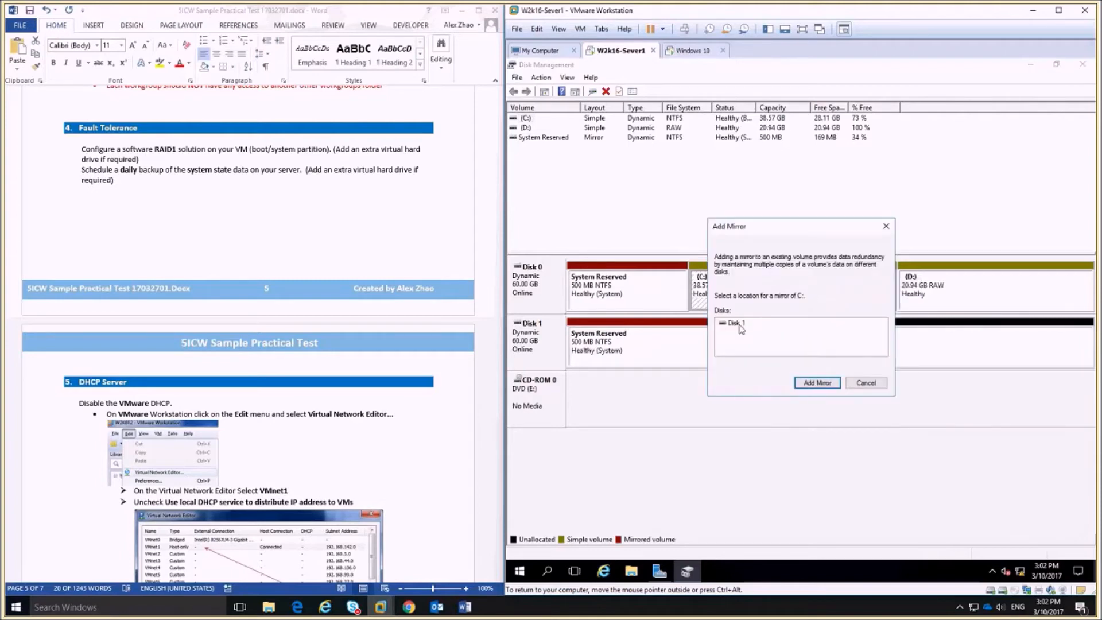
left_click(817, 382)
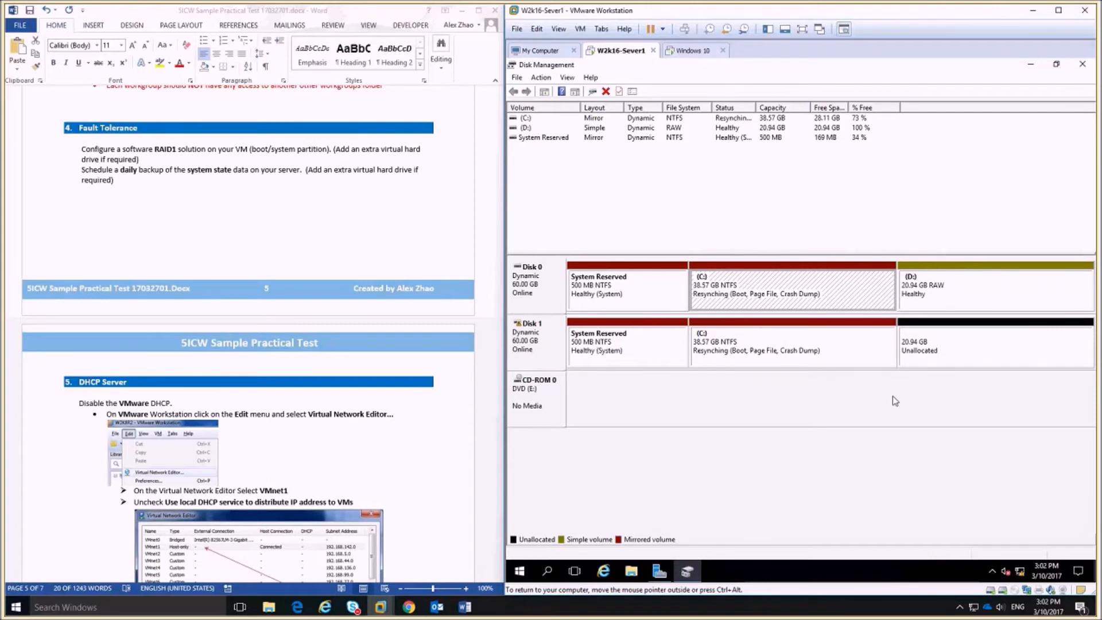
left_click(979, 343)
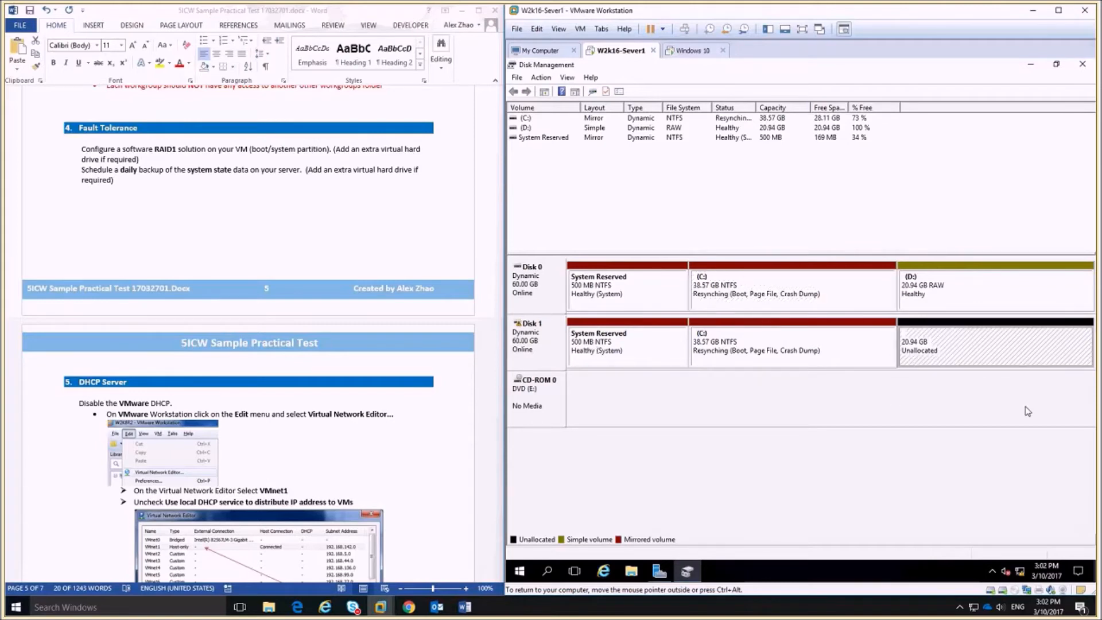
Create a full-size 20.94 GB NTFS simple volume on Disk 1 as F:, labelled 'Backups'.
right_click(998, 348)
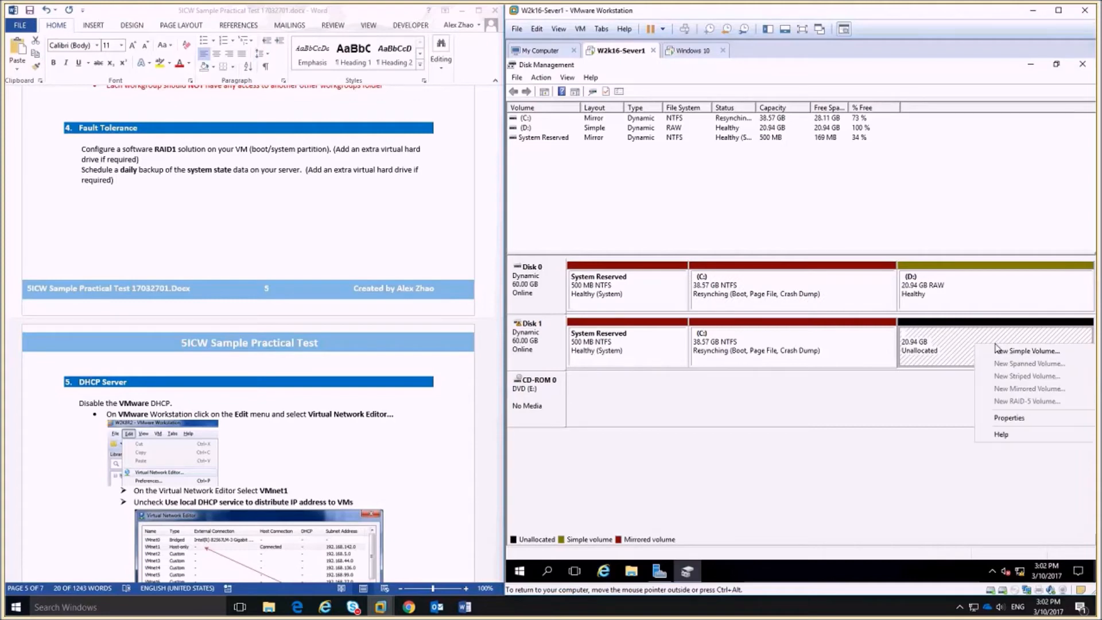
left_click(1036, 352)
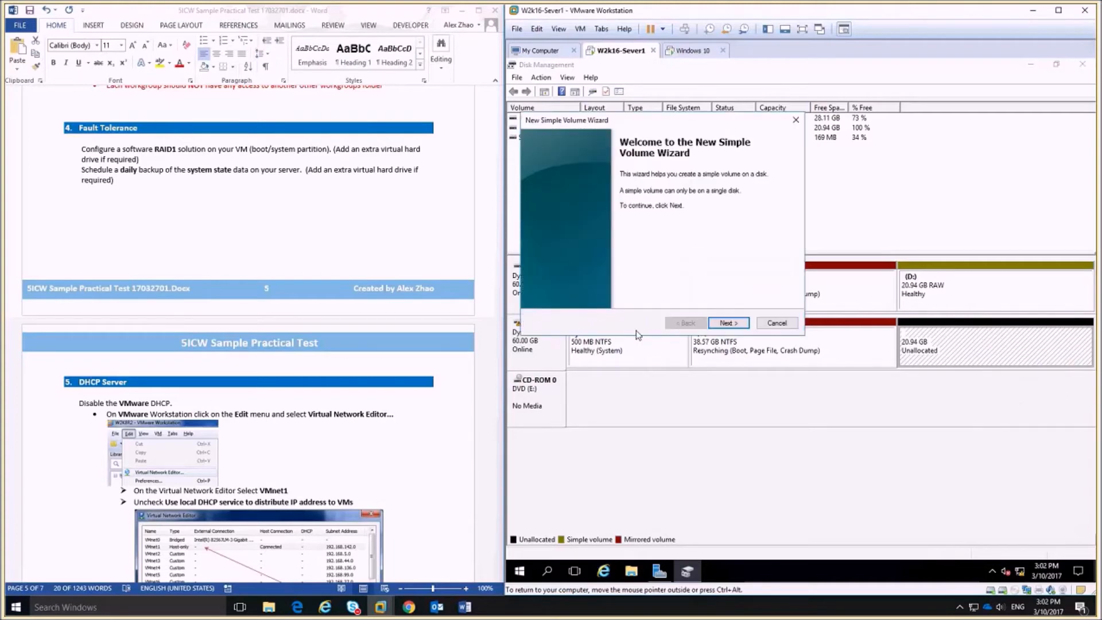
left_click(725, 324)
left_click(725, 325)
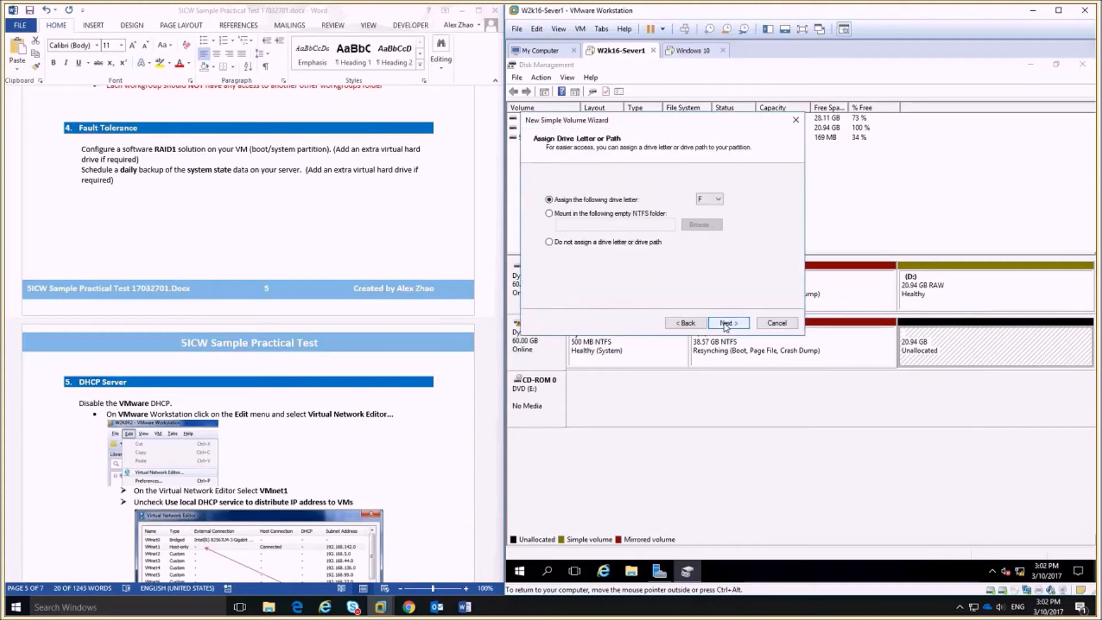
left_click(726, 324)
left_click(726, 325)
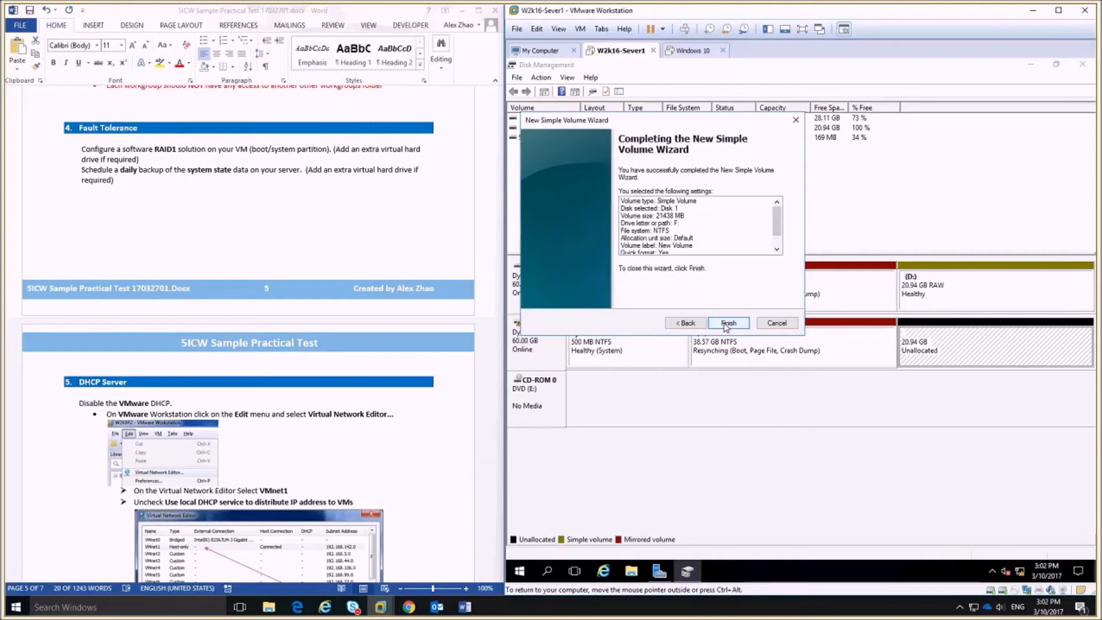
left_click(686, 323)
left_click_drag(676, 256, 547, 259)
type("Back")
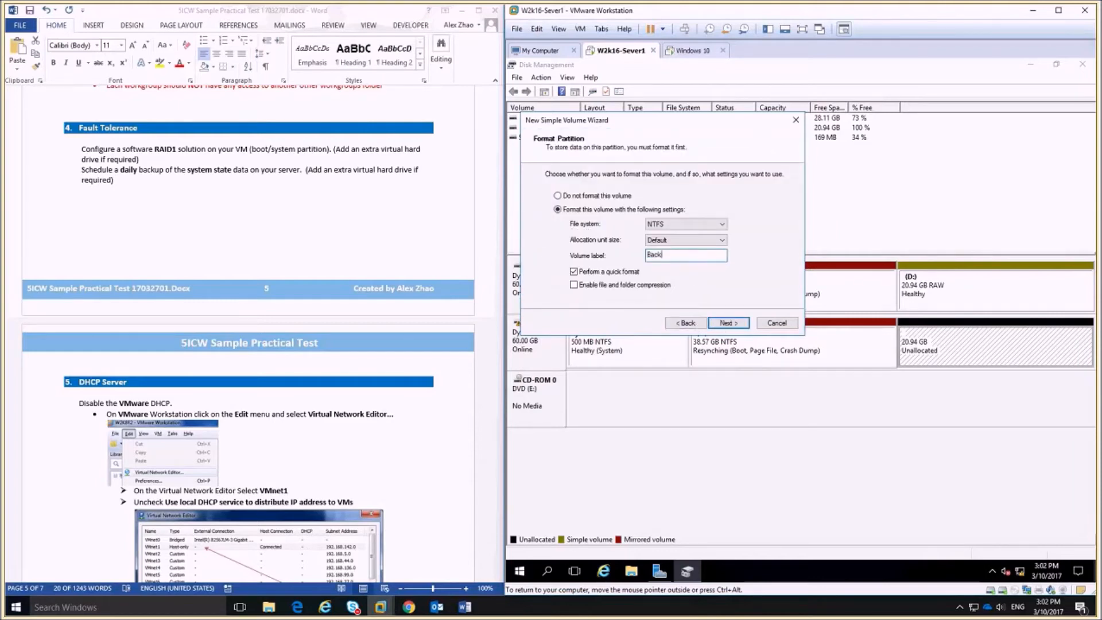
type("ups")
left_click(726, 324)
left_click(726, 323)
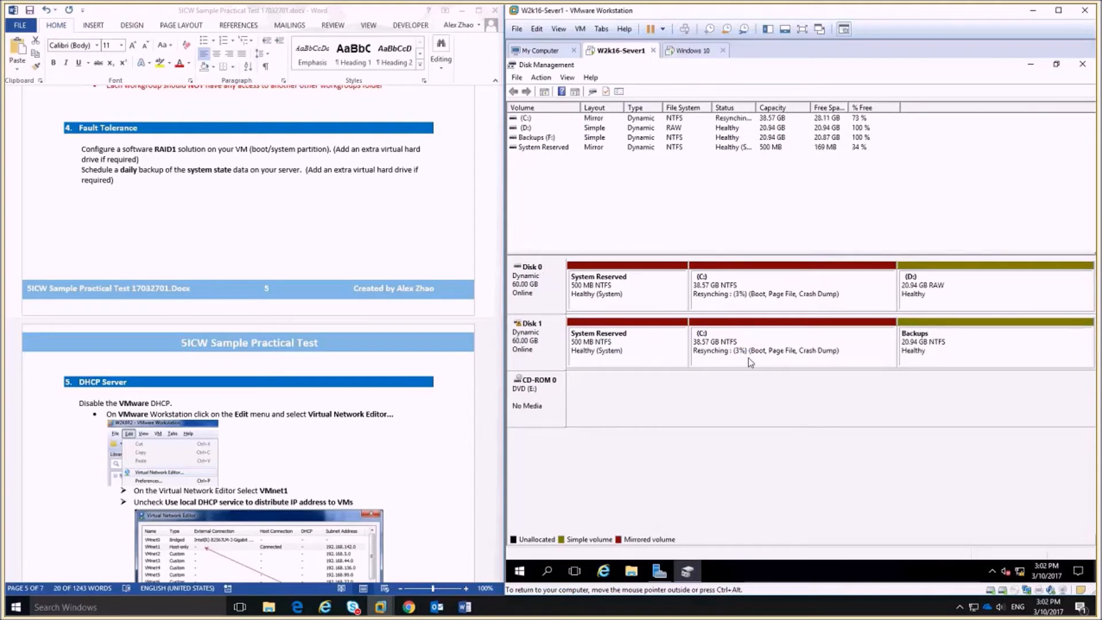
left_click(755, 299)
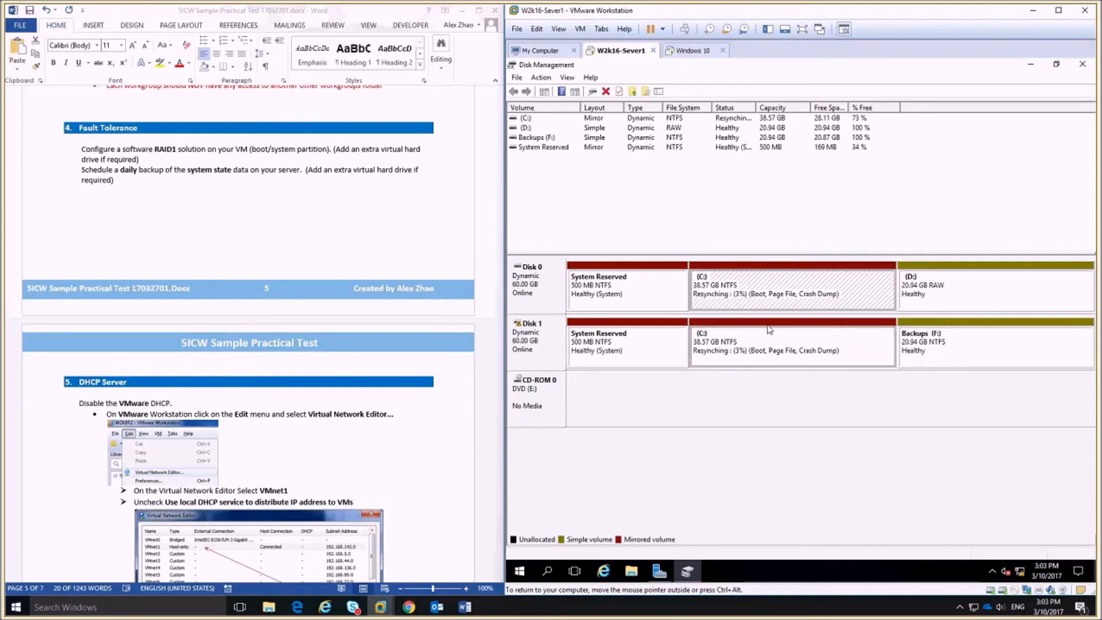
left_click(769, 330)
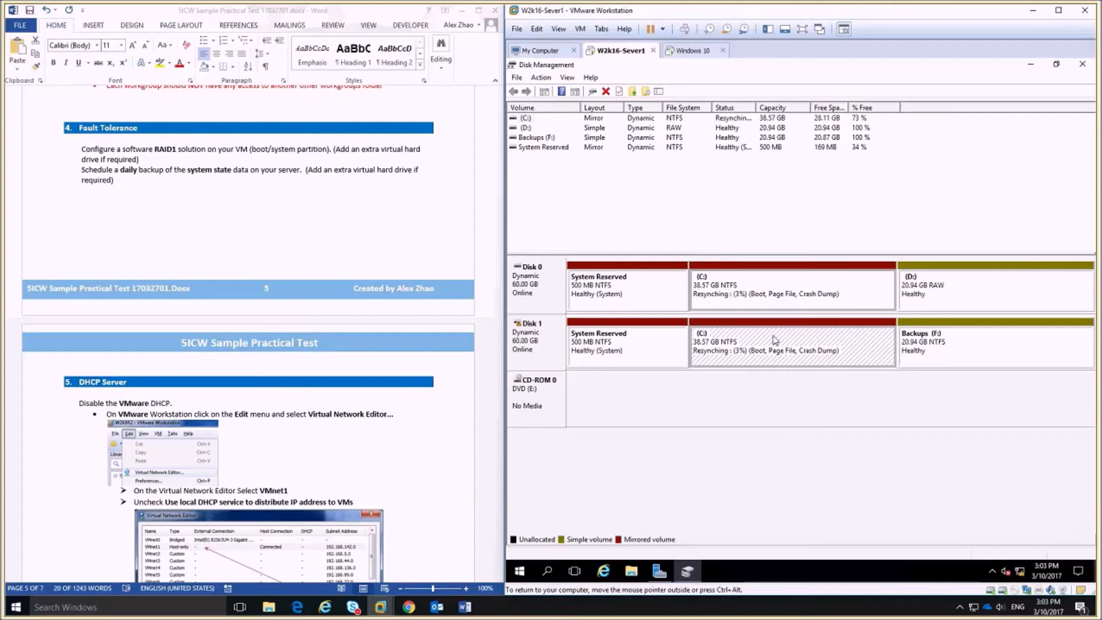
Remove the C: mirror copy from Disk 1, leaving 38.57 GB unallocated.
right_click(748, 340)
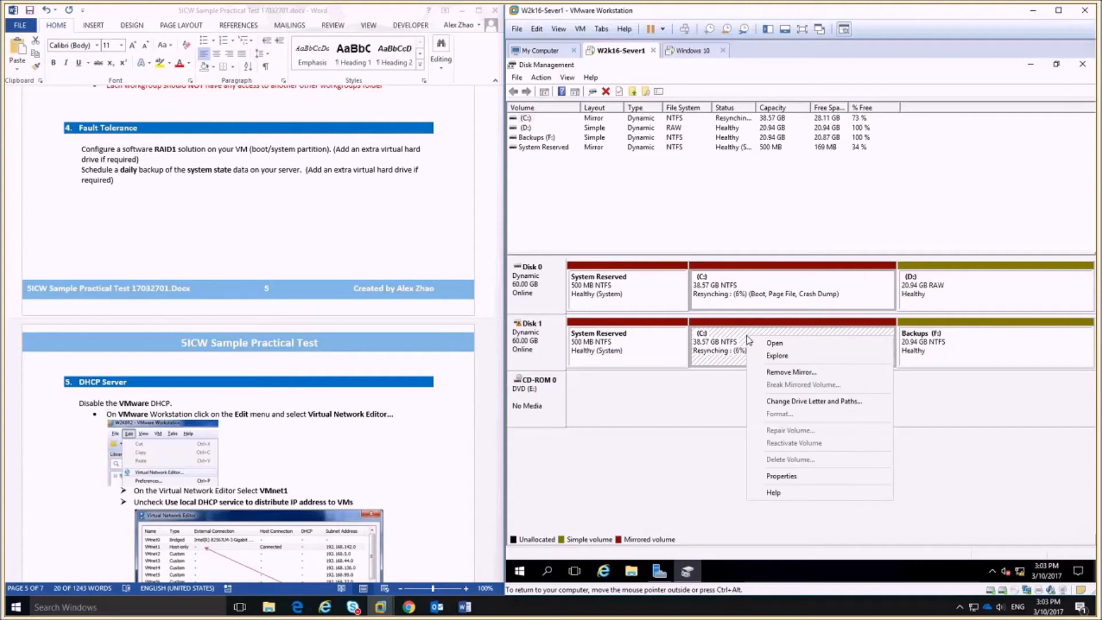
left_click(790, 372)
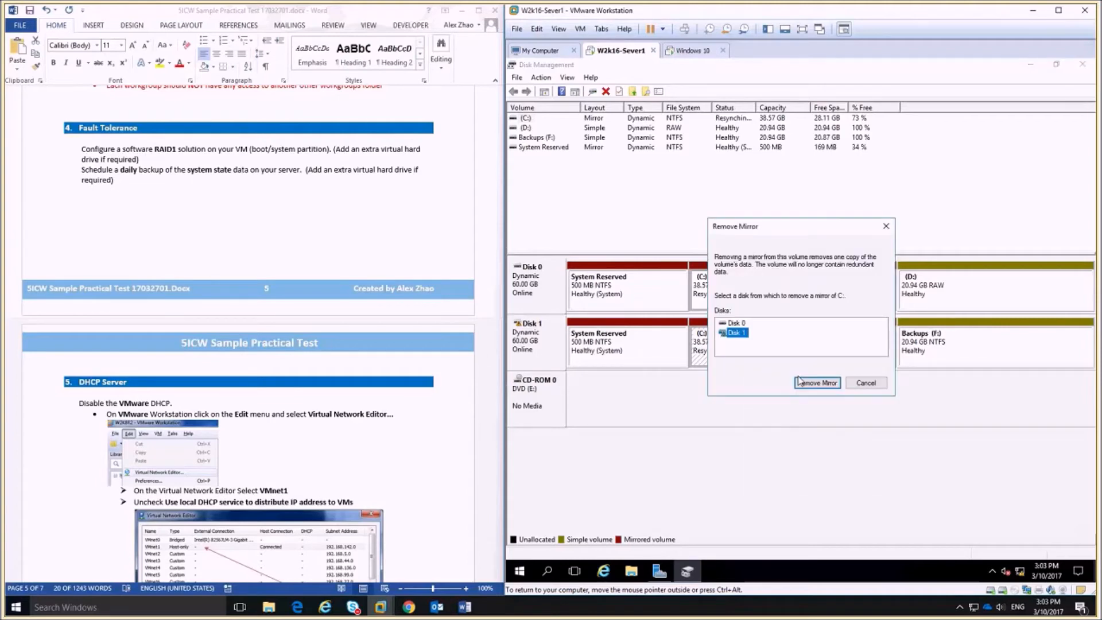
left_click(812, 382)
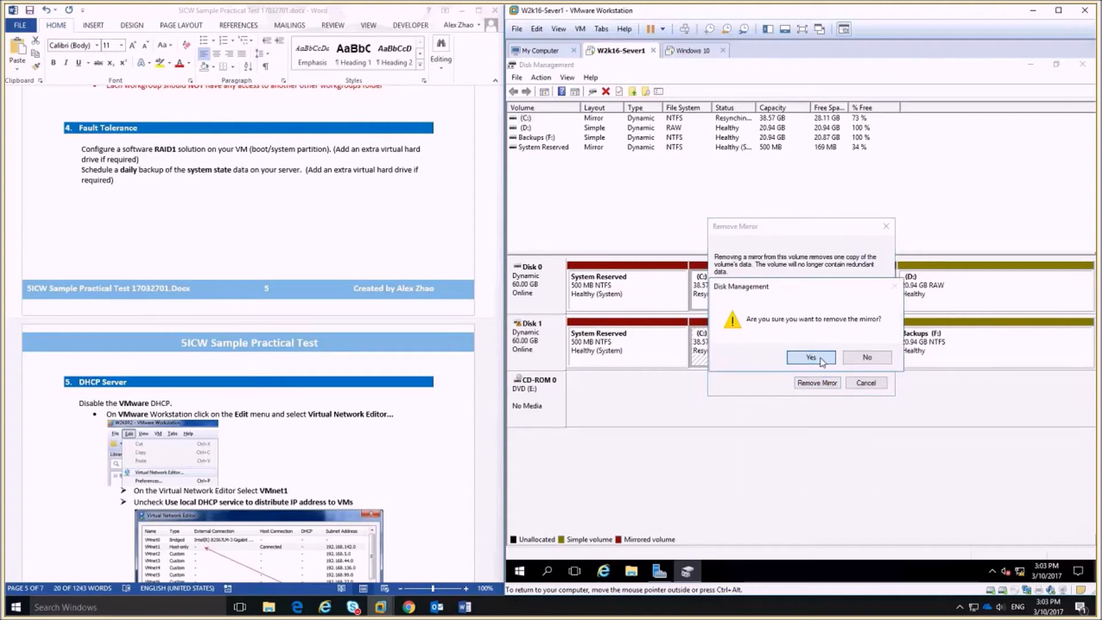
left_click(821, 359)
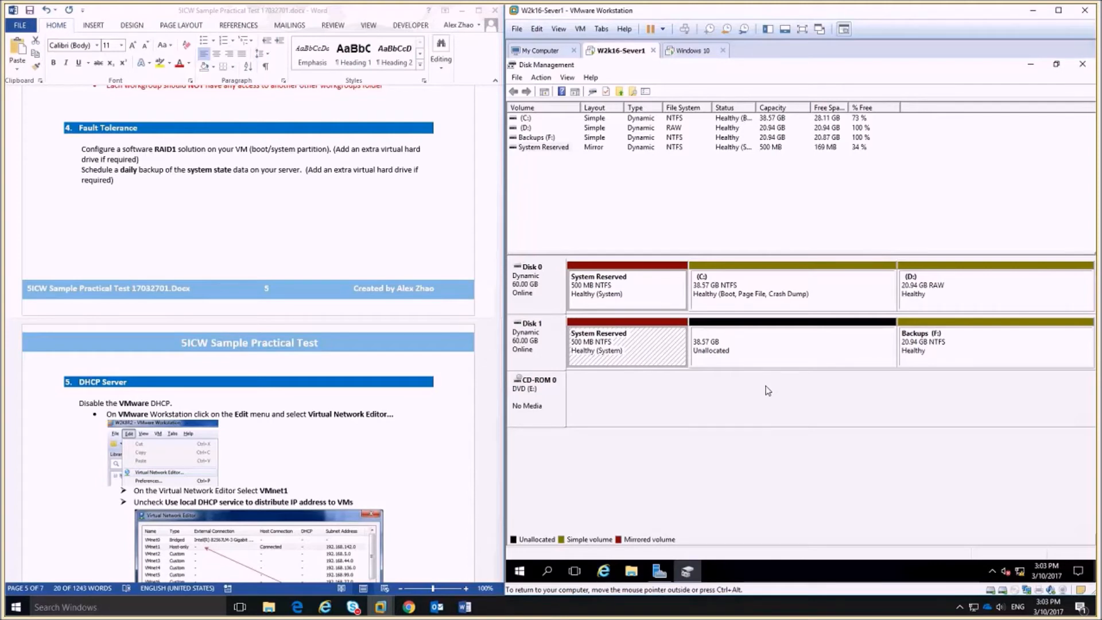
Colour the software RAID1 task paragraph red in the Word task document.
left_click(213, 165)
triple_click(120, 157)
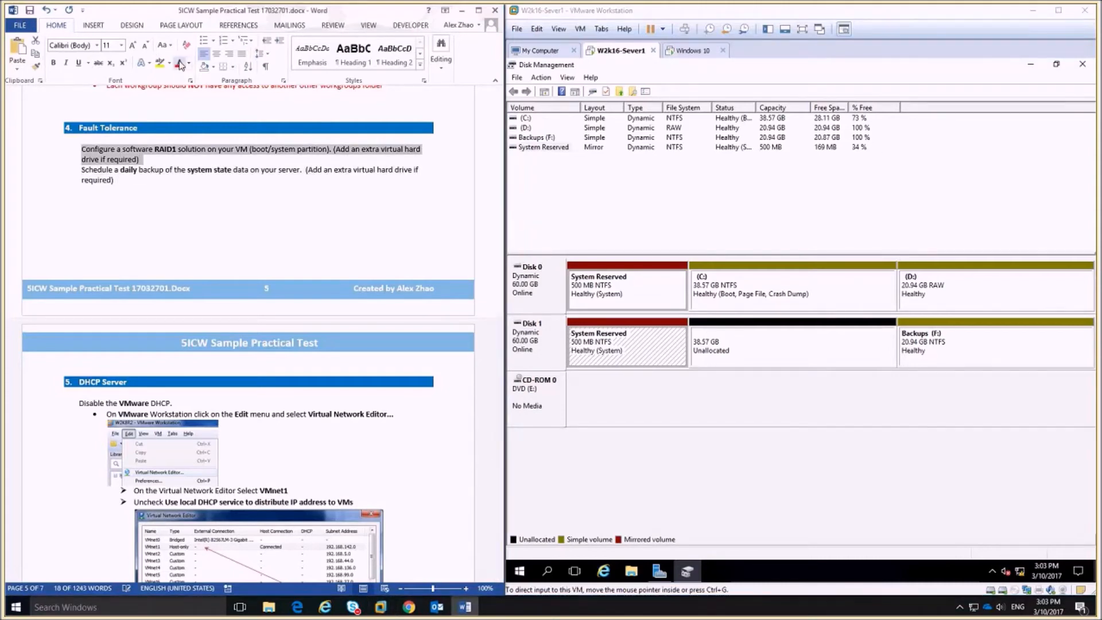
left_click(179, 65)
left_click(175, 190)
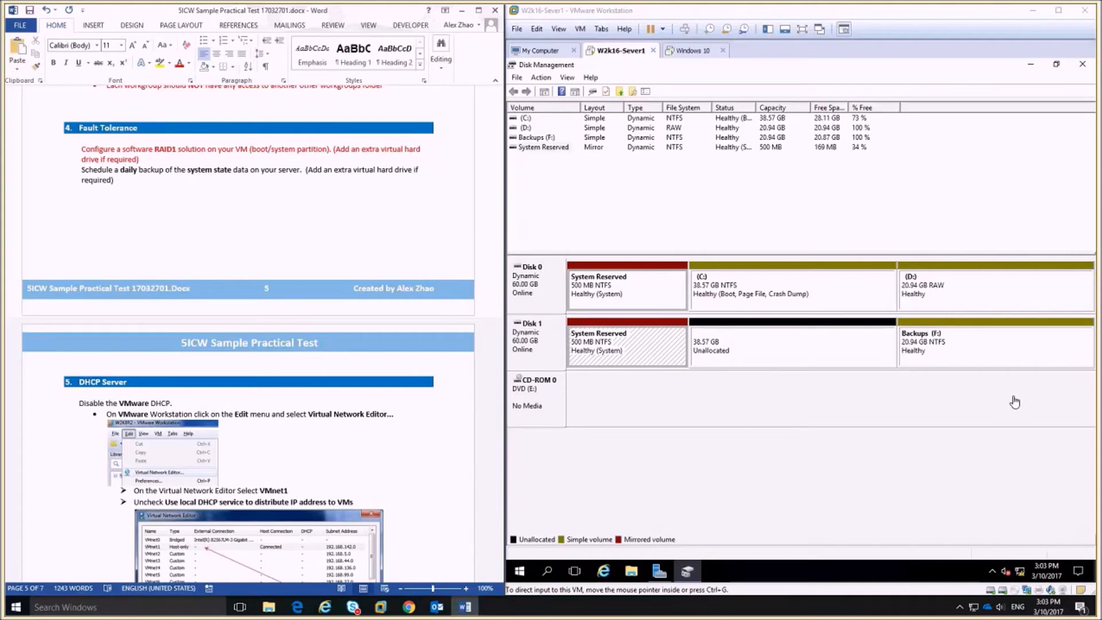
left_click(976, 345)
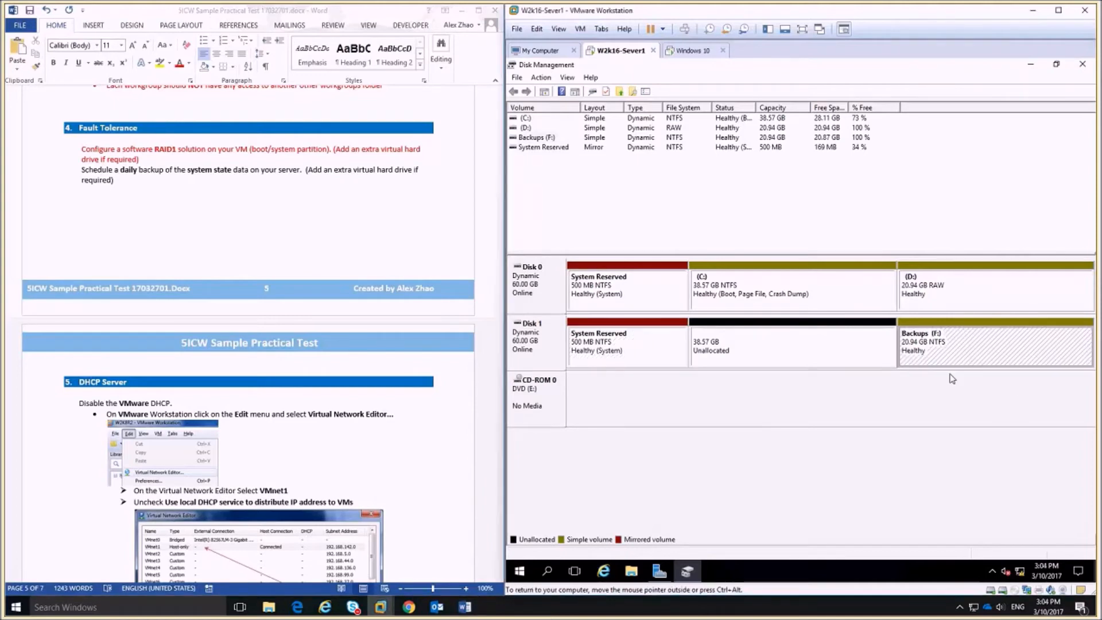
Launch Add Roles and Features and advance with default settings to the Features page.
left_click(1071, 80)
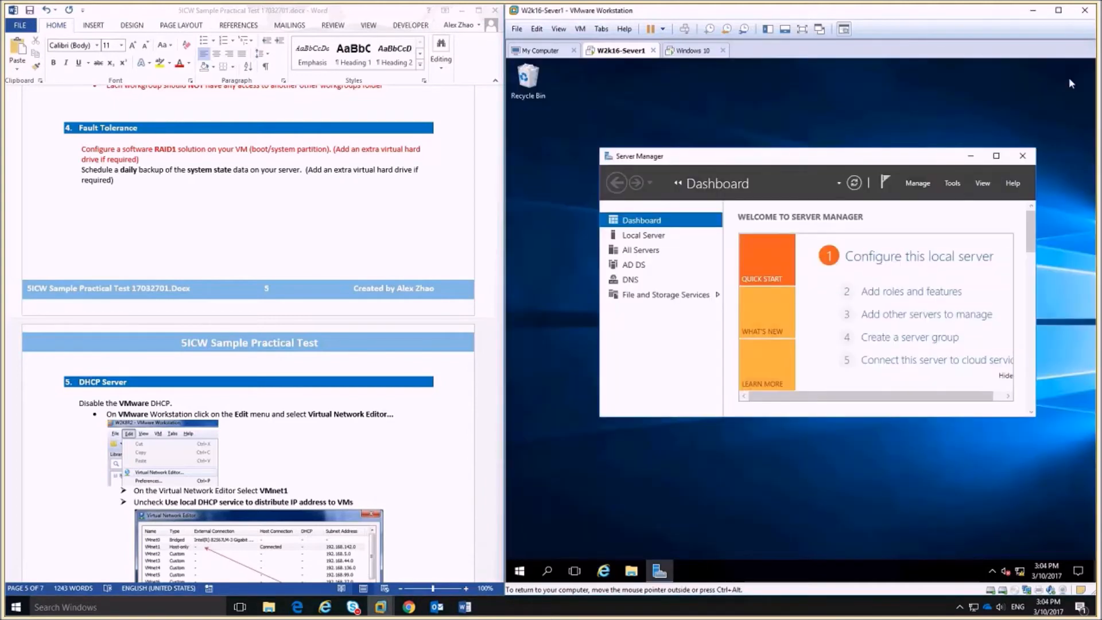
left_click(917, 183)
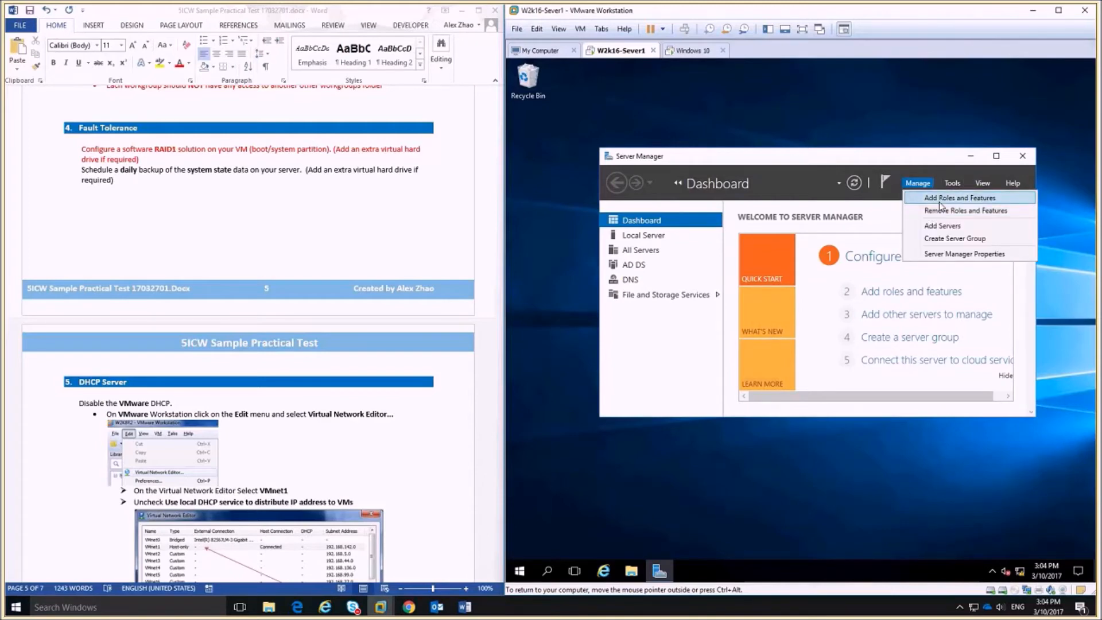
left_click(940, 199)
left_click(857, 409)
left_click(857, 408)
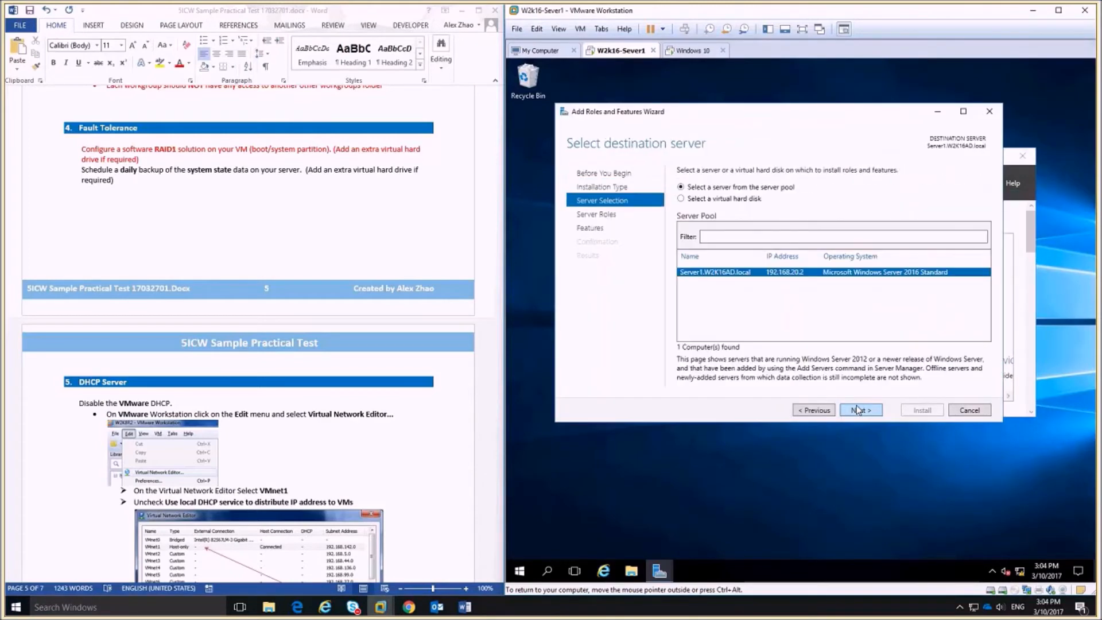
left_click(858, 409)
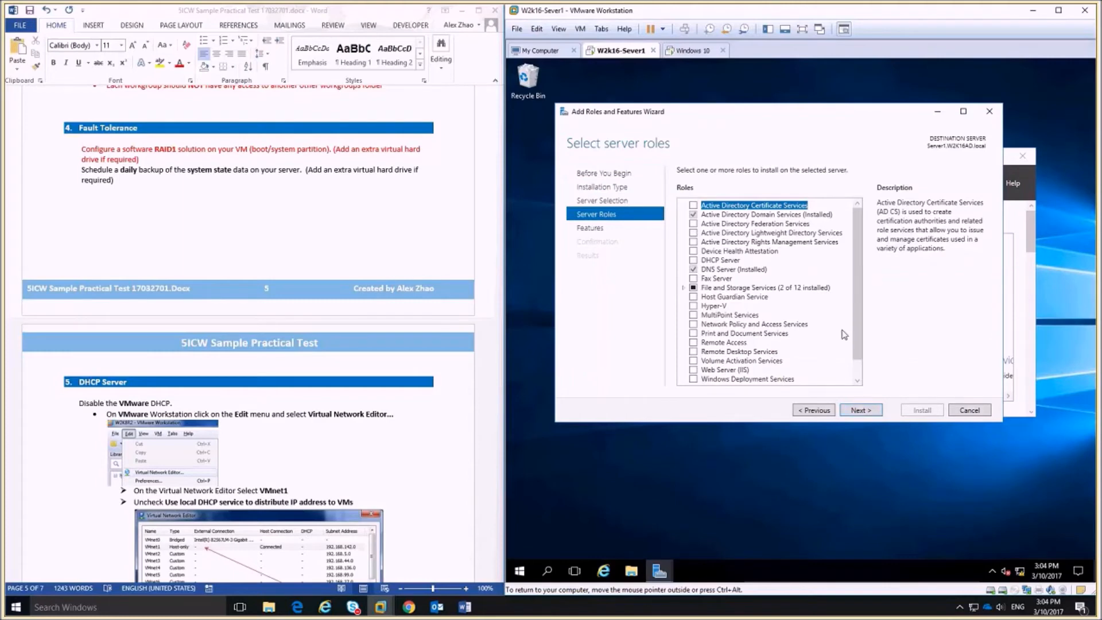
scroll(857, 319, "down", 1)
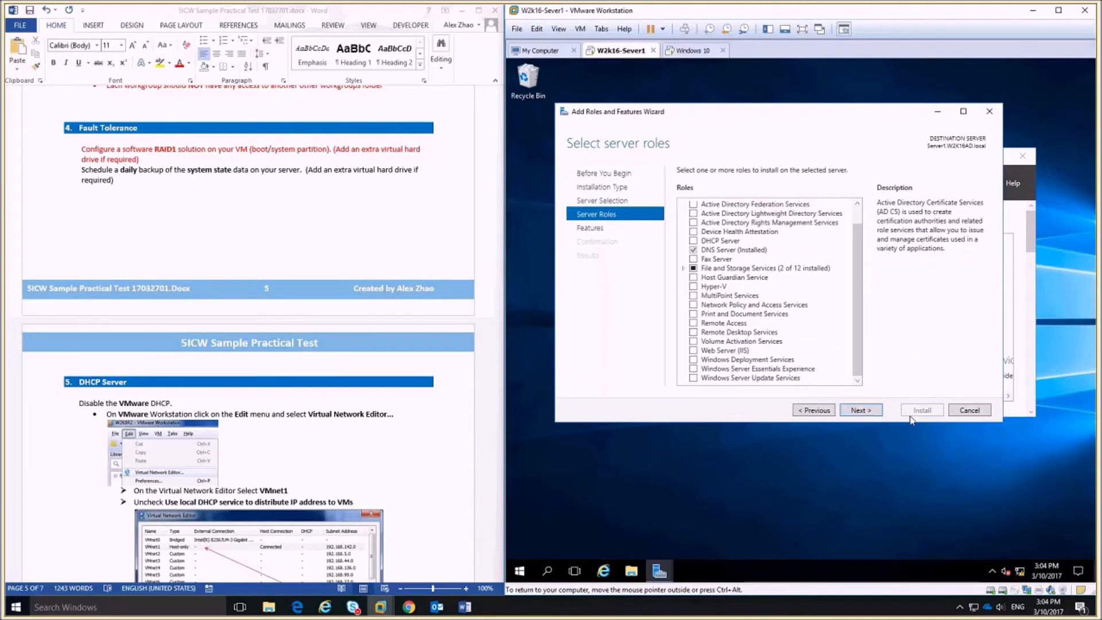
left_click(854, 410)
Tick Windows Server Backup, install it, and close the finished wizard.
scroll(804, 321, "down", 10)
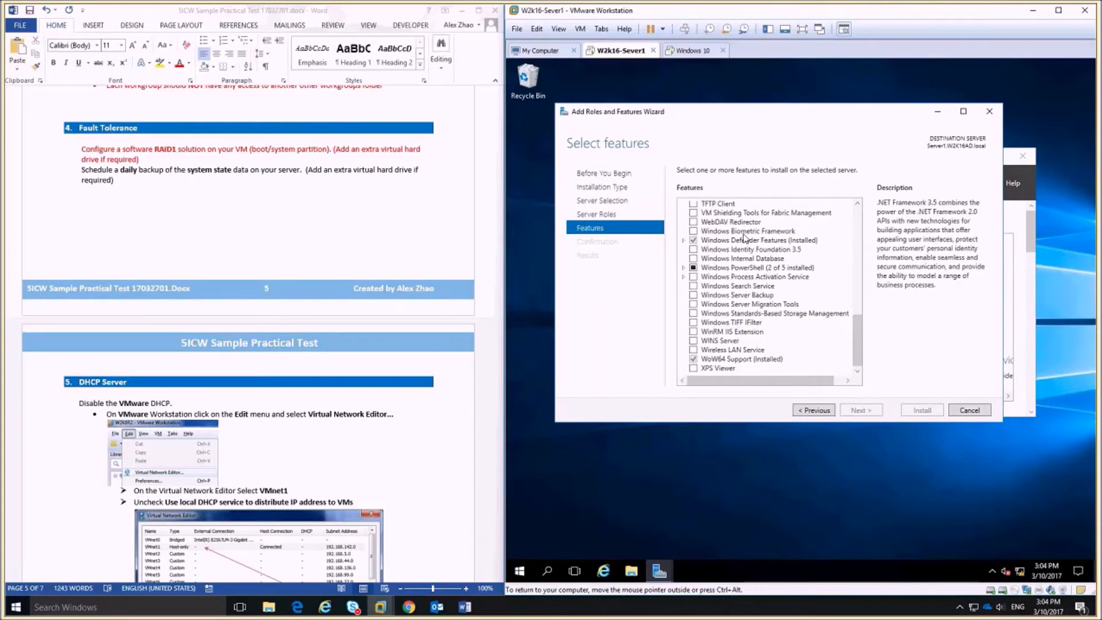
scroll(810, 289, "up", 1)
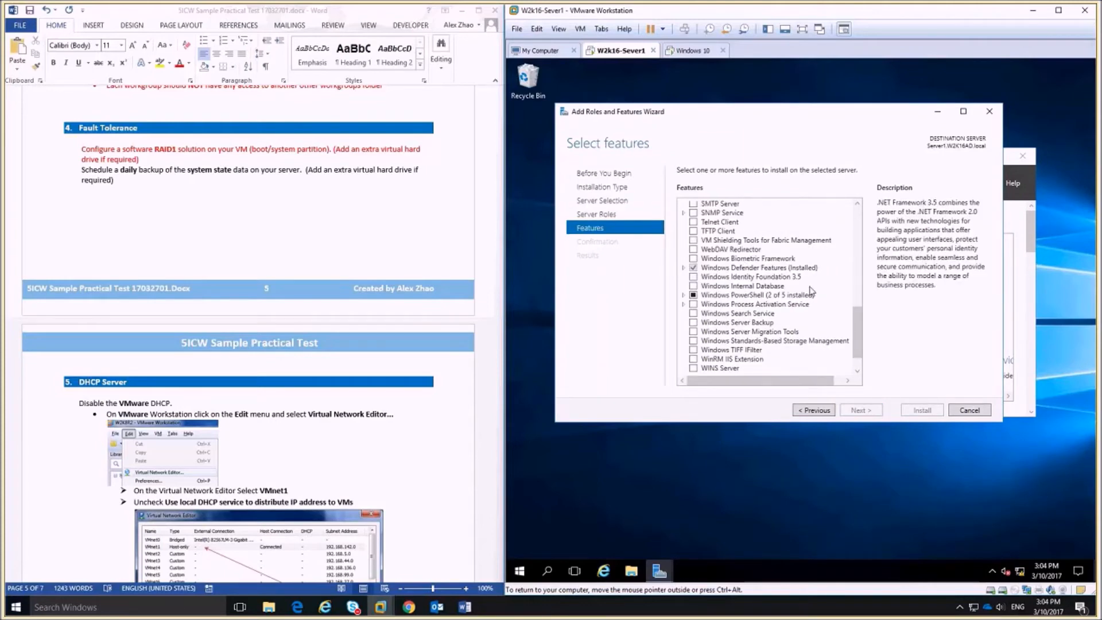
left_click(693, 322)
left_click(861, 410)
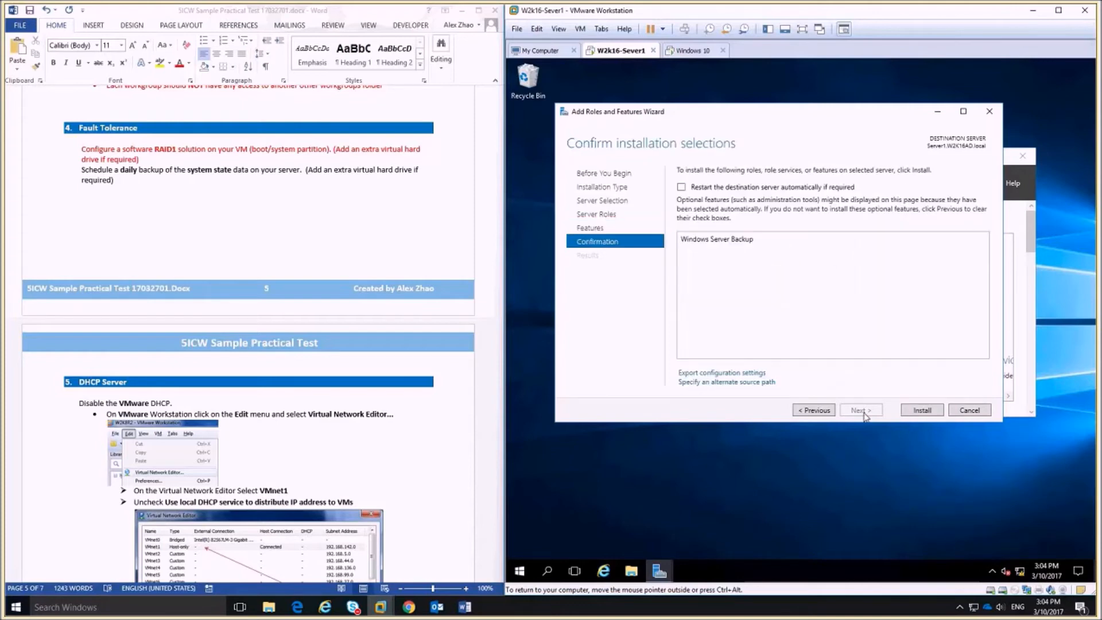
left_click(923, 411)
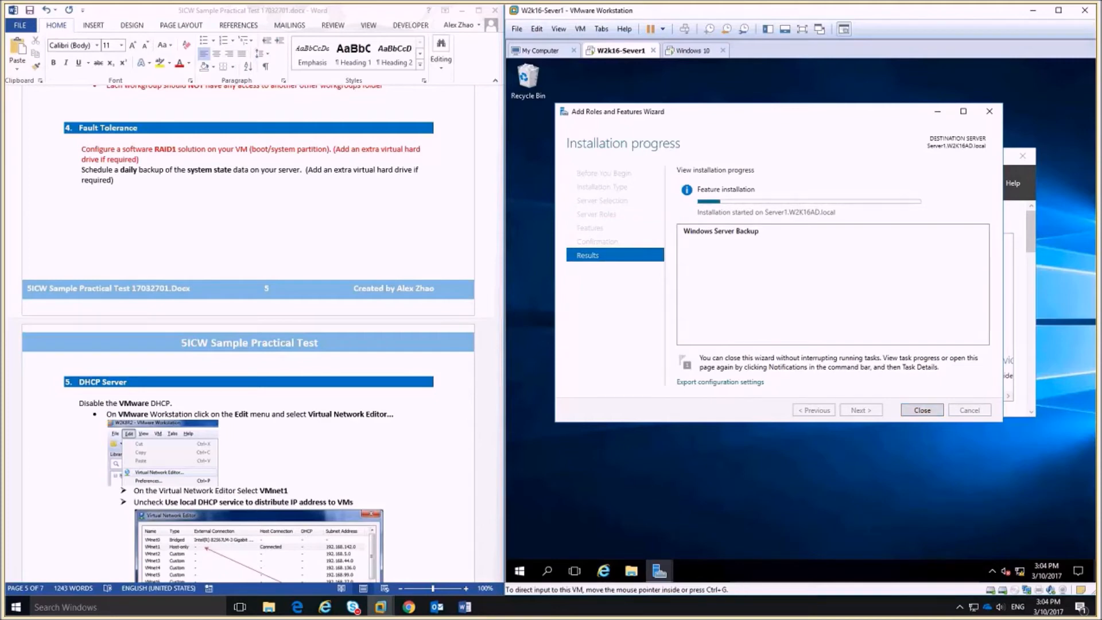
left_click(921, 411)
left_click(950, 189)
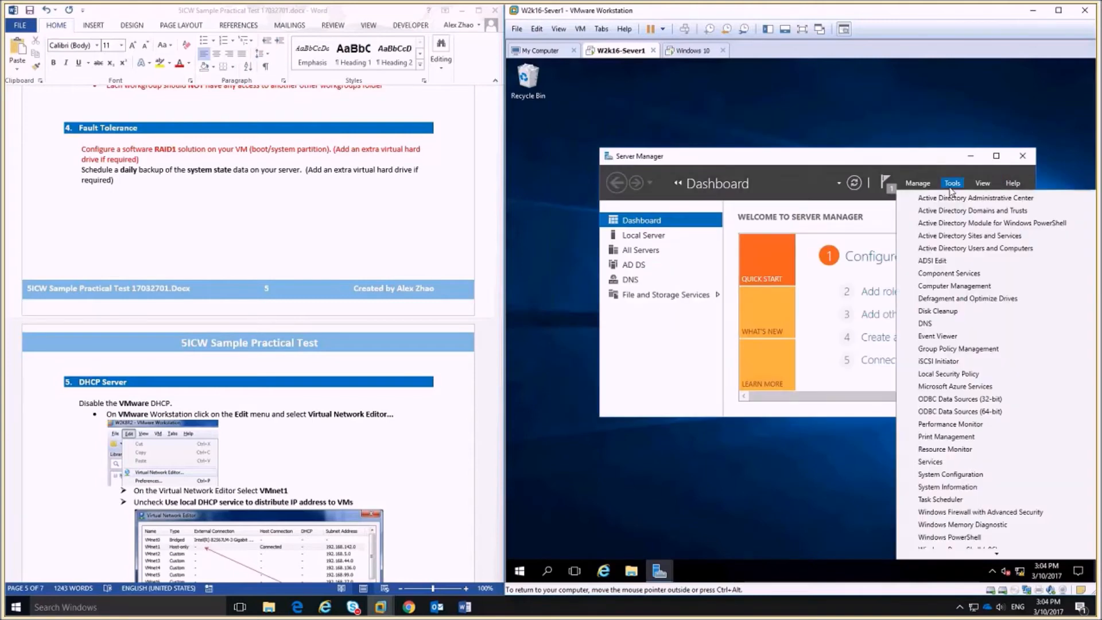
Open Windows Server Backup and start a Backup Schedule under Local Backup.
mouse_move(996, 554)
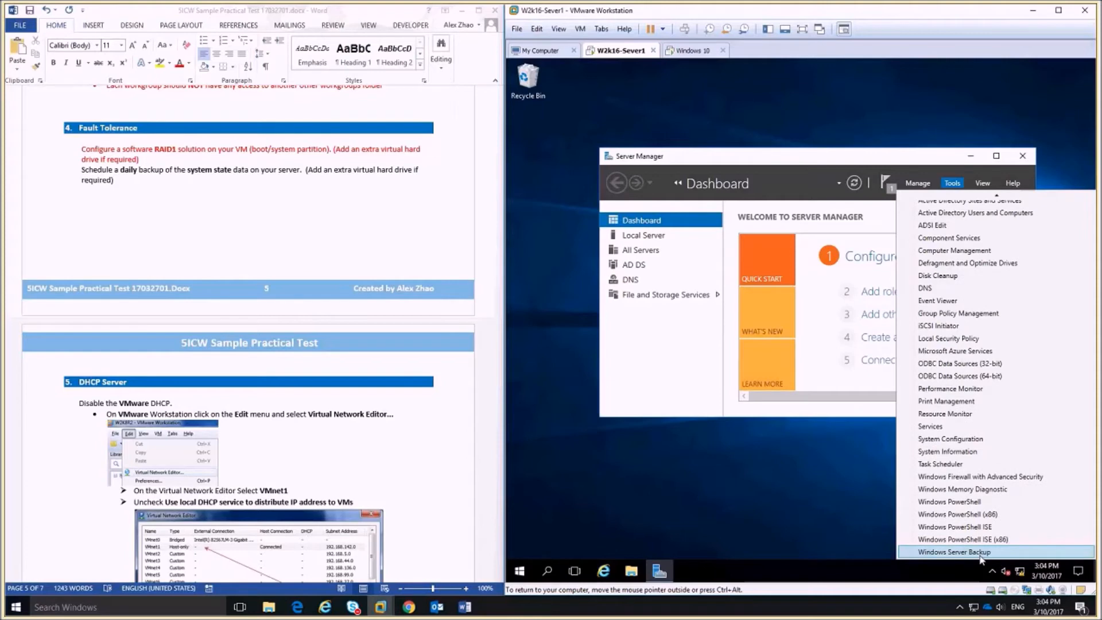
left_click(996, 552)
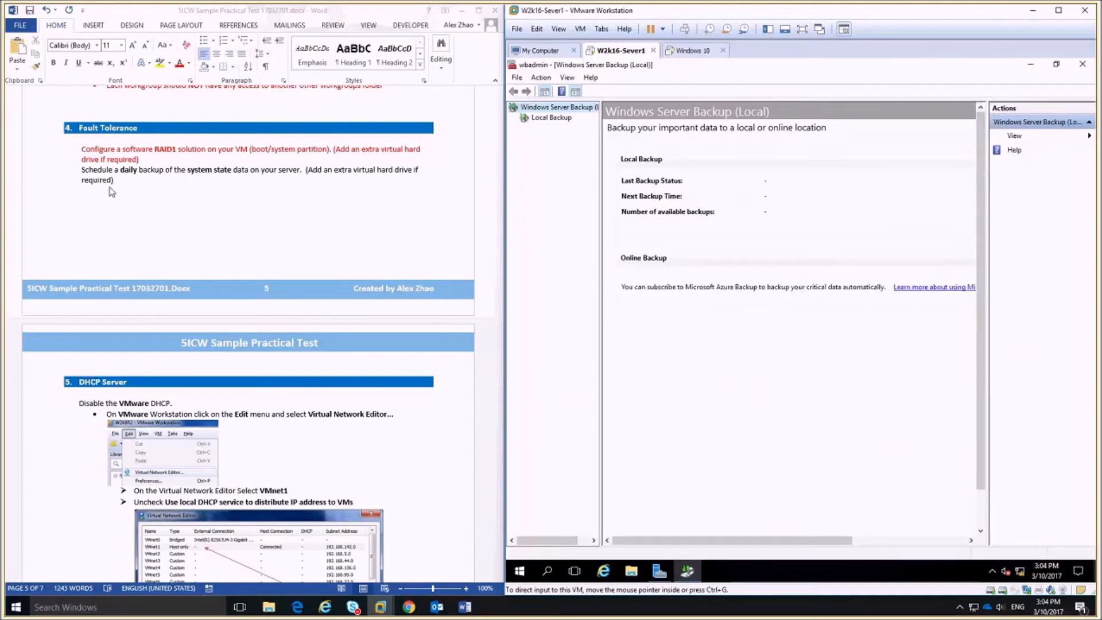
left_click(539, 120)
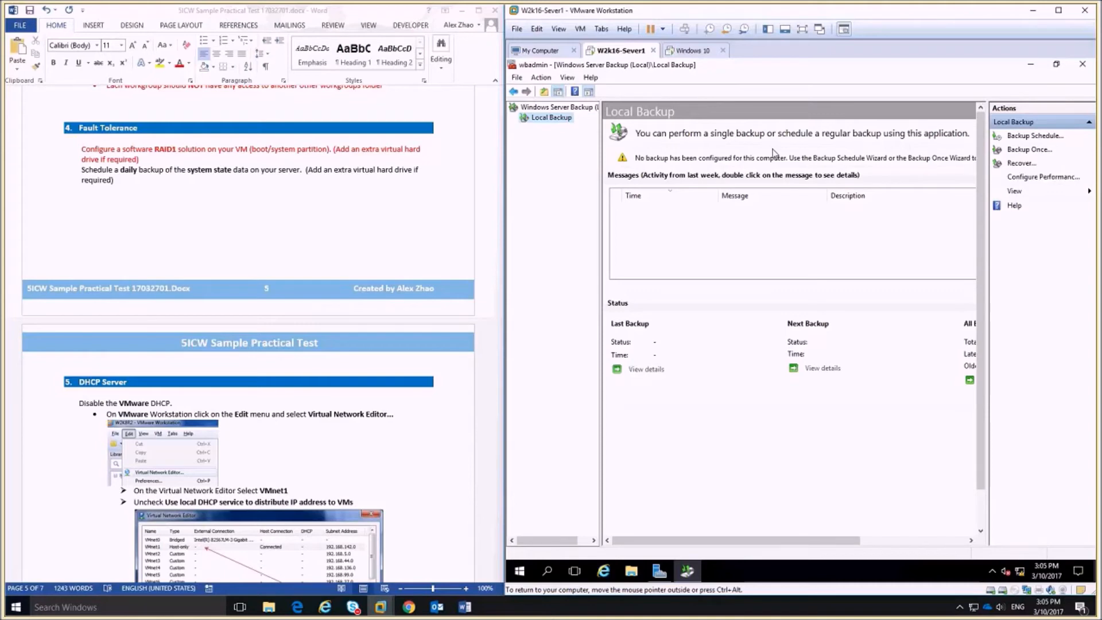
left_click(1037, 137)
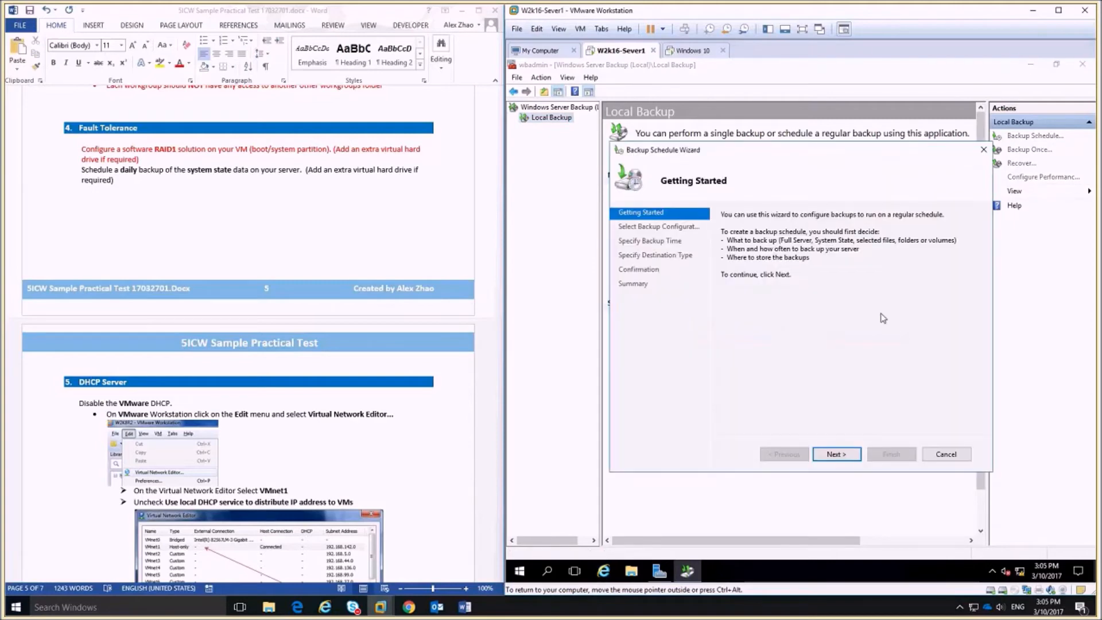
Choose a Custom configuration and add System state as the only backup item.
left_click(836, 454)
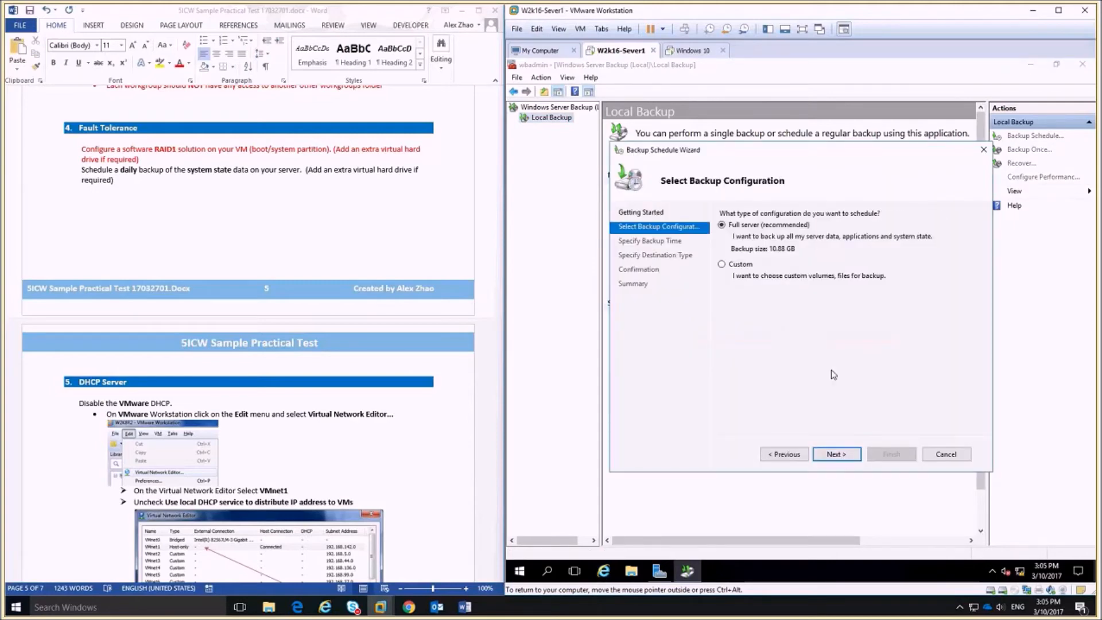
left_click(737, 265)
left_click(841, 455)
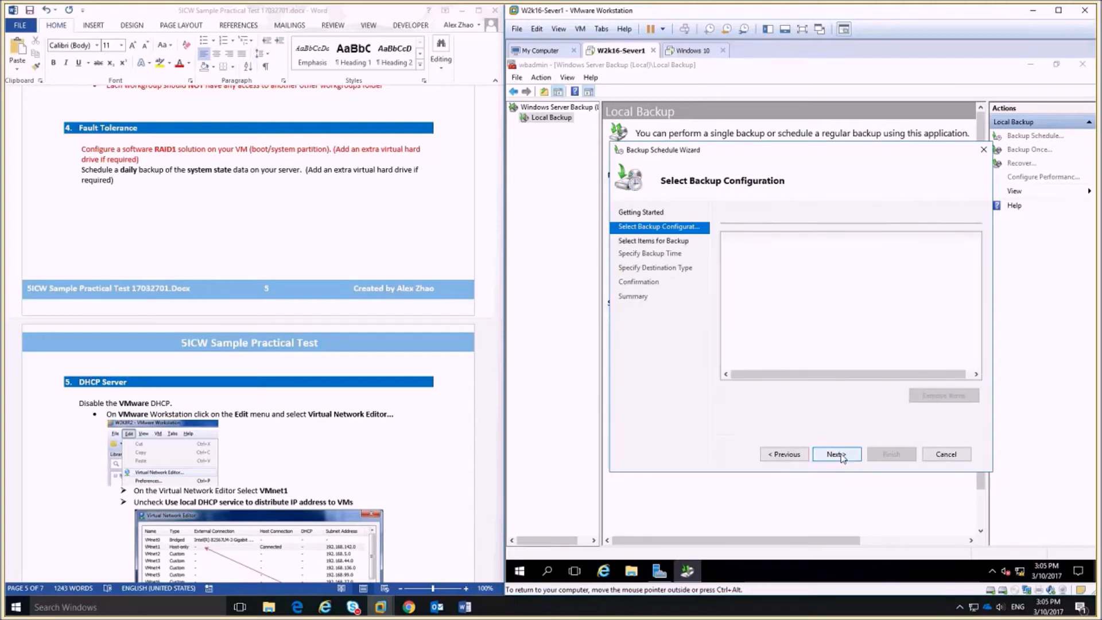
left_click(783, 454)
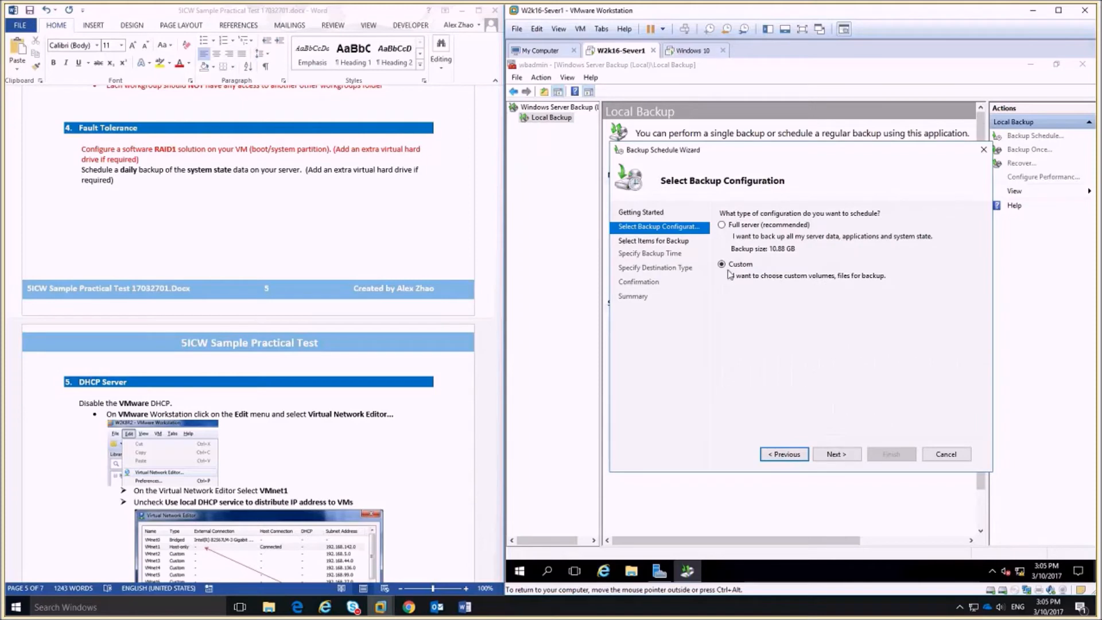
left_click(849, 456)
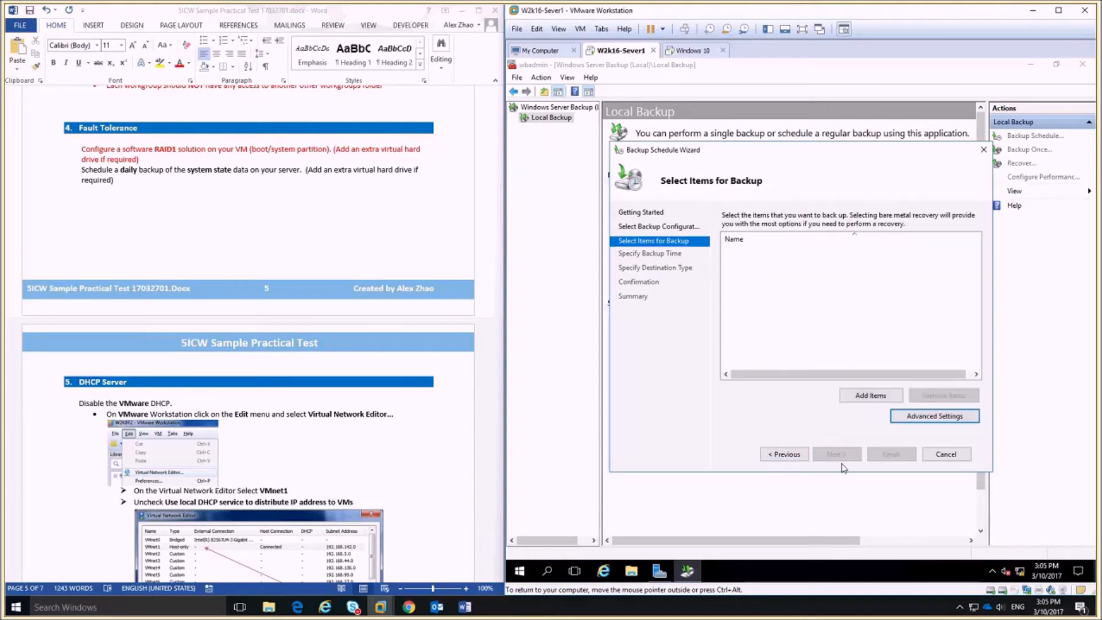
left_click(869, 399)
left_click(668, 274)
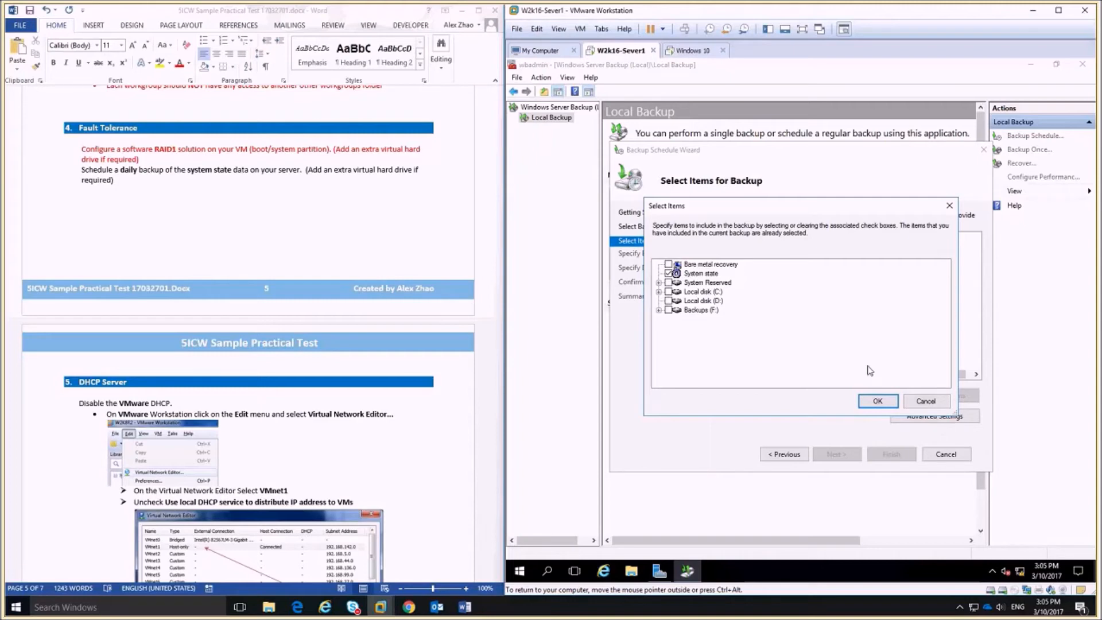
left_click(873, 401)
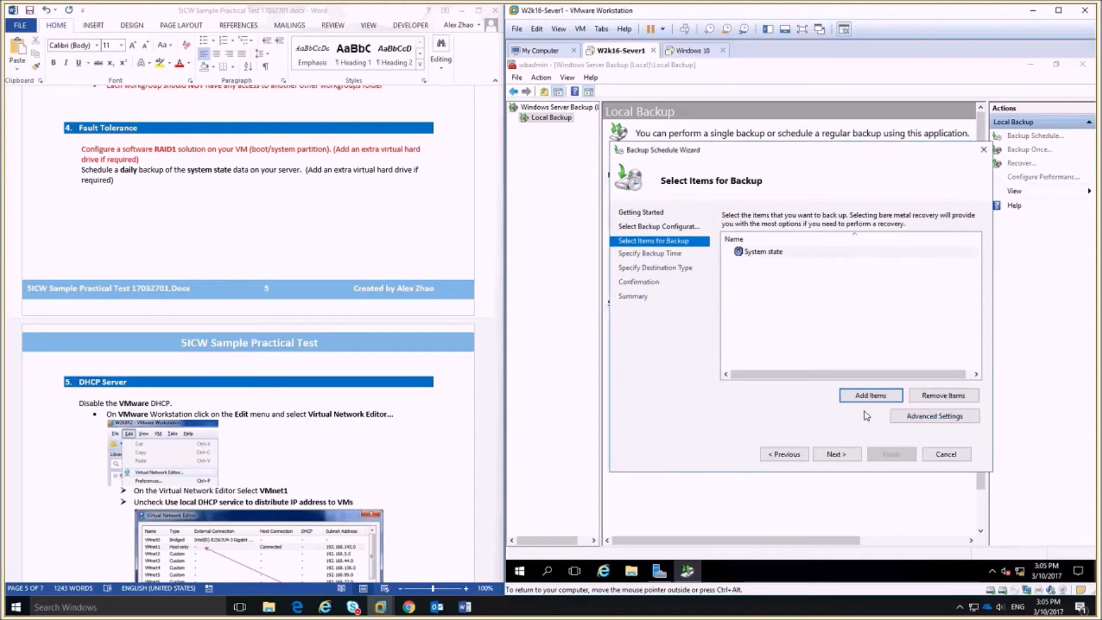
left_click(955, 421)
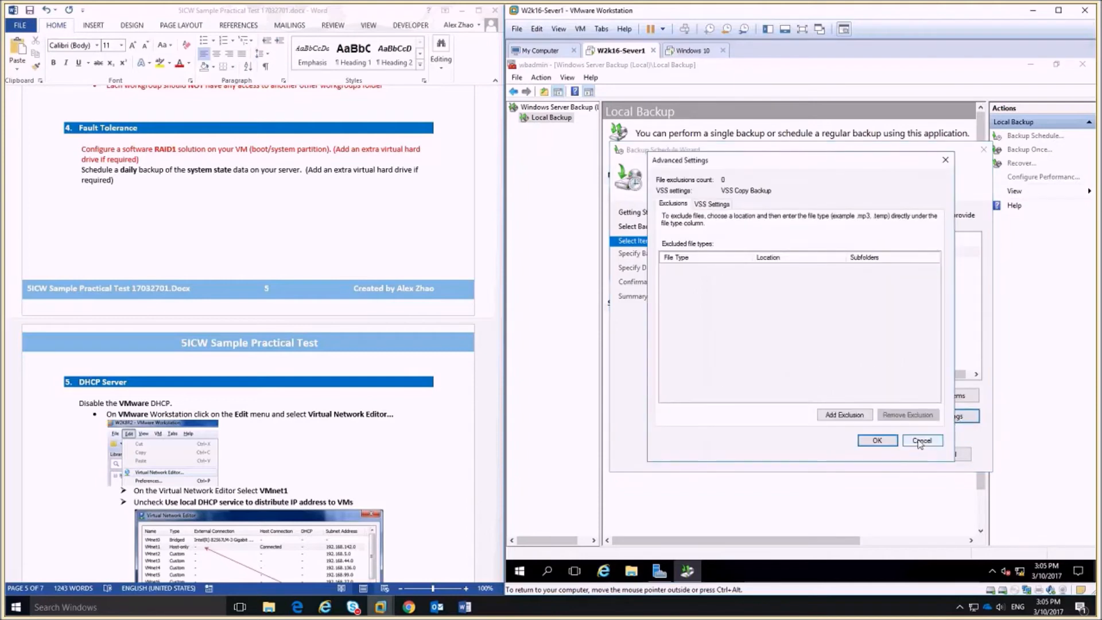
left_click(921, 442)
left_click(836, 454)
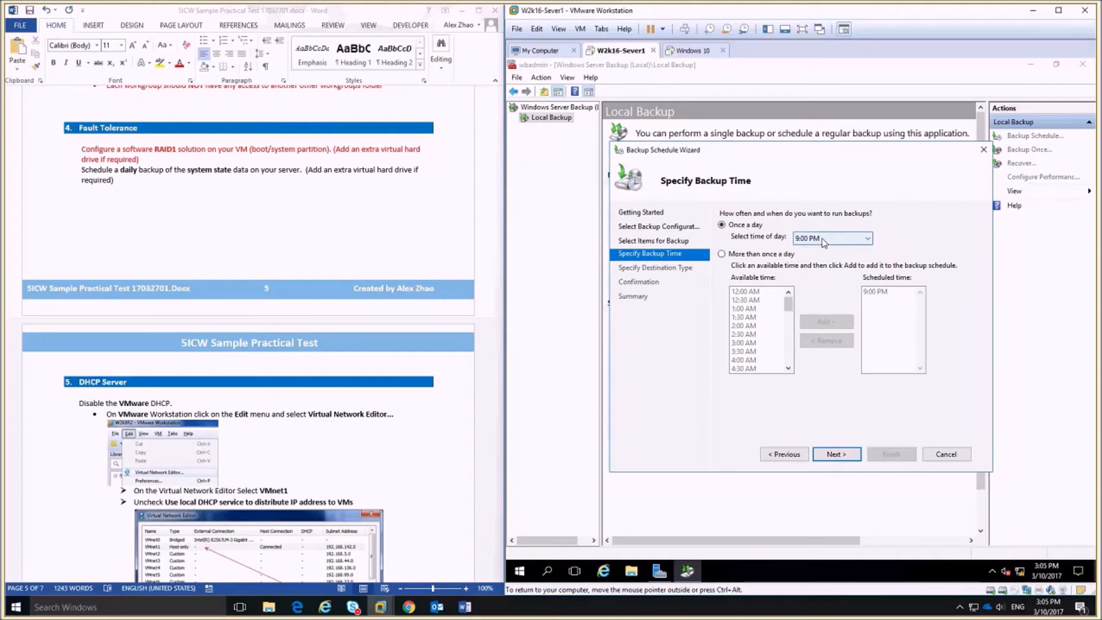
Set the once-a-day backup time to 2:00 AM.
left_click(865, 240)
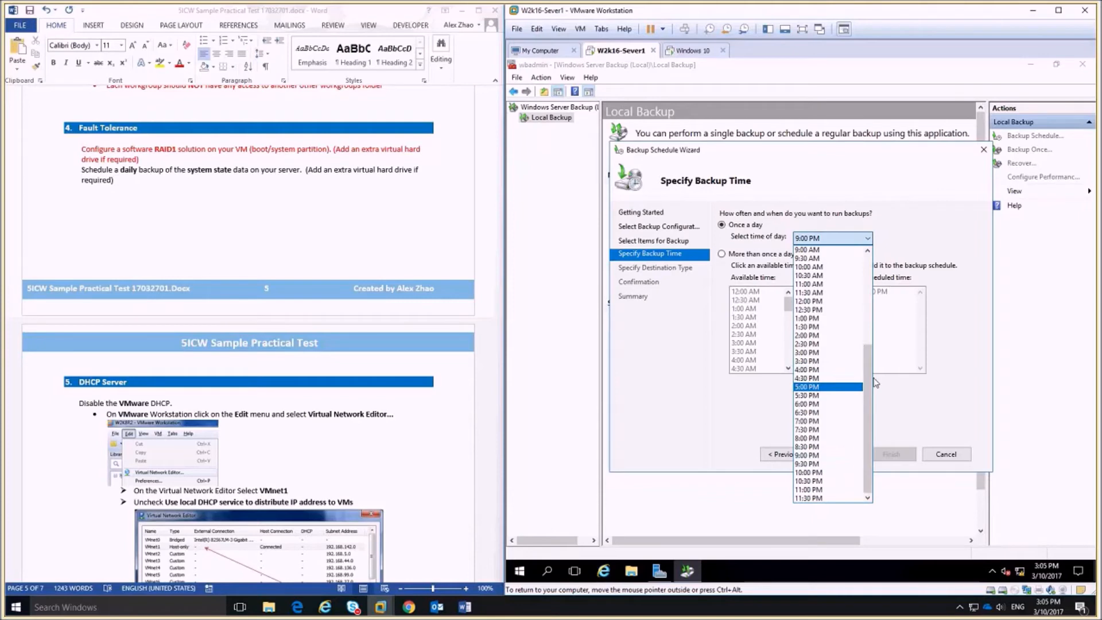
left_click_drag(866, 372, 866, 279)
left_click(809, 284)
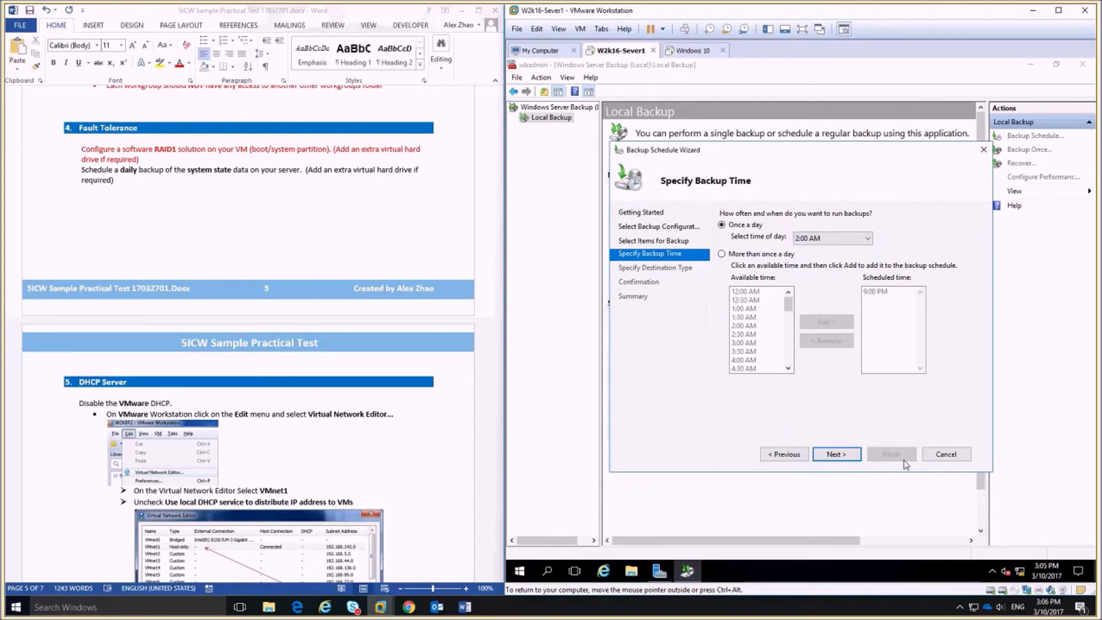
left_click(837, 454)
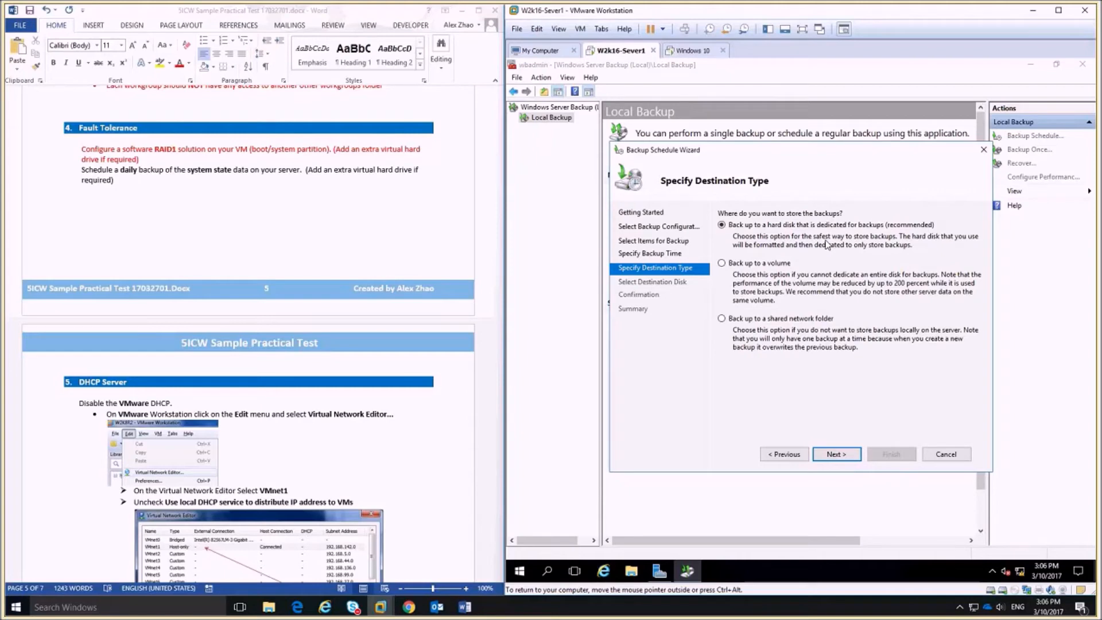
Send the backup to the Backups (F:) volume and finish creating the schedule.
left_click(736, 265)
left_click(848, 457)
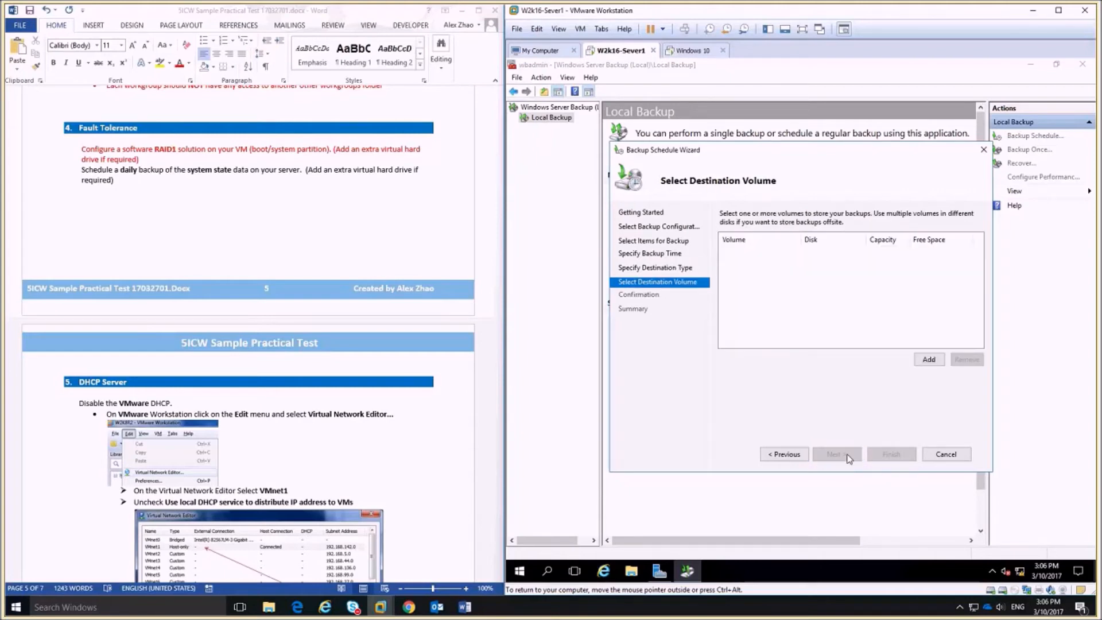
left_click(929, 359)
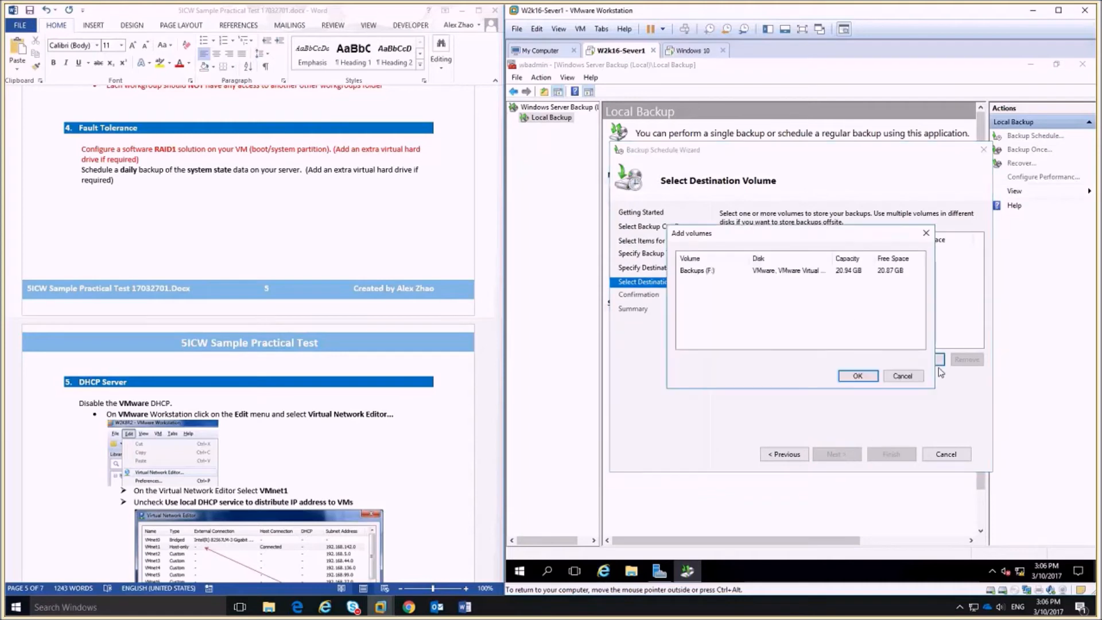
left_click(729, 272)
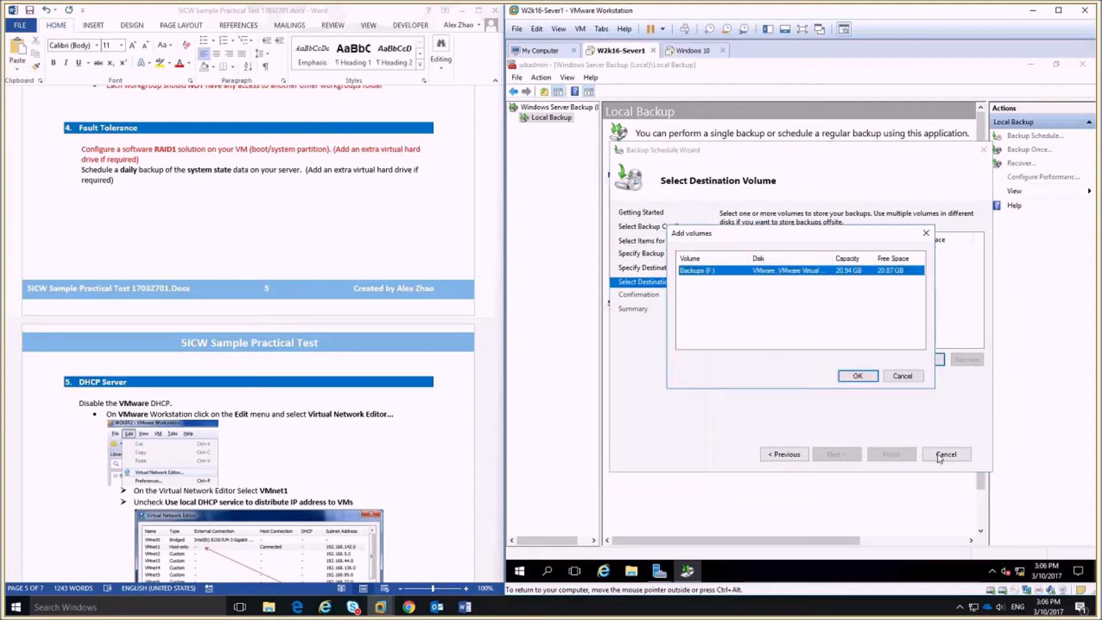
left_click(858, 376)
left_click(836, 454)
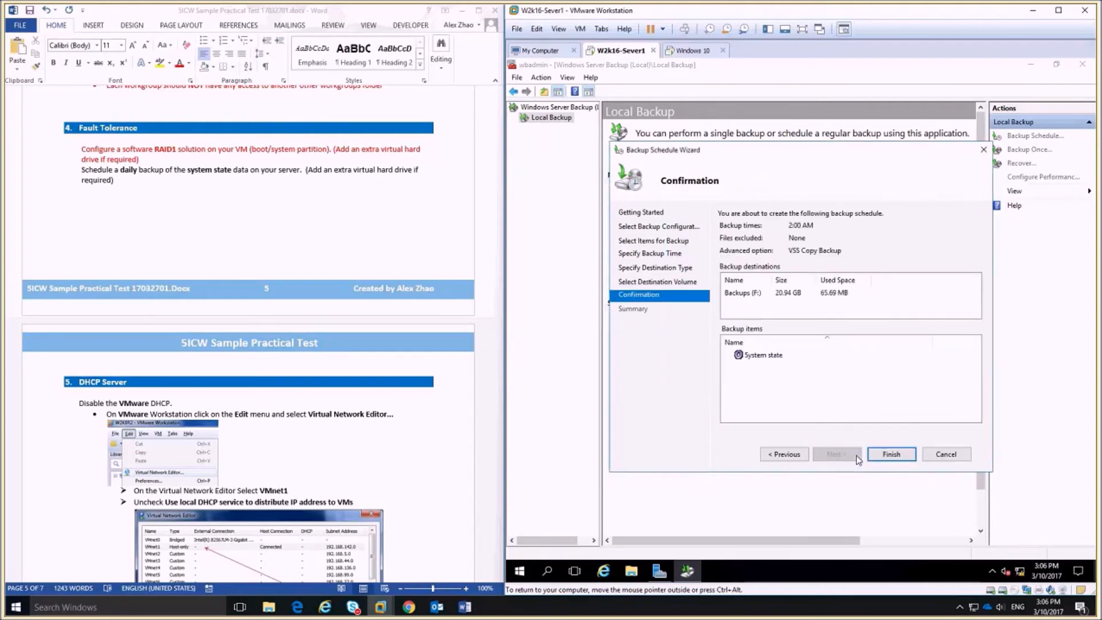
left_click(891, 455)
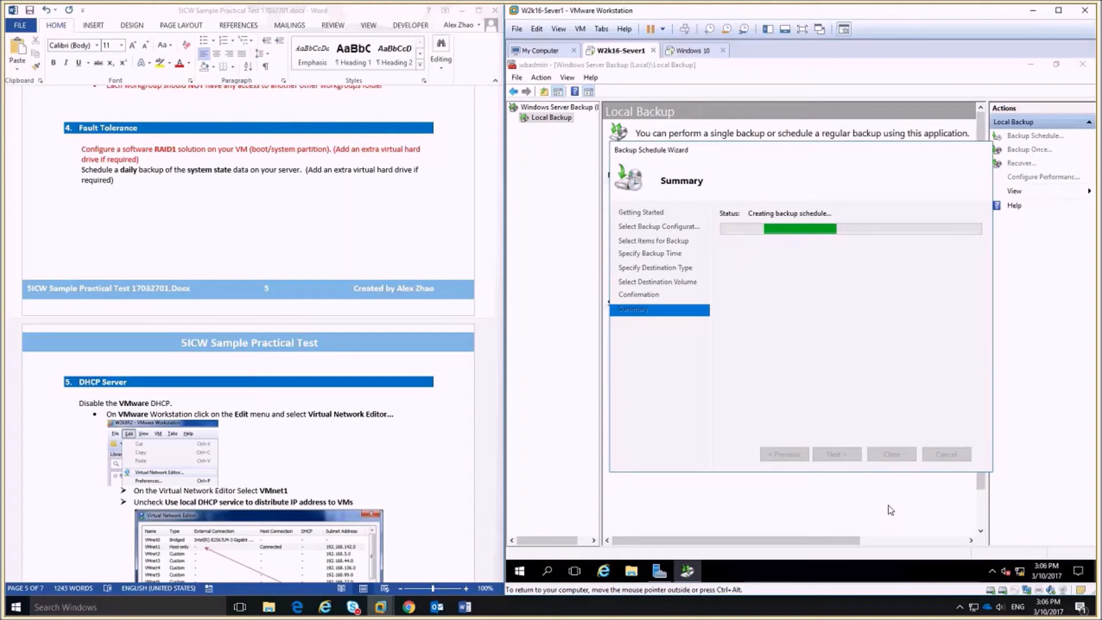
left_click(891, 454)
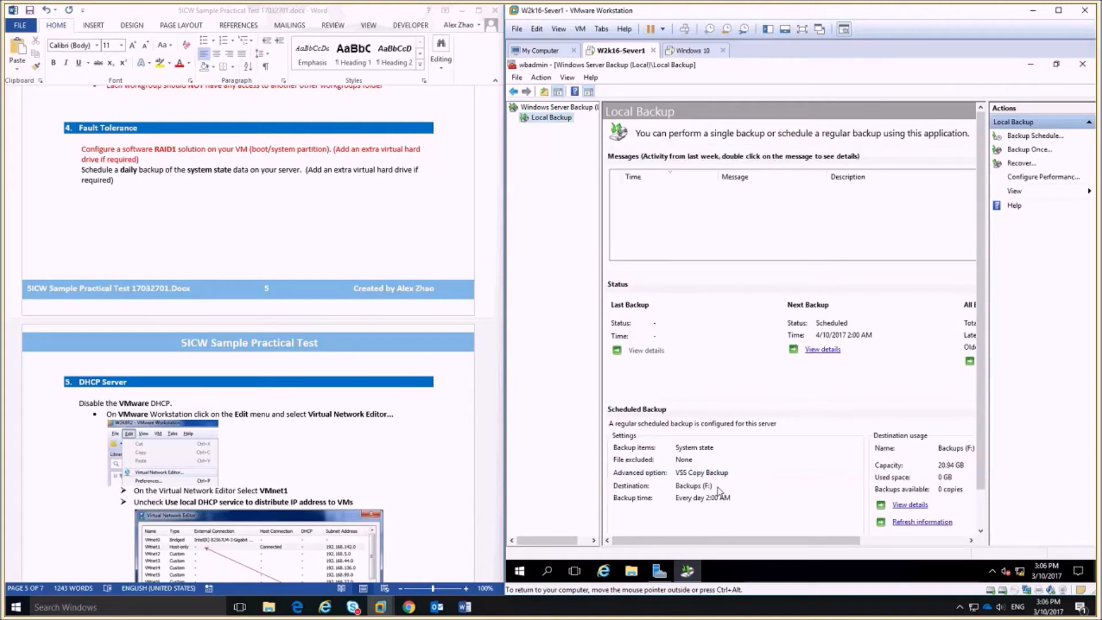
Select the daily-backup task paragraph in Word, then close the wbadmin window in the server VM.
triple_click(223, 186)
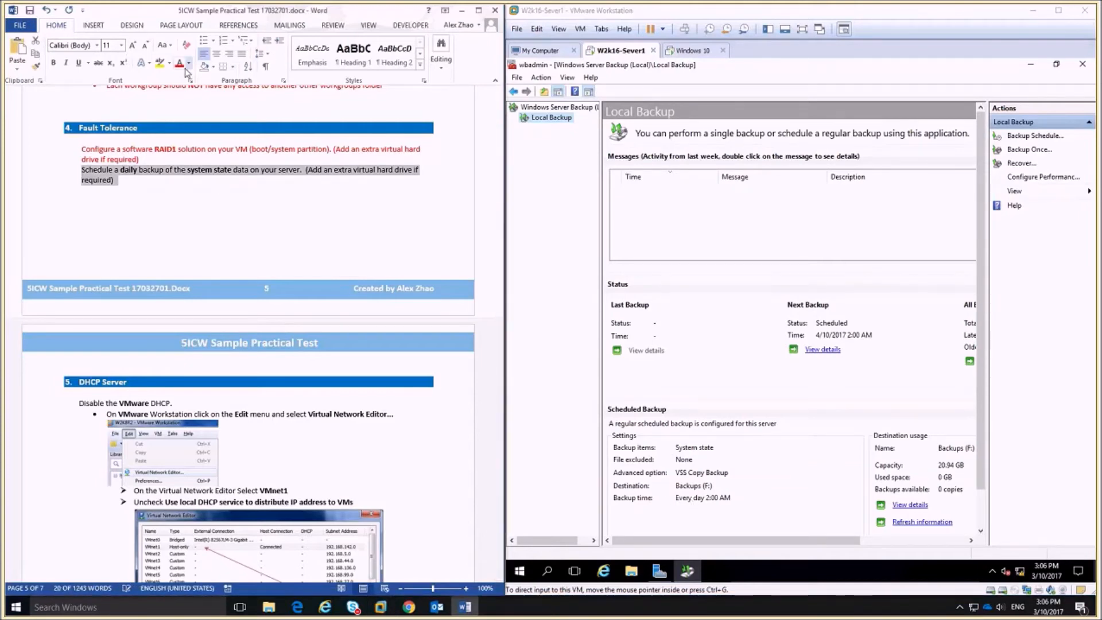
scroll(476, 424, "down", 6)
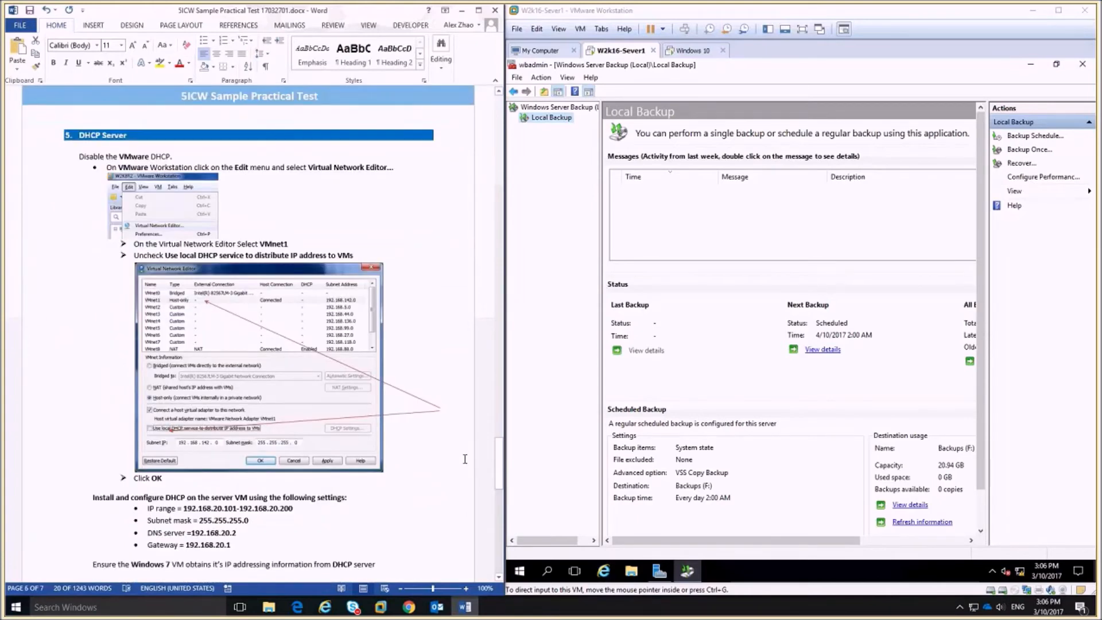
left_click(1059, 93)
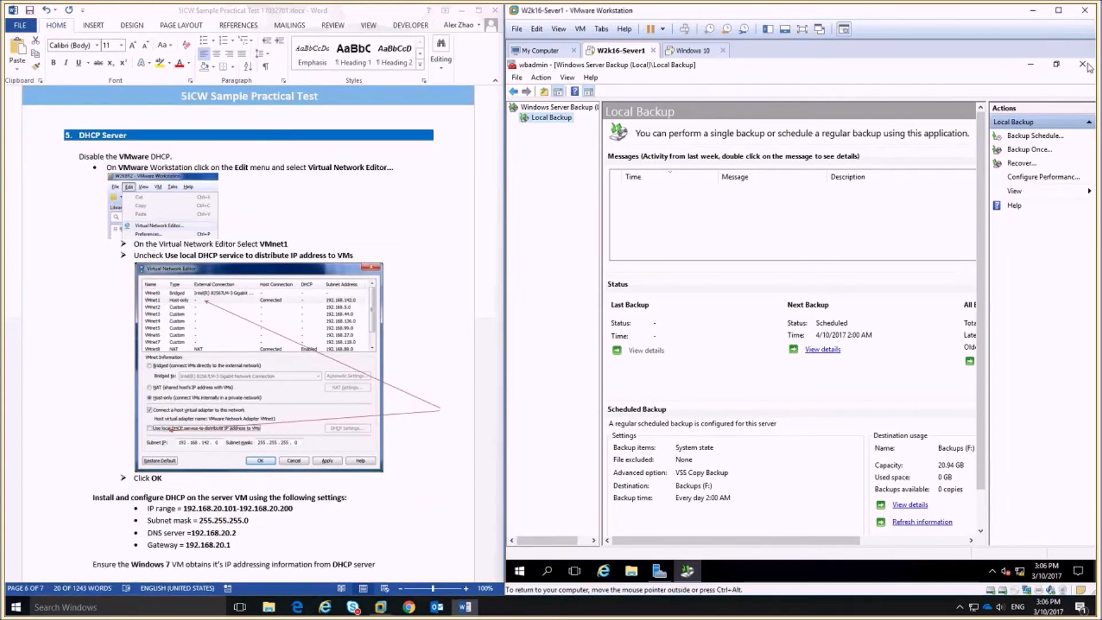
left_click(1083, 65)
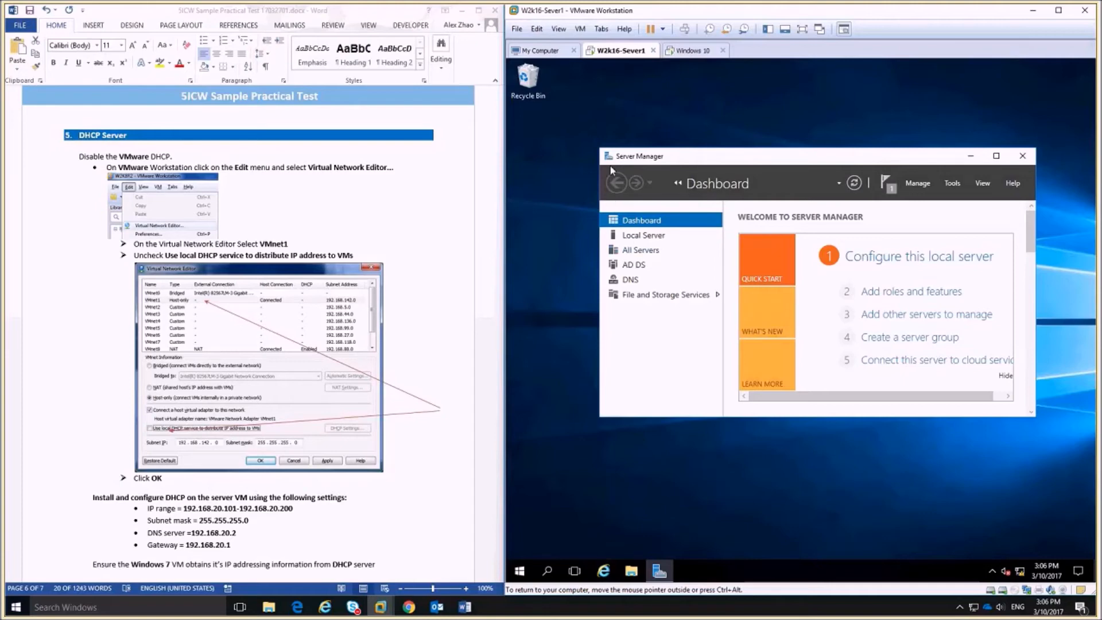
left_click(536, 28)
left_click(574, 87)
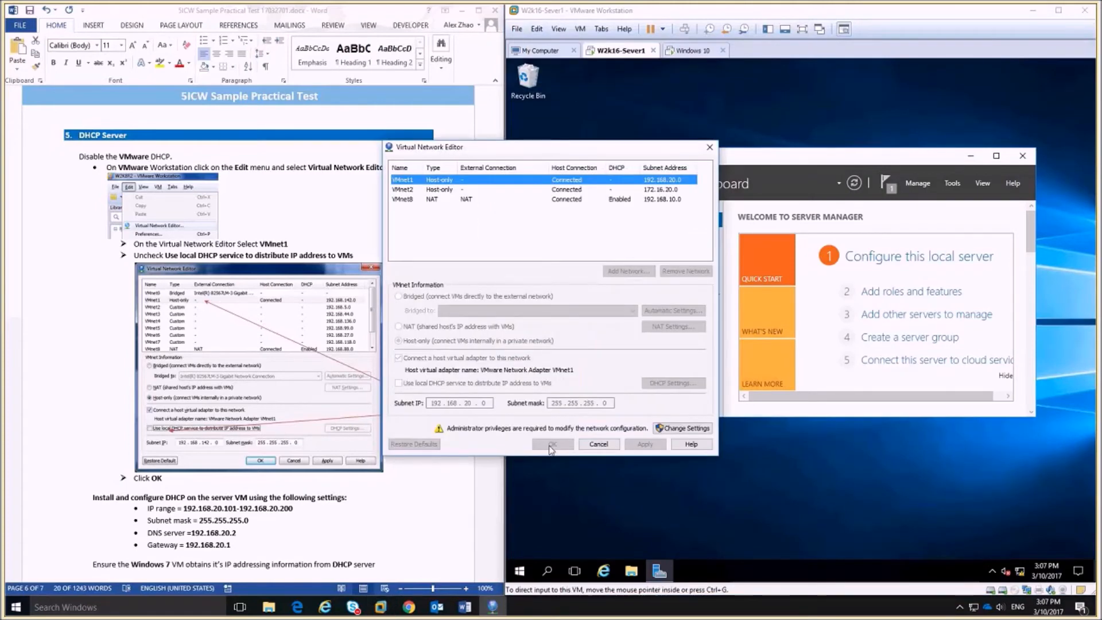
left_click(705, 434)
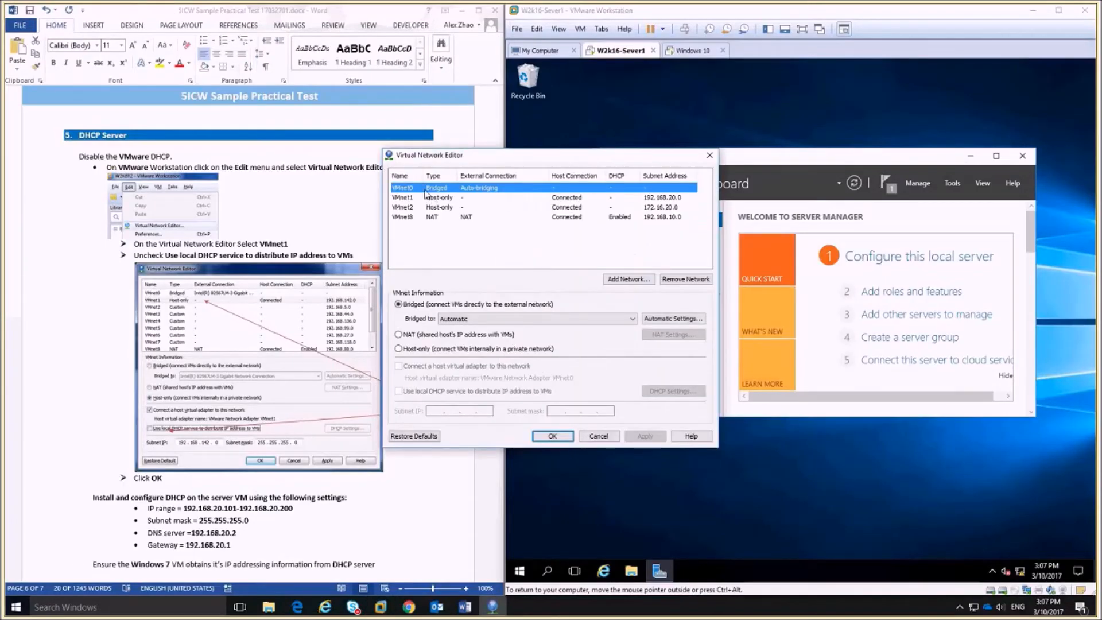
left_click(420, 198)
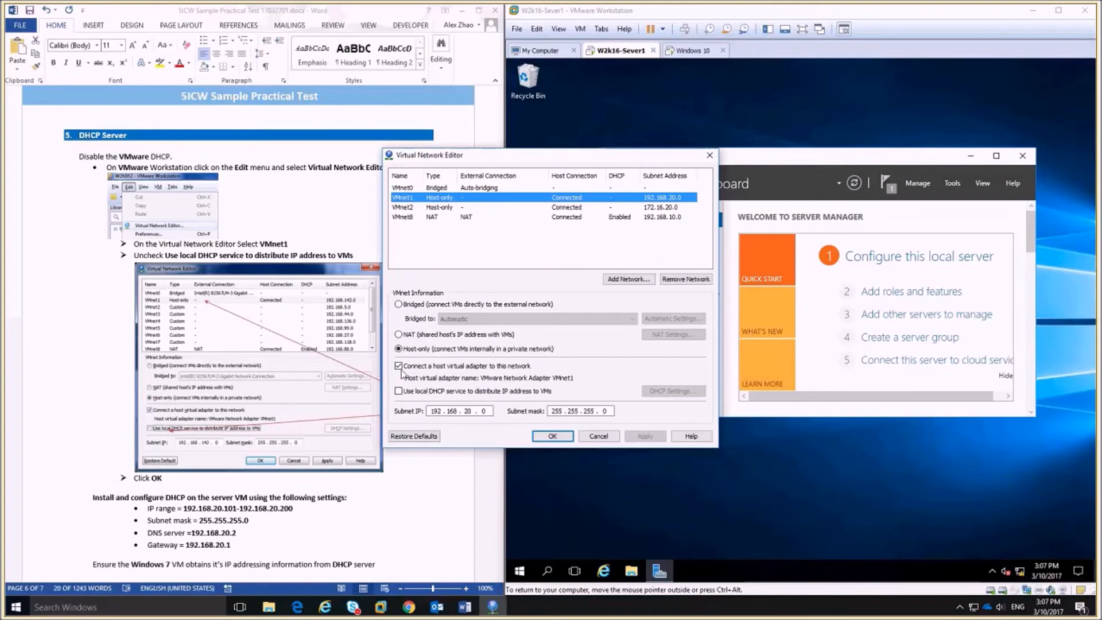
left_click(399, 391)
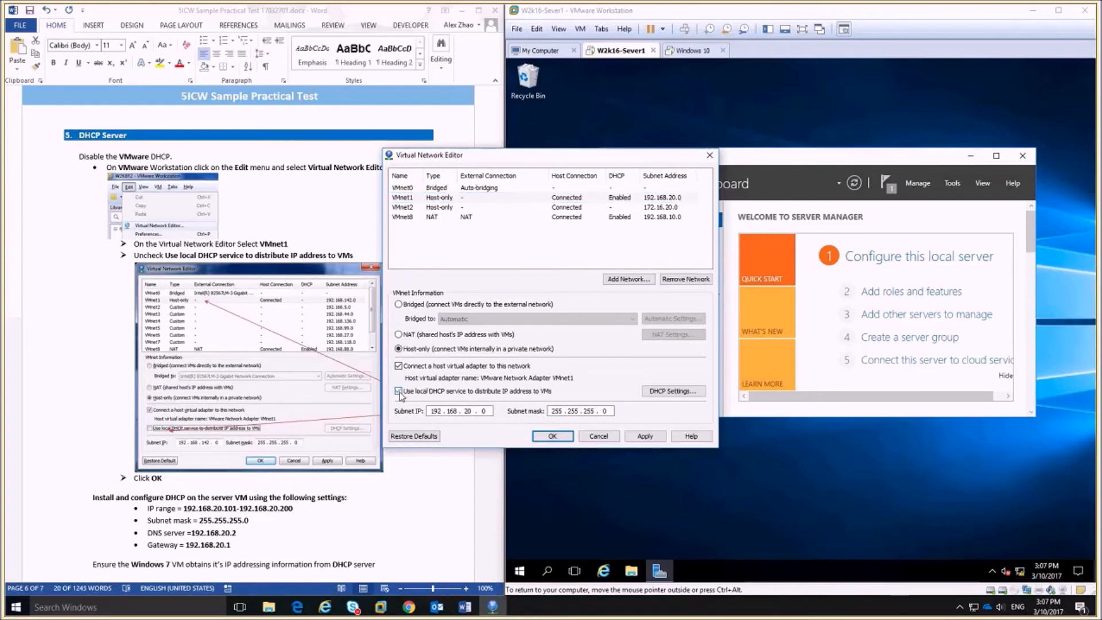
left_click(398, 392)
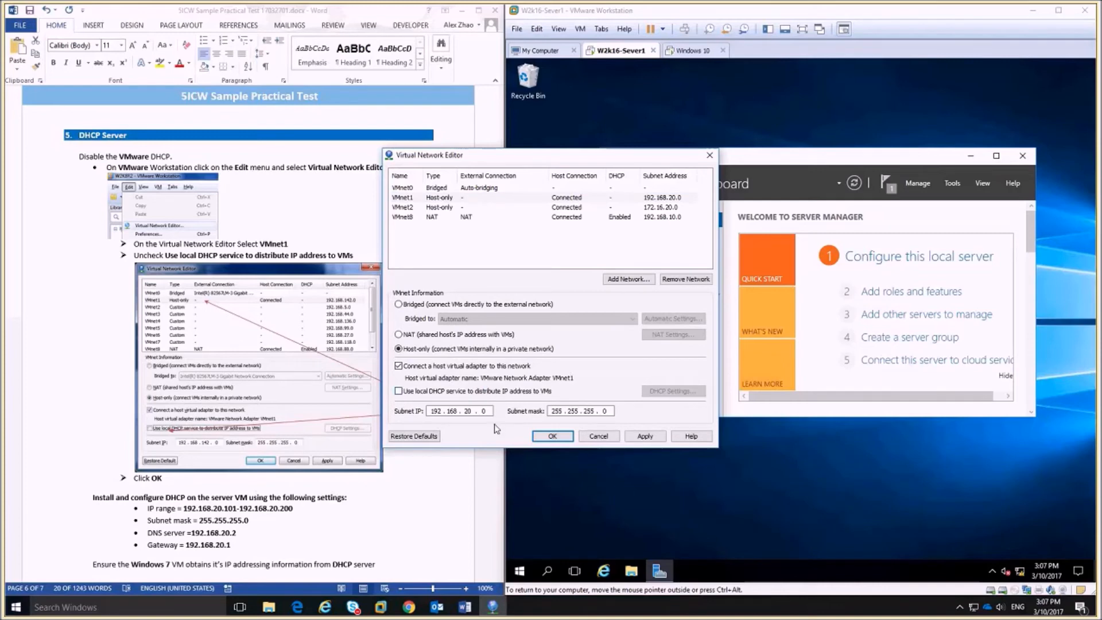
left_click(551, 438)
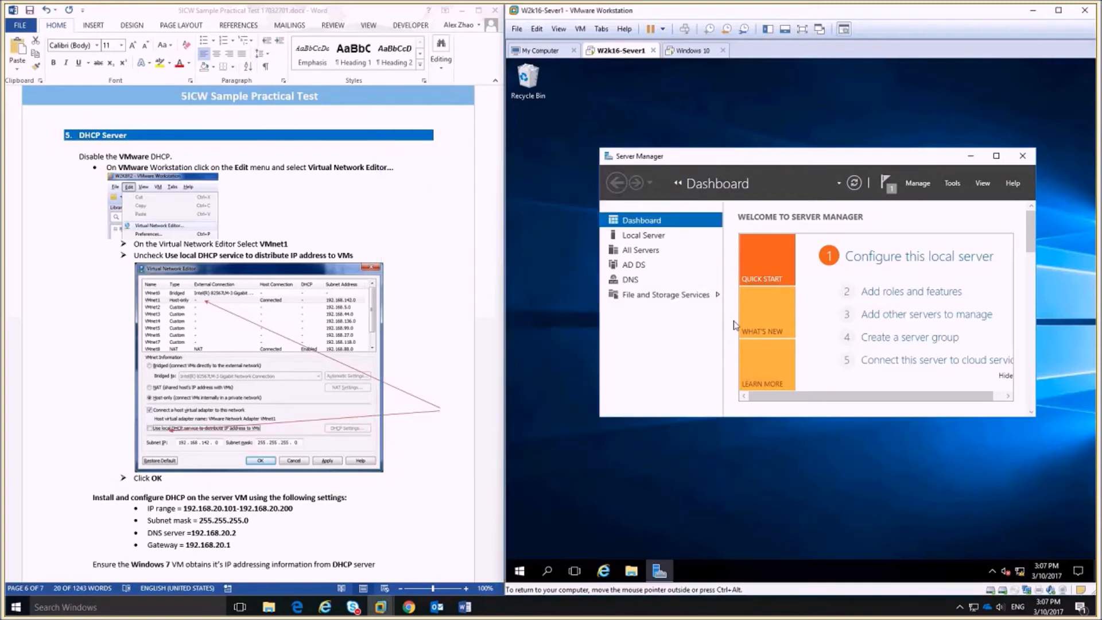
Mark the completed instructions red in the instructions document.
left_click(340, 429)
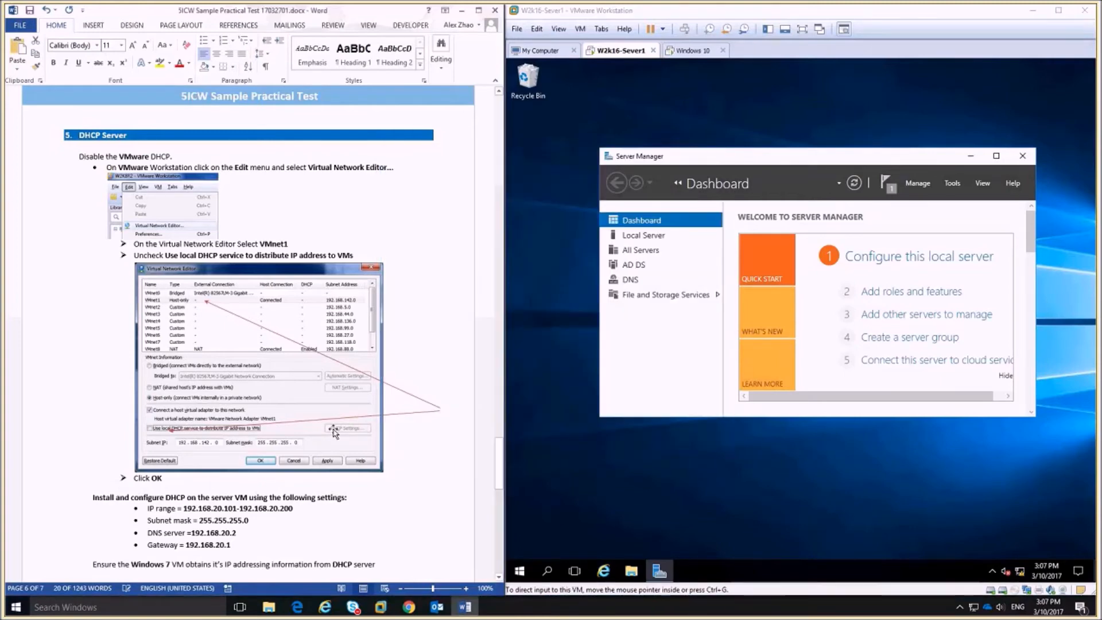
scroll(340, 430, "down", 5)
scroll(340, 429, "up", 4)
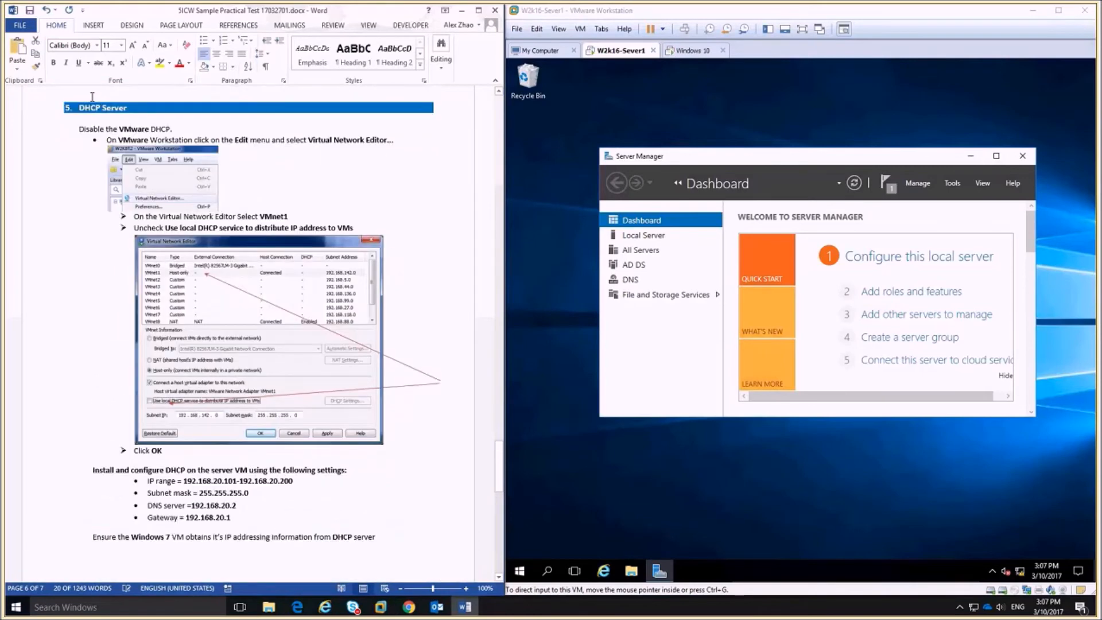
left_click_drag(79, 128, 450, 468)
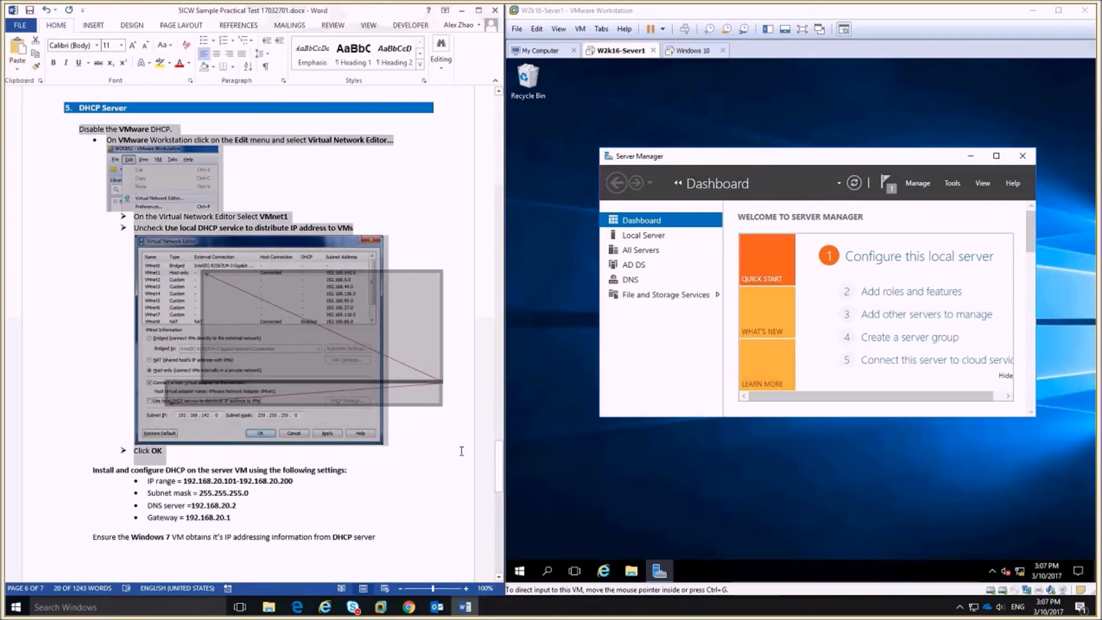
left_click(524, 458)
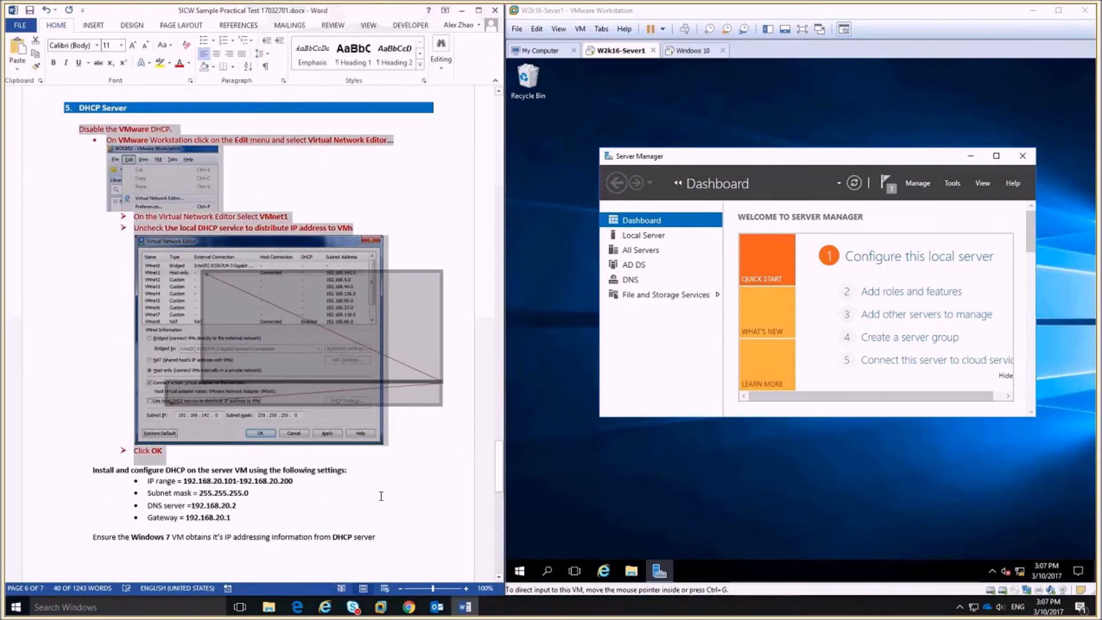
scroll(380, 496, "down", 10)
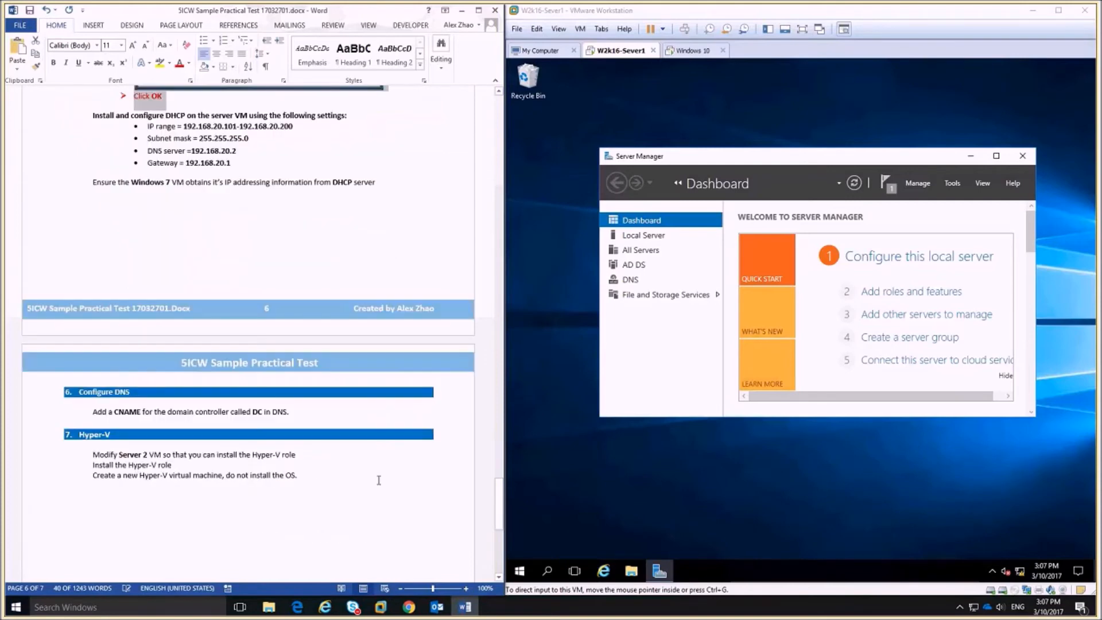
Start Add Roles and Features on the server VM: role-based installation, local server as destination.
left_click(965, 204)
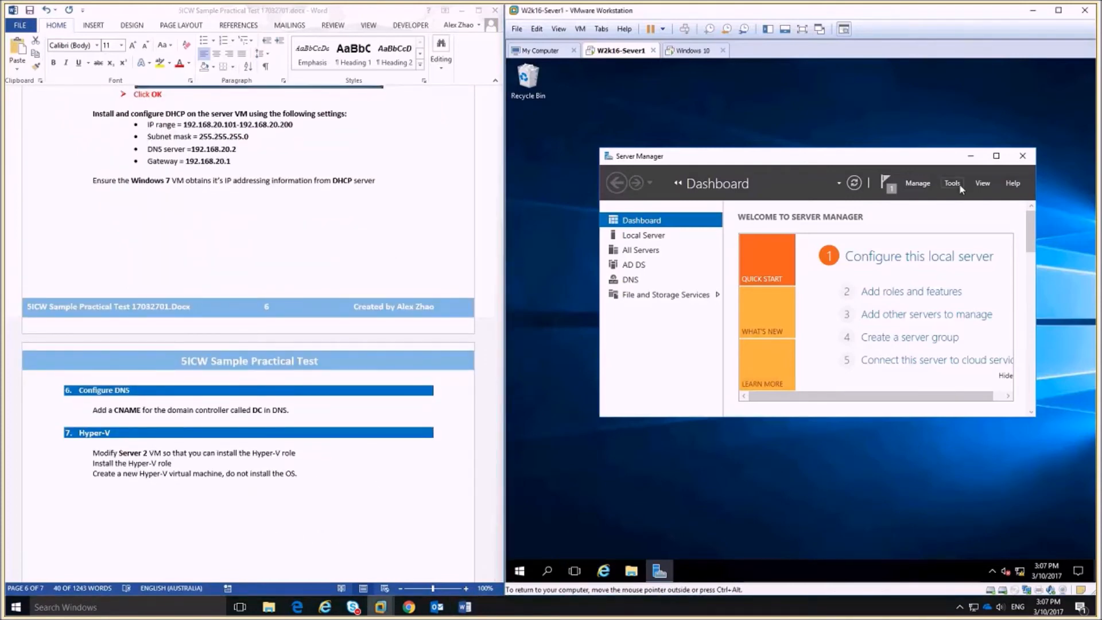
left_click(952, 183)
scroll(957, 187, "down", 1)
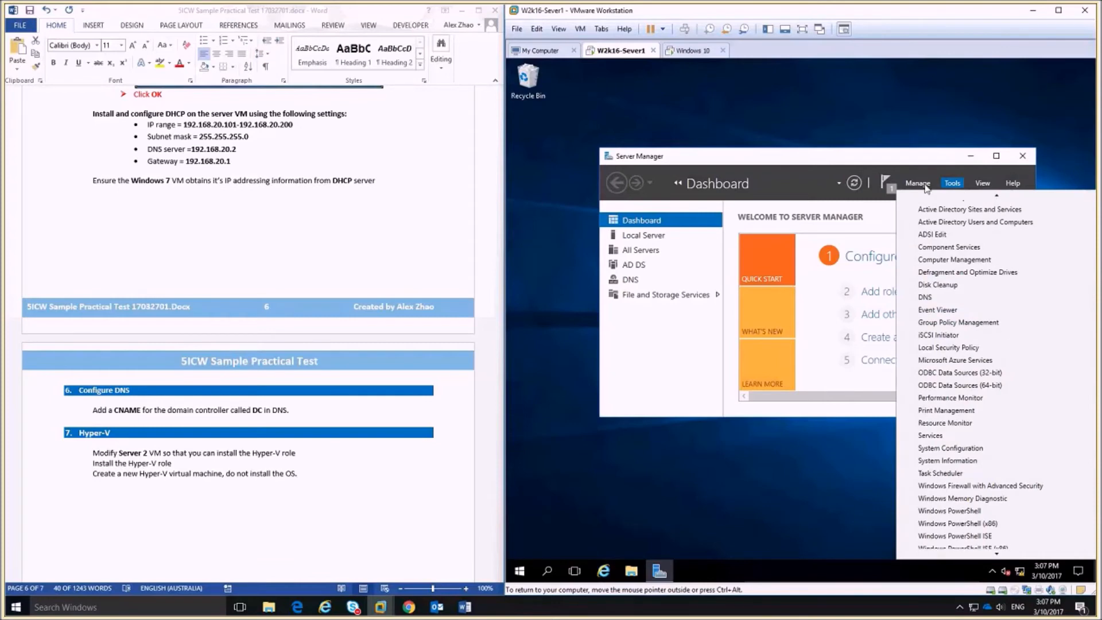
left_click(912, 184)
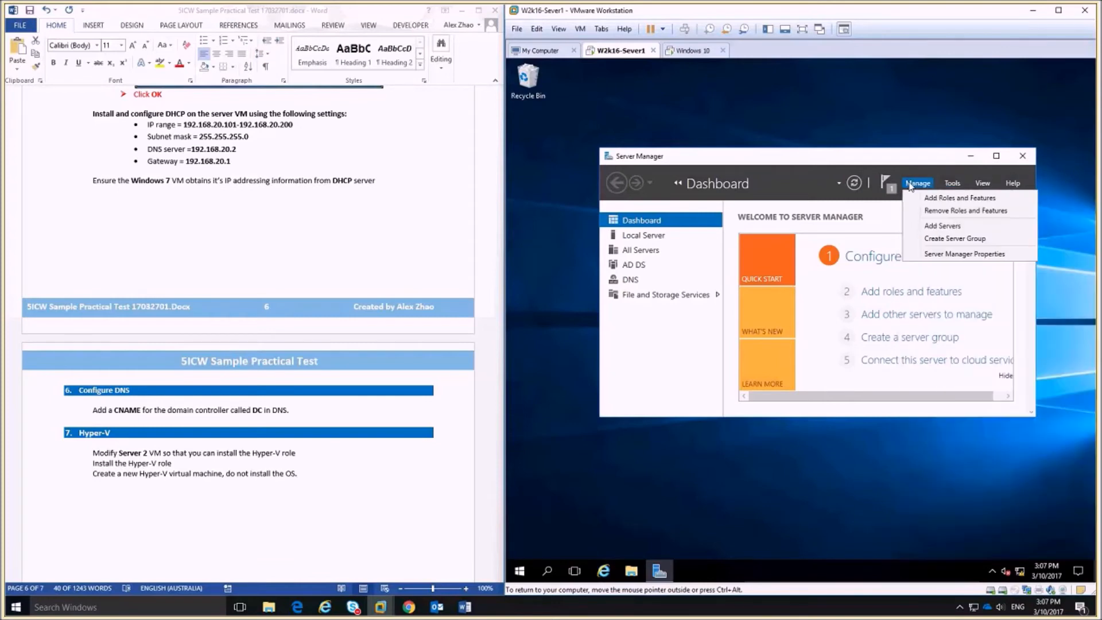
left_click(935, 199)
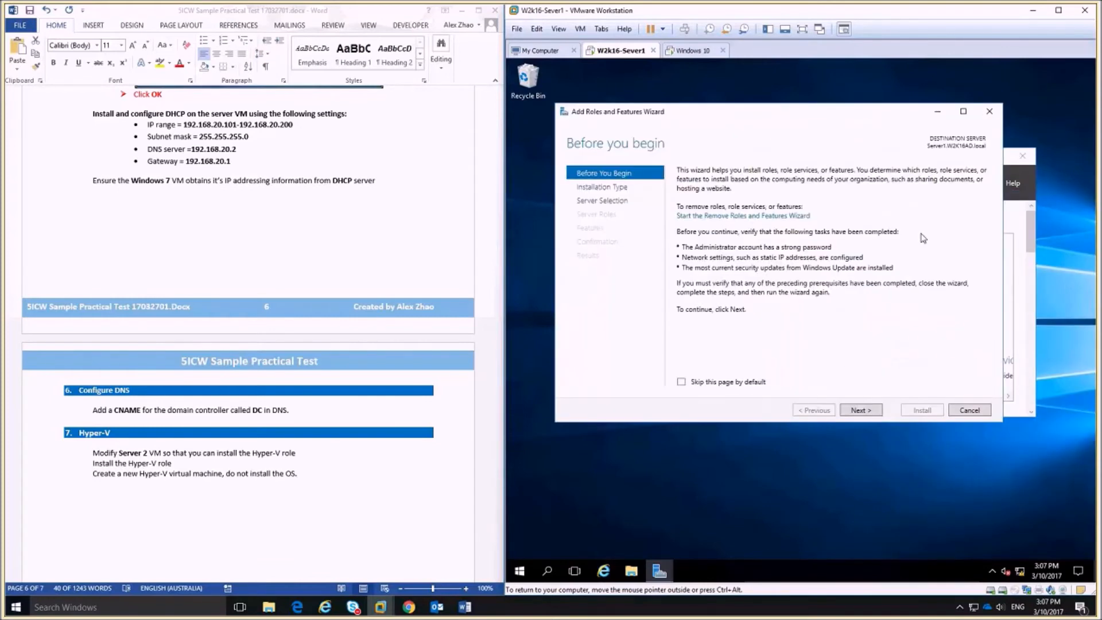
left_click(860, 410)
left_click(859, 410)
left_click(859, 410)
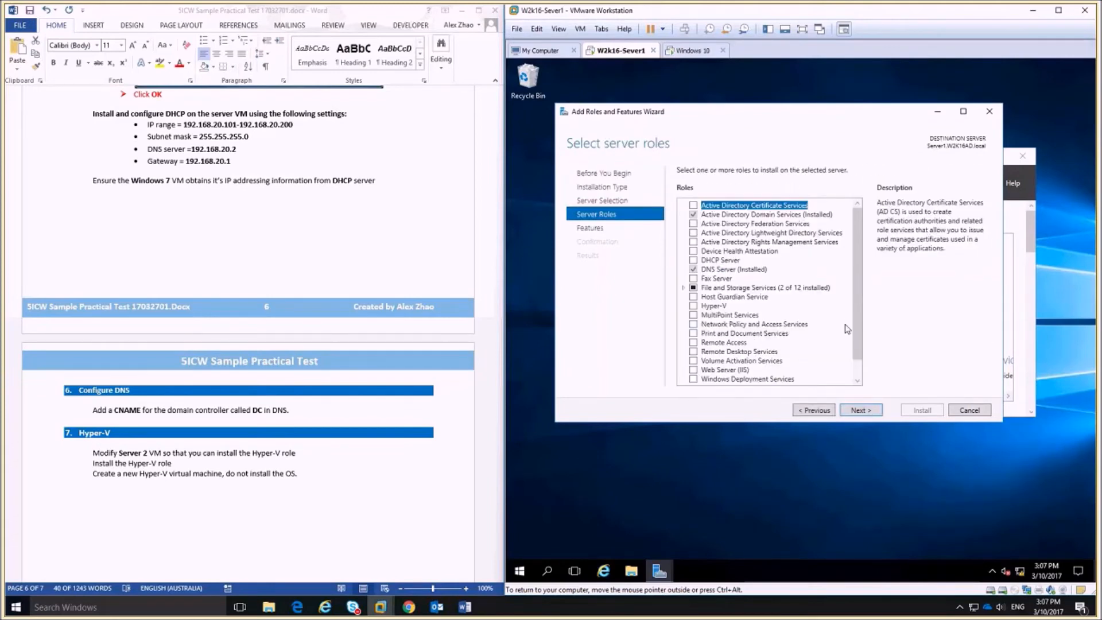
Select the DHCP Server role with its required management features and install it.
scroll(775, 287, "down", 1)
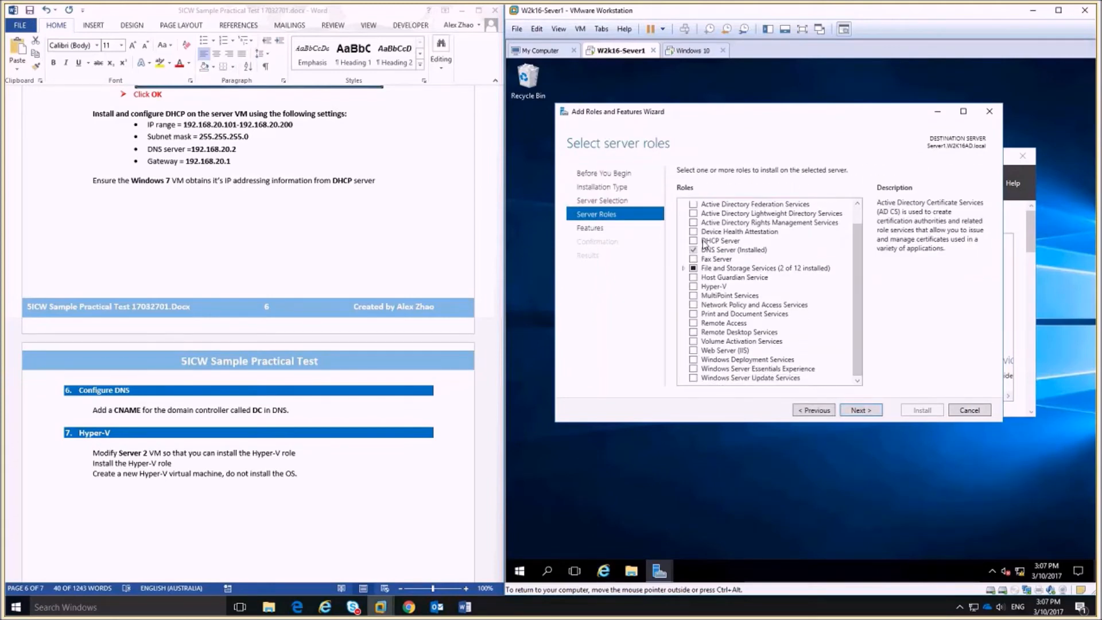
left_click(705, 242)
left_click(829, 360)
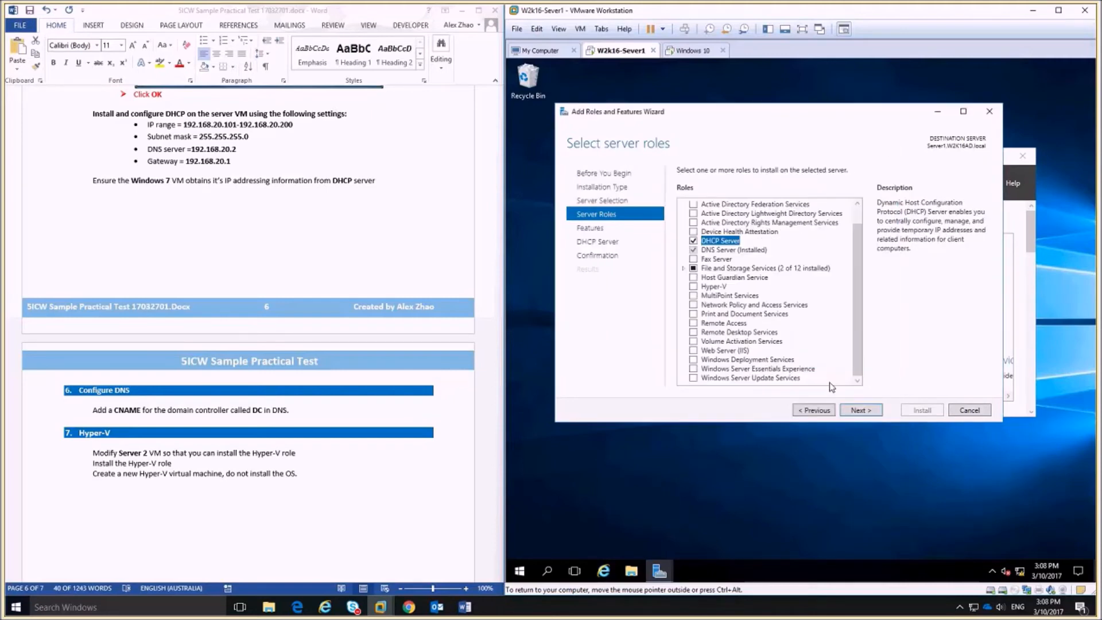
left_click(861, 410)
left_click(862, 410)
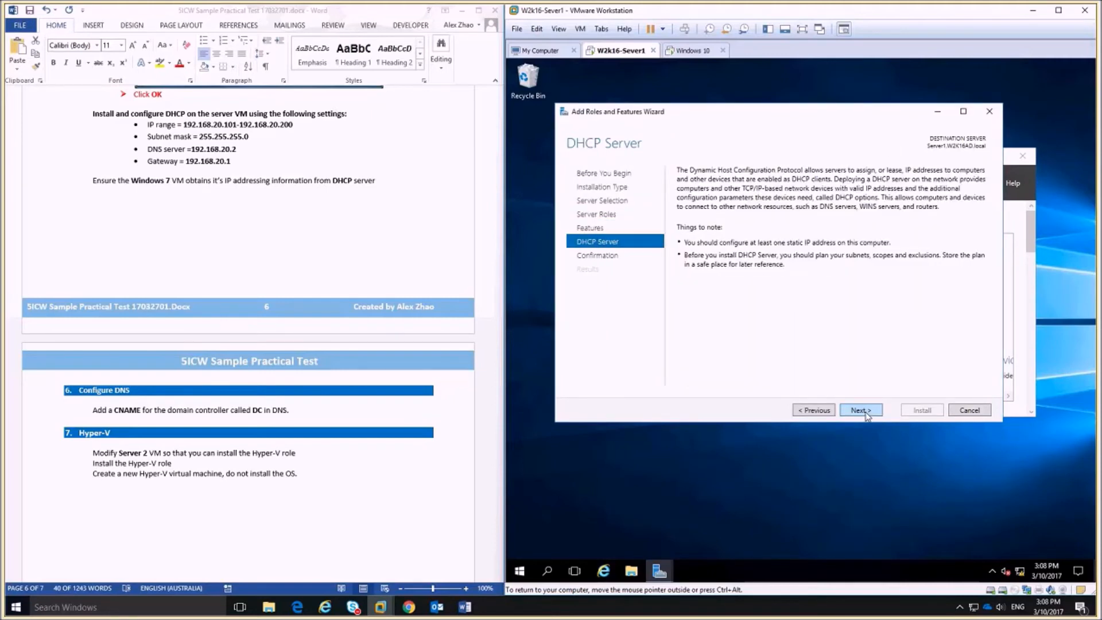
left_click(861, 410)
left_click(918, 411)
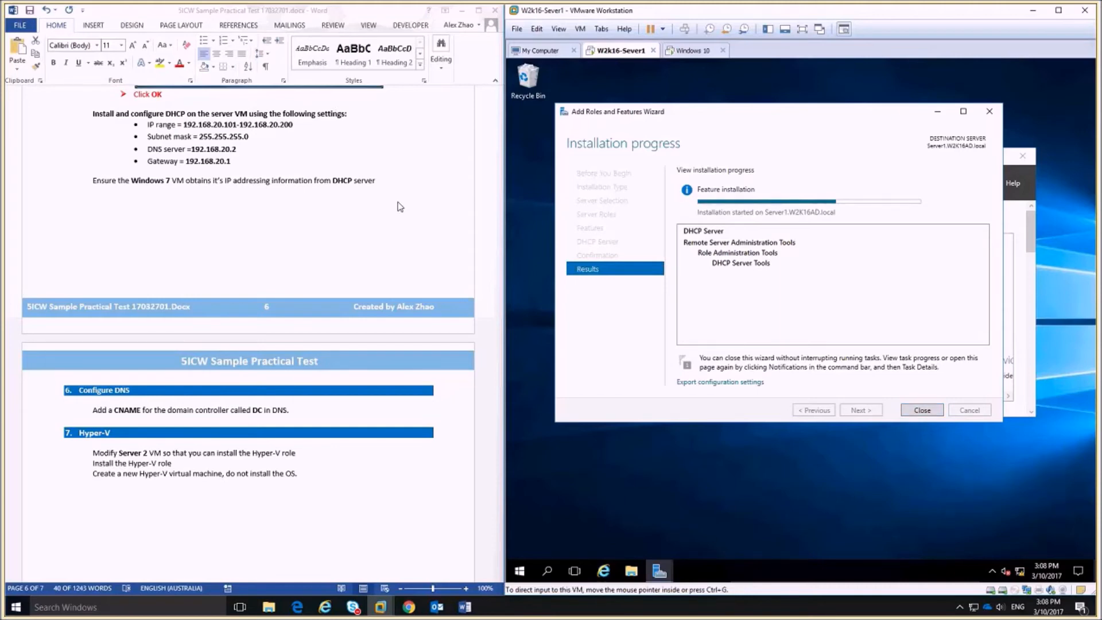
Highlight the IP range, subnet mask 255.255.255.0 and DNS server lines in the instructions.
left_click(130, 124)
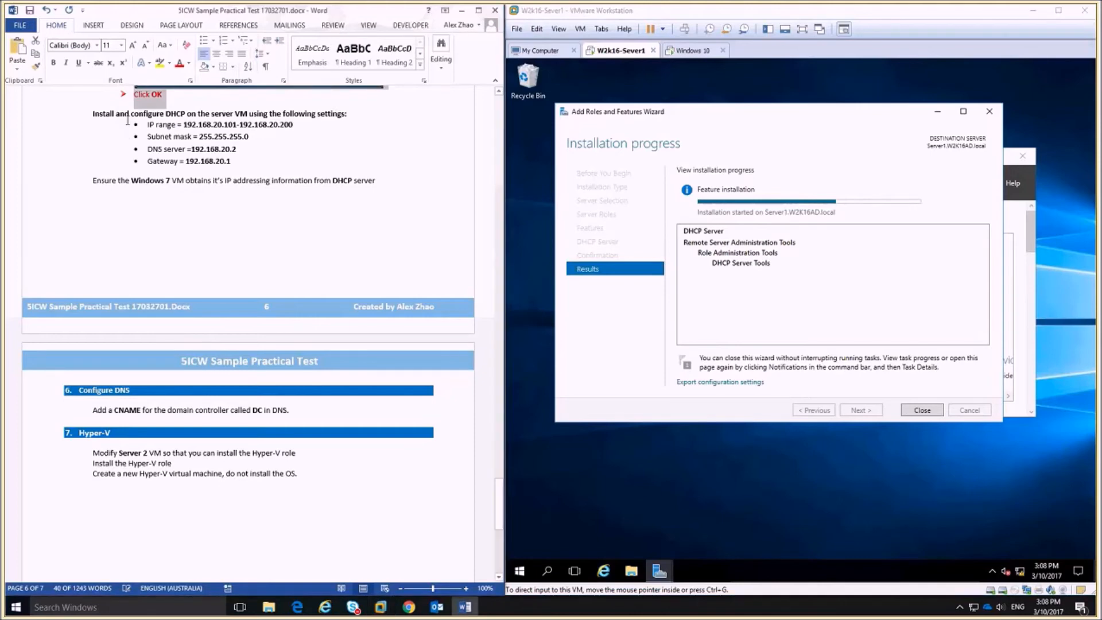
triple_click(164, 125)
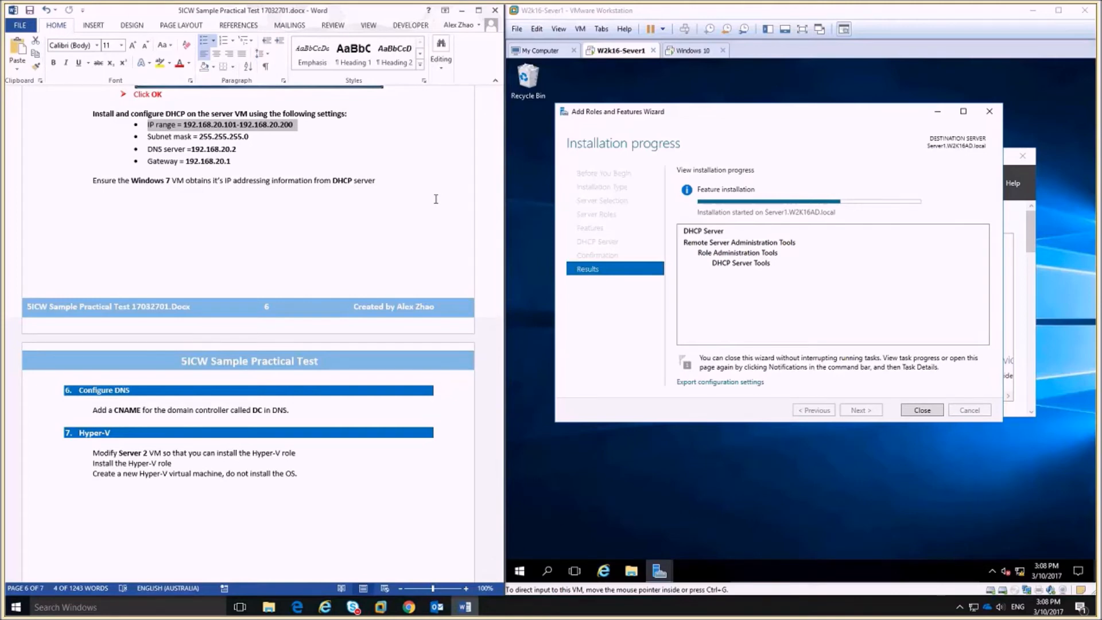
left_click_drag(251, 137, 206, 139)
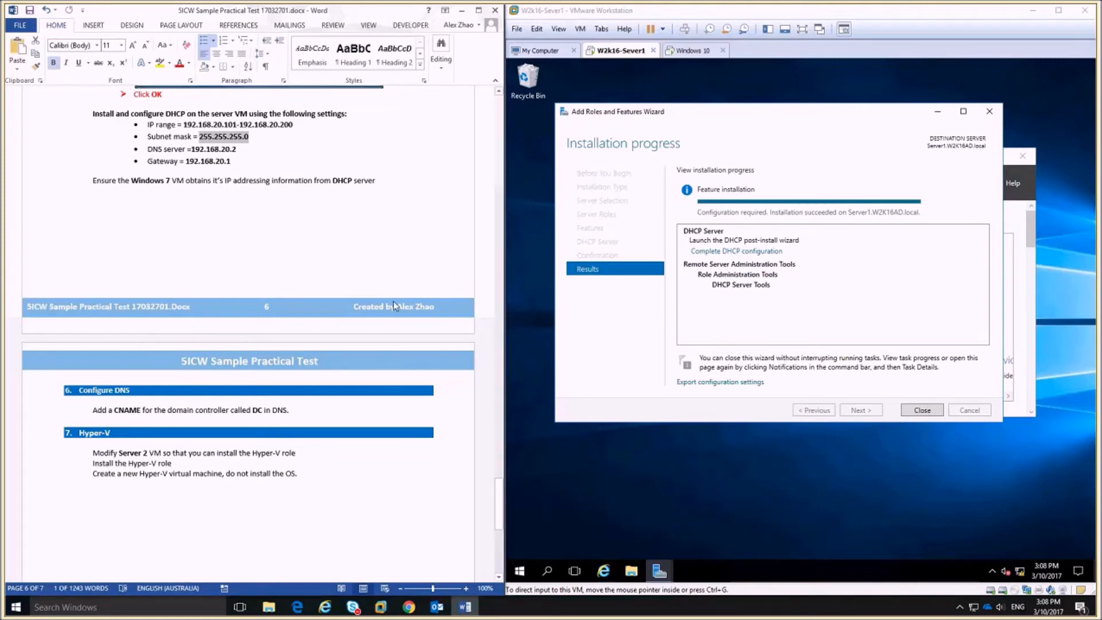
key("Down")
key("shift+Left")
key("shift+Left")
key("shift+Left")
key("shift+Left")
key("shift+Left")
key("shift+Left")
key("shift+Left")
key("shift+Left")
key("shift+Left")
key("shift+Left")
key("shift+Left")
key("shift+Left")
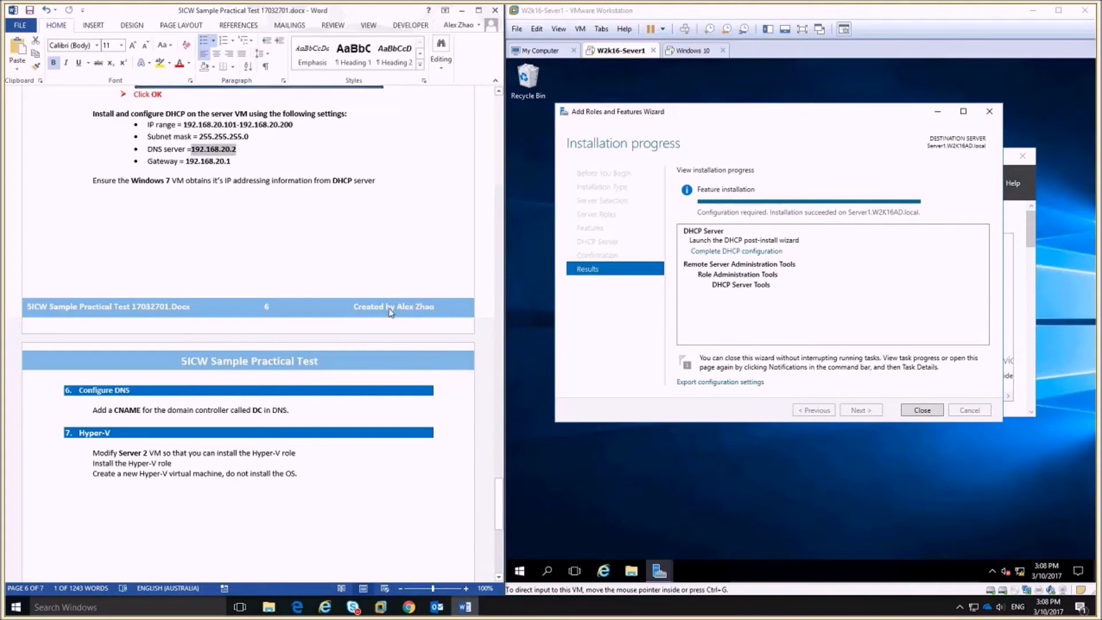
Highlight the gateway address in the notes, close the finished wizard, and launch Tools > DHCP.
left_click_drag(252, 160, 184, 163)
left_click(922, 410)
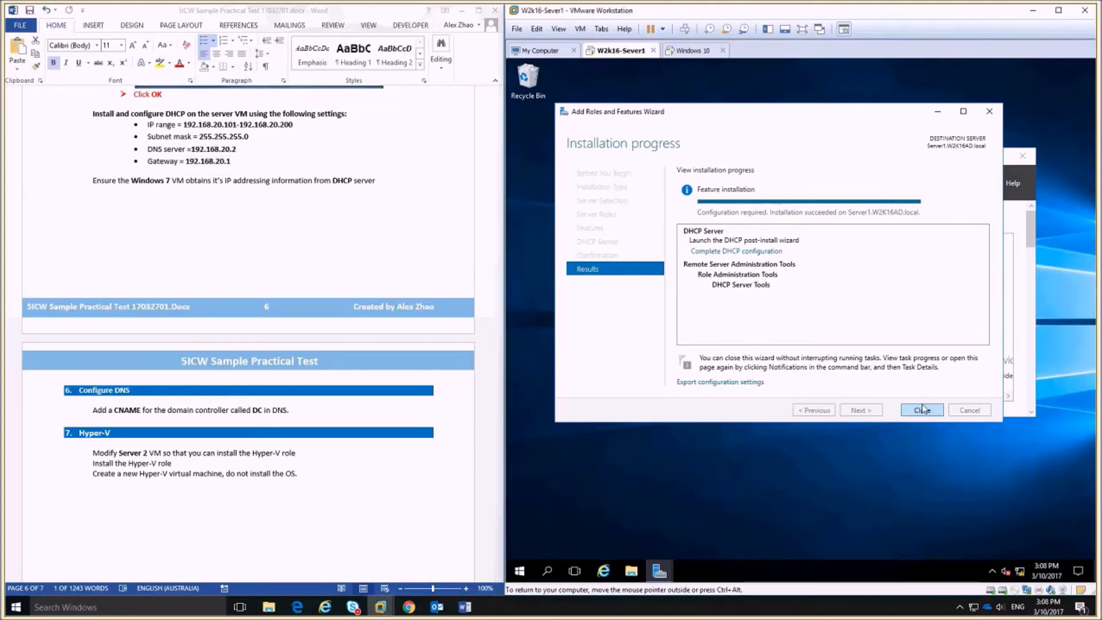
left_click(923, 410)
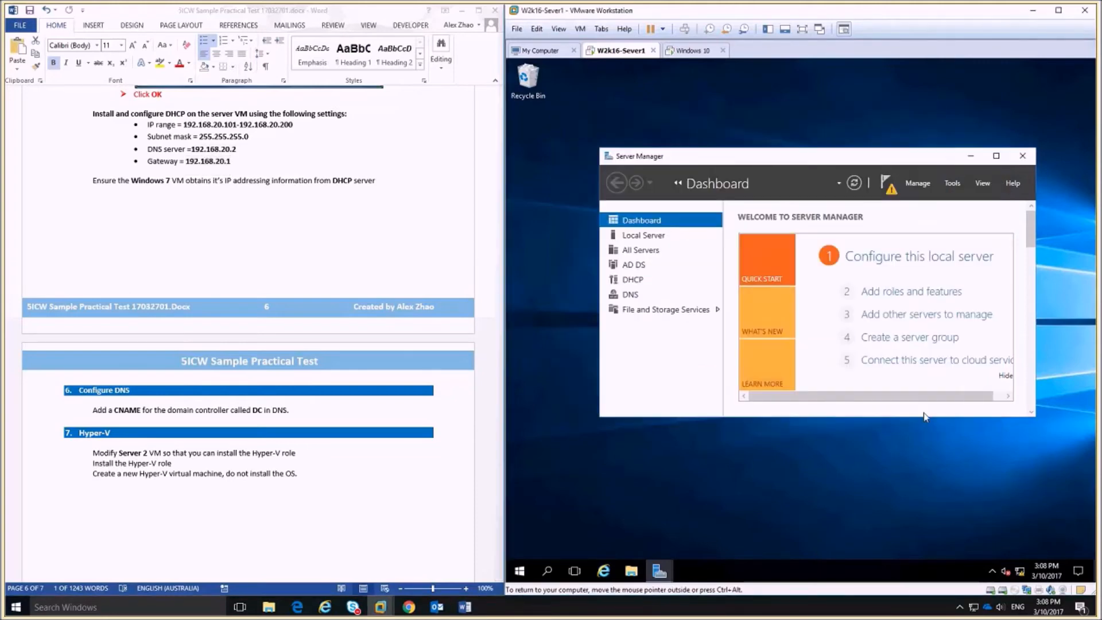
left_click(951, 182)
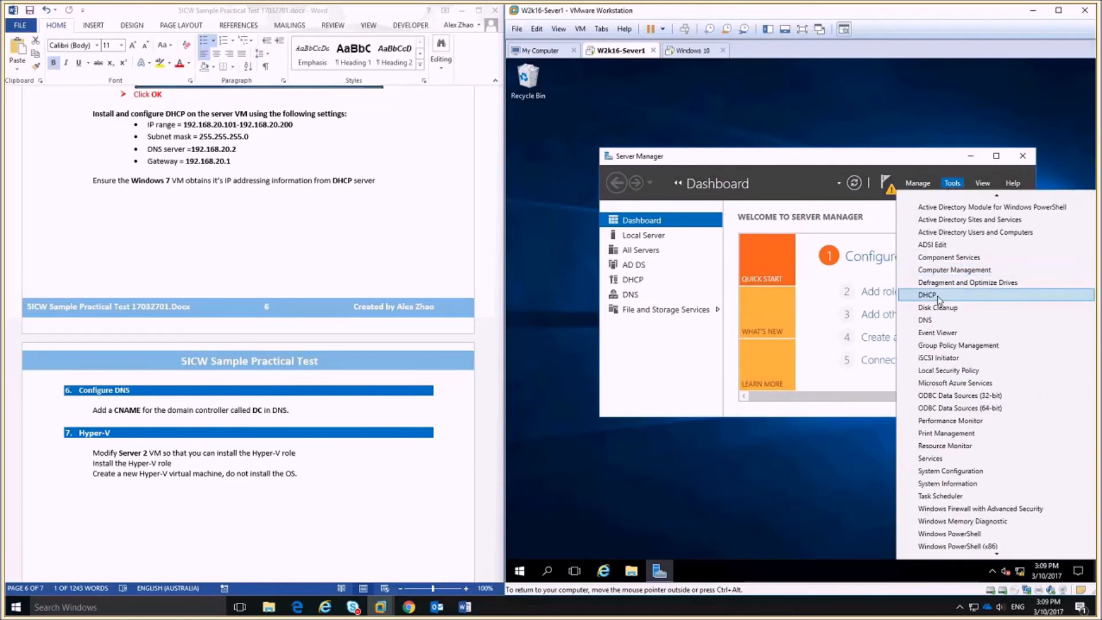
left_click(938, 298)
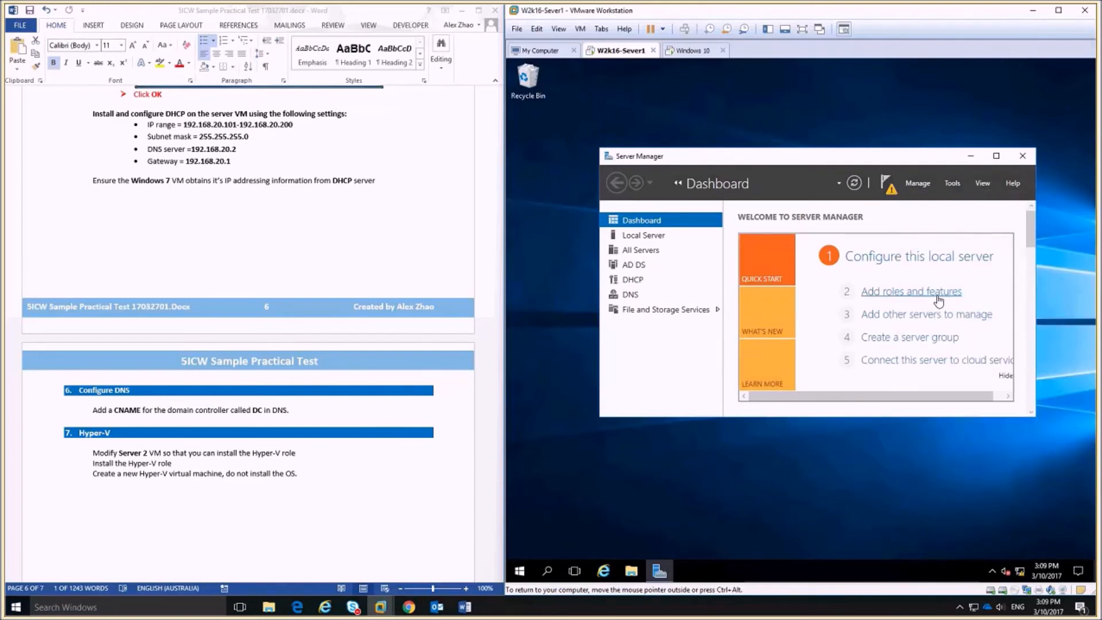
Maximize the DHCP console, expand server1.w2k16ad.local and IPv4, then choose New Scope.
left_click(842, 107)
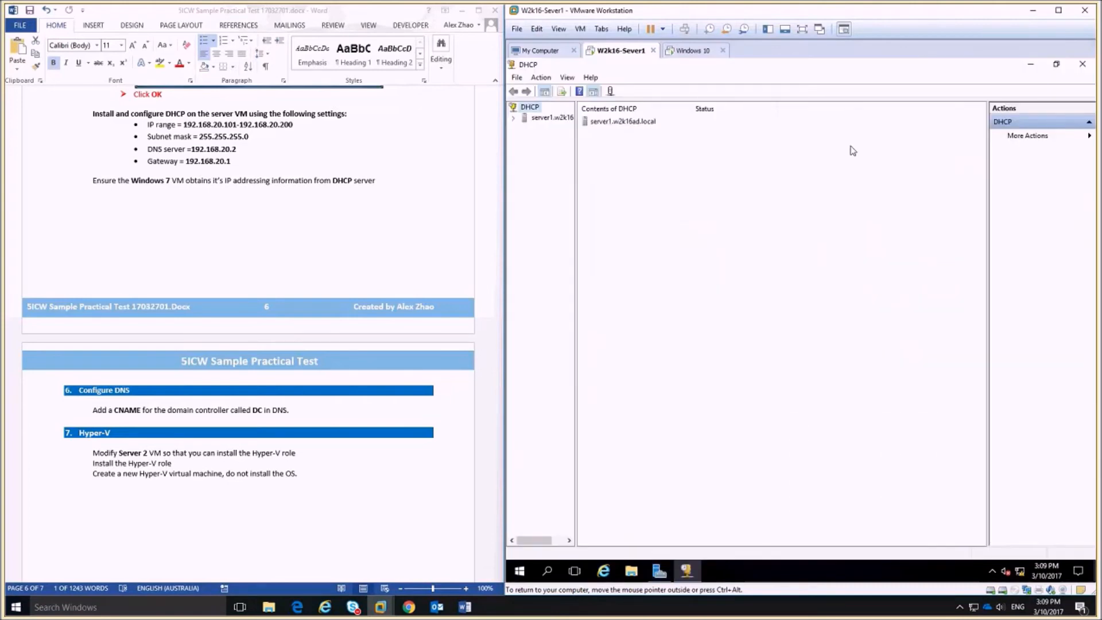
left_click_drag(576, 183, 671, 241)
double_click(537, 119)
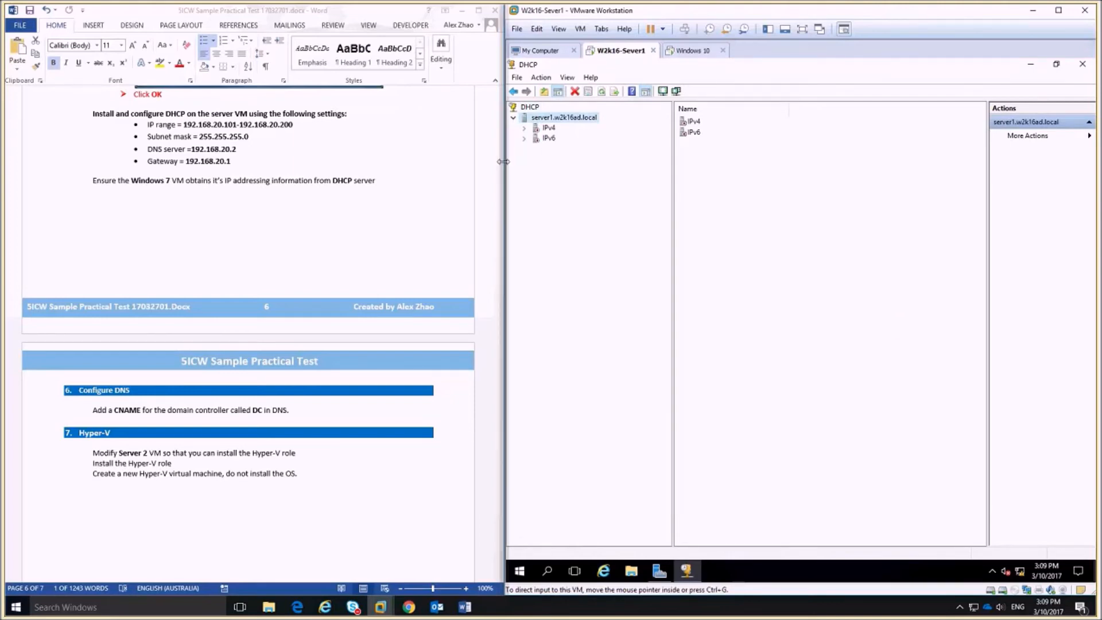
right_click(558, 119)
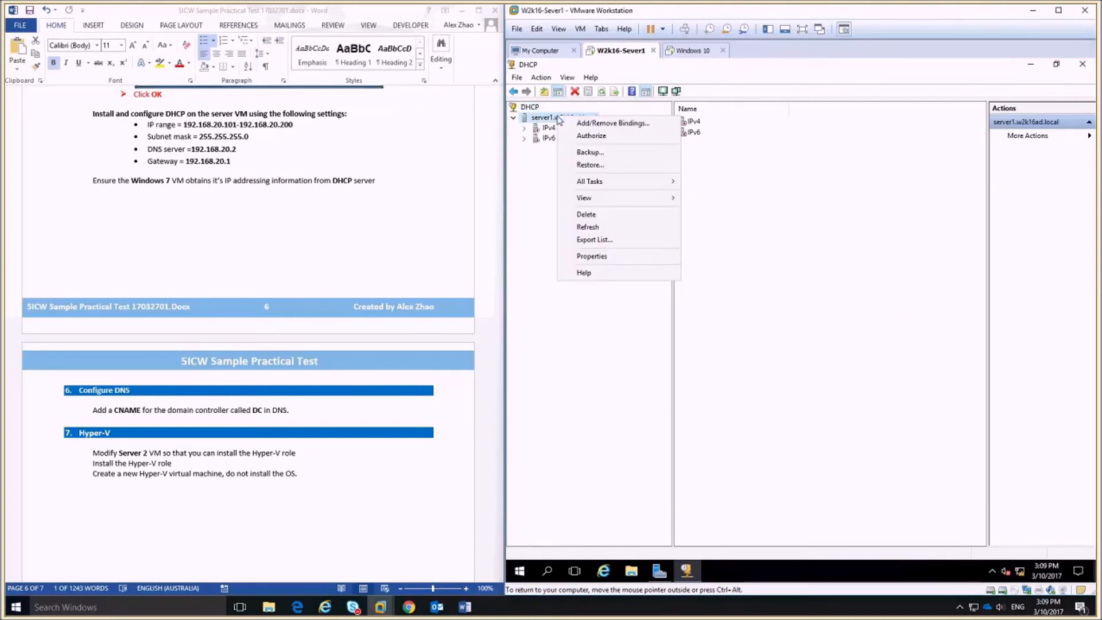
right_click(536, 130)
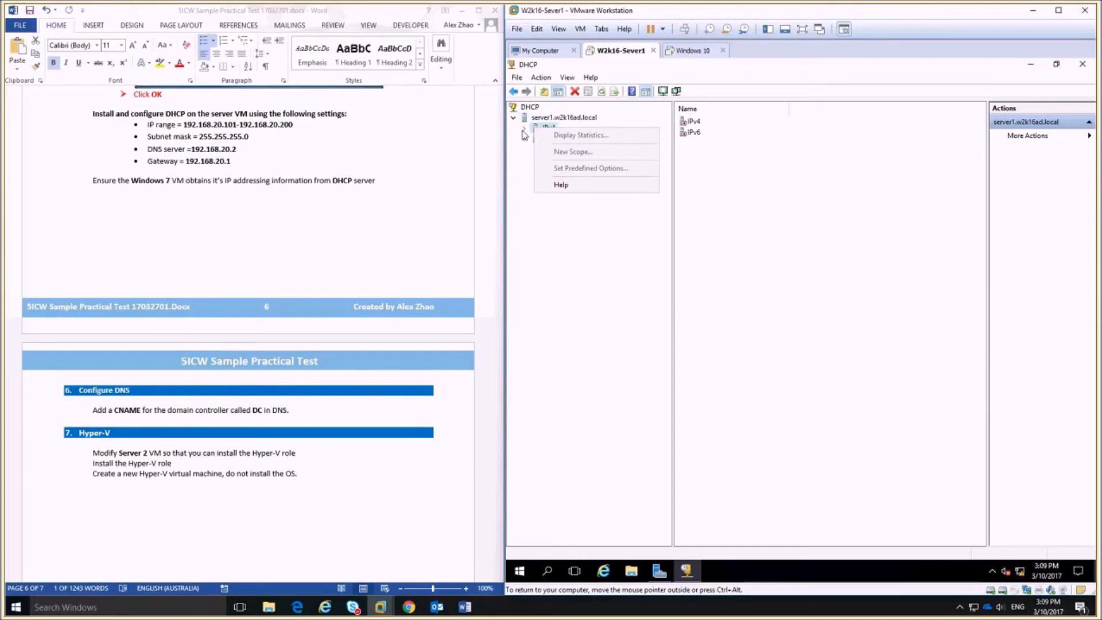
left_click(524, 129)
right_click(548, 131)
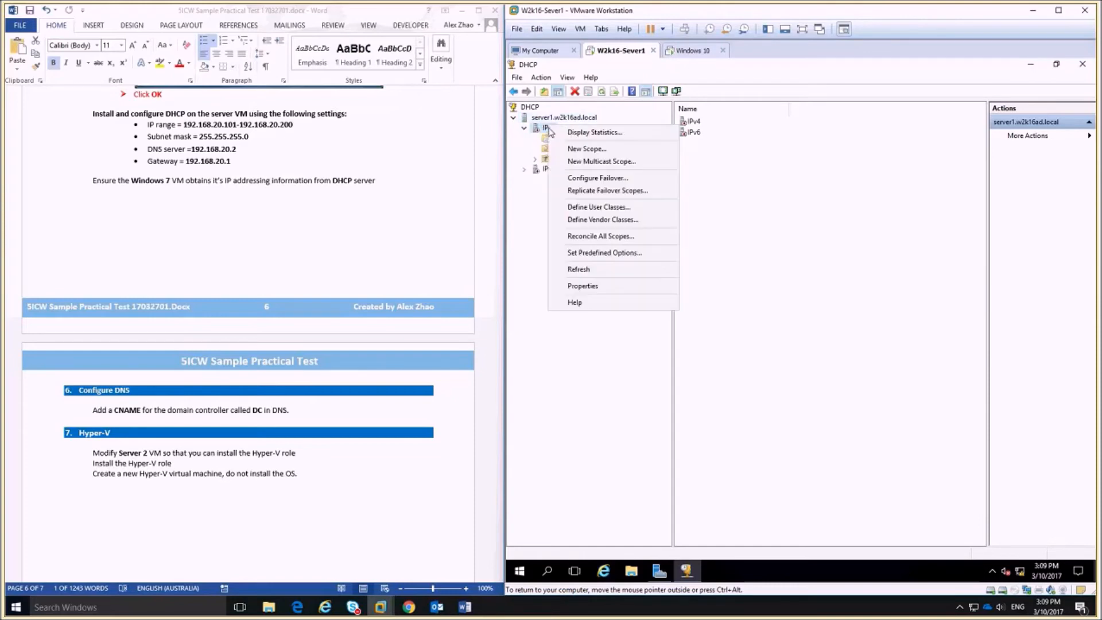
left_click(622, 152)
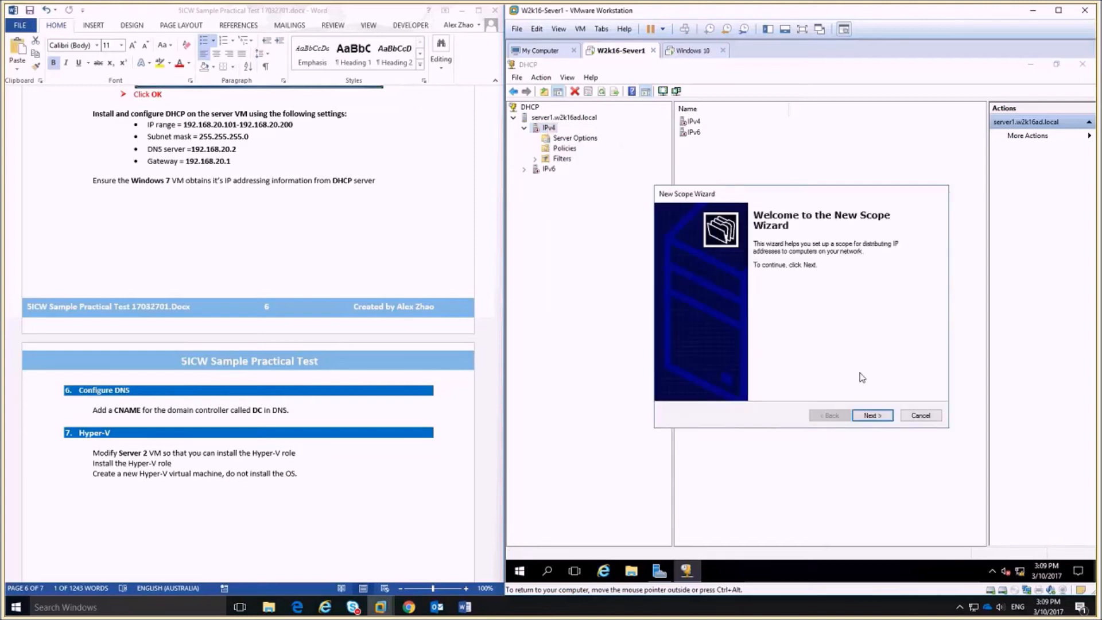
Name the scope 'SICW Sample test scope' and use the same text as its description.
left_click(872, 416)
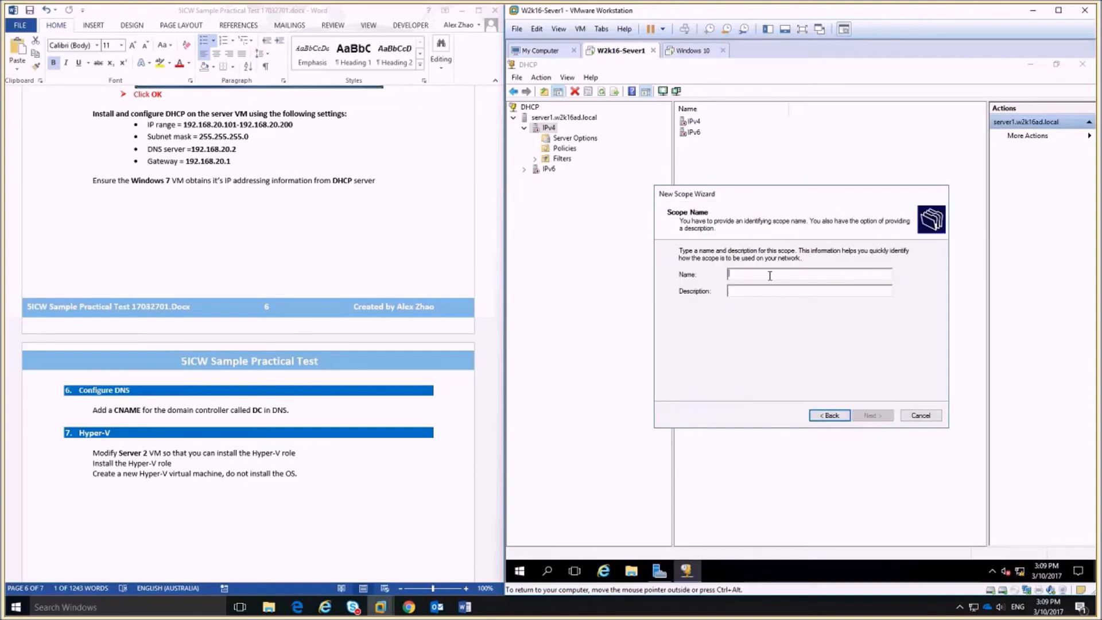
type("SICW ")
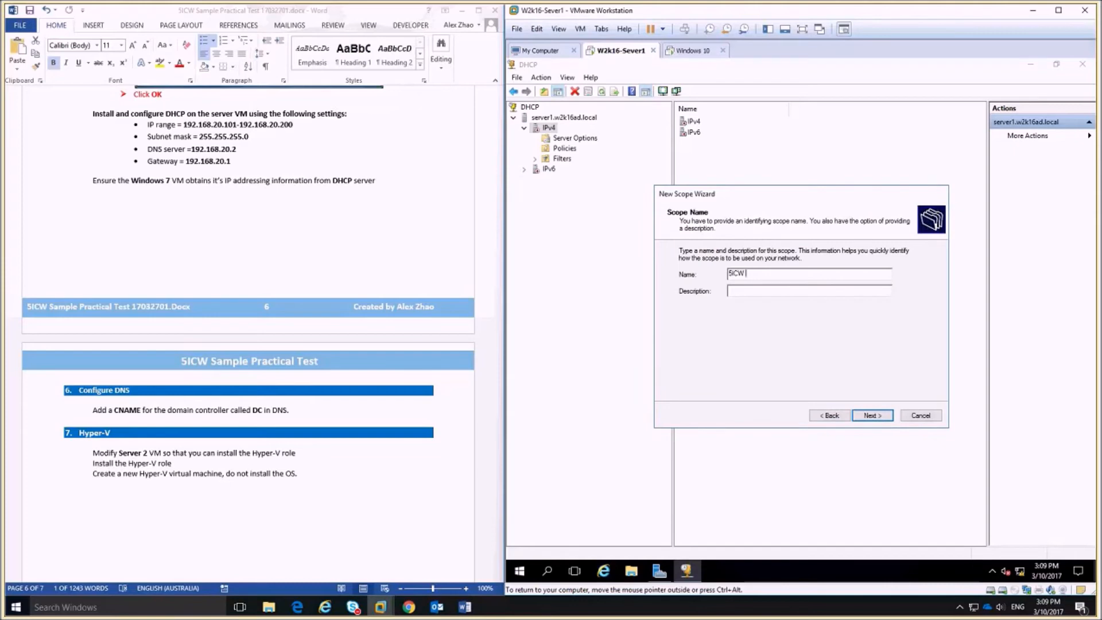
type("Sample test scope")
left_click_drag(823, 273, 728, 274)
key("ctrl+c")
left_click(806, 292)
key("ctrl+v")
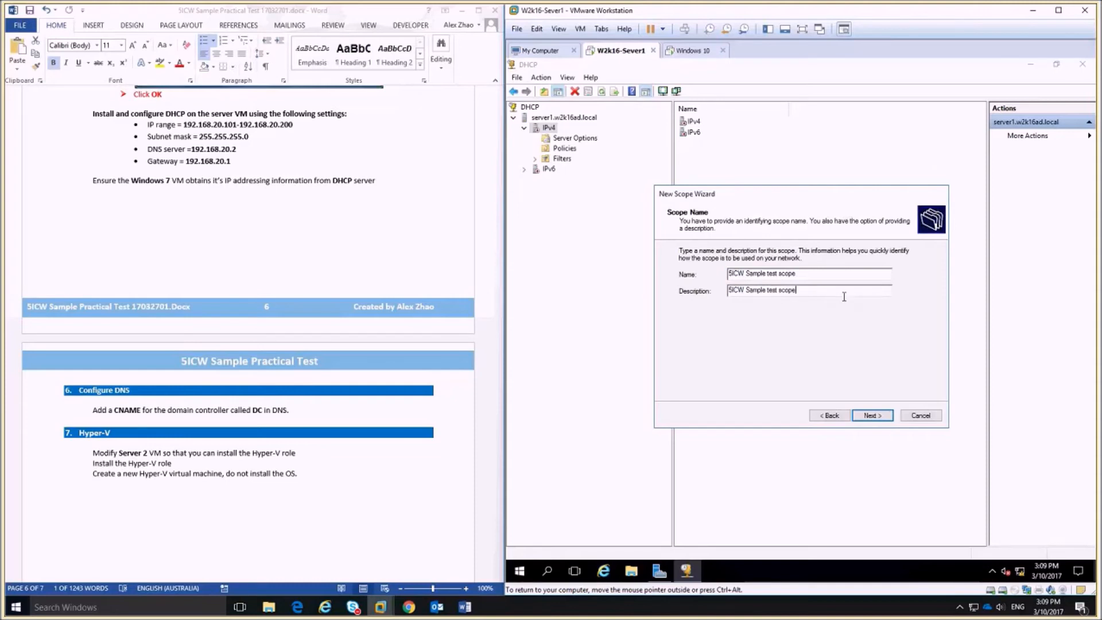
left_click(888, 414)
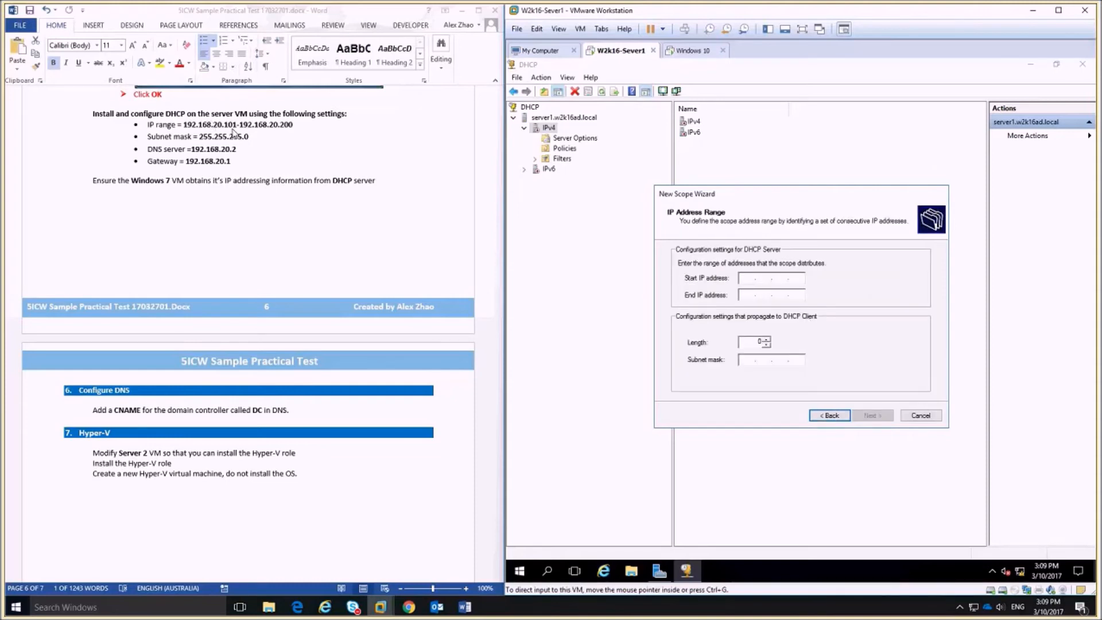
Set the range 192.168.20.101–192.168.20.200, with no exclusions and the default lease duration.
type("192 . 168 . ")
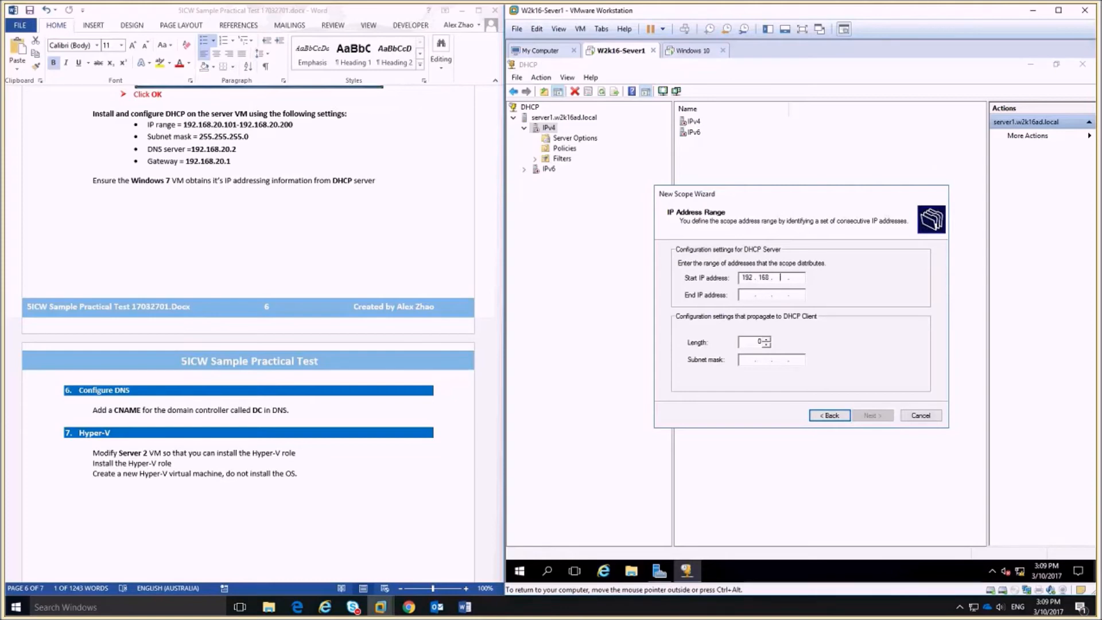
type("20 . 101")
key("Tab")
type("192 . 16")
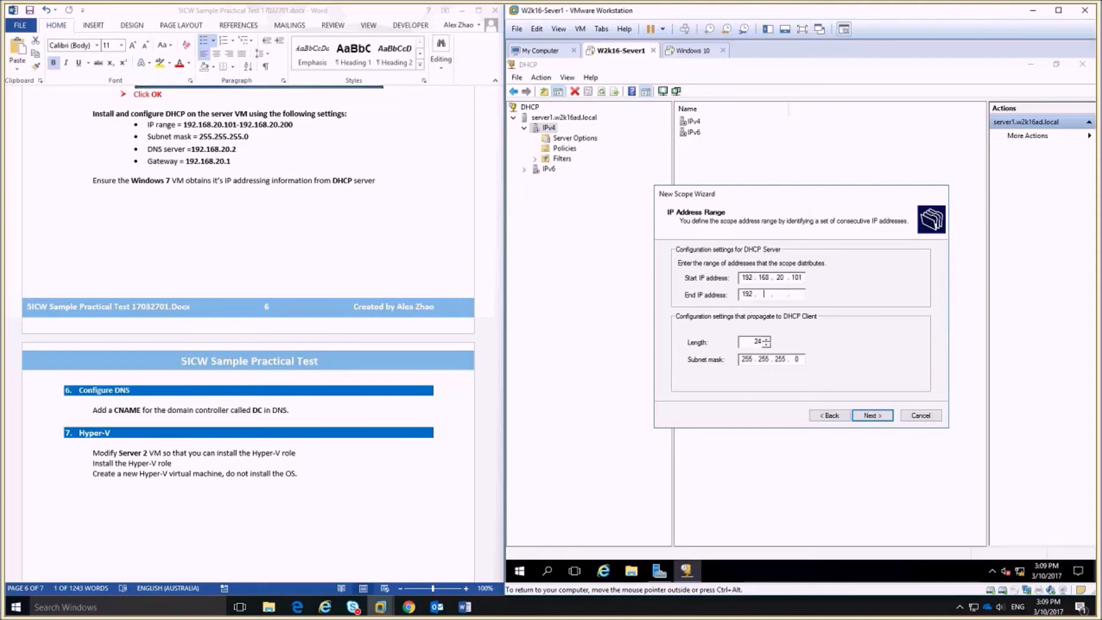
type("8 . 20 . 200")
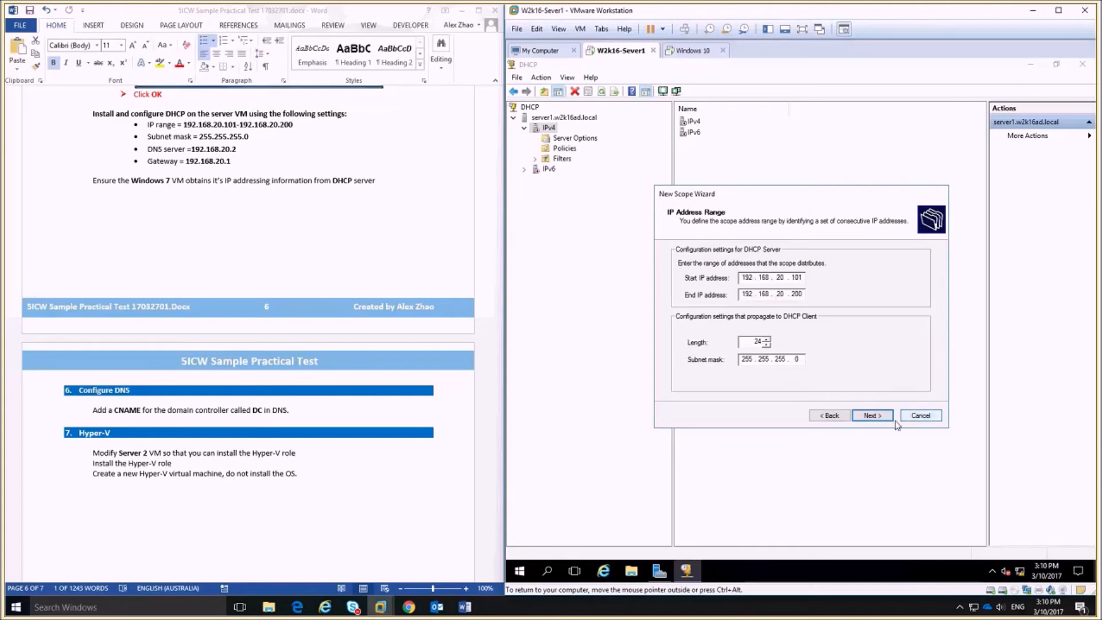
left_click(871, 416)
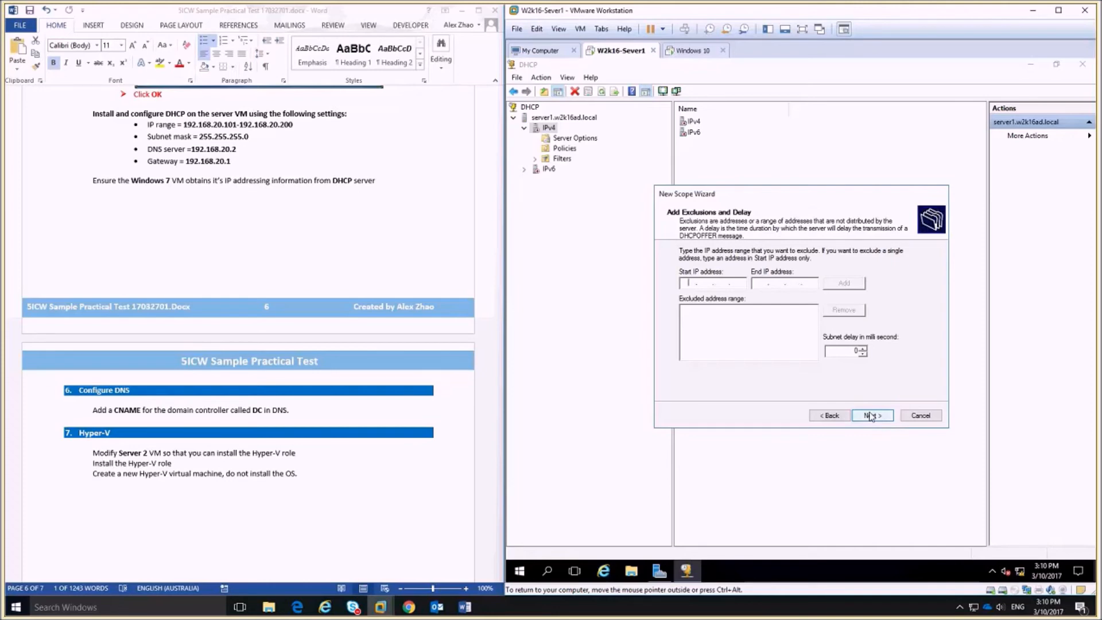
left_click(871, 416)
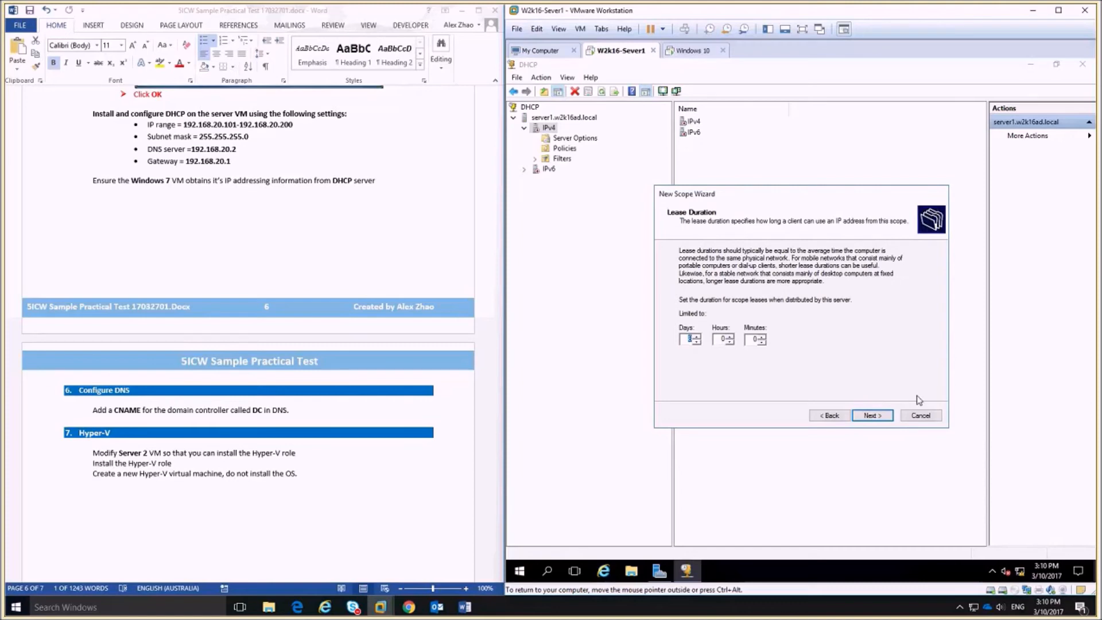
left_click(887, 417)
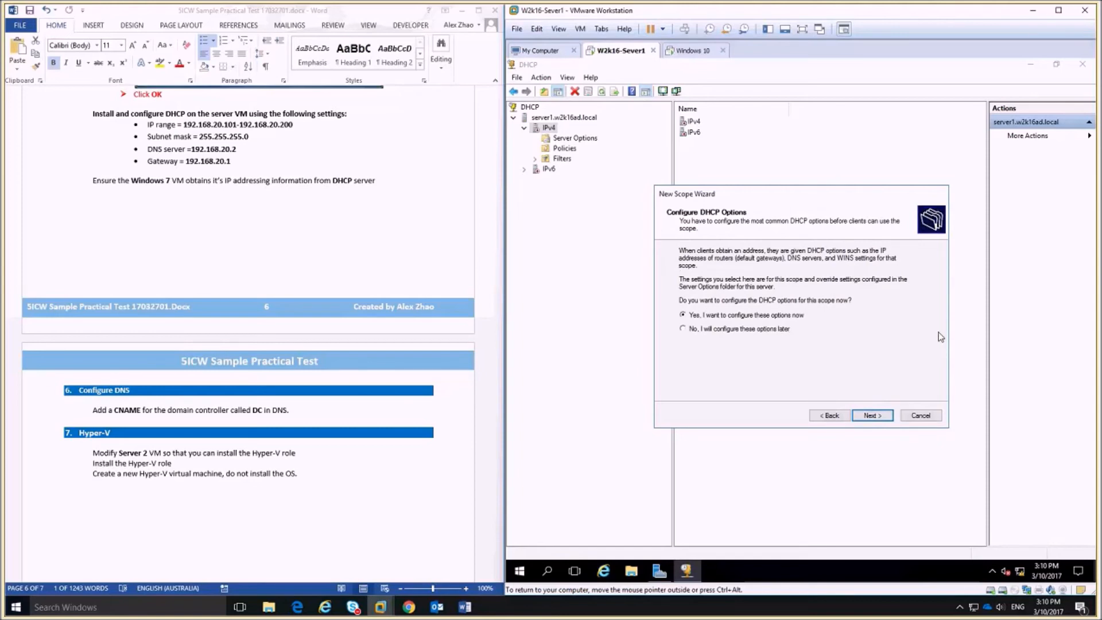
Add router 192.168.20.1, keep DNS server 192.168.20.2, skip WINS, and activate the scope.
left_click(869, 413)
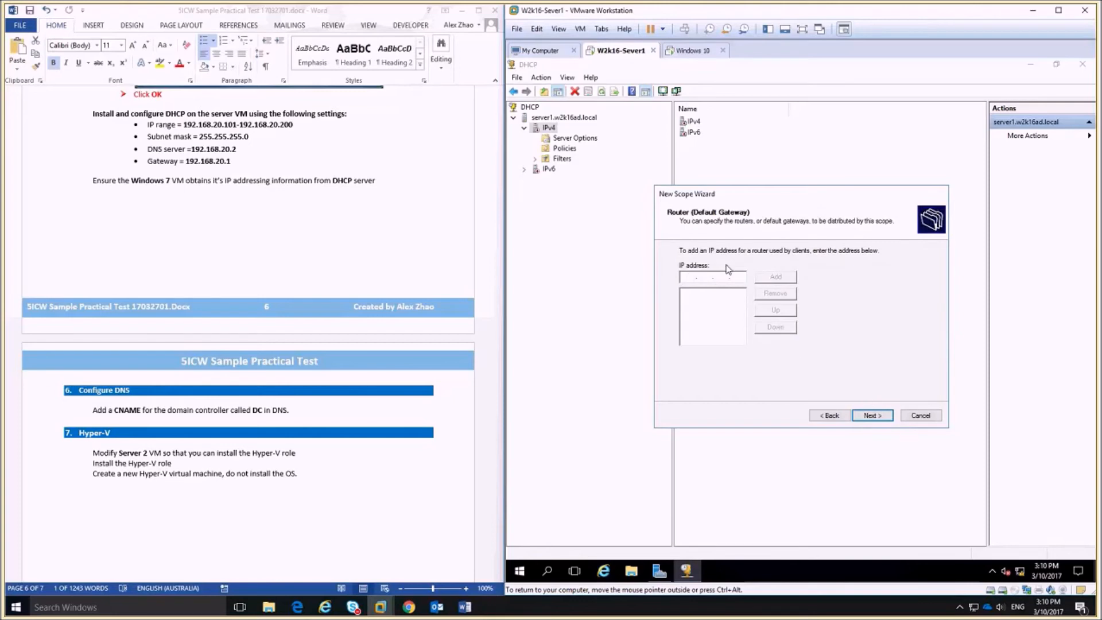
type("192 . 168 . 20 . 1")
left_click(784, 278)
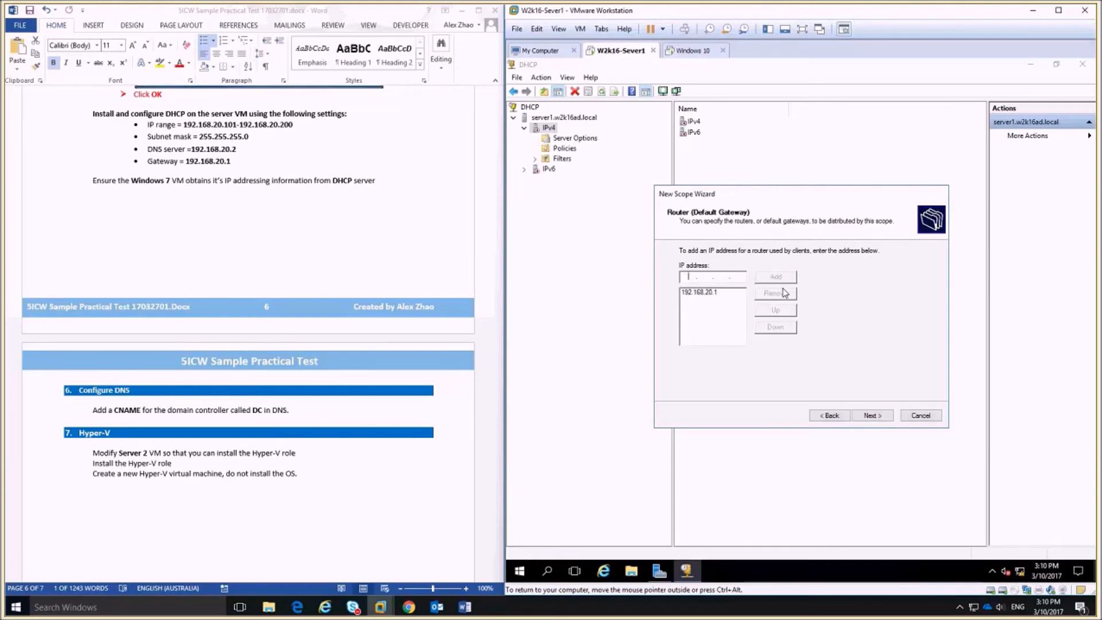
left_click(870, 416)
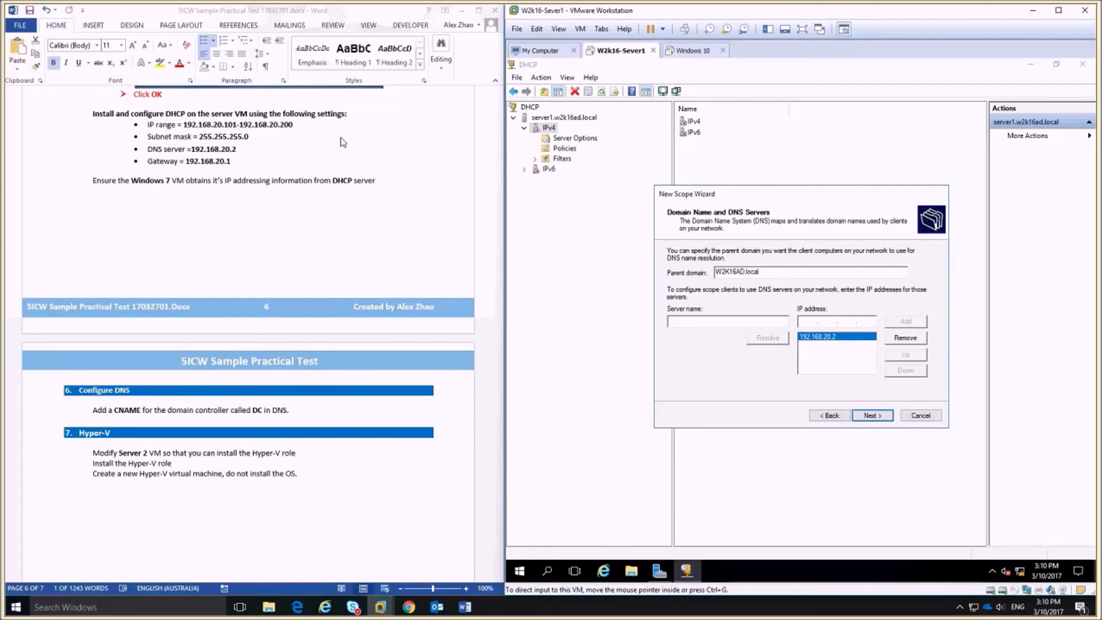
left_click(880, 419)
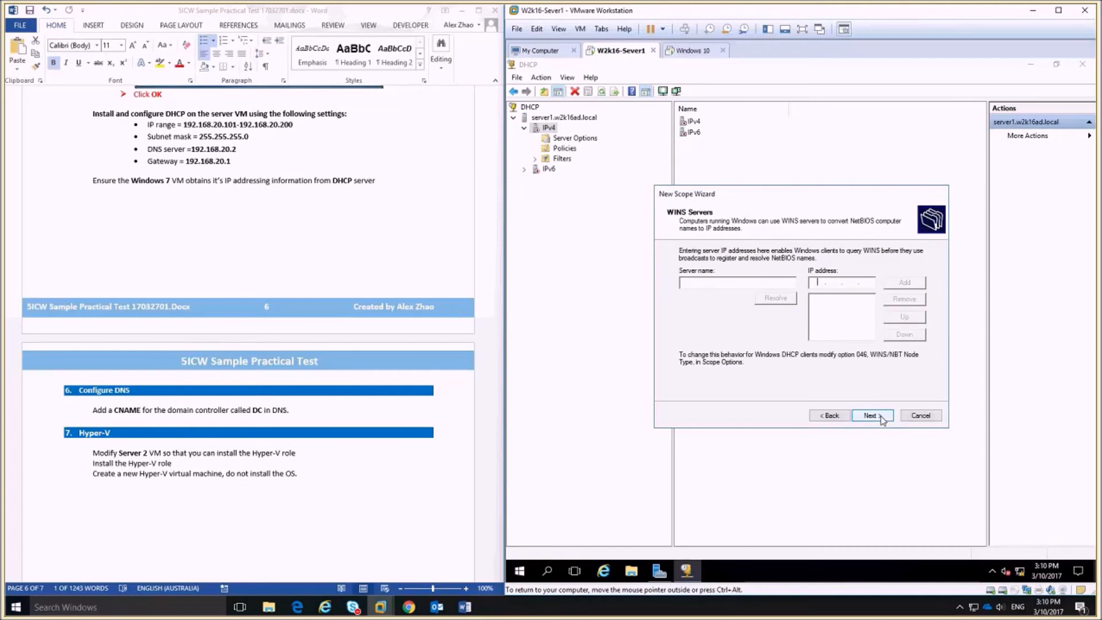
left_click(883, 420)
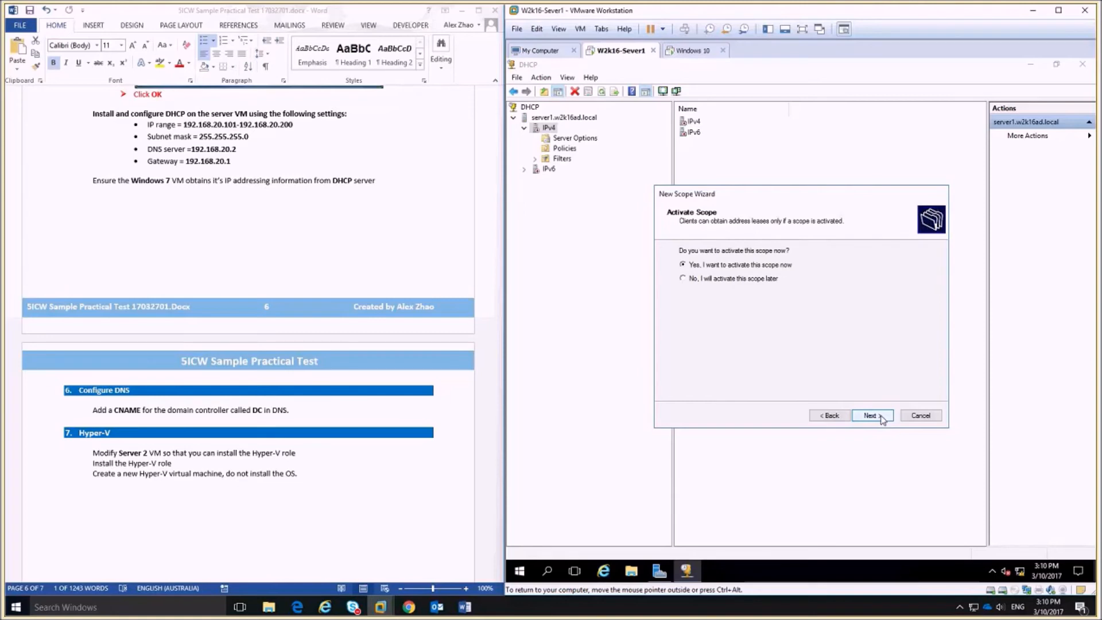
left_click(882, 420)
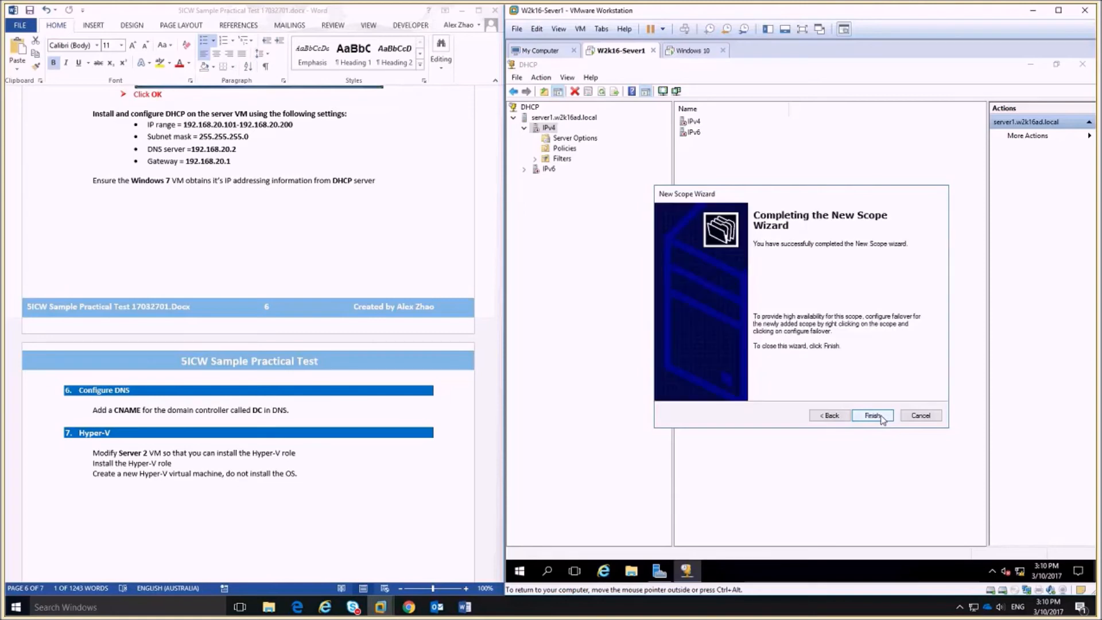
left_click(872, 418)
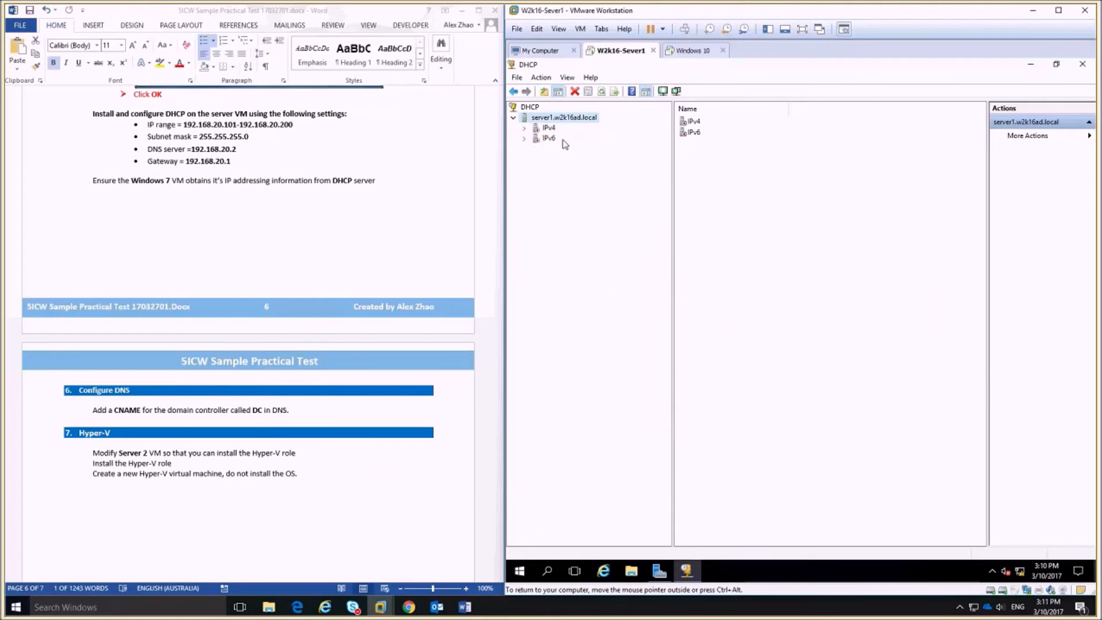
Authorize the DHCP server and check under IPv4 that the scope shows Active.
left_click(523, 128)
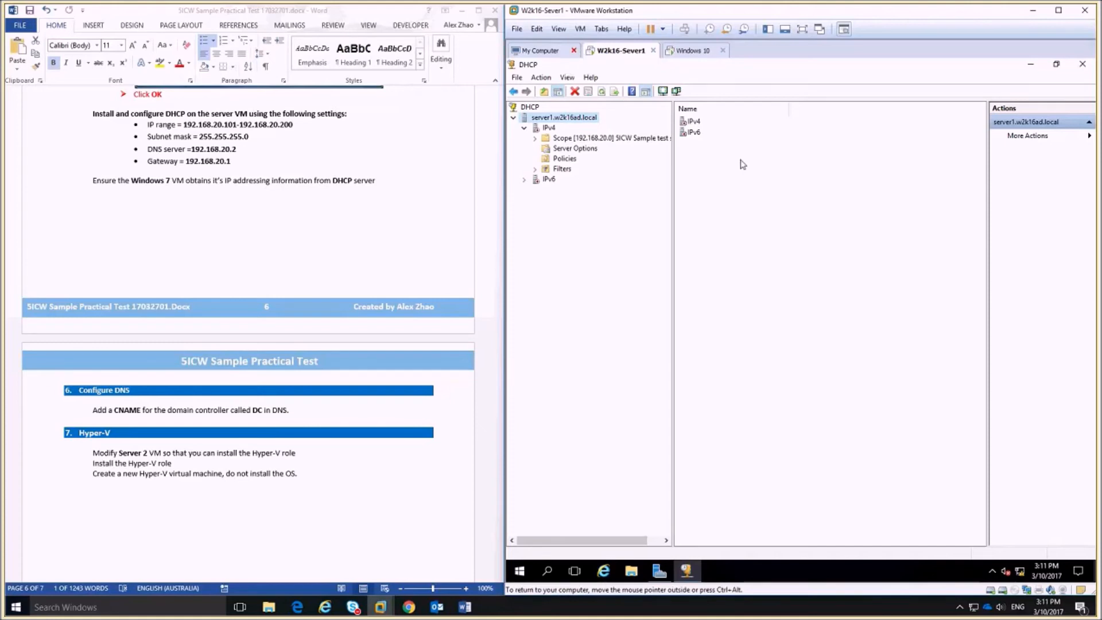
right_click(557, 119)
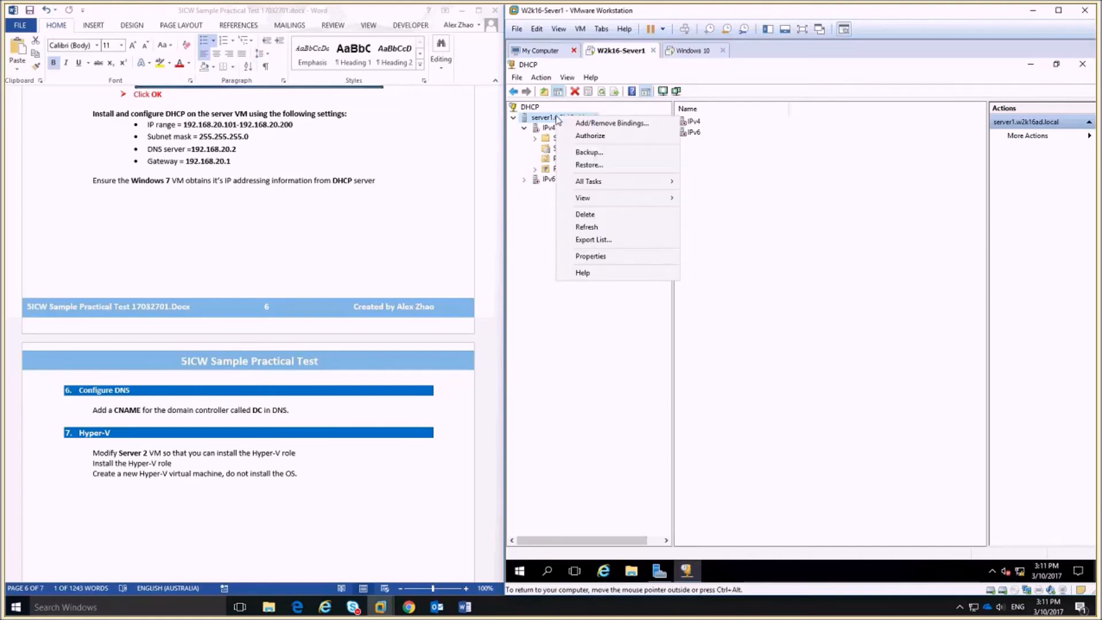
left_click(620, 137)
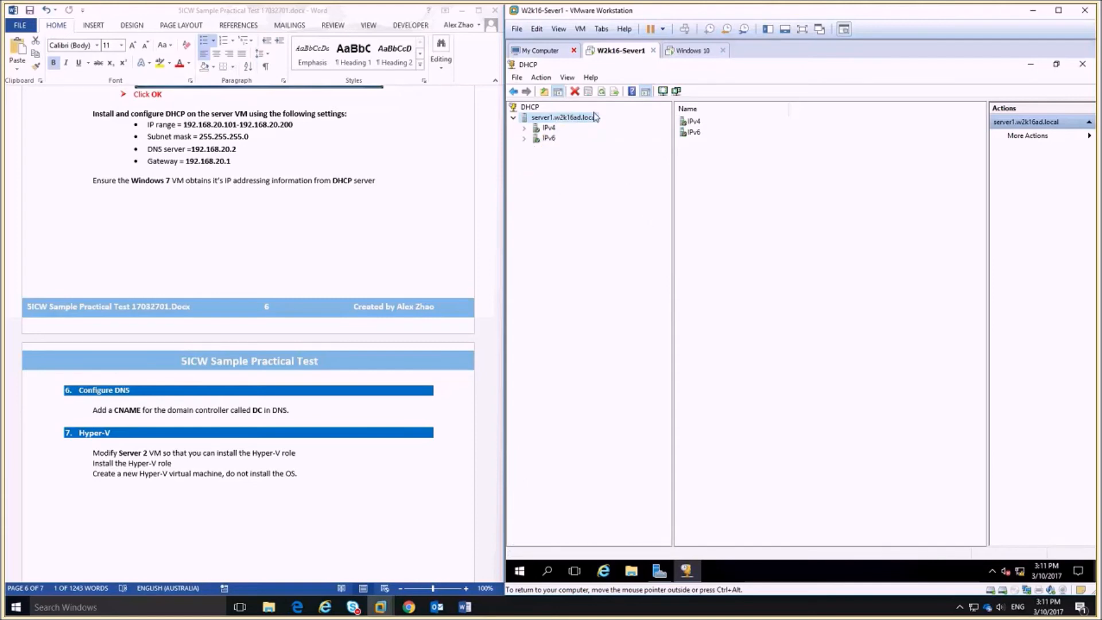
left_click(524, 128)
left_click(546, 127)
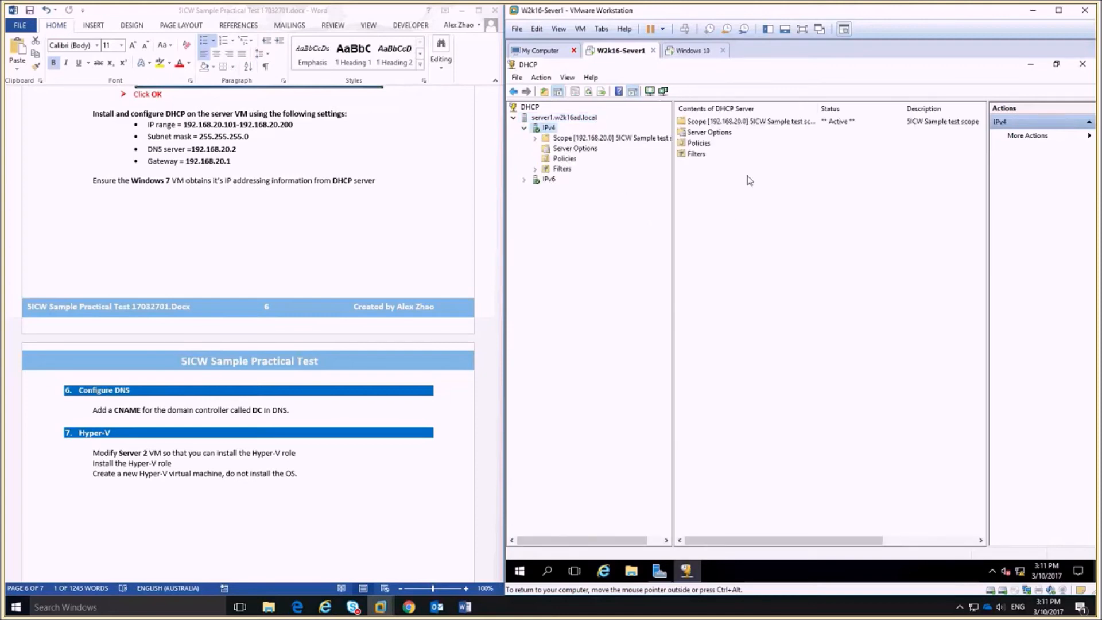
Colour the DHCP task text red in the Word document.
left_click_drag(232, 162, 92, 113)
left_click(182, 68)
left_click(175, 192)
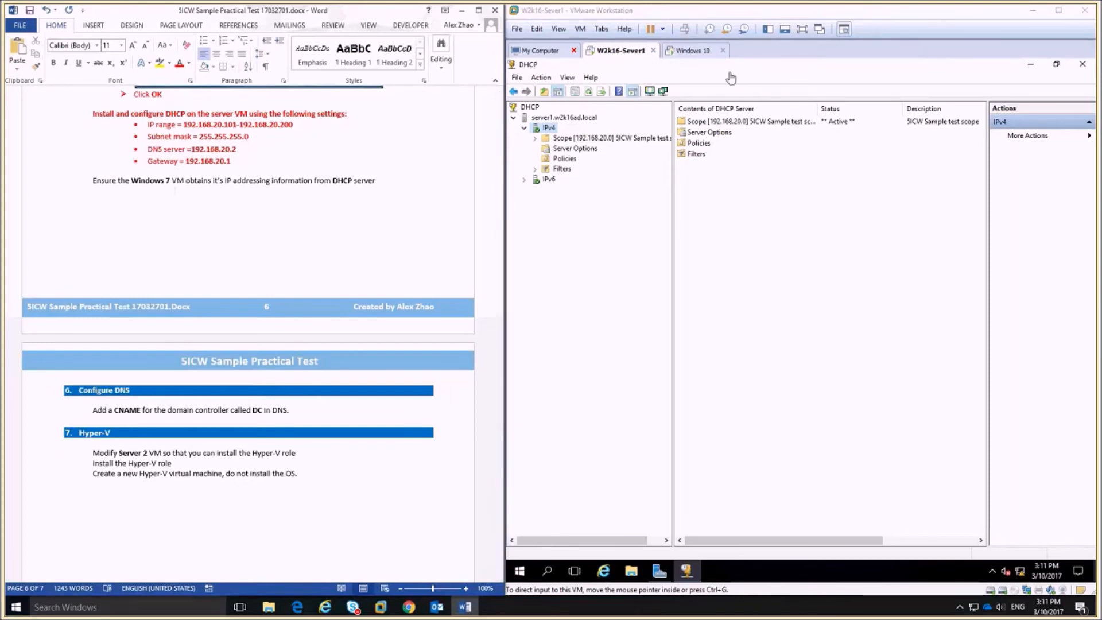
Switch to the Windows 10 VM and sign in with the account password.
left_click(693, 51)
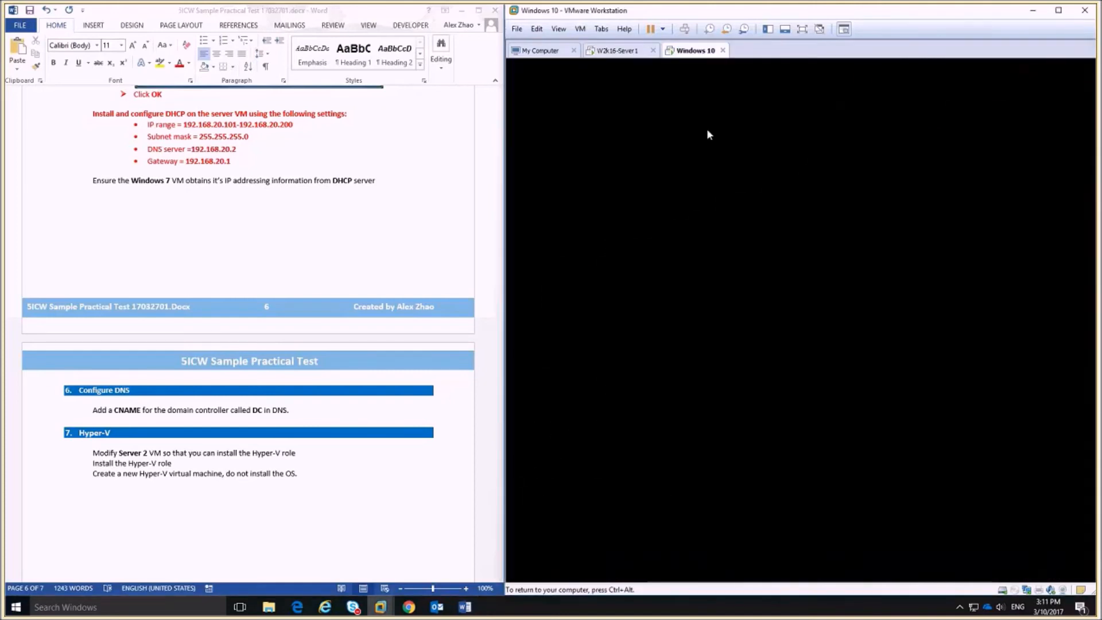
left_click(775, 388)
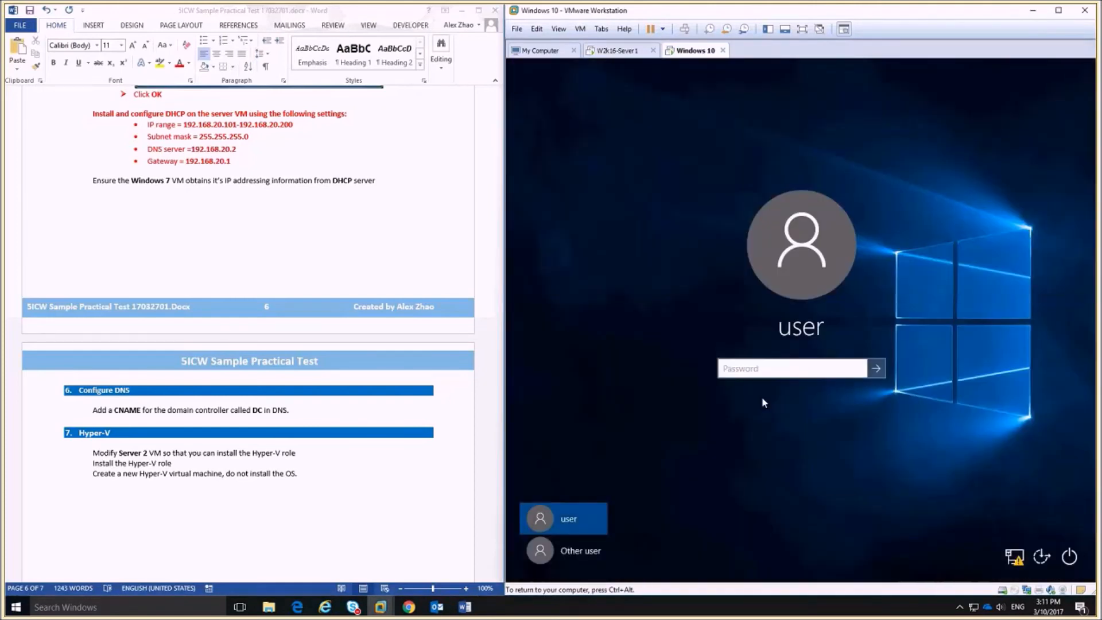
type("••••••")
key("Return")
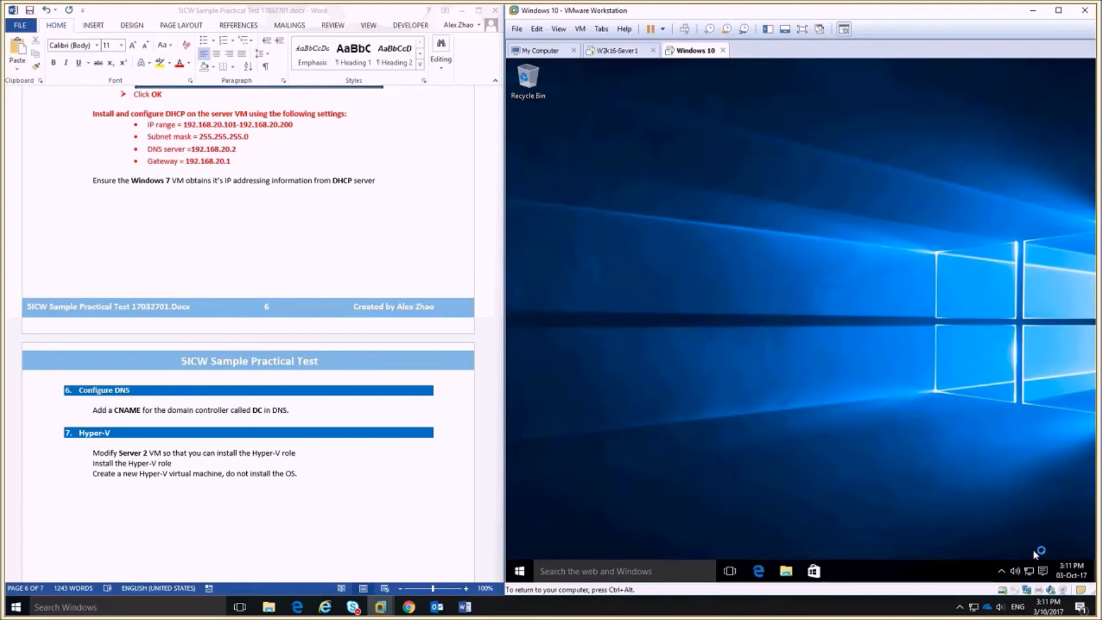
Set Ethernet0's IPv4 to obtain both IP and DNS server addresses automatically.
right_click(1027, 570)
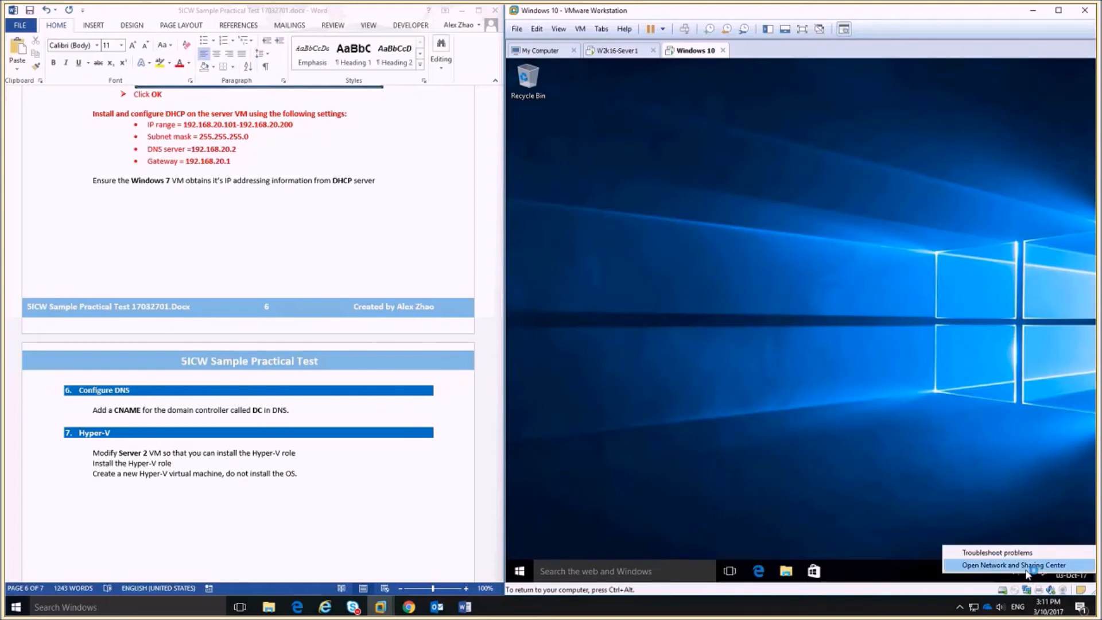
left_click(1013, 565)
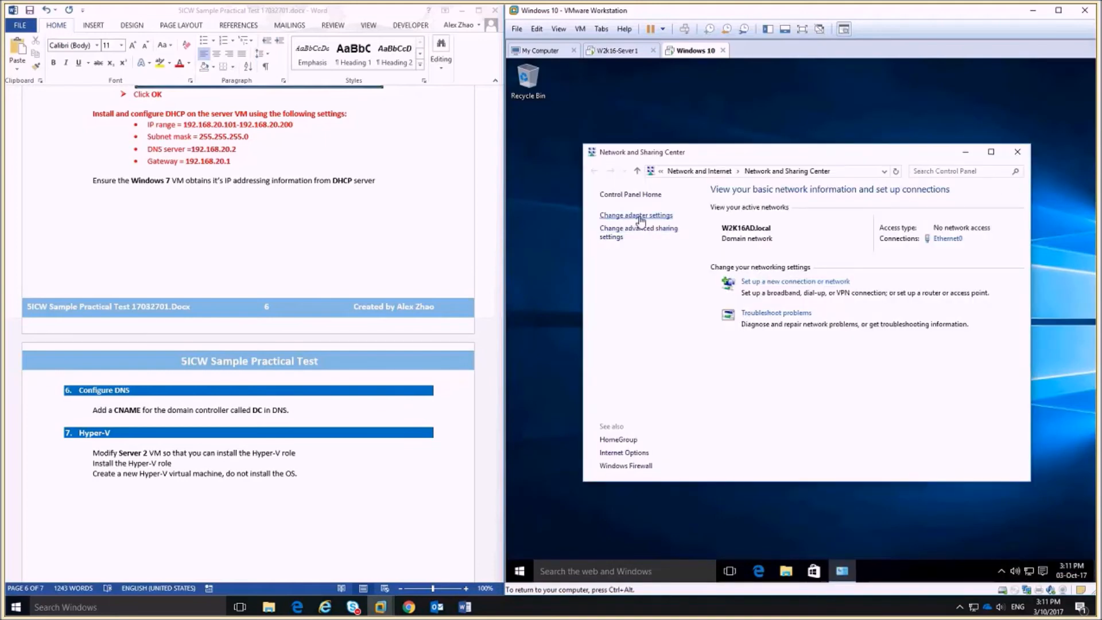
left_click(638, 218)
right_click(645, 226)
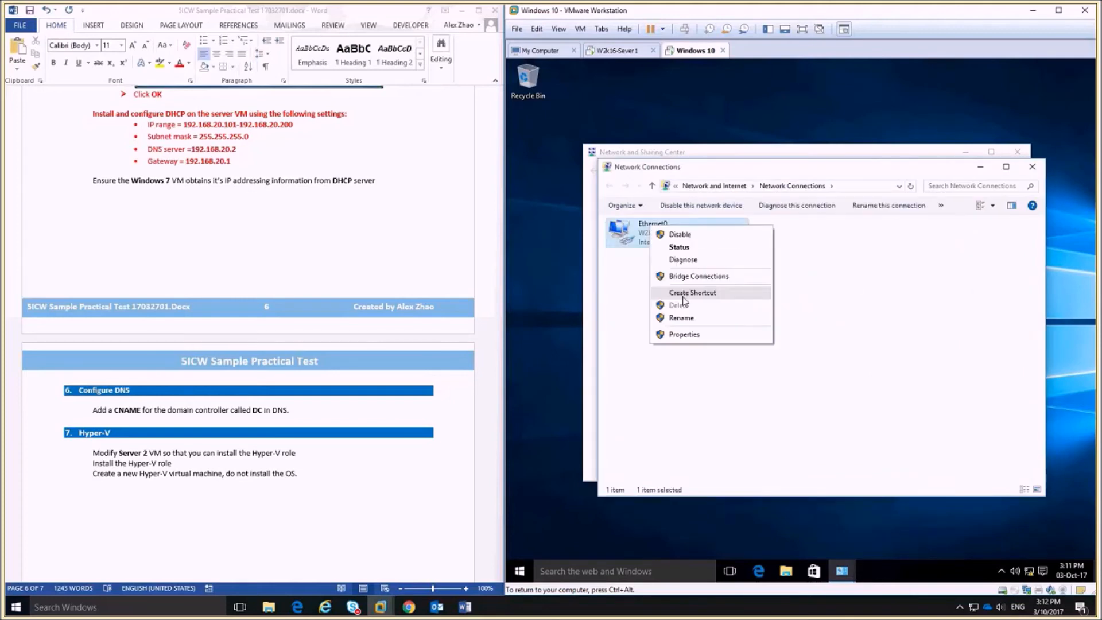
left_click(663, 330)
double_click(733, 336)
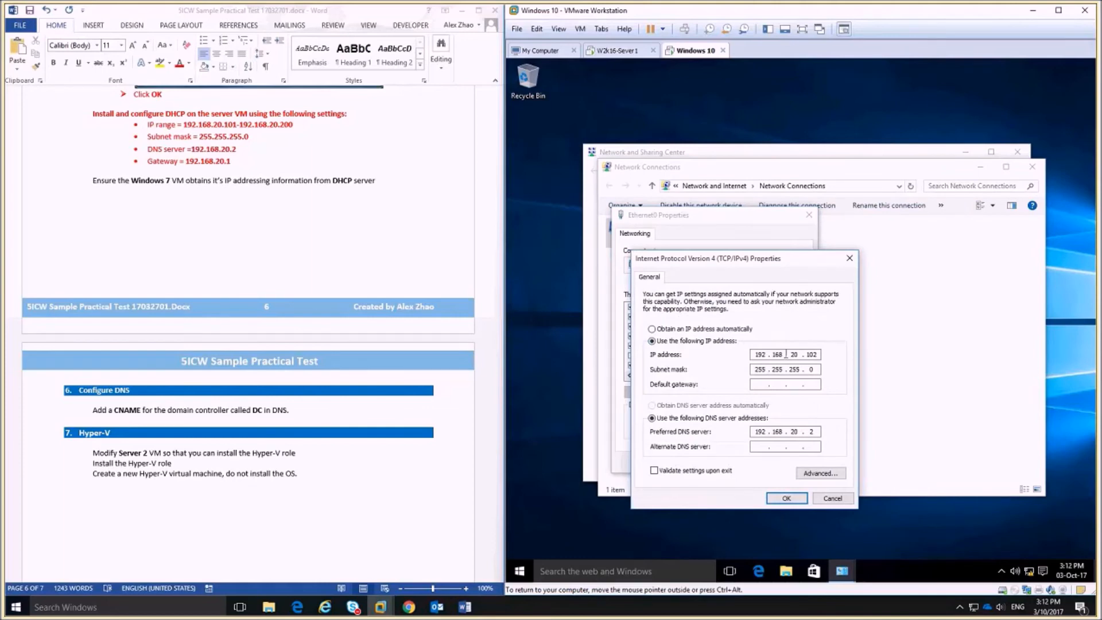
left_click(652, 329)
left_click(652, 405)
left_click(786, 498)
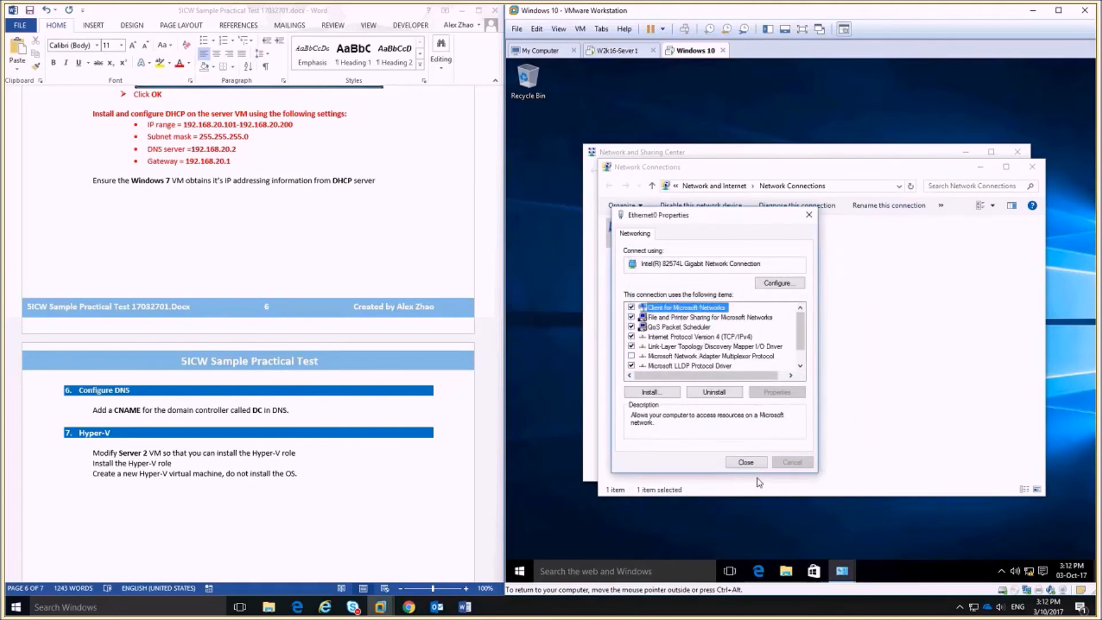
left_click(763, 462)
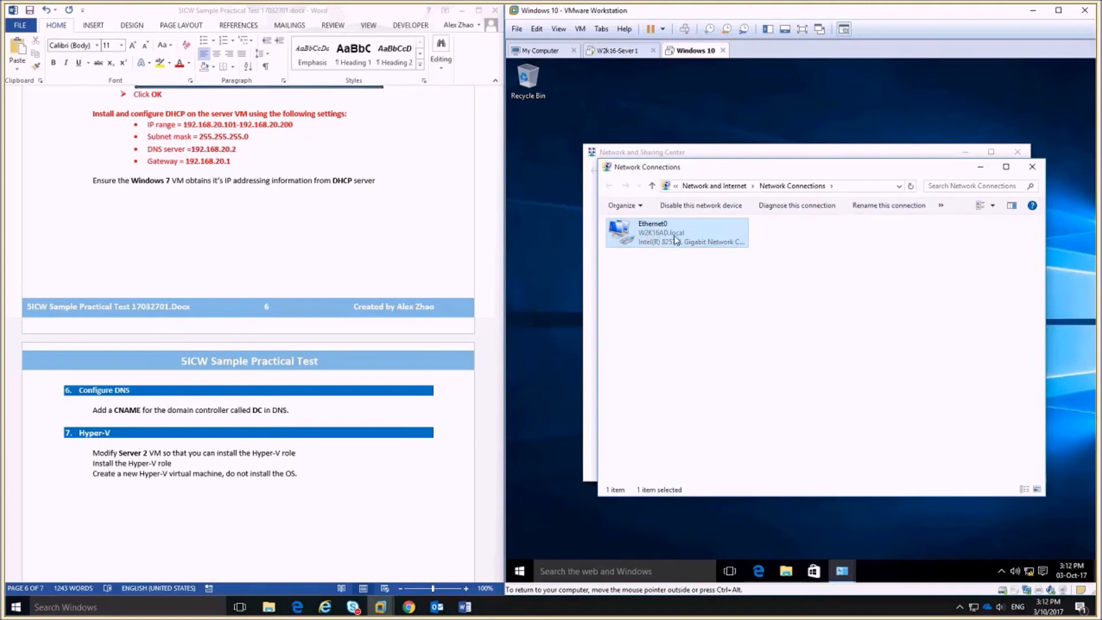
Open Ethernet0's status details showing DHCP address 192.168.20.101 from server 192.168.20.2.
double_click(655, 241)
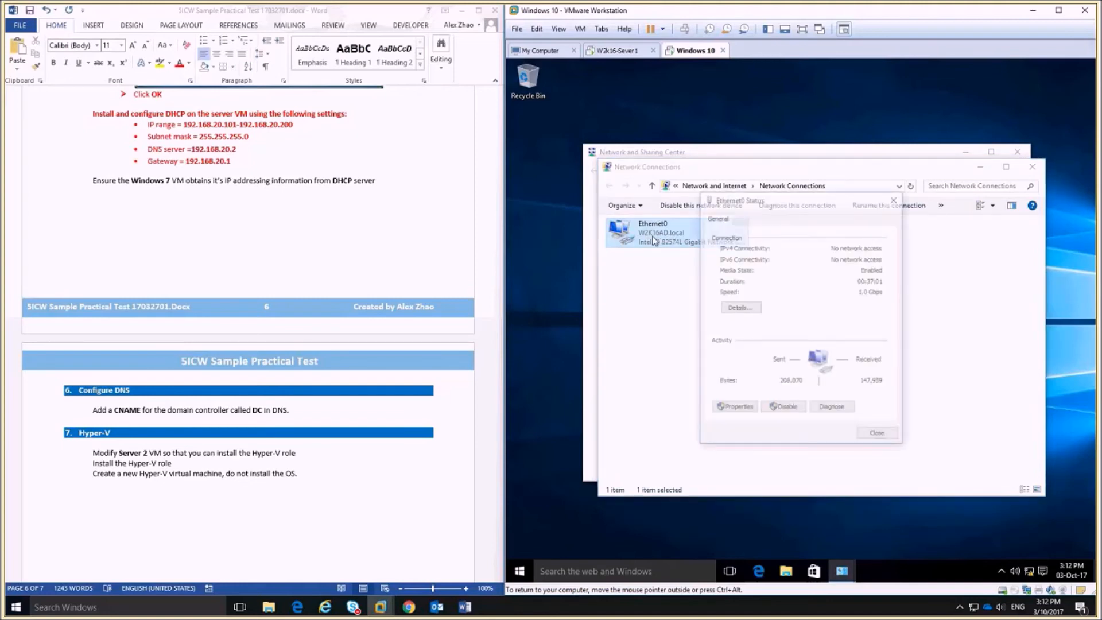
left_click(740, 308)
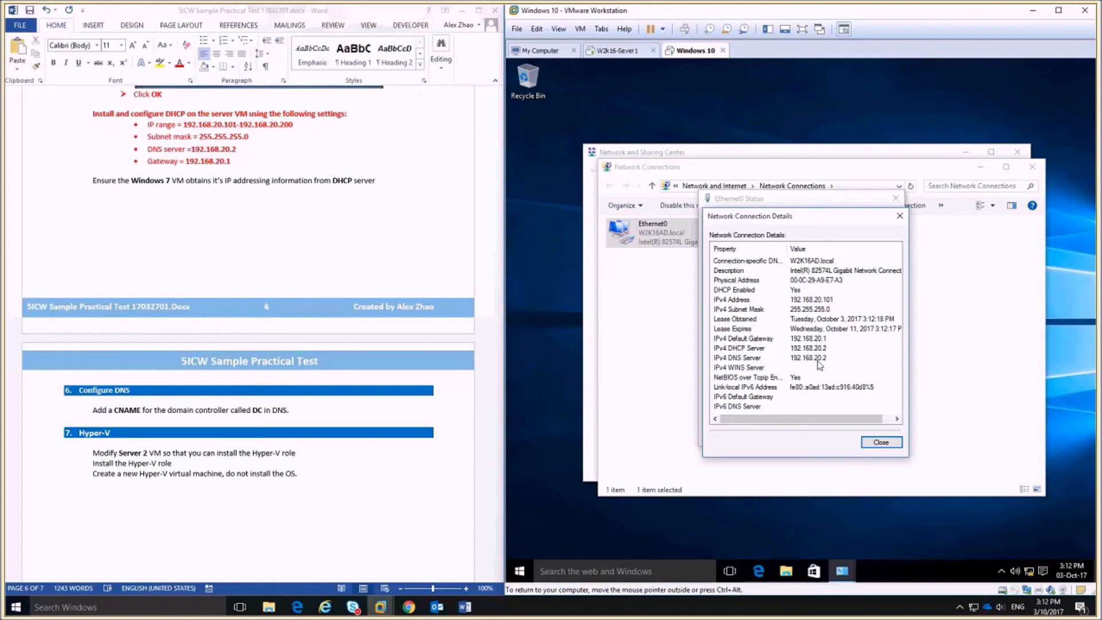
Close the Ethernet0 details and status dialogs, then select the Windows 7 DHCP line in the instructions.
left_click(876, 445)
left_click(875, 440)
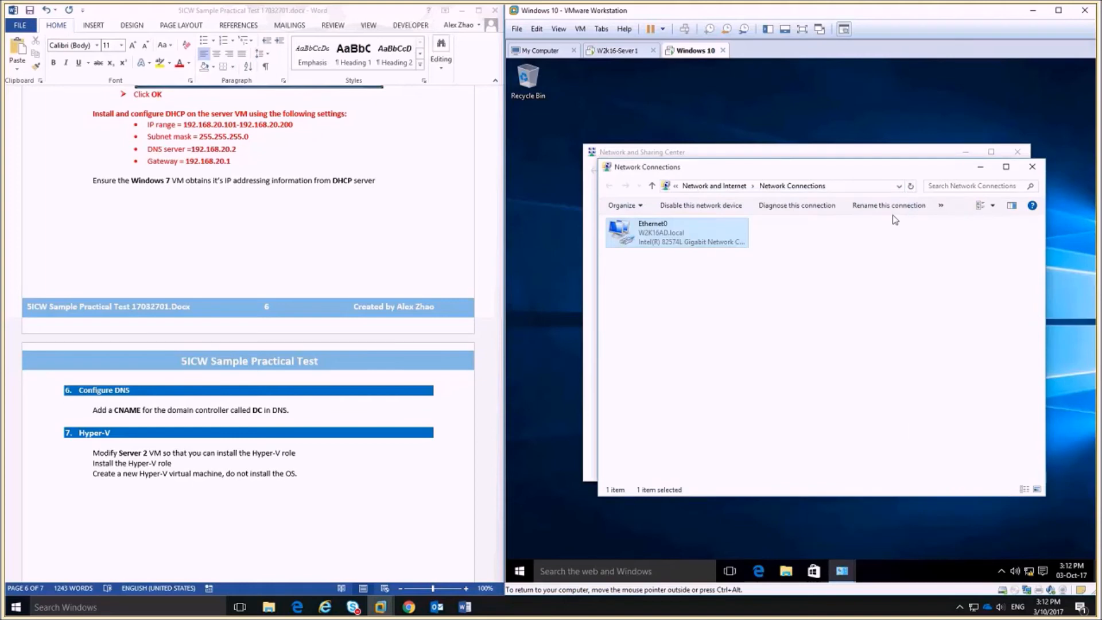
left_click(380, 184)
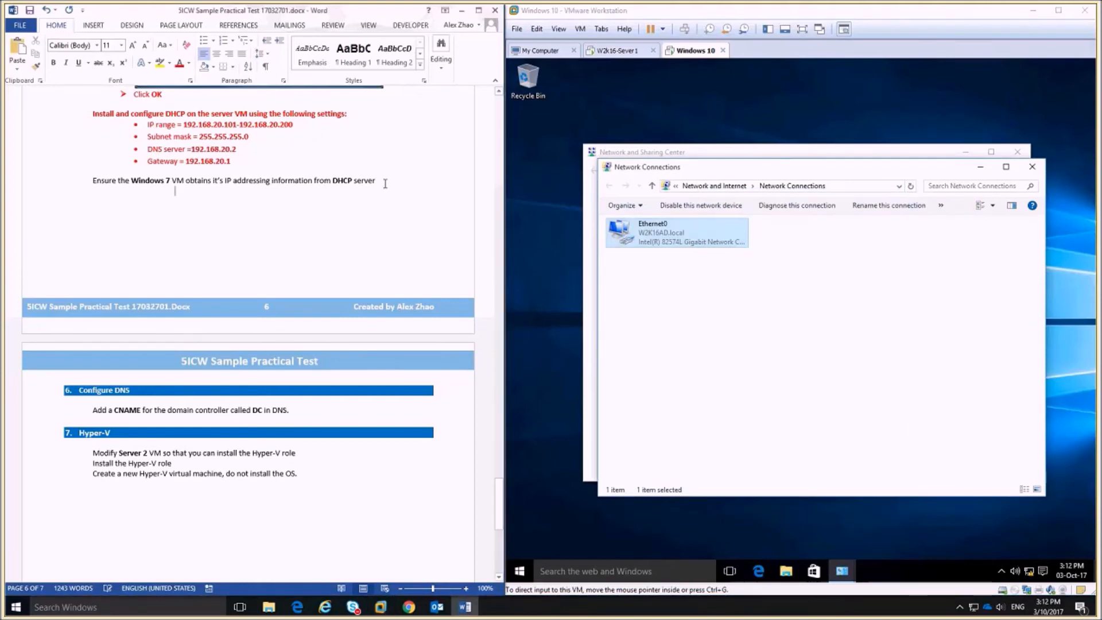
key("shift+Home")
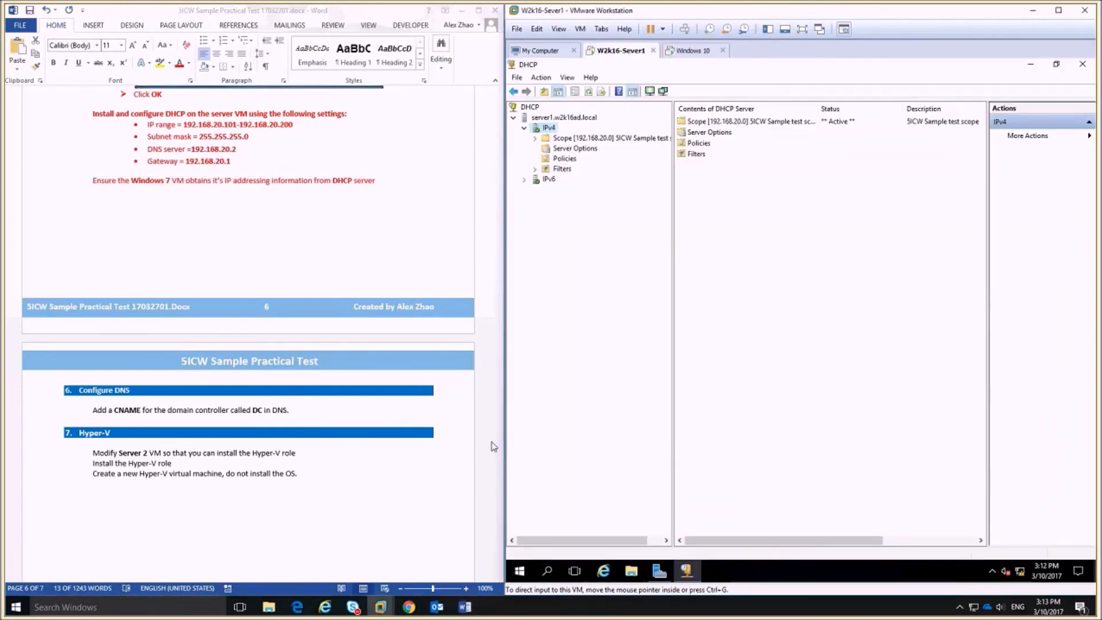
scroll(355, 426, "down", 5)
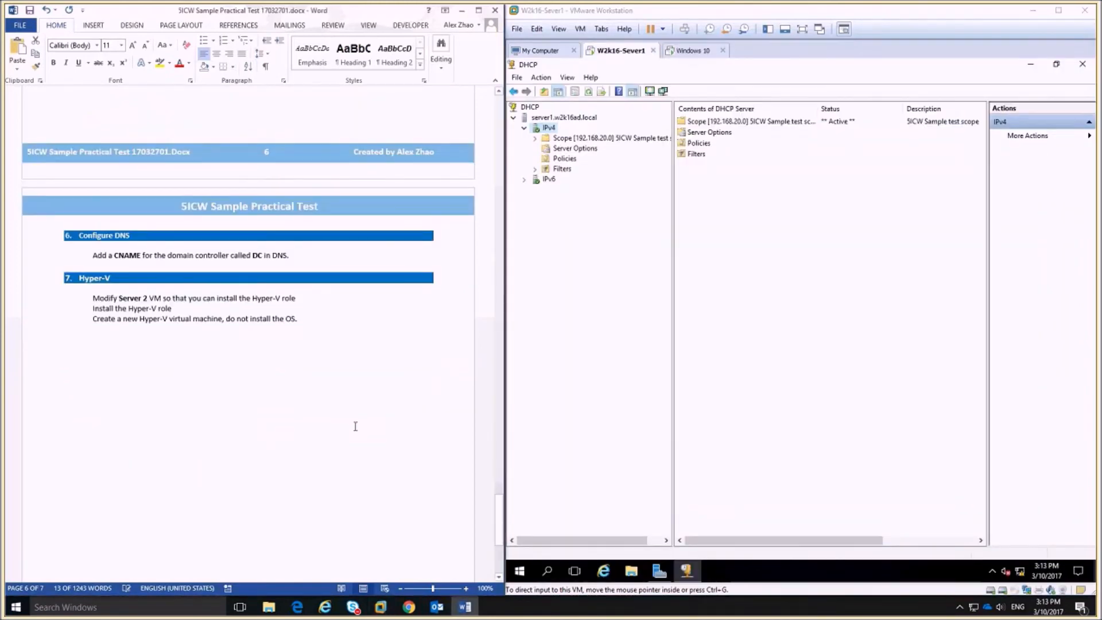
scroll(355, 426, "down", 1)
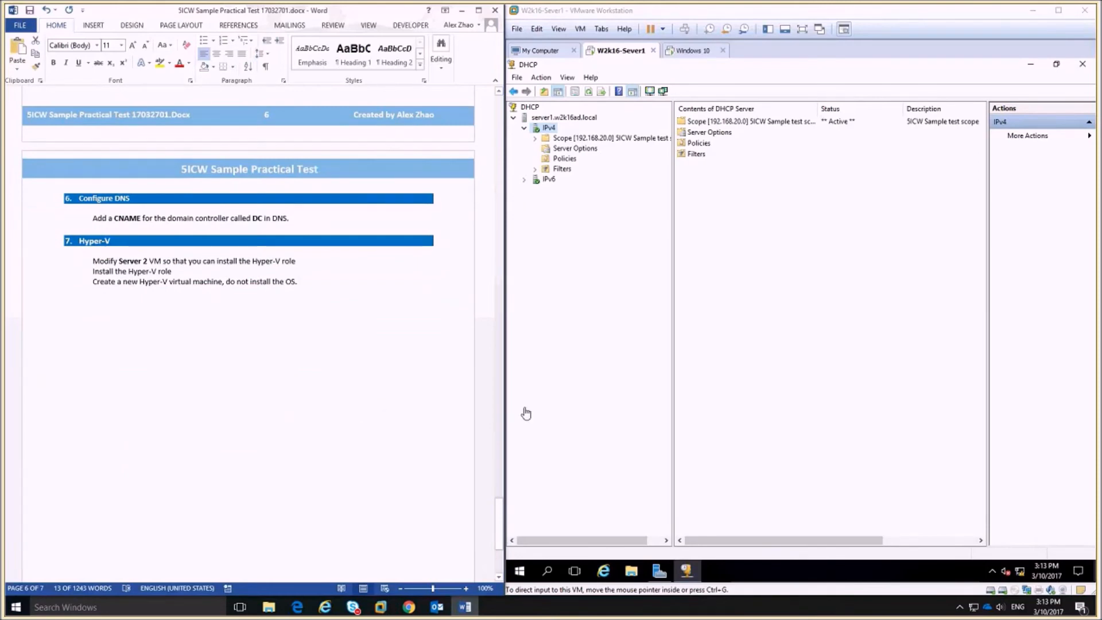
Close DHCP and open DNS Manager at SERVER1's W2K16AD.local zone, selecting the server1 host record.
left_click(1082, 64)
left_click(956, 183)
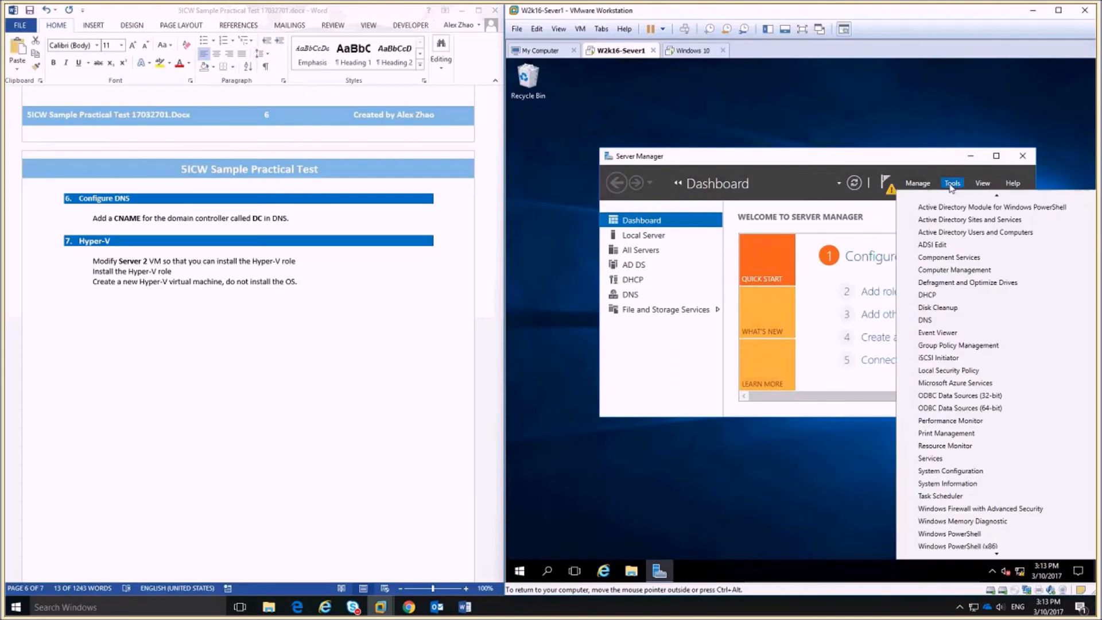
scroll(957, 201, "up", 3)
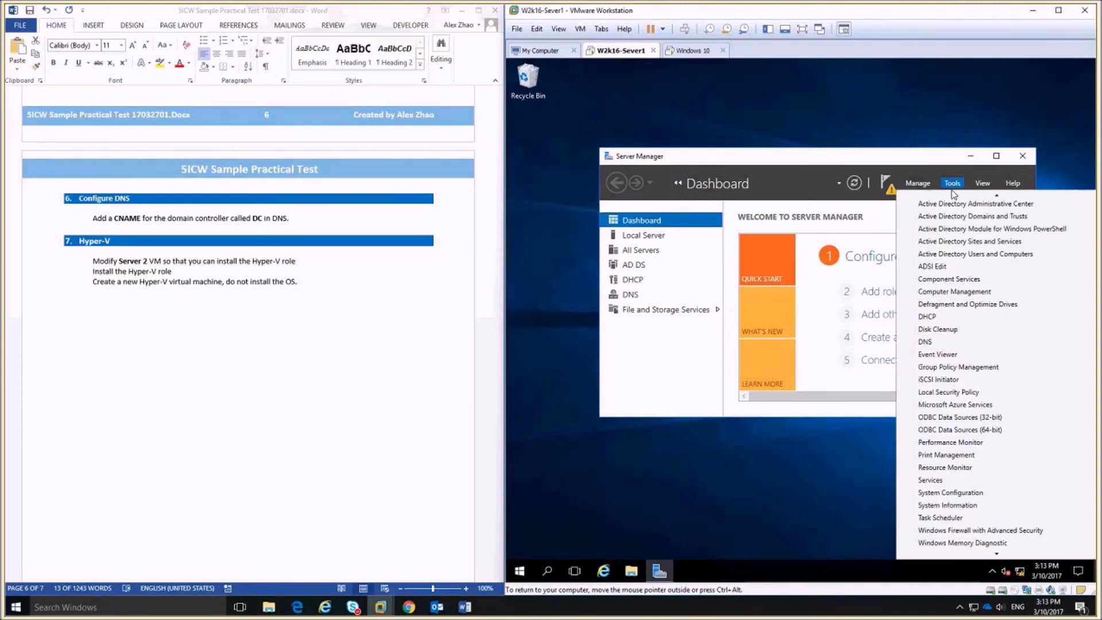
left_click(933, 339)
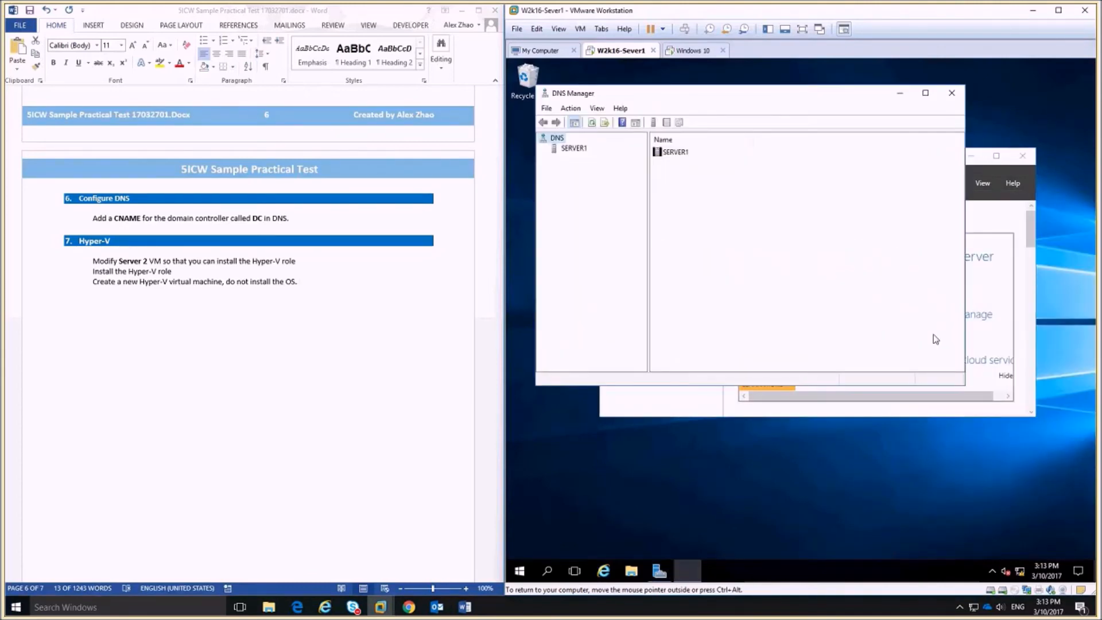
left_click(564, 150)
left_click(543, 149)
double_click(565, 158)
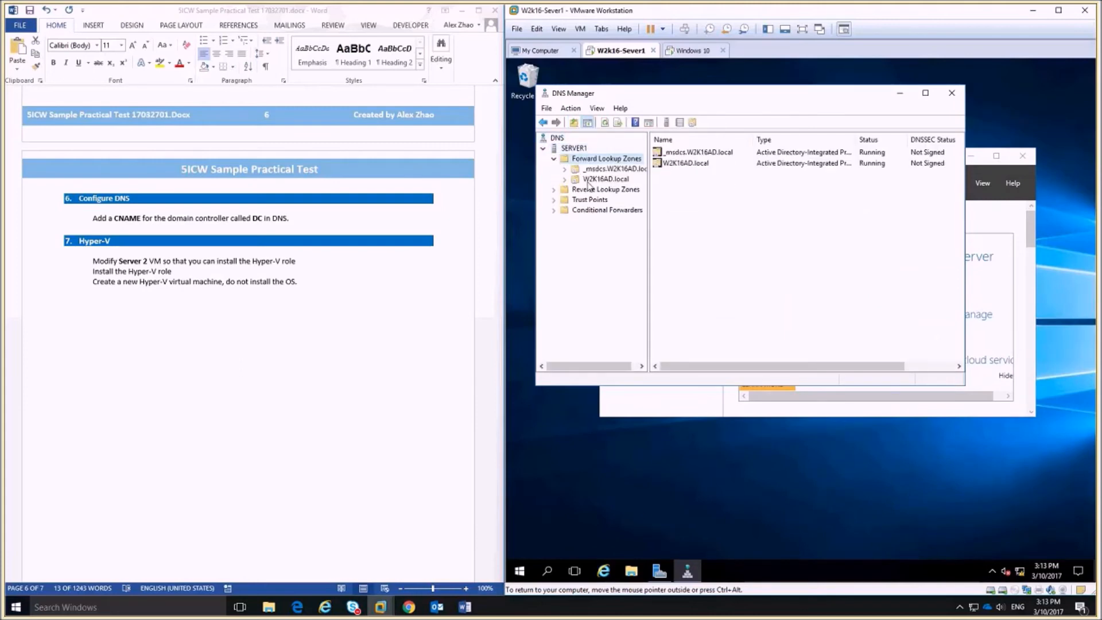
left_click(595, 180)
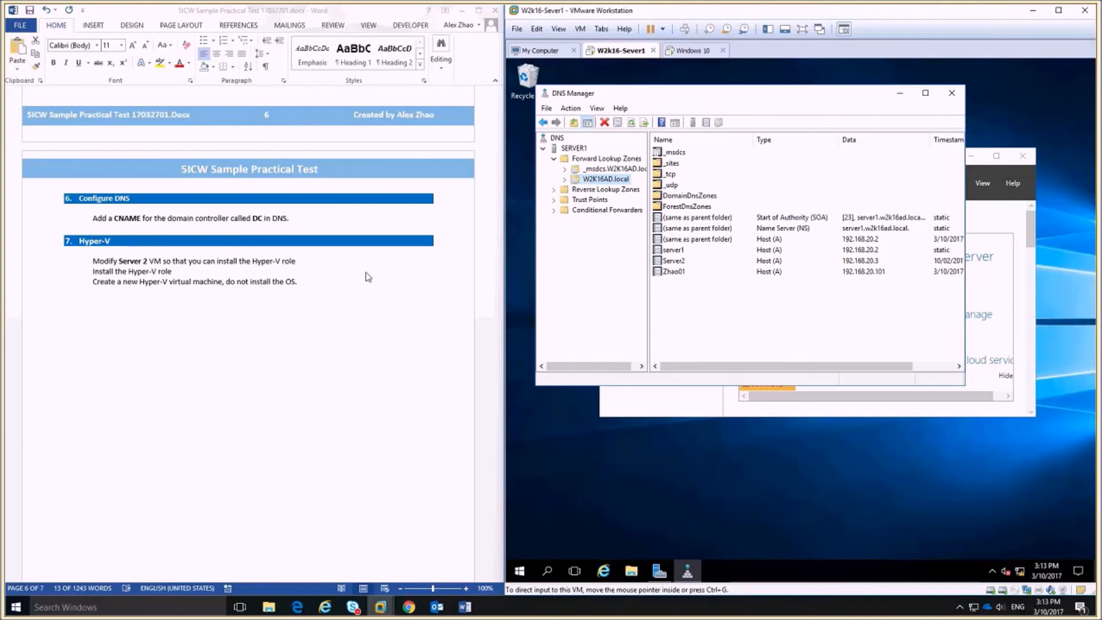
left_click(673, 250)
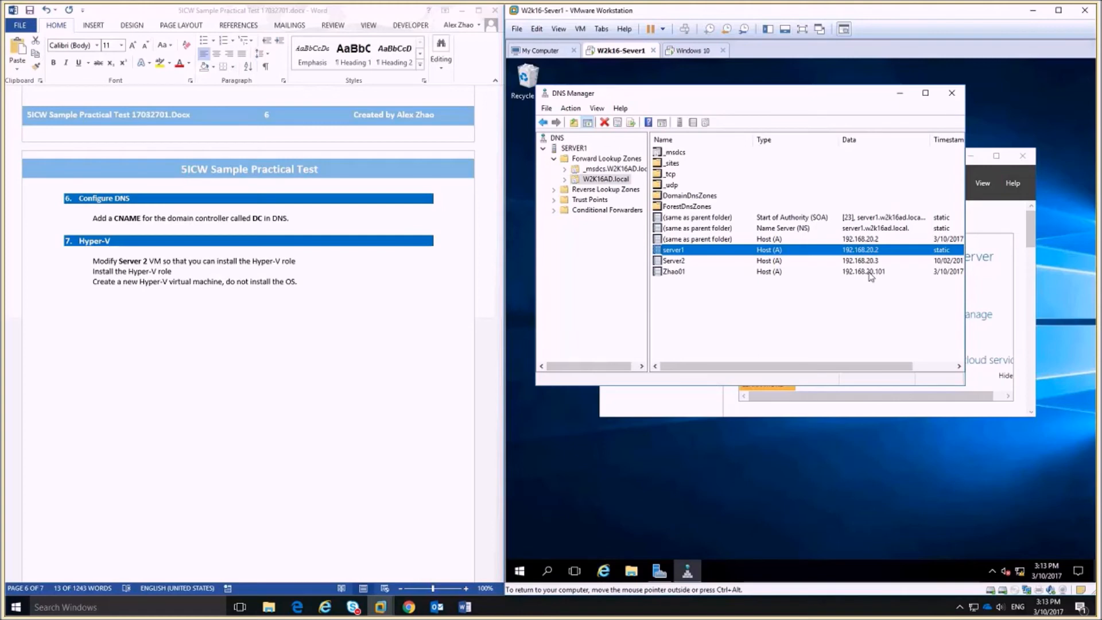
Create a CNAME record named DC in W2K16AD.local that targets server1.W2K16AD.local.
right_click(690, 328)
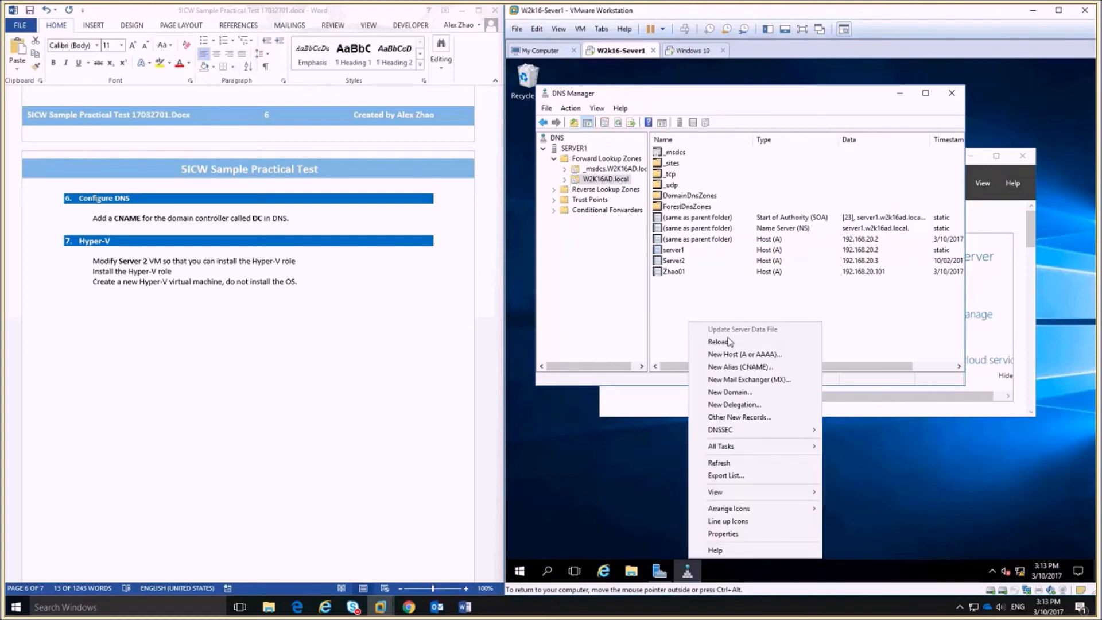
left_click(741, 367)
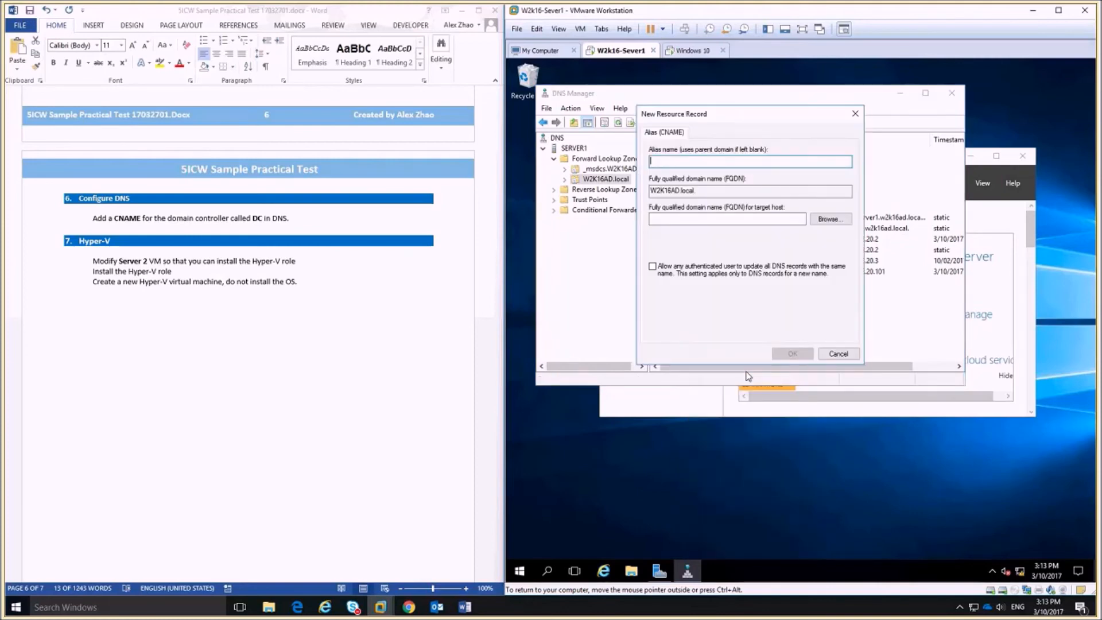
type("DC")
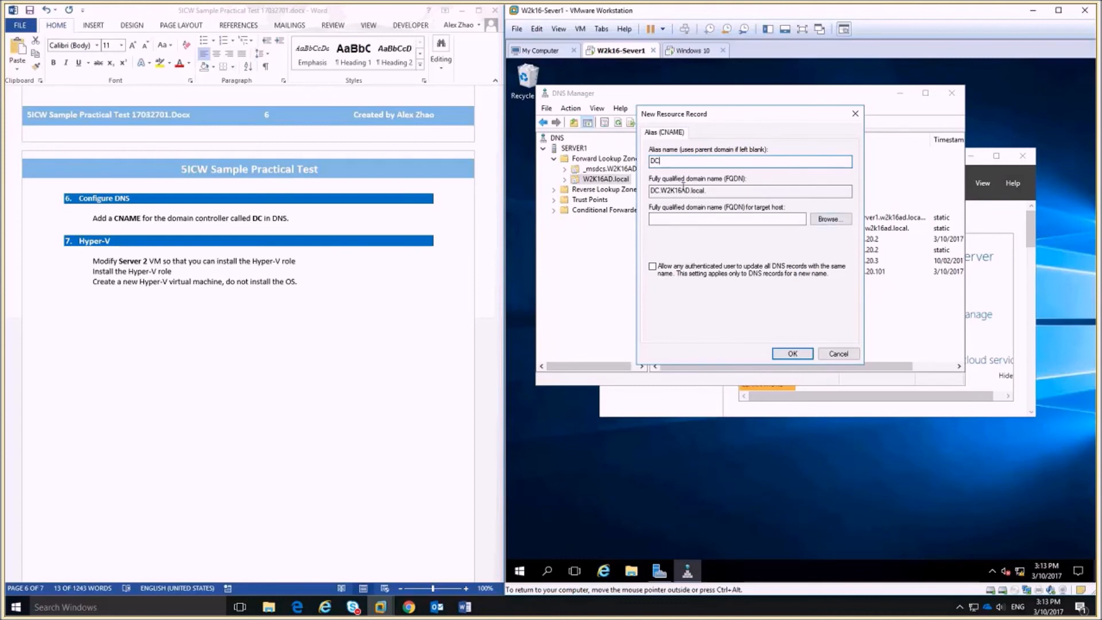
left_click(810, 219)
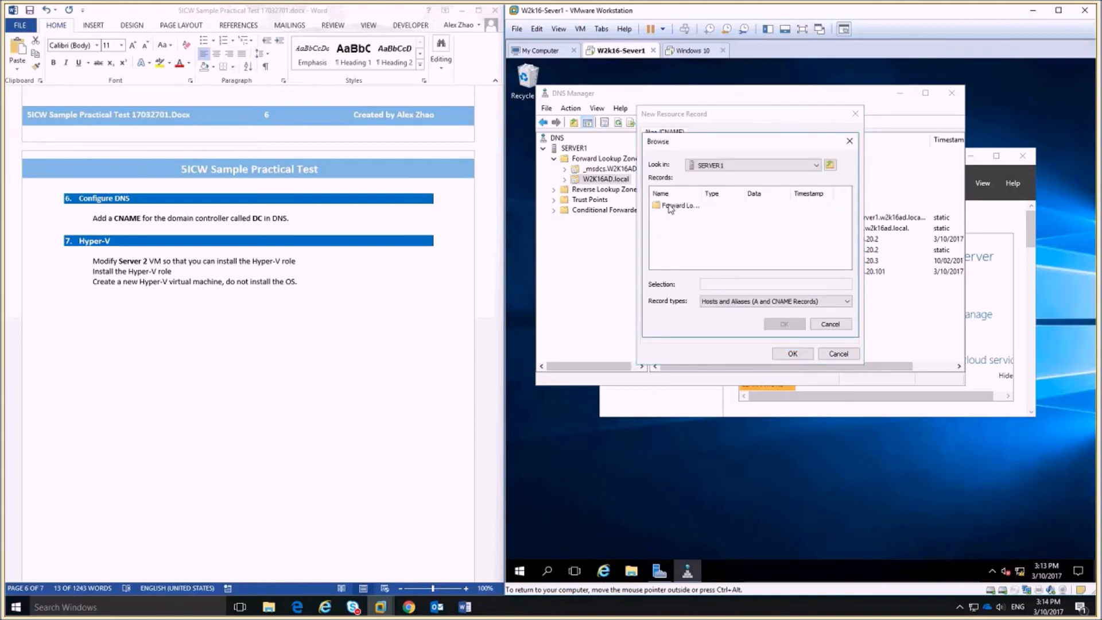
left_click(677, 205)
double_click(677, 205)
double_click(681, 216)
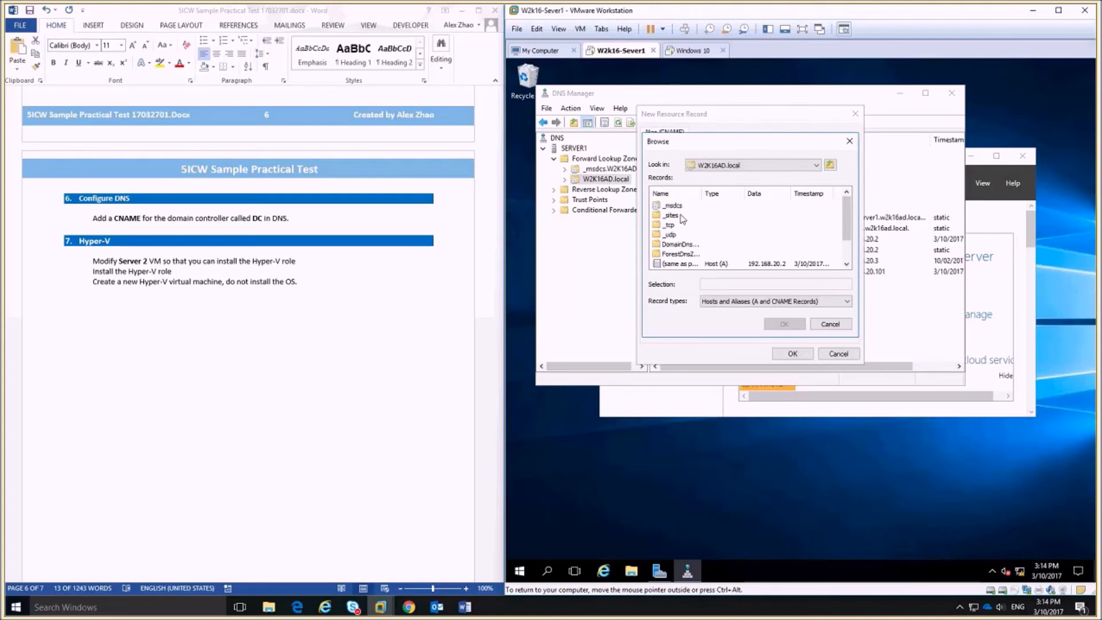
left_click(673, 244)
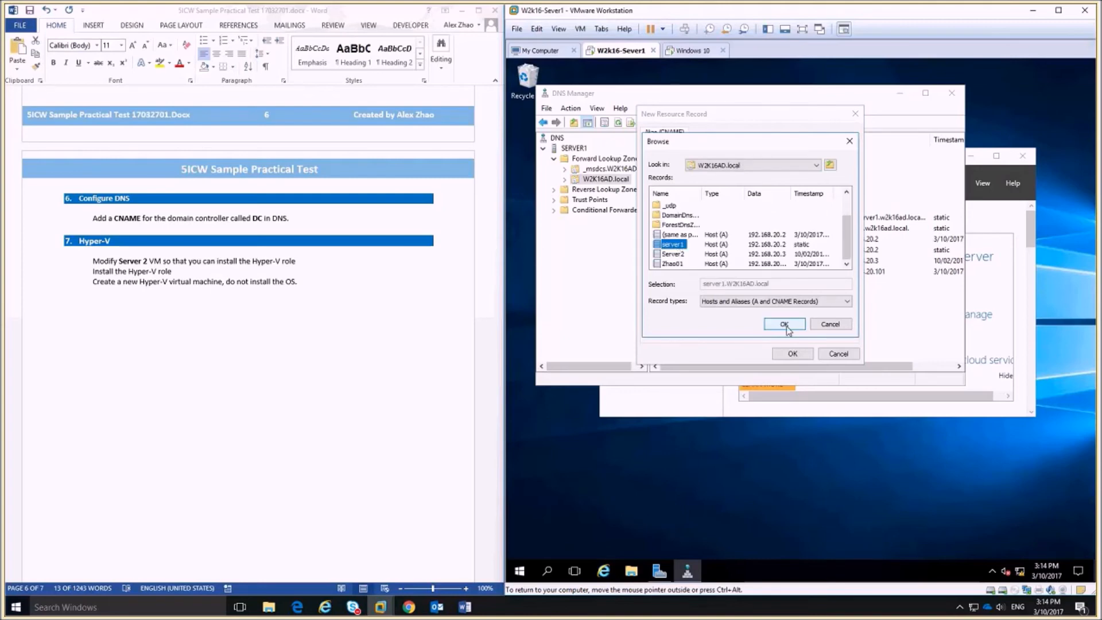
left_click(784, 324)
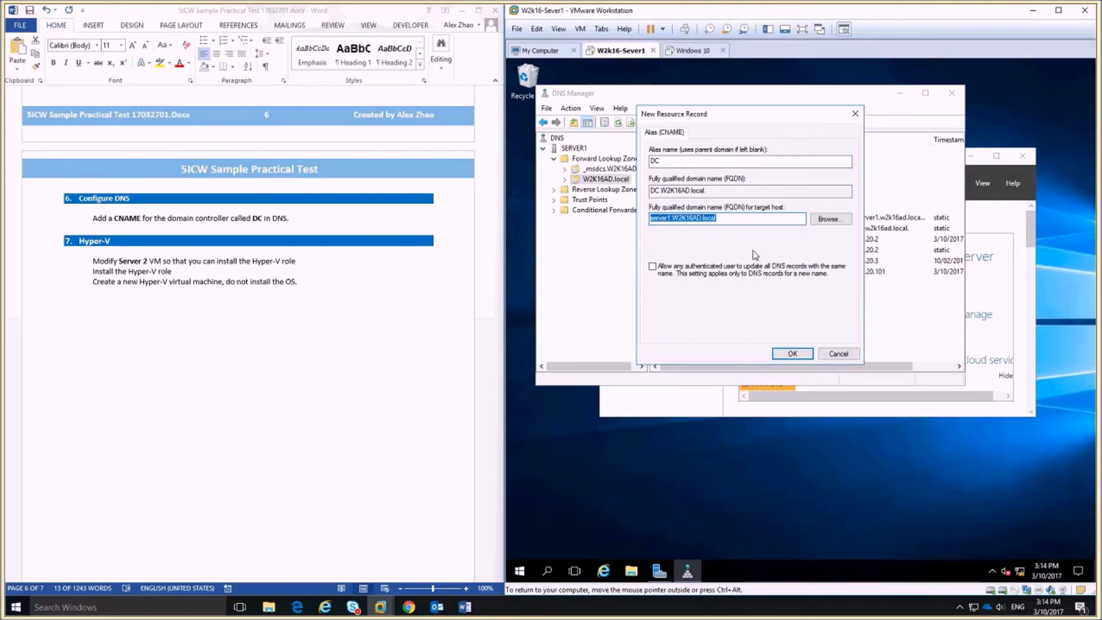
left_click(793, 354)
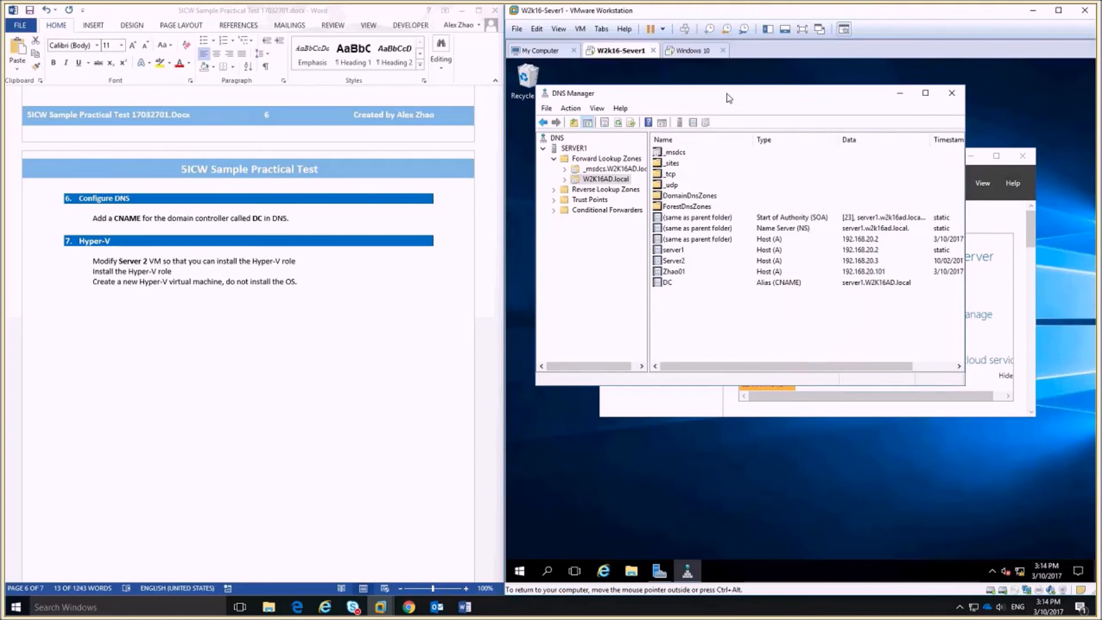
left_click(692, 51)
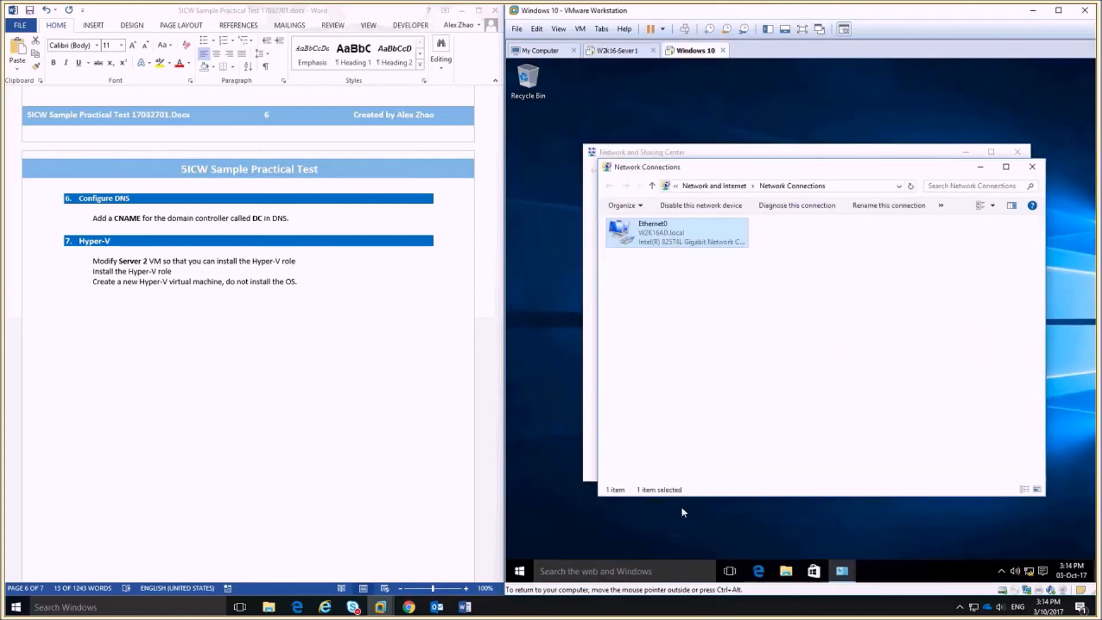
On Windows 10, run nslookup dc.w2k16ad.local to confirm it resolves to server1 at 192.168.20.2.
right_click(519, 571)
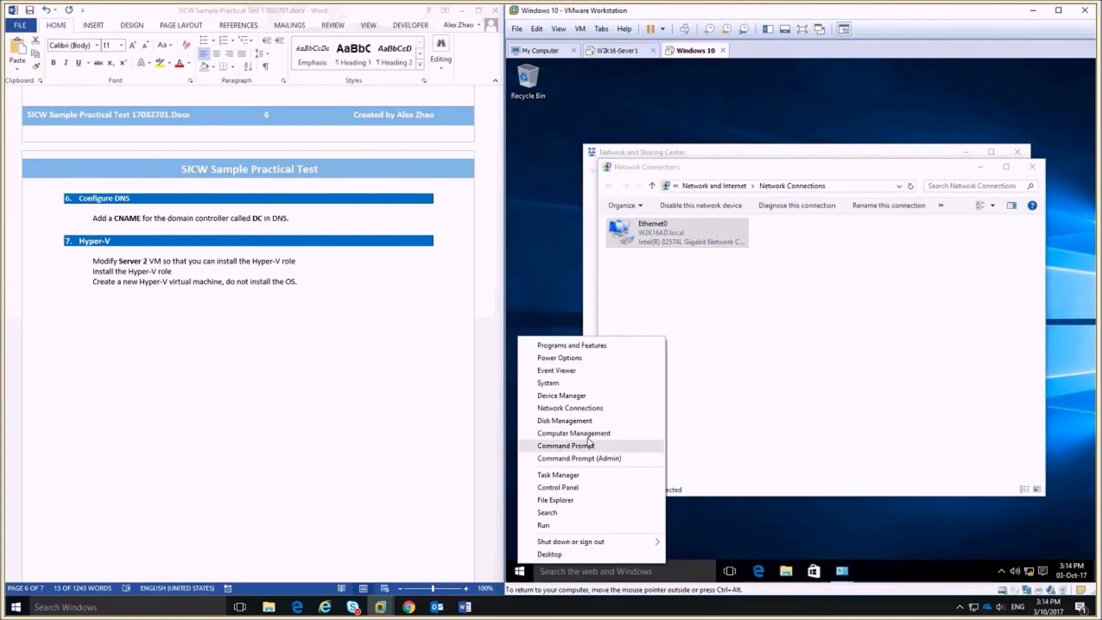
left_click(567, 446)
left_click(812, 200)
key("Escape")
type("nslo")
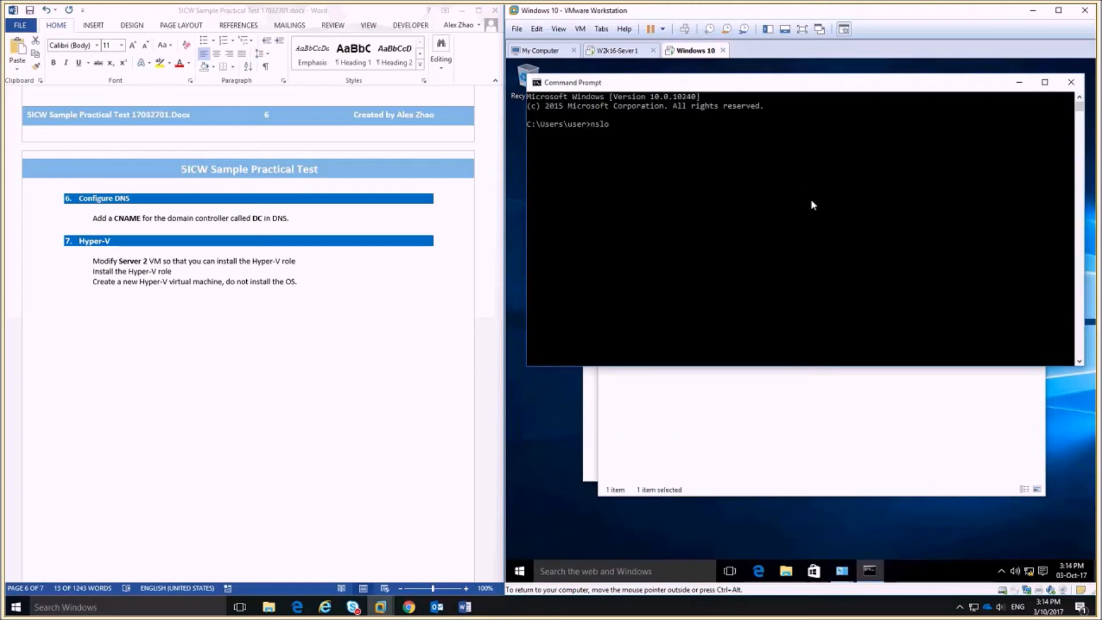
type("okup dc.w2k16ad.local")
key("Return")
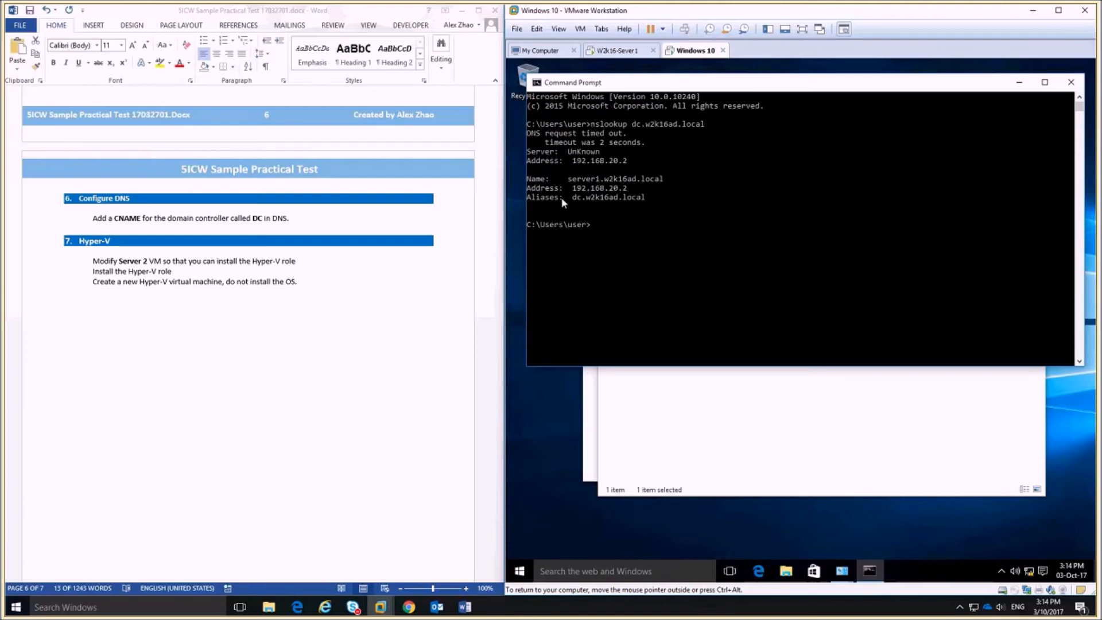
left_click(583, 197)
left_click(617, 51)
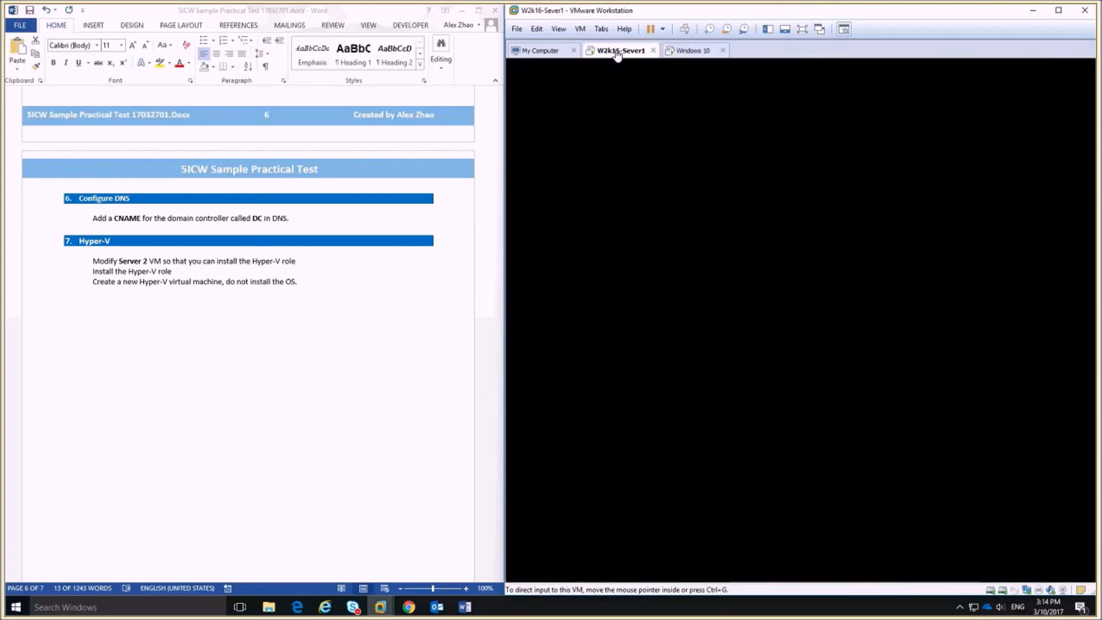
Colour the line 'Add a CNAME for the domain controller called DC in DNS.' red.
left_click(367, 330)
scroll(368, 332, "down", 3)
scroll(368, 331, "up", 8)
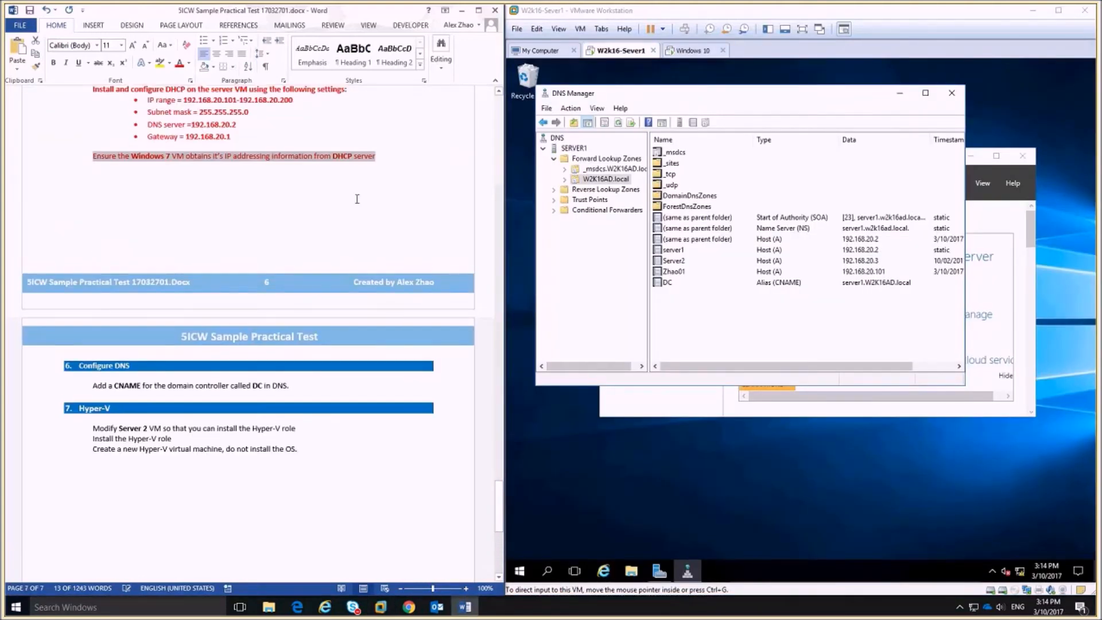
scroll(357, 198, "down", 1)
mouse_move(292, 356)
left_mouse_down()
mouse_move(177, 357)
mouse_move(296, 355)
left_mouse_up()
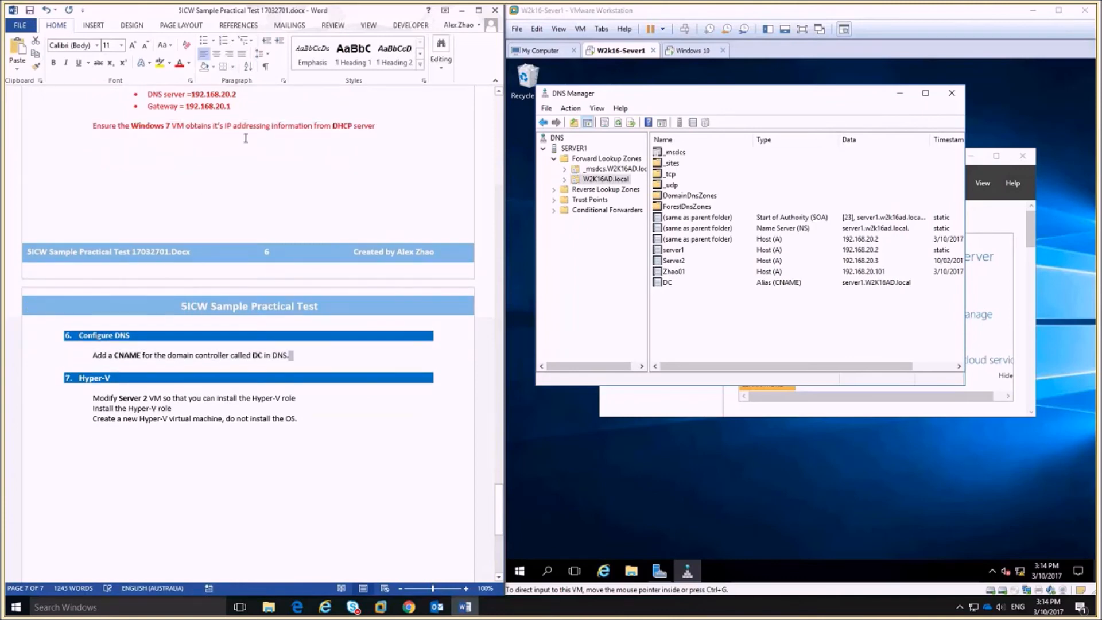
left_click_drag(89, 356, 305, 361)
left_click(362, 345)
scroll(332, 416, "down", 5)
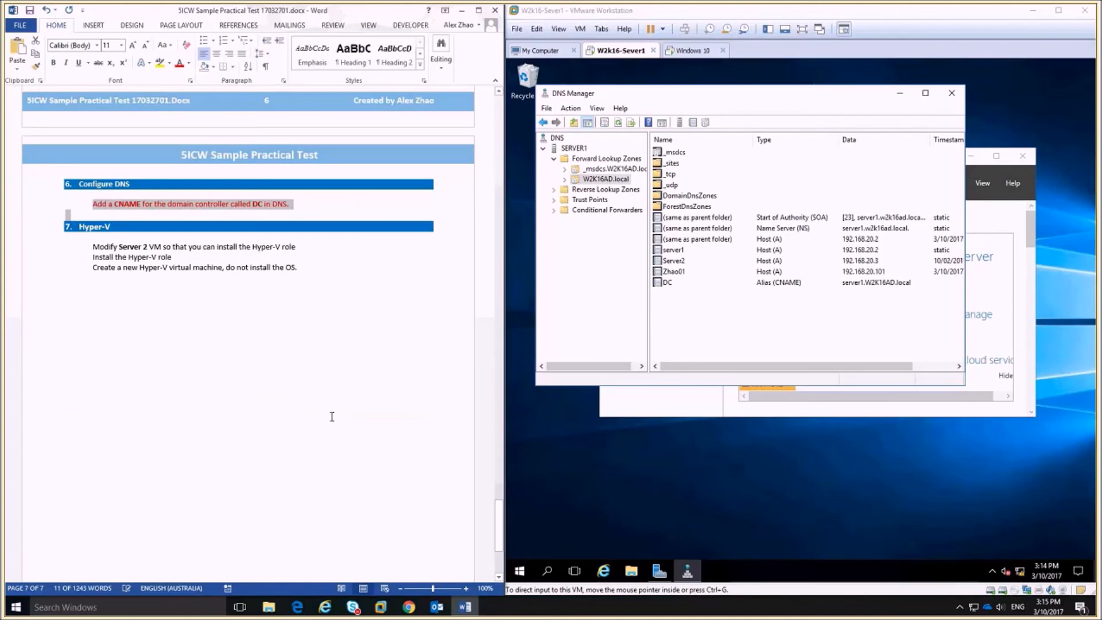
scroll(361, 384, "up", 7)
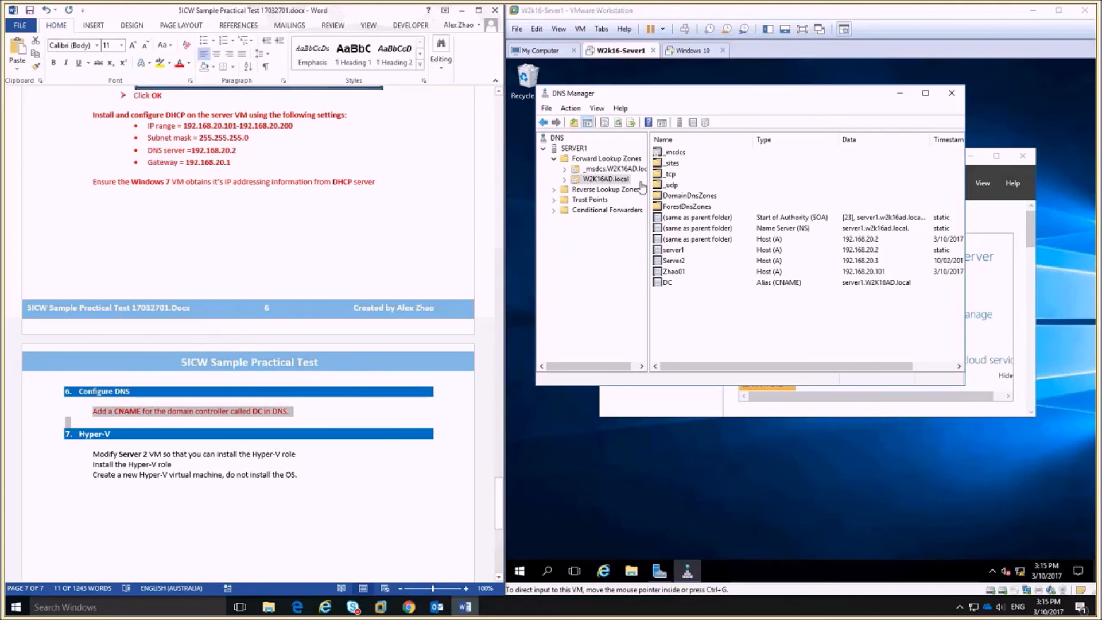
Download '5ICW Worksheet 9 Install & Configure Hyper-V' from the course's Introduction to Hyper-V section.
left_click(409, 608)
scroll(217, 353, "up", 12)
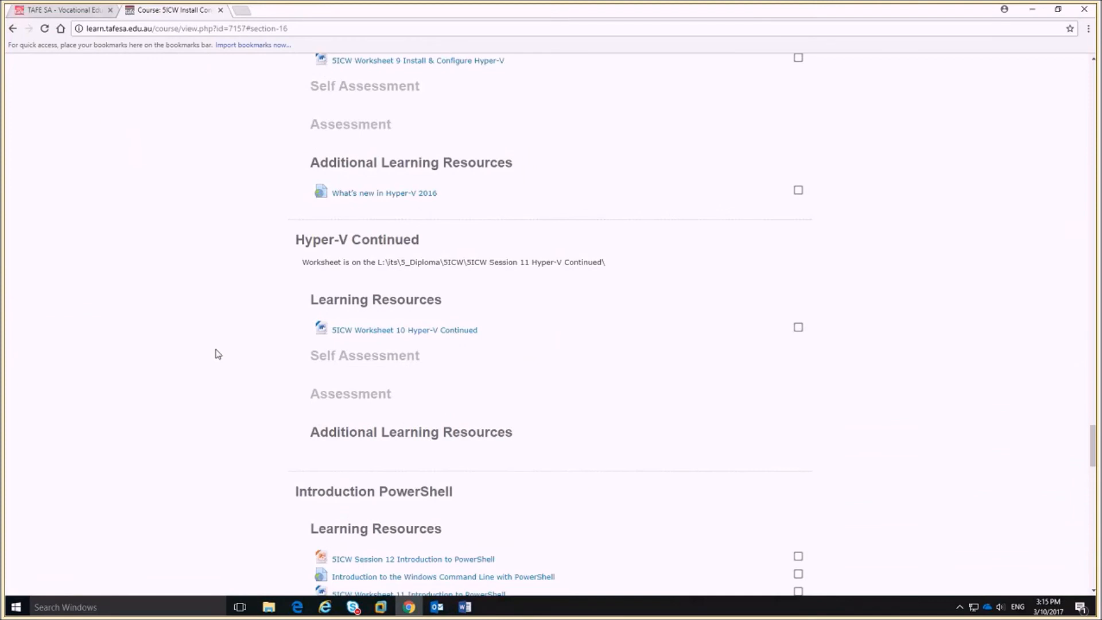
scroll(217, 353, "up", 7)
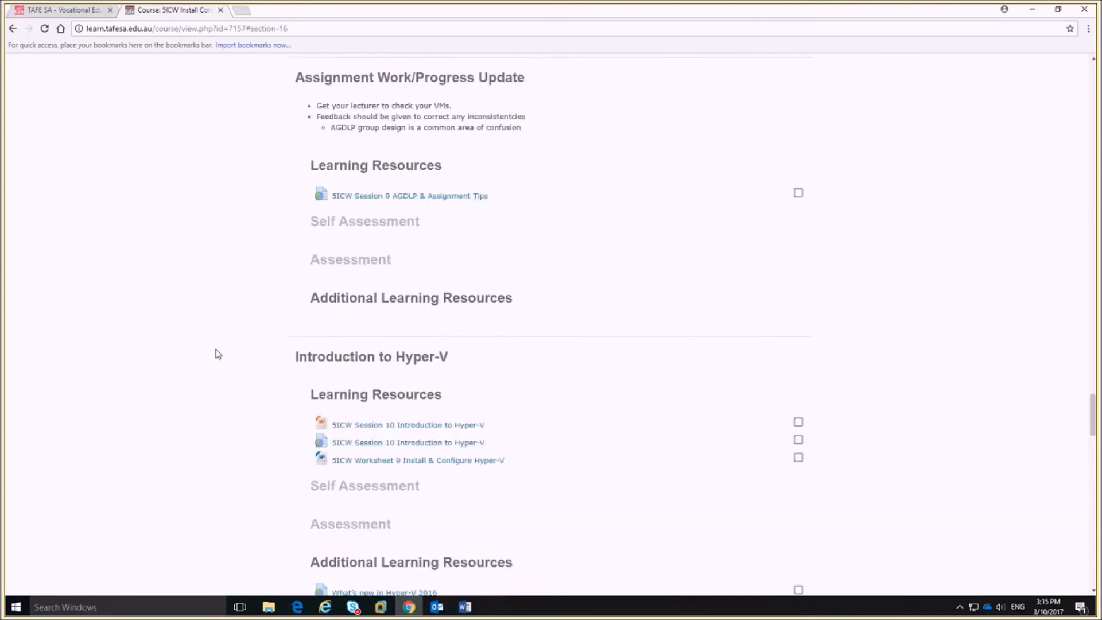
scroll(217, 354, "up", 1)
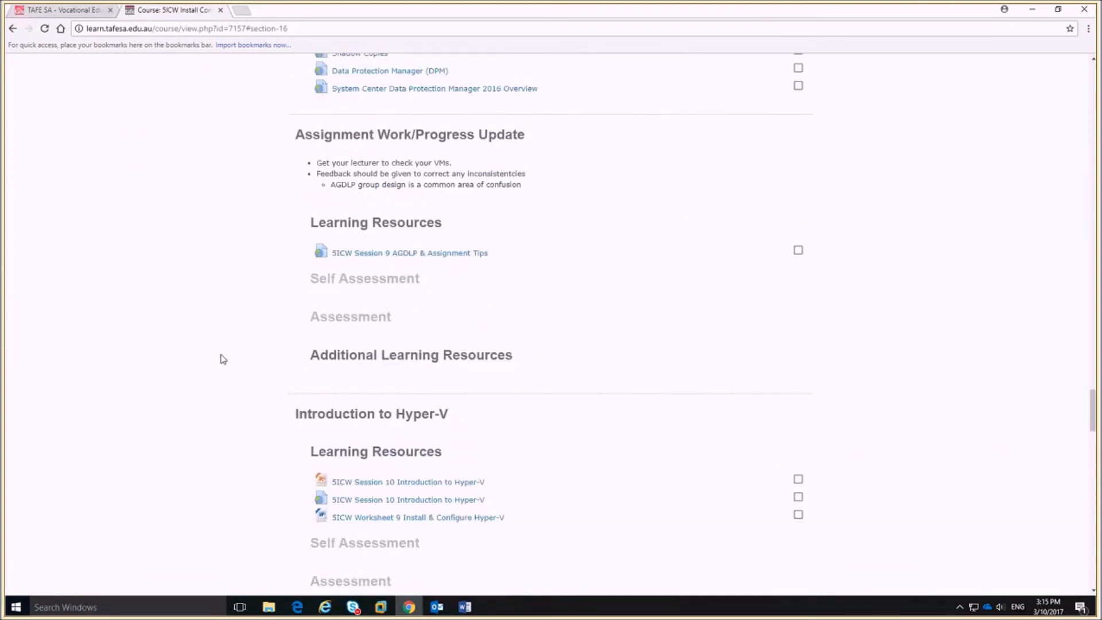
scroll(223, 359, "down", 1)
left_click(450, 468)
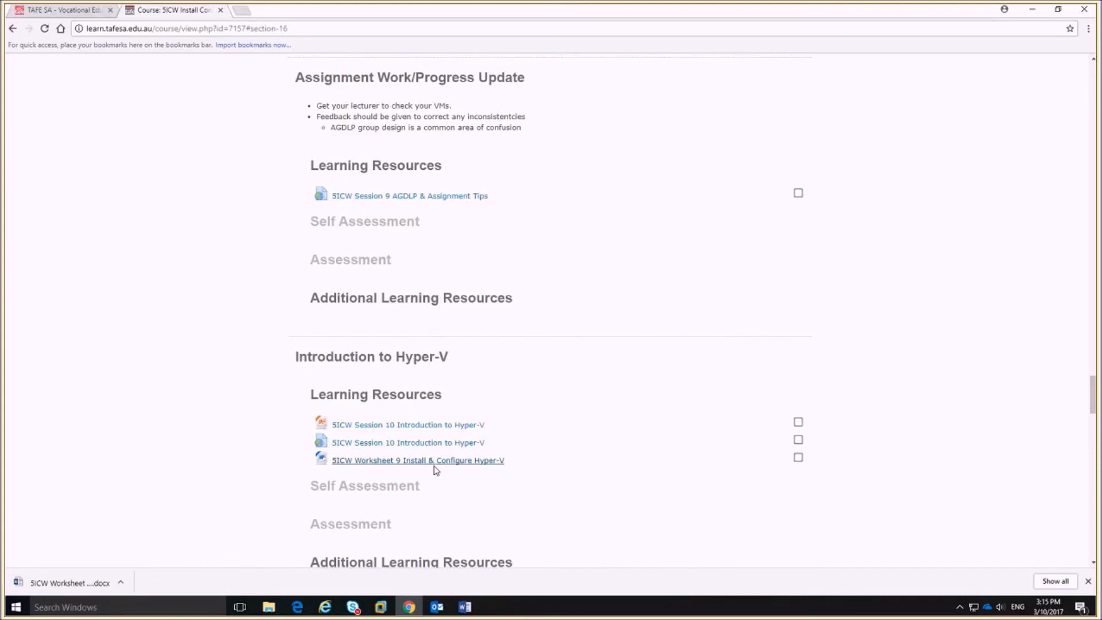
Open the downloaded worksheet and snap it to the left half, with VMware on the right.
left_click(57, 582)
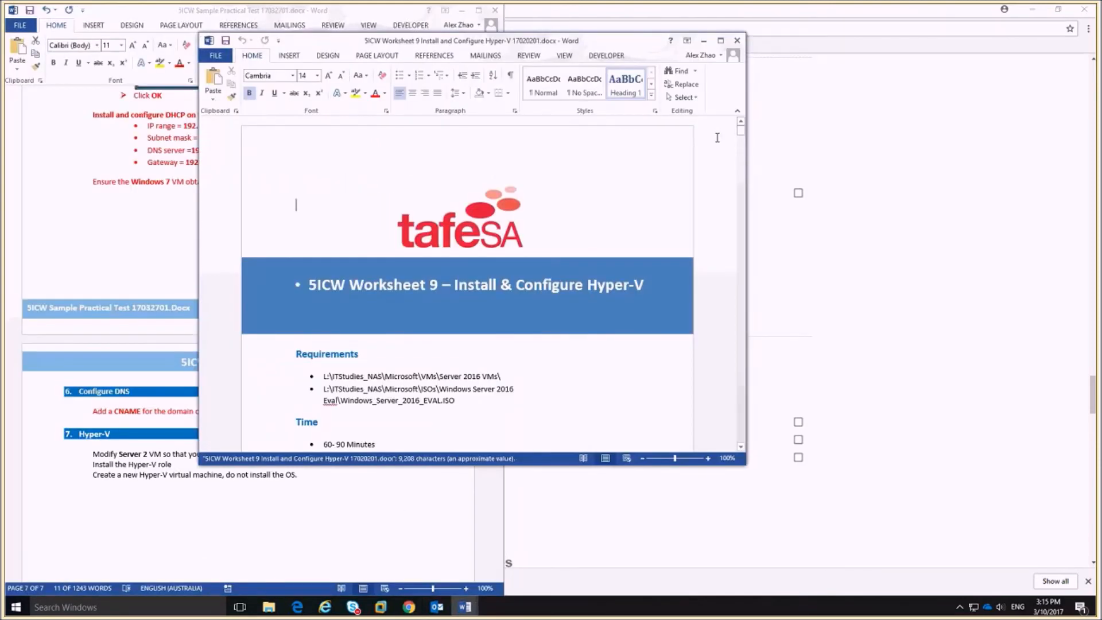
key("super+Left")
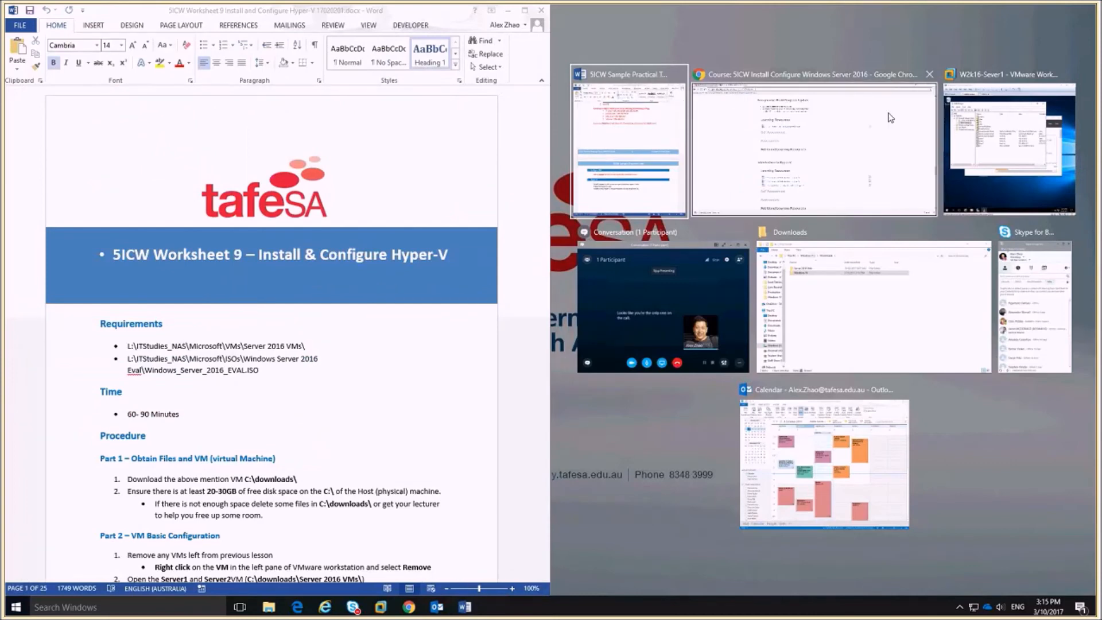
left_click(988, 169)
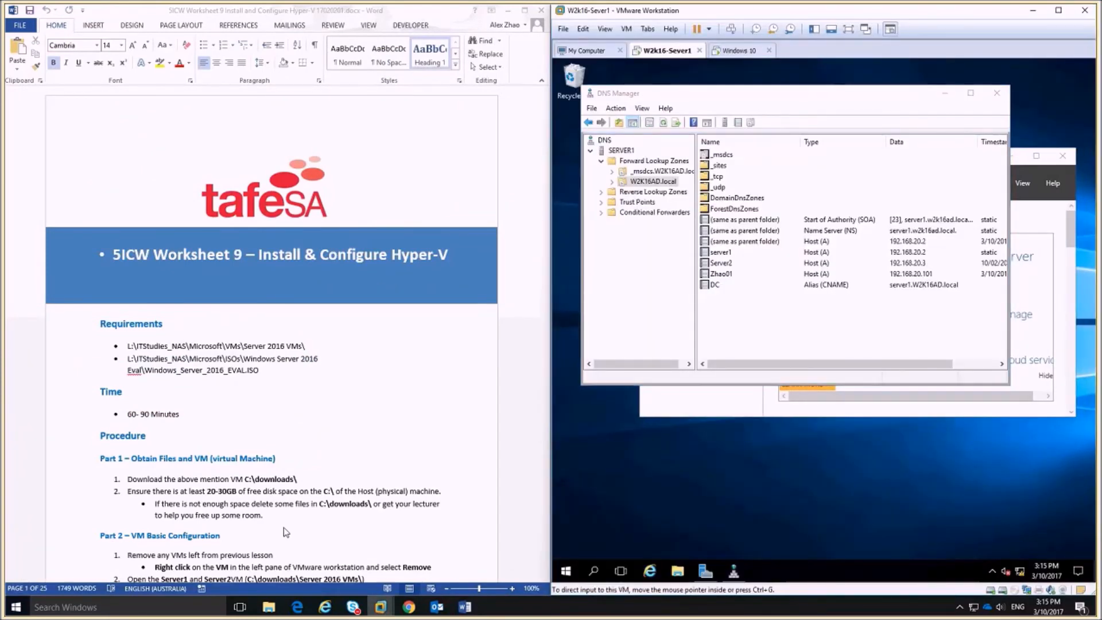
left_click(293, 479)
Scroll through the worksheet down to Part 5 – Install Hyper-V.
scroll(293, 478, "down", 4)
scroll(293, 479, "down", 20)
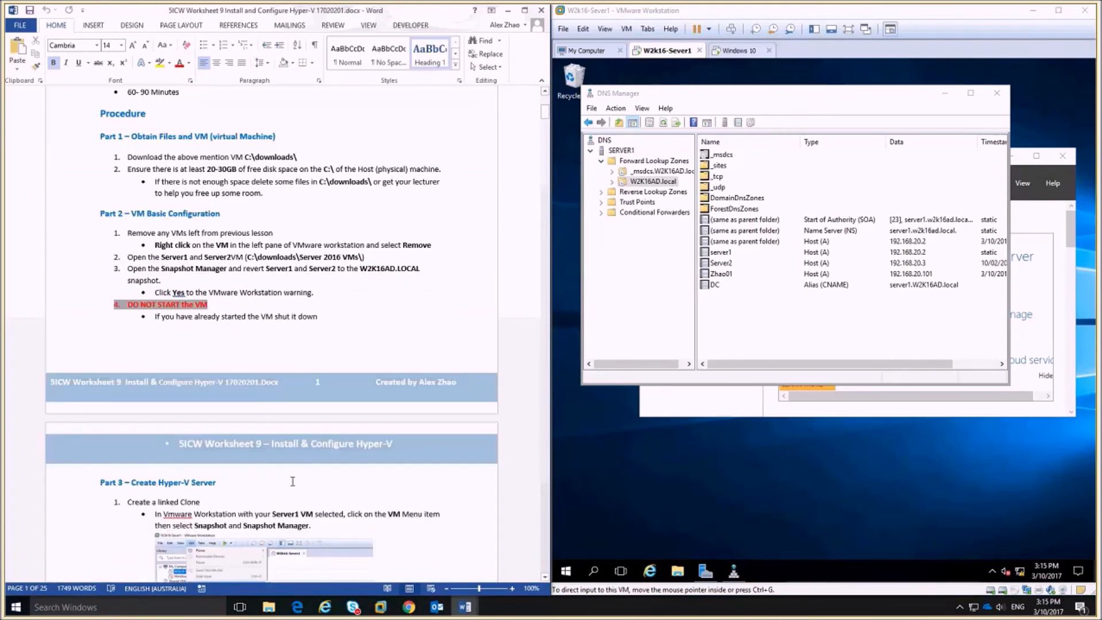
scroll(338, 480, "down", 11)
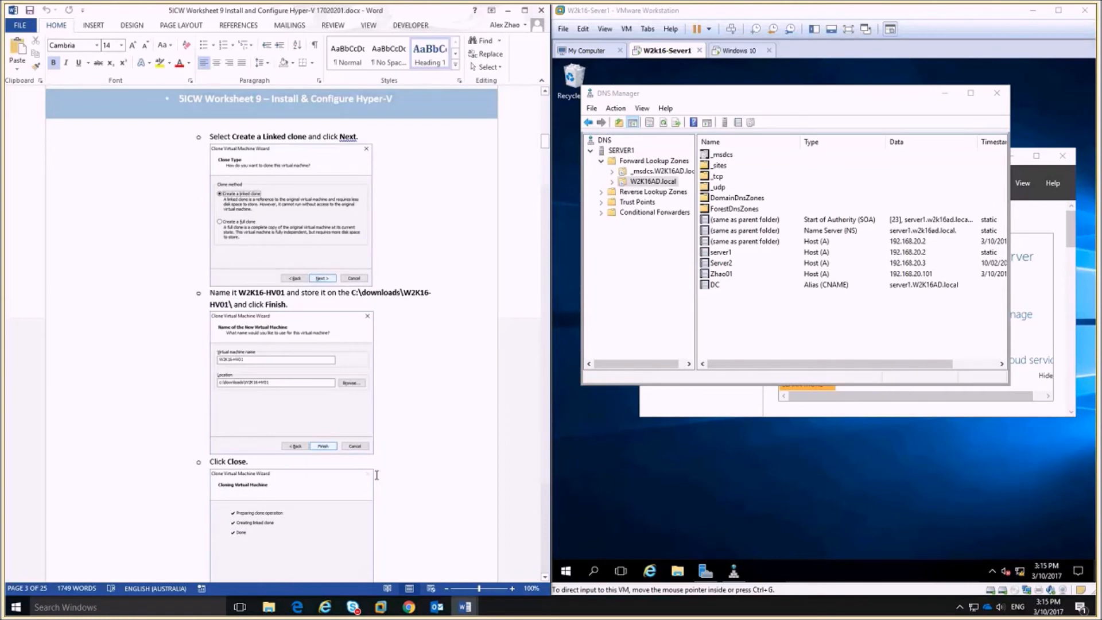
scroll(377, 475, "down", 17)
scroll(387, 436, "down", 17)
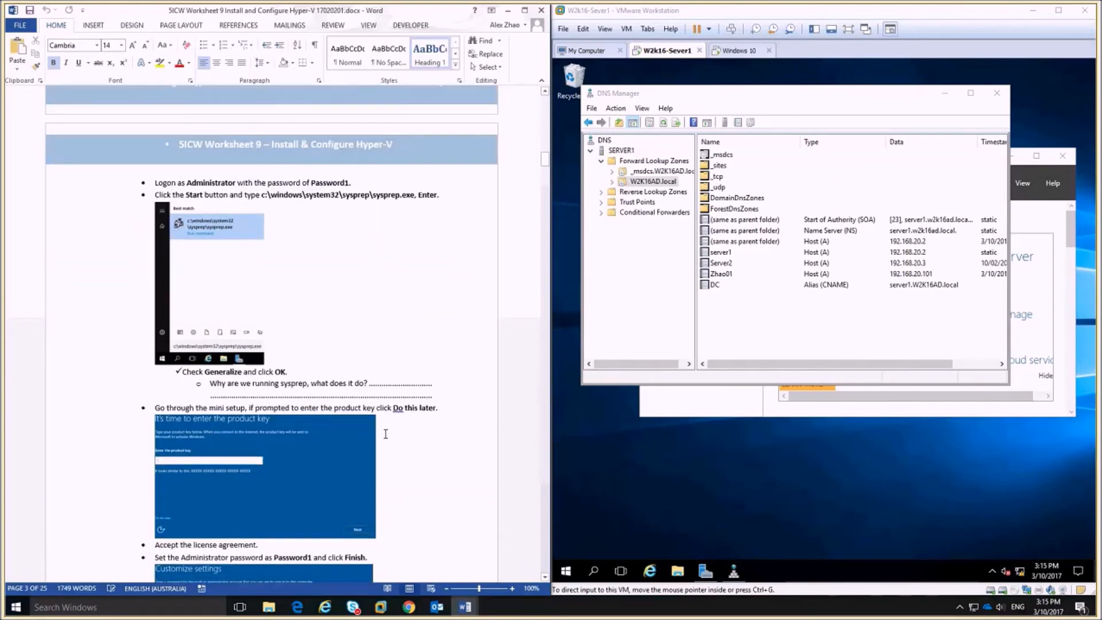
scroll(390, 439, "down", 11)
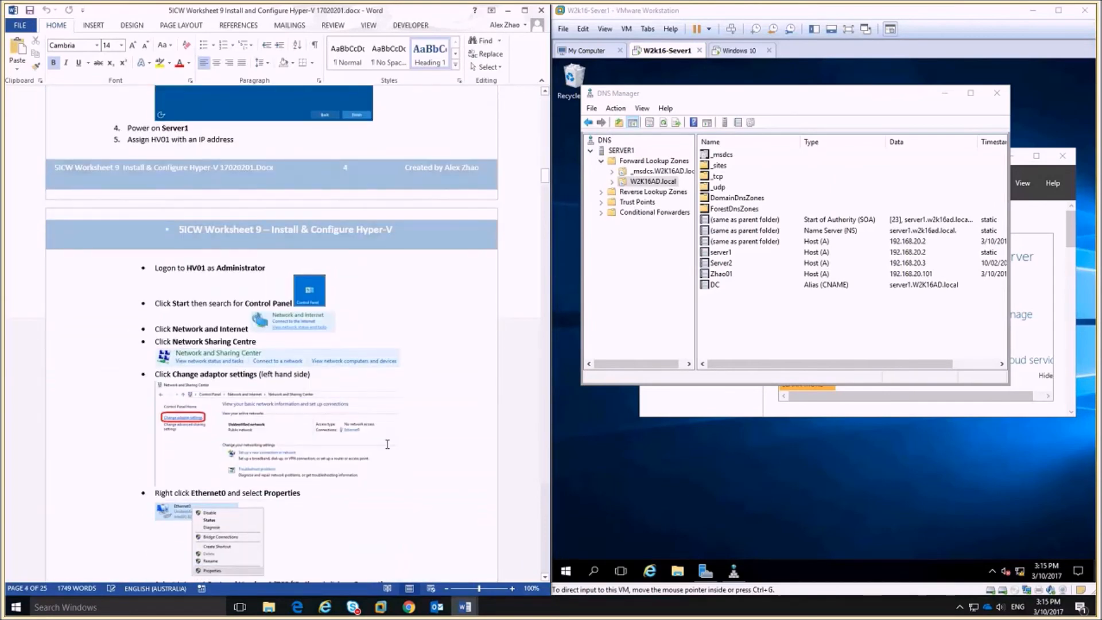
scroll(387, 444, "down", 3)
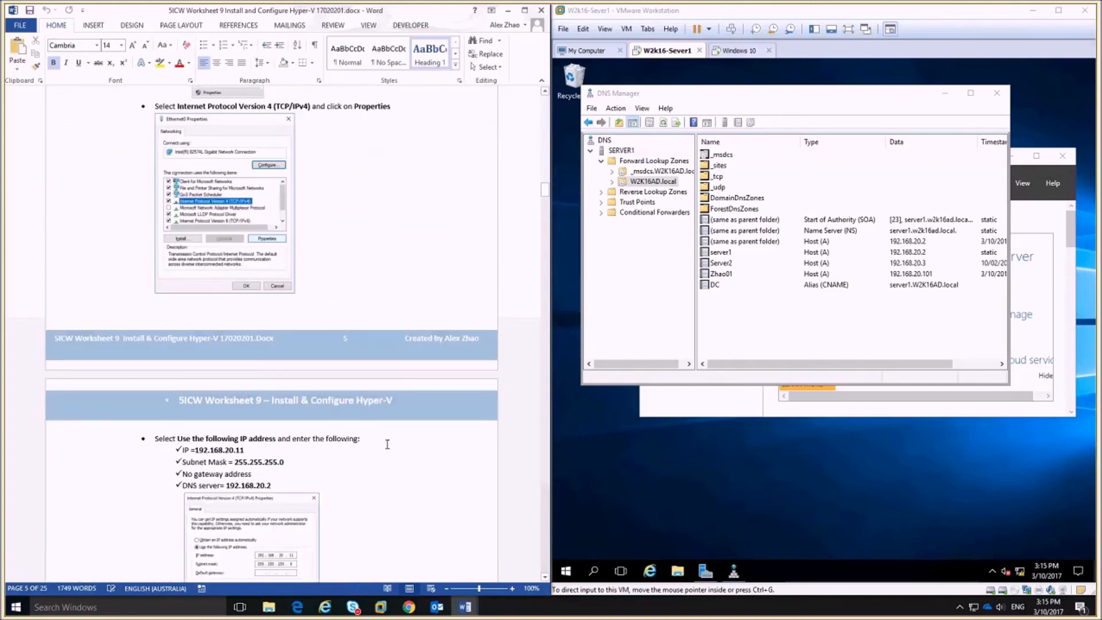
scroll(387, 444, "down", 20)
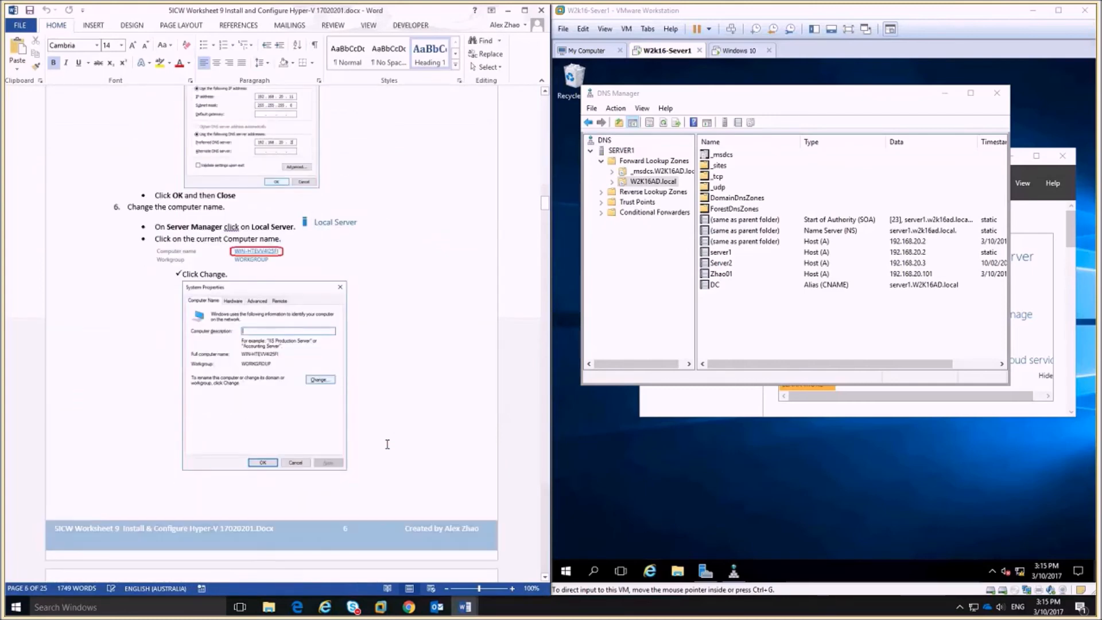
scroll(388, 444, "down", 20)
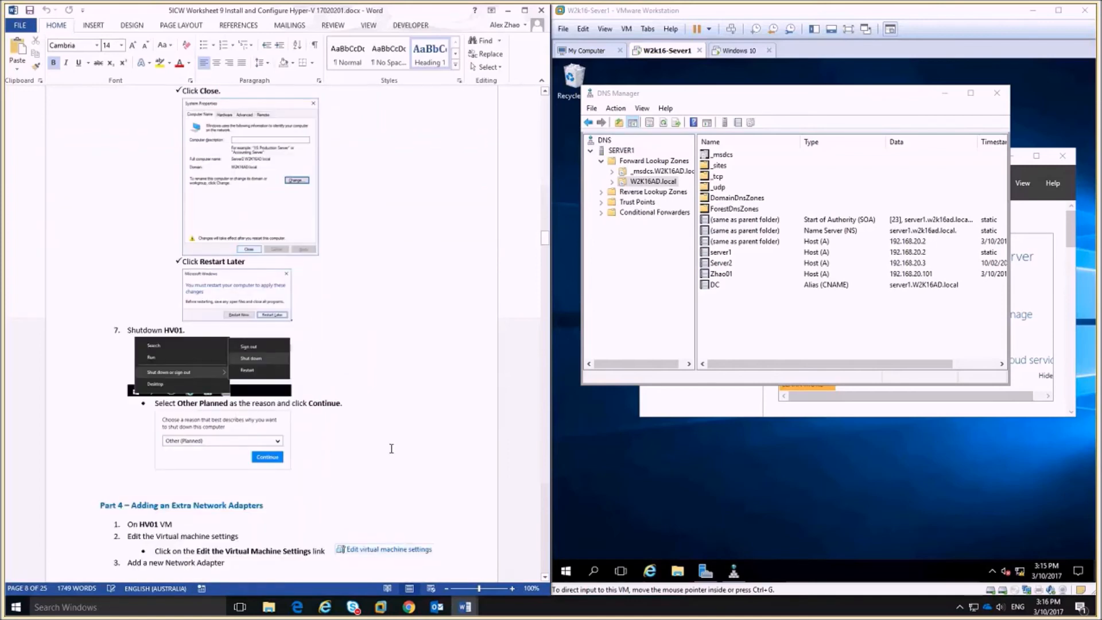
scroll(391, 448, "down", 14)
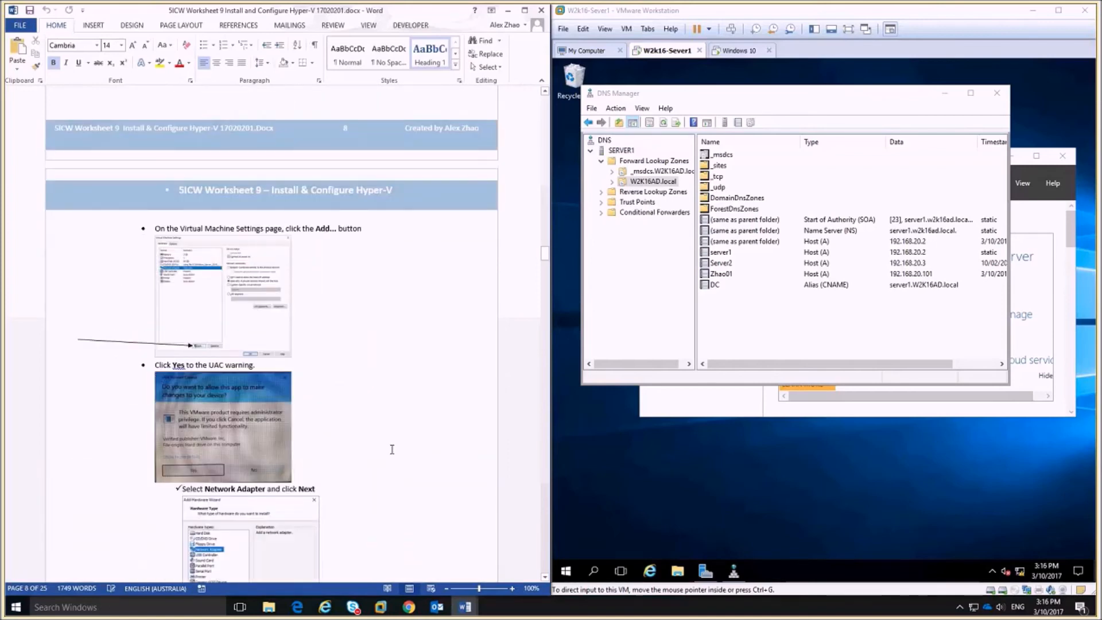
scroll(392, 449, "down", 20)
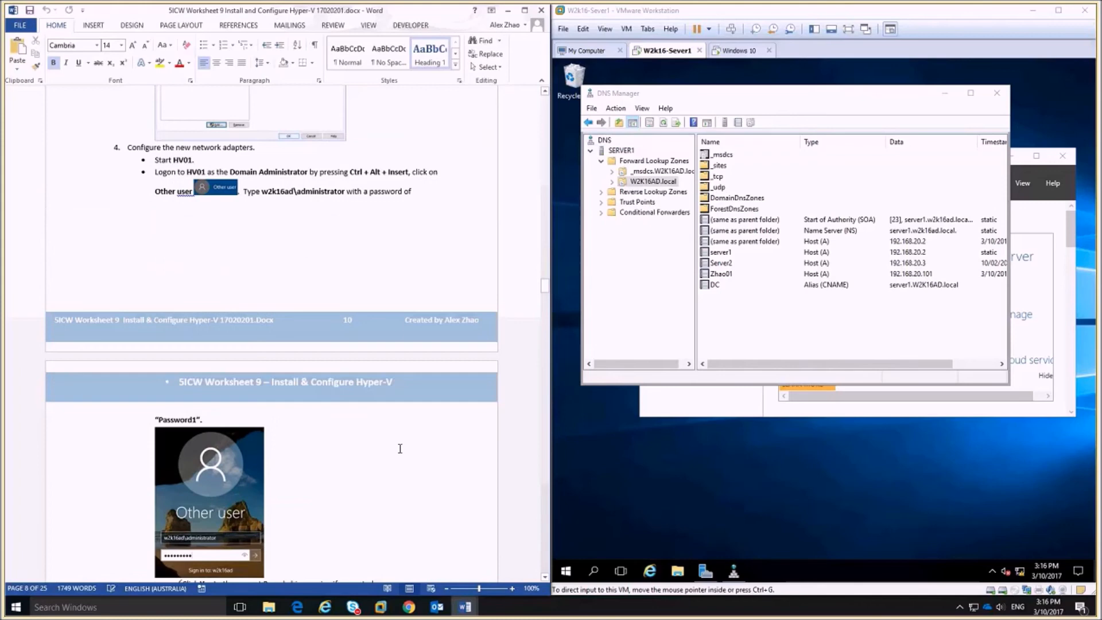
scroll(400, 448, "down", 3)
scroll(400, 449, "up", 7)
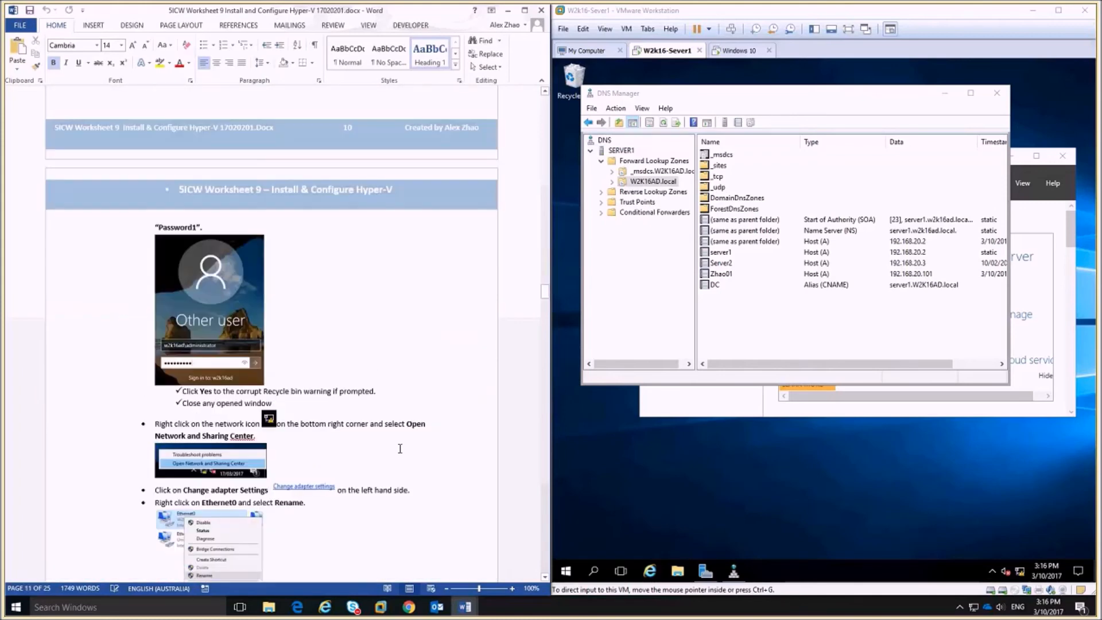
scroll(400, 448, "up", 8)
left_click_drag(544, 278, 538, 113)
scroll(304, 426, "down", 3)
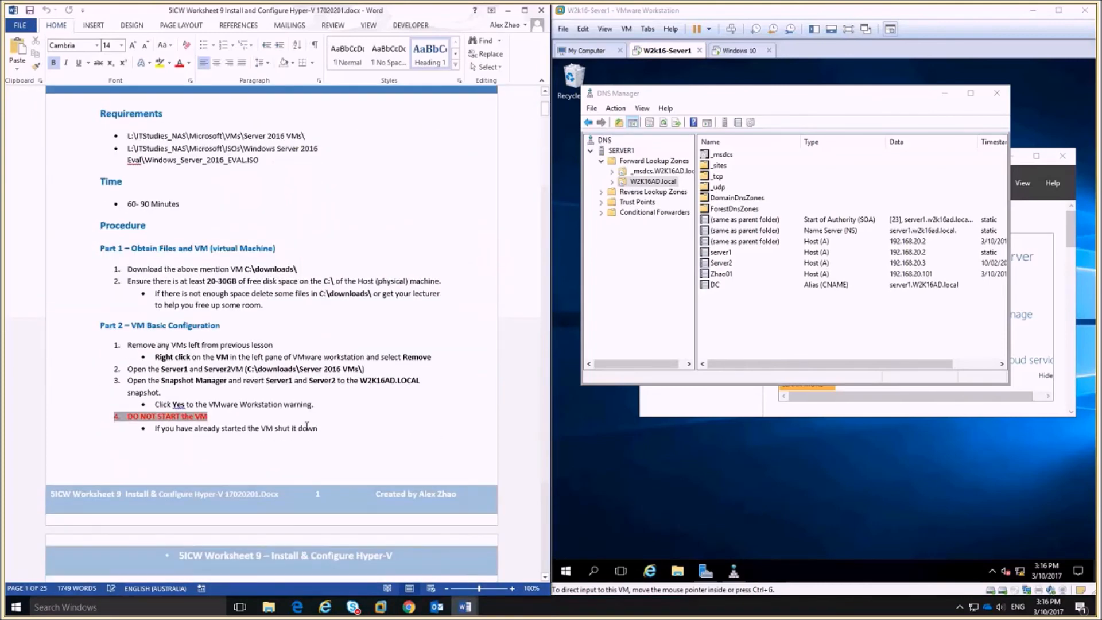
scroll(318, 456, "down", 12)
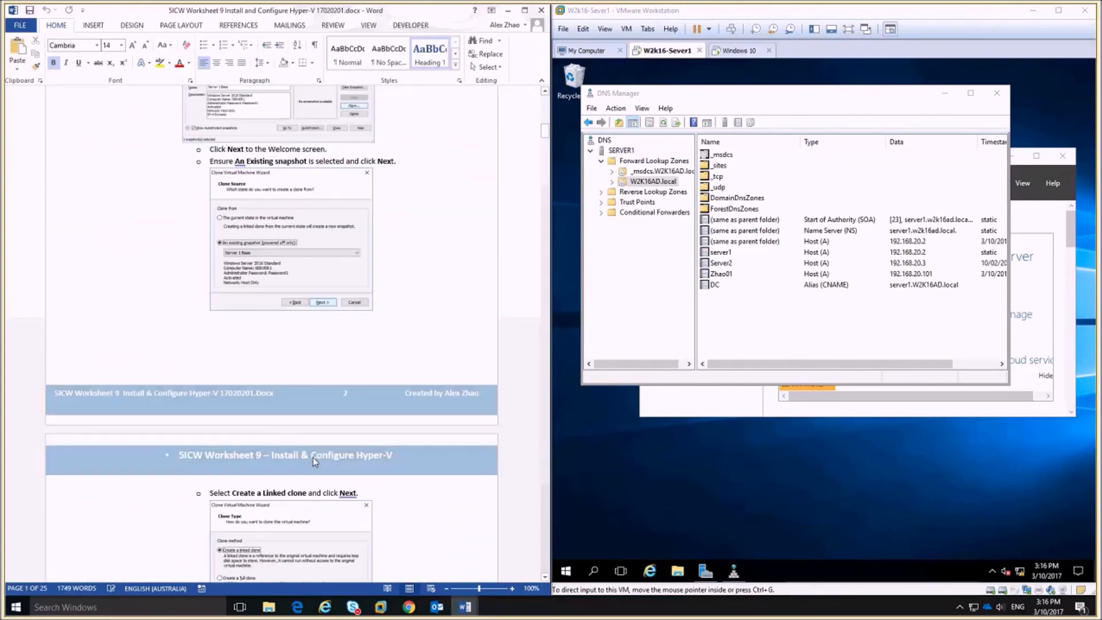
scroll(313, 456, "down", 15)
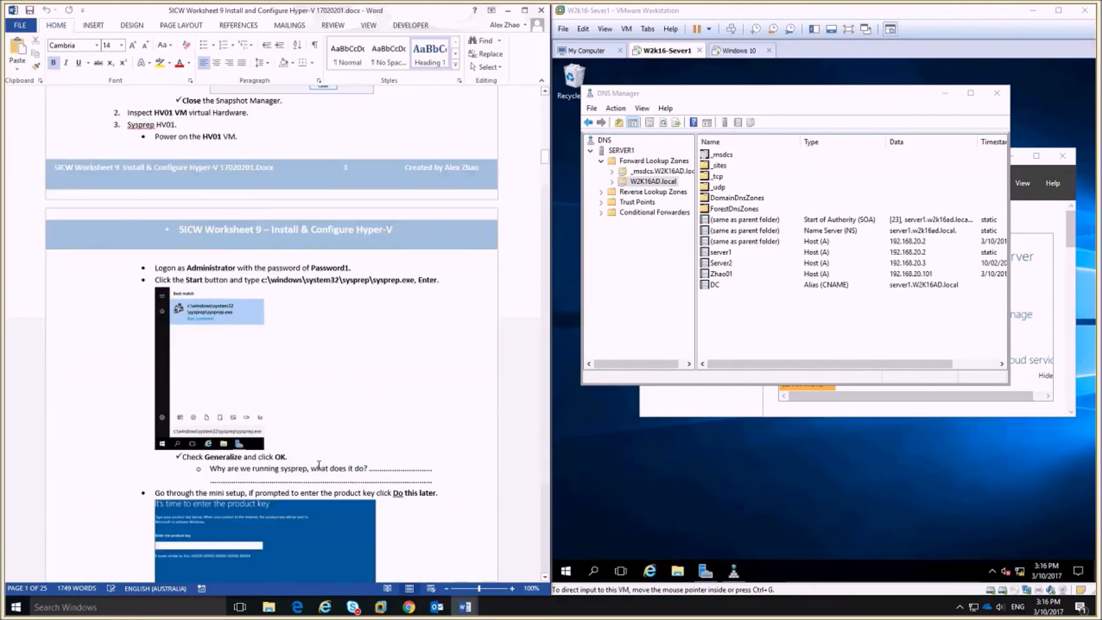
scroll(317, 469, "down", 1)
scroll(316, 471, "down", 20)
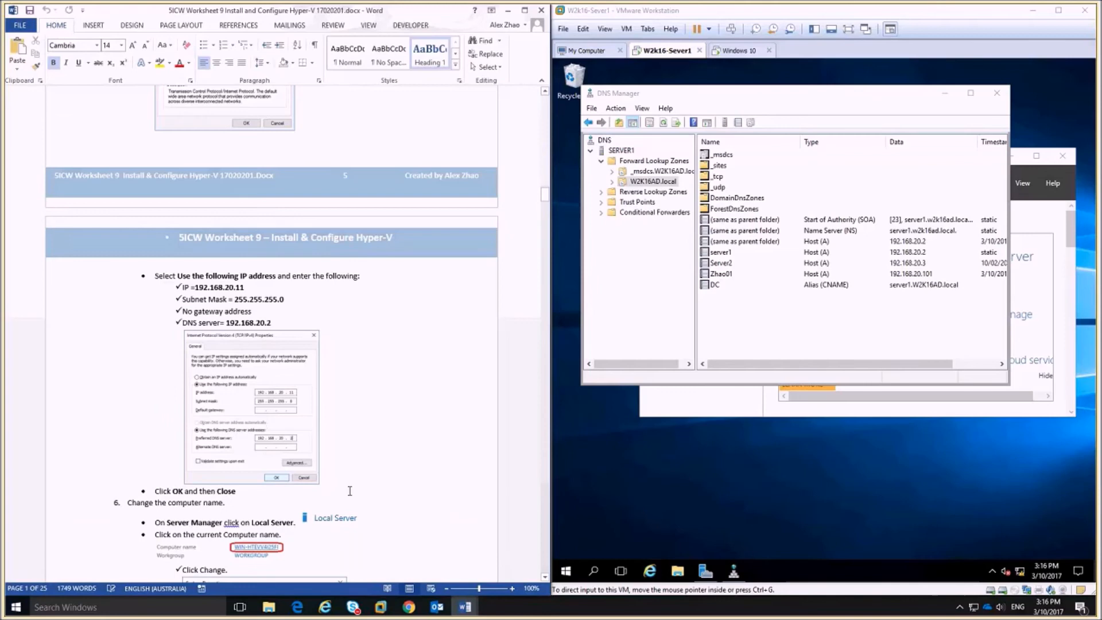
scroll(363, 483, "down", 20)
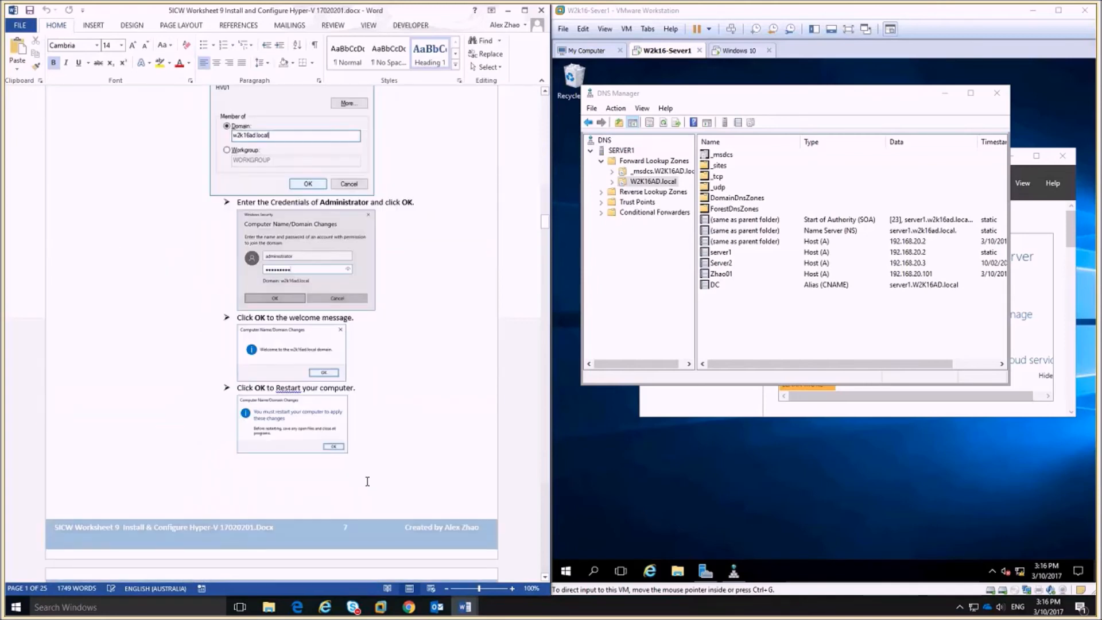
scroll(382, 472, "down", 20)
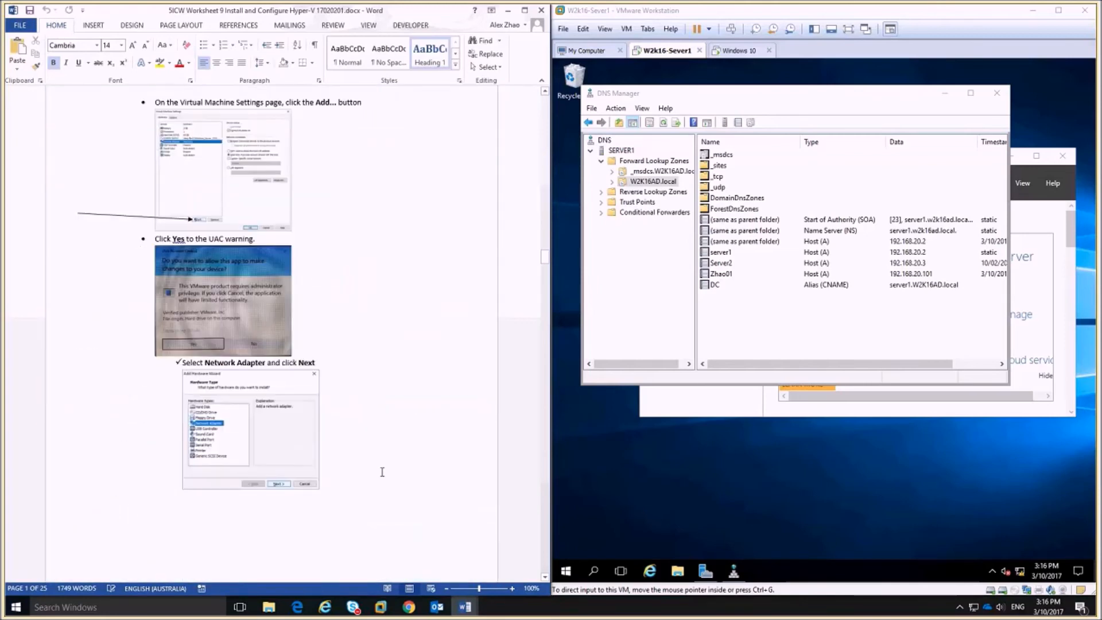
scroll(379, 482, "down", 4)
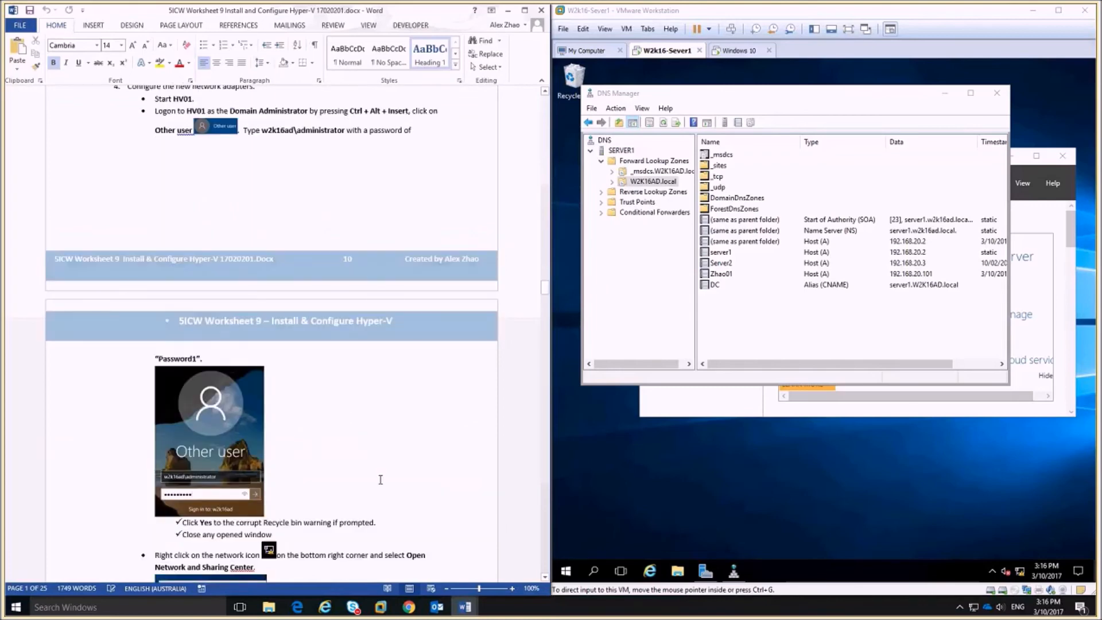
scroll(380, 480, "down", 20)
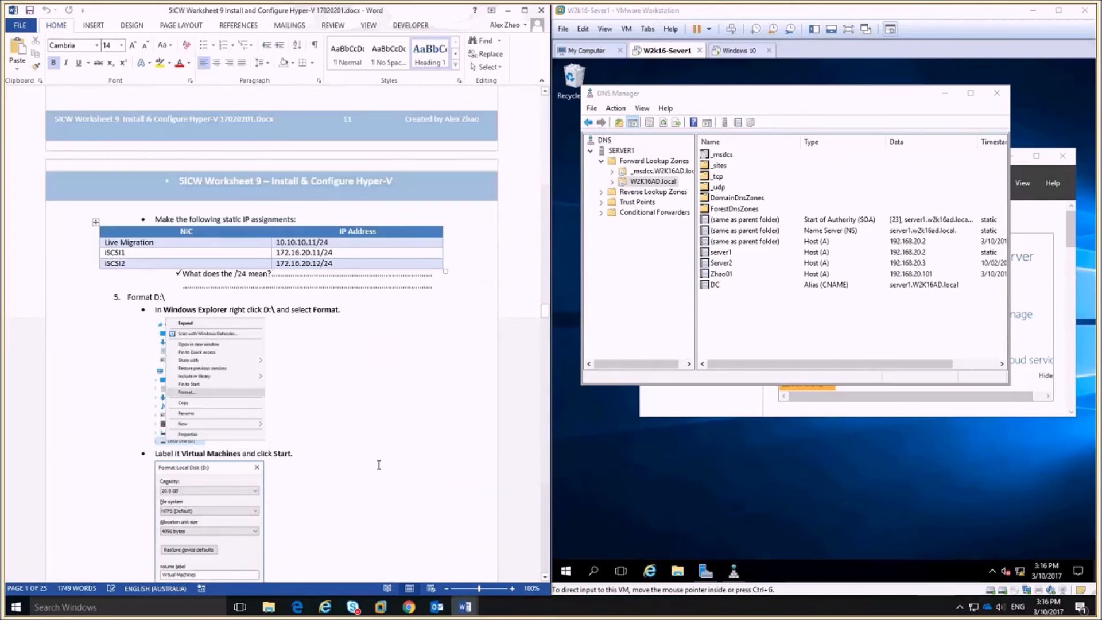
scroll(383, 472, "down", 9)
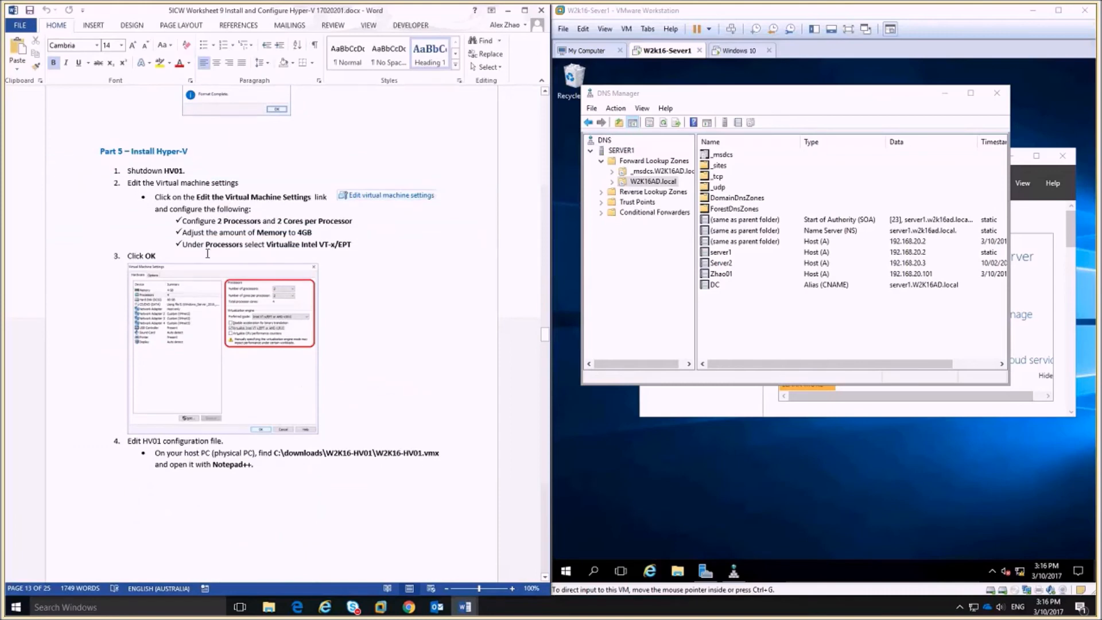
scroll(353, 370, "up", 4)
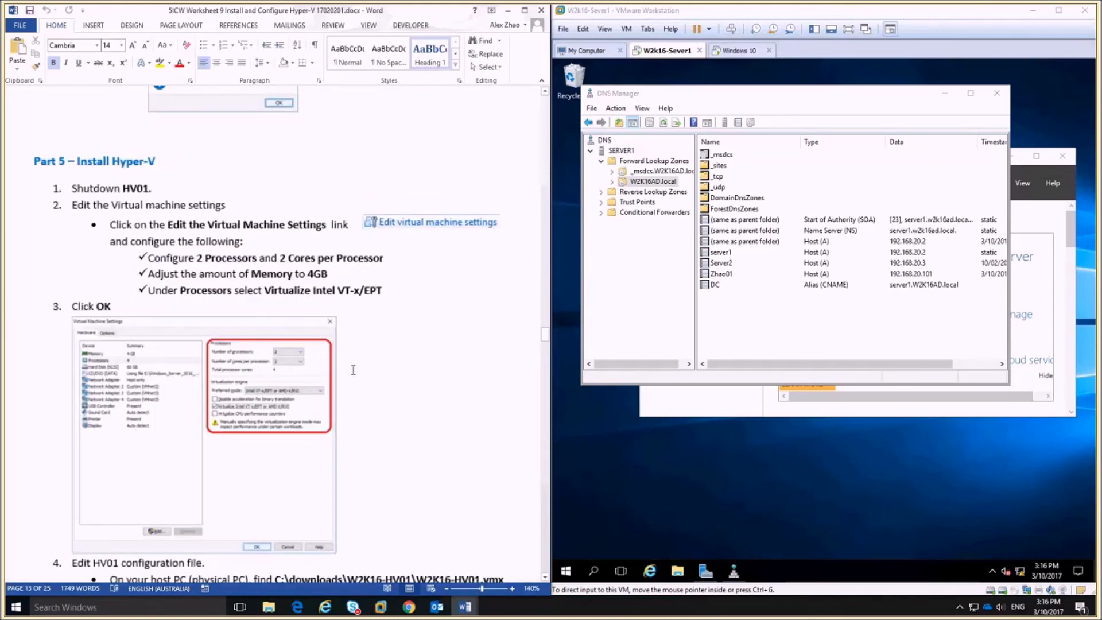
scroll(353, 369, "down", 3)
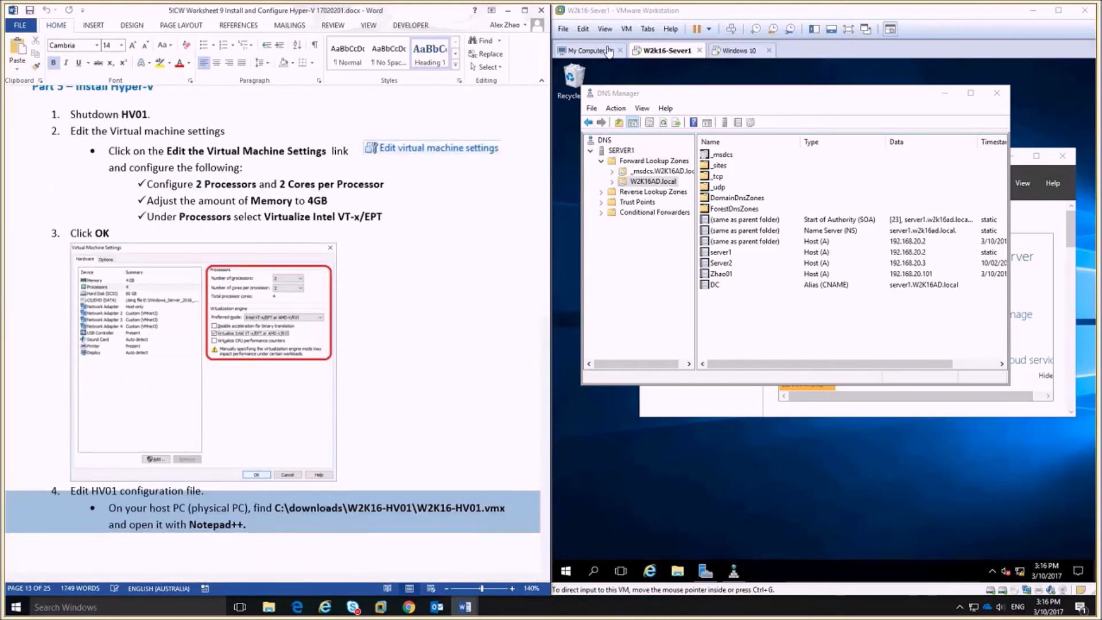
Open W2K16-Server2.vmx from the Downloads\Server 2016 VMs folder in VMware Workstation.
left_click(609, 51)
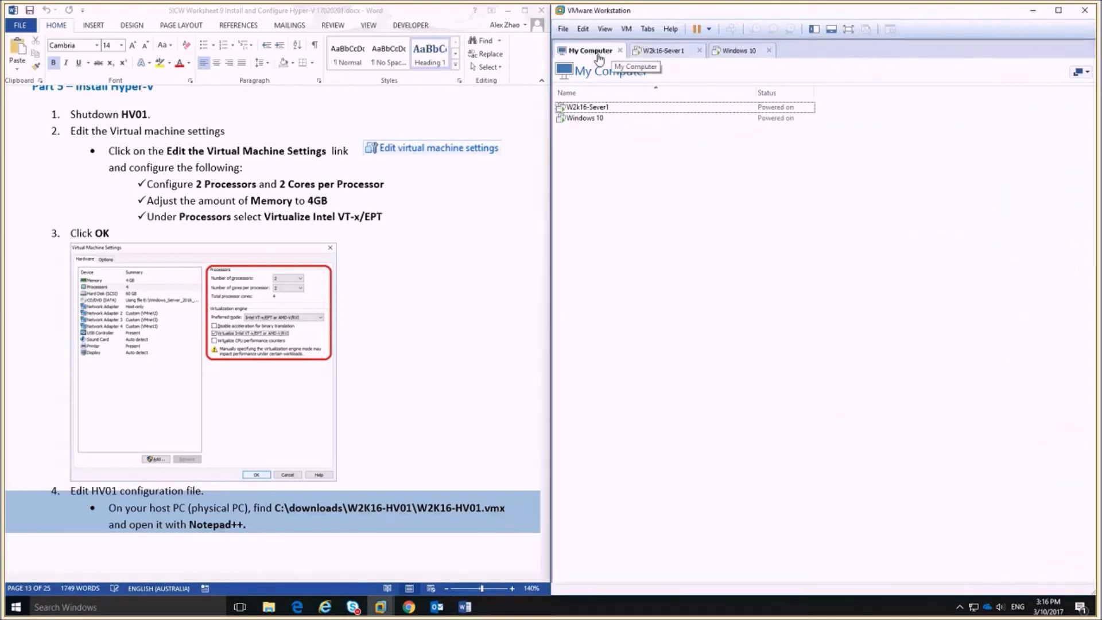
key("ctrl+o")
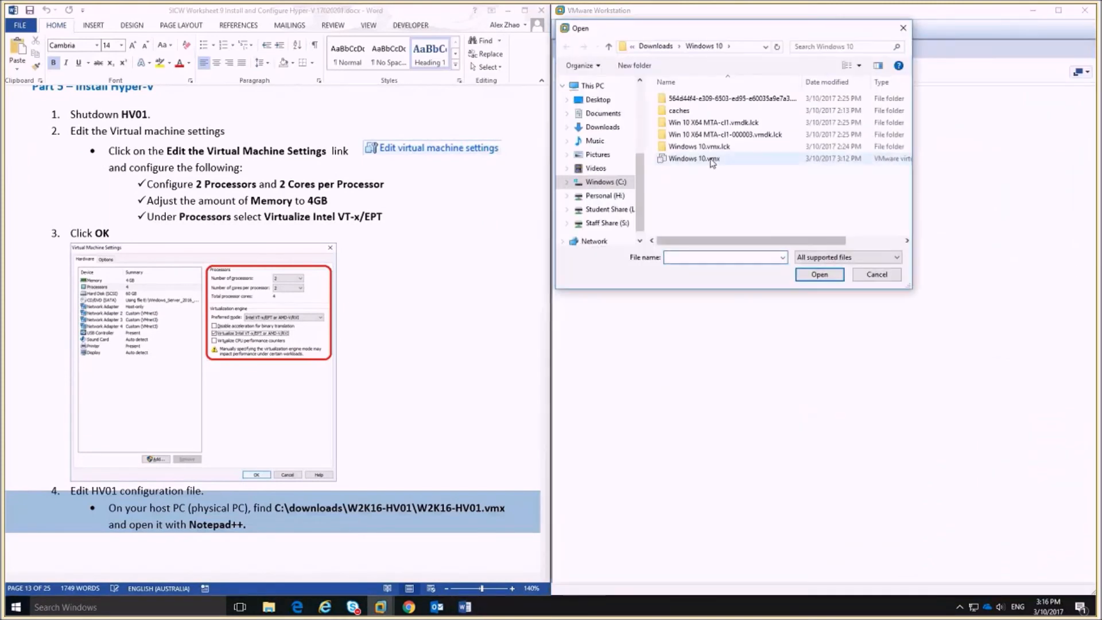
left_click(655, 46)
double_click(695, 99)
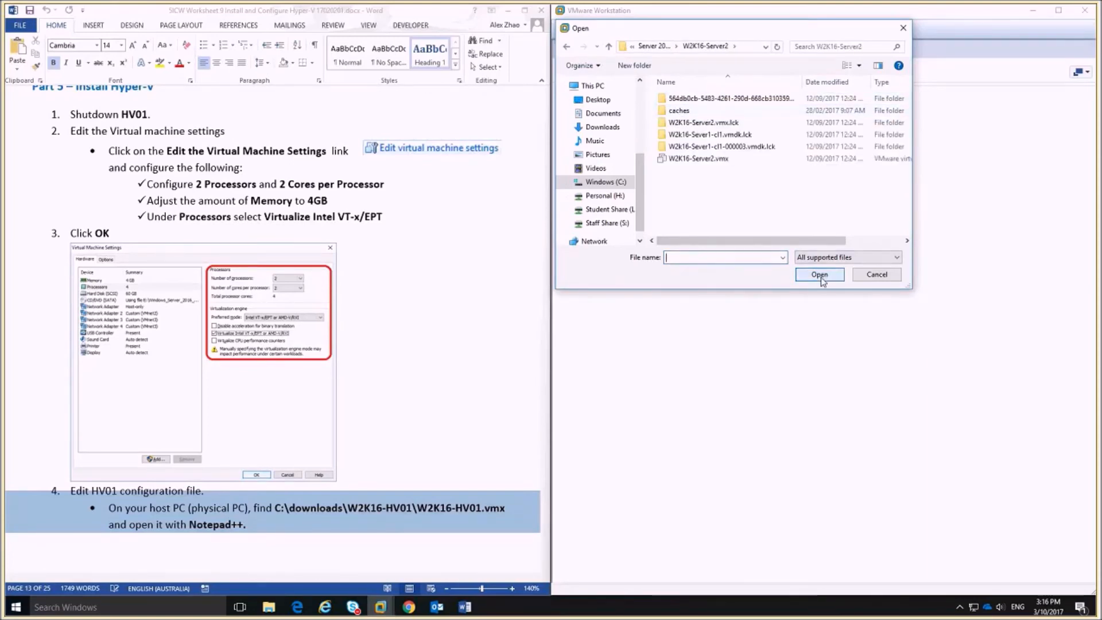
left_click(711, 159)
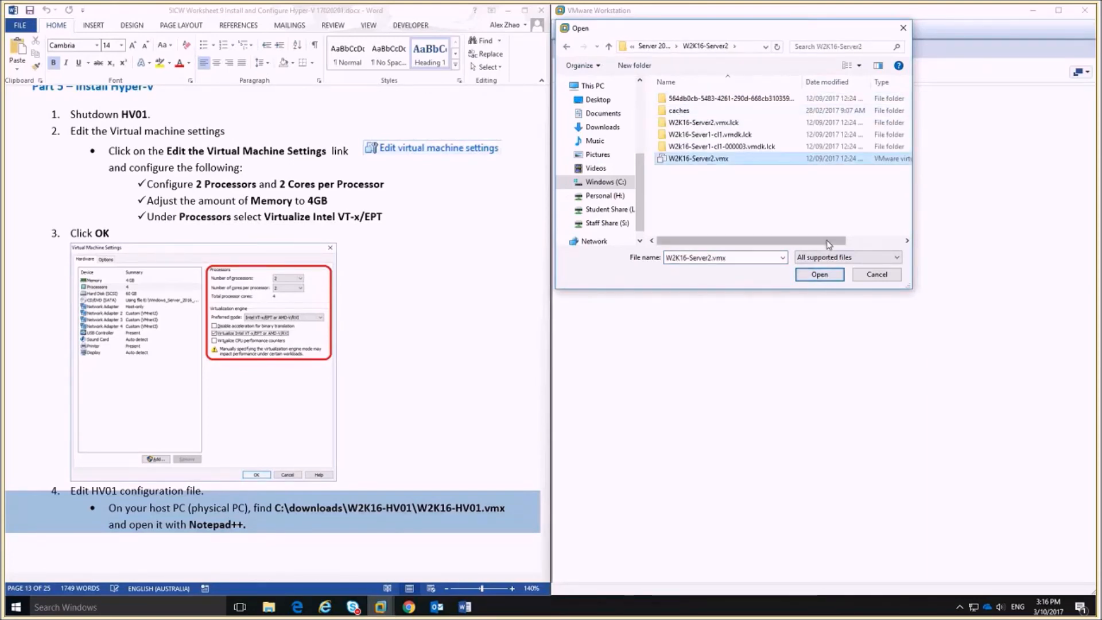
left_click(826, 277)
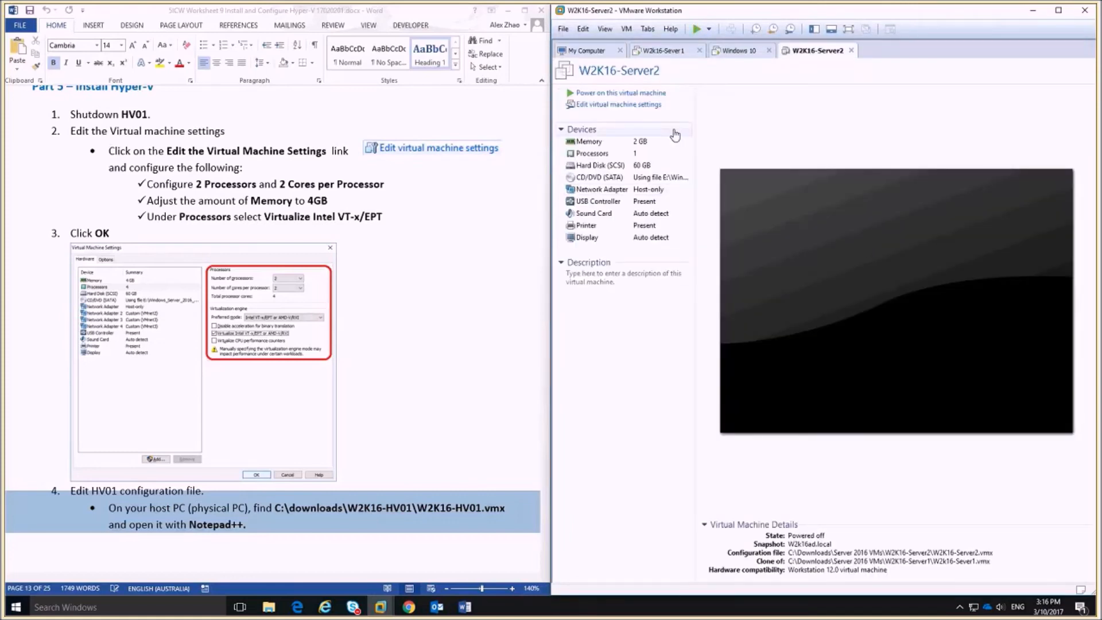
Set 2 processors × 2 cores, Intel VT-x/EPT or AMD-V/RVI mode, and enable virtualized VT-x/EPT.
left_click(618, 106)
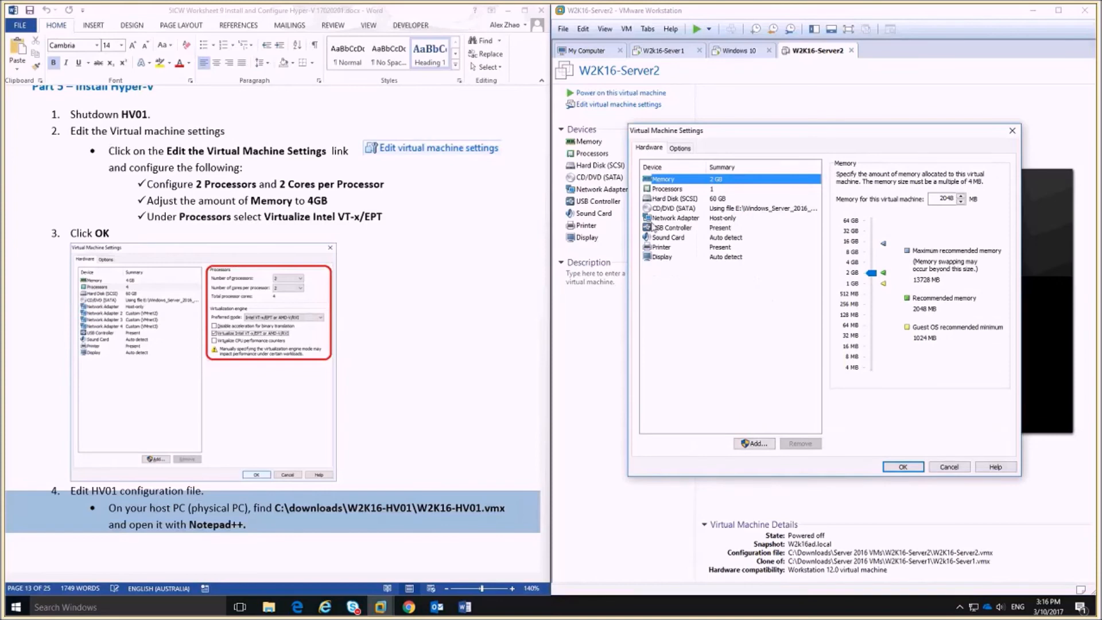
left_click(672, 189)
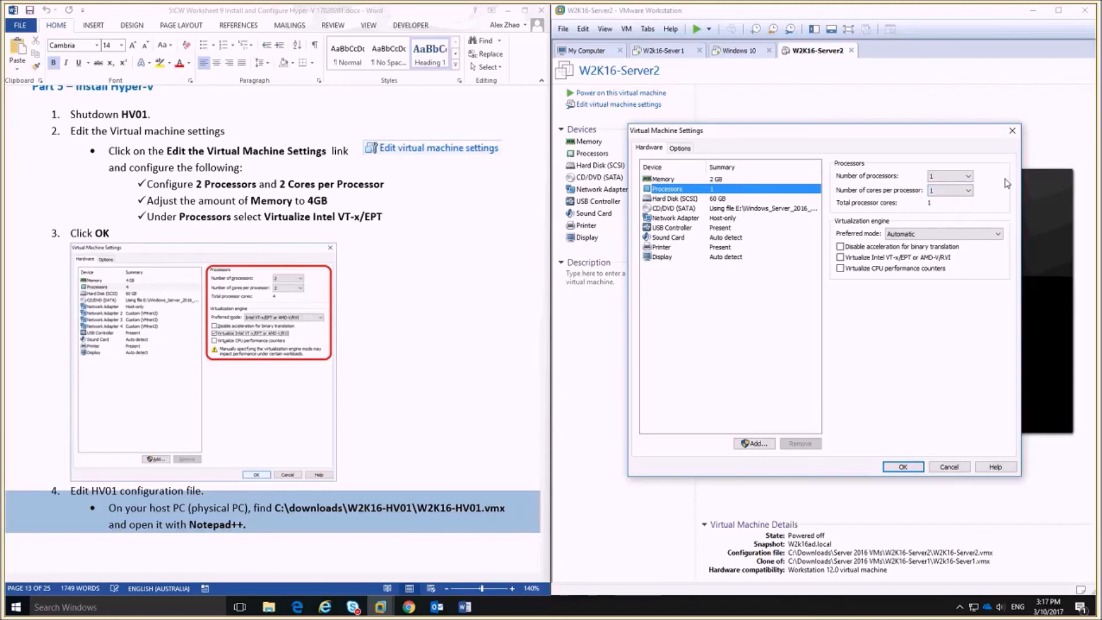
left_click(968, 176)
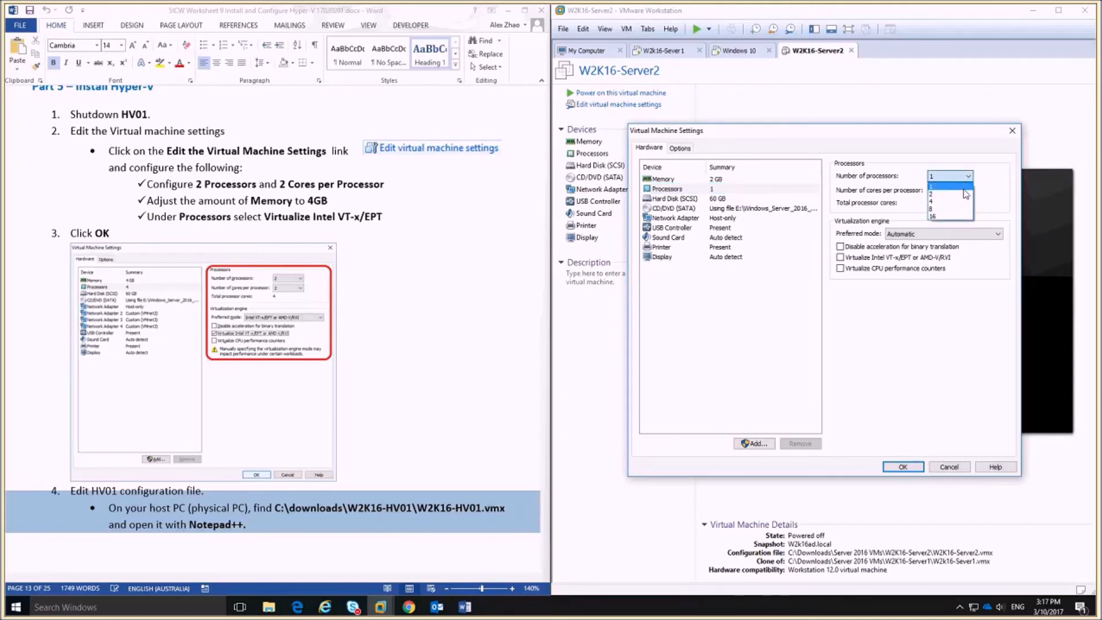
left_click(964, 194)
left_click(960, 190)
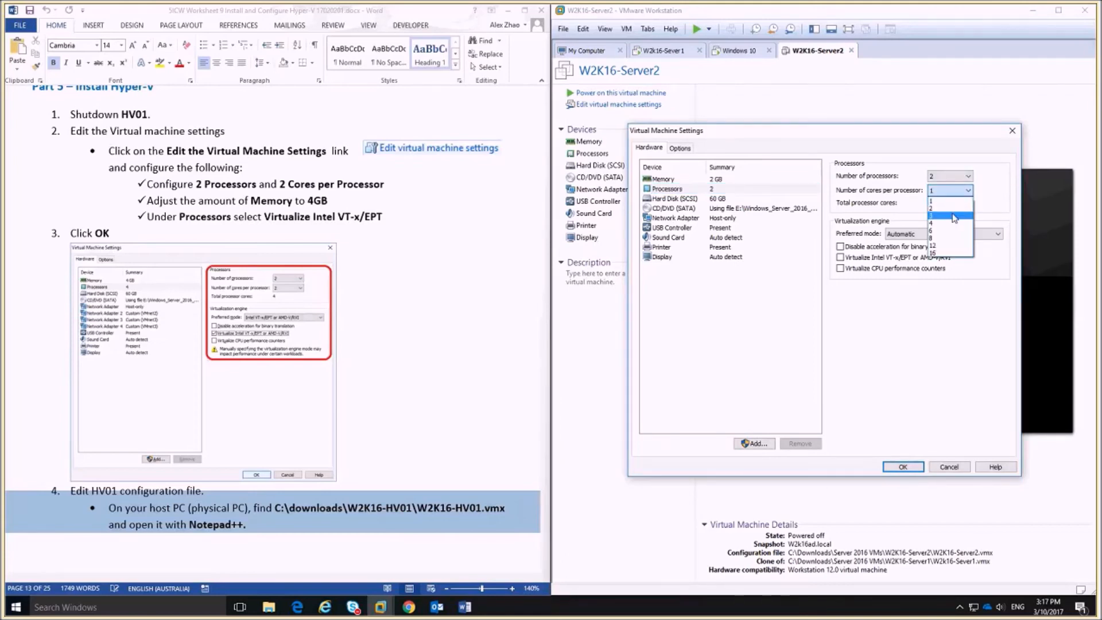
left_click(956, 208)
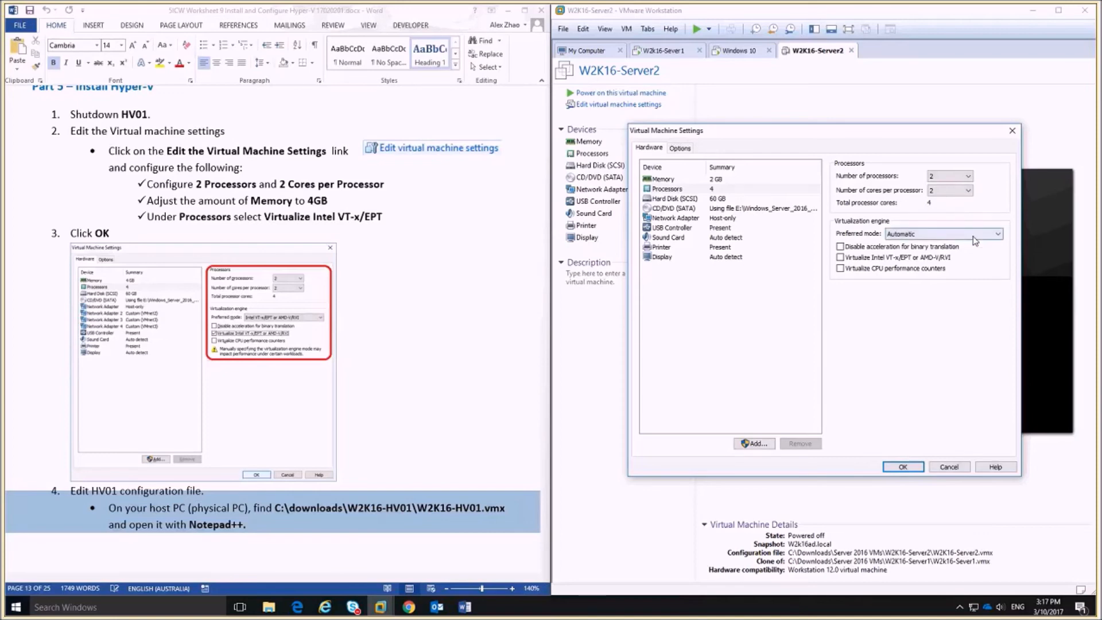
left_click(1000, 235)
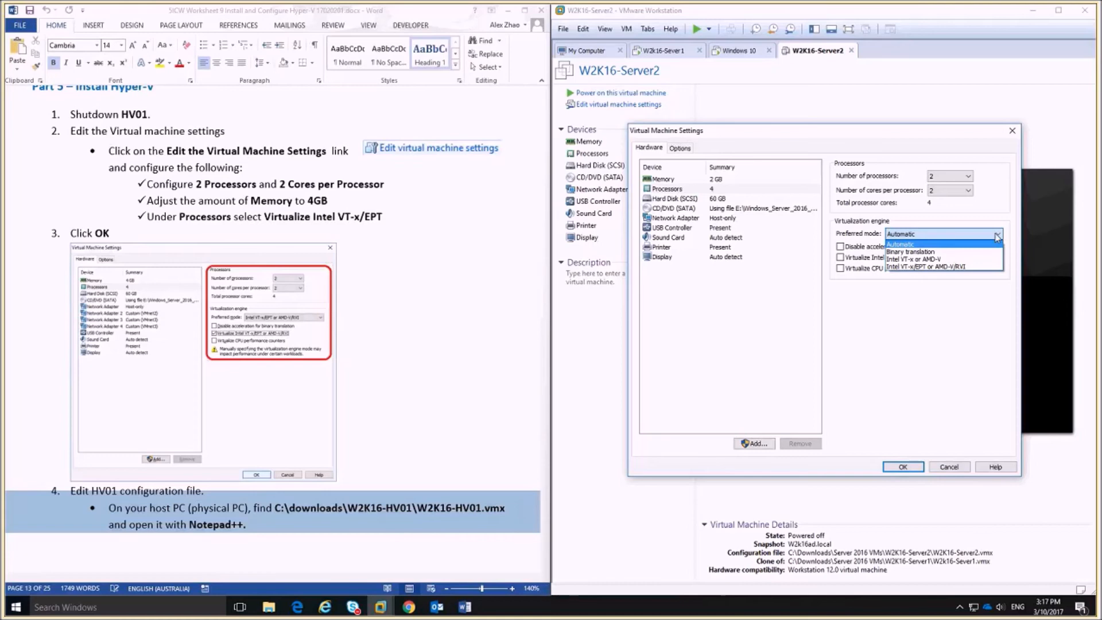
left_click(972, 268)
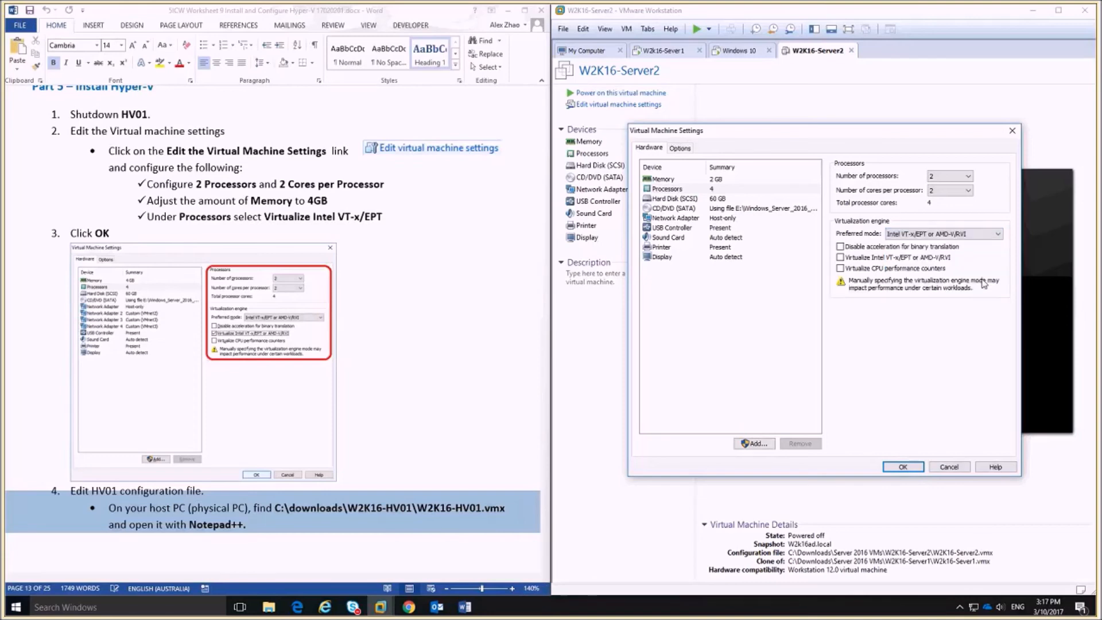
left_click(841, 258)
left_click(903, 467)
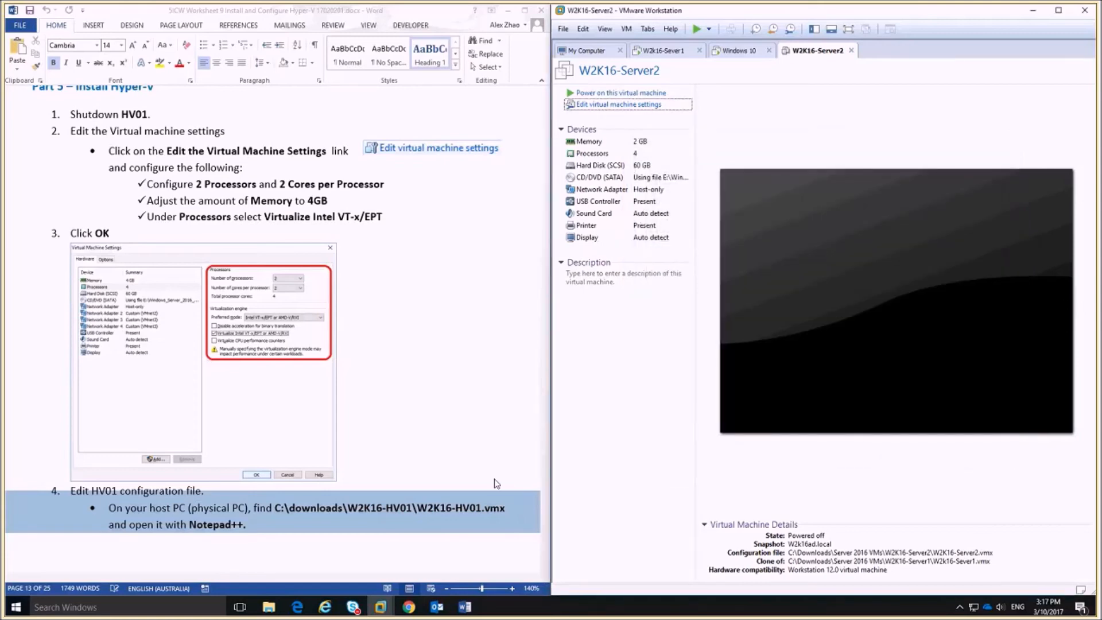
In File Explorer, navigate to the Server 2016 VMs\W2K16-Server2 folder.
scroll(389, 421, "down", 4)
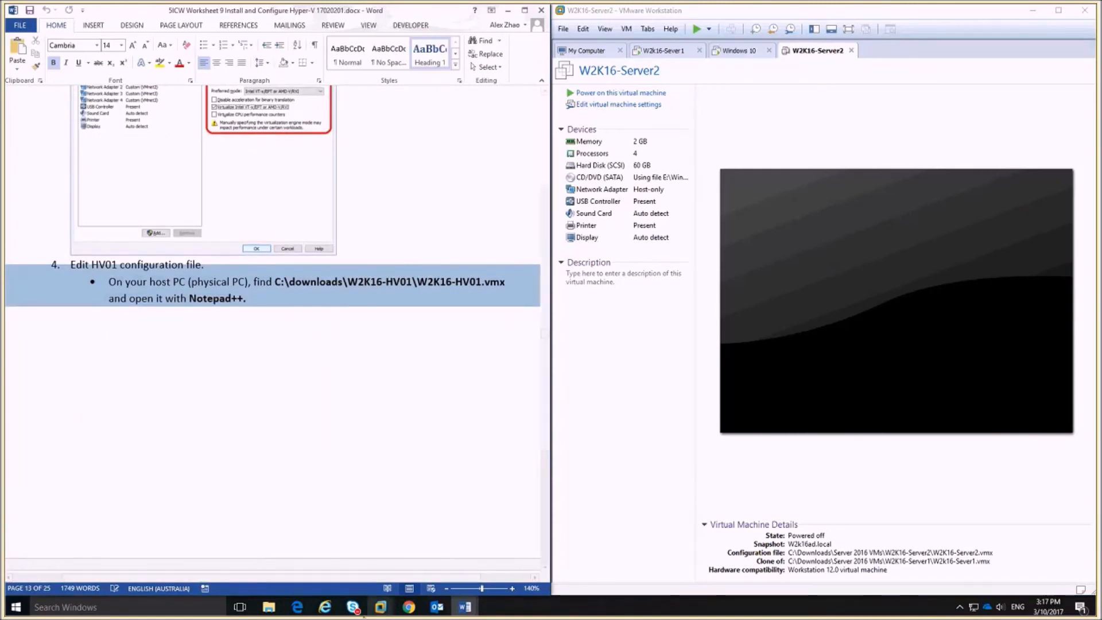
left_click(269, 606)
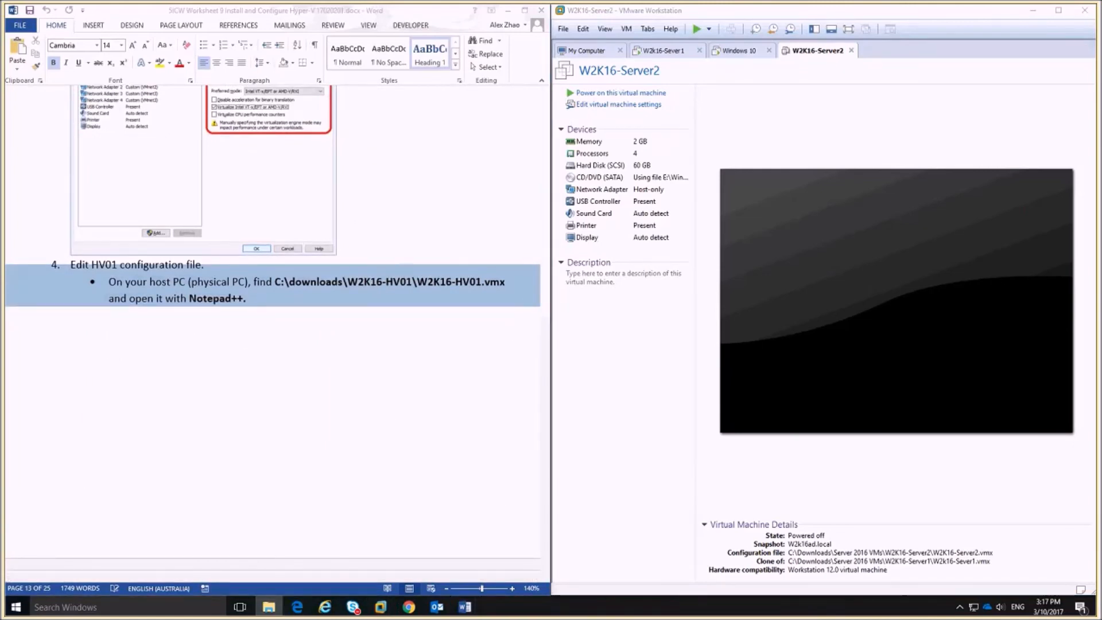
left_click_drag(1008, 109, 889, 117)
double_click(604, 178)
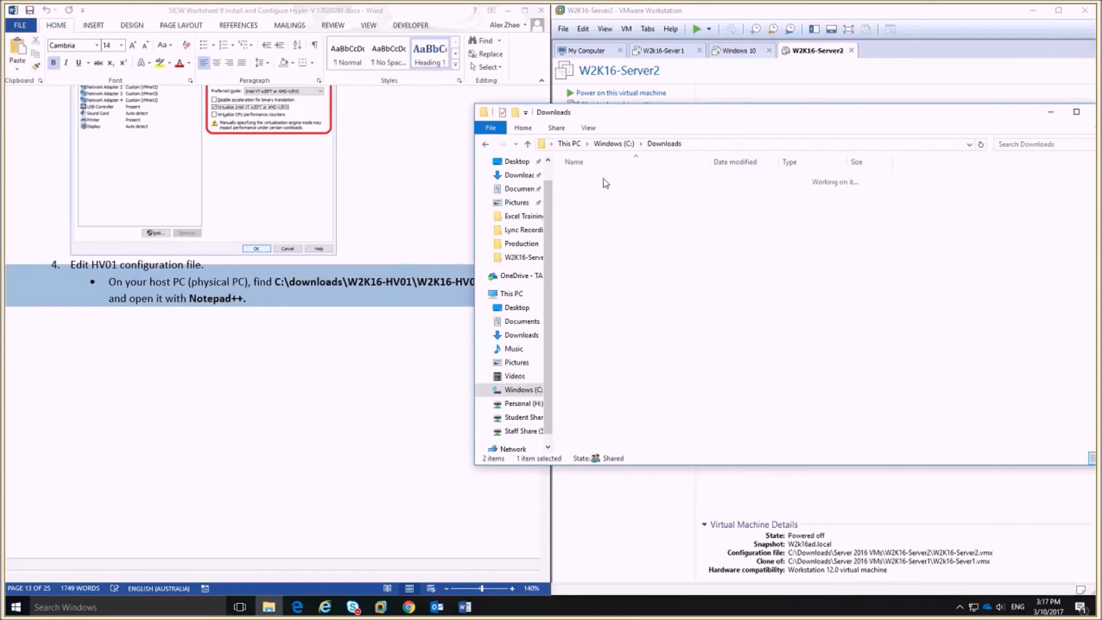
left_click(620, 192)
left_click(619, 188)
left_click(620, 189)
left_click(662, 212)
left_click(606, 194)
double_click(607, 195)
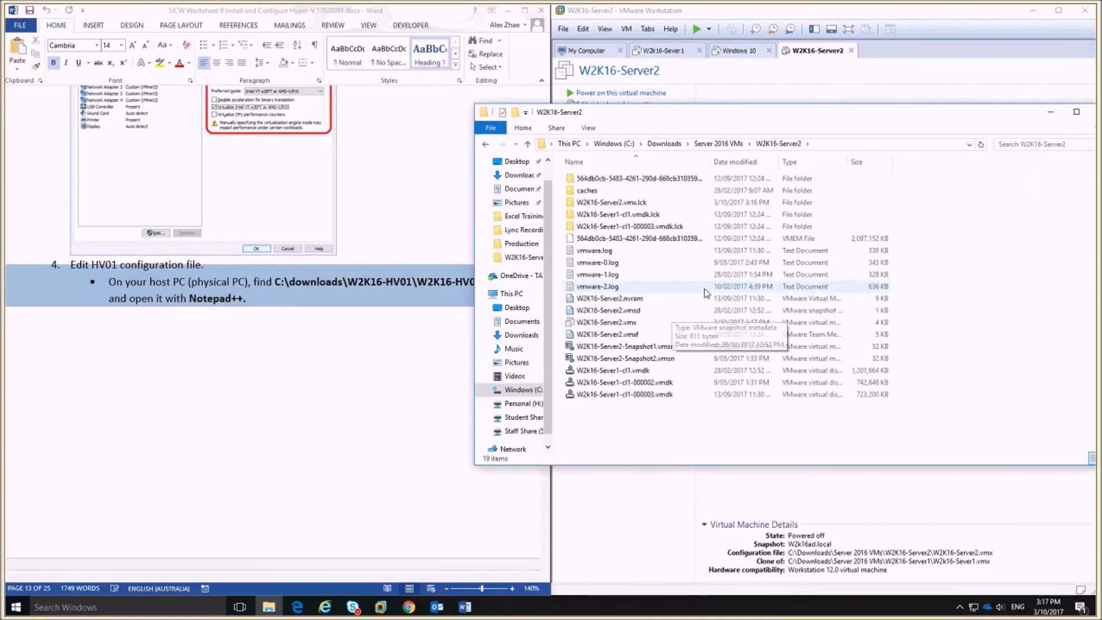
left_click(589, 128)
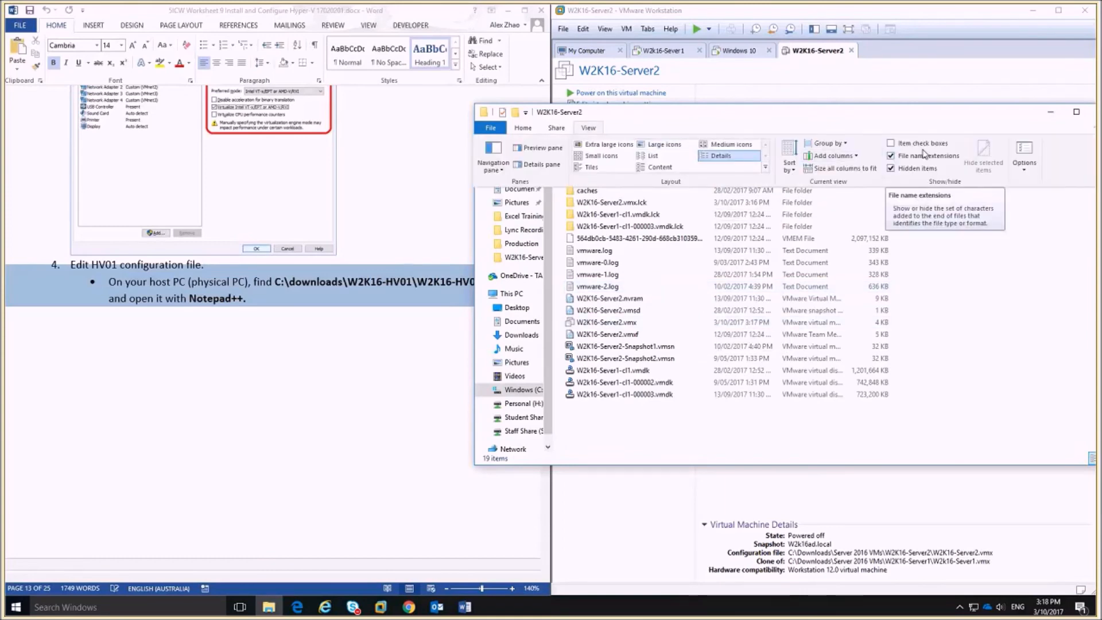
left_click(701, 430)
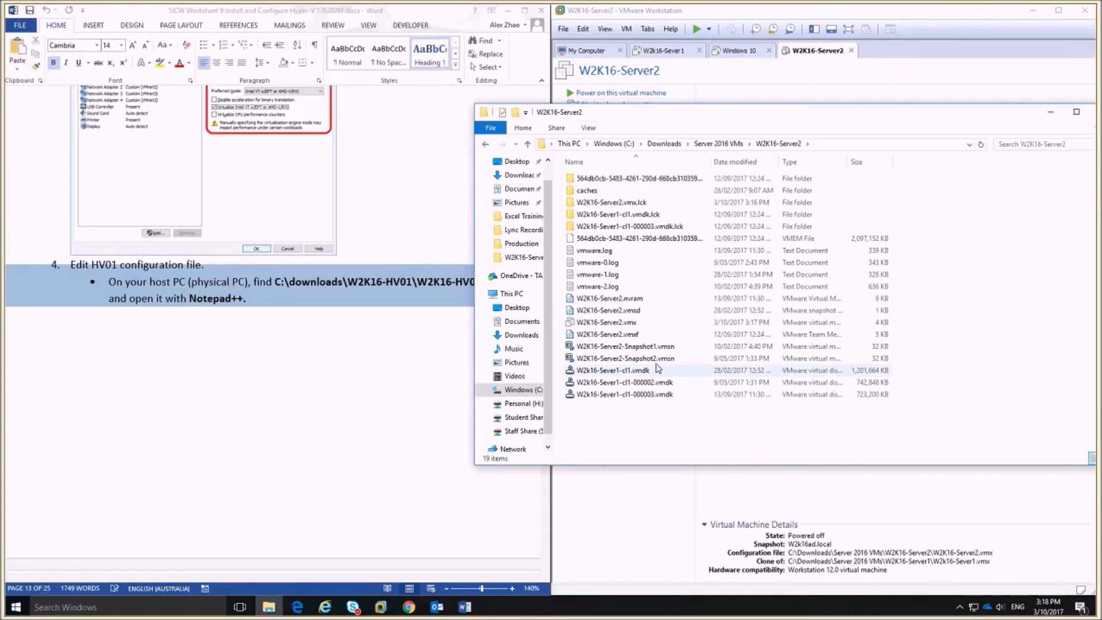
Edit W2K16-Server2.vmx with Notepad++, dismissing the Notepad++ and plugin update prompts.
left_click(617, 323)
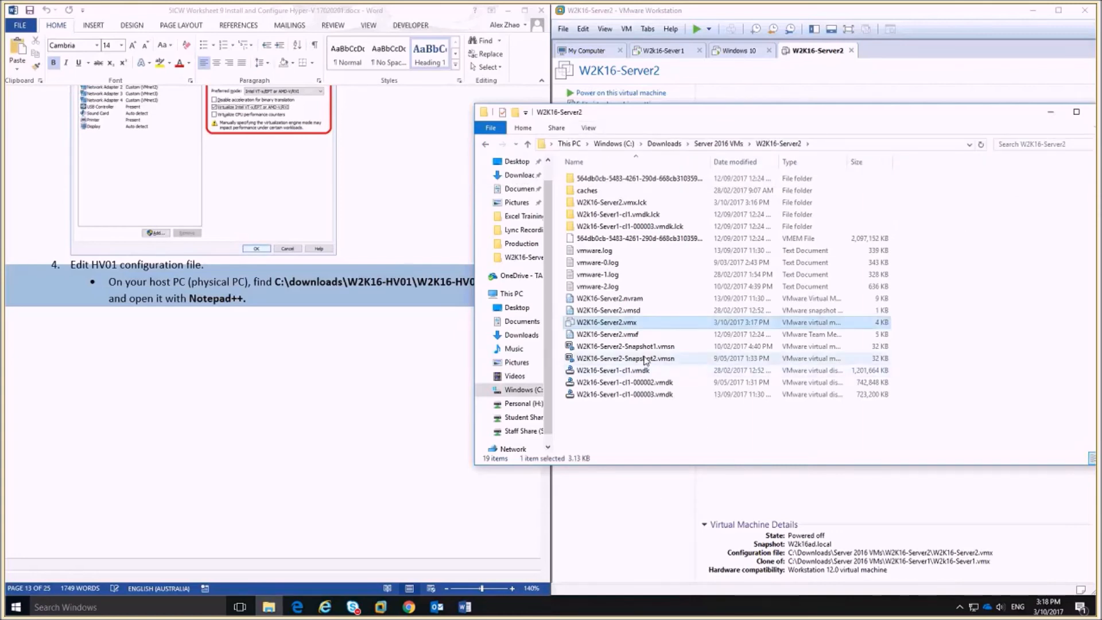
right_click(620, 322)
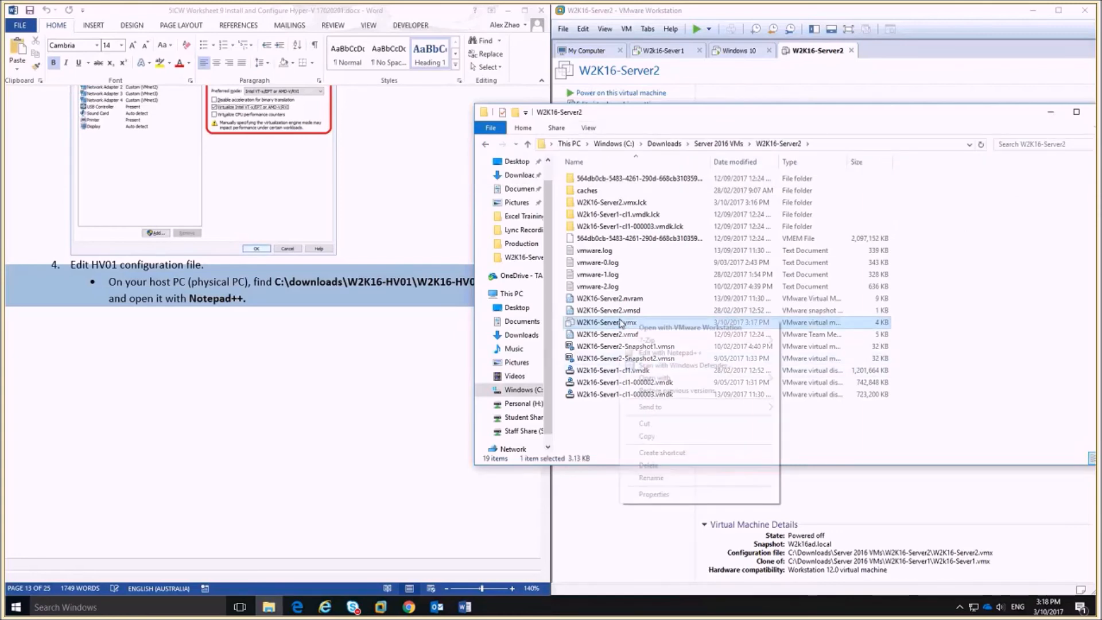
left_click(693, 353)
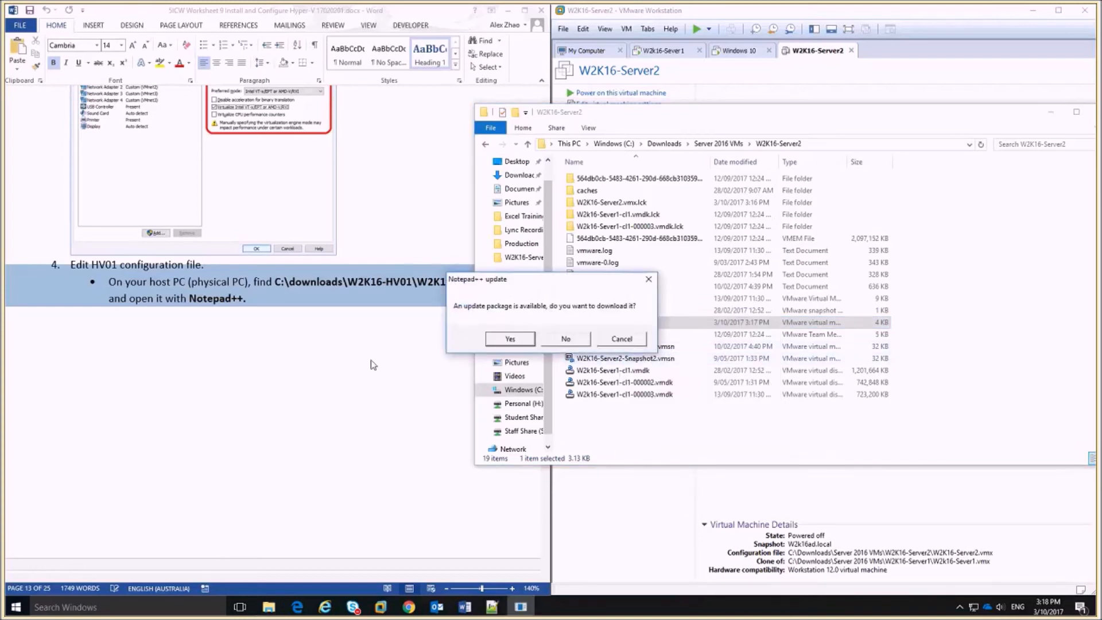
left_click(566, 339)
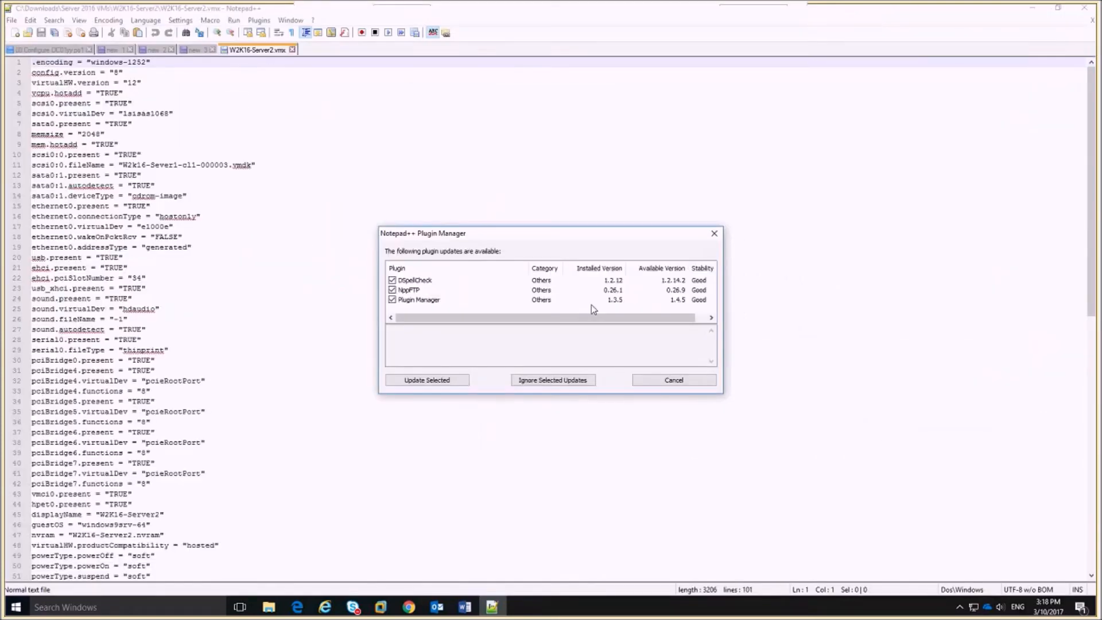
left_click(674, 380)
Snap Notepad++ right and Worksheet 9 left, scrolled to the hypervisor.cpuid.v0 step.
key("super+Right")
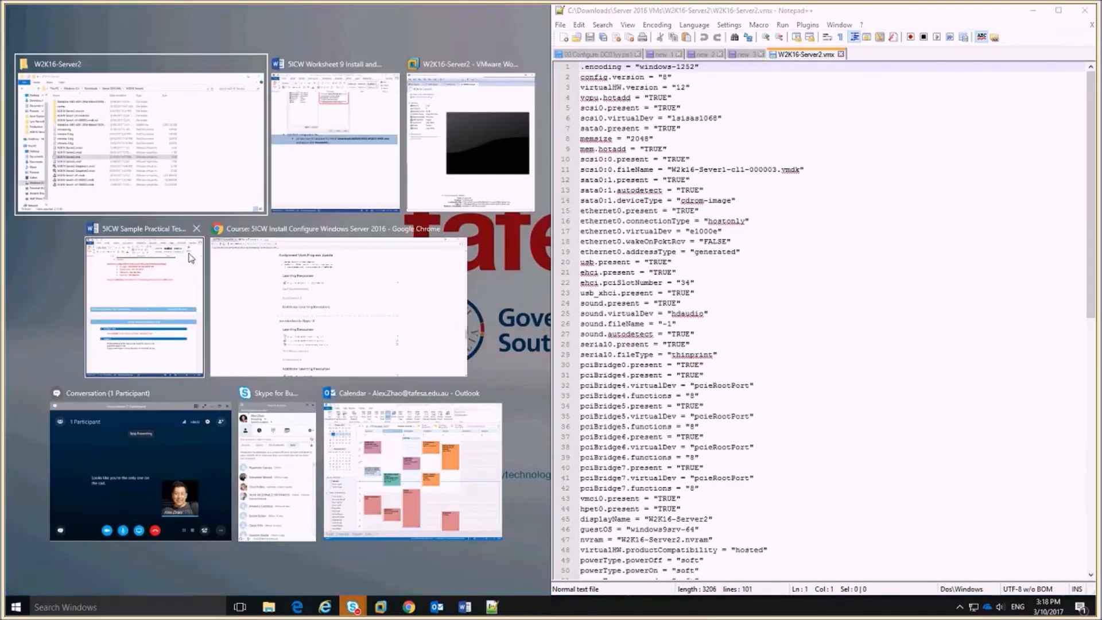
left_click(191, 258)
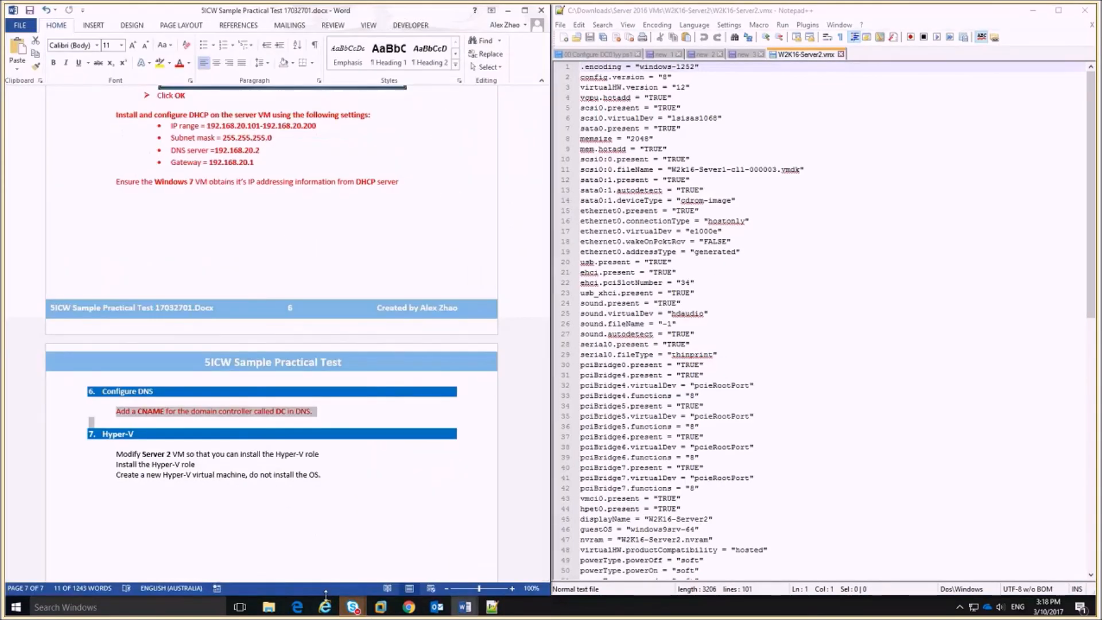
mouse_move(462, 609)
left_click(439, 577)
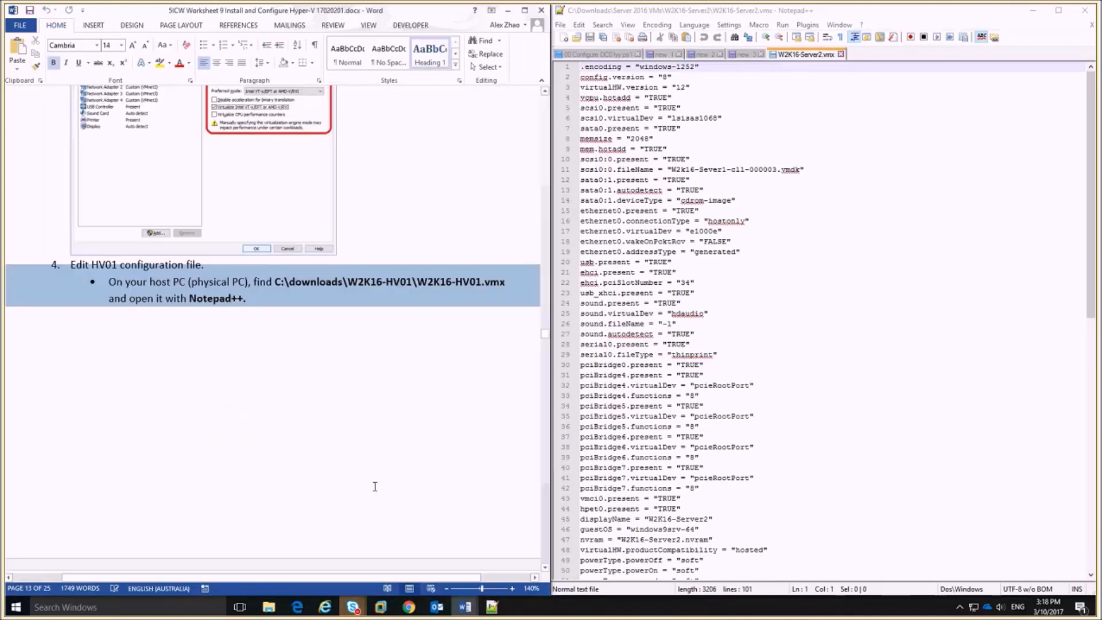
scroll(361, 367, "down", 5)
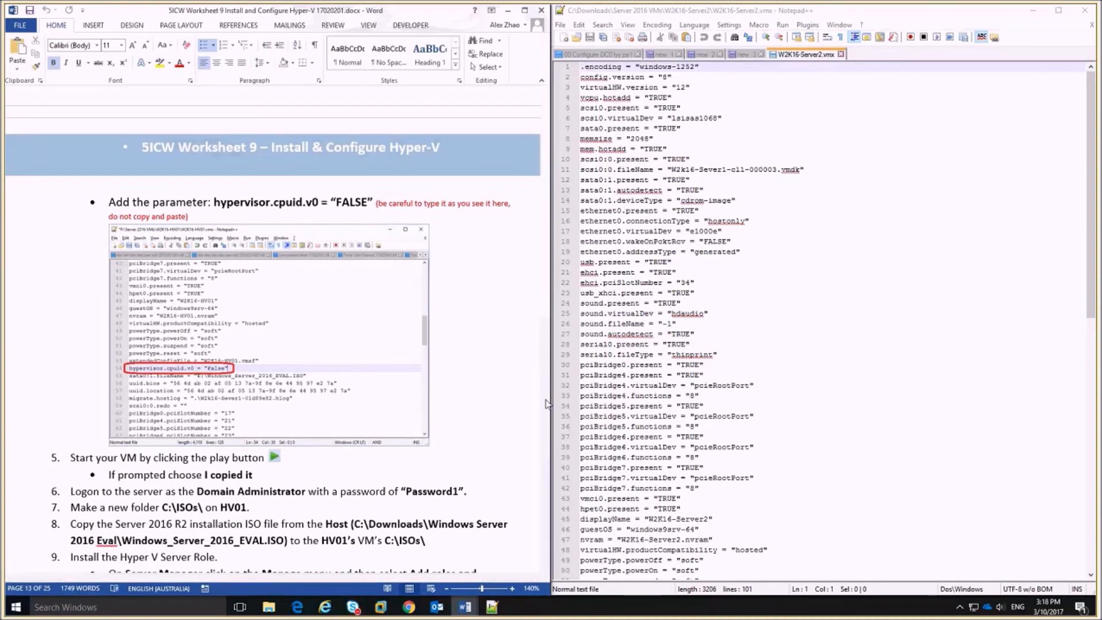
Add hypervisor.cpuid.v0 = "FALSE" as line 54 of W2K16-Server2.vmx and save the file.
left_click(777, 448)
scroll(779, 456, "down", 6)
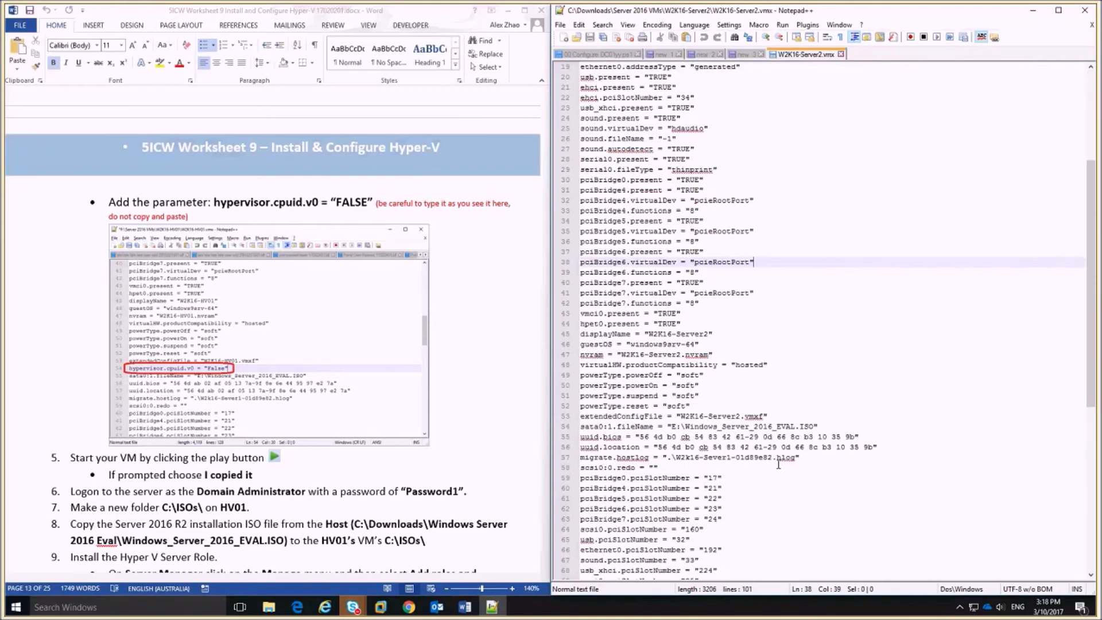
left_click(778, 417)
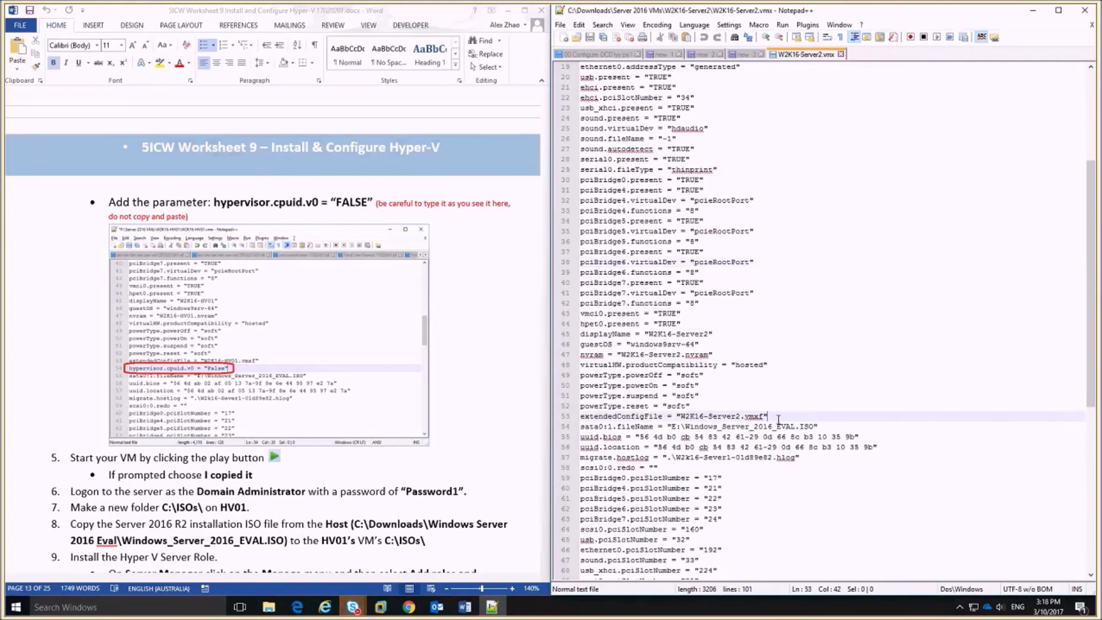
key("Return")
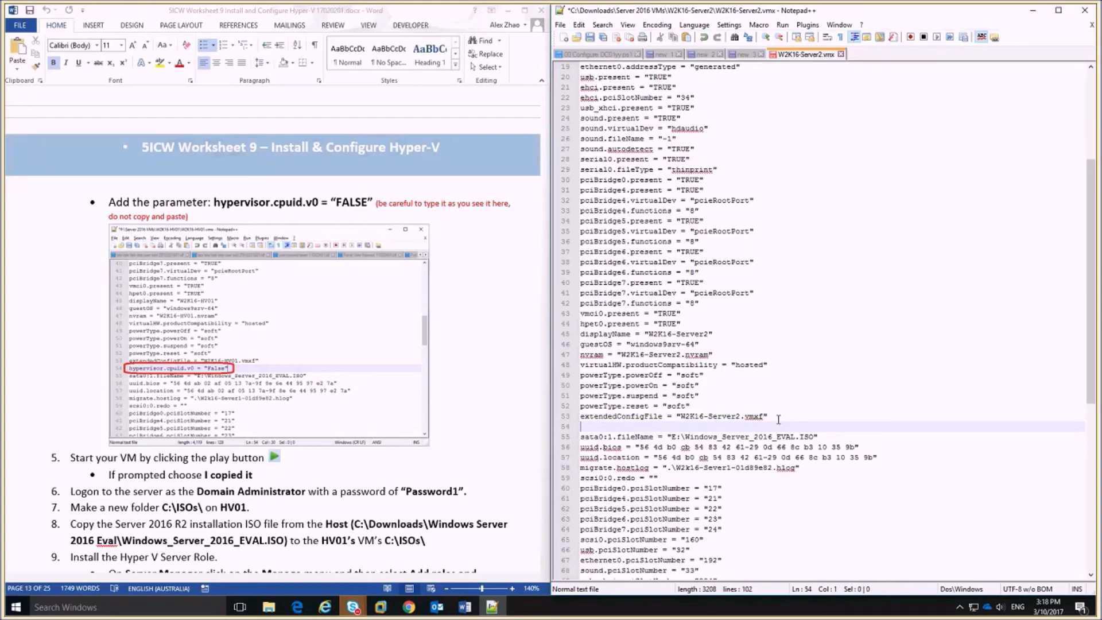
type("h")
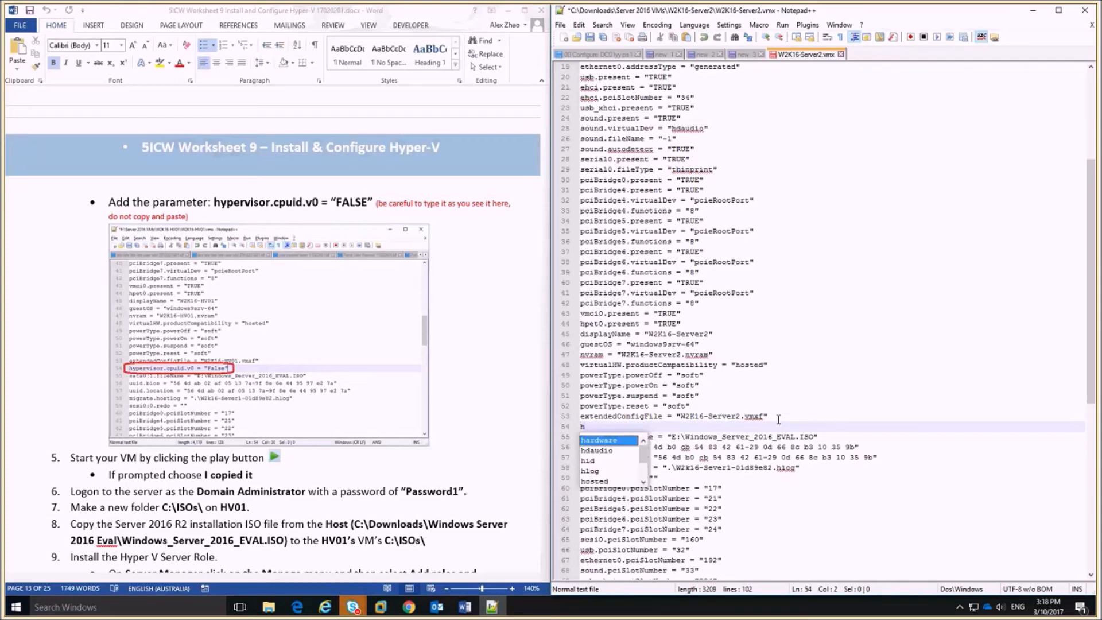
type("yper-v")
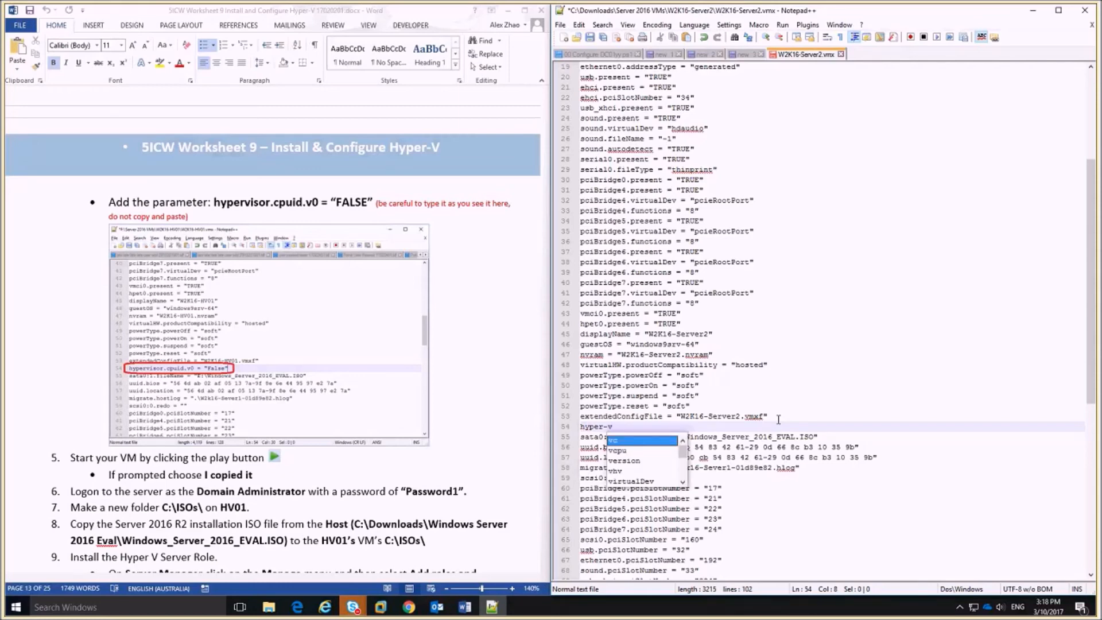
key("BackSpace")
key("BackSpace")
key("BackSpace")
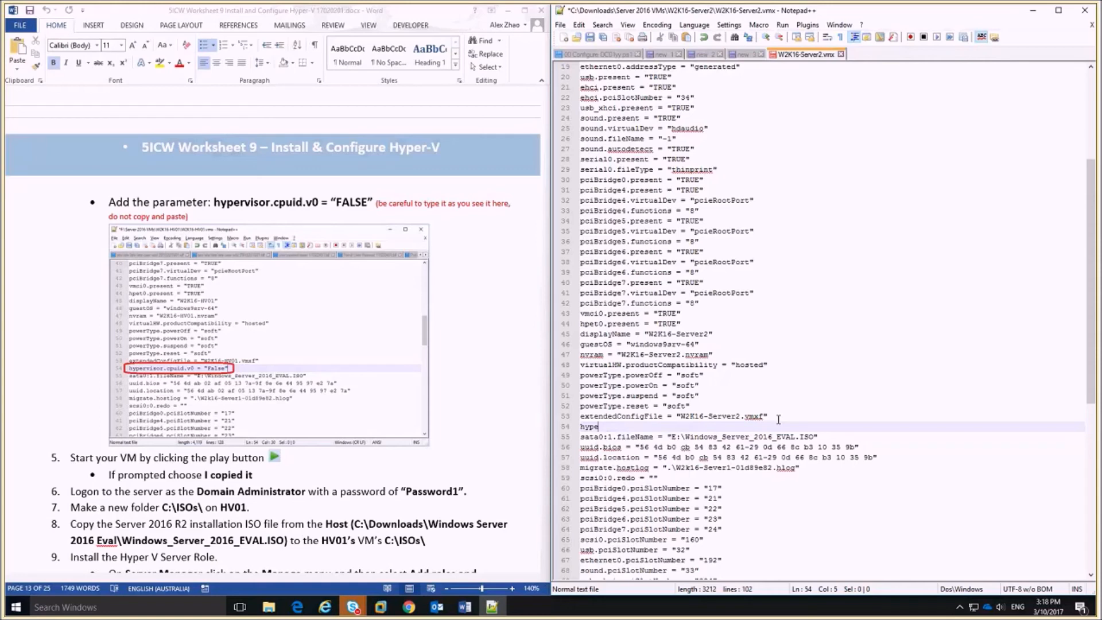
type("rv")
type("isor")
type(".cpuid")
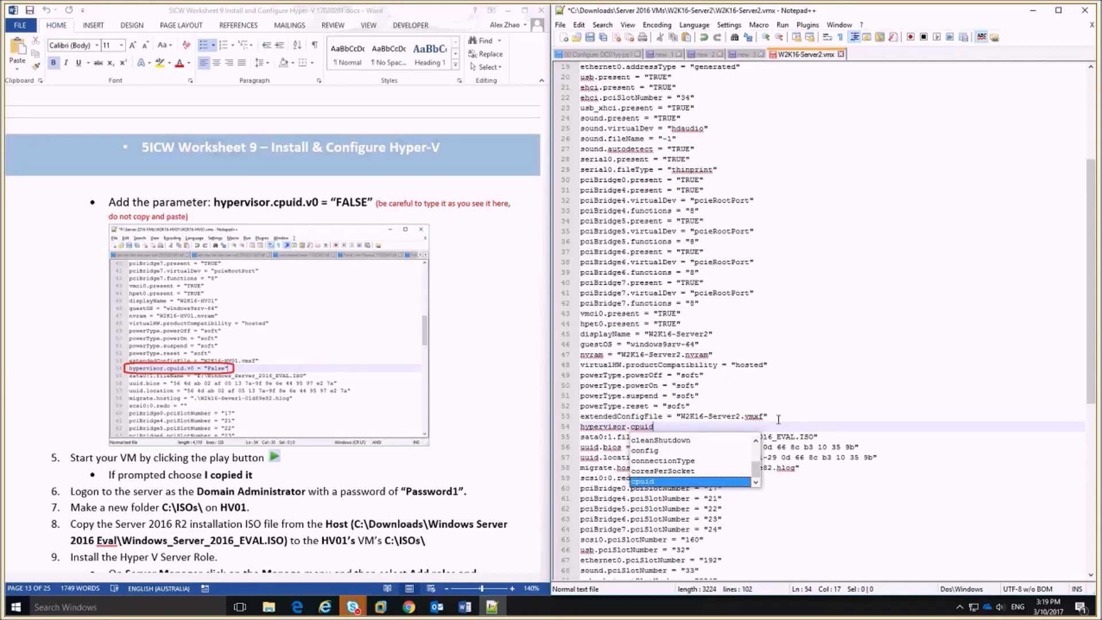
type(".v")
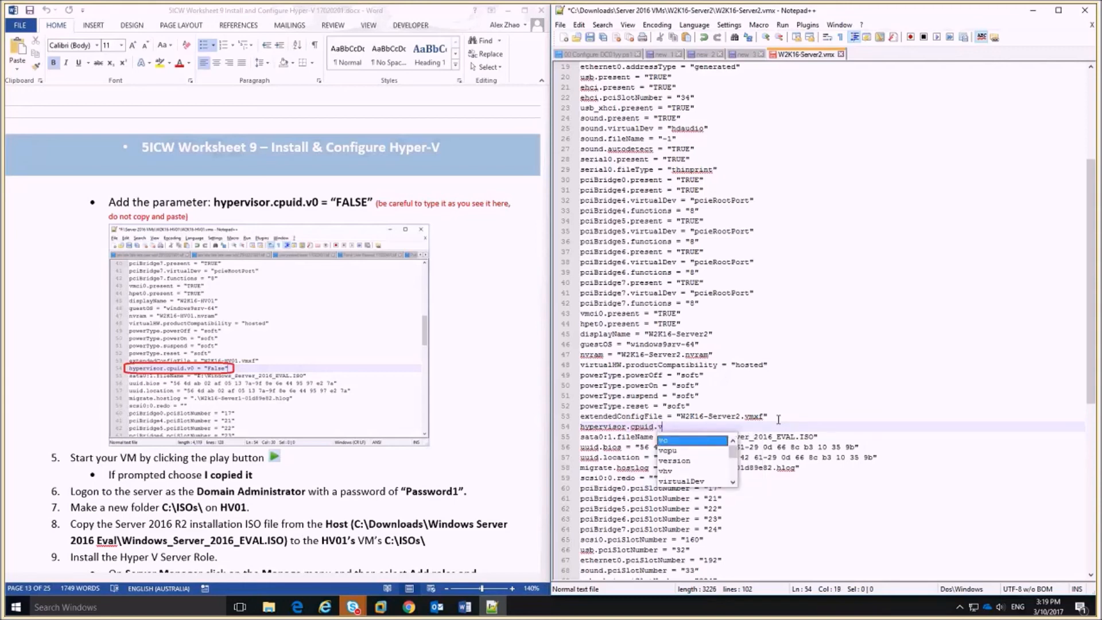
type("0 = \"")
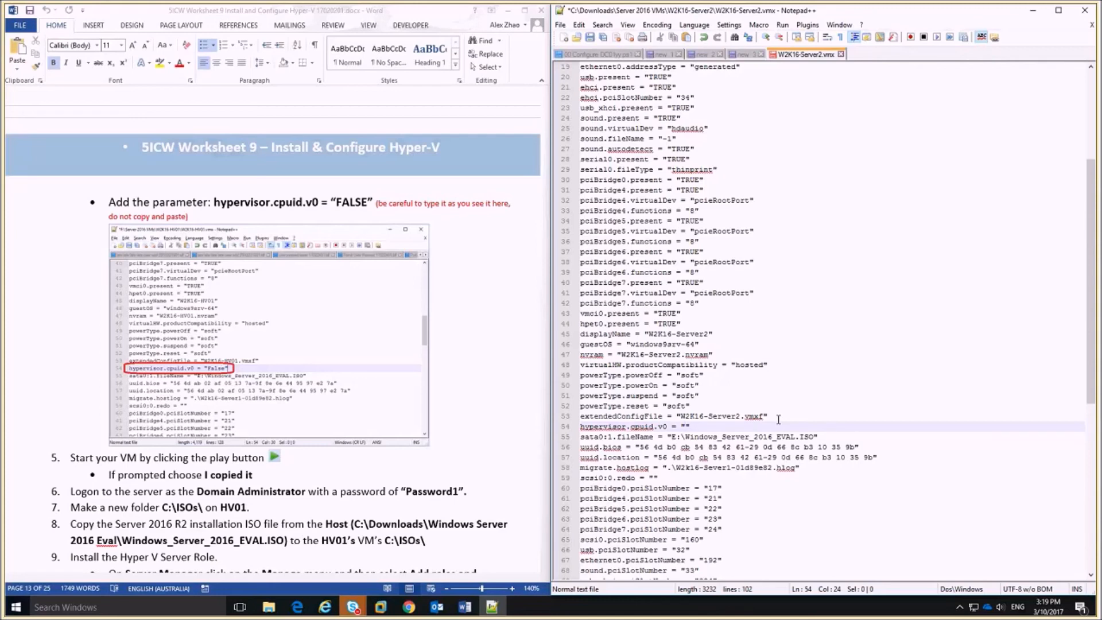
type("FALSE")
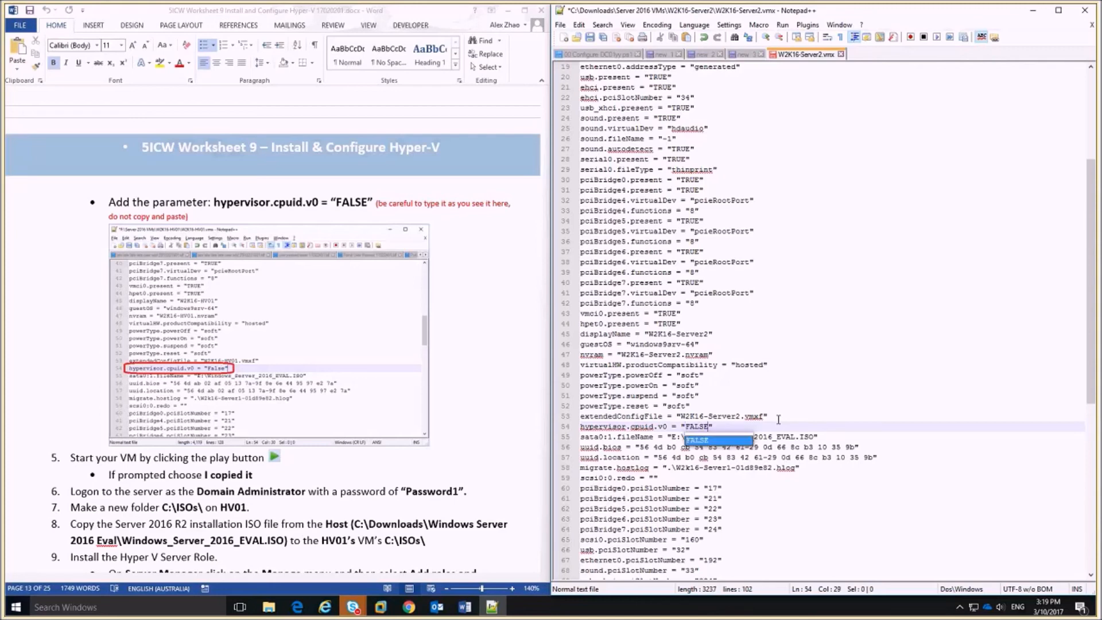
key("Right")
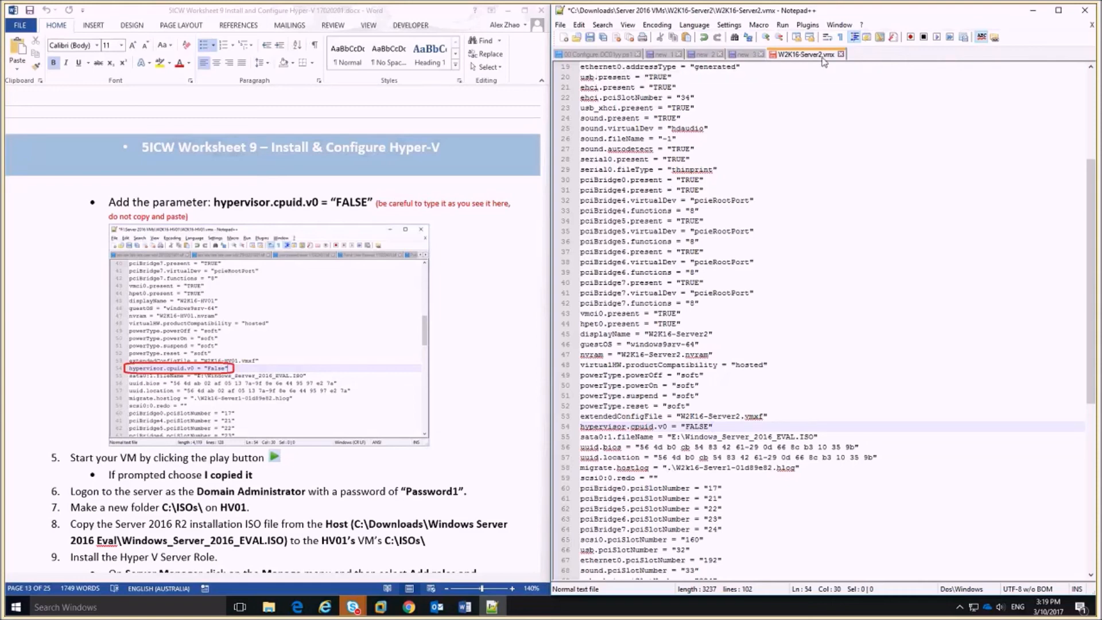
left_click(590, 37)
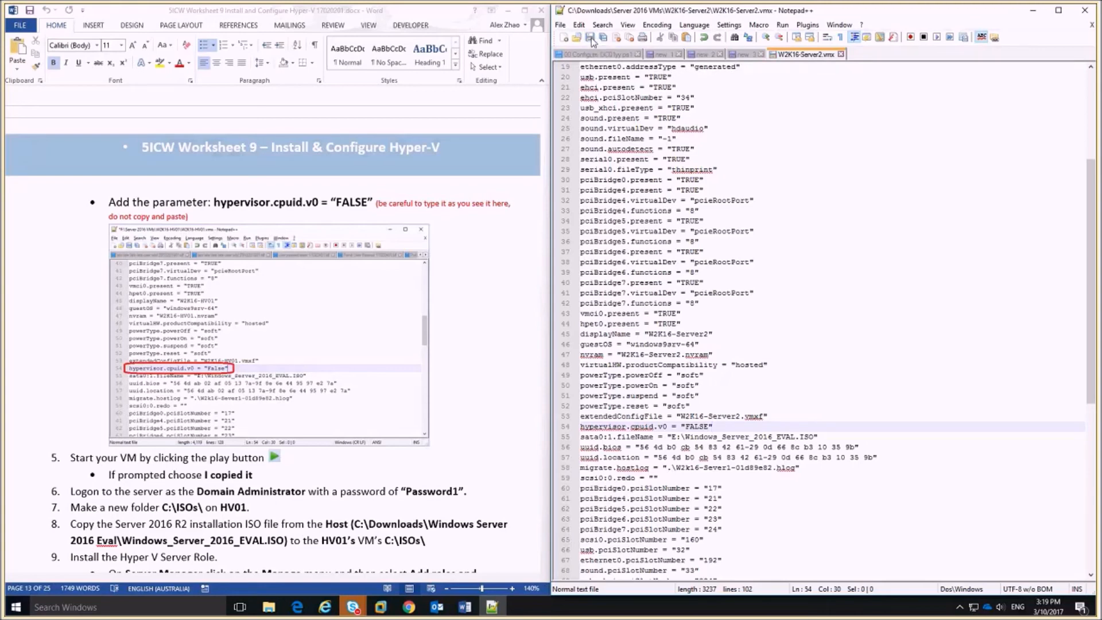
Minimise Notepad++ and the worksheet, then power on W2K16-Server2 in VMware.
left_click(1032, 11)
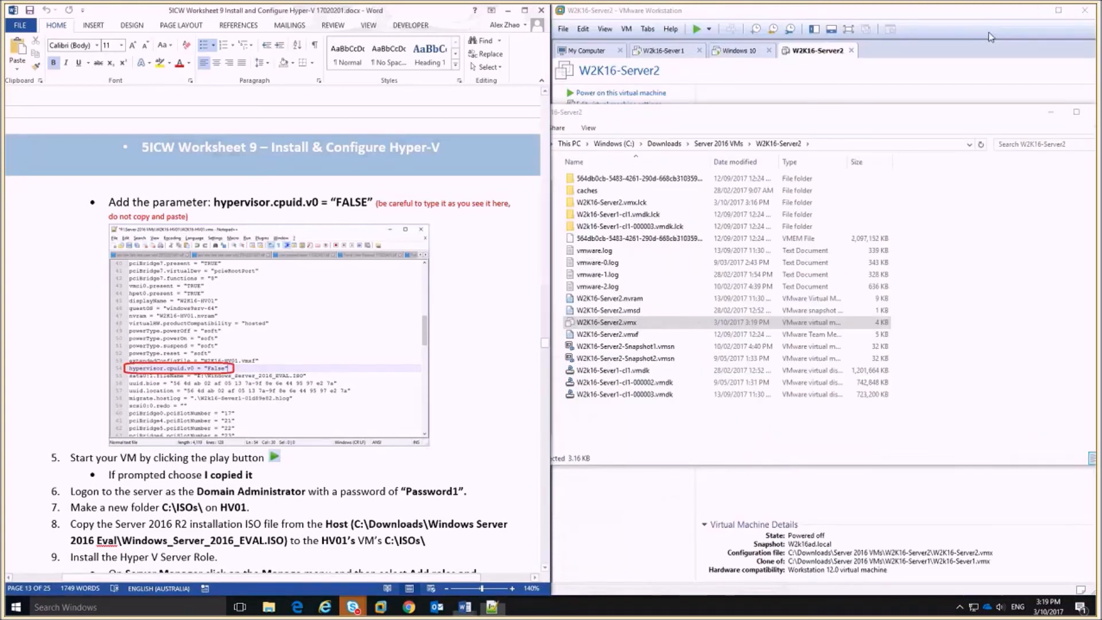
left_click(508, 10)
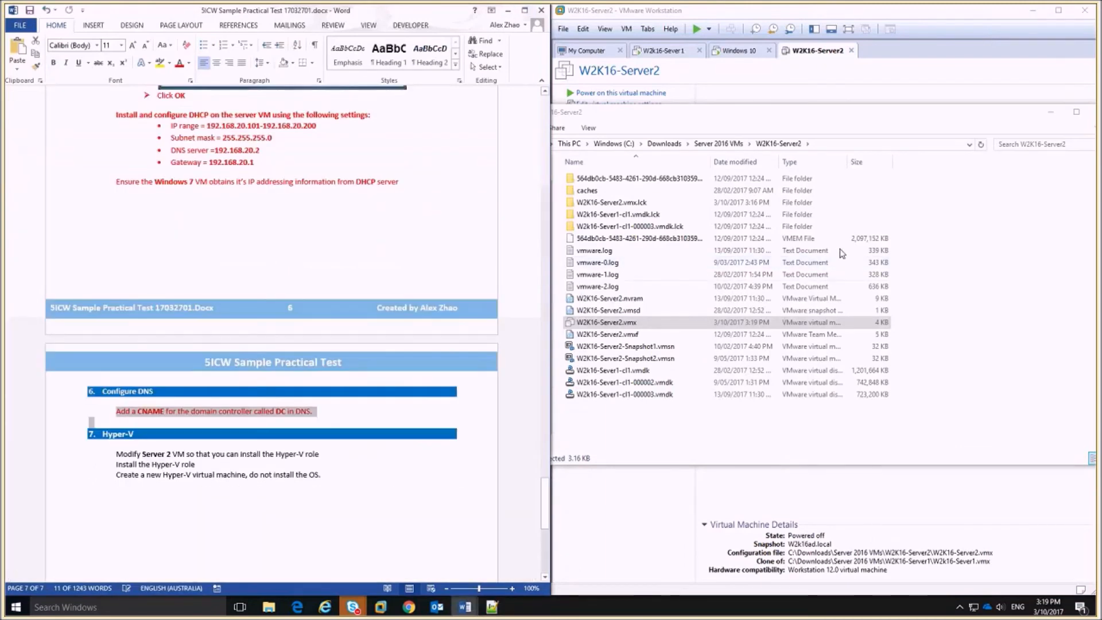
left_click(815, 62)
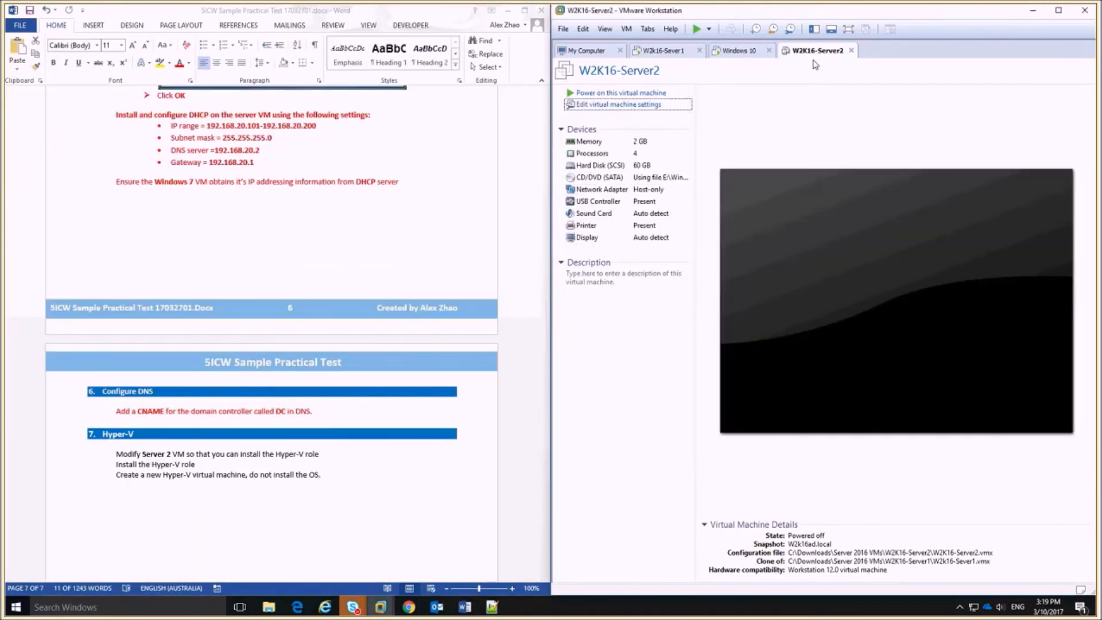
left_click(587, 97)
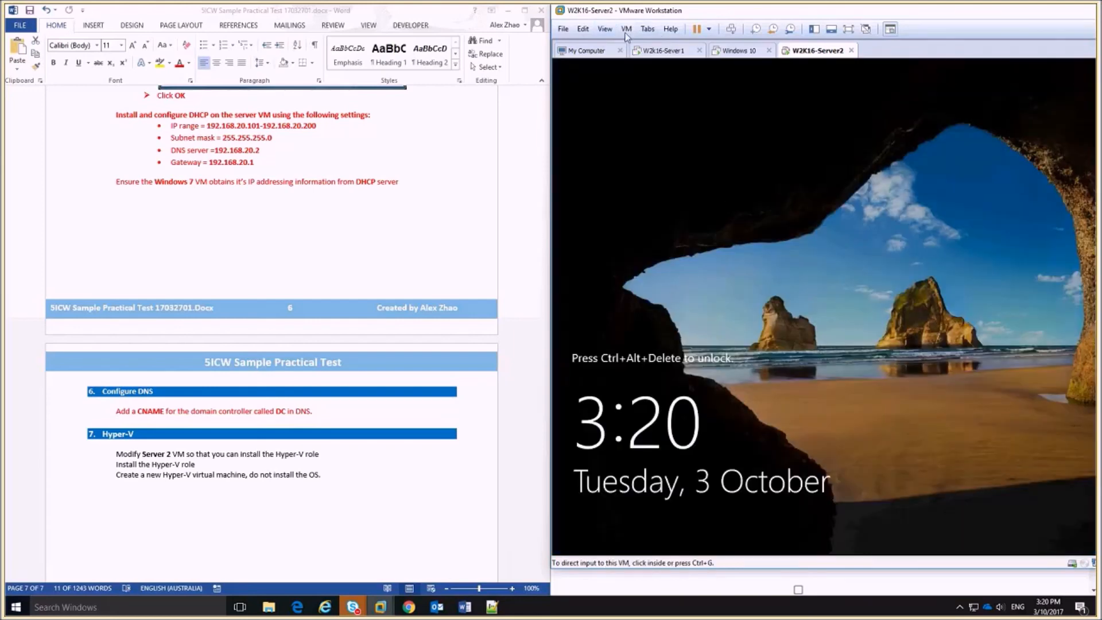
Open the Server2 Snapshot Manager from the VM > Snapshot menu, then close it.
left_click(626, 29)
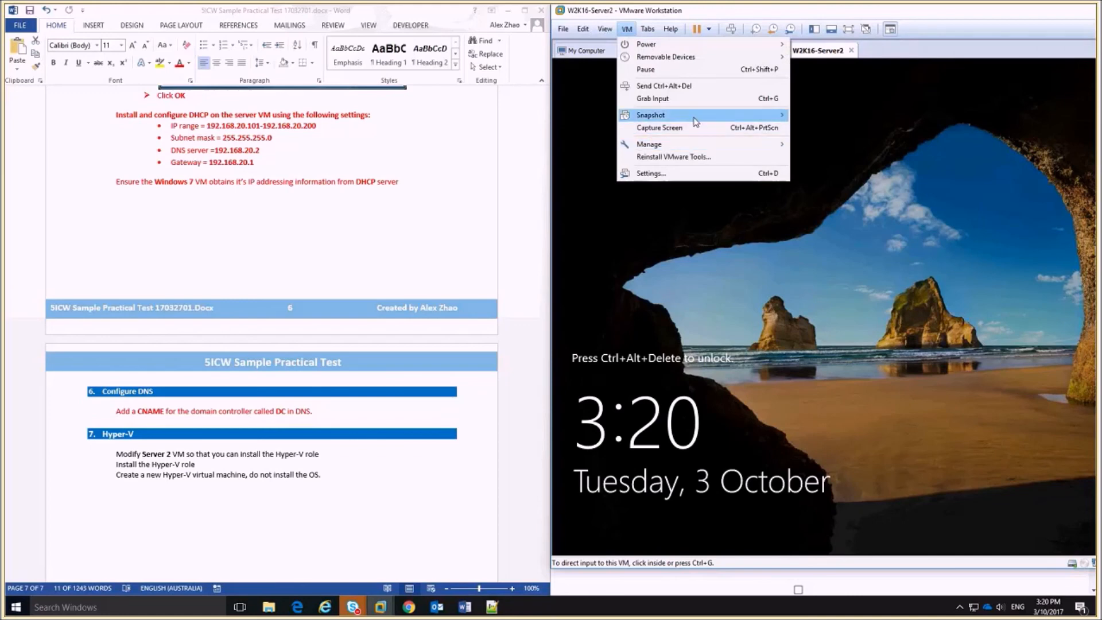
mouse_move(746, 115)
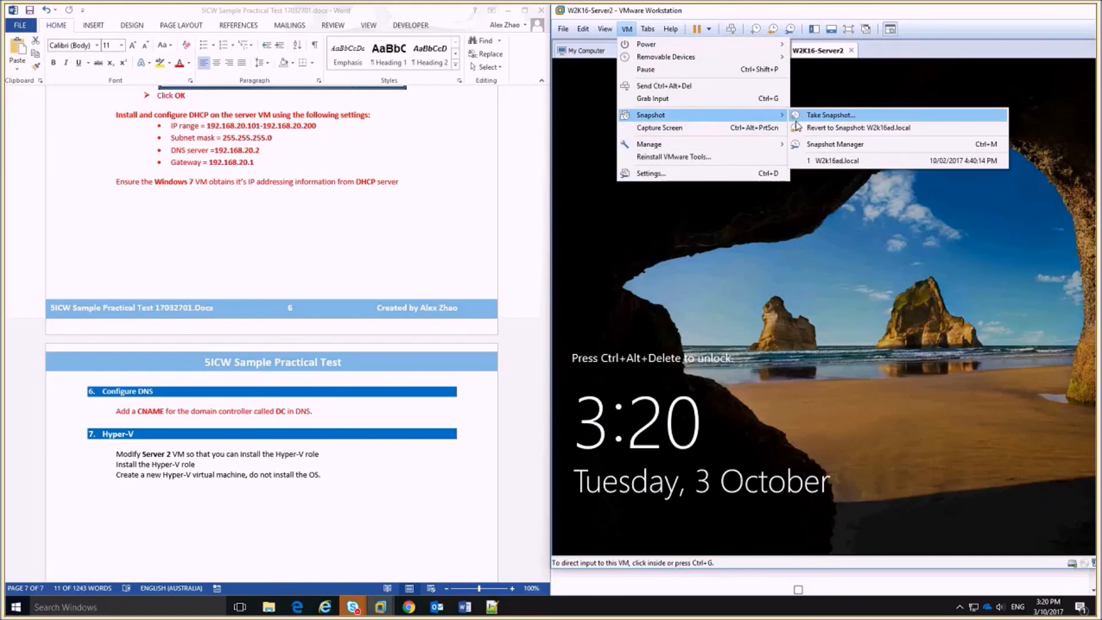
left_click(839, 146)
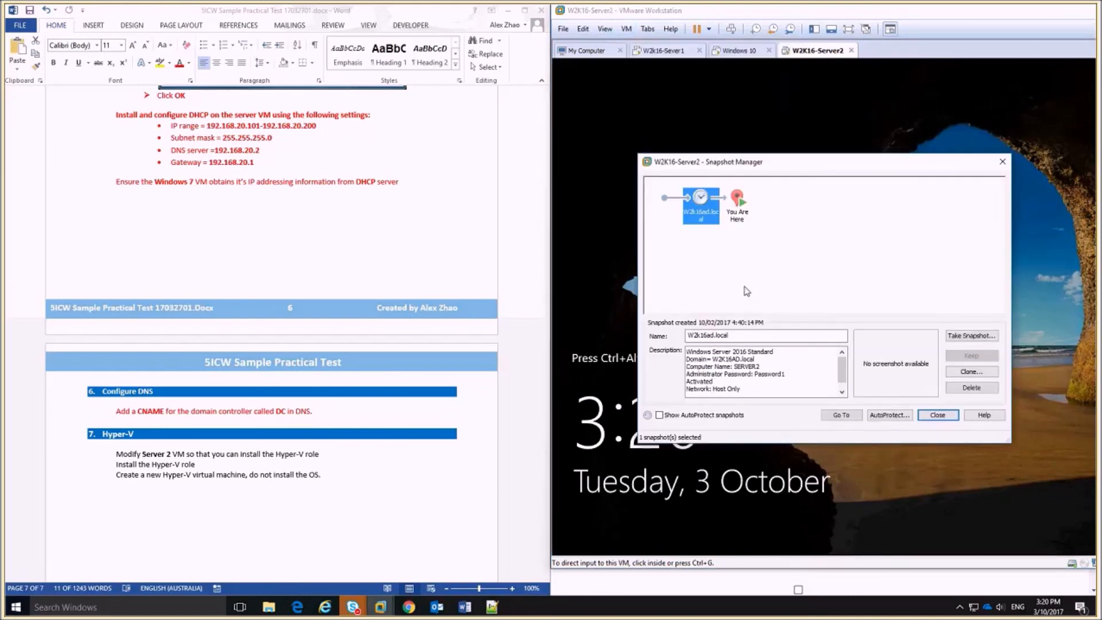
left_click(940, 416)
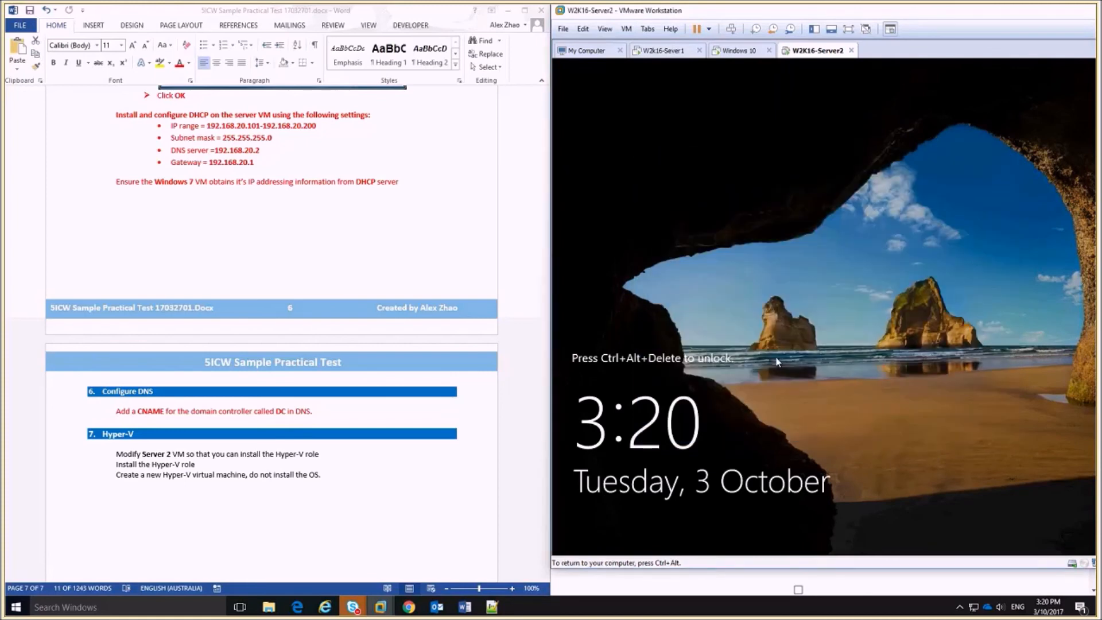
Unlock Server2 with Ctrl+Alt+Insert and sign in with the administrator password.
key("ctrl+alt+Insert")
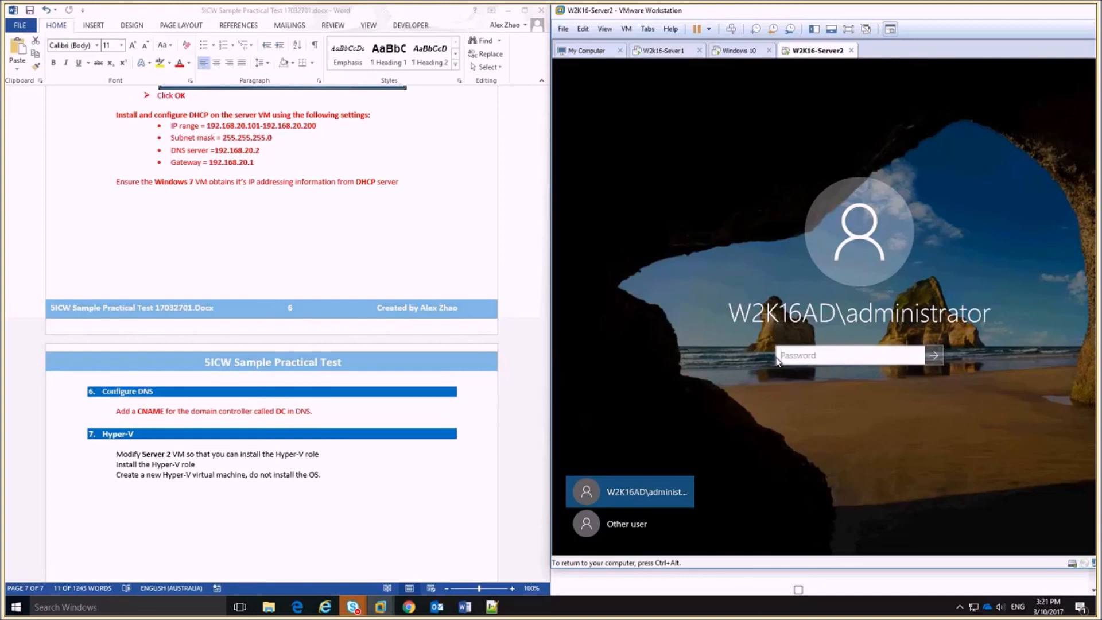
type("•••••••••")
key("Return")
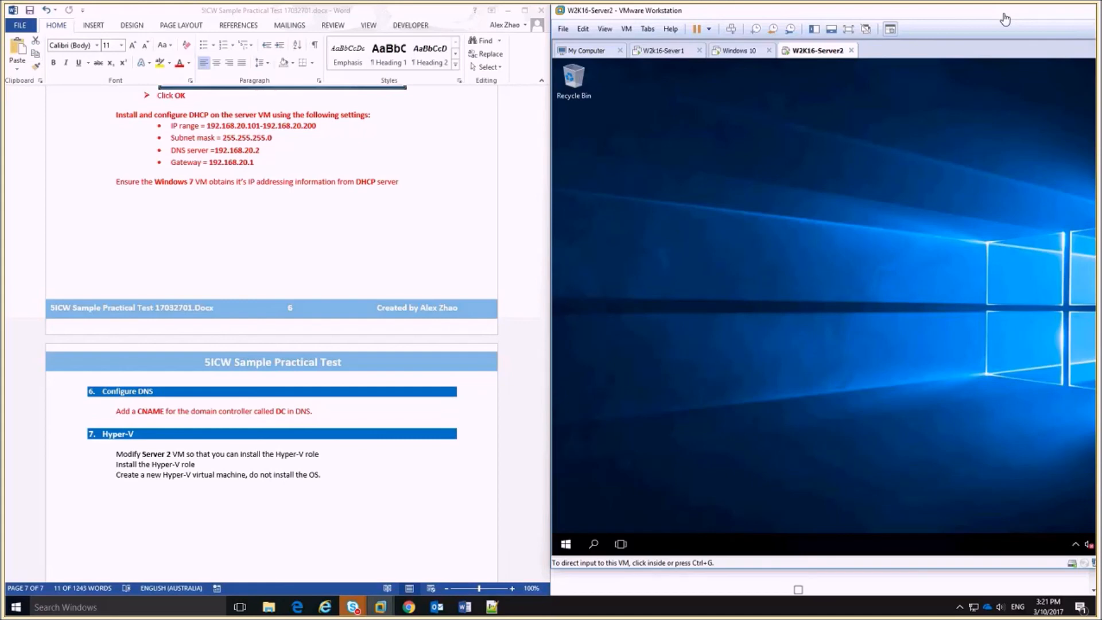
Maximise Server Manager's Dashboard inside the VM and dismiss the VMware Tools message.
key("super")
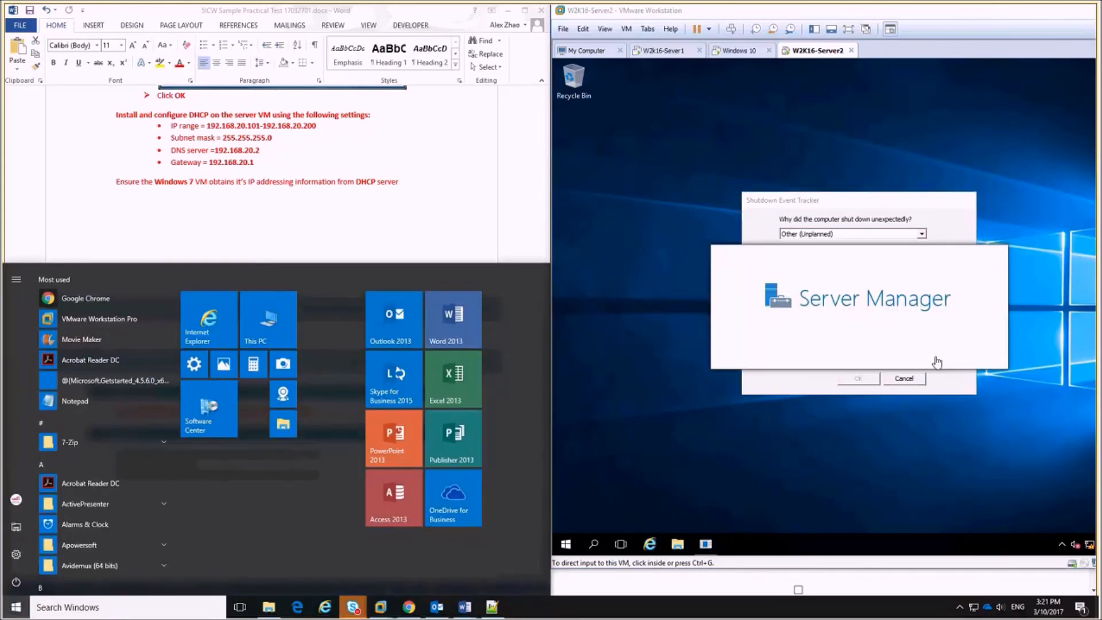
left_click(937, 362)
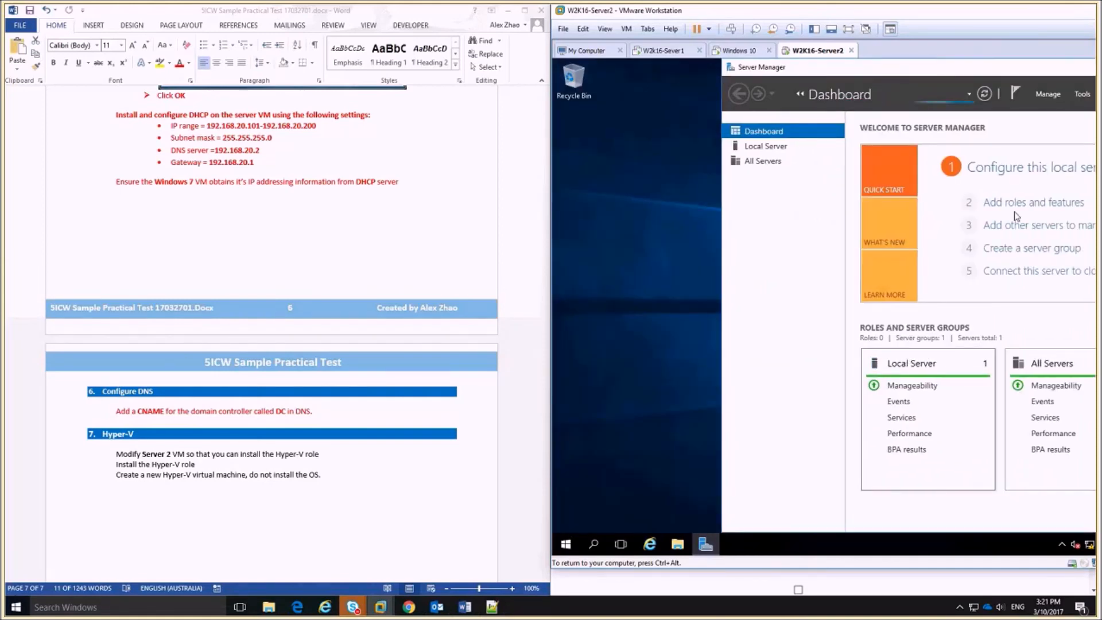
double_click(812, 18)
double_click(812, 19)
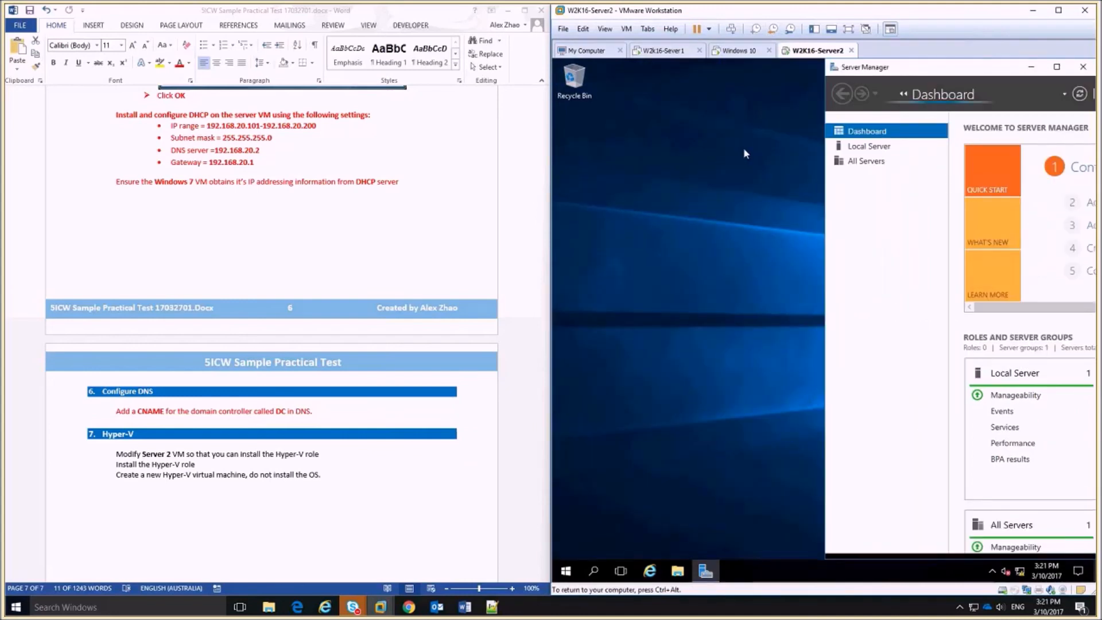
left_click_drag(956, 65, 740, 59)
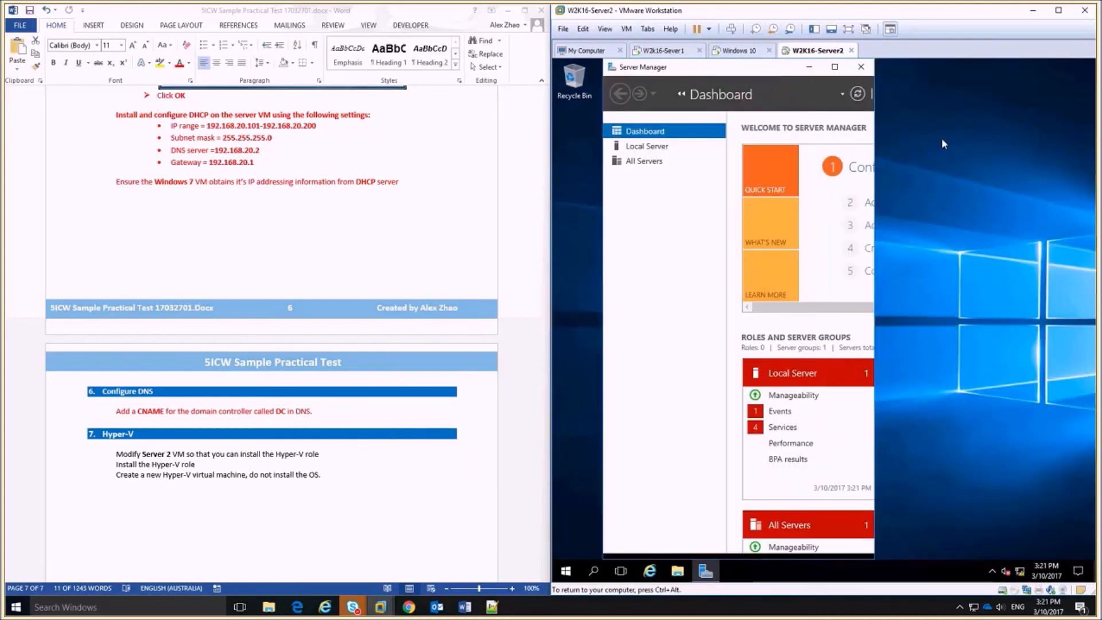
left_click(837, 66)
left_click(924, 358)
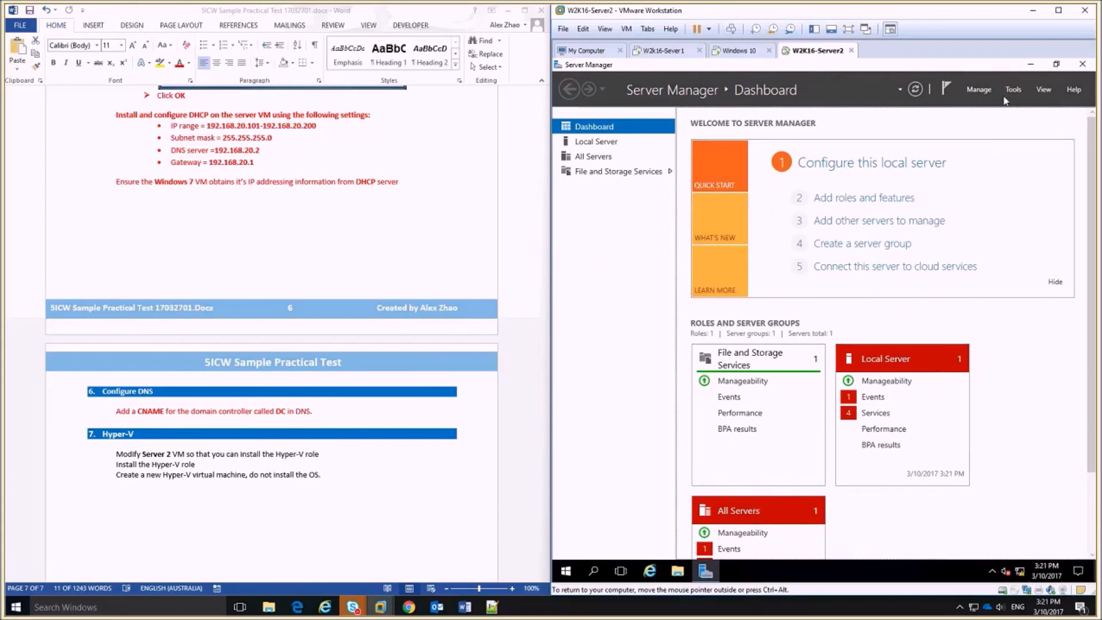
left_click(978, 89)
Start Add Roles and Features for Server2 and select Hyper-V with its required features.
left_click(1005, 103)
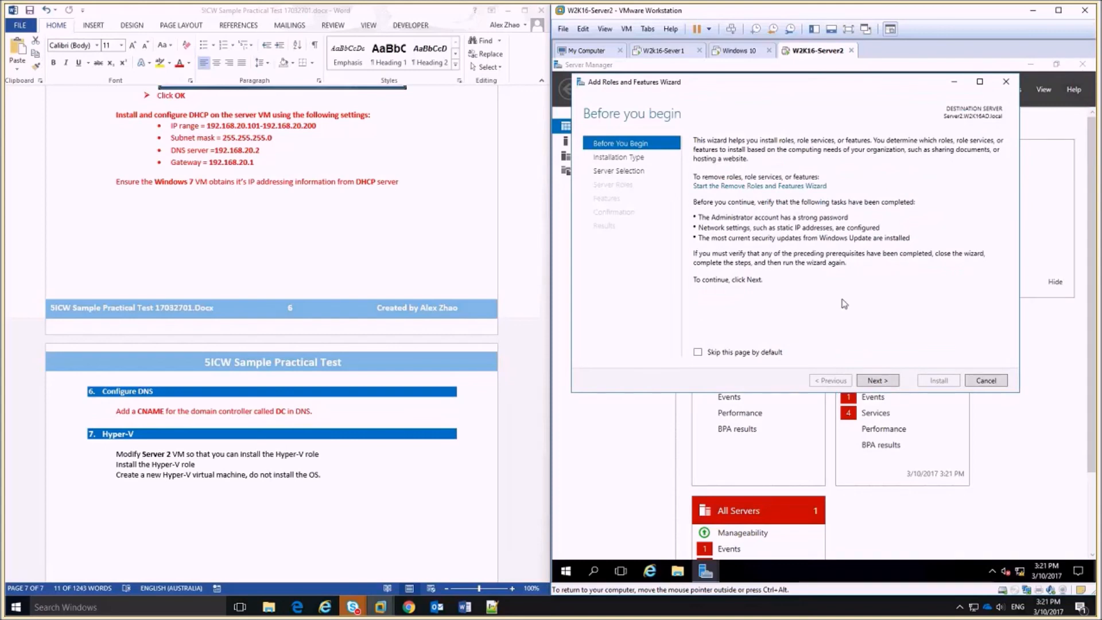
left_click(878, 381)
left_click(878, 380)
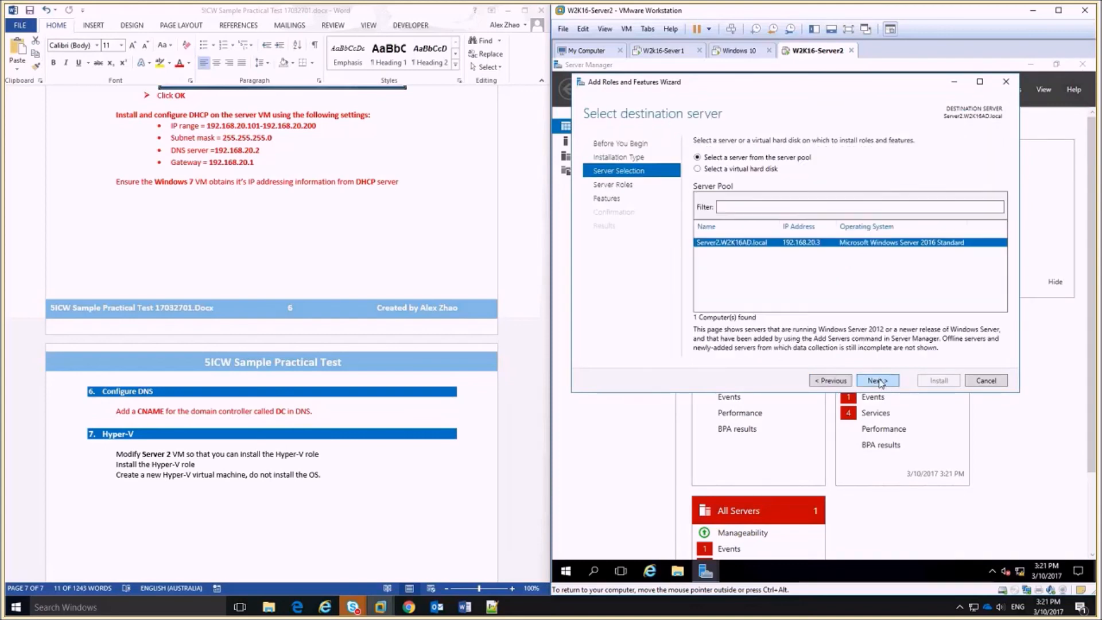
left_click(878, 380)
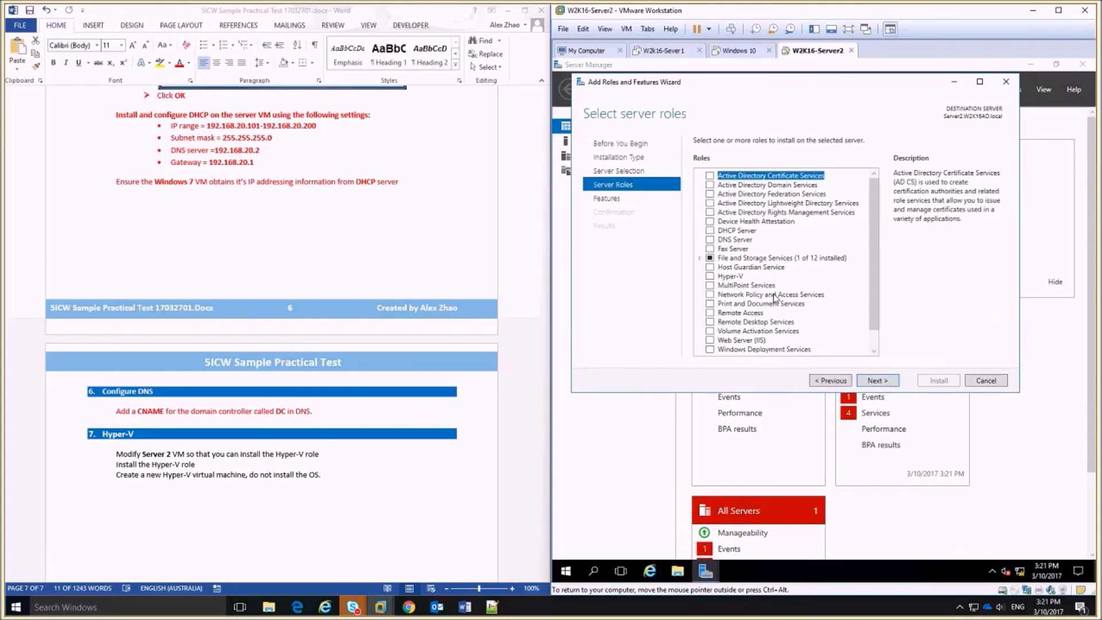
left_click(710, 276)
left_click(832, 327)
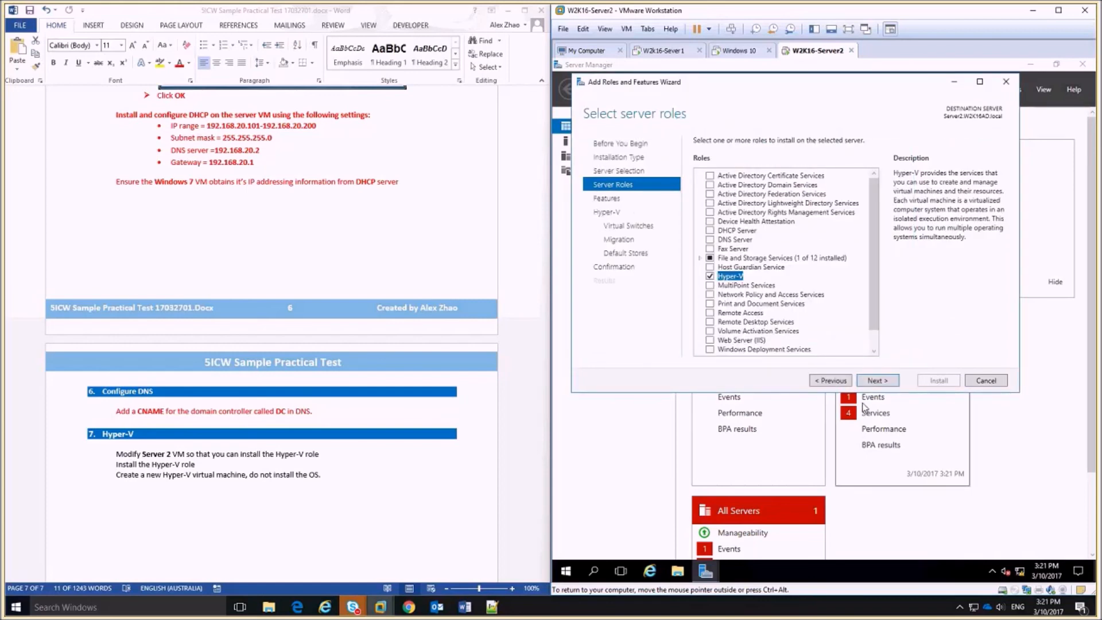
Create a virtual switch on Ethernet0, leave migration and default stores unchanged, and reach confirmation.
left_click(886, 383)
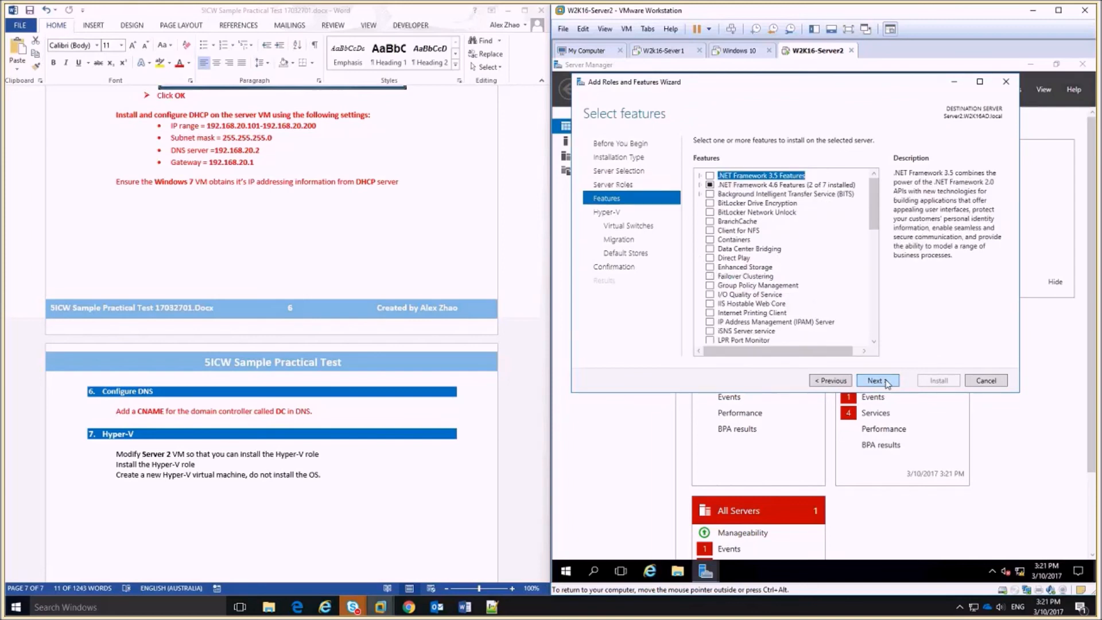
left_click(887, 382)
left_click(887, 382)
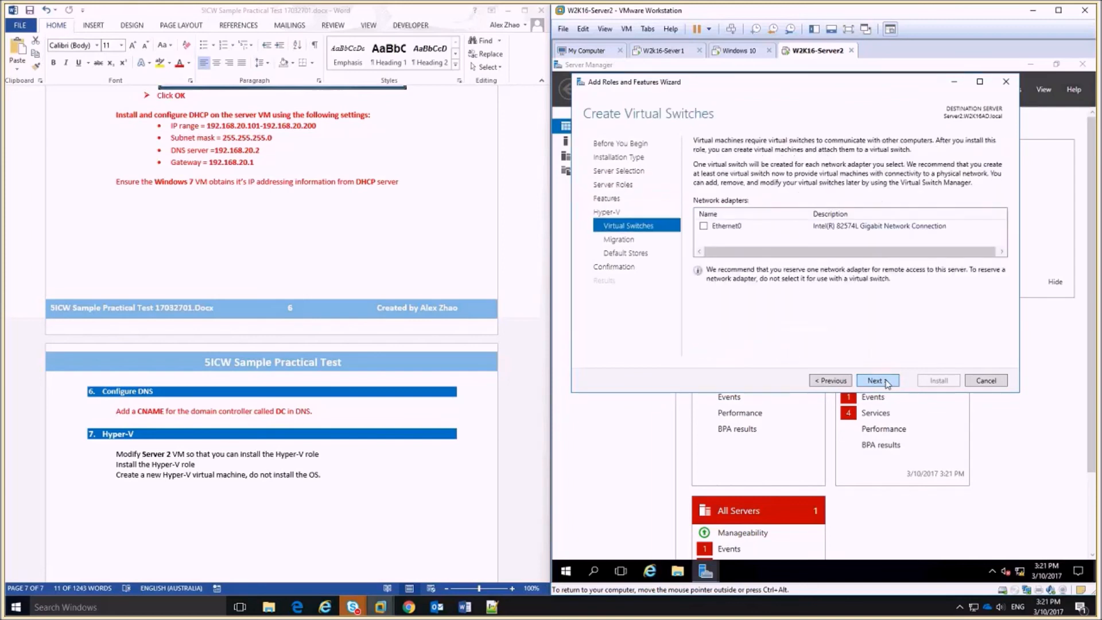
left_click(704, 226)
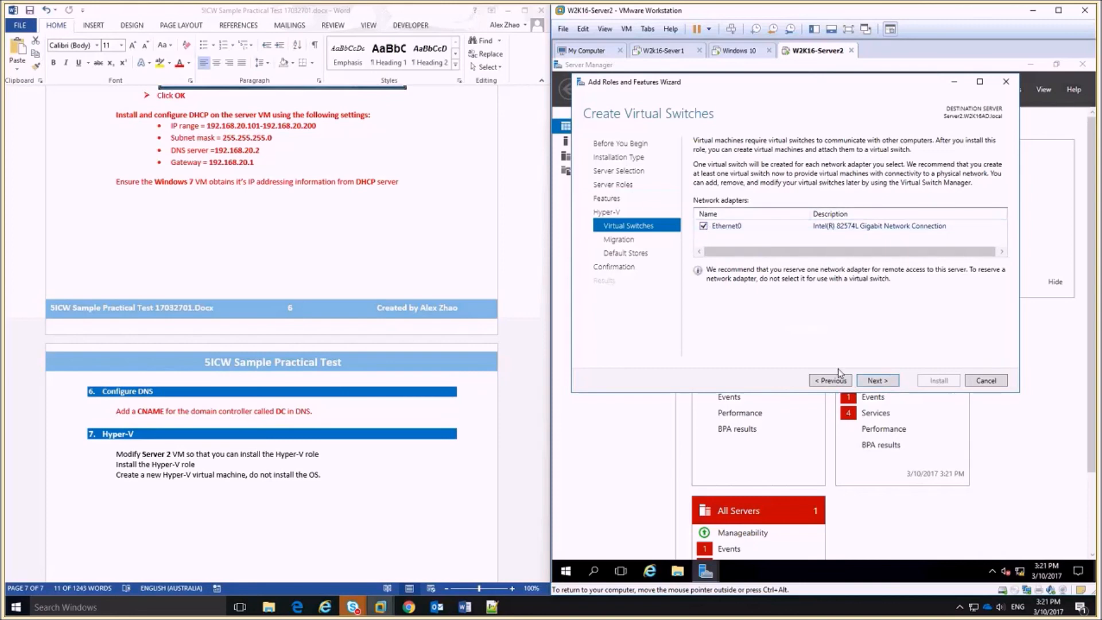
left_click(882, 382)
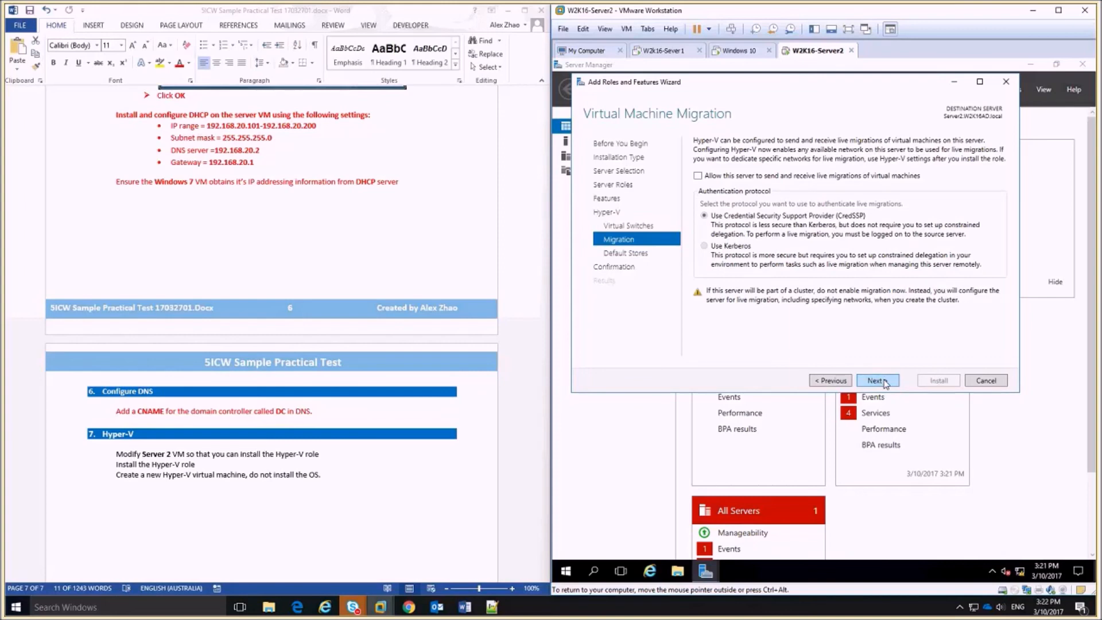
left_click(885, 381)
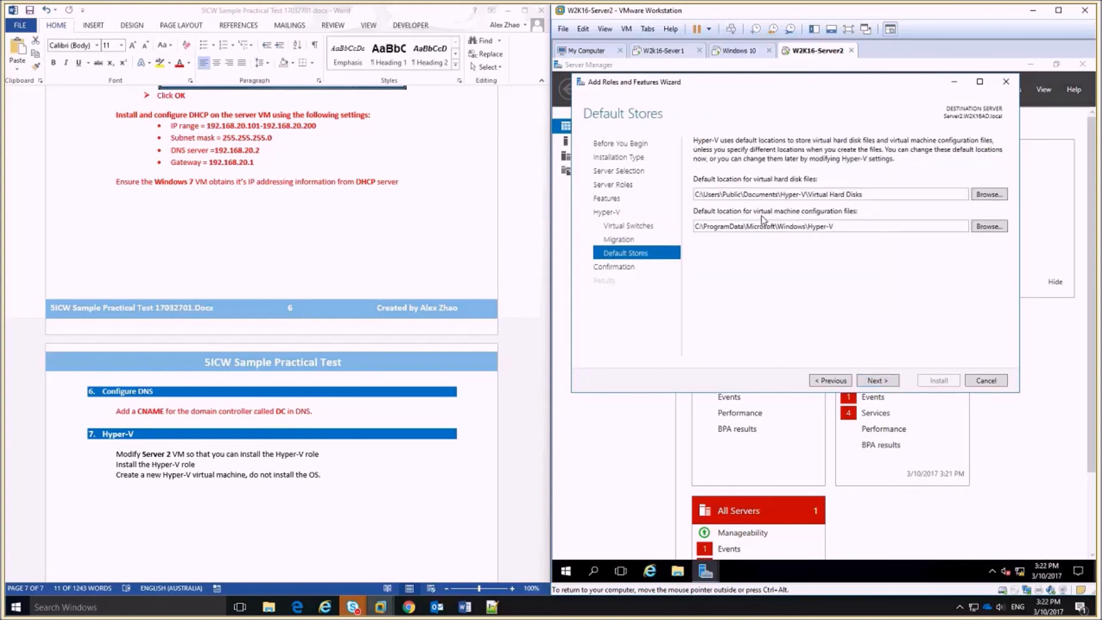
left_click(889, 383)
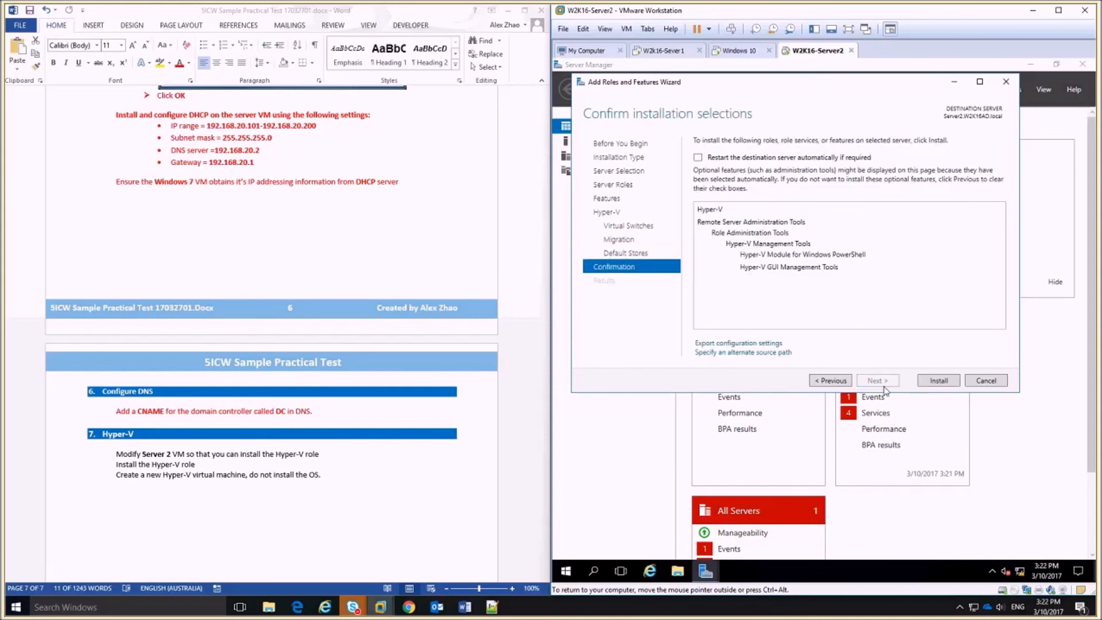
Install the Hyper-V role and restart Server2 from the Start button's context menu.
left_click(935, 386)
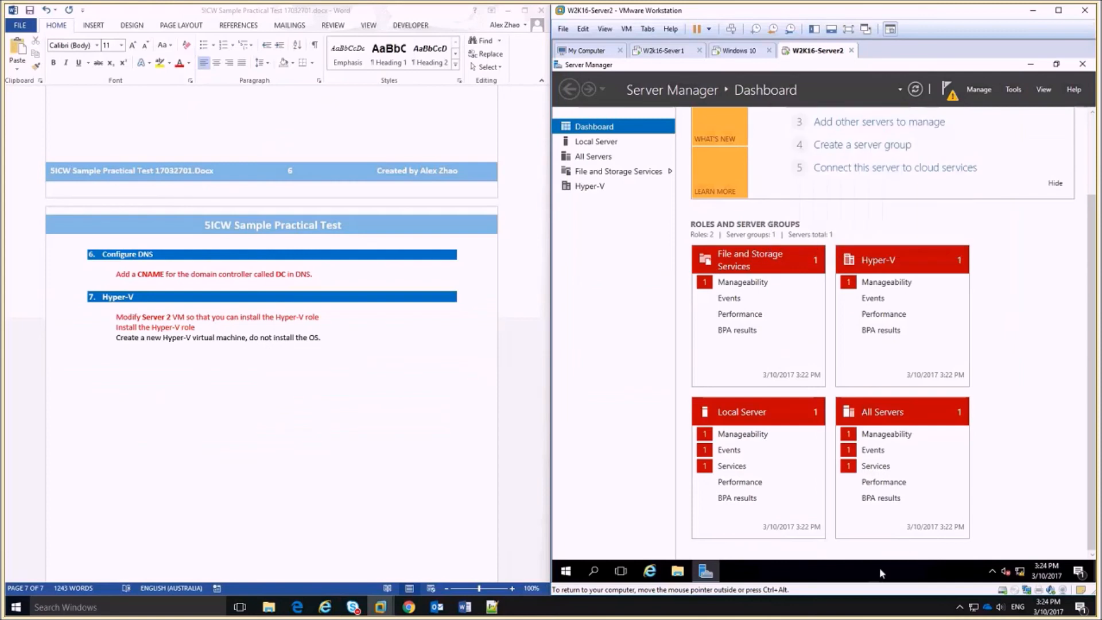
right_click(567, 576)
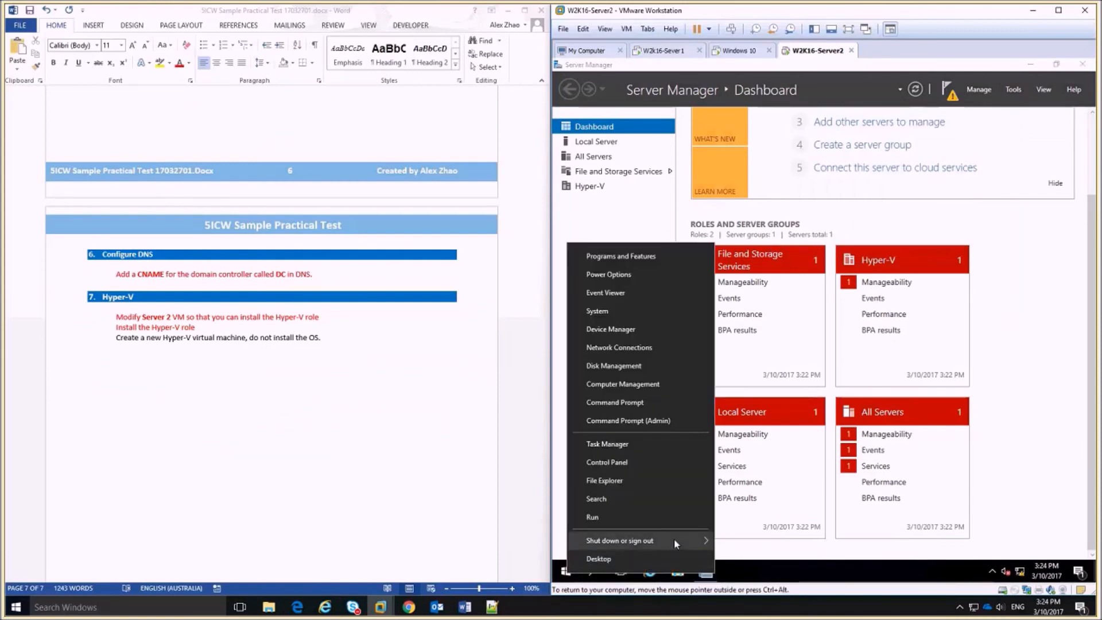
mouse_move(674, 539)
left_click(766, 520)
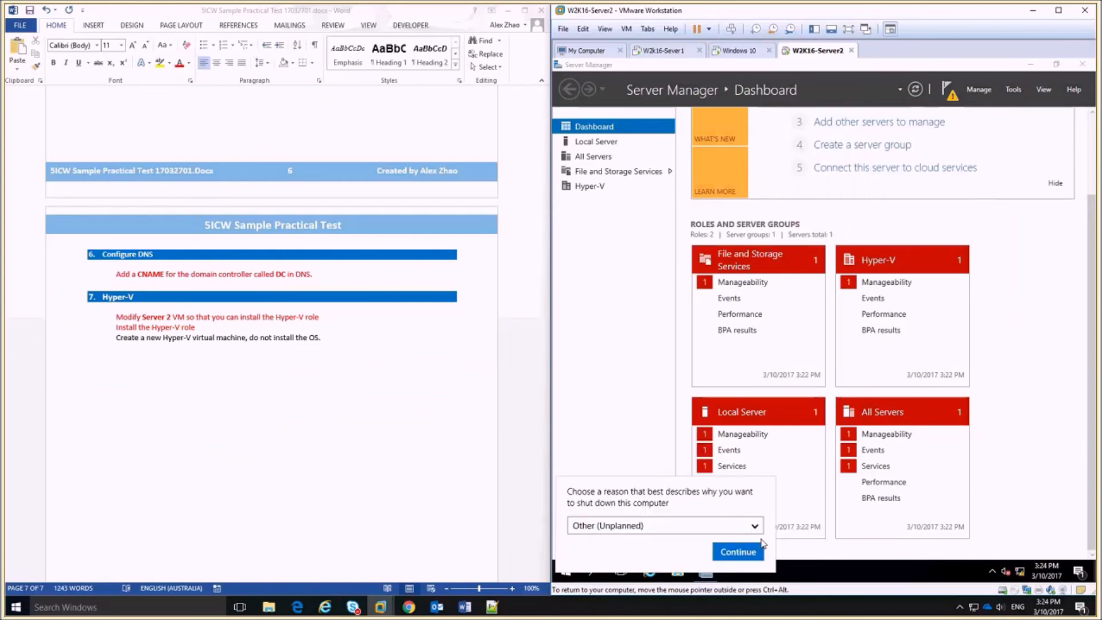
left_click(753, 549)
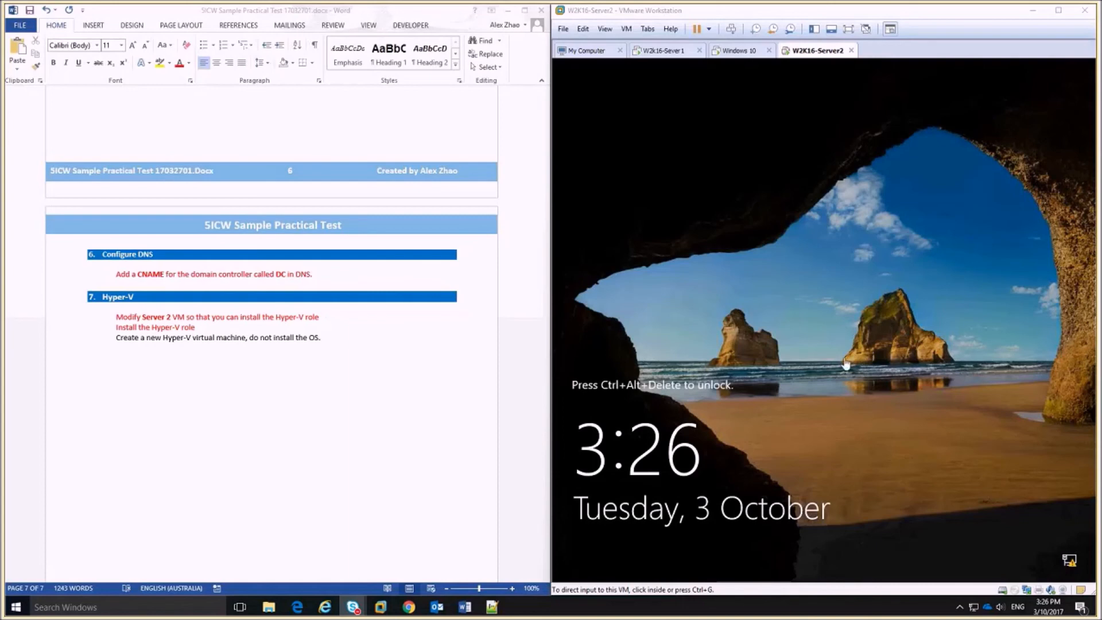
Sign back in to Server2 as administrator using Ctrl+Alt+Insert and the password.
left_click(846, 364)
key("ctrl+alt+Insert")
type("Pa$$w0rd")
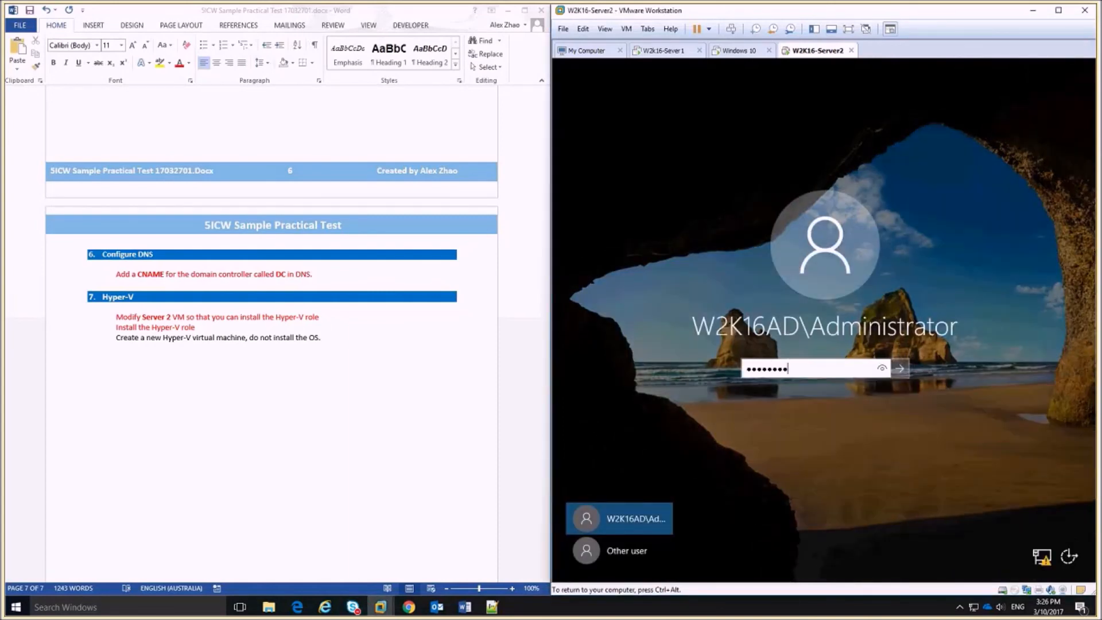
key("Return")
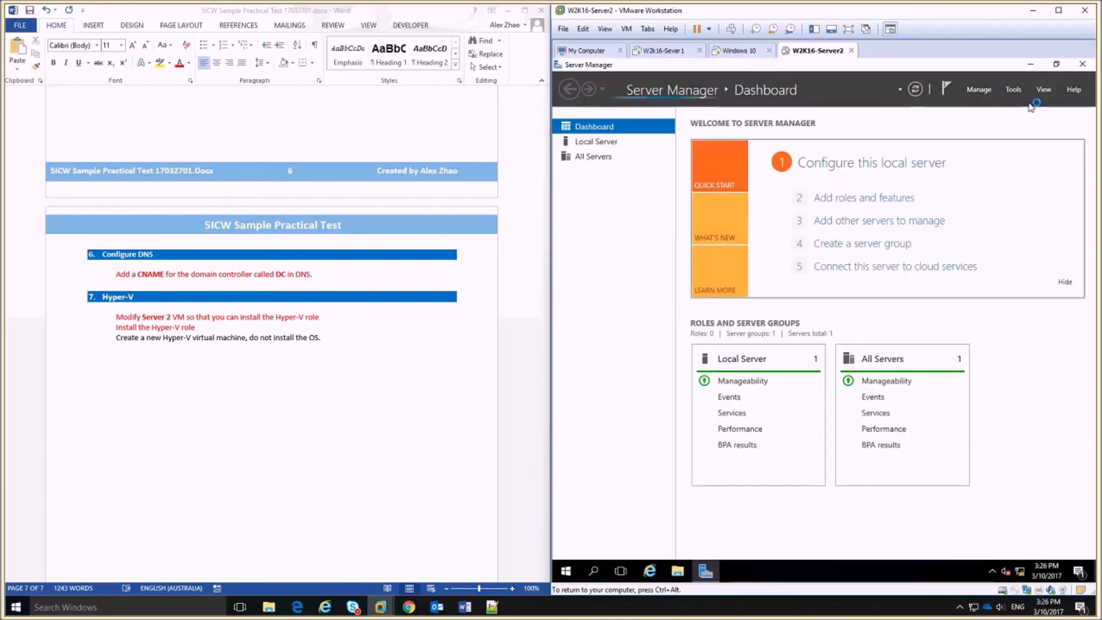
Launch Hyper-V Manager, select SERVER2, and start the New Virtual Machine wizard.
left_click(1013, 90)
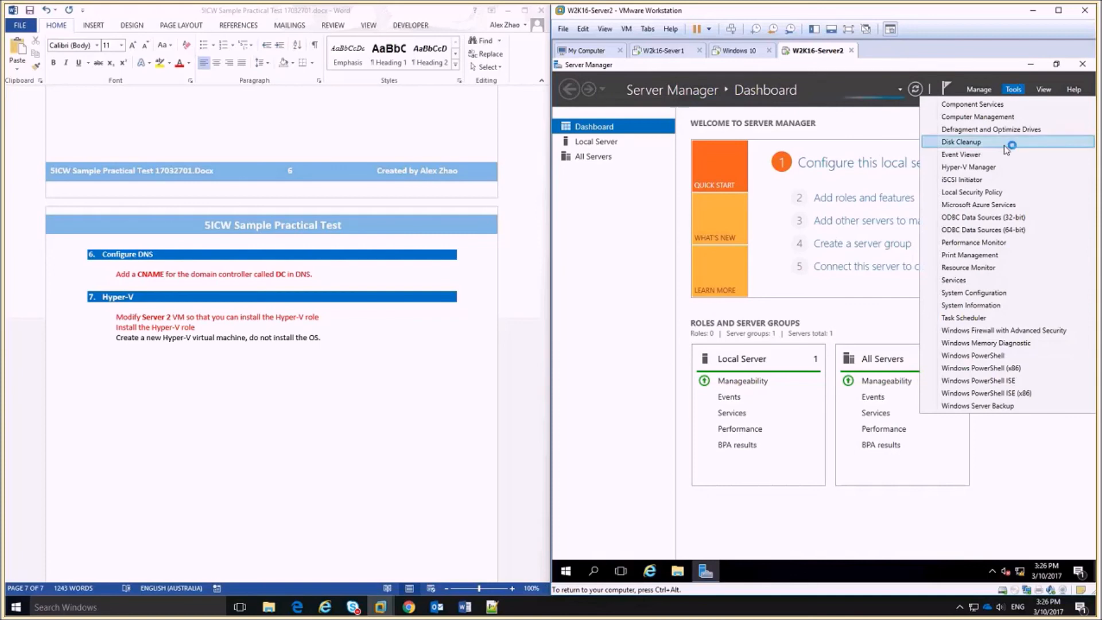
left_click(998, 167)
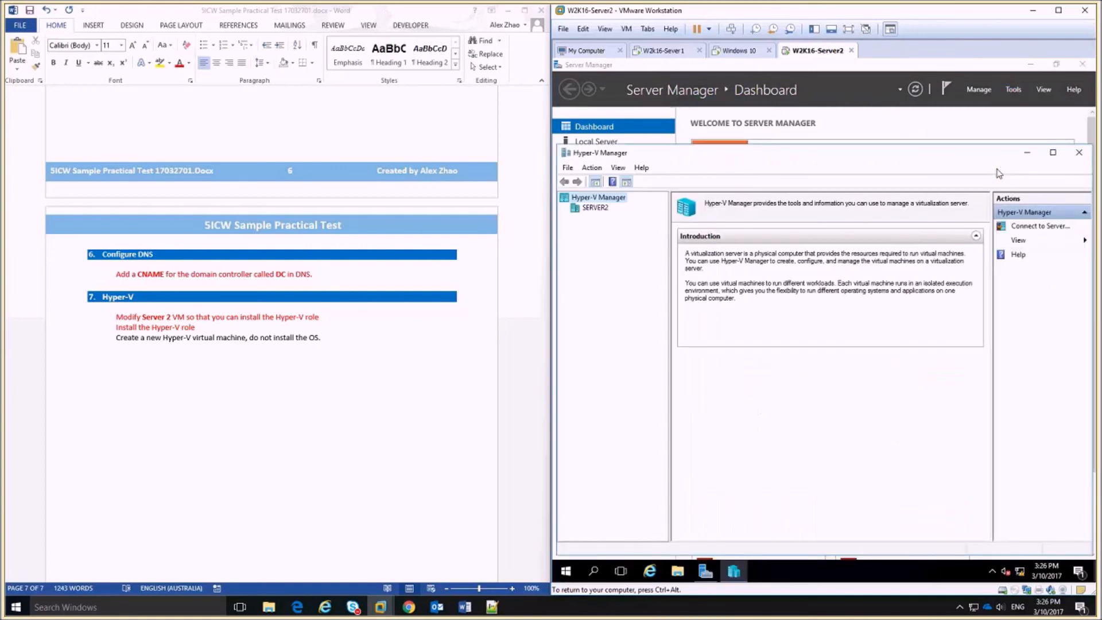
left_click(592, 210)
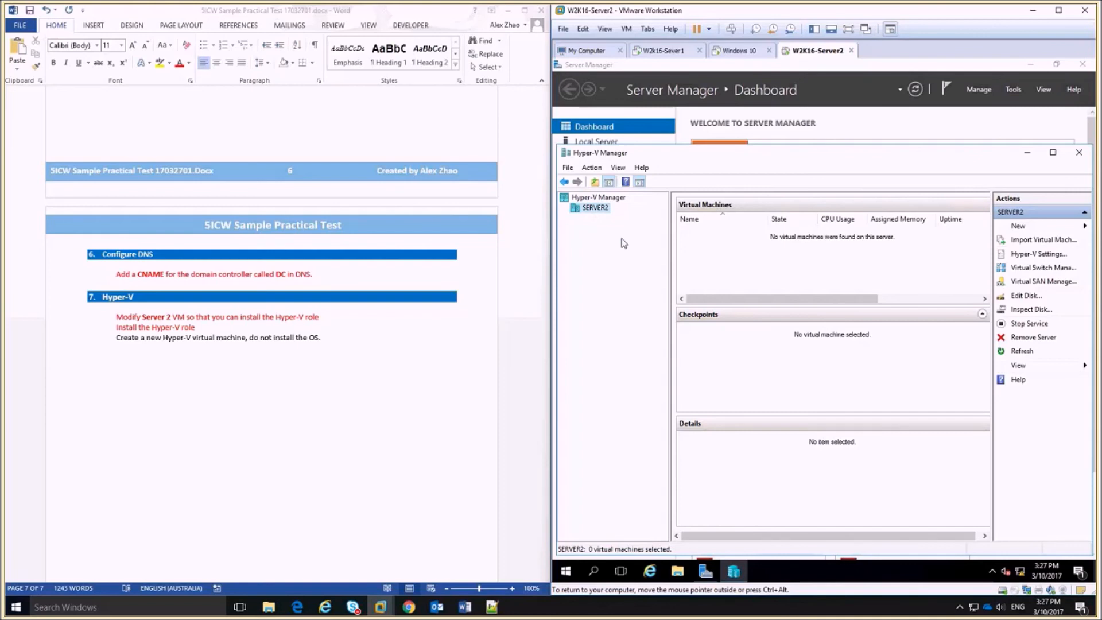
left_click(1047, 228)
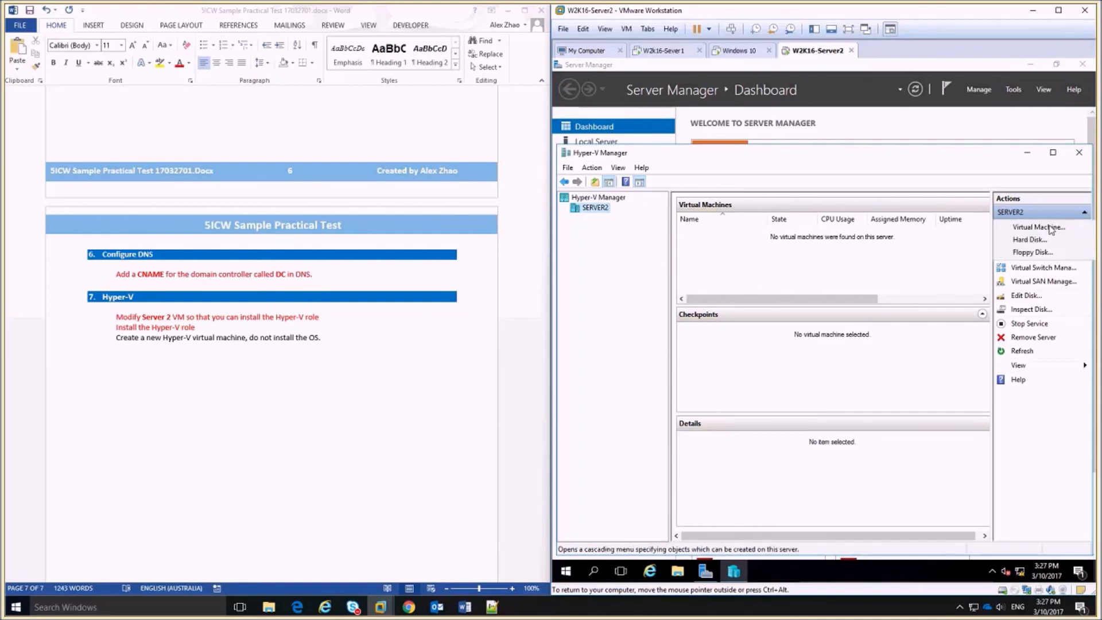
left_click(1056, 227)
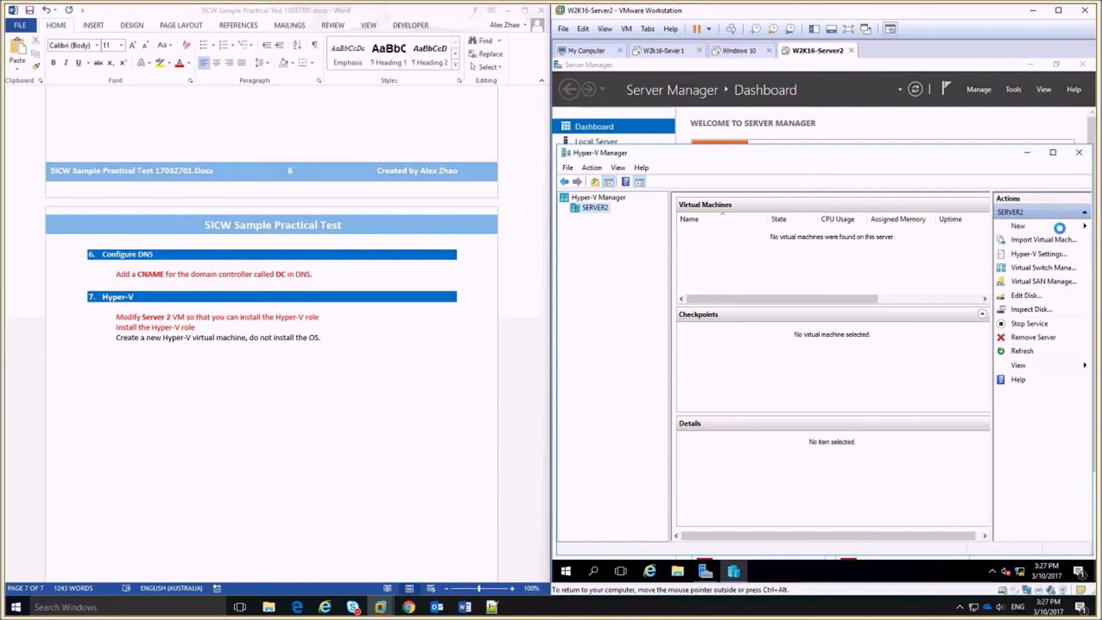
left_click(910, 445)
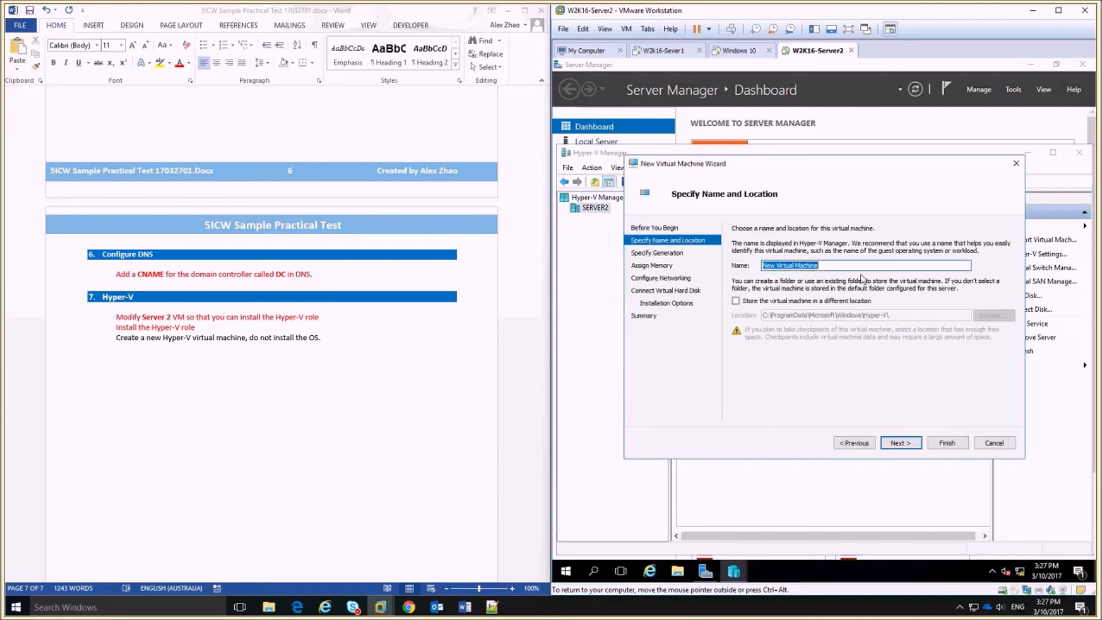
Name the VM, choose Generation 2, keep default memory, and connect it to the Intel switch.
type("Sampp")
type("e Test VM")
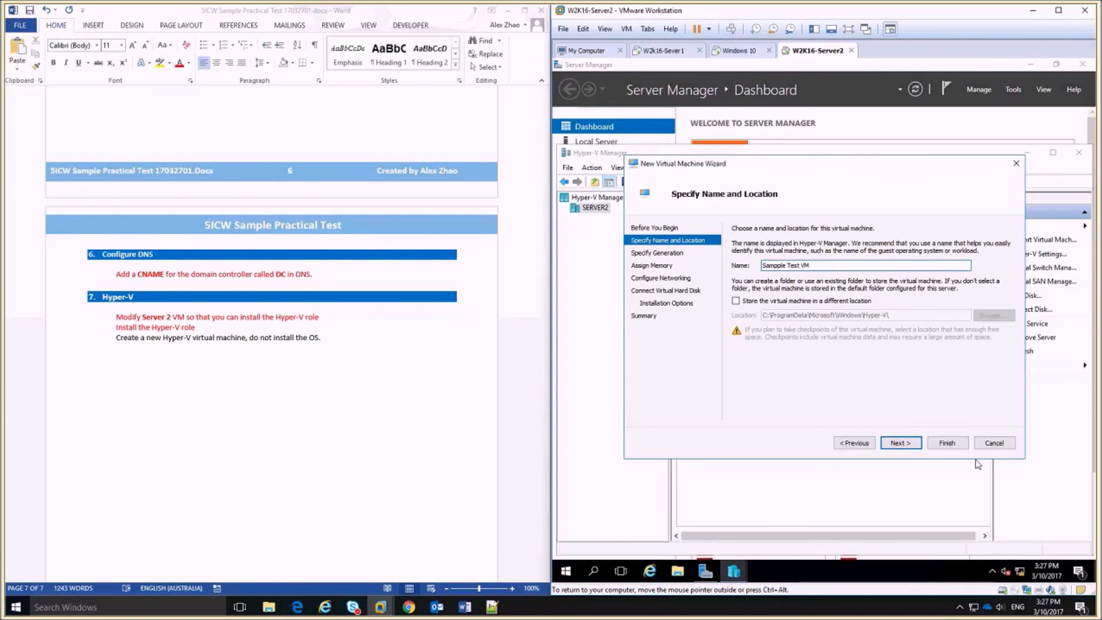
left_click(896, 444)
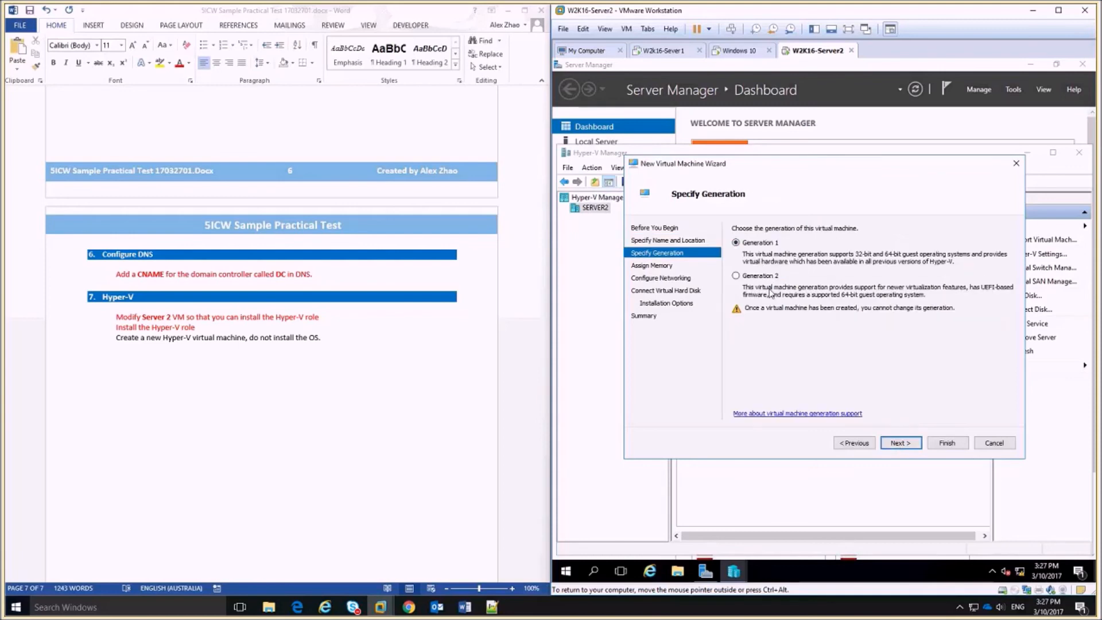
left_click(756, 279)
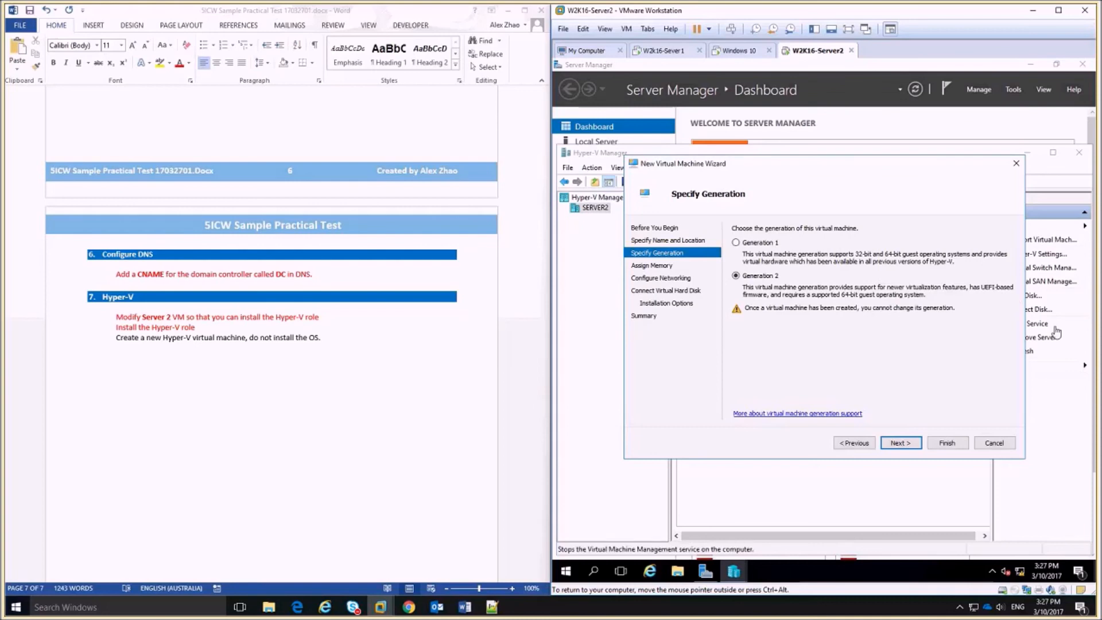
left_click(916, 445)
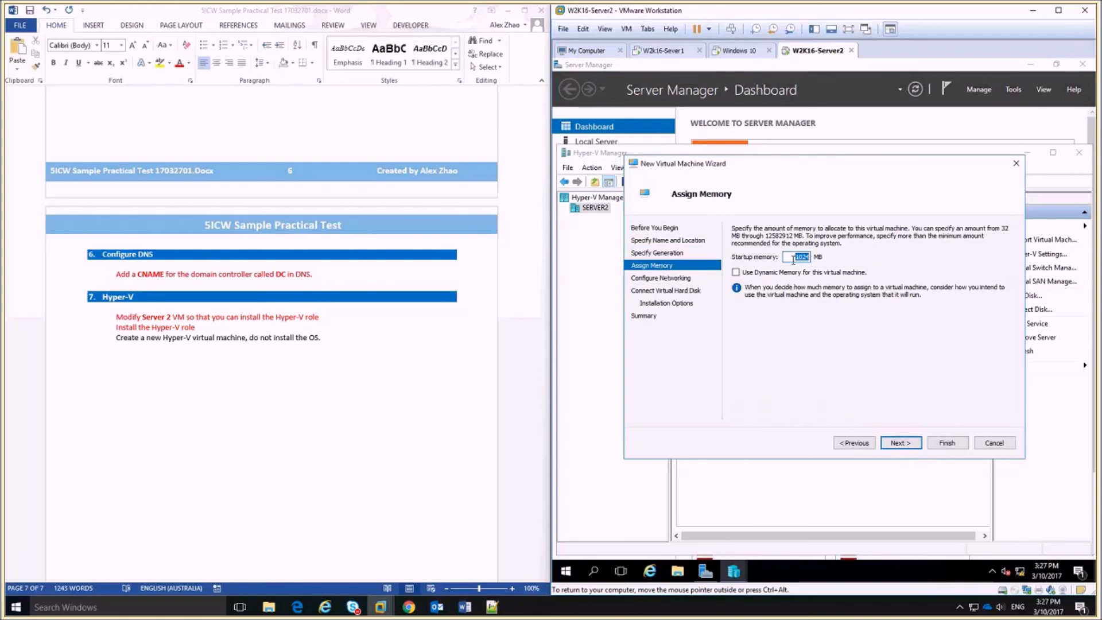
left_click(901, 445)
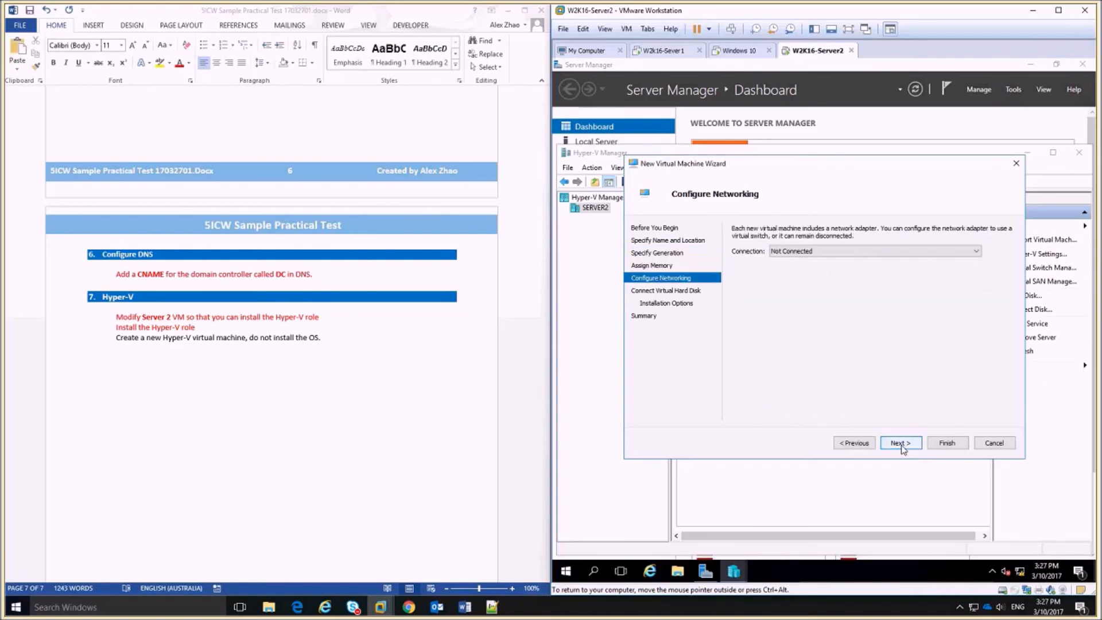
left_click(976, 251)
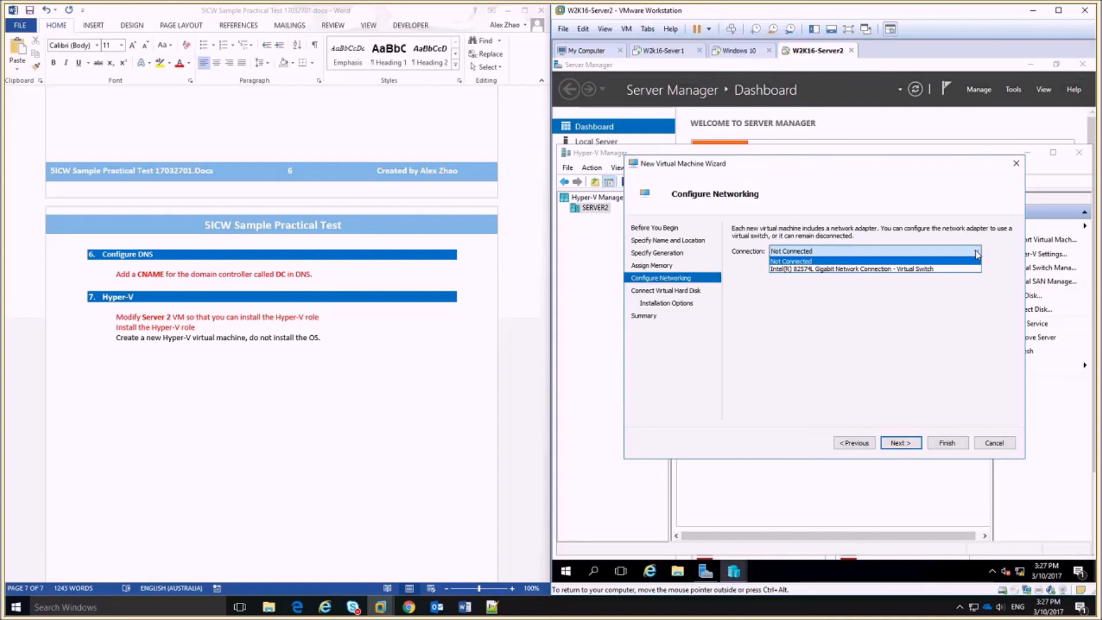
left_click(956, 269)
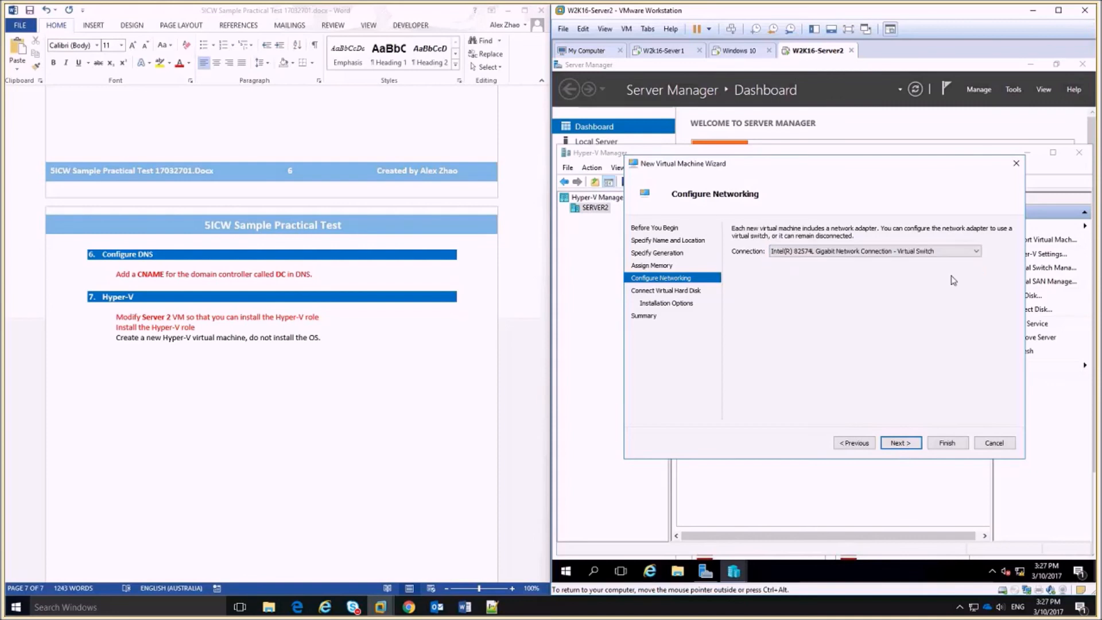
left_click(909, 445)
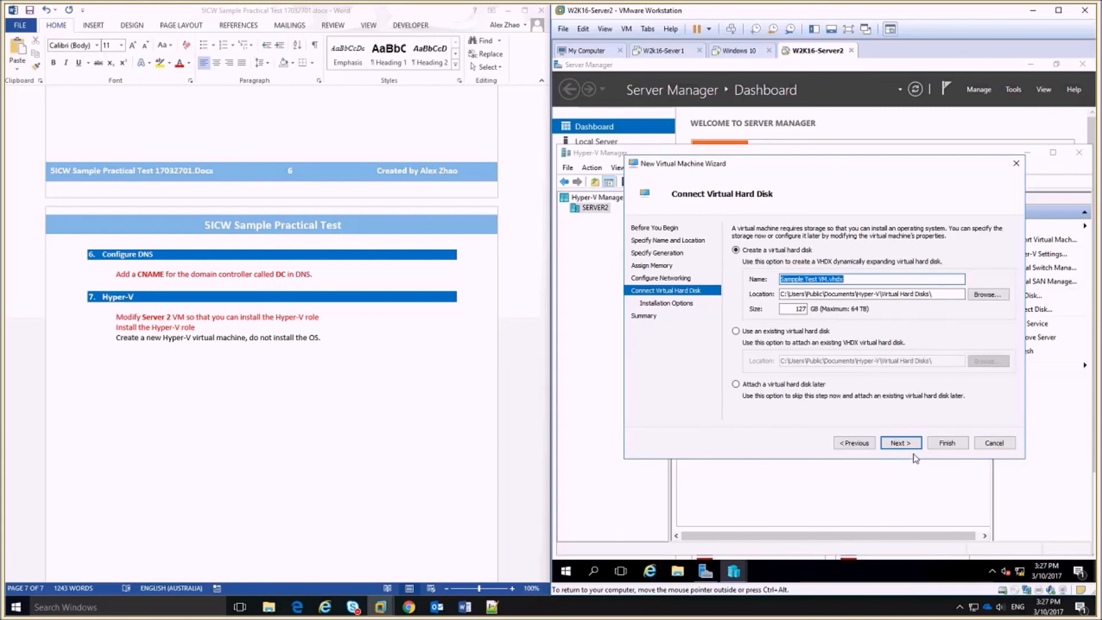
Correct the misspelled name to 'Sample Test VM', keep the new disk and OS-later, and finish.
left_click(795, 279)
left_click(859, 449)
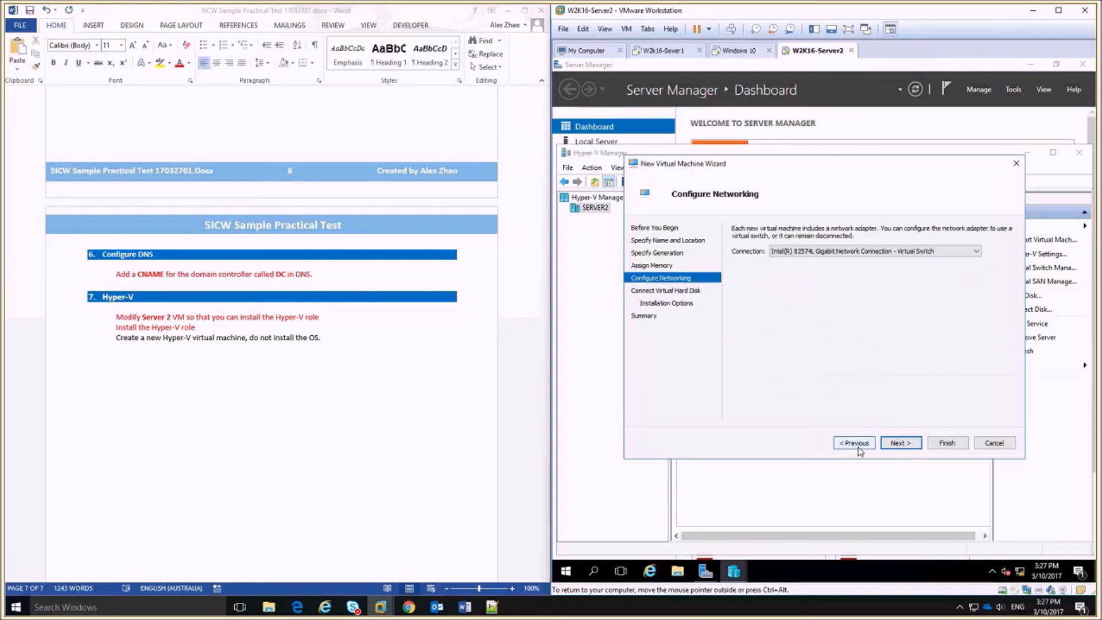
left_click(859, 449)
left_click(860, 449)
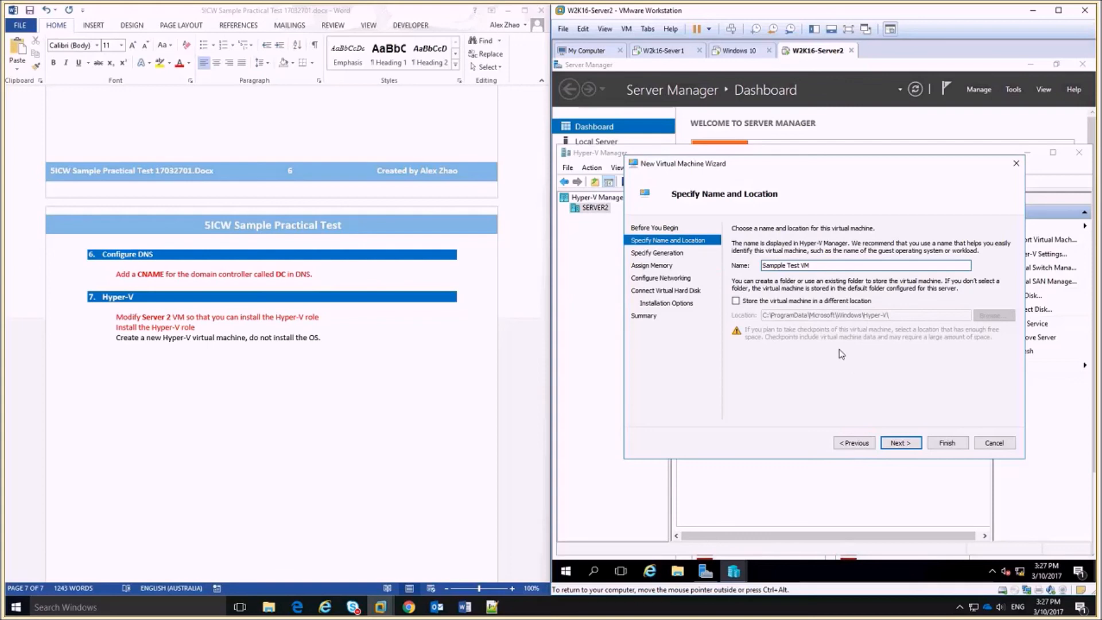
left_click(901, 443)
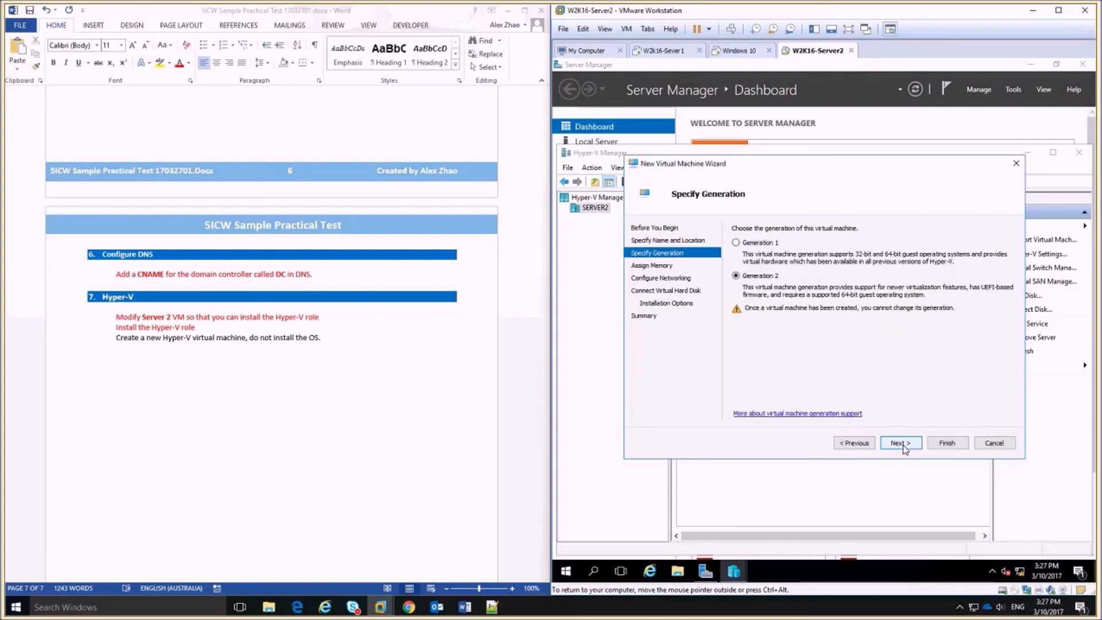
left_click(903, 446)
left_click(901, 444)
left_click(901, 444)
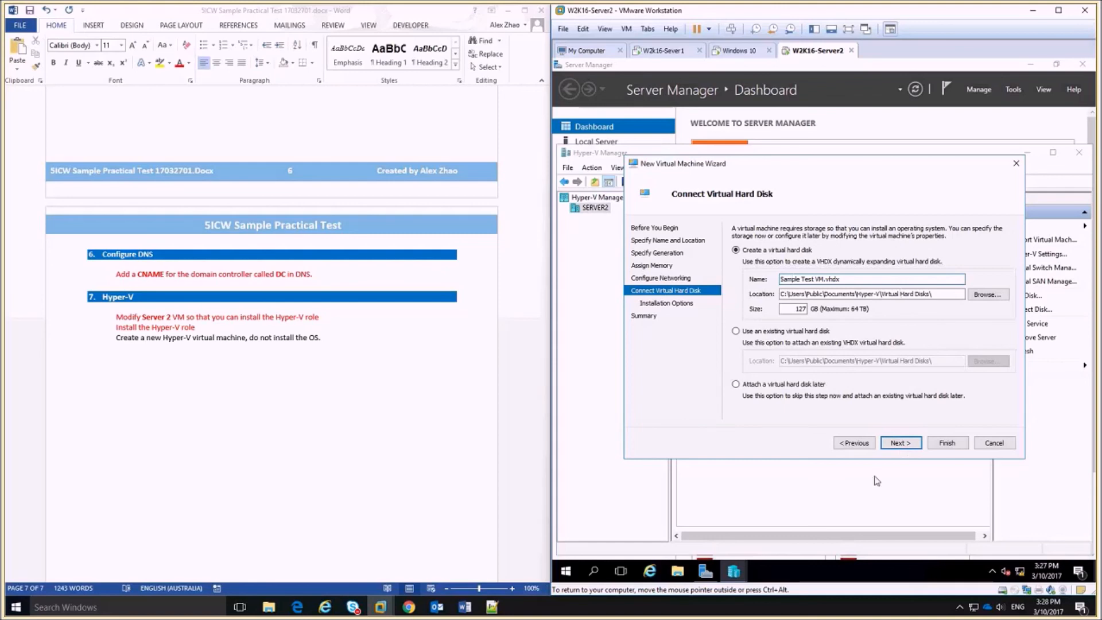
left_click(901, 443)
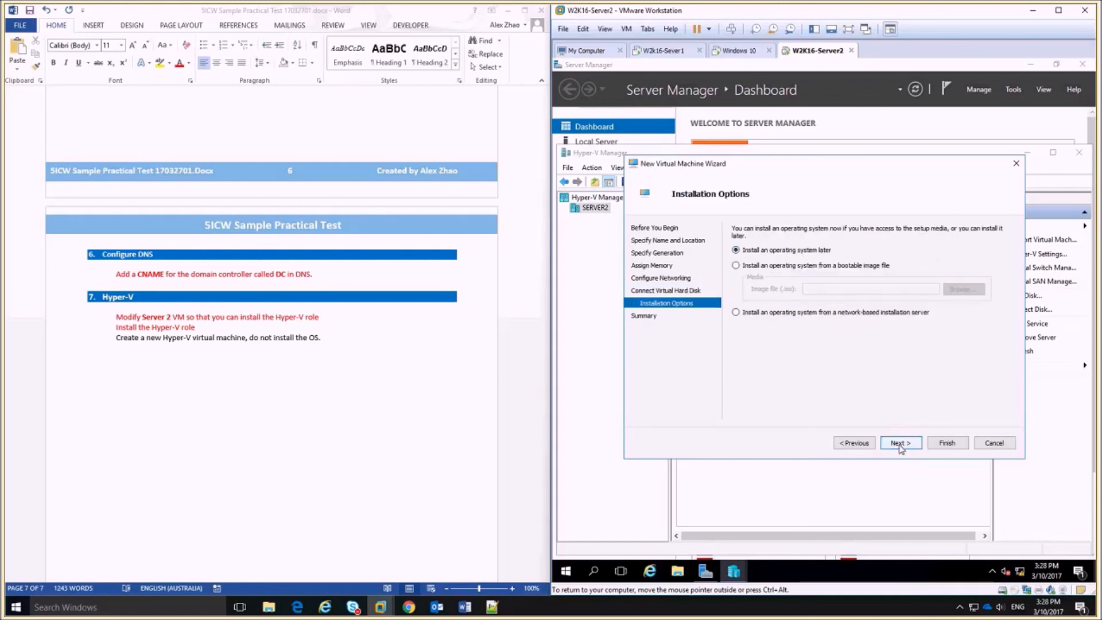
left_click(900, 445)
left_click(941, 444)
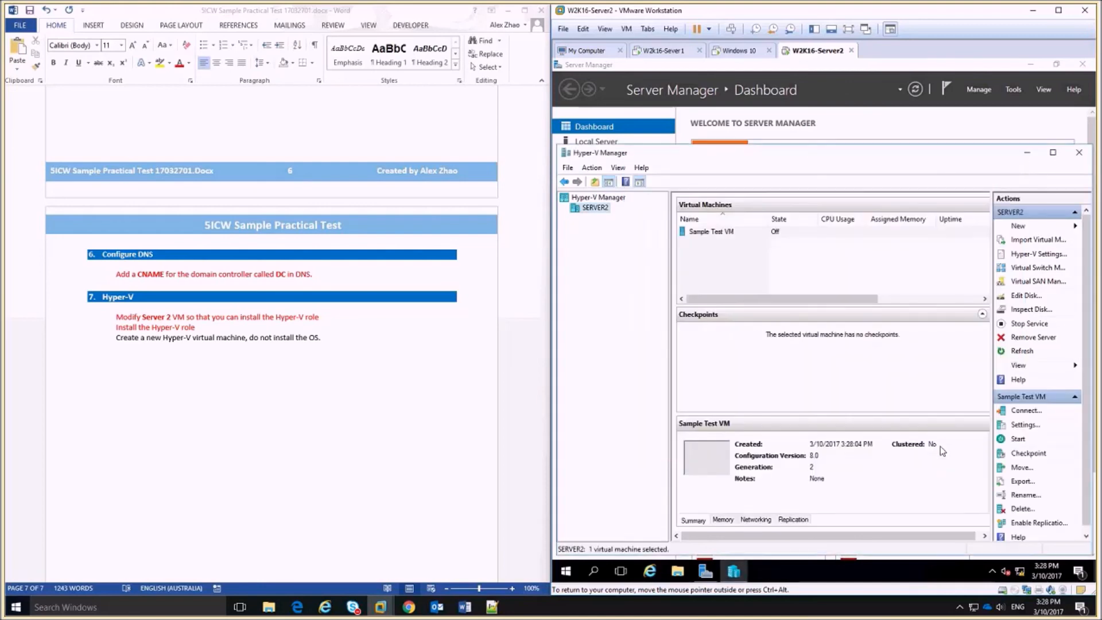
Select Sample Test VM in Hyper-V Manager and highlight its task line in the Word brief.
left_click(717, 232)
left_click_drag(325, 338, 115, 339)
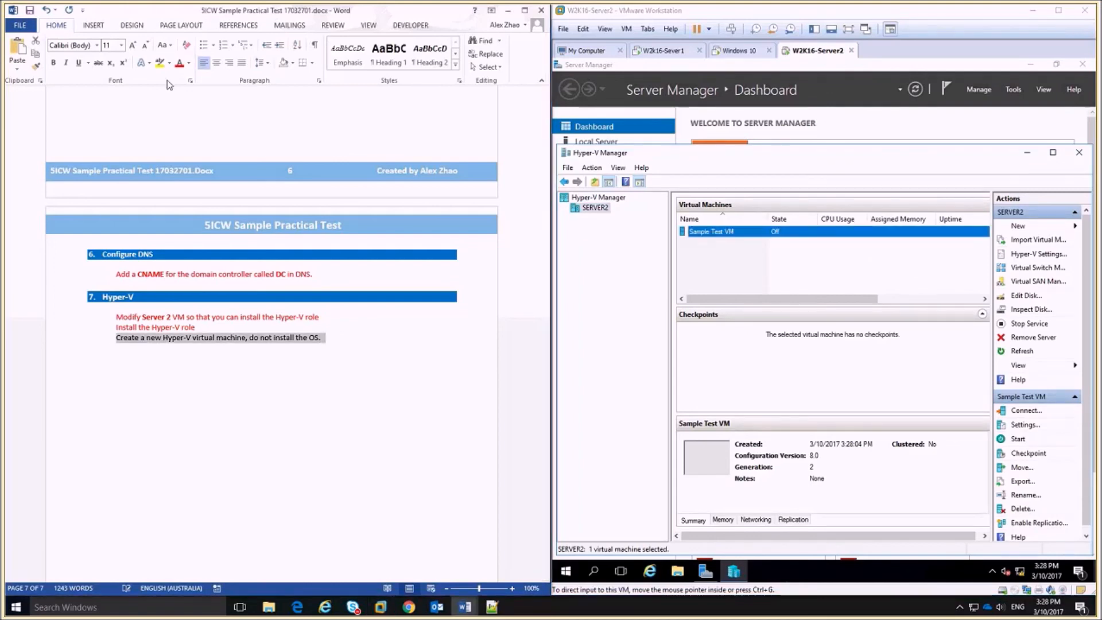